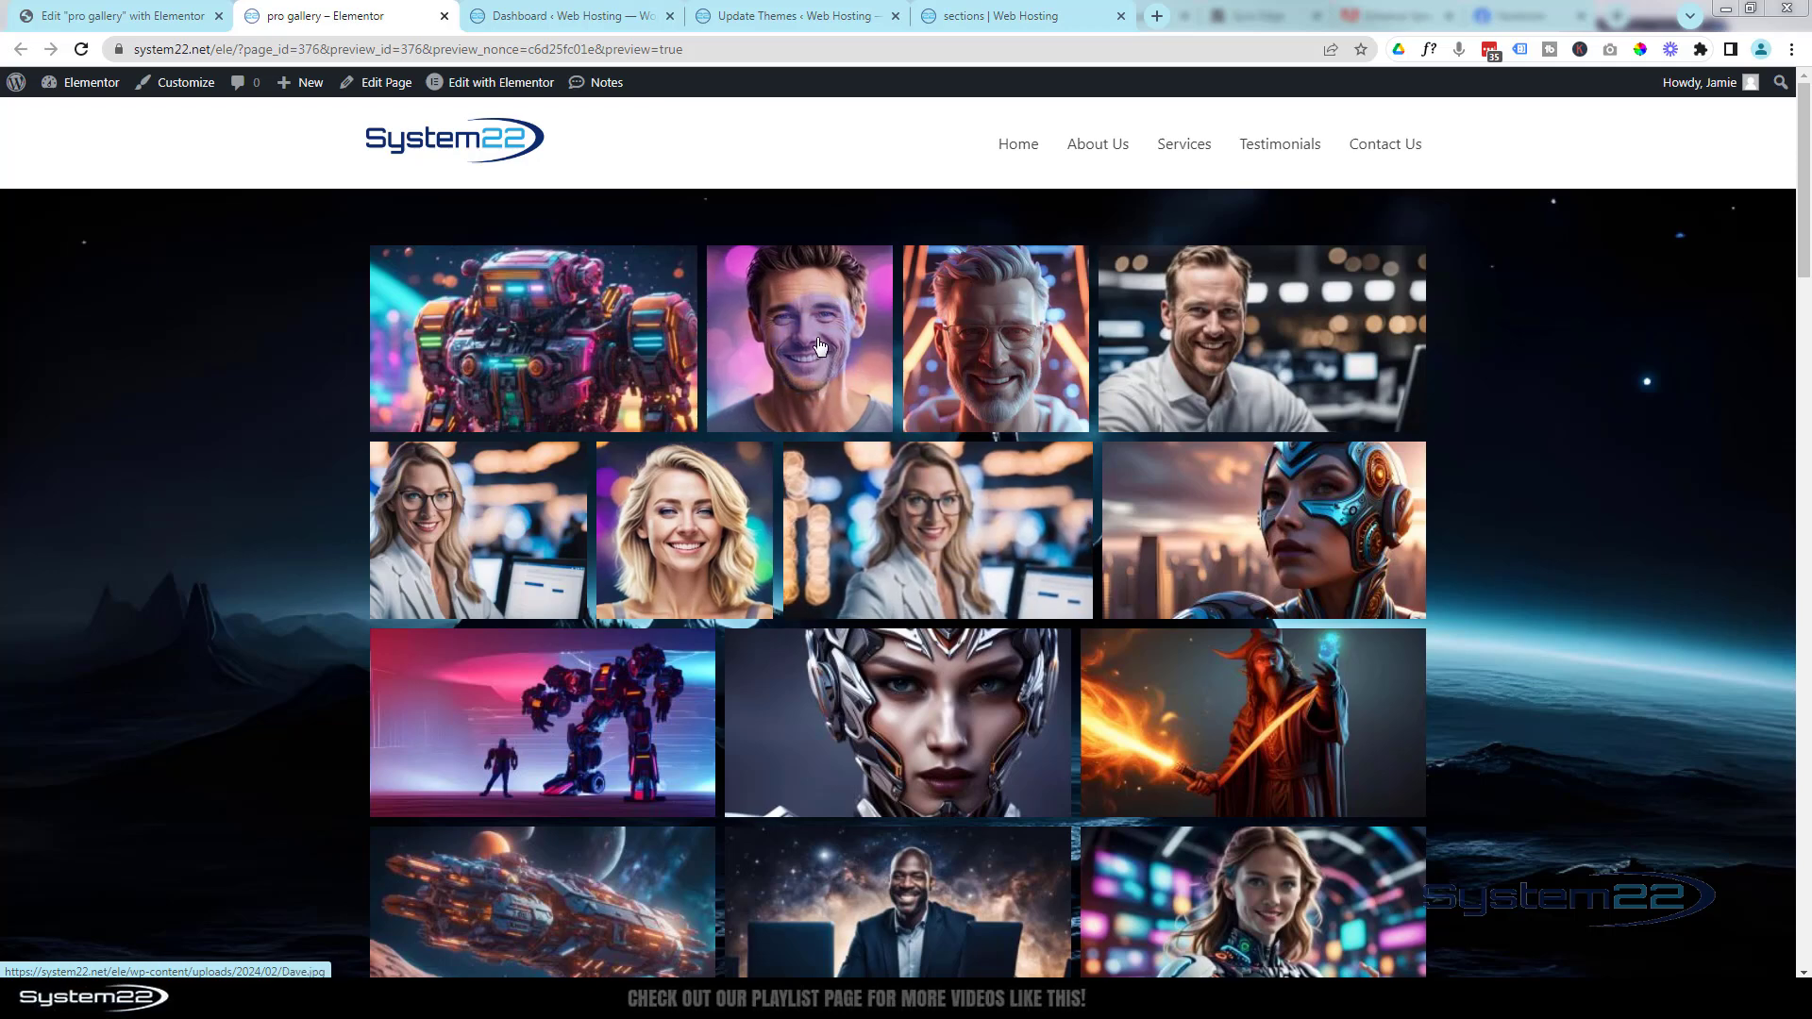
- Open the robot and grey-haired man images full-size and step through the enlarged gallery images
click(517, 347)
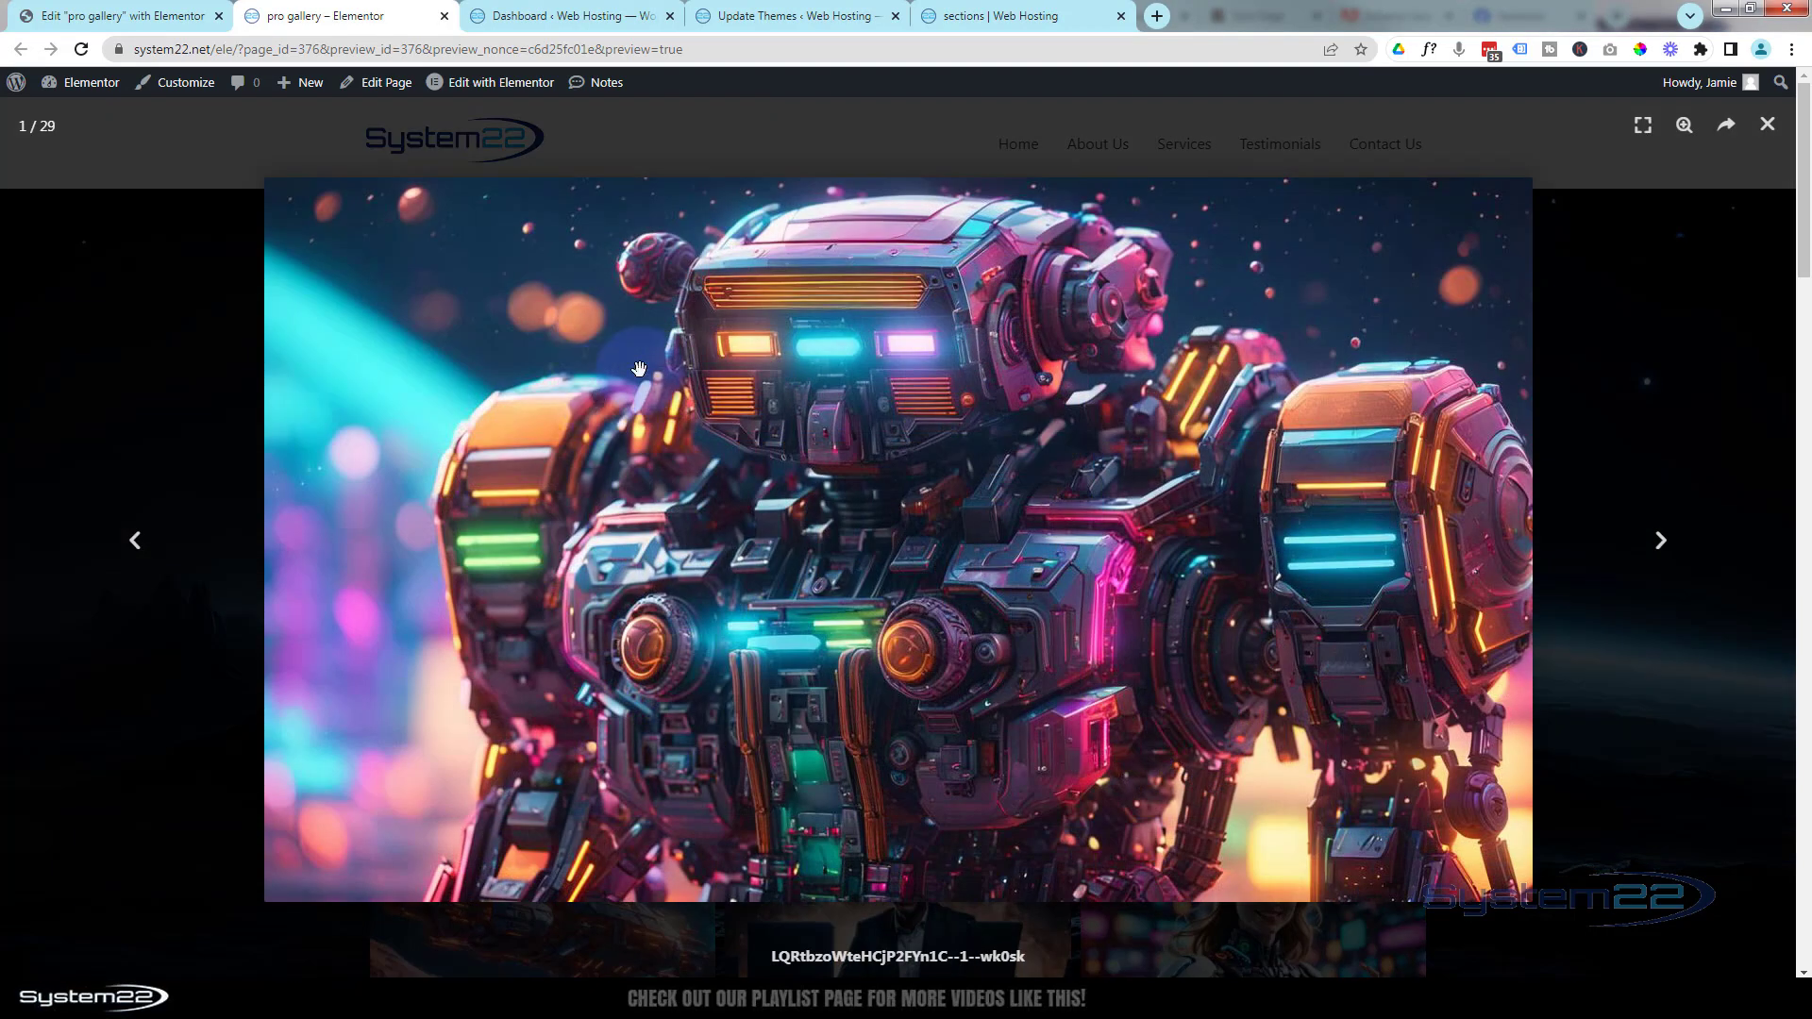
click(1769, 127)
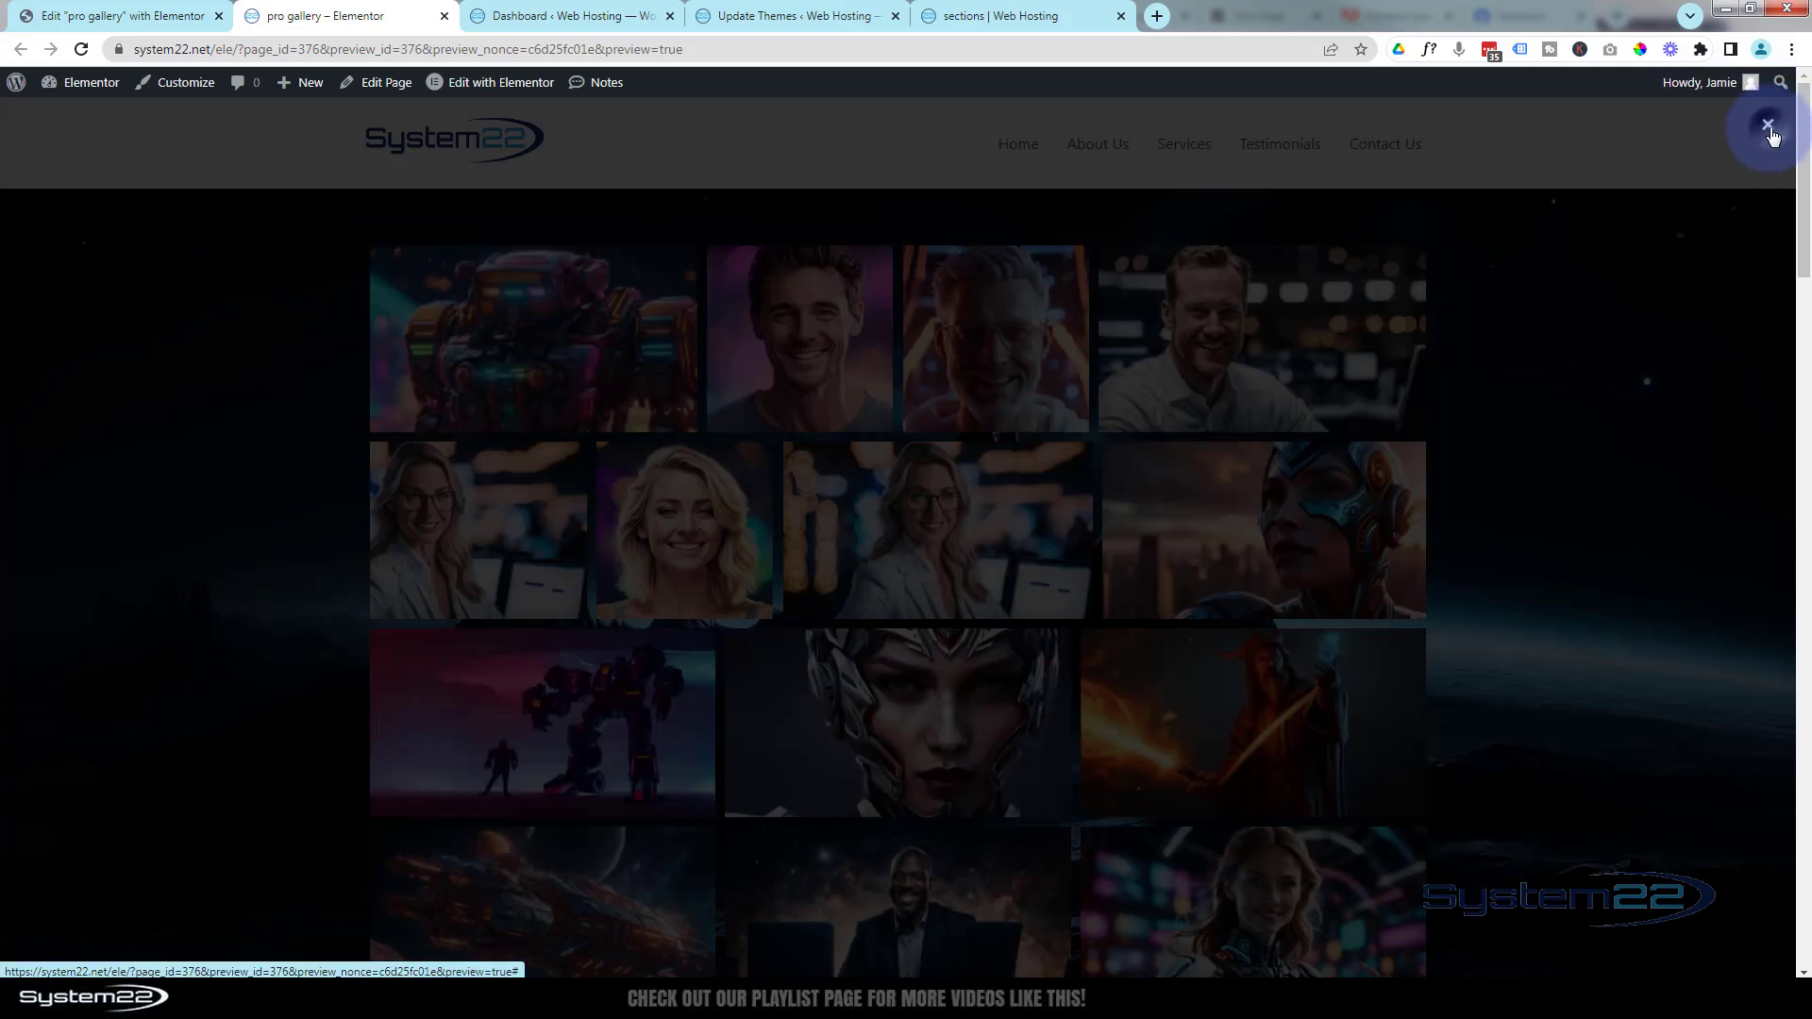
click(1058, 396)
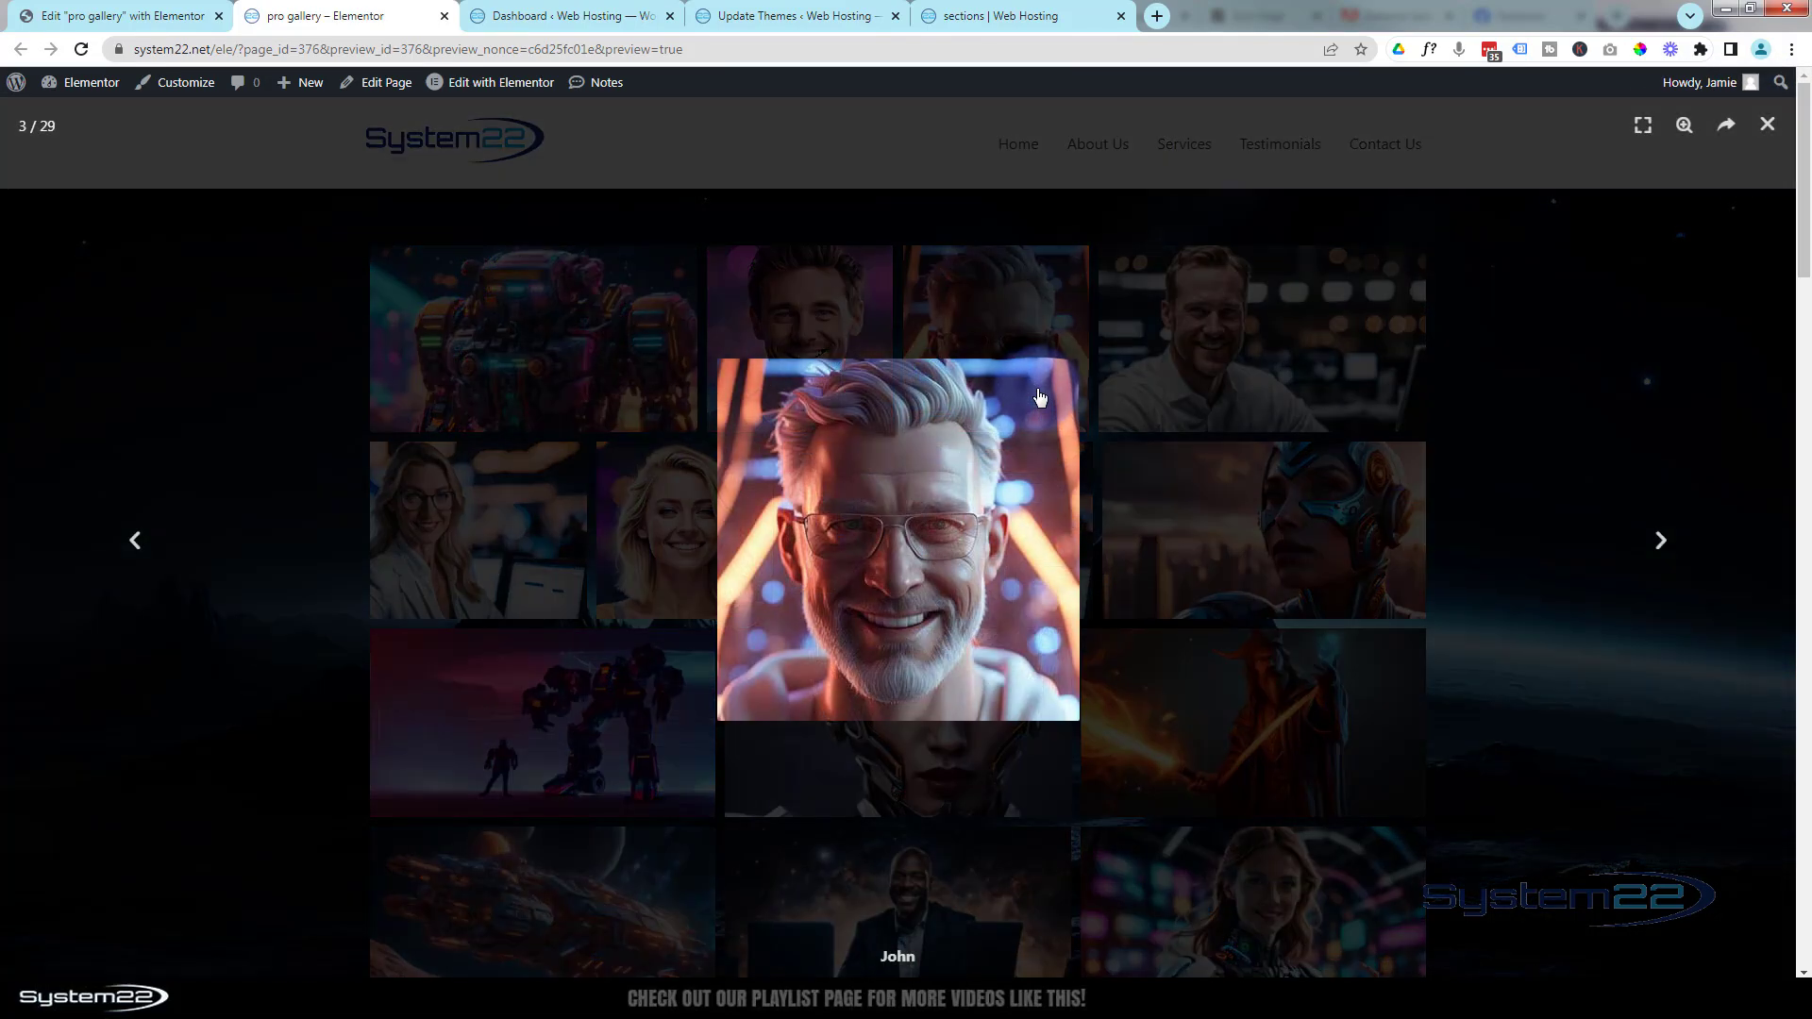
click(1660, 543)
click(1660, 546)
click(1660, 545)
click(1660, 545)
click(1660, 545)
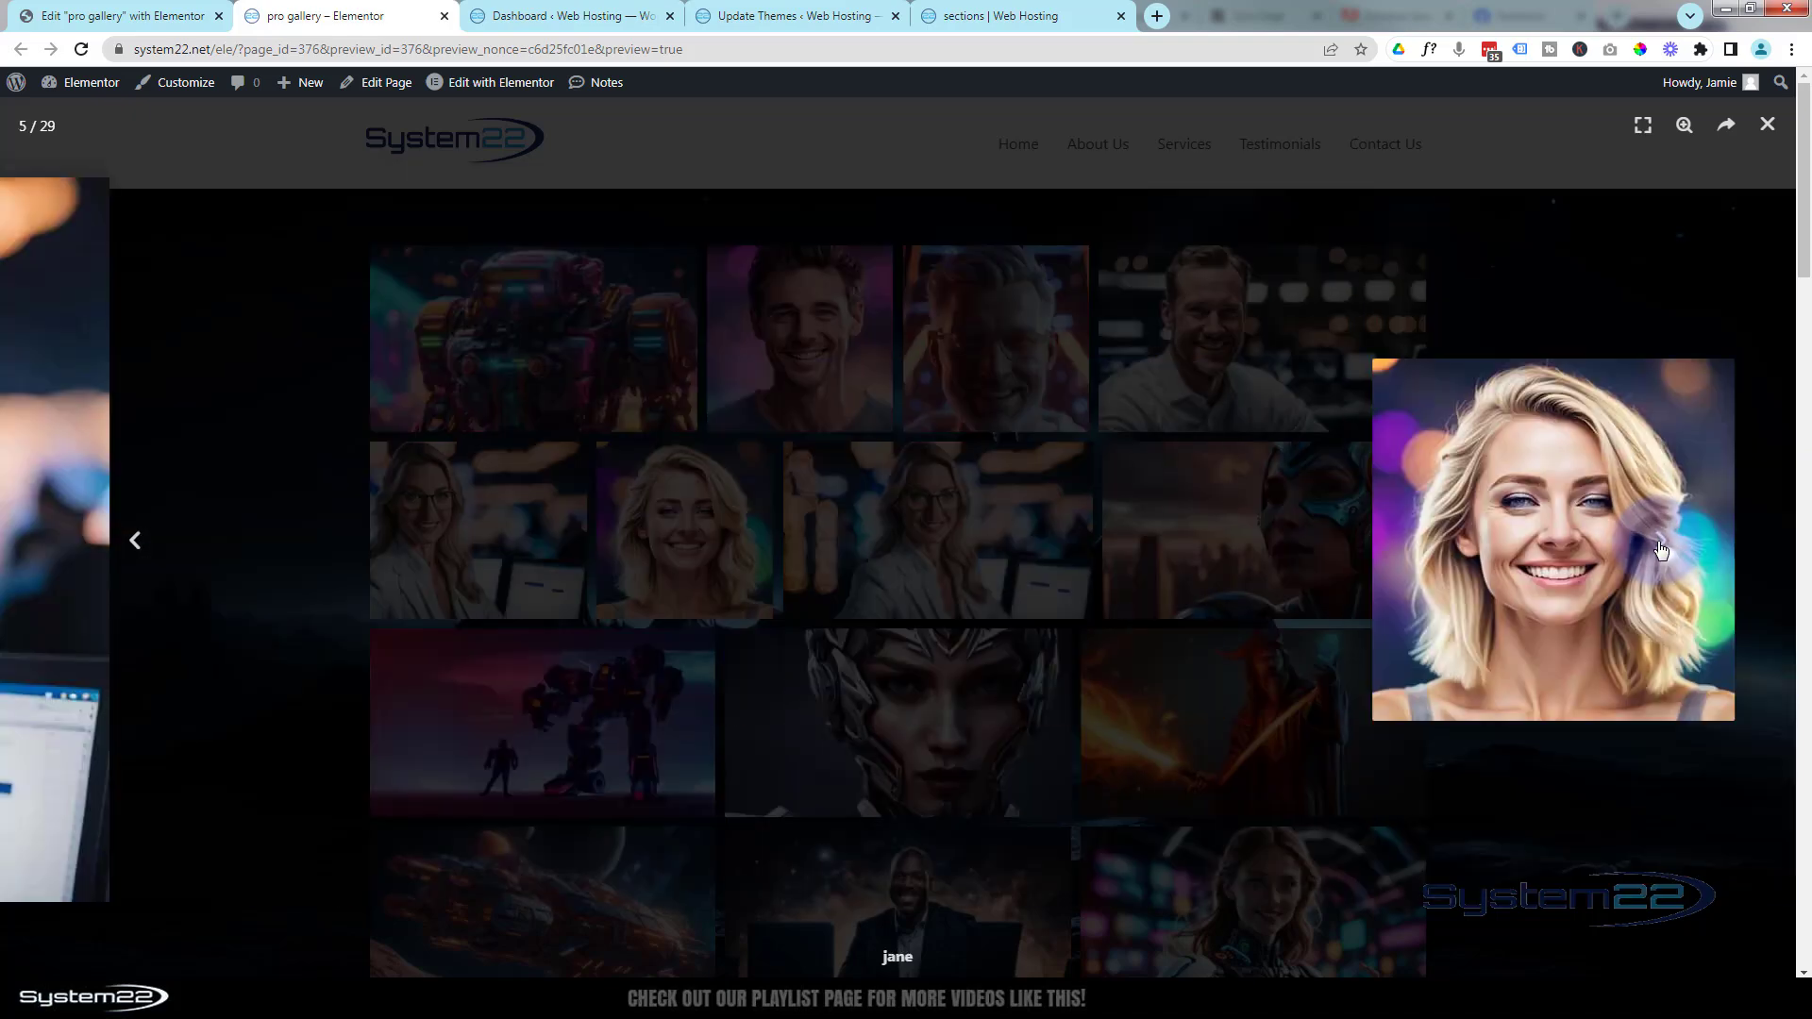
click(1767, 125)
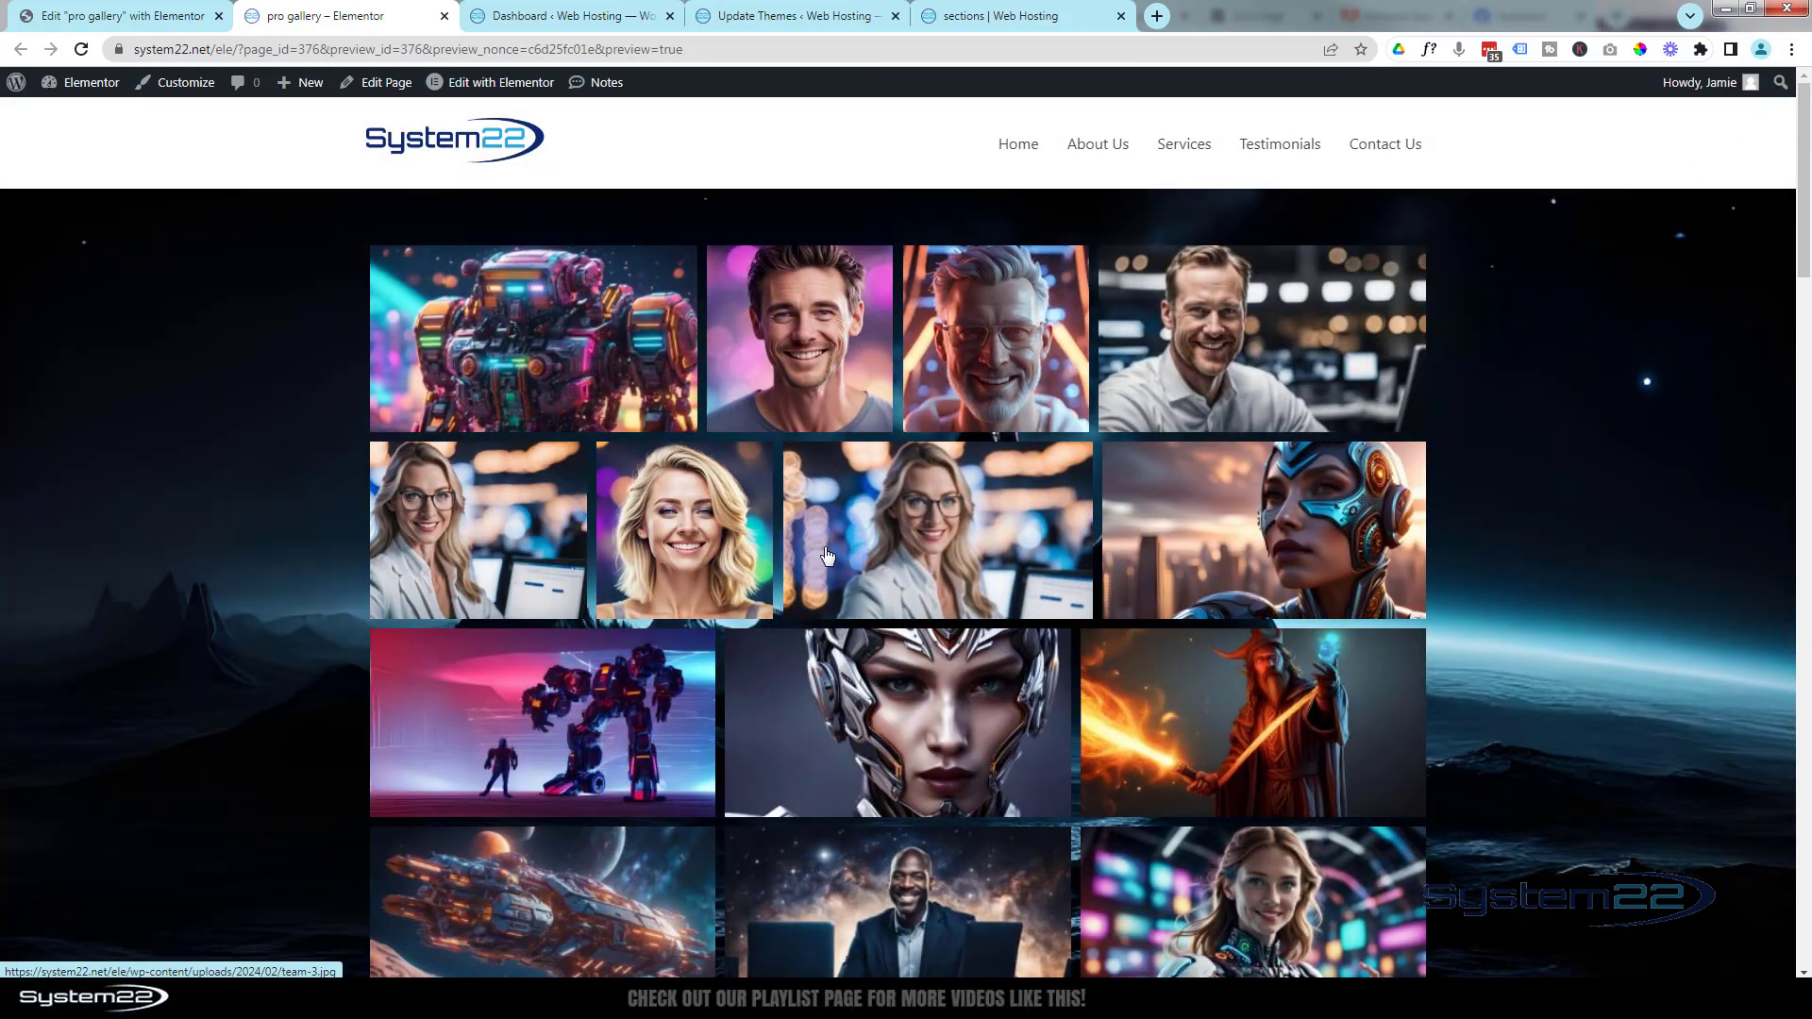
- Filter the example gallery to People, then Robots, then back to all images
scroll(829, 555, down, 5)
scroll(828, 554, down, 11)
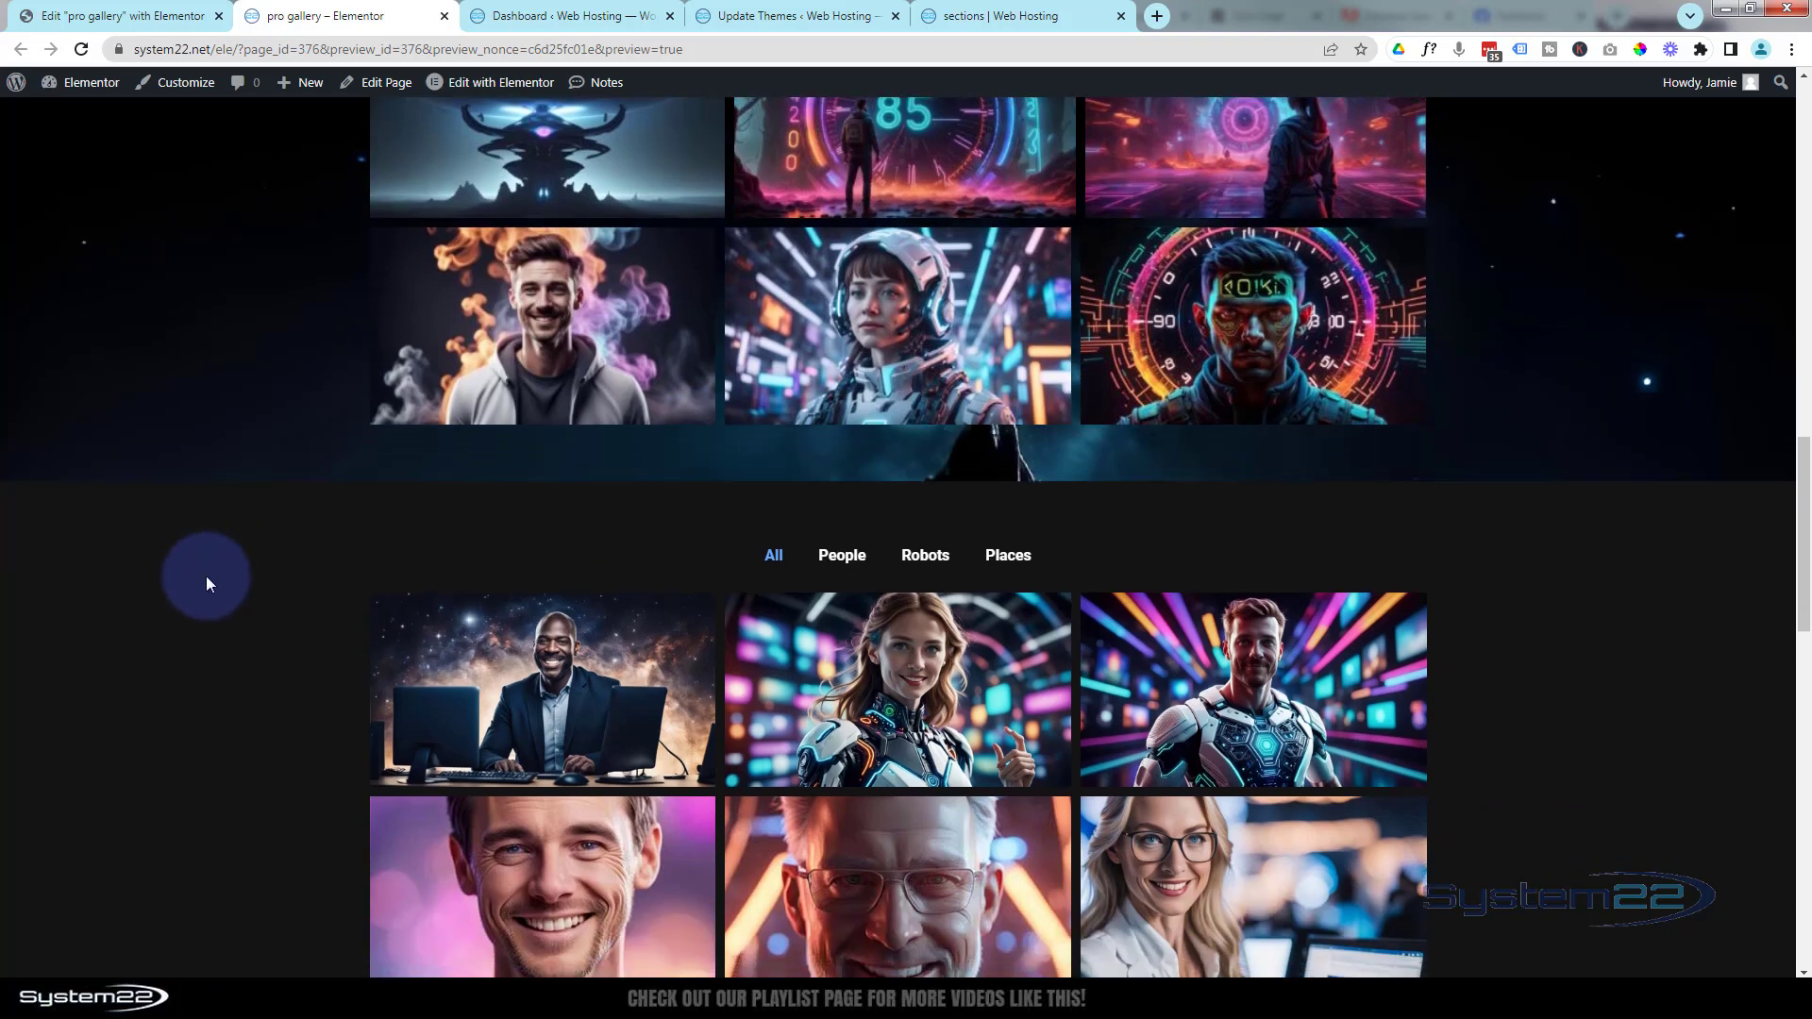
scroll(206, 575, down, 3)
scroll(206, 576, down, 1)
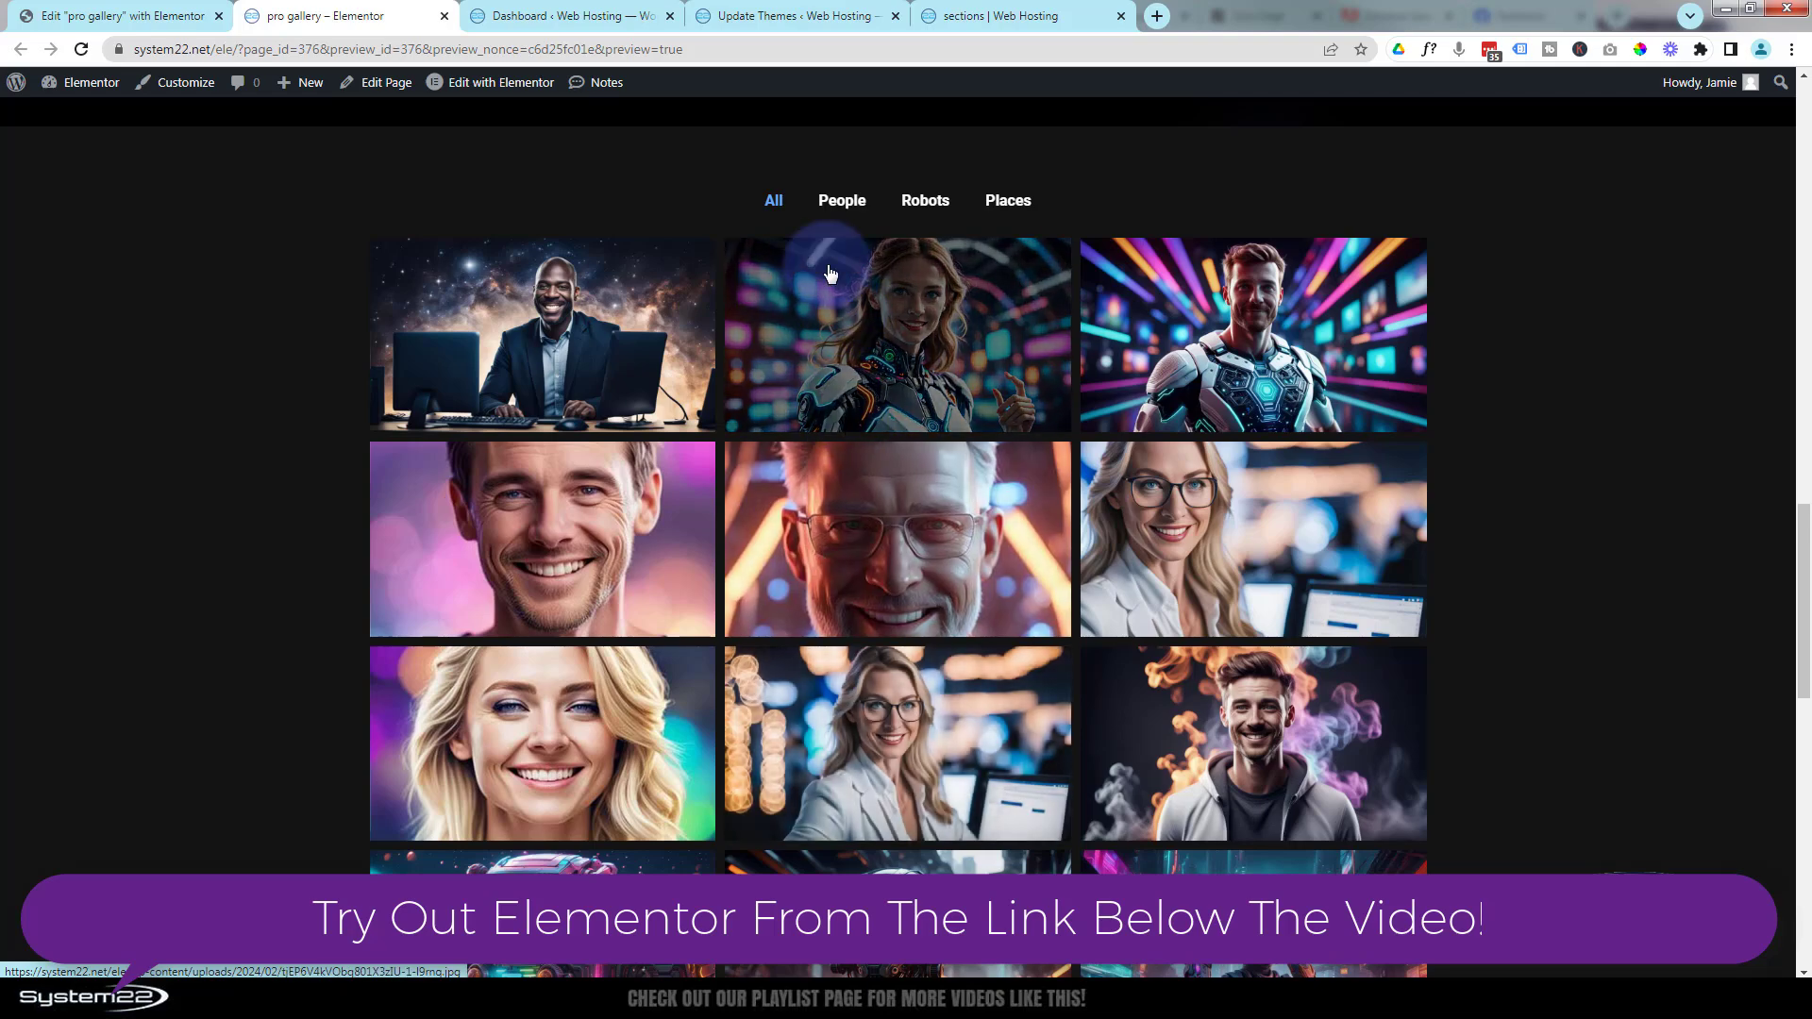
click(841, 202)
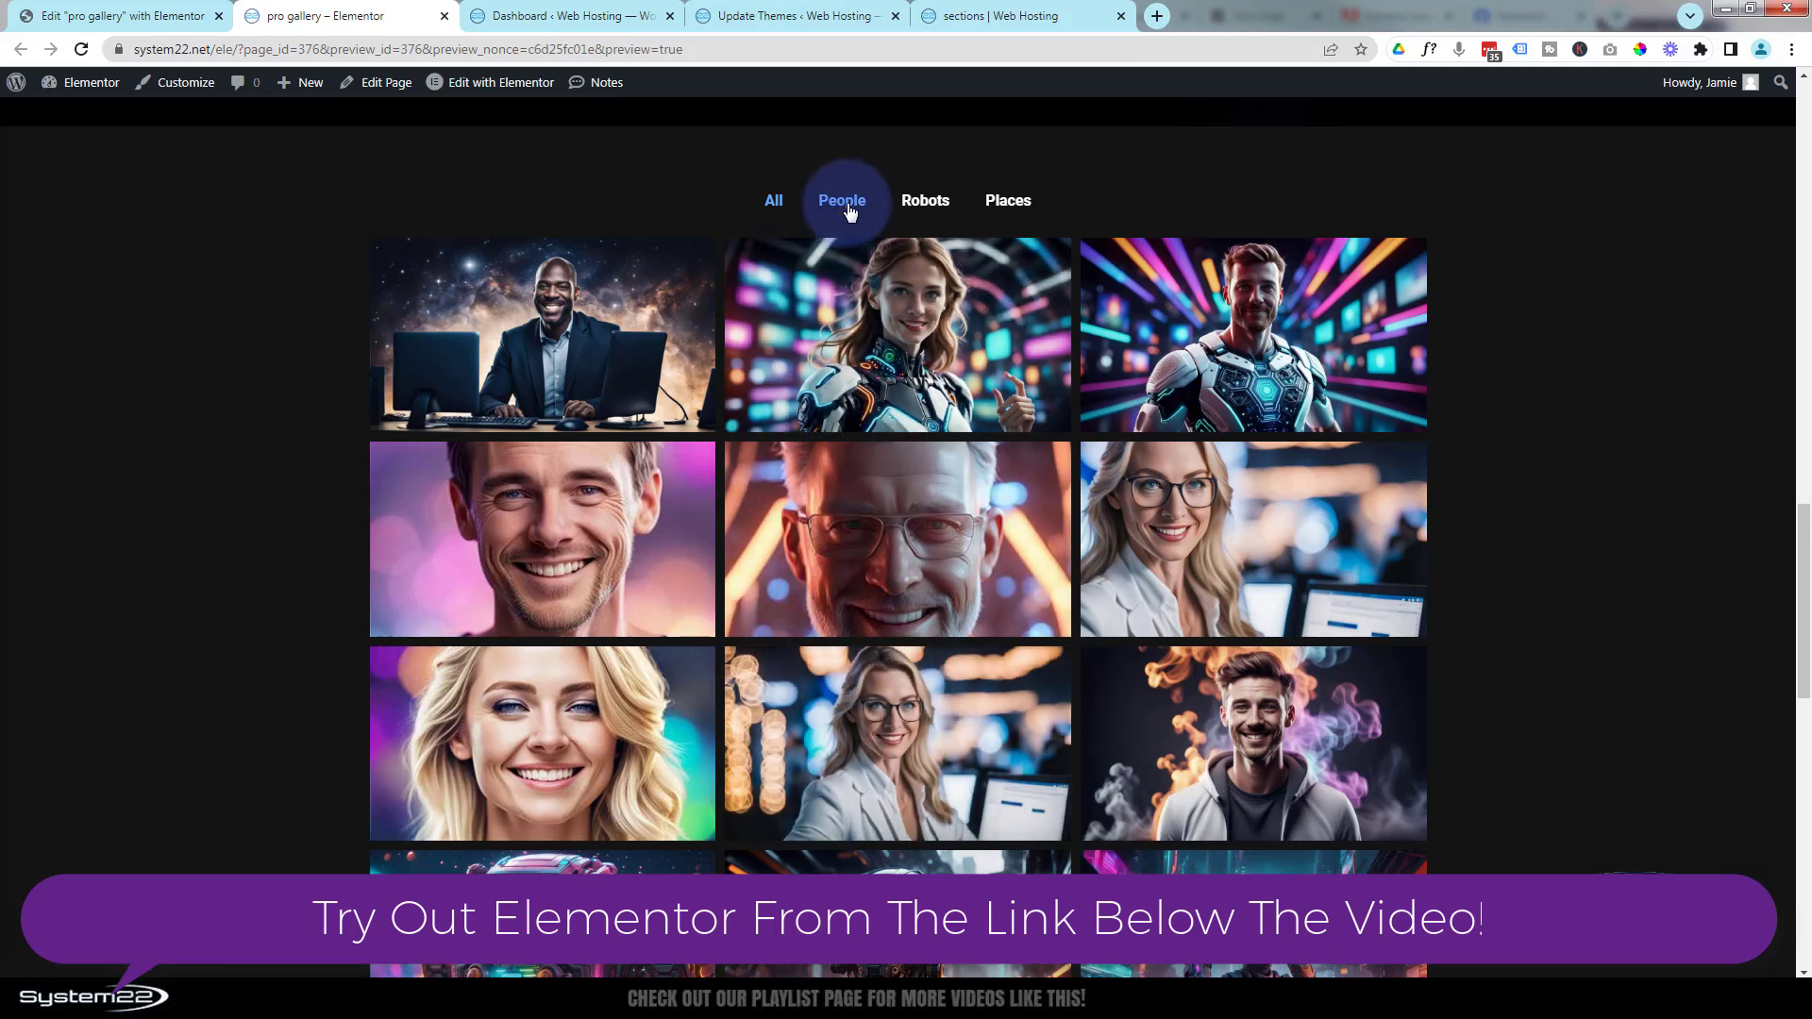
click(850, 209)
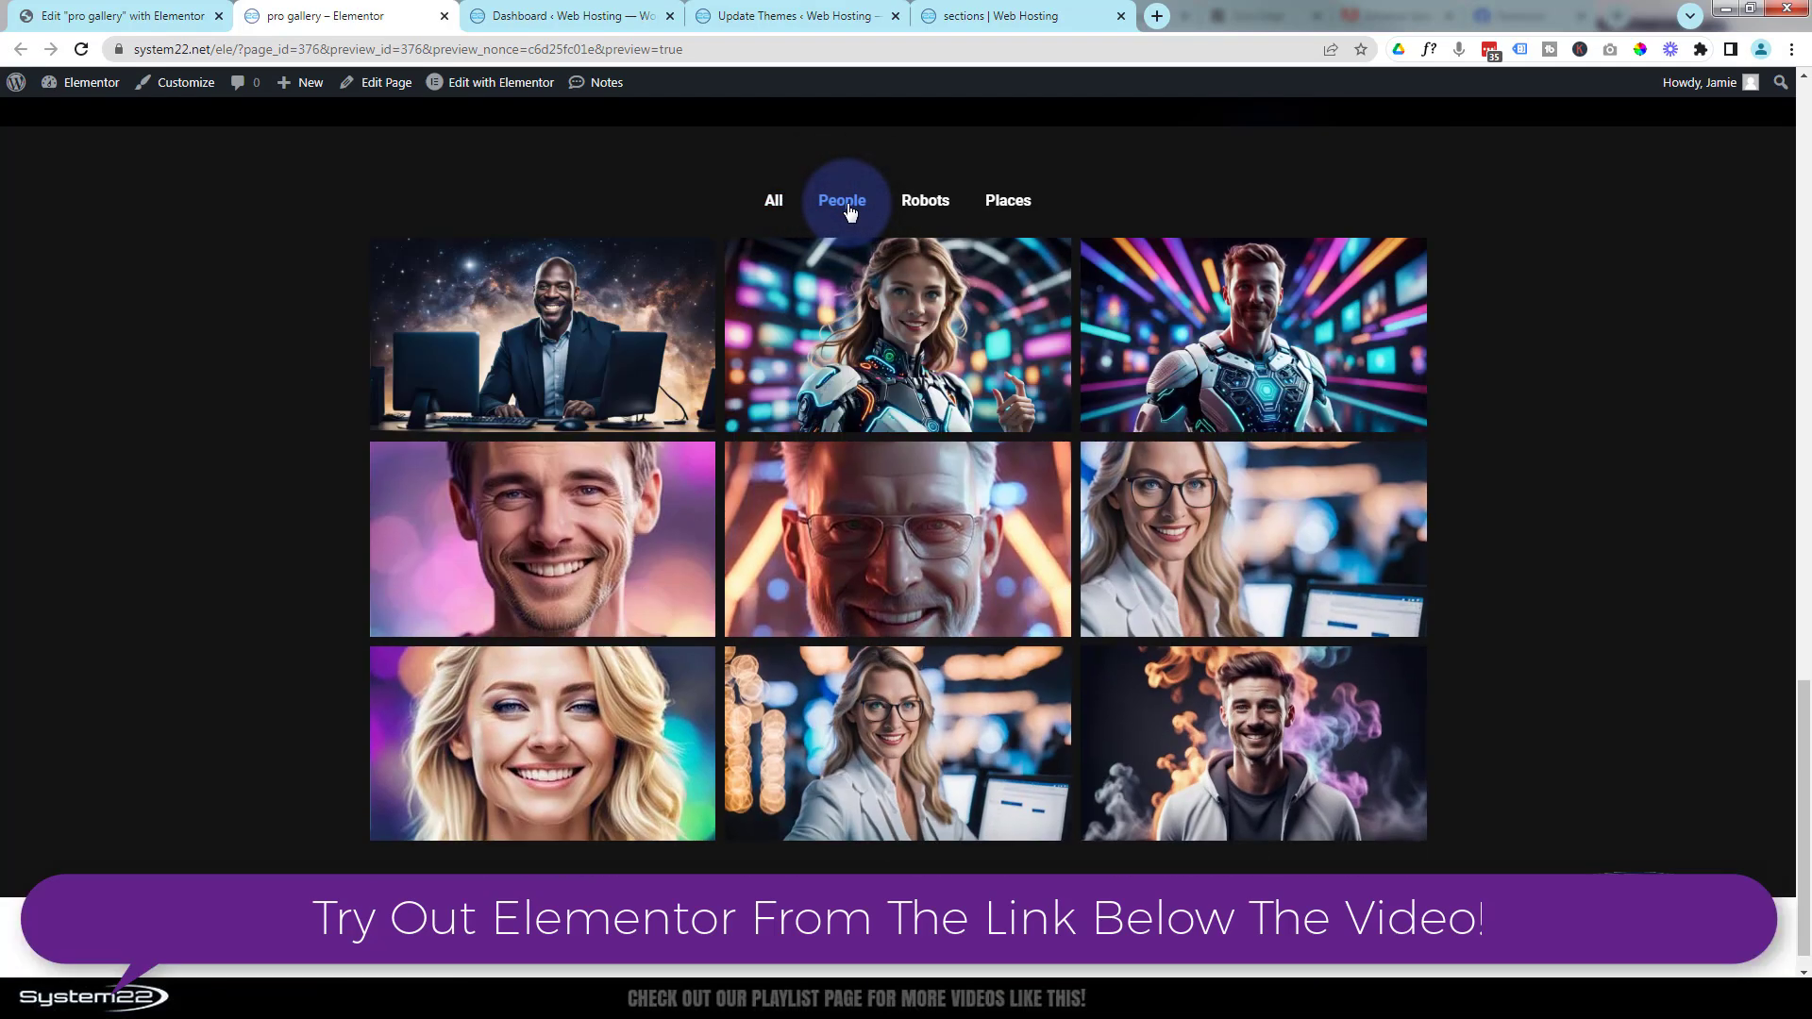
click(926, 210)
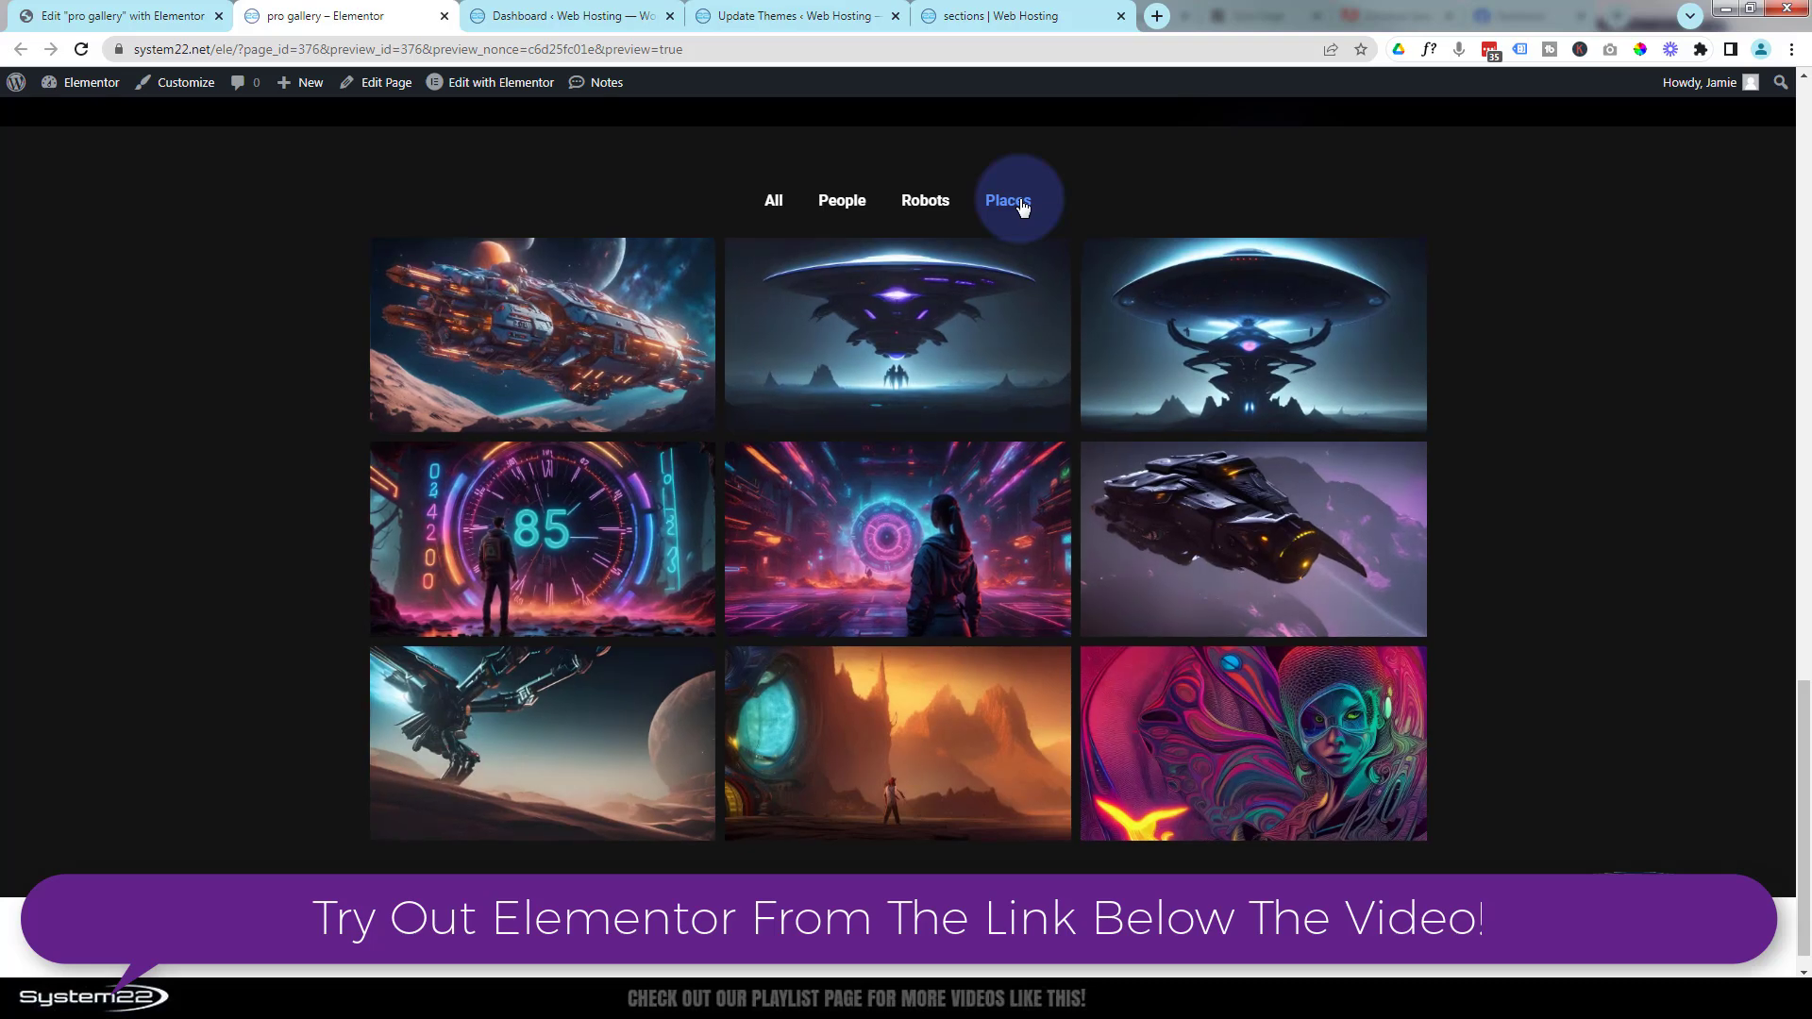
click(778, 202)
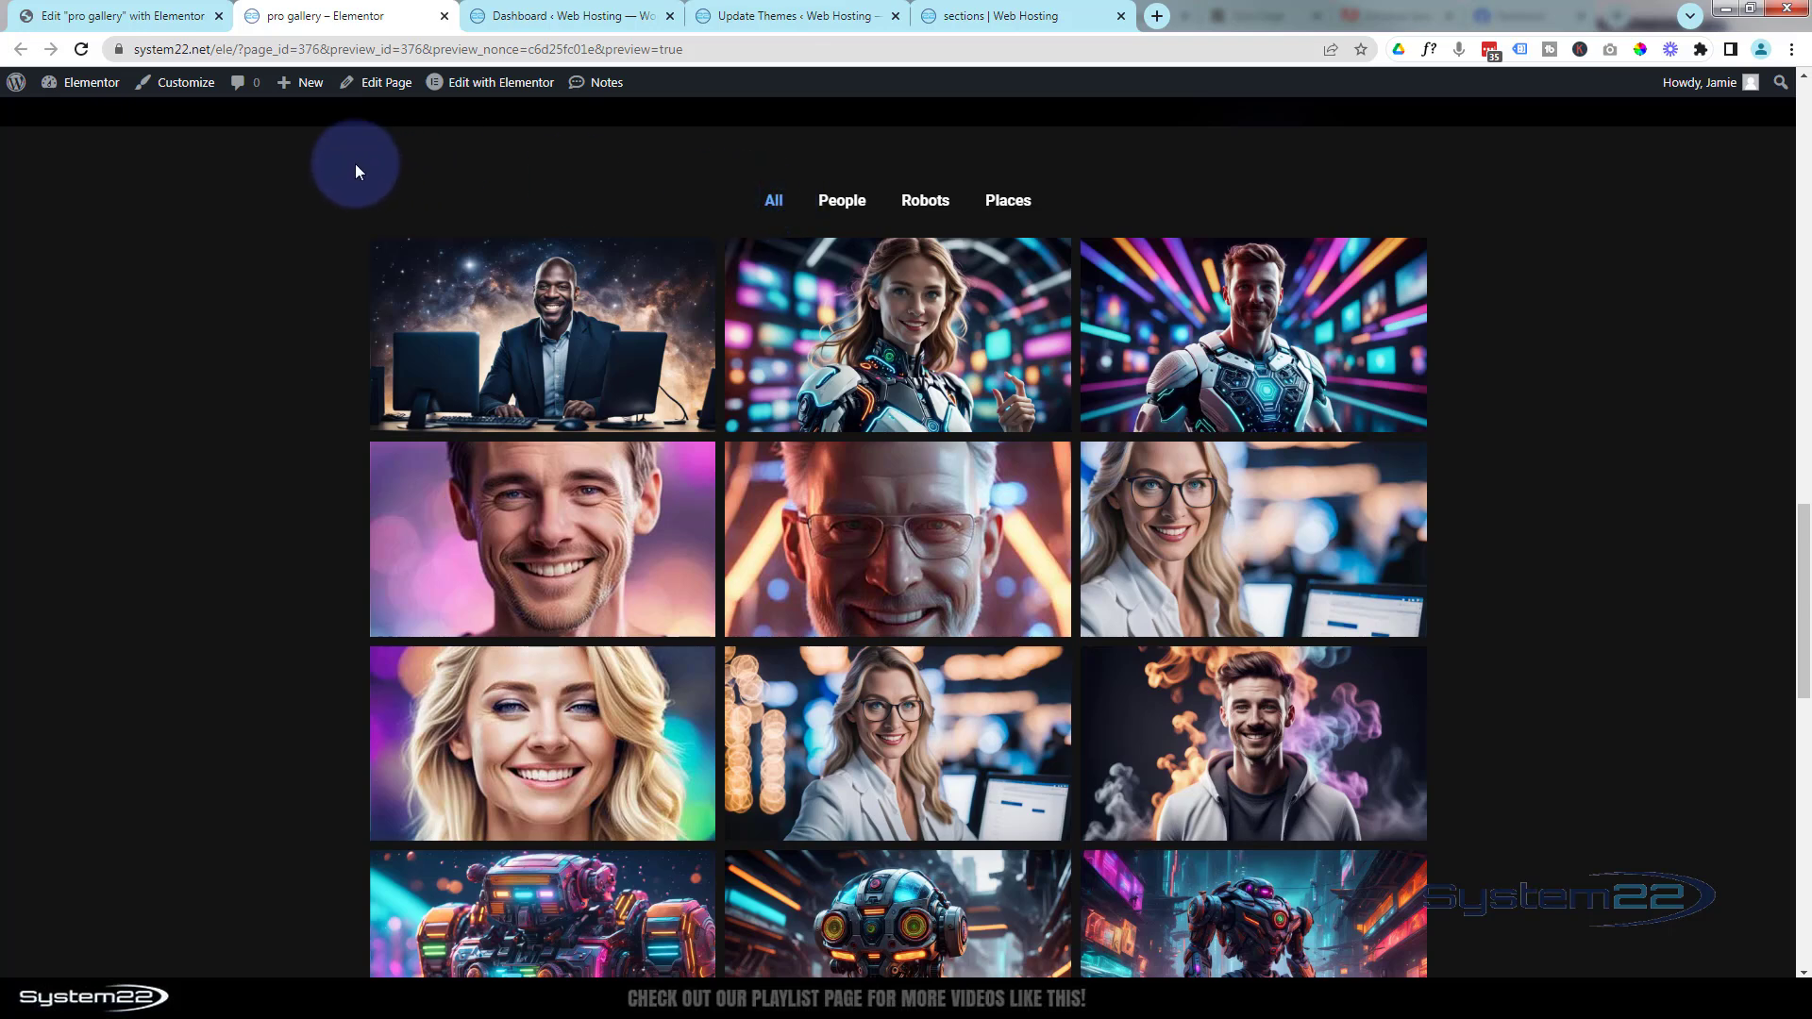
- Create a draft page 'My Gallery' with the Elementor Full Width template and edit it in Elementor
mouse_move(314, 94)
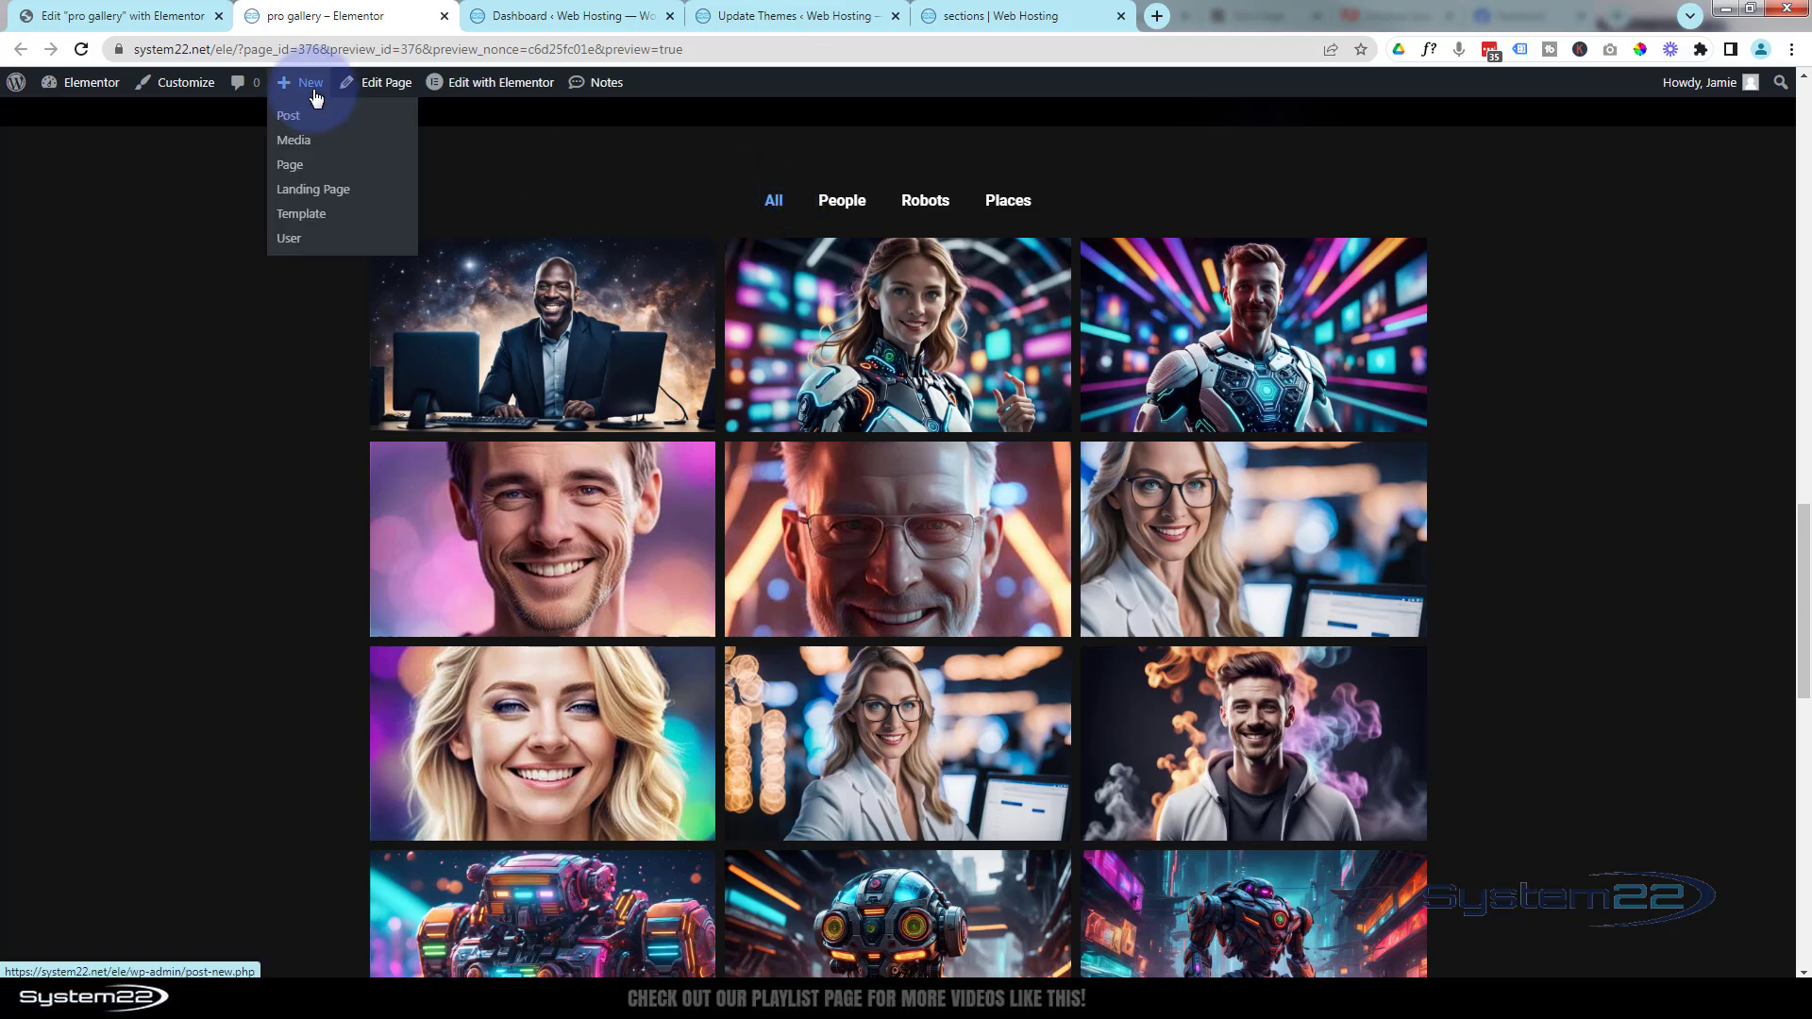
click(297, 167)
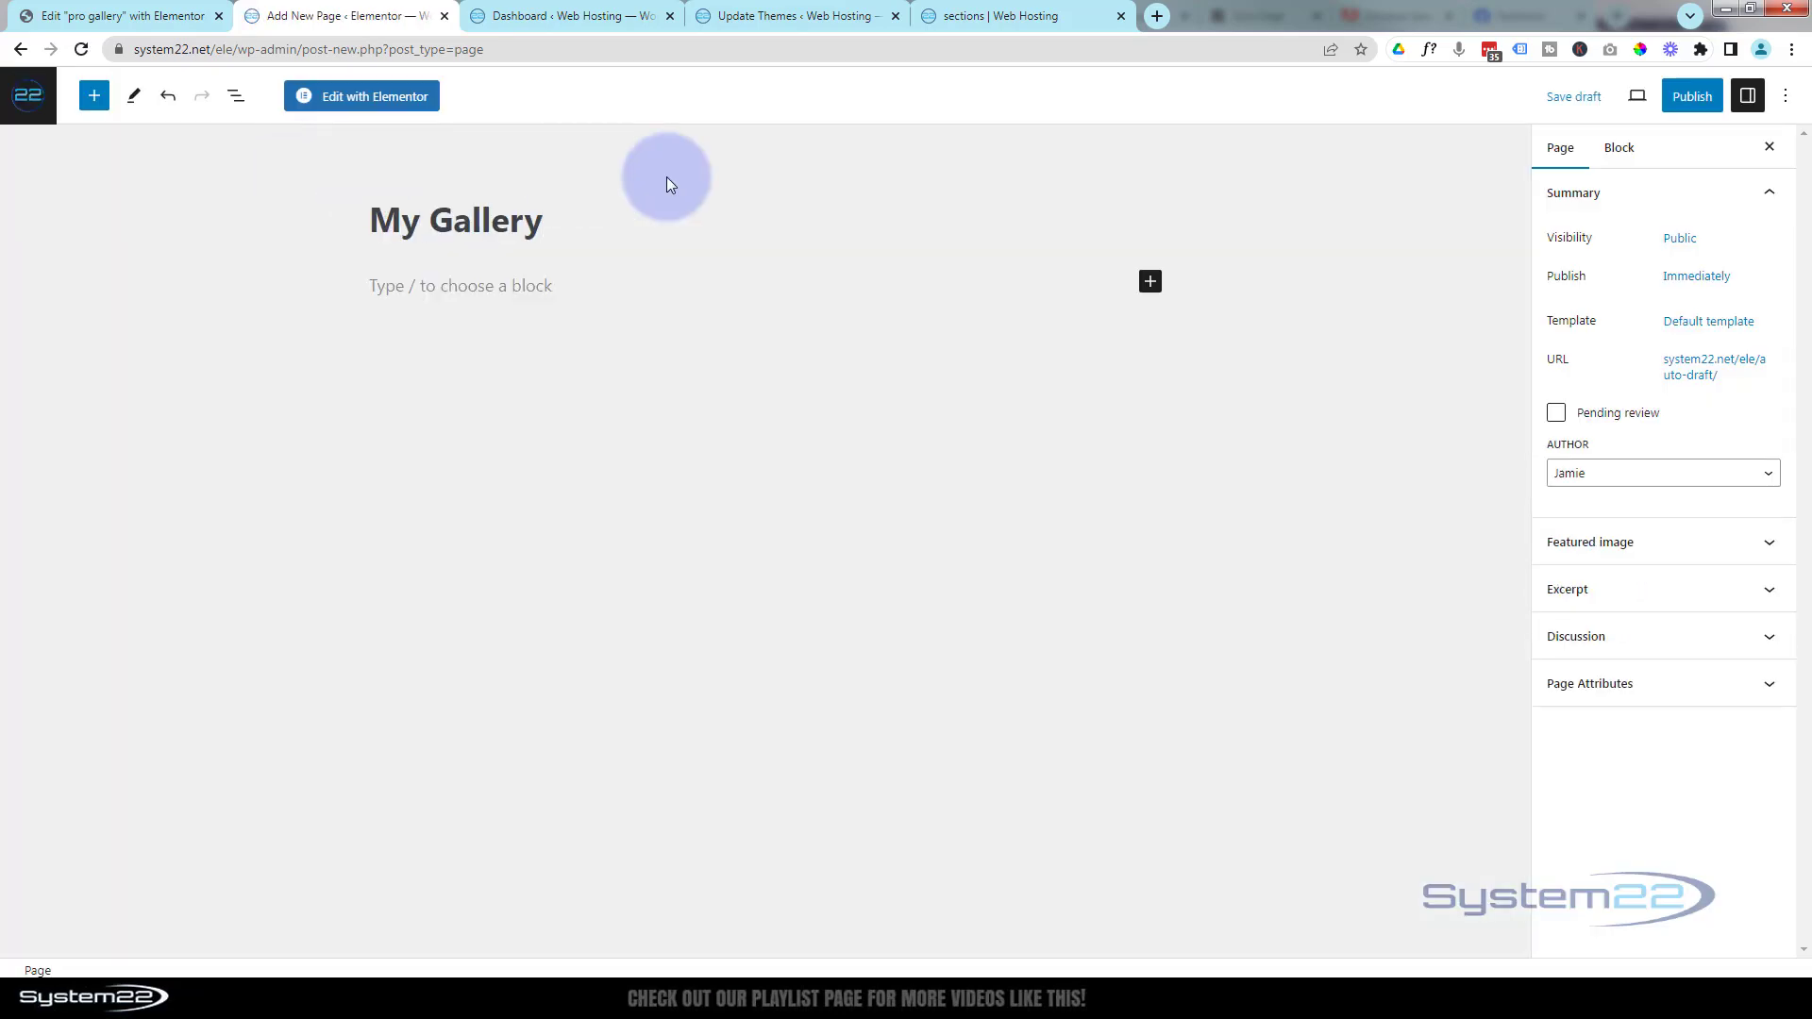
click(1696, 330)
click(1647, 463)
click(1639, 517)
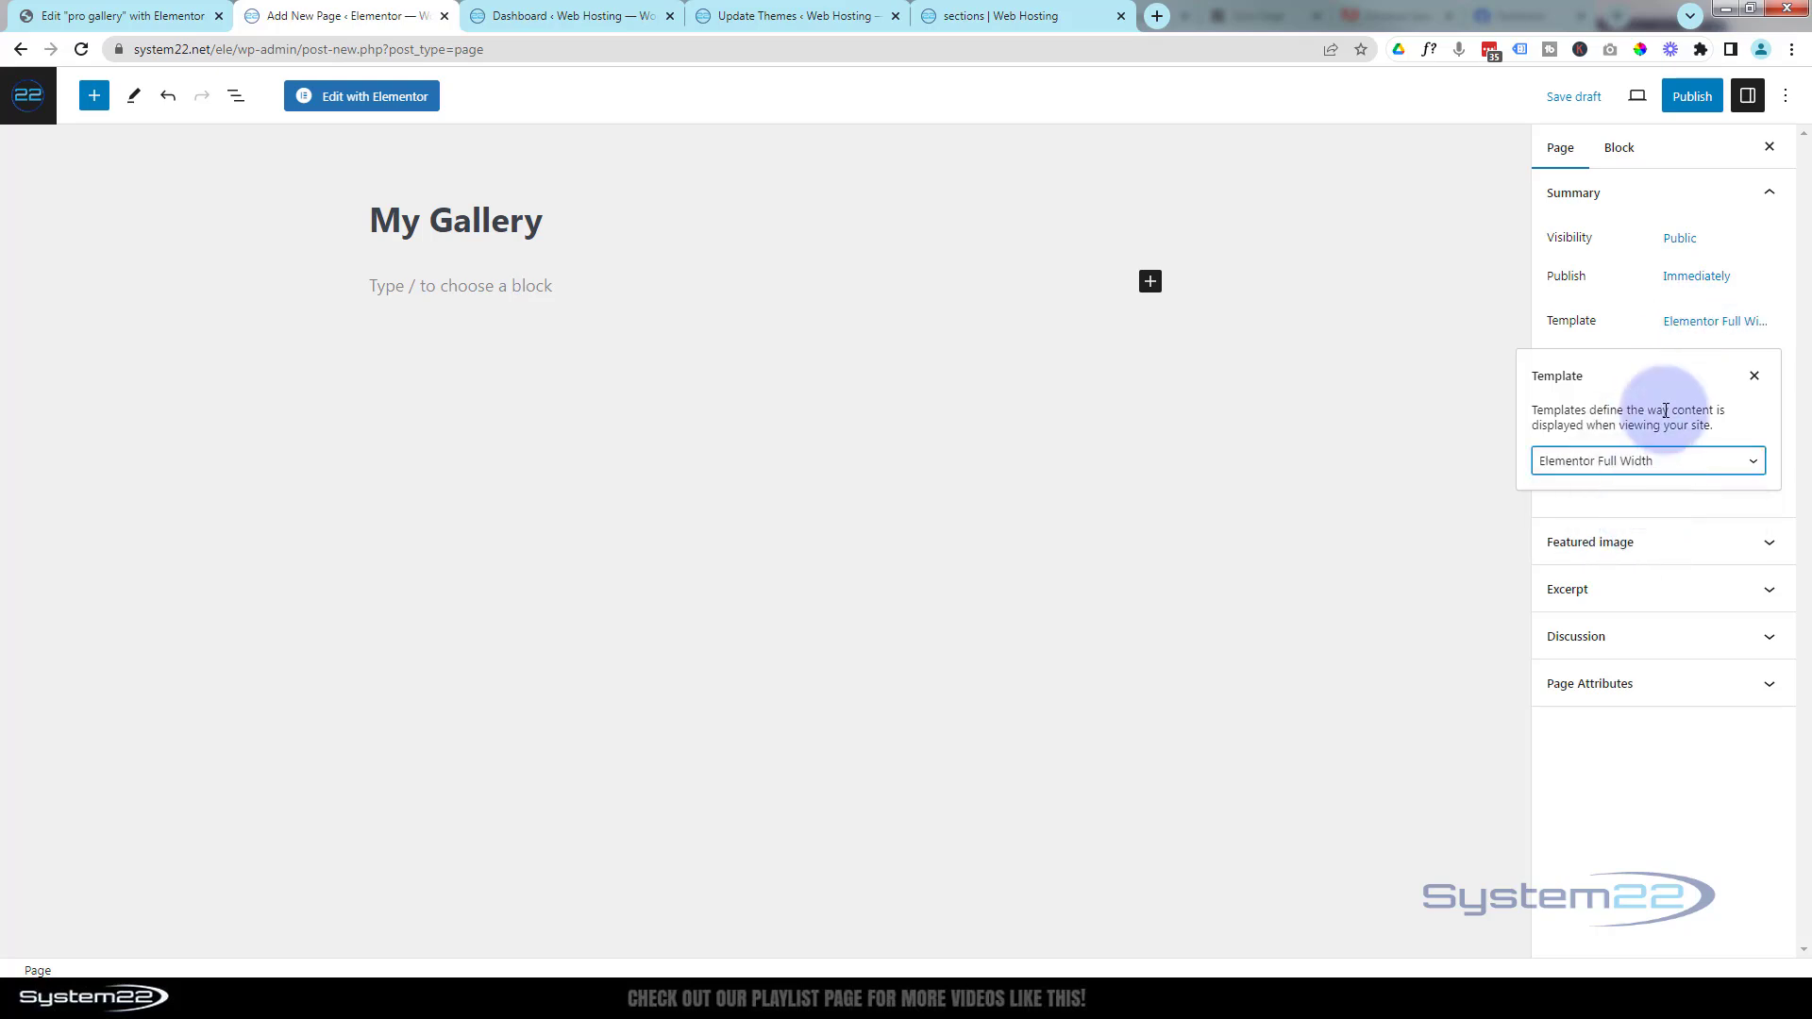
click(1635, 337)
click(1562, 97)
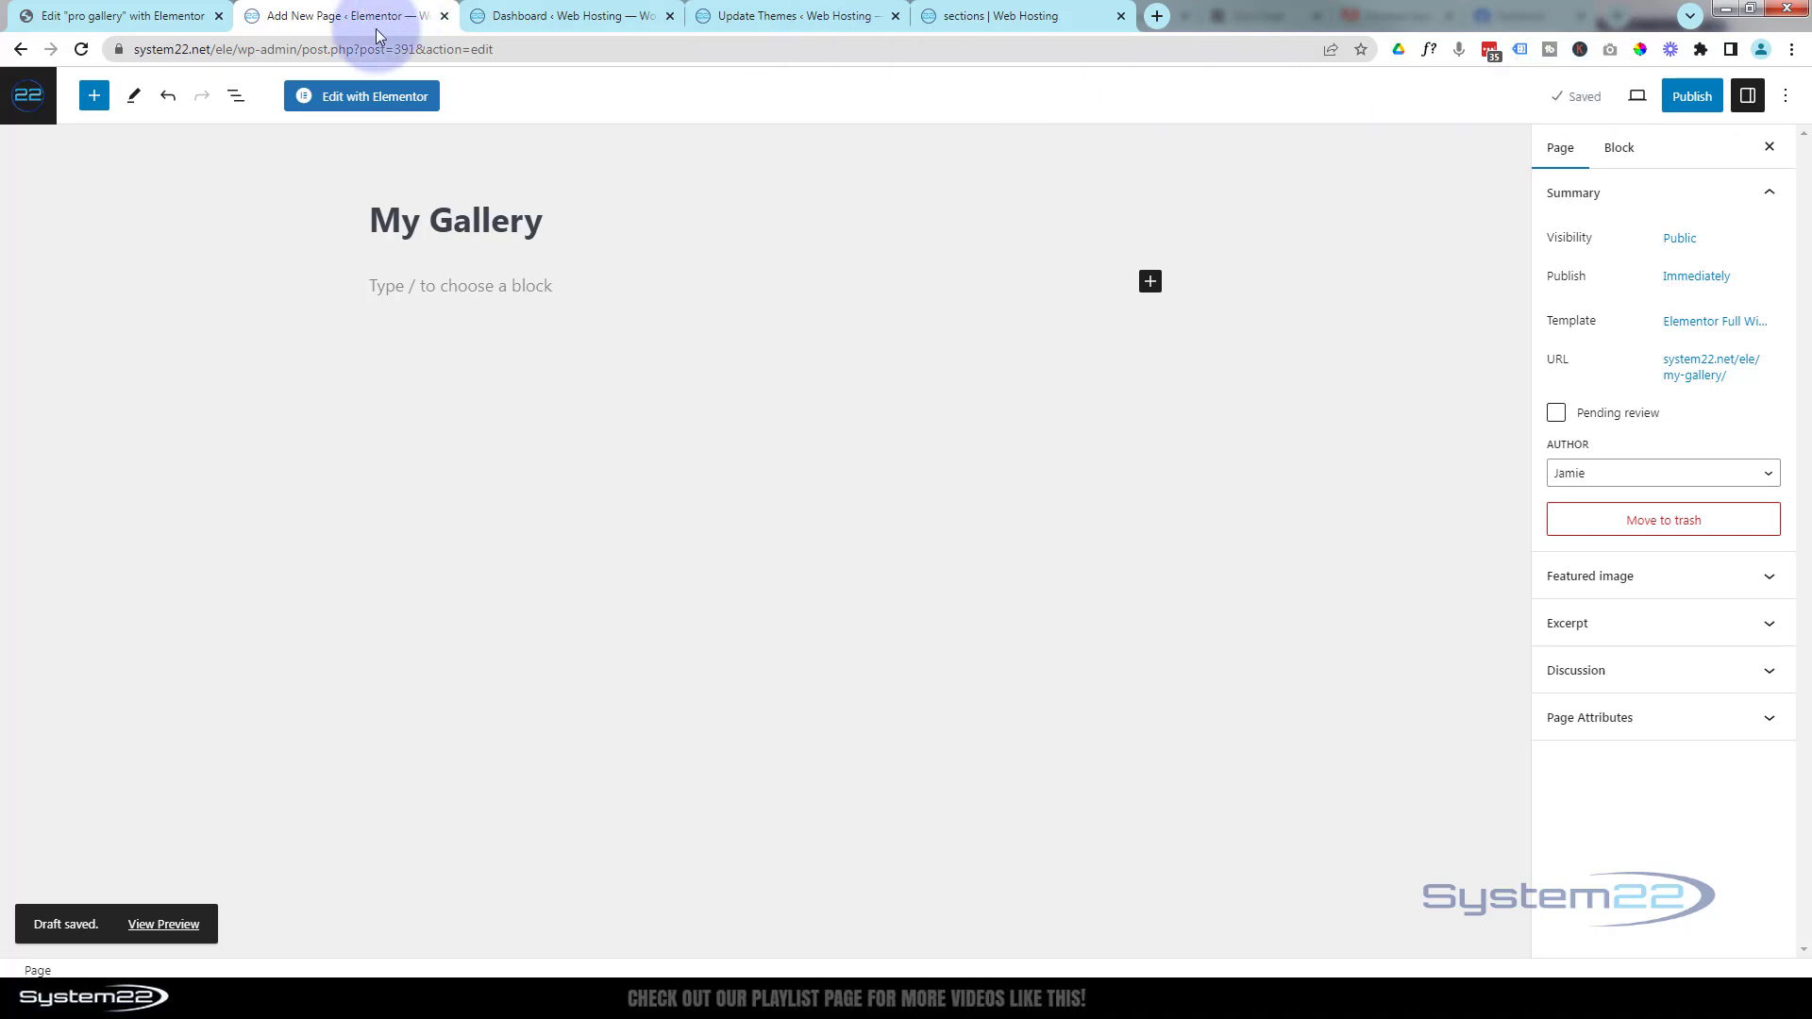
click(376, 97)
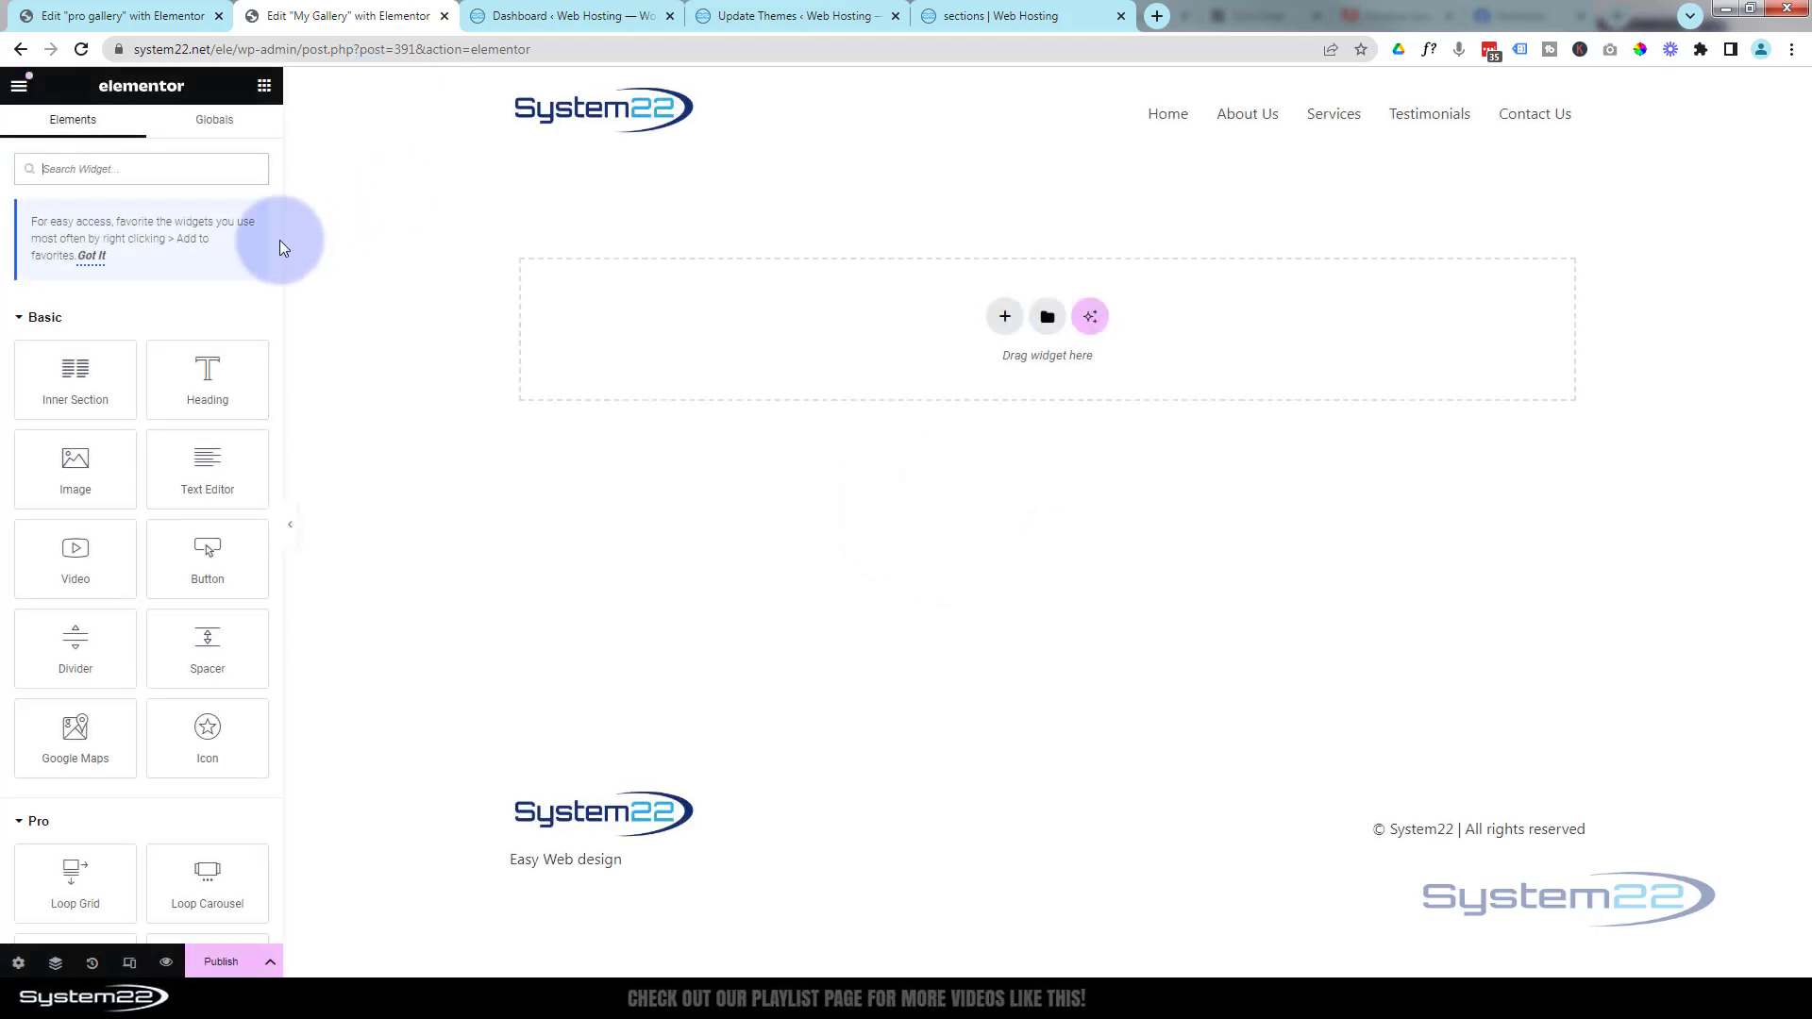
- Drag a Gallery widget from the Pro section onto the empty page, keeping its type as Single
scroll(189, 325, down, 6)
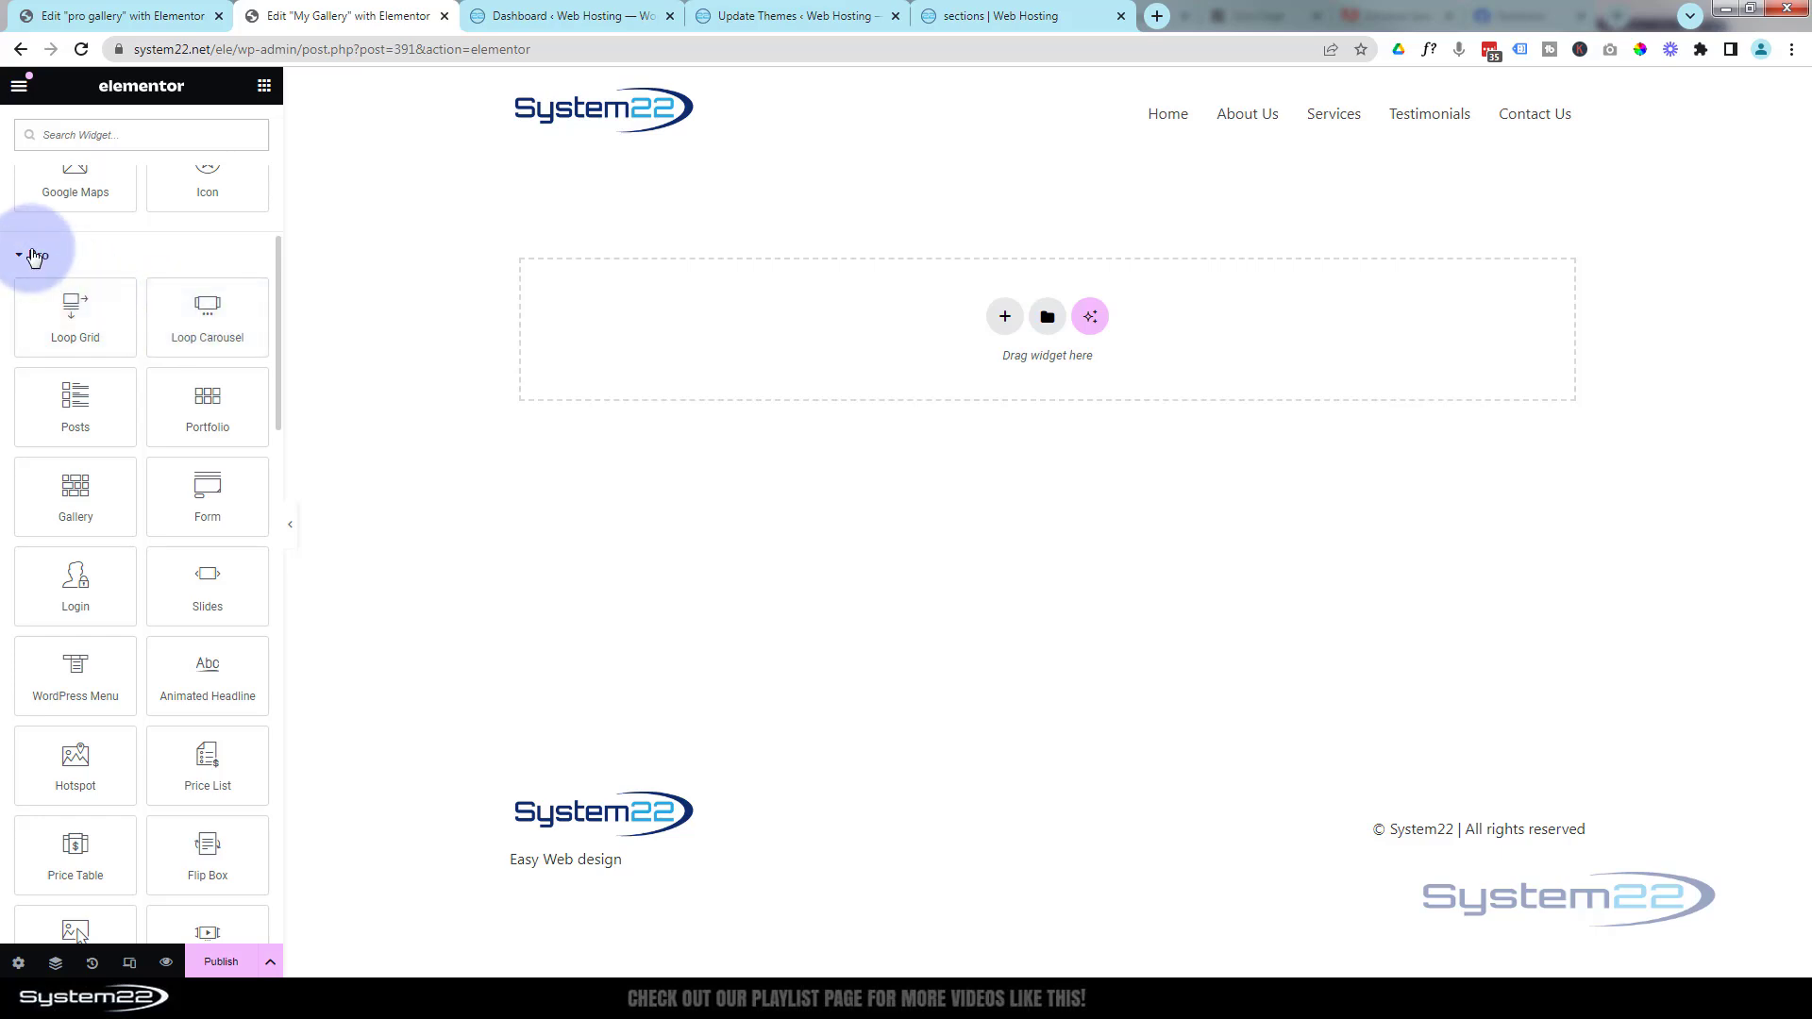
drag(75, 498, 1065, 326)
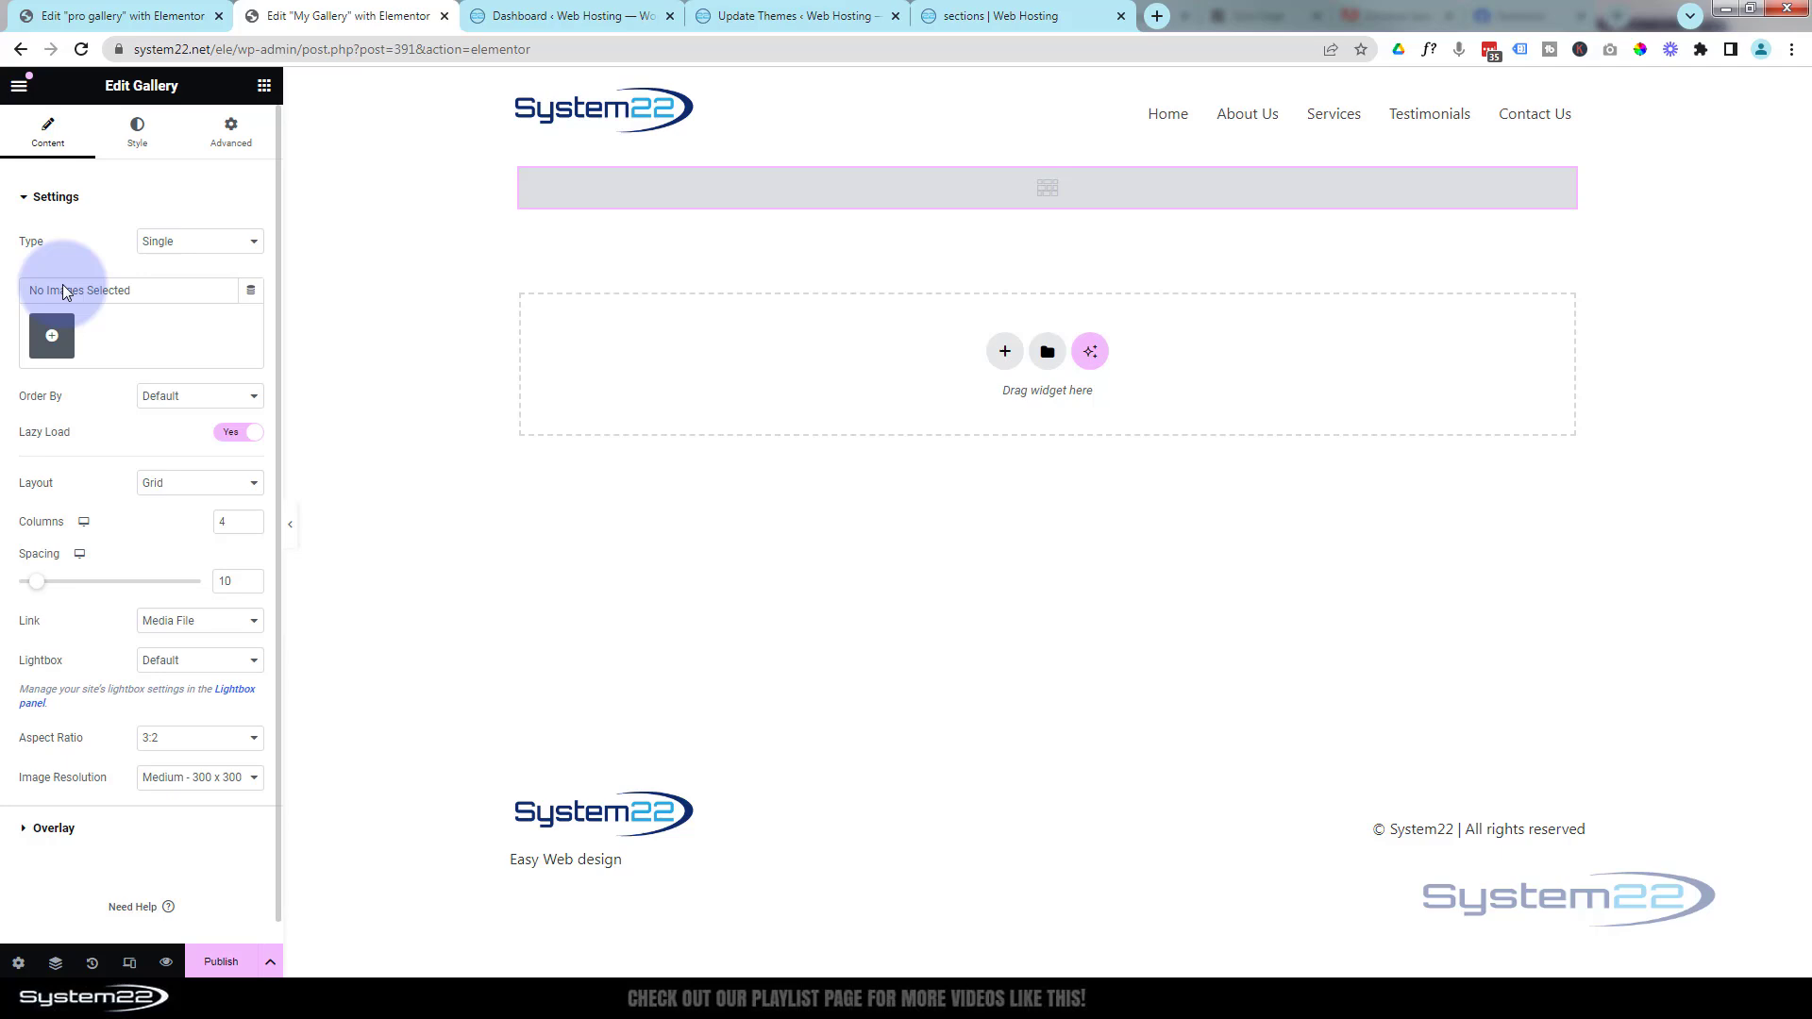
click(194, 242)
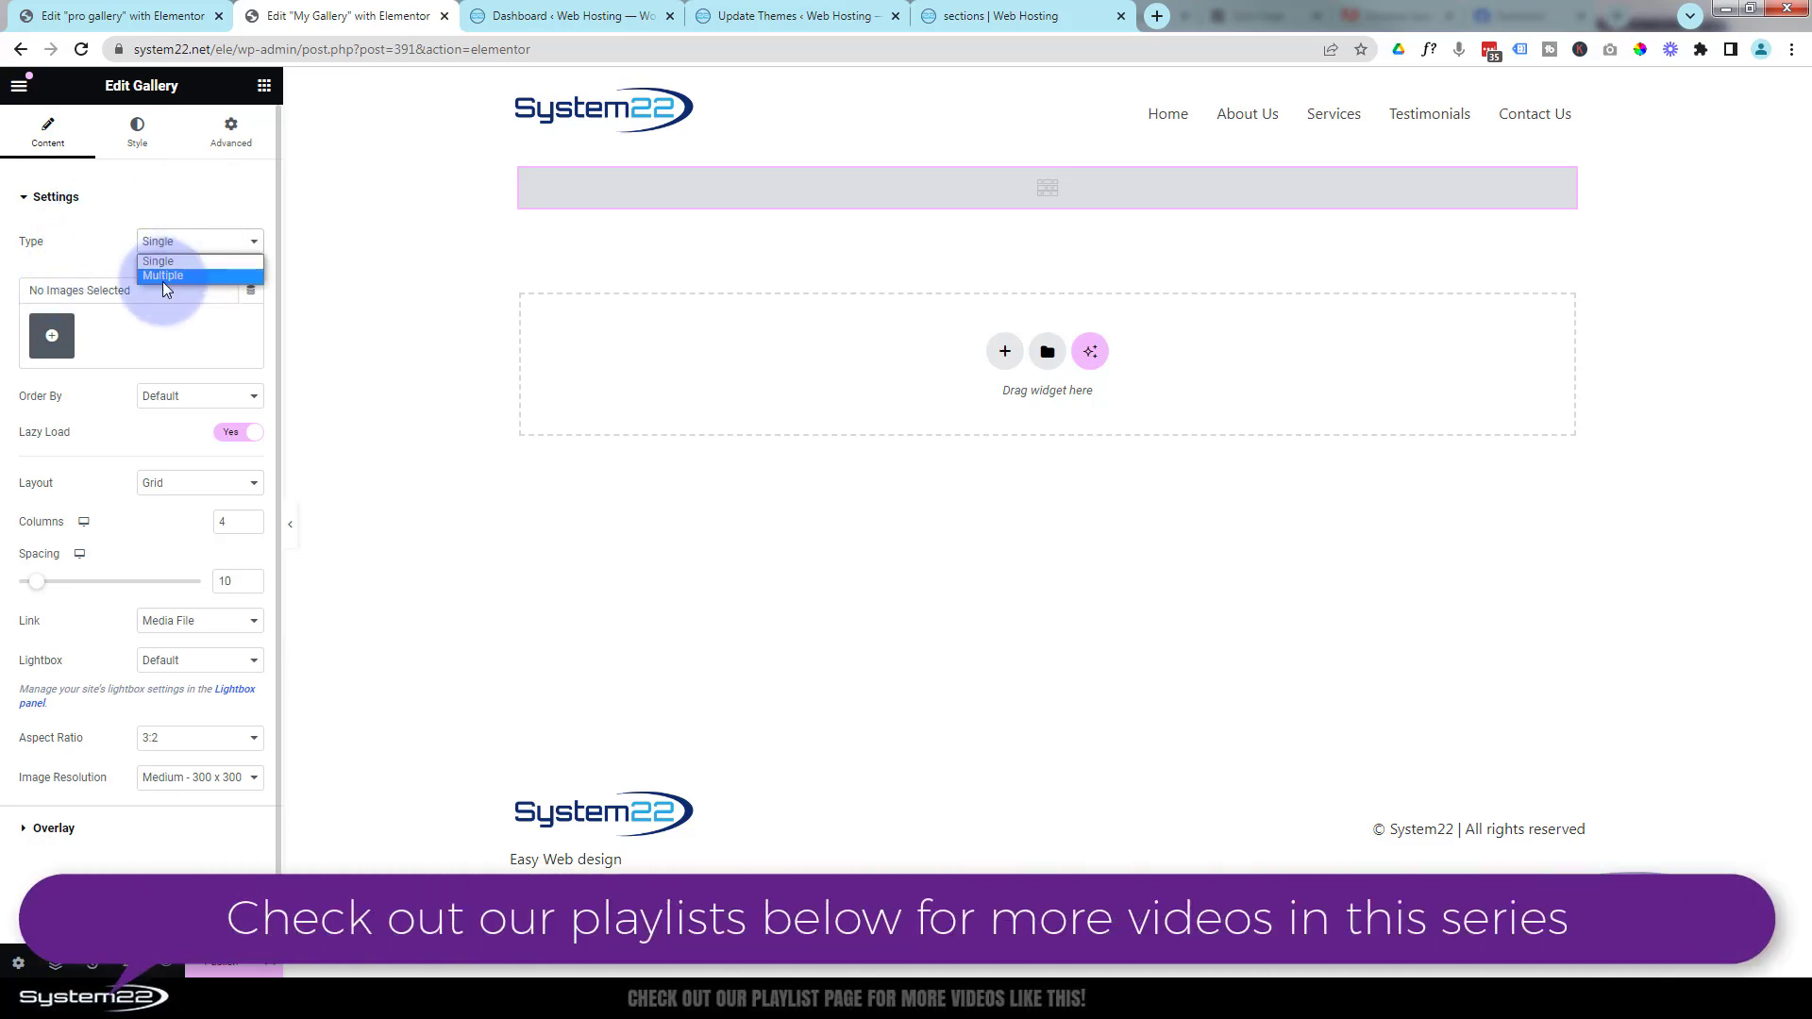
click(100, 241)
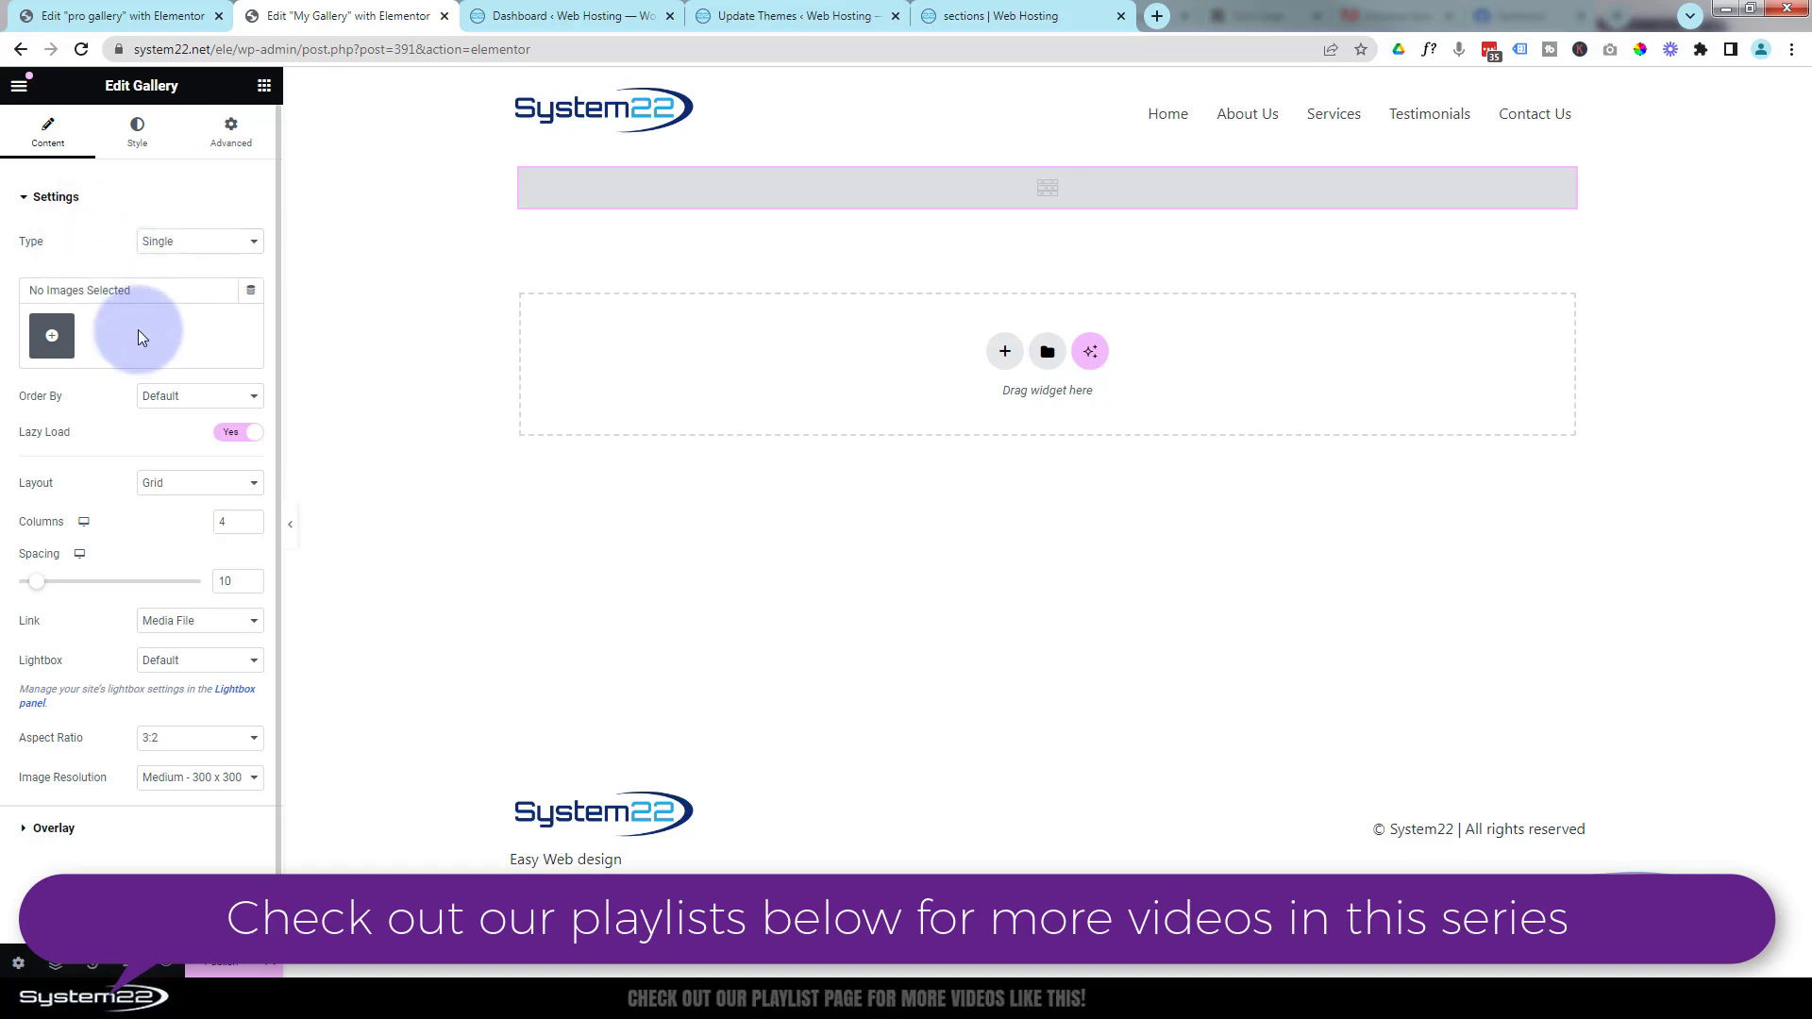
- Select the 25 images from the robot through team-3, move the grey-haired man's portrait to row 2, and insert them
click(53, 340)
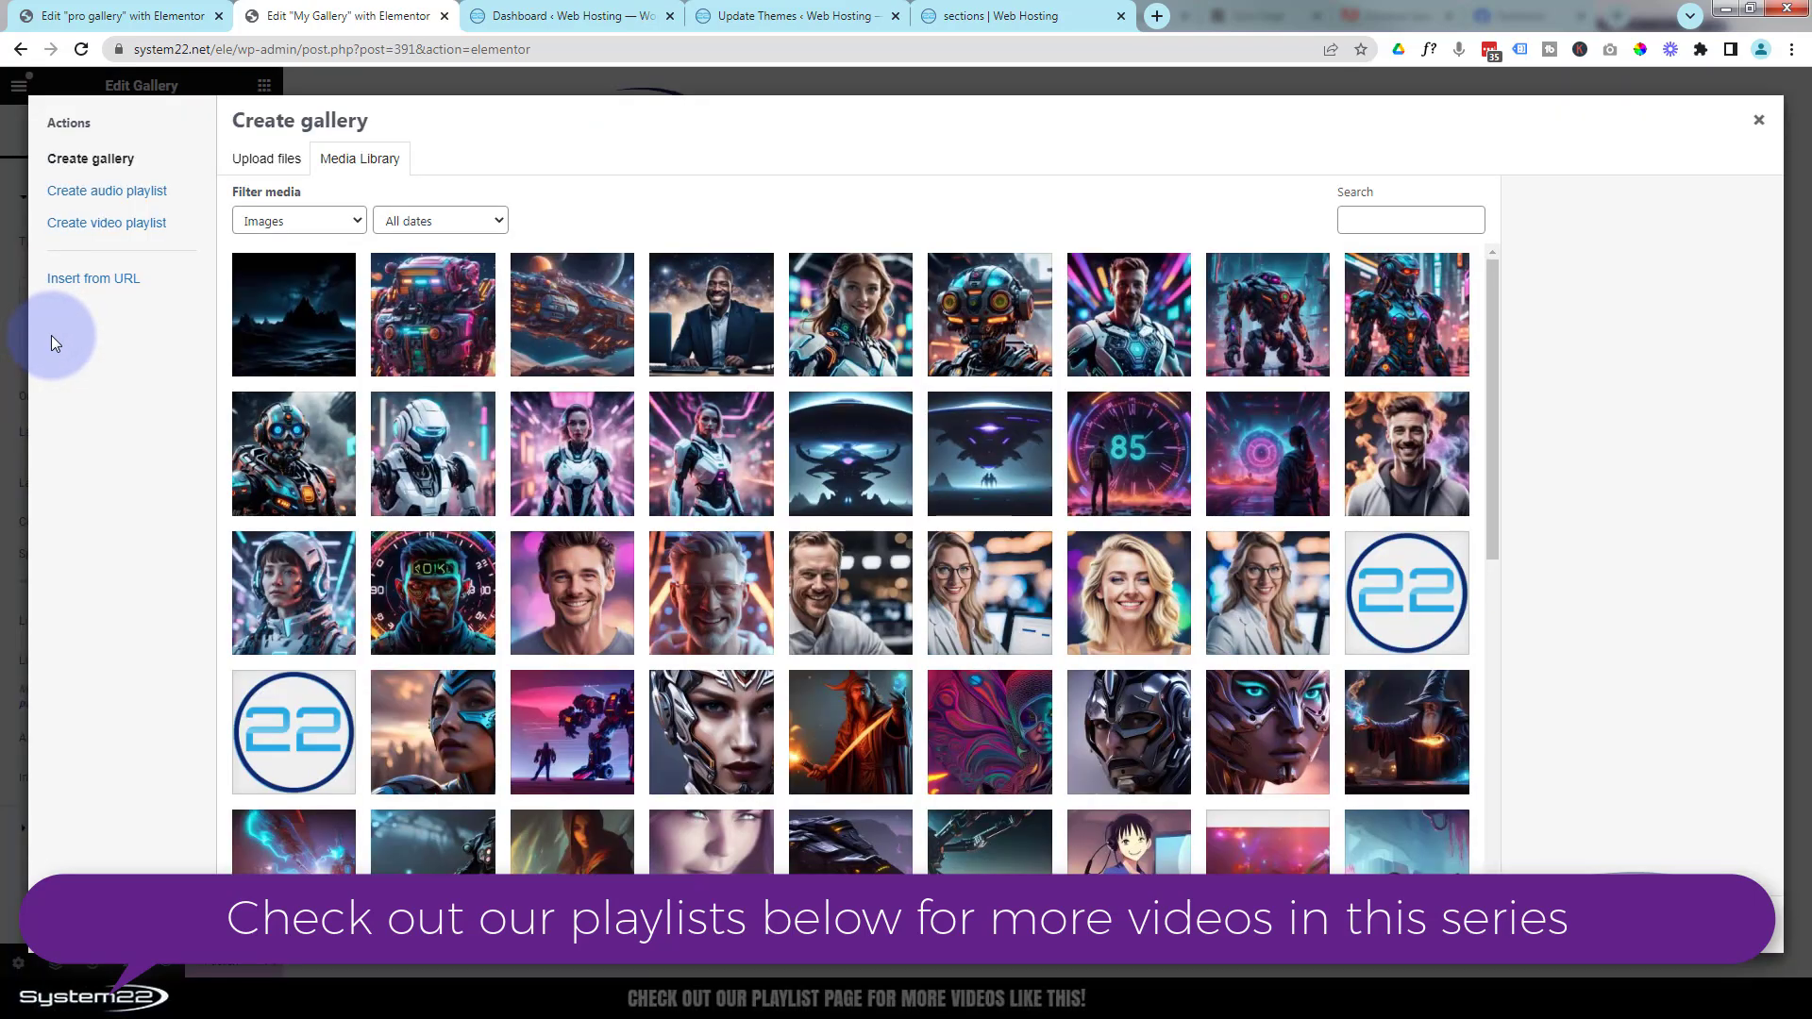
click(426, 332)
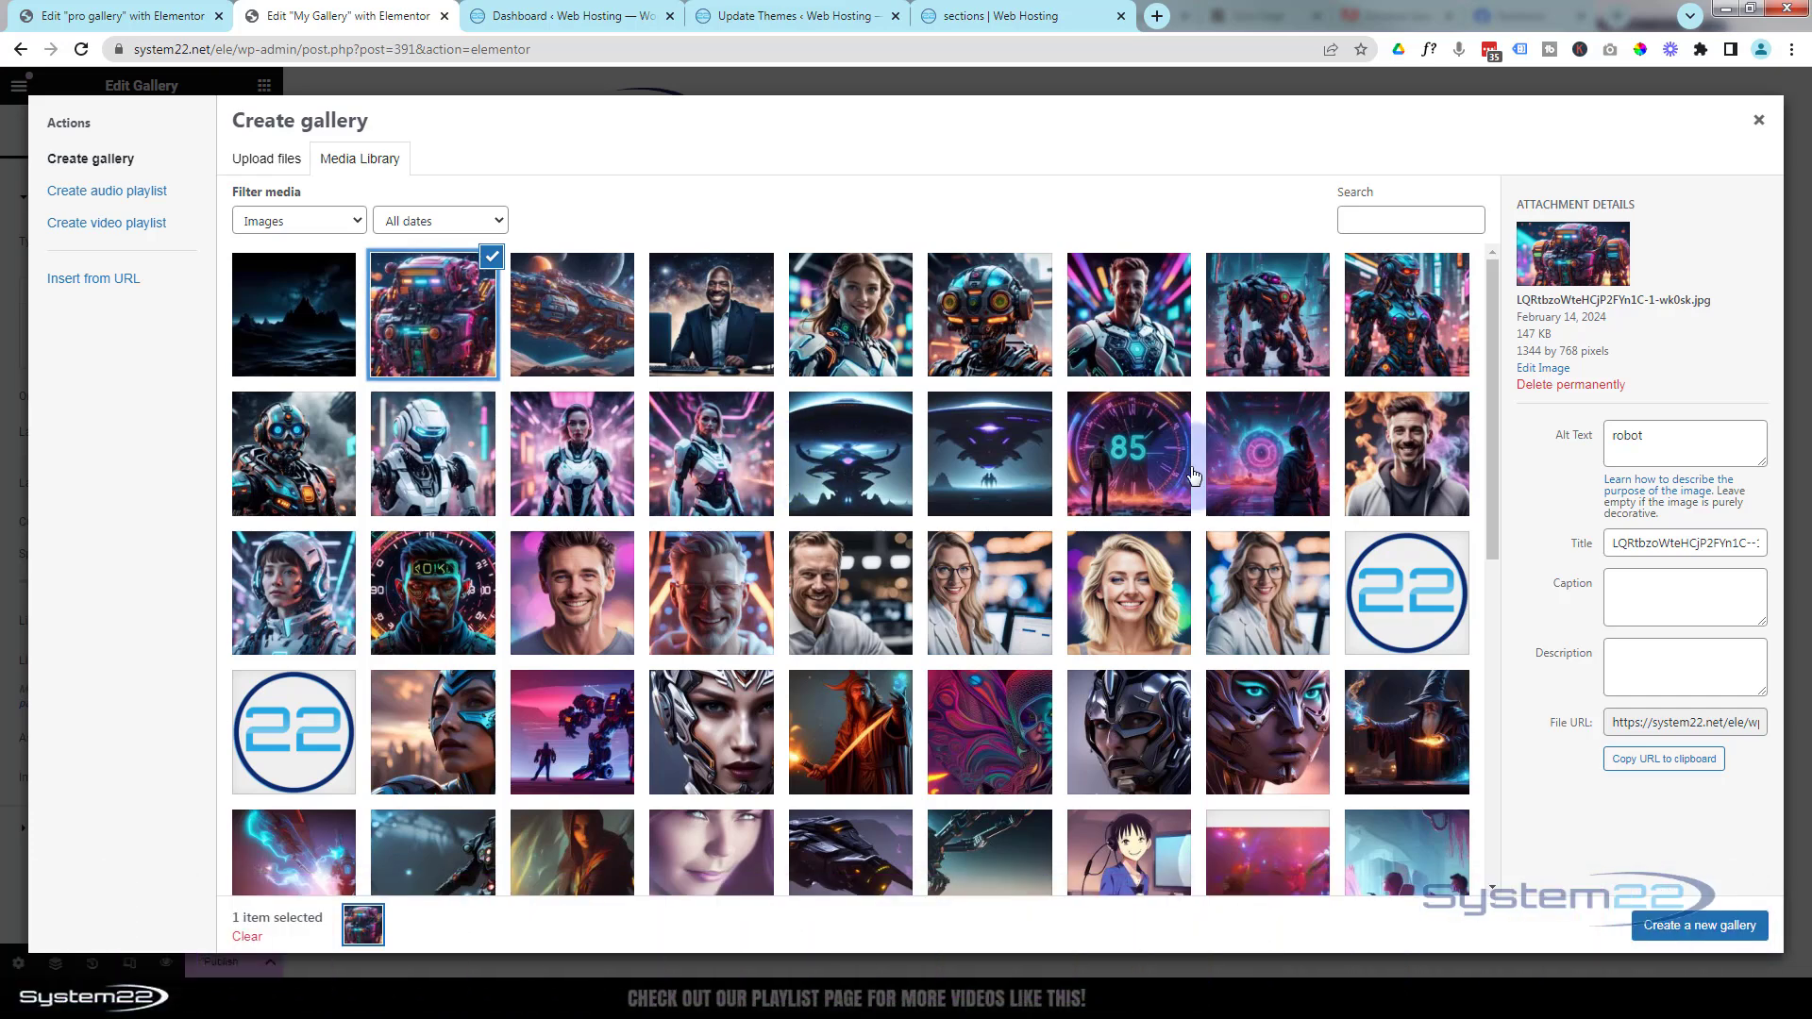
shift+click(1267, 593)
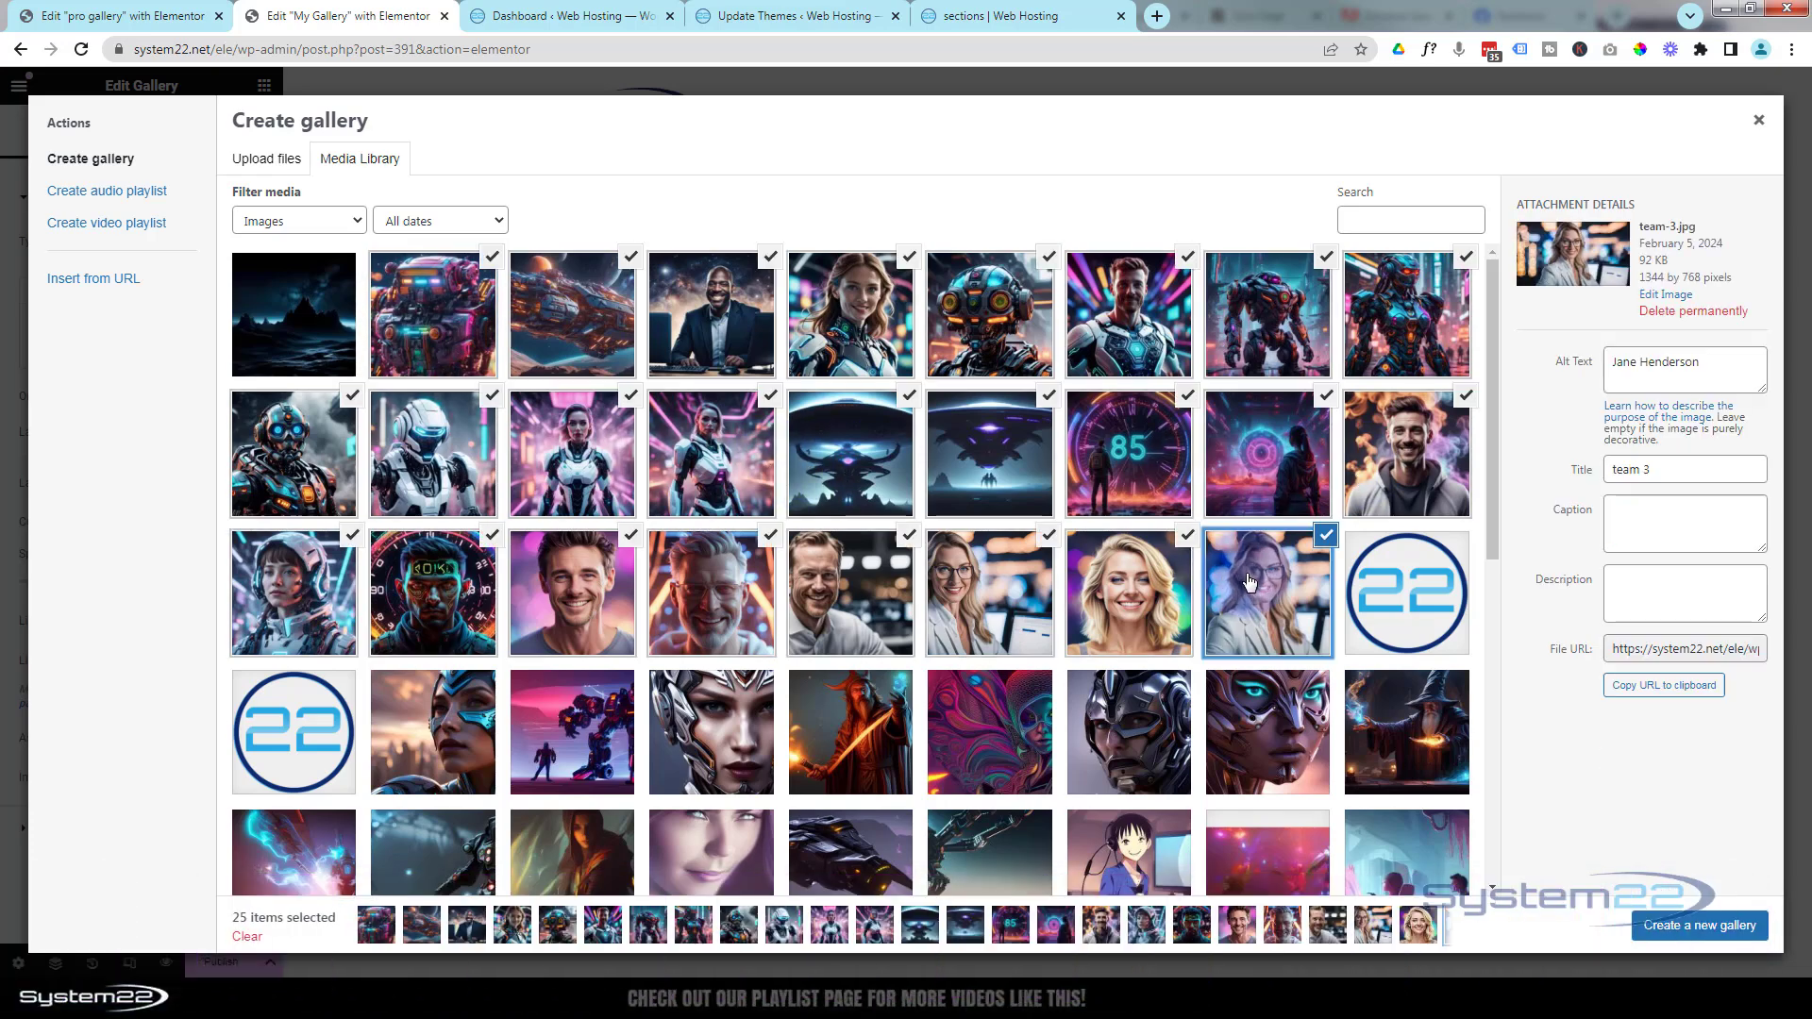
click(1667, 929)
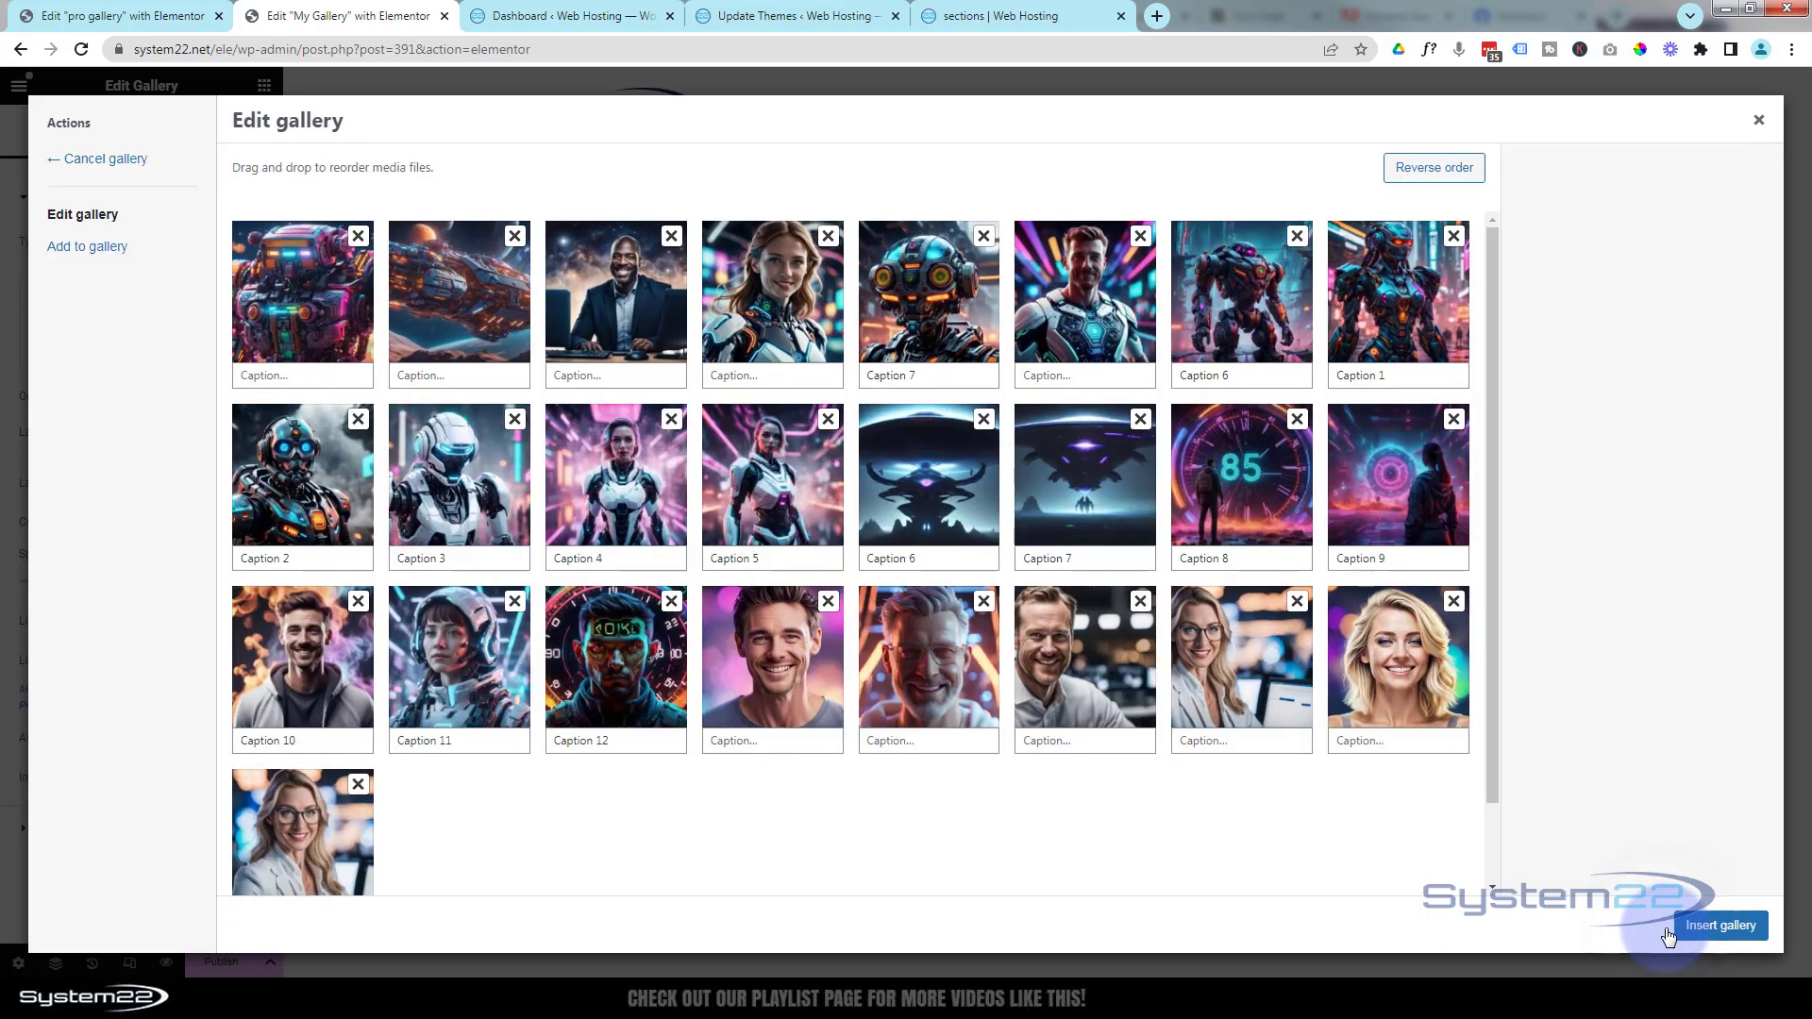
drag(769, 682, 755, 487)
drag(707, 638, 404, 538)
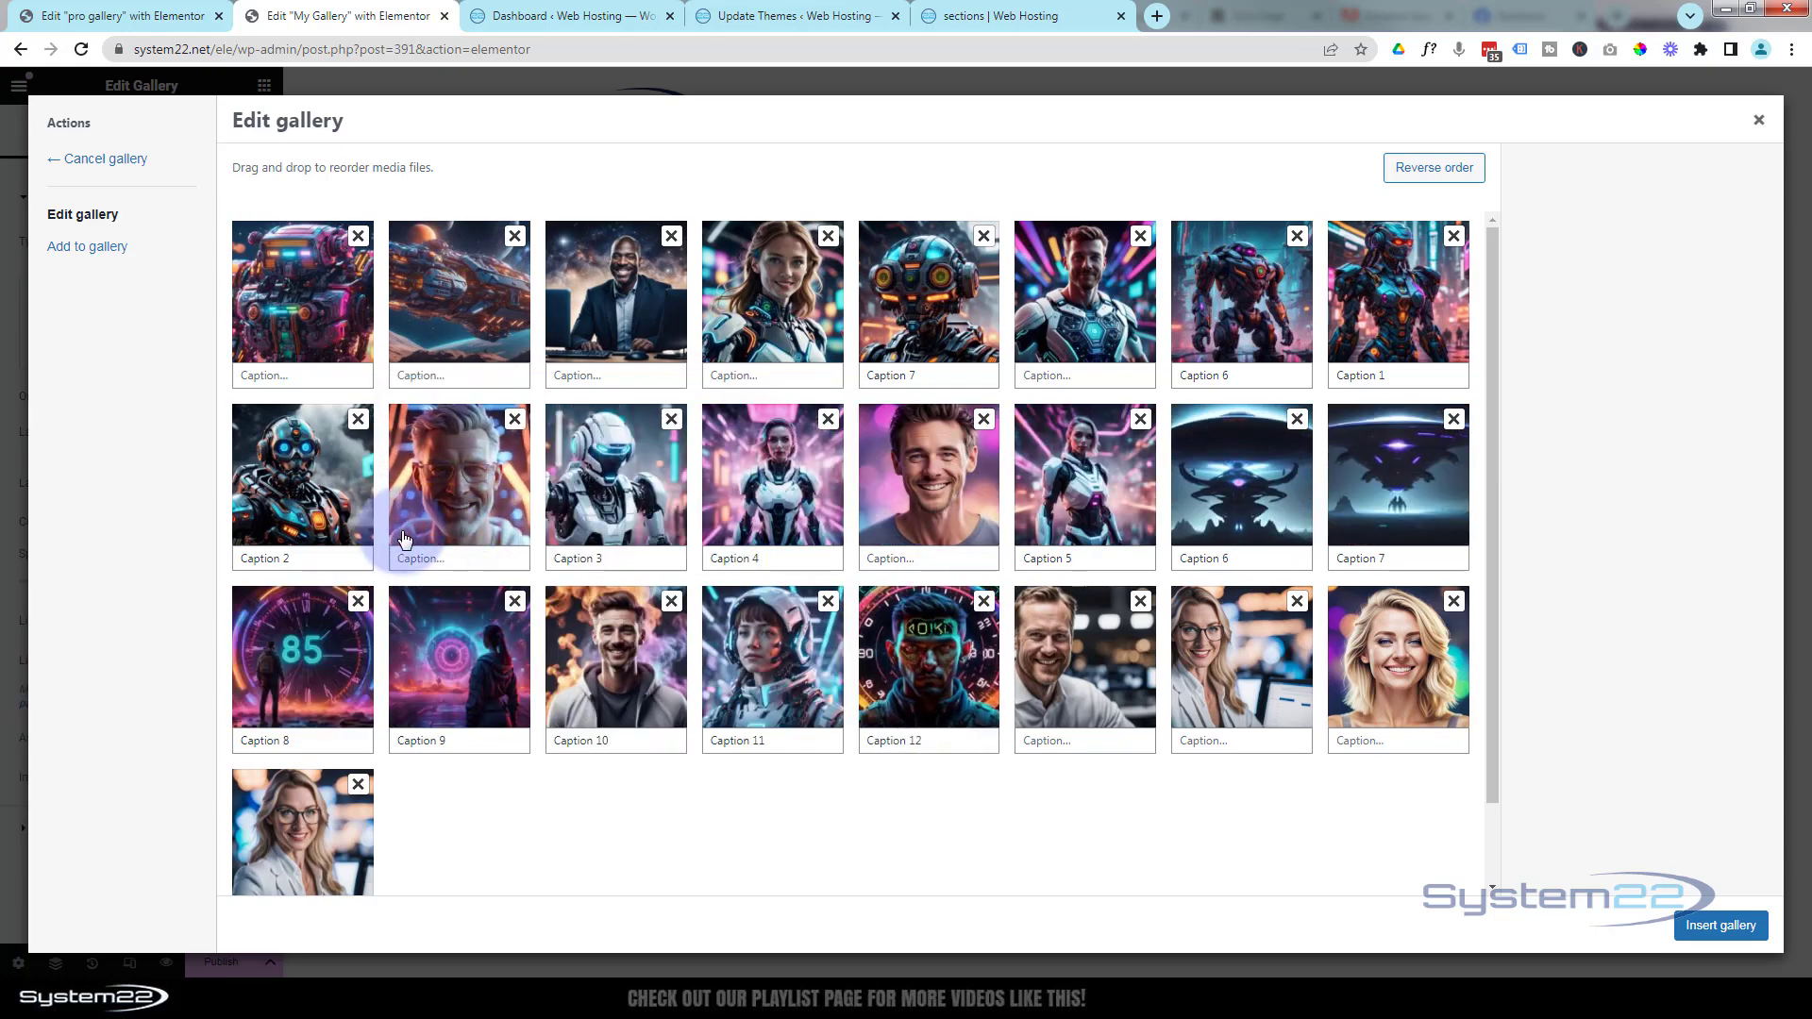
click(1713, 929)
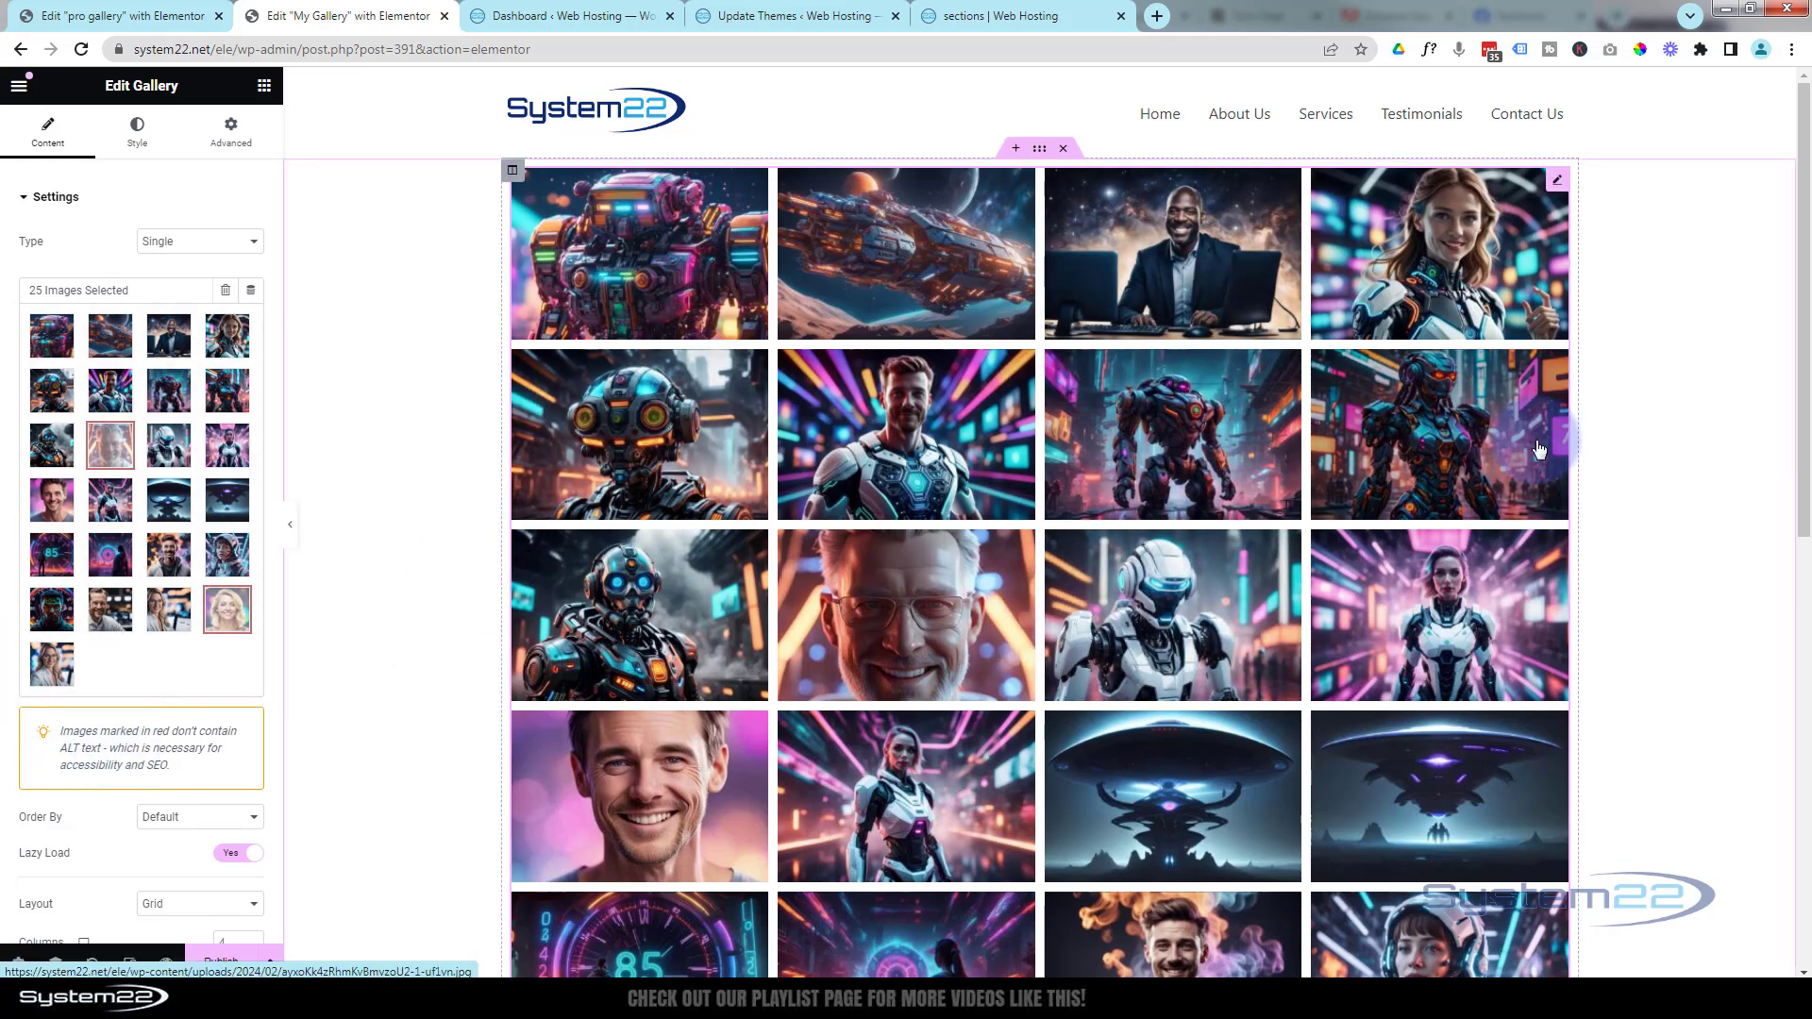
- Give the woman's portrait the alt text 'woman' and re-insert the 25-image gallery
click(224, 614)
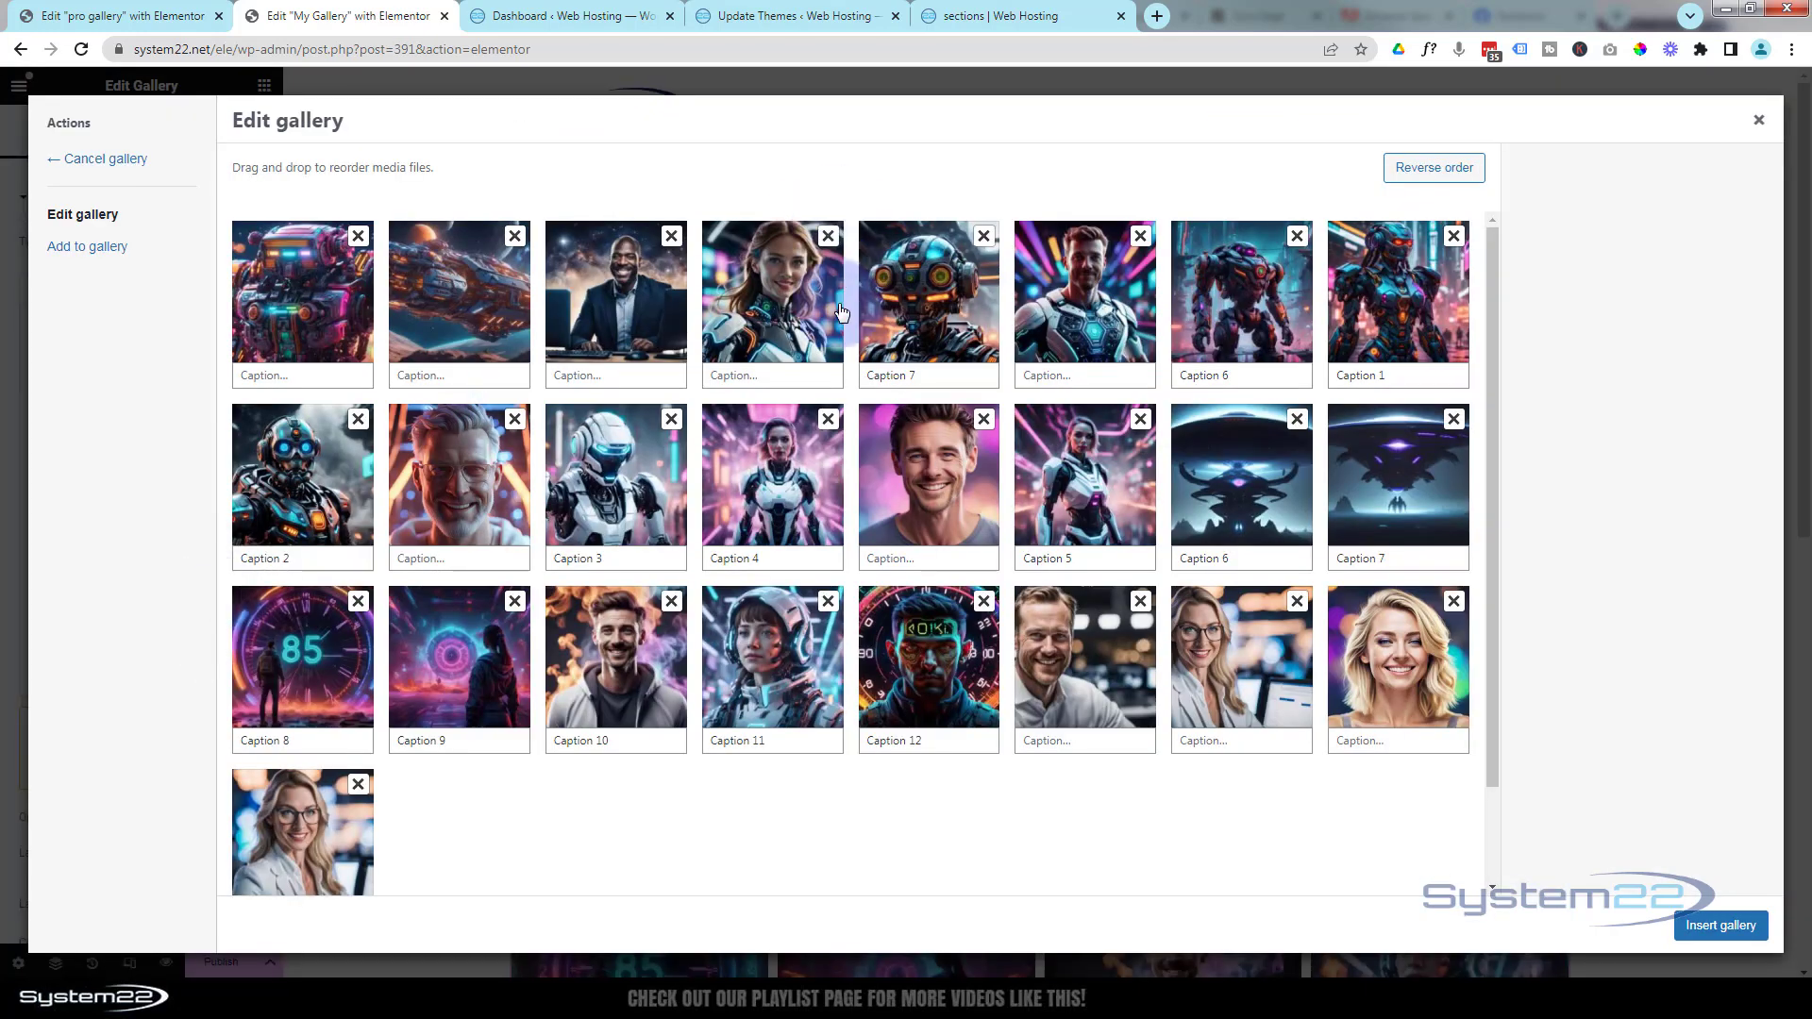
click(772, 301)
click(1647, 404)
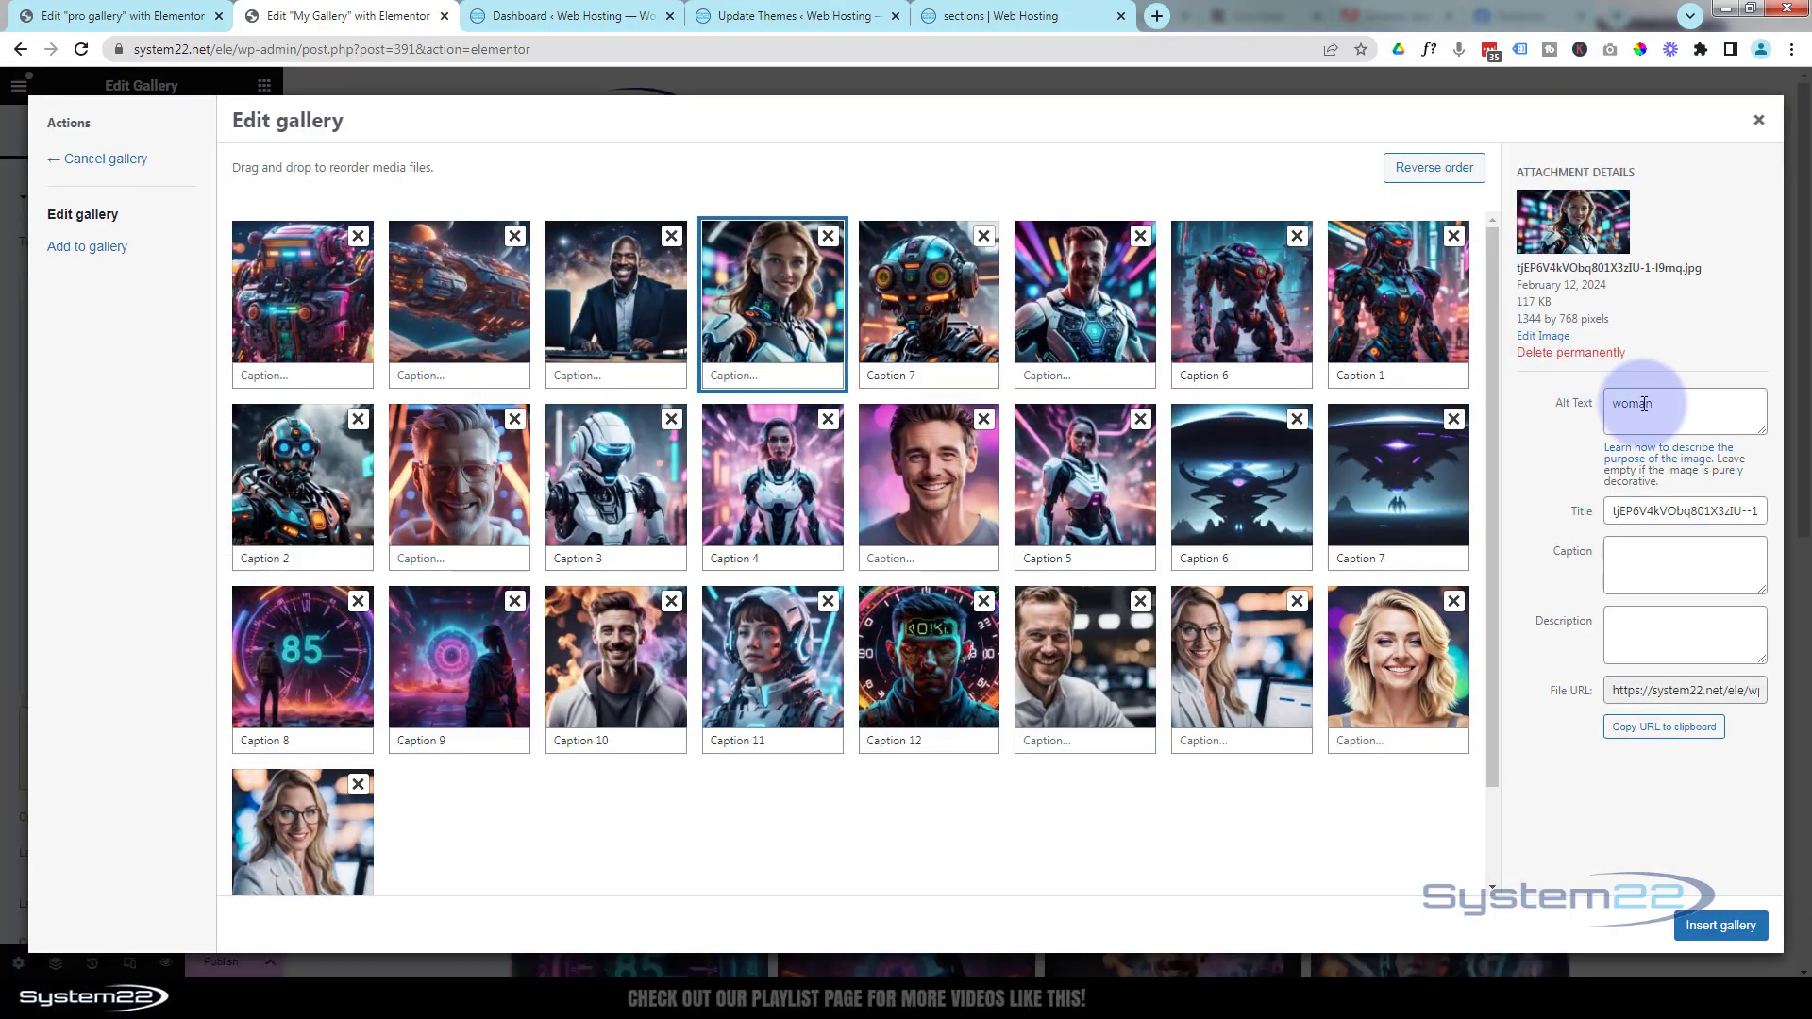
drag(1647, 402, 1597, 401)
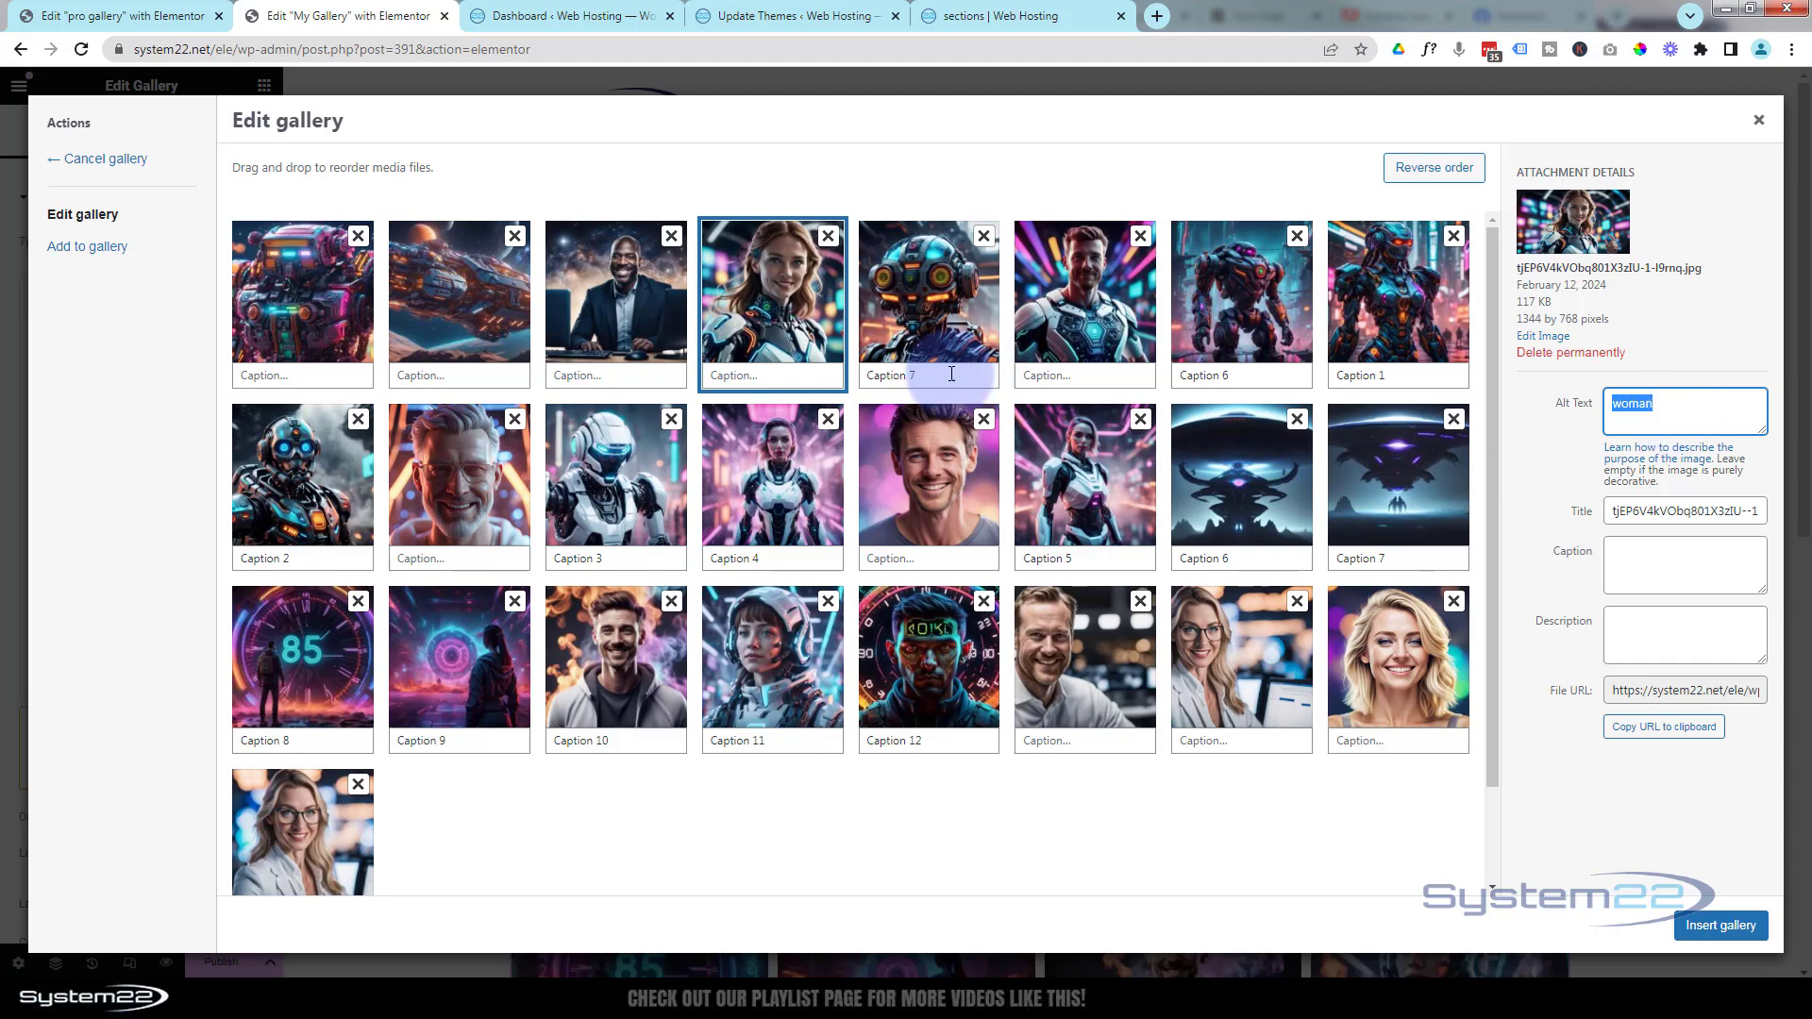
click(955, 332)
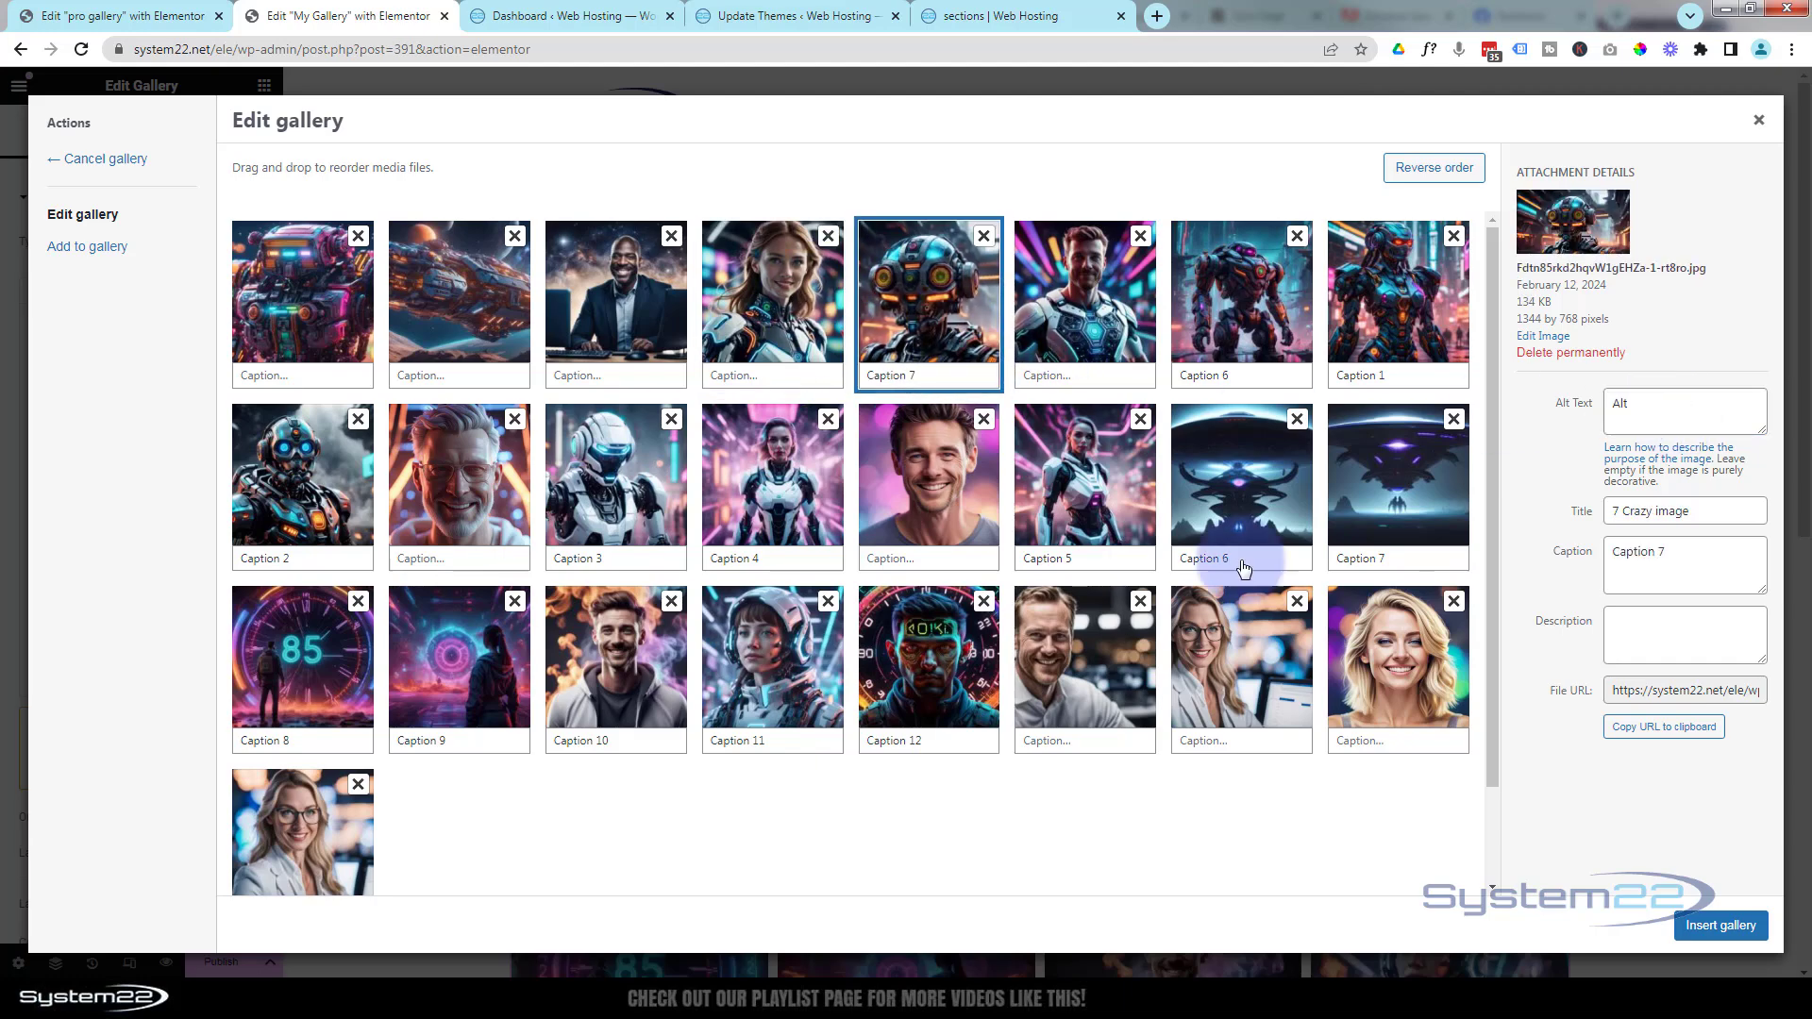
click(1718, 927)
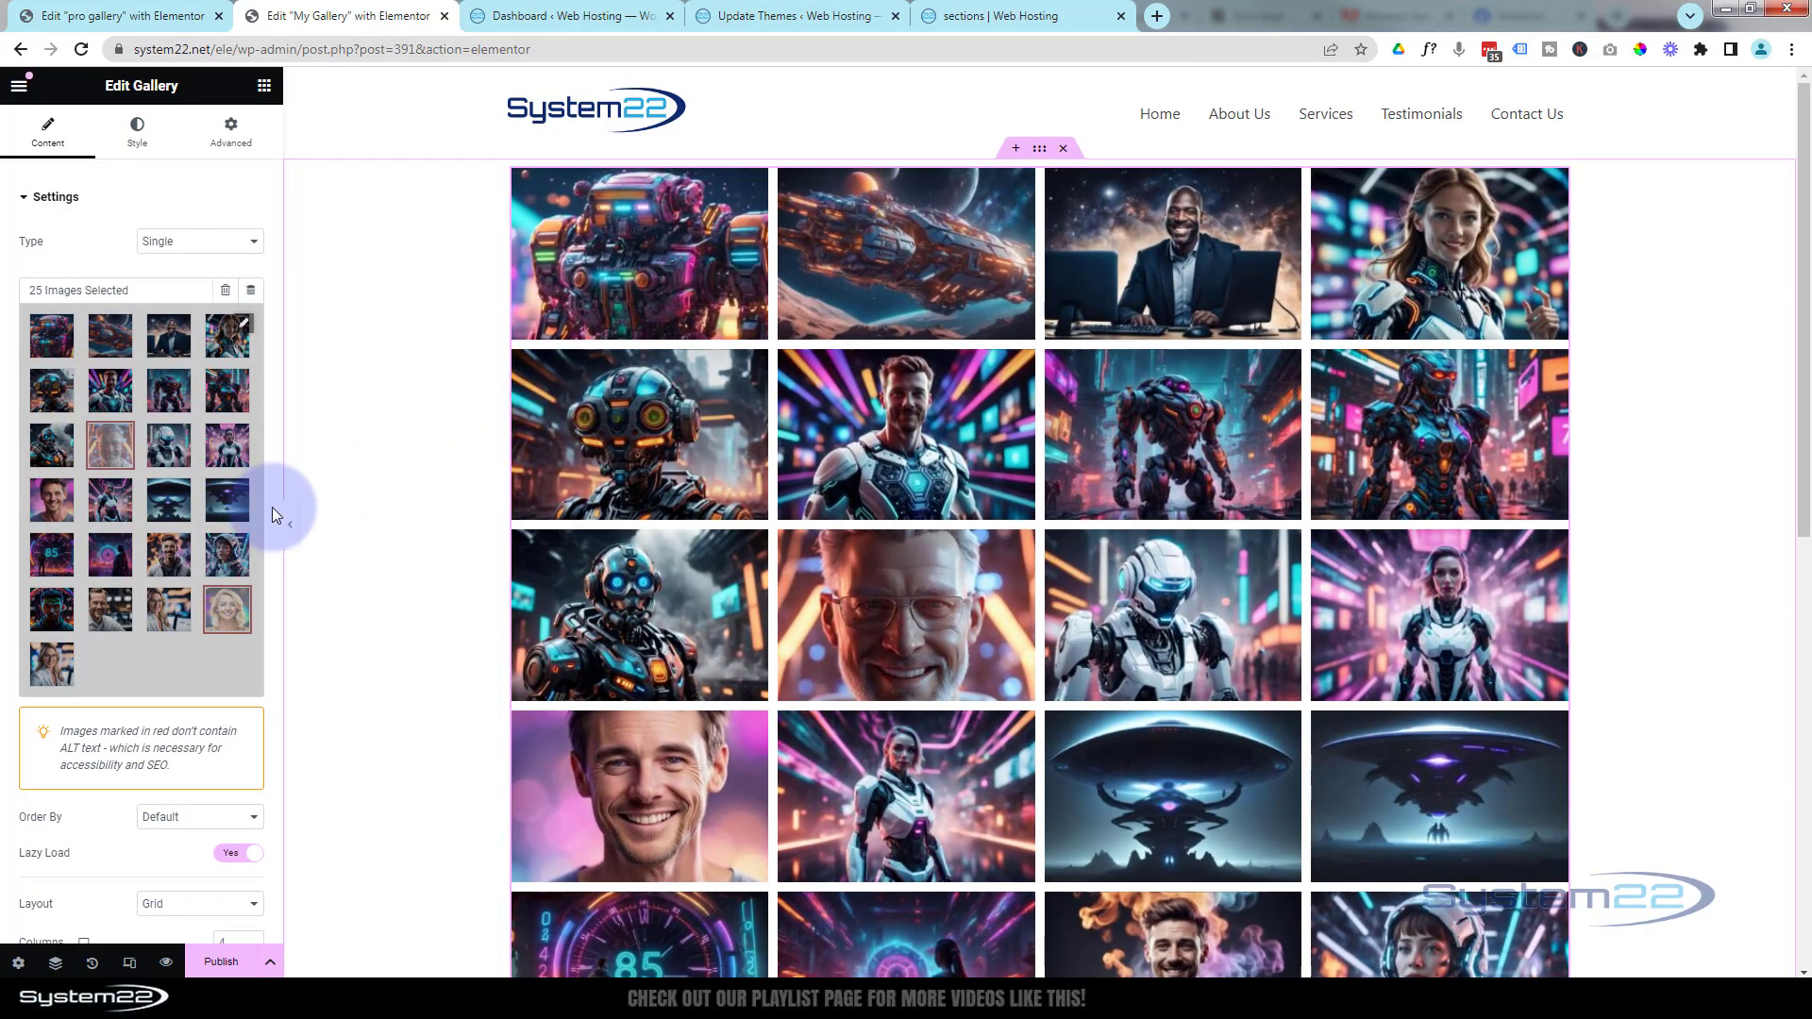
scroll(160, 525, down, 2)
scroll(175, 519, down, 1)
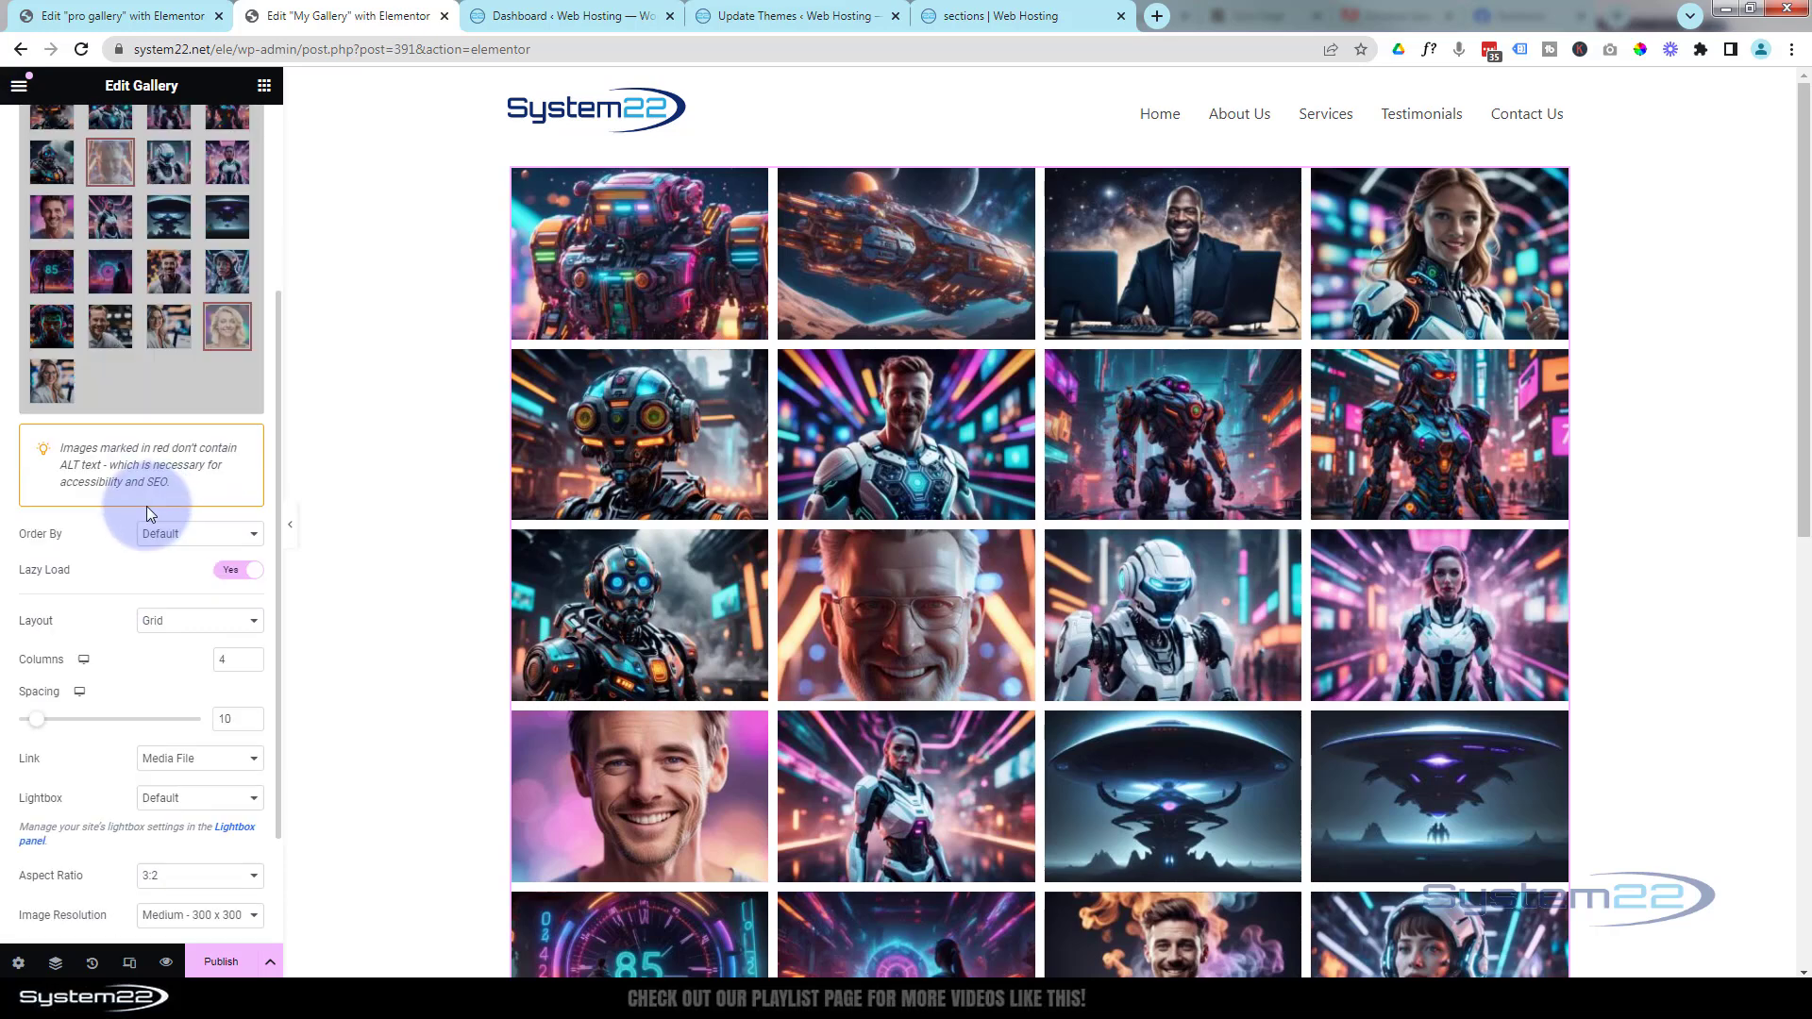
click(248, 533)
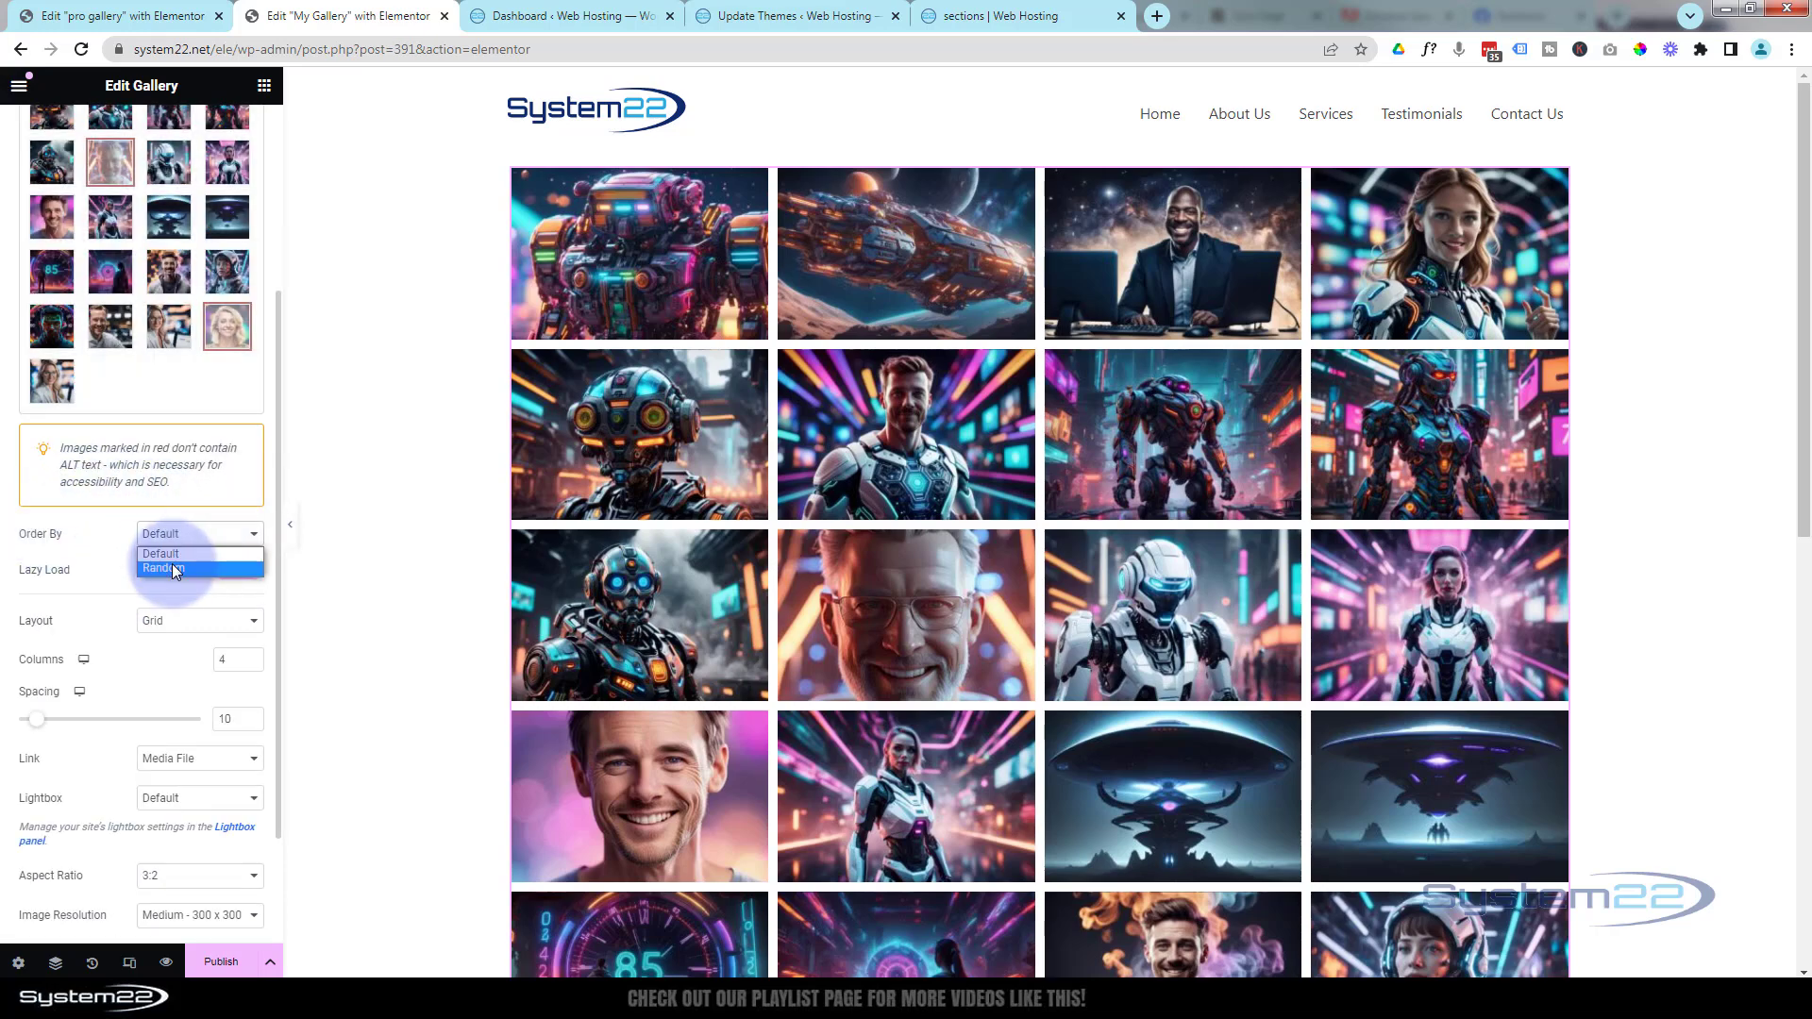
click(100, 535)
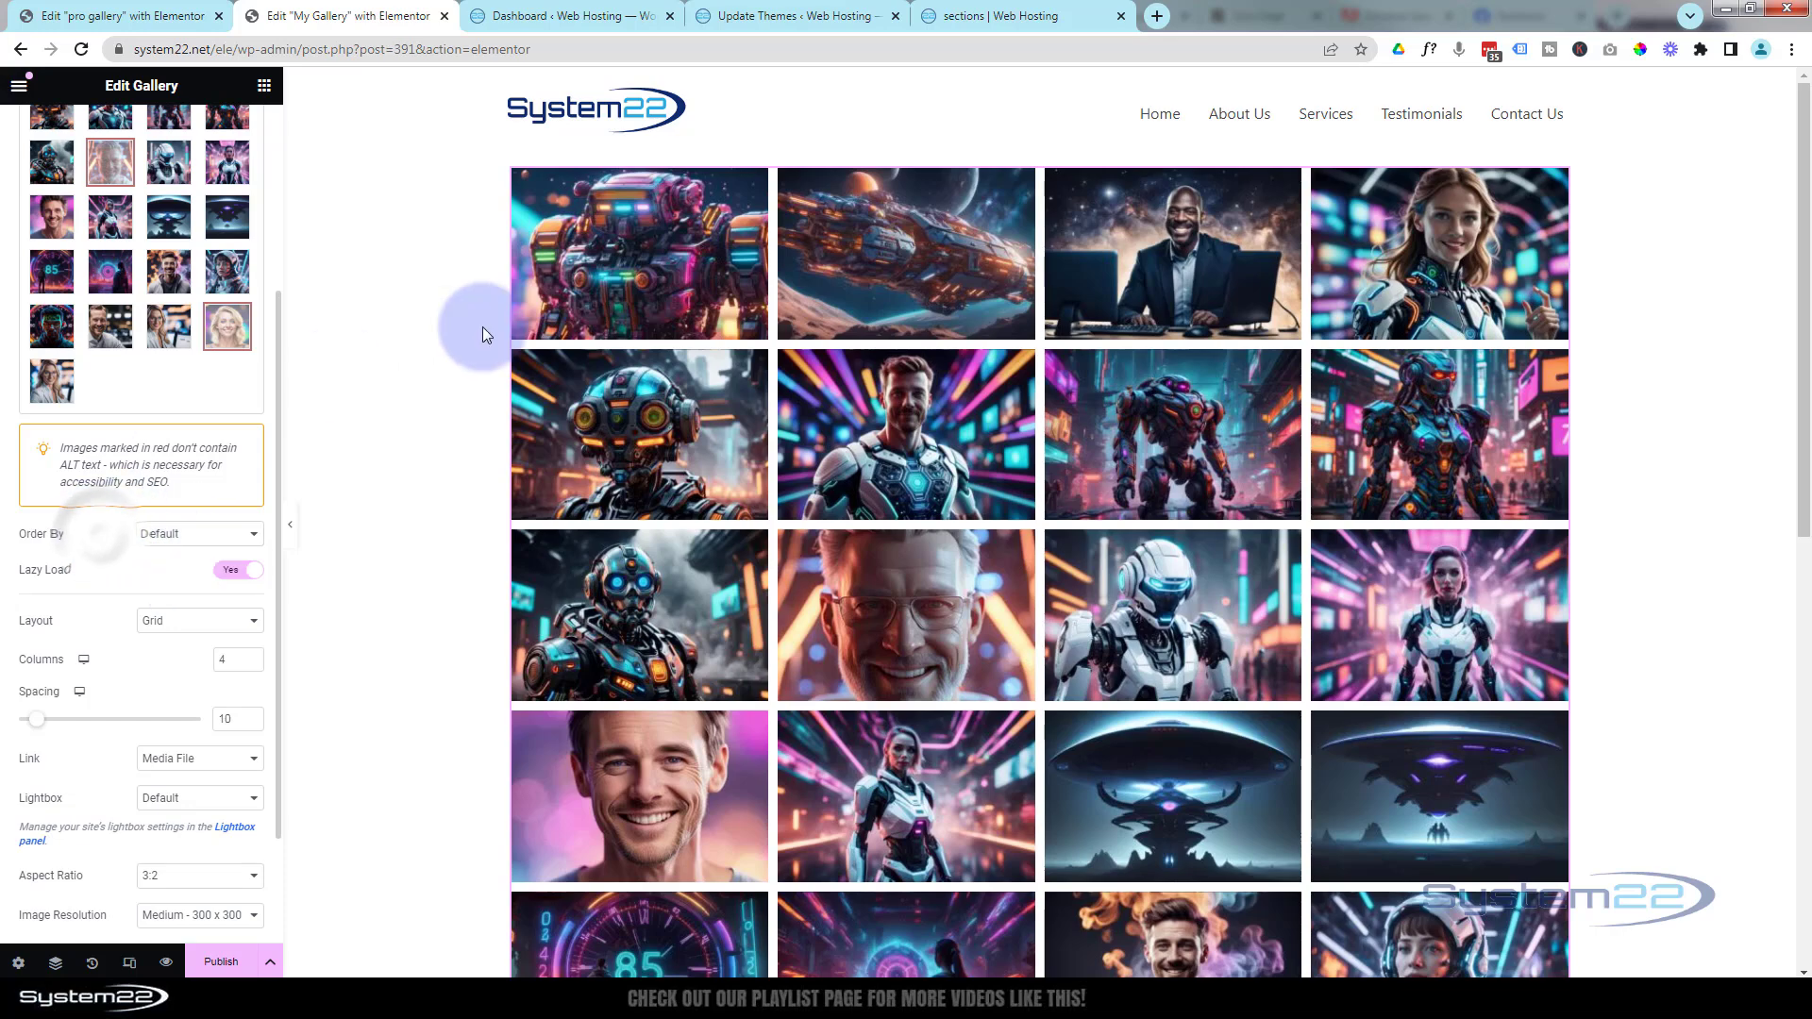
click(109, 375)
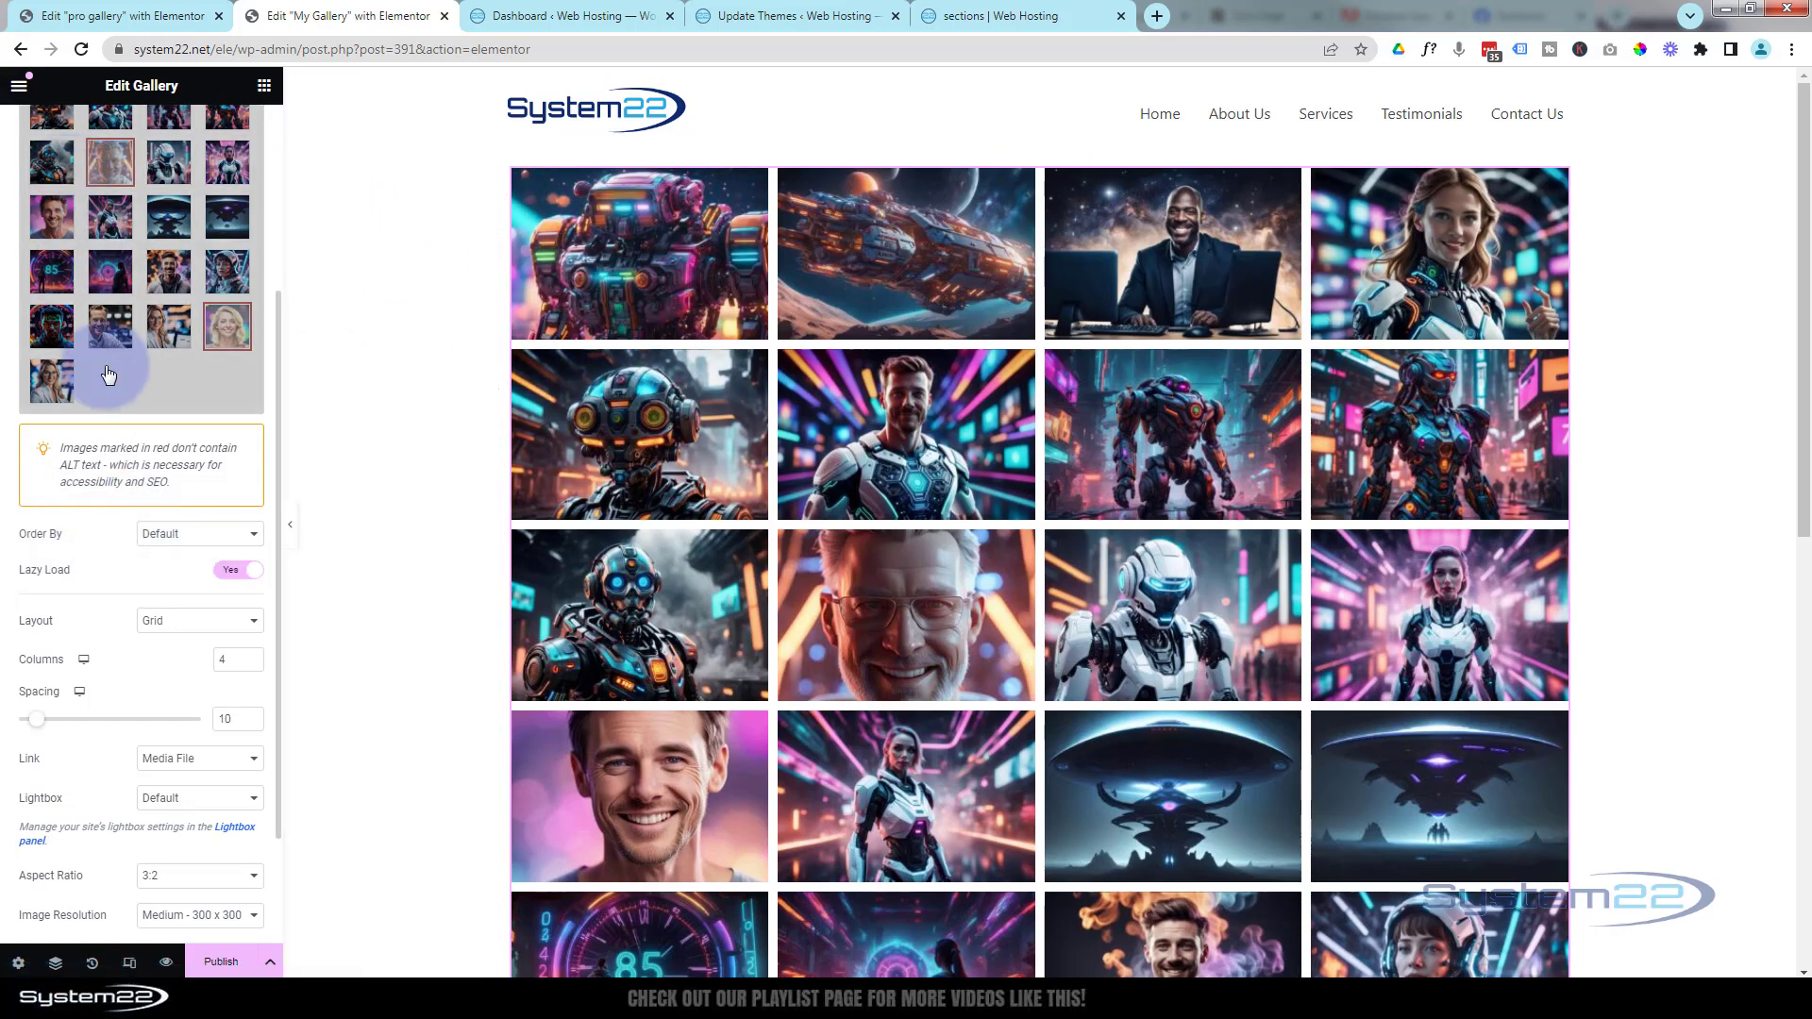
click(153, 601)
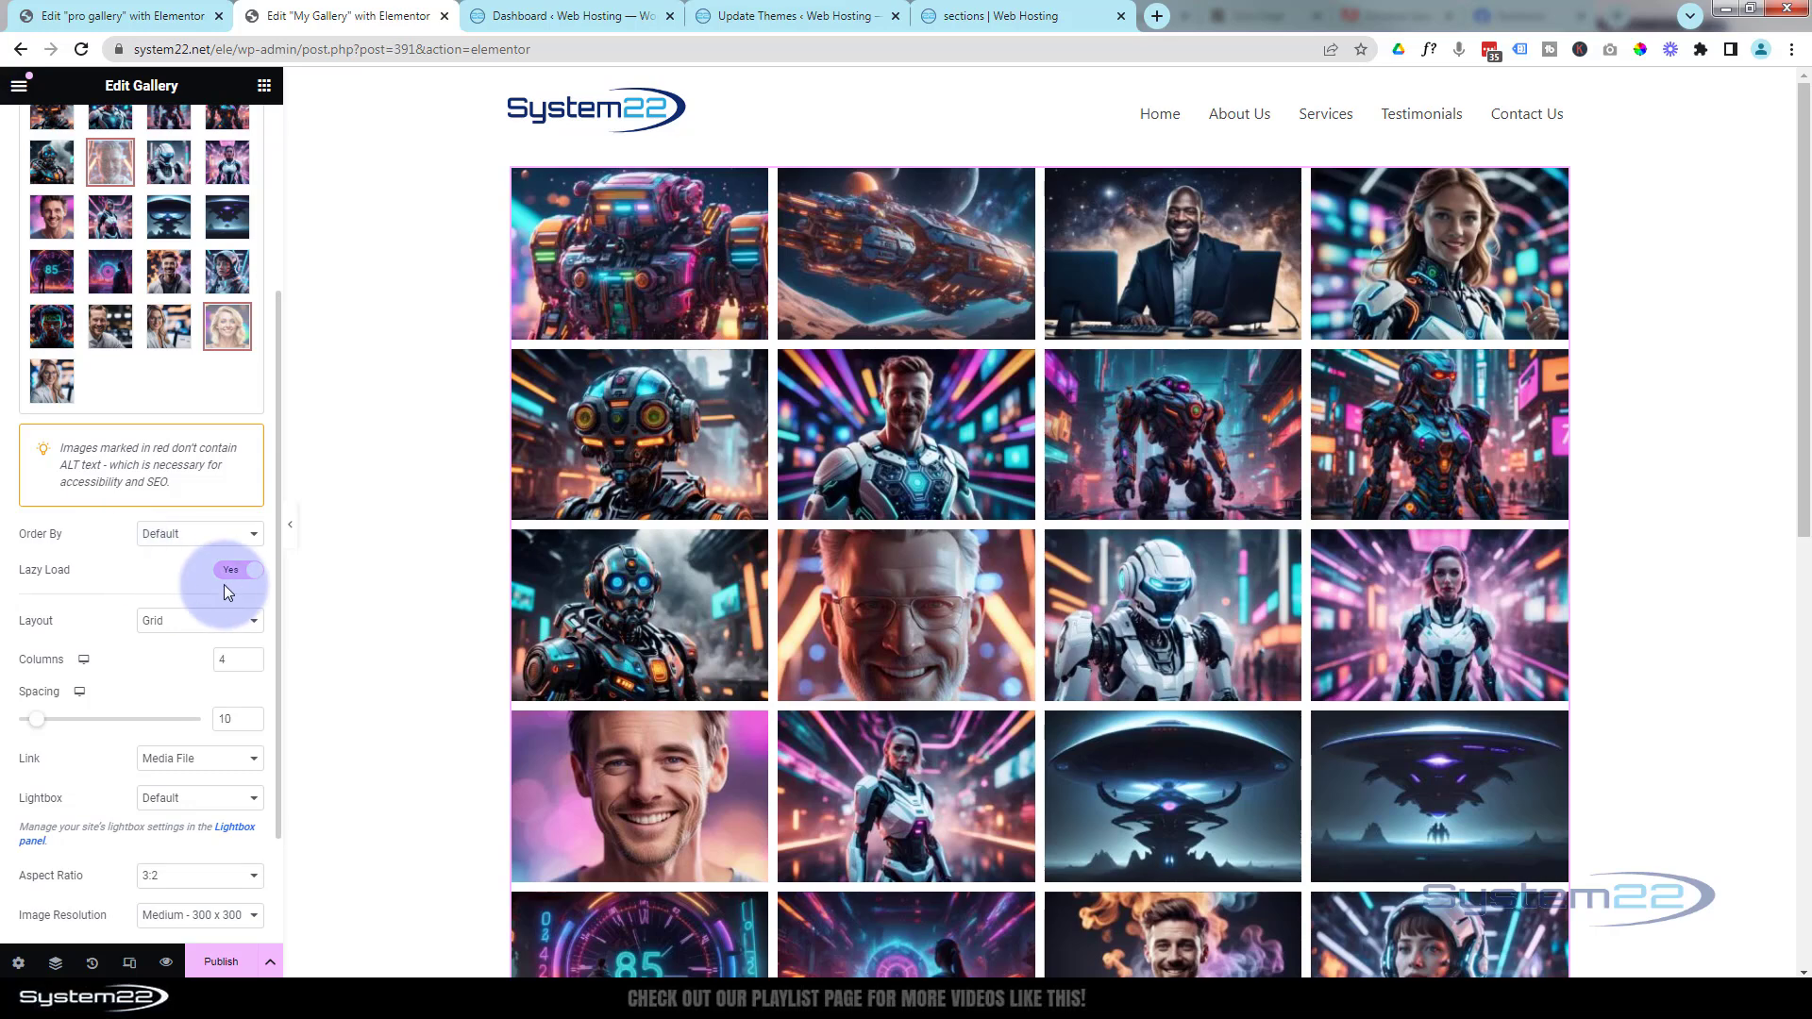
scroll(433, 523, down, 4)
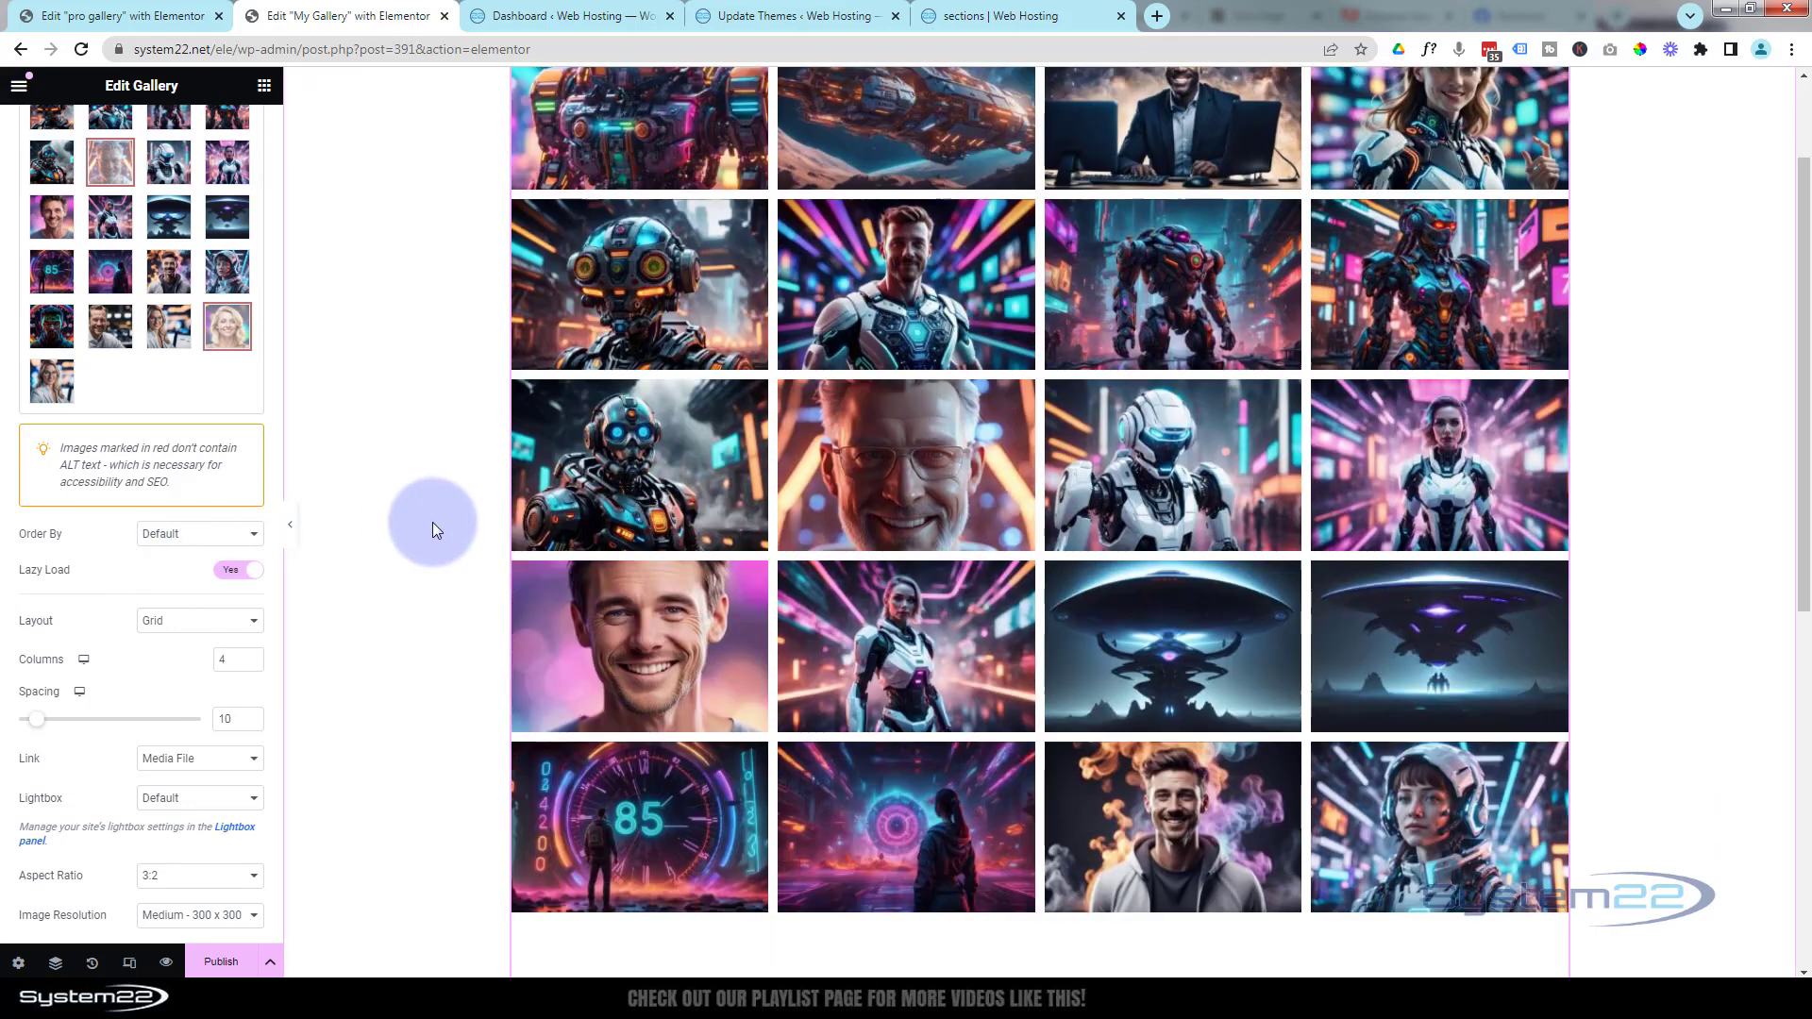
scroll(433, 523, down, 3)
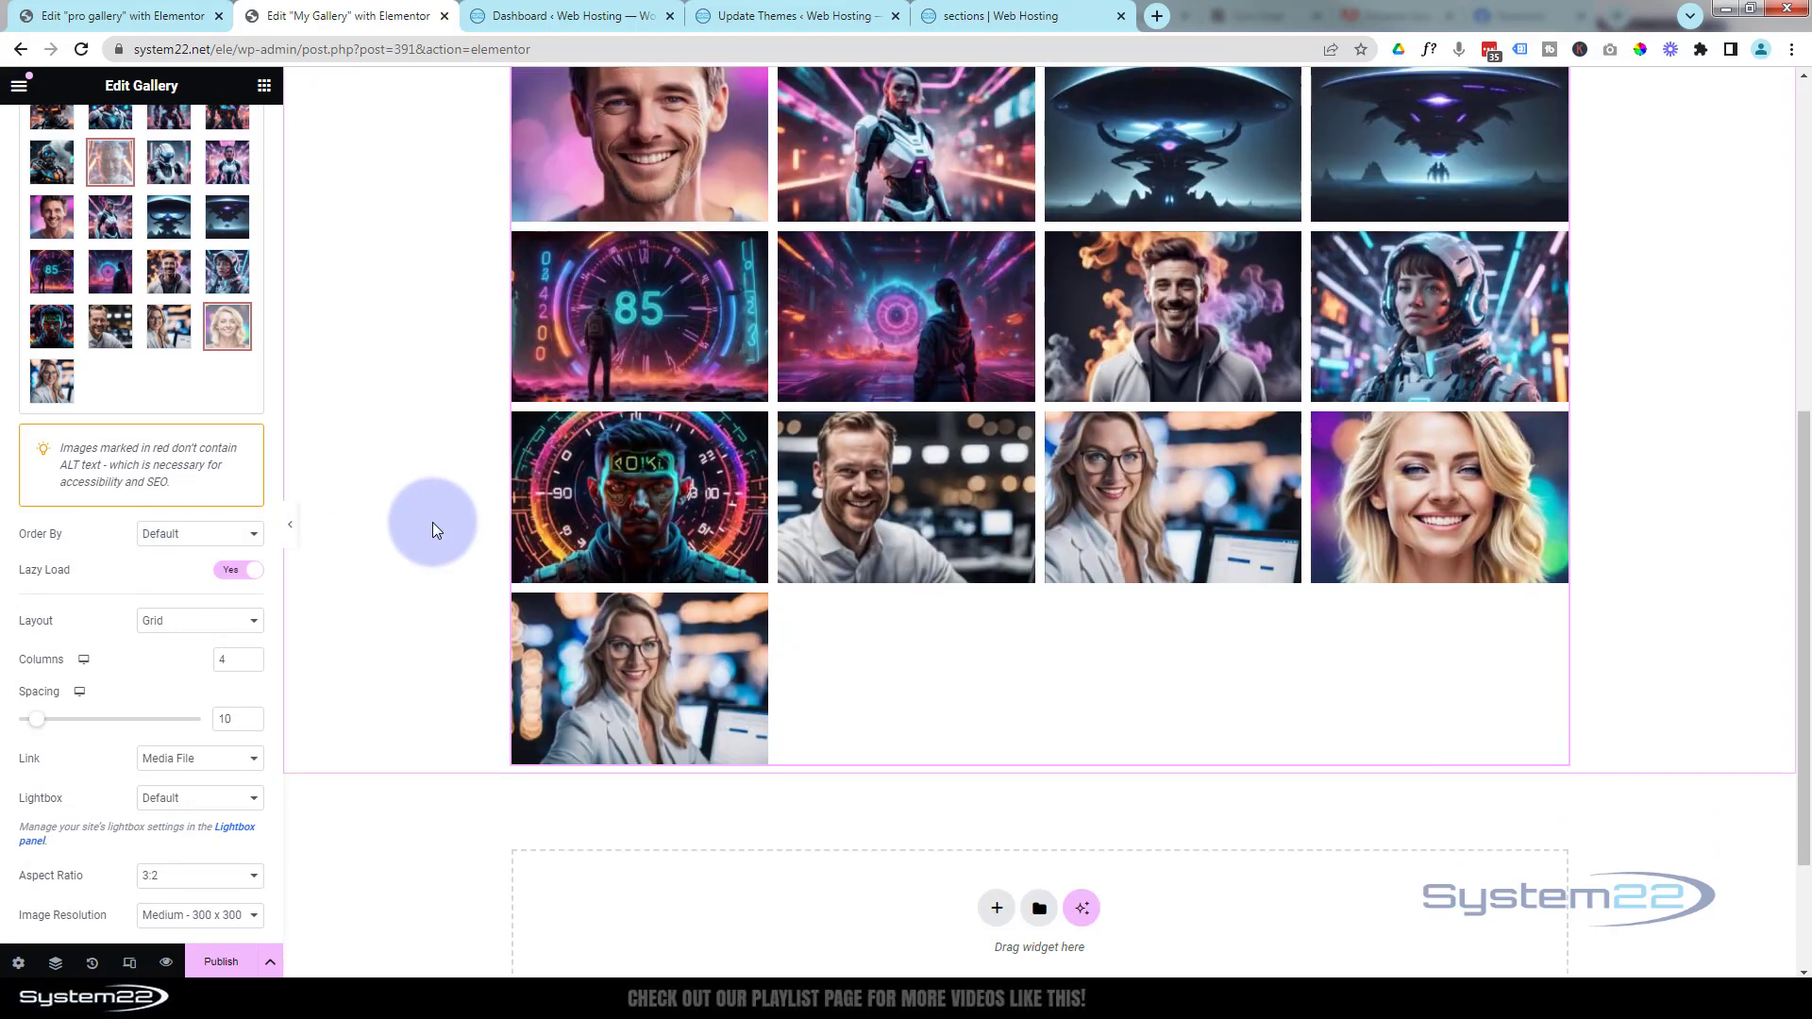
scroll(432, 523, up, 8)
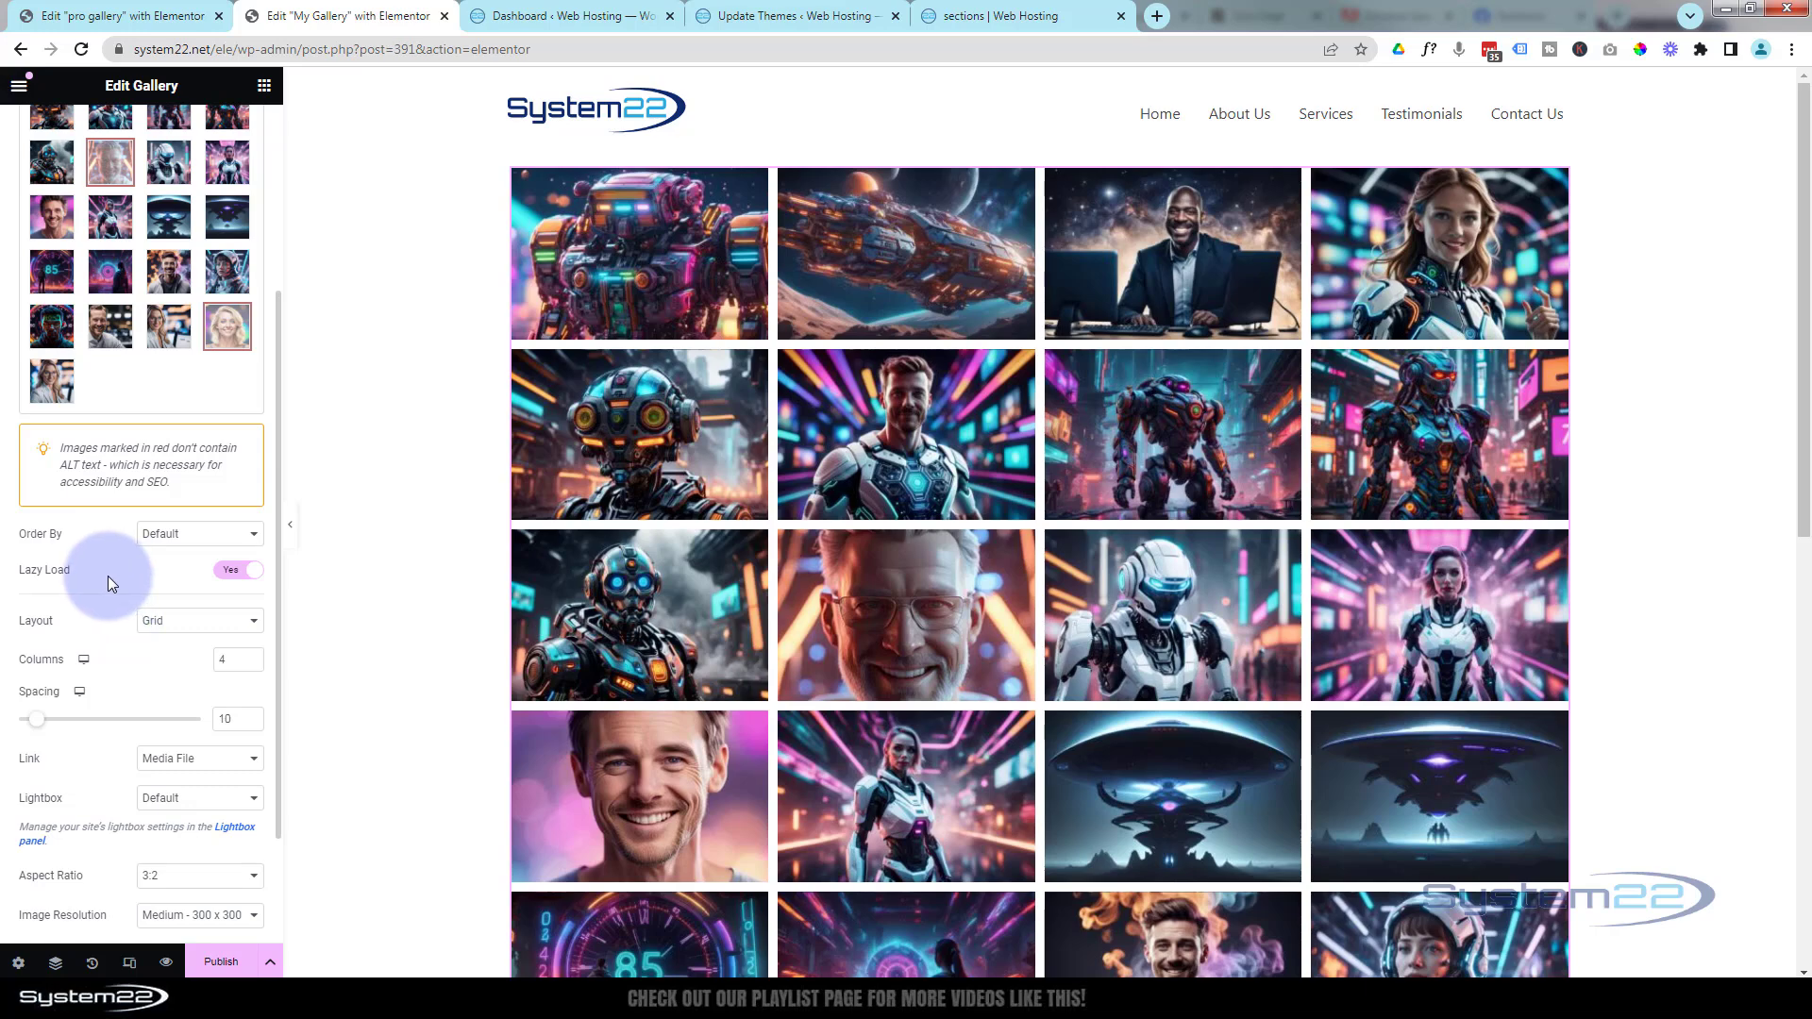
scroll(104, 574, down, 1)
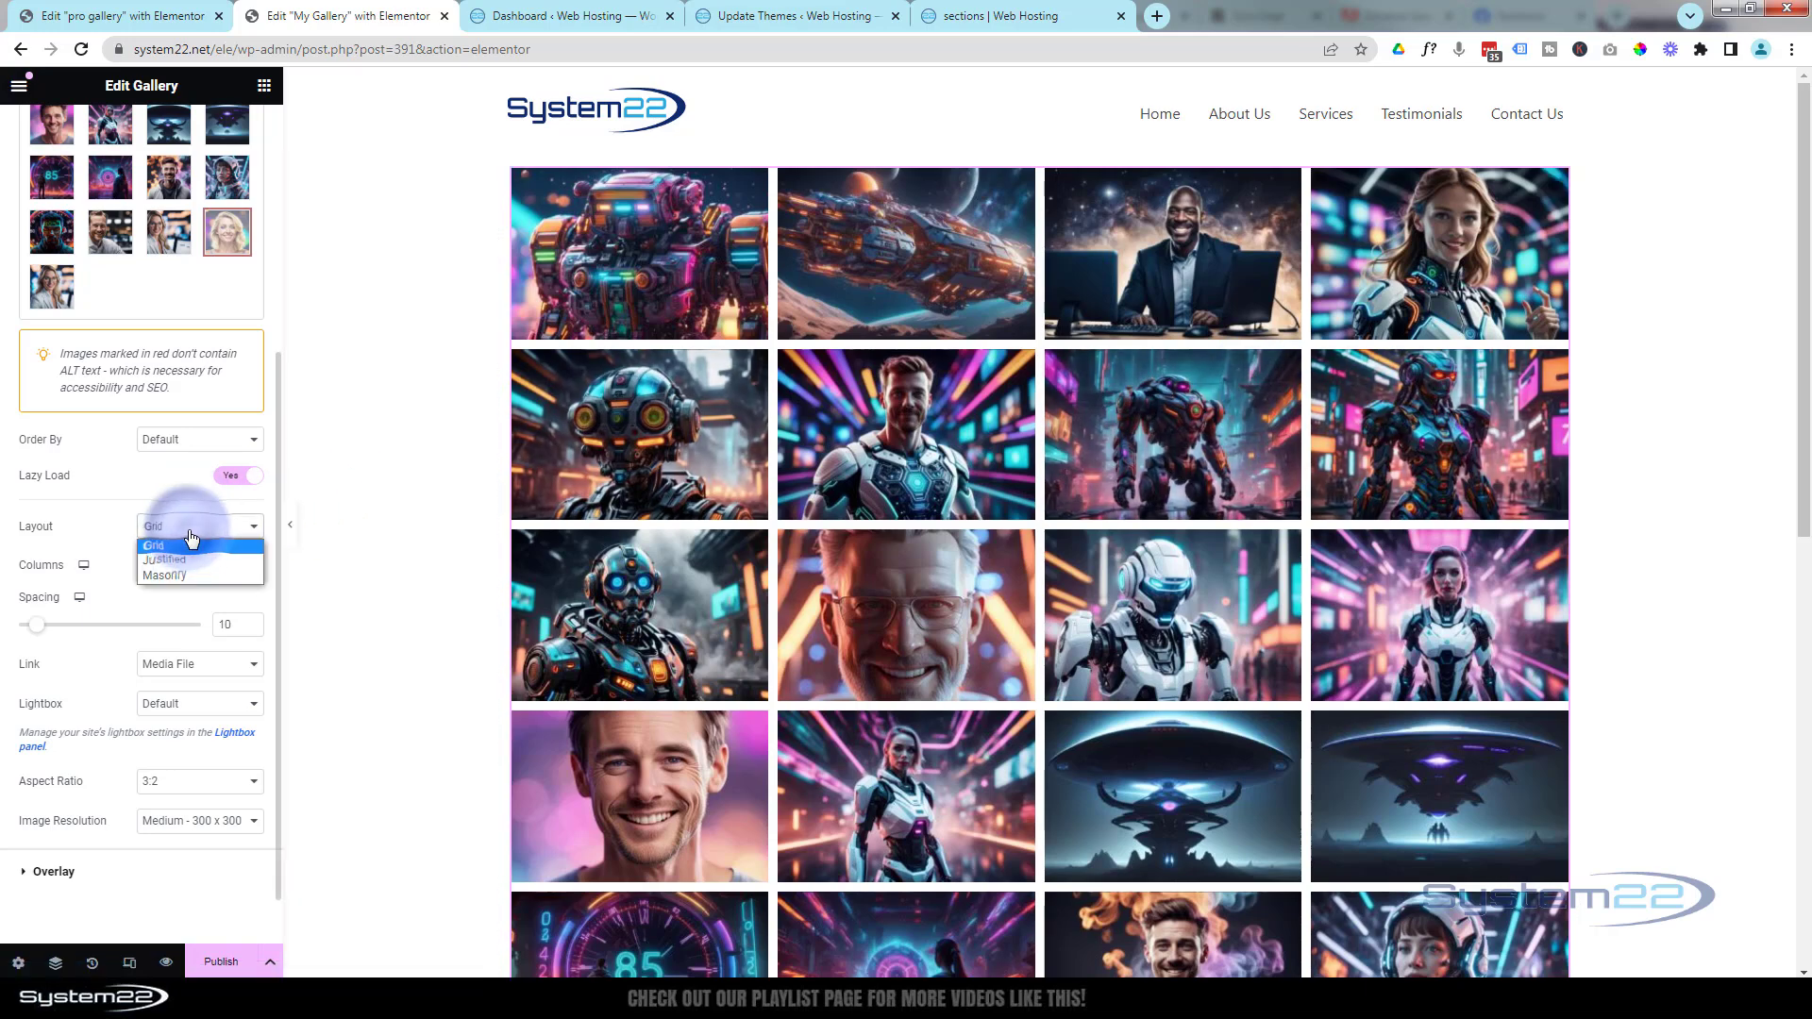
- Switch the gallery layout to Justified and scroll through the preview
click(190, 560)
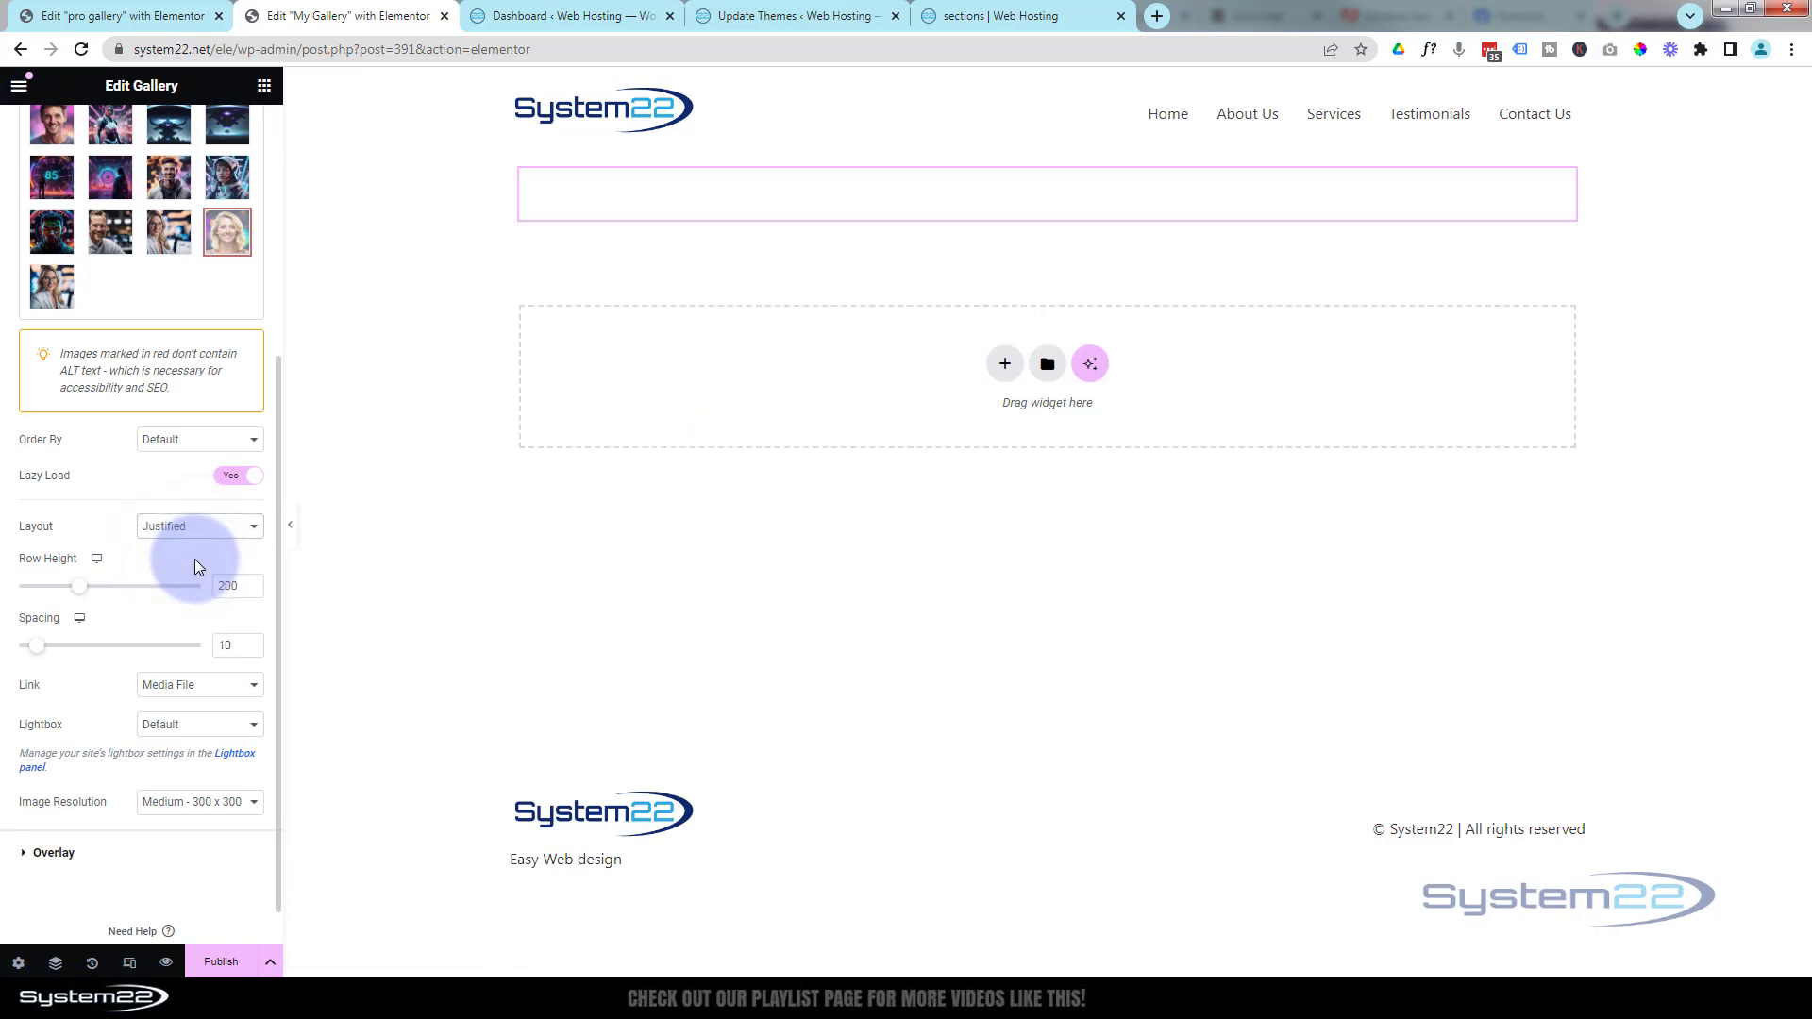
scroll(901, 460, down, 2)
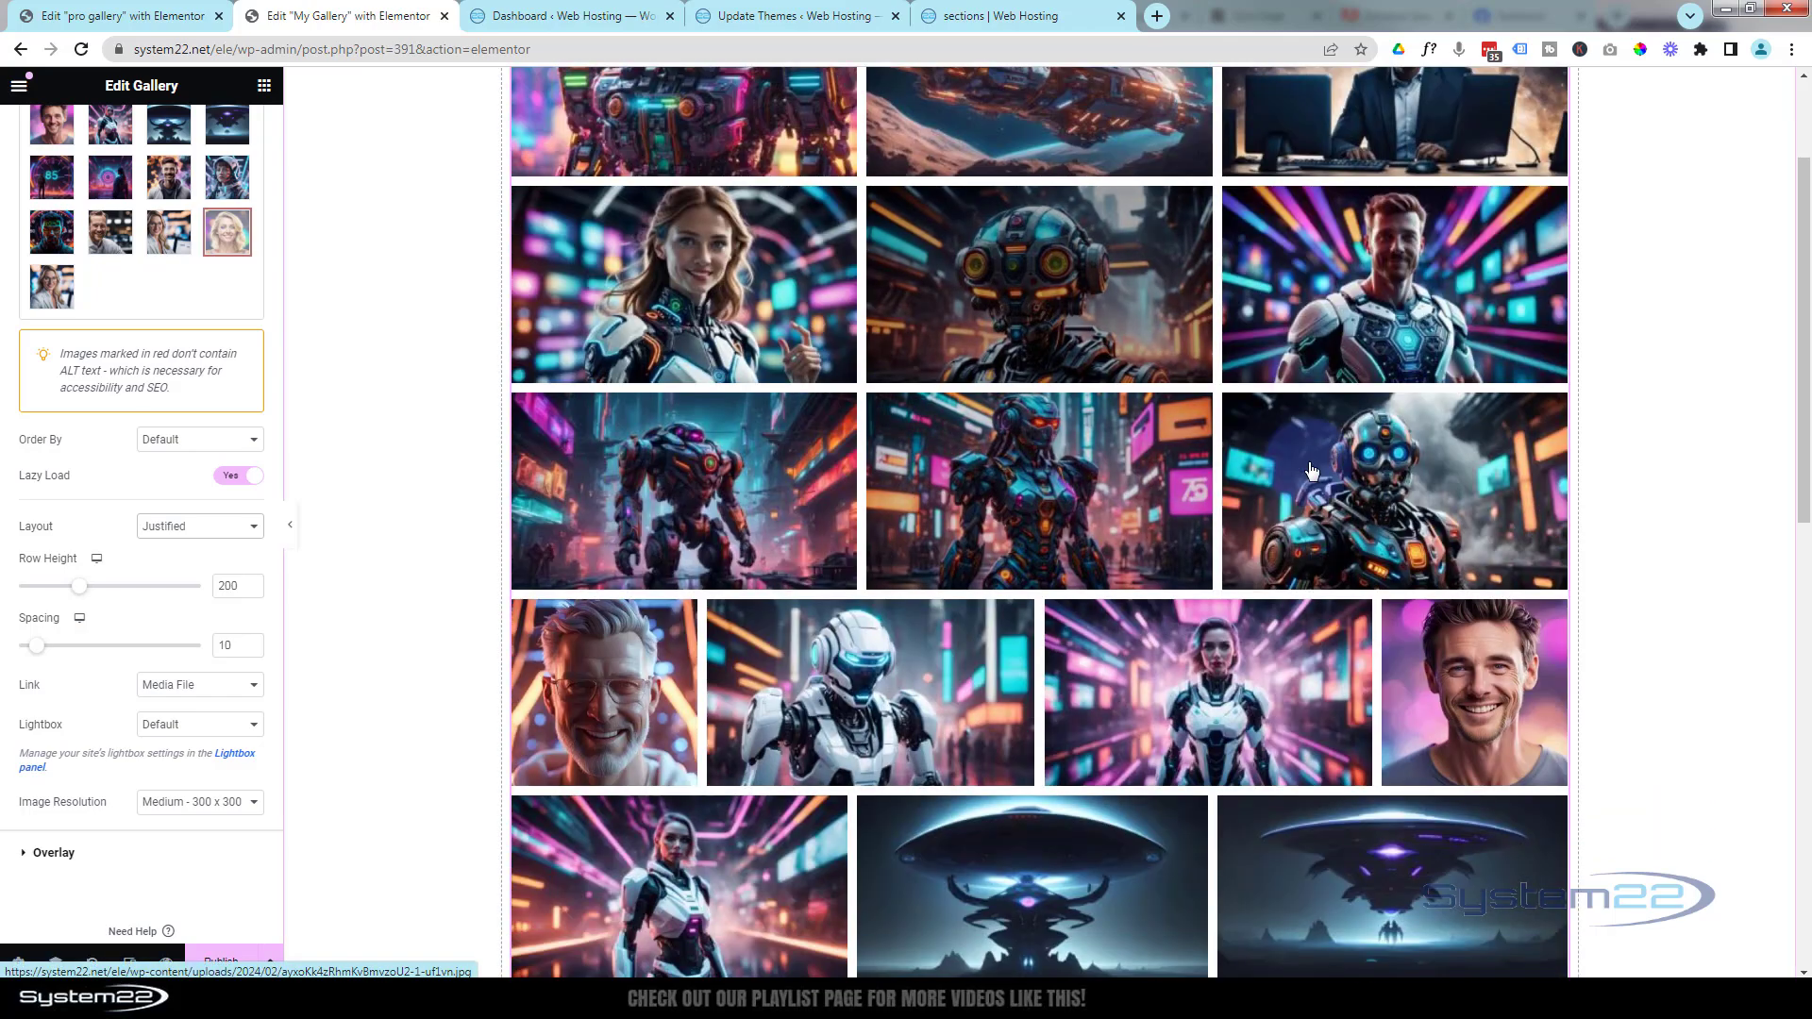
scroll(1179, 594, down, 5)
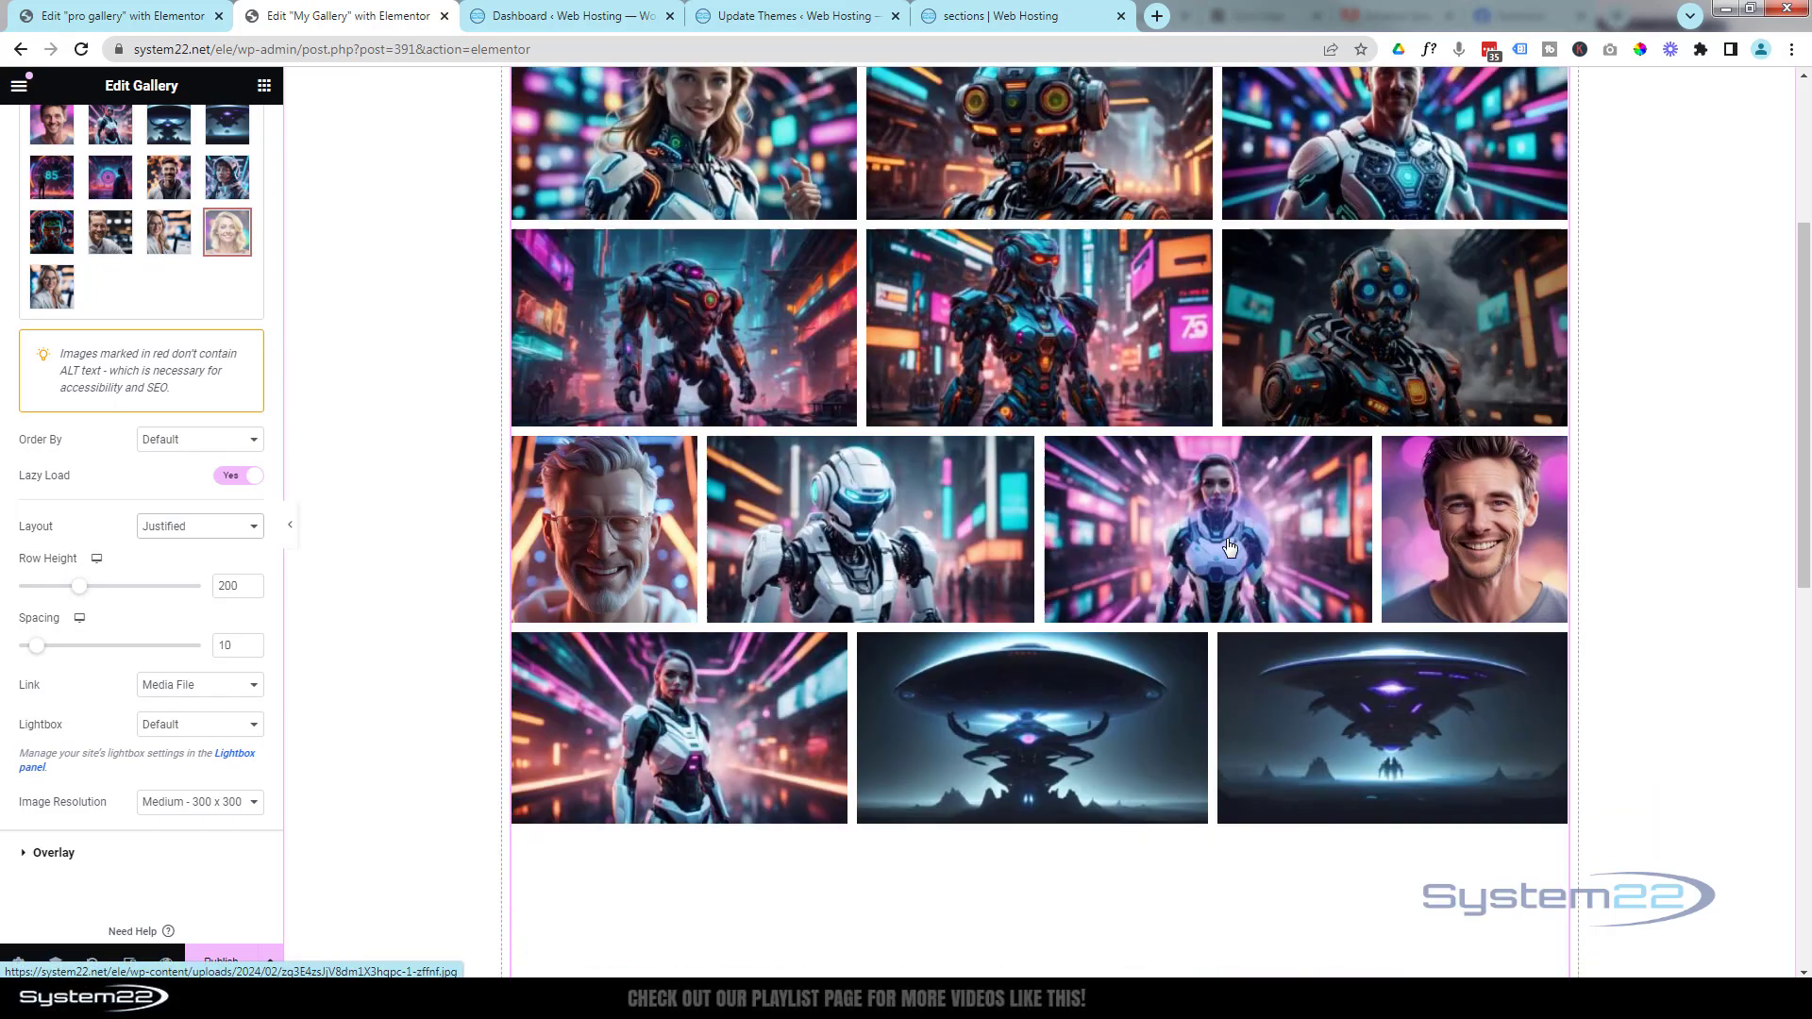
scroll(1229, 548, down, 6)
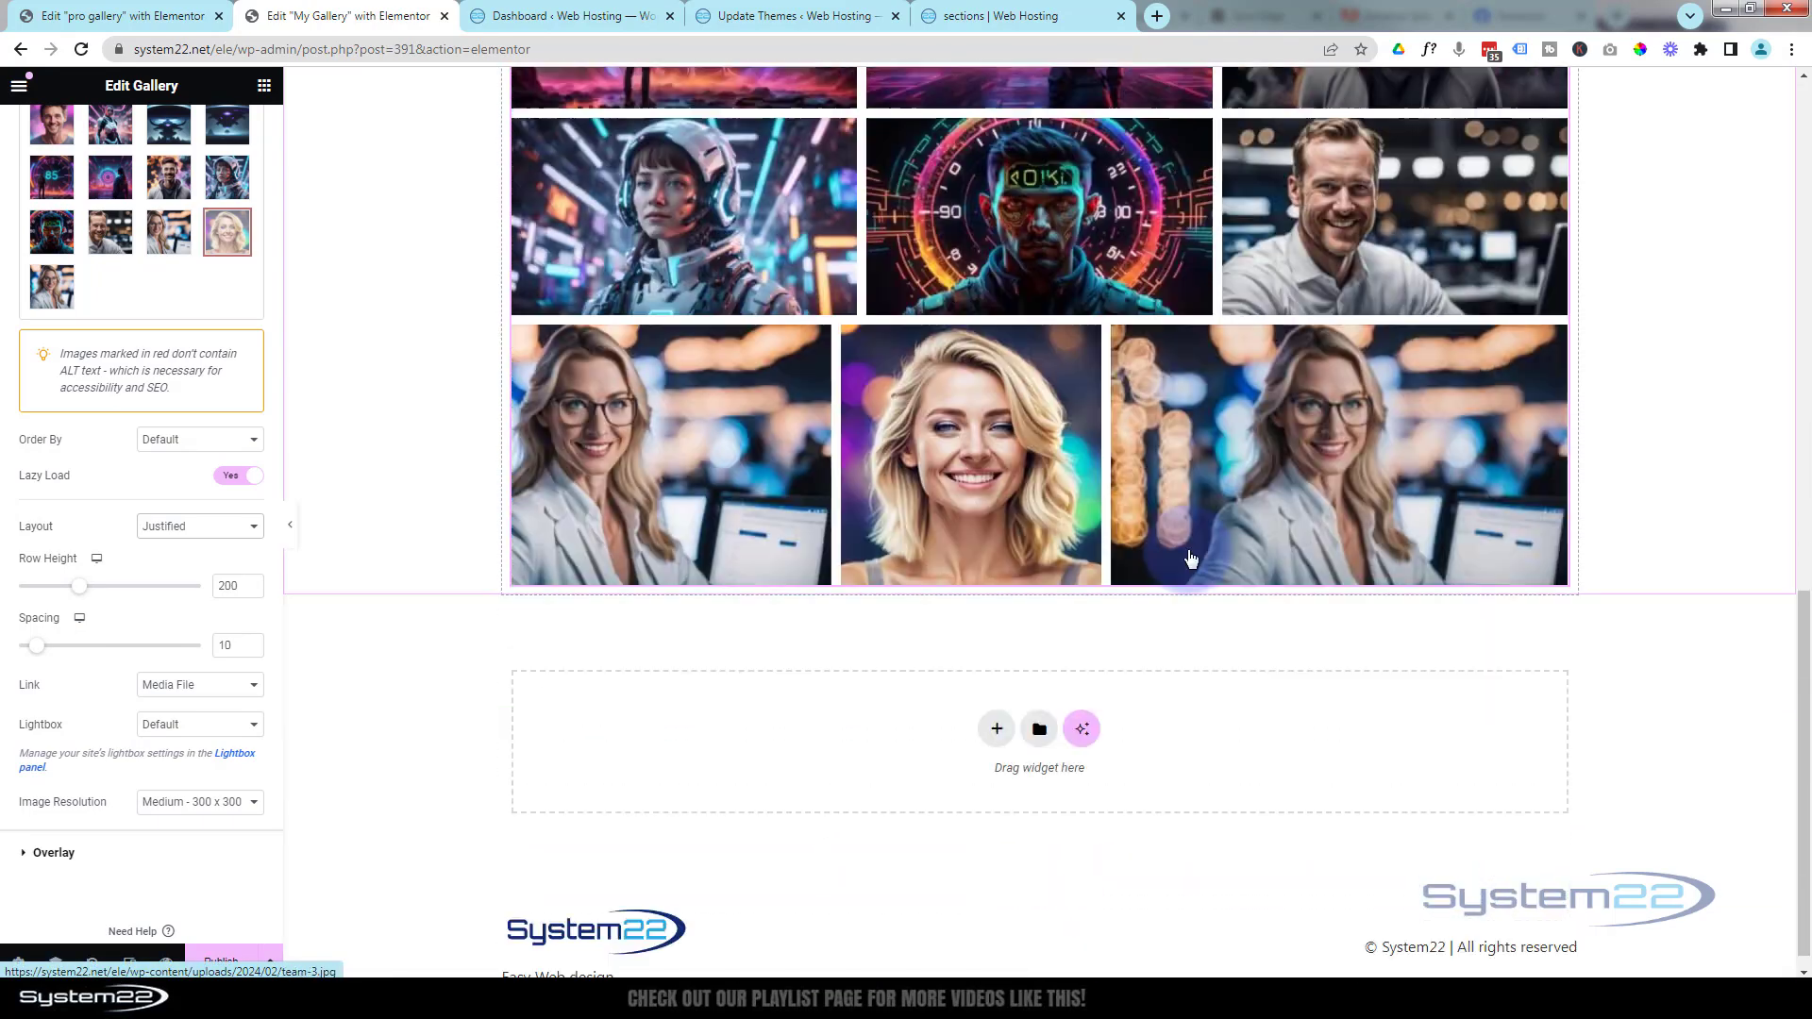
scroll(1312, 491, up, 5)
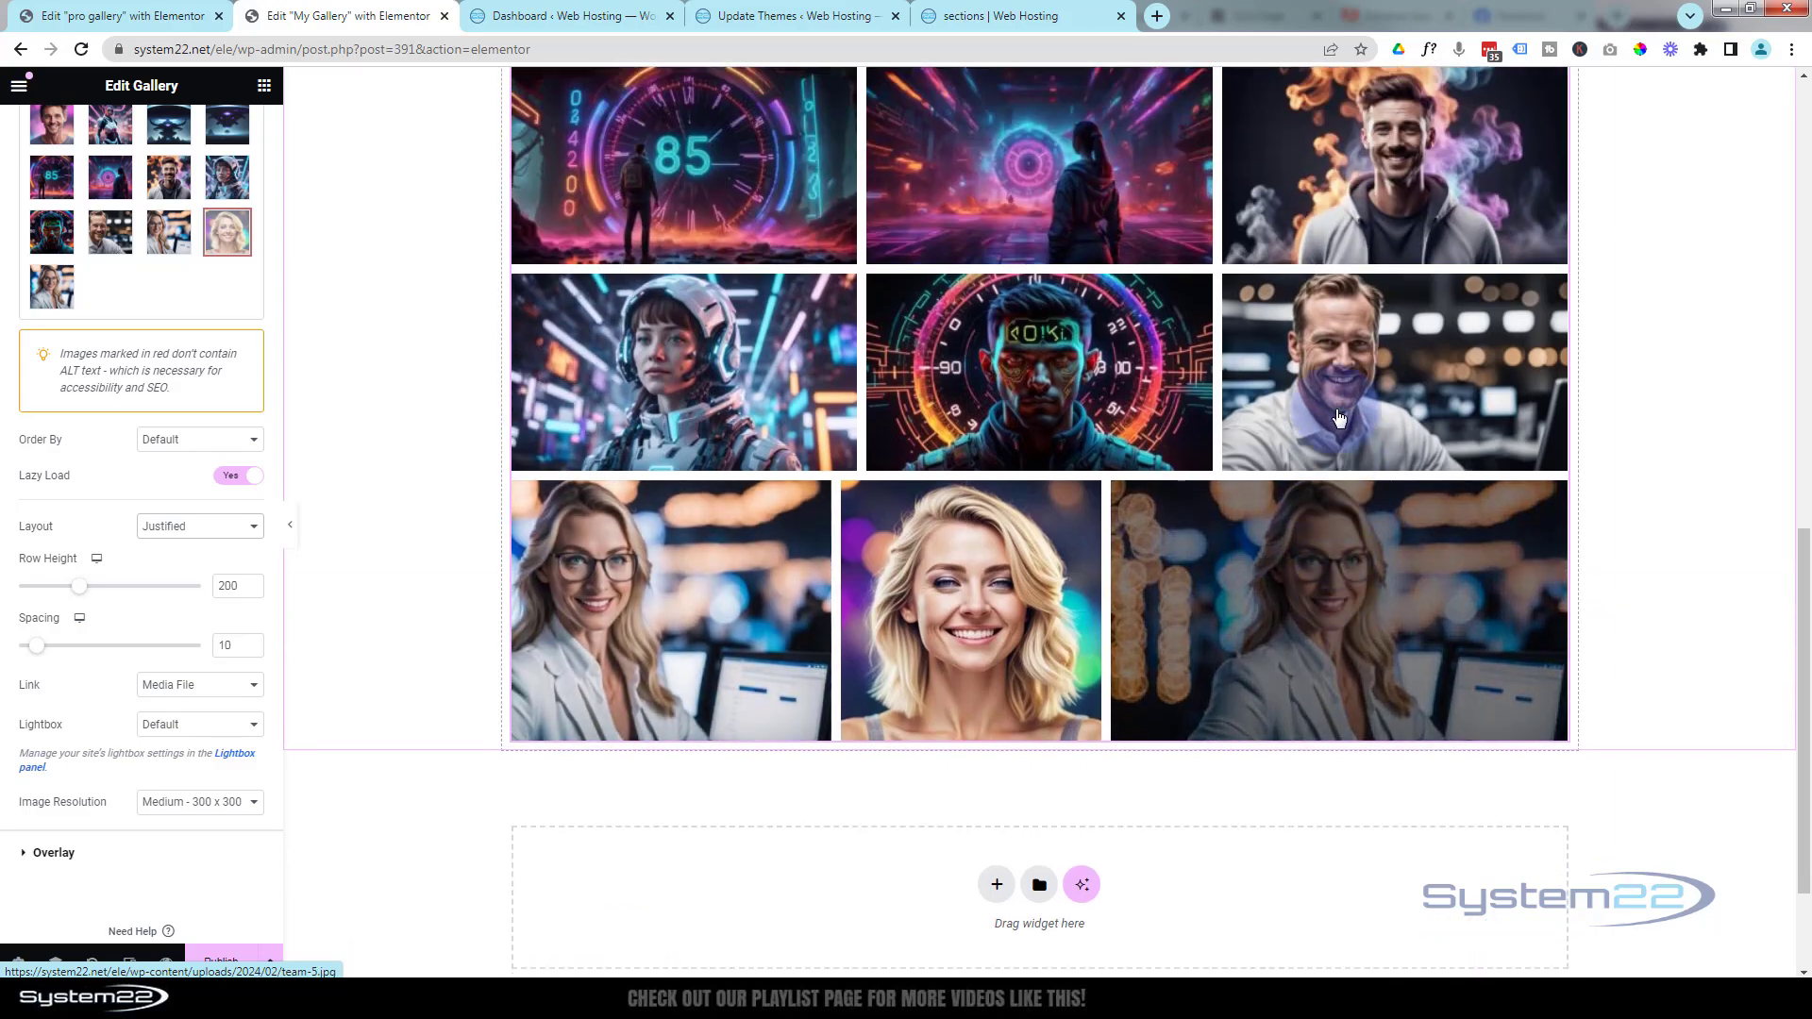
scroll(1336, 422, up, 8)
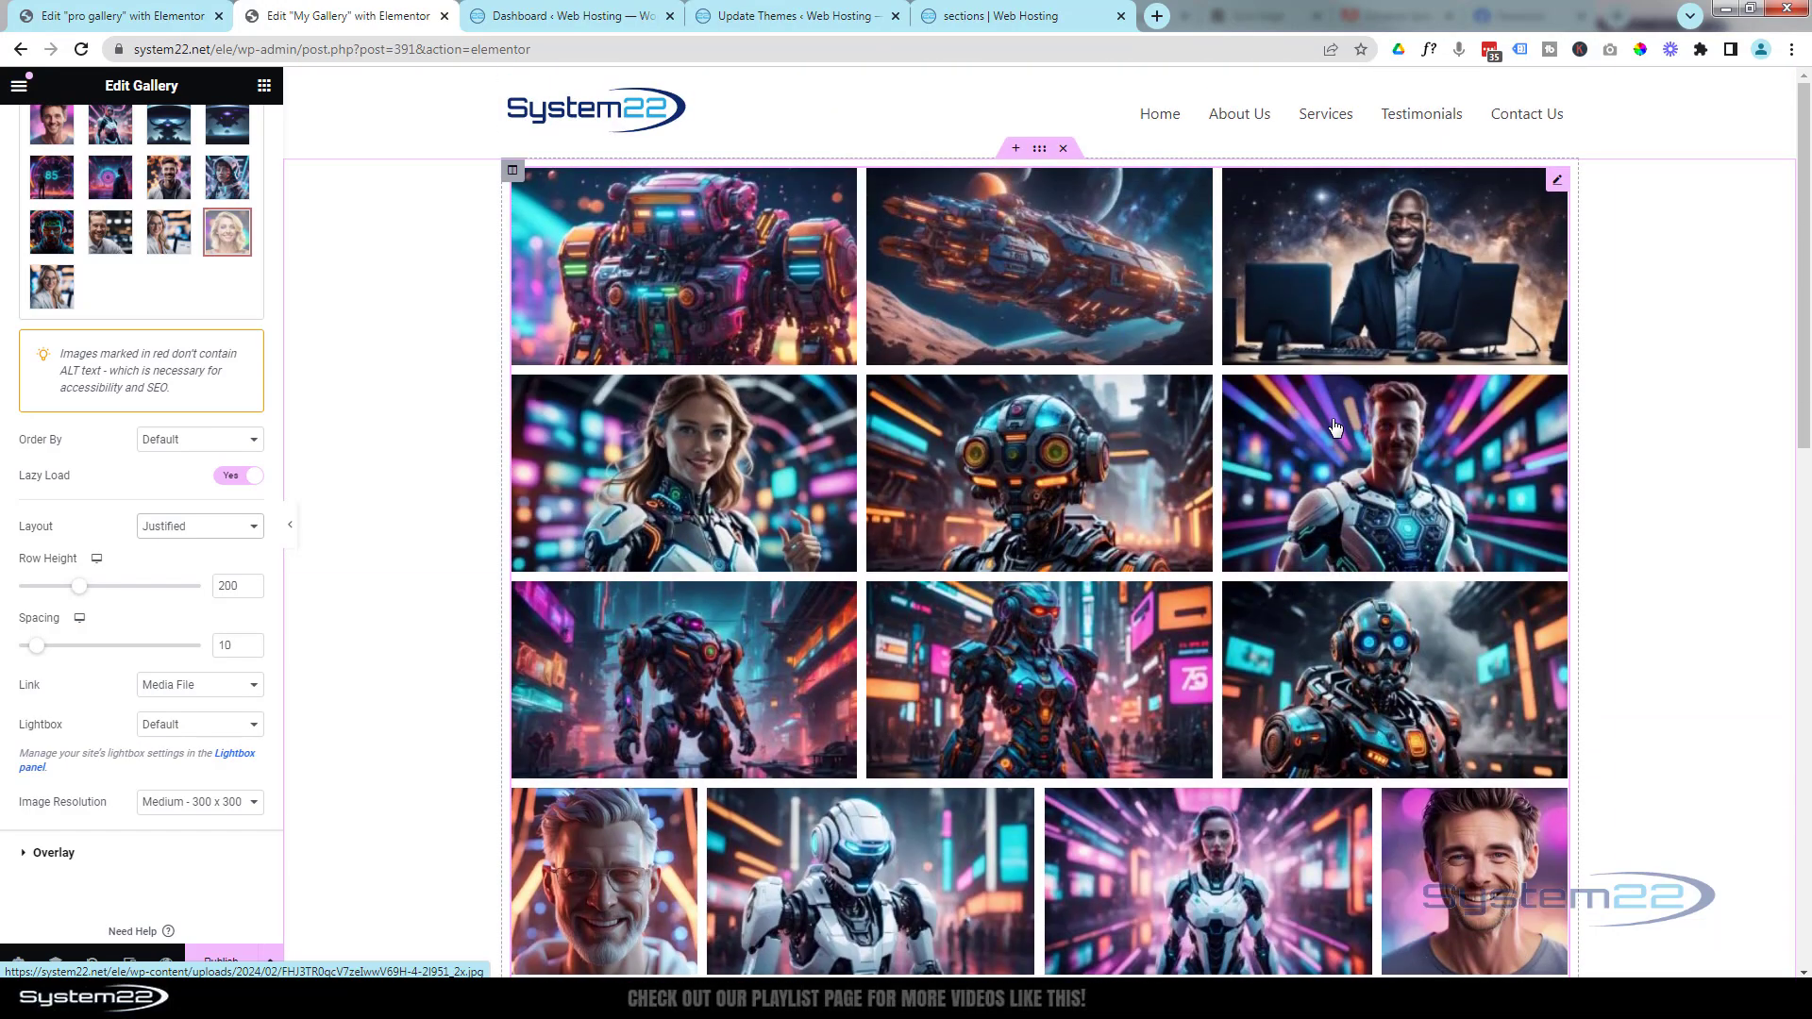
click(1270, 342)
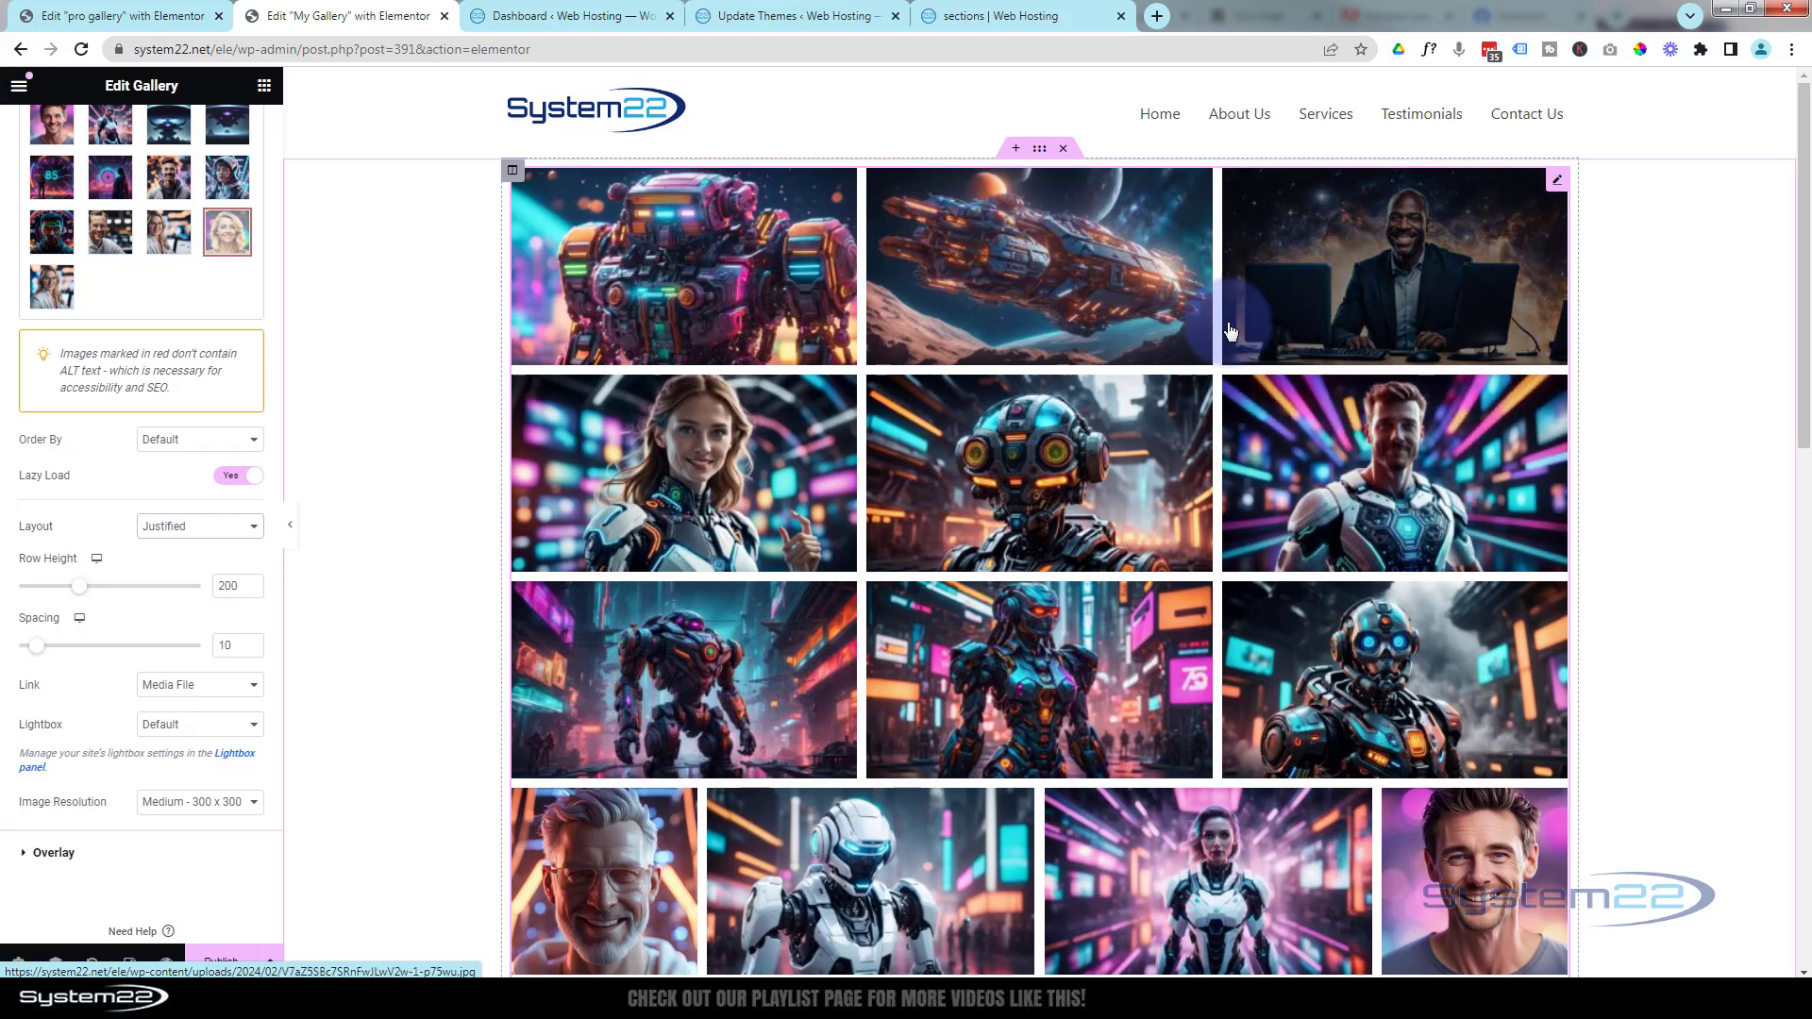
- Try the Masonry layout, then return to Justified with a 200 row height
click(196, 526)
click(179, 576)
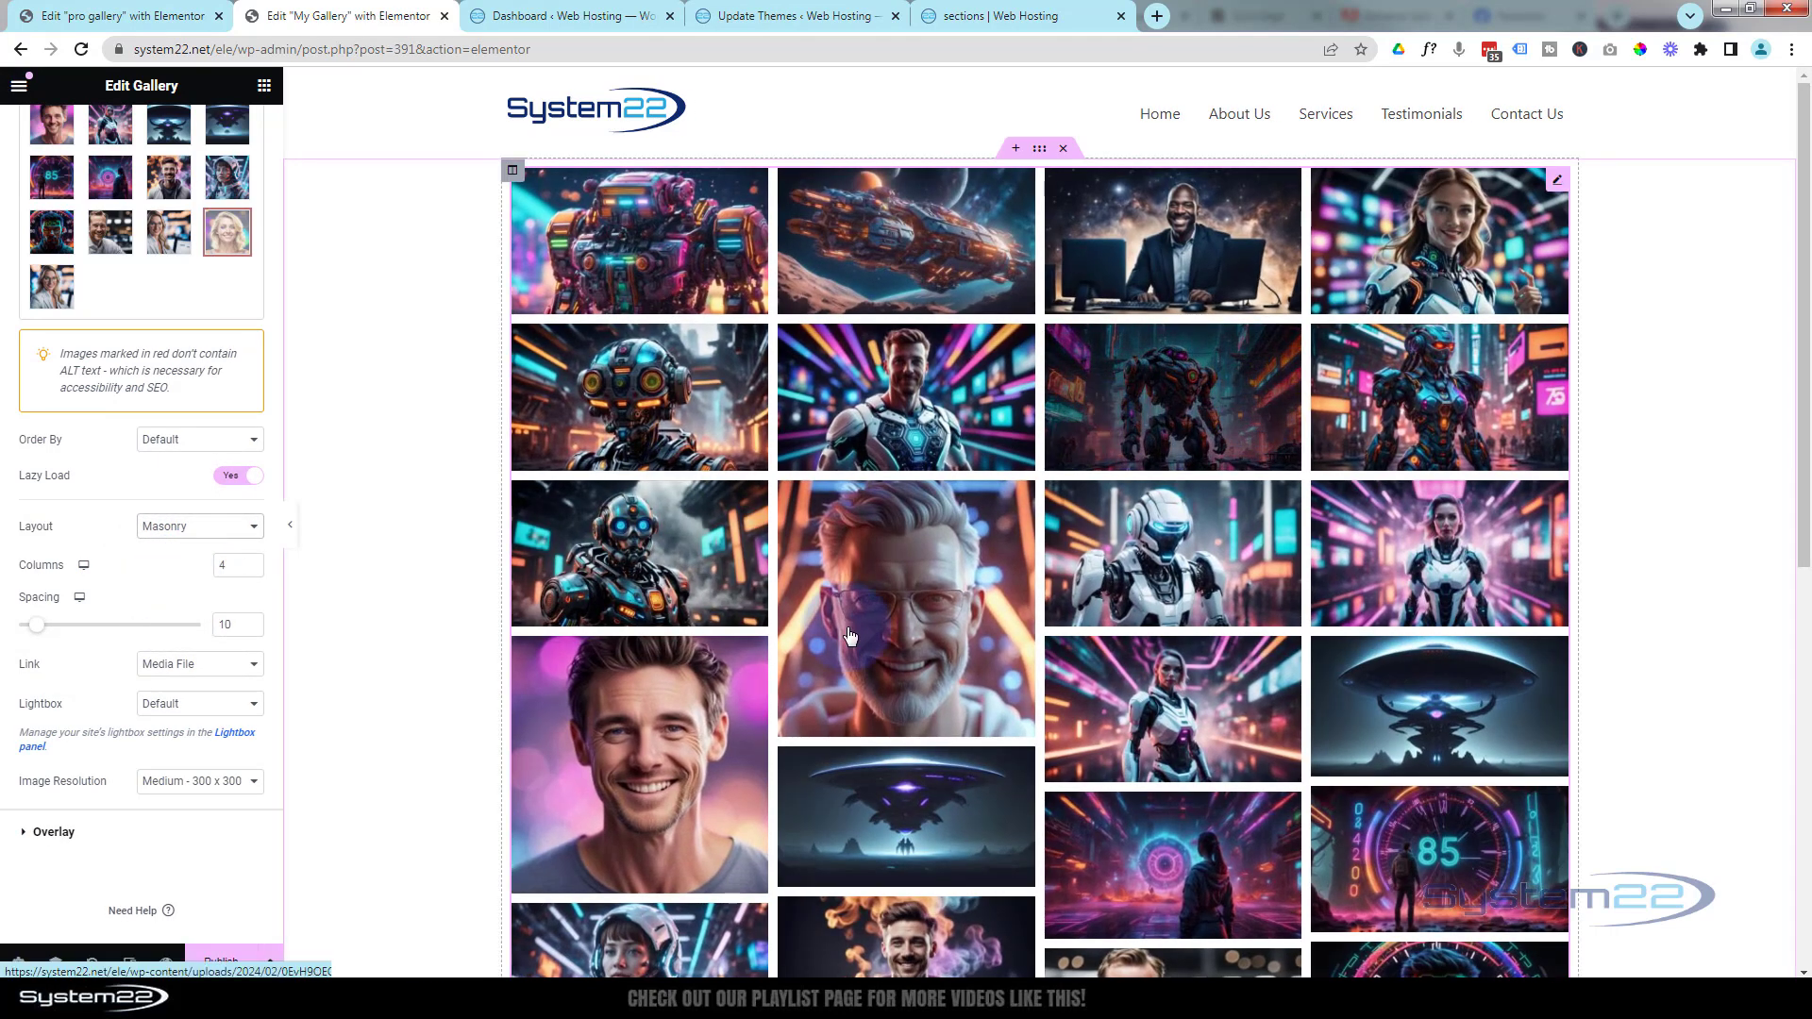
scroll(1300, 542, down, 5)
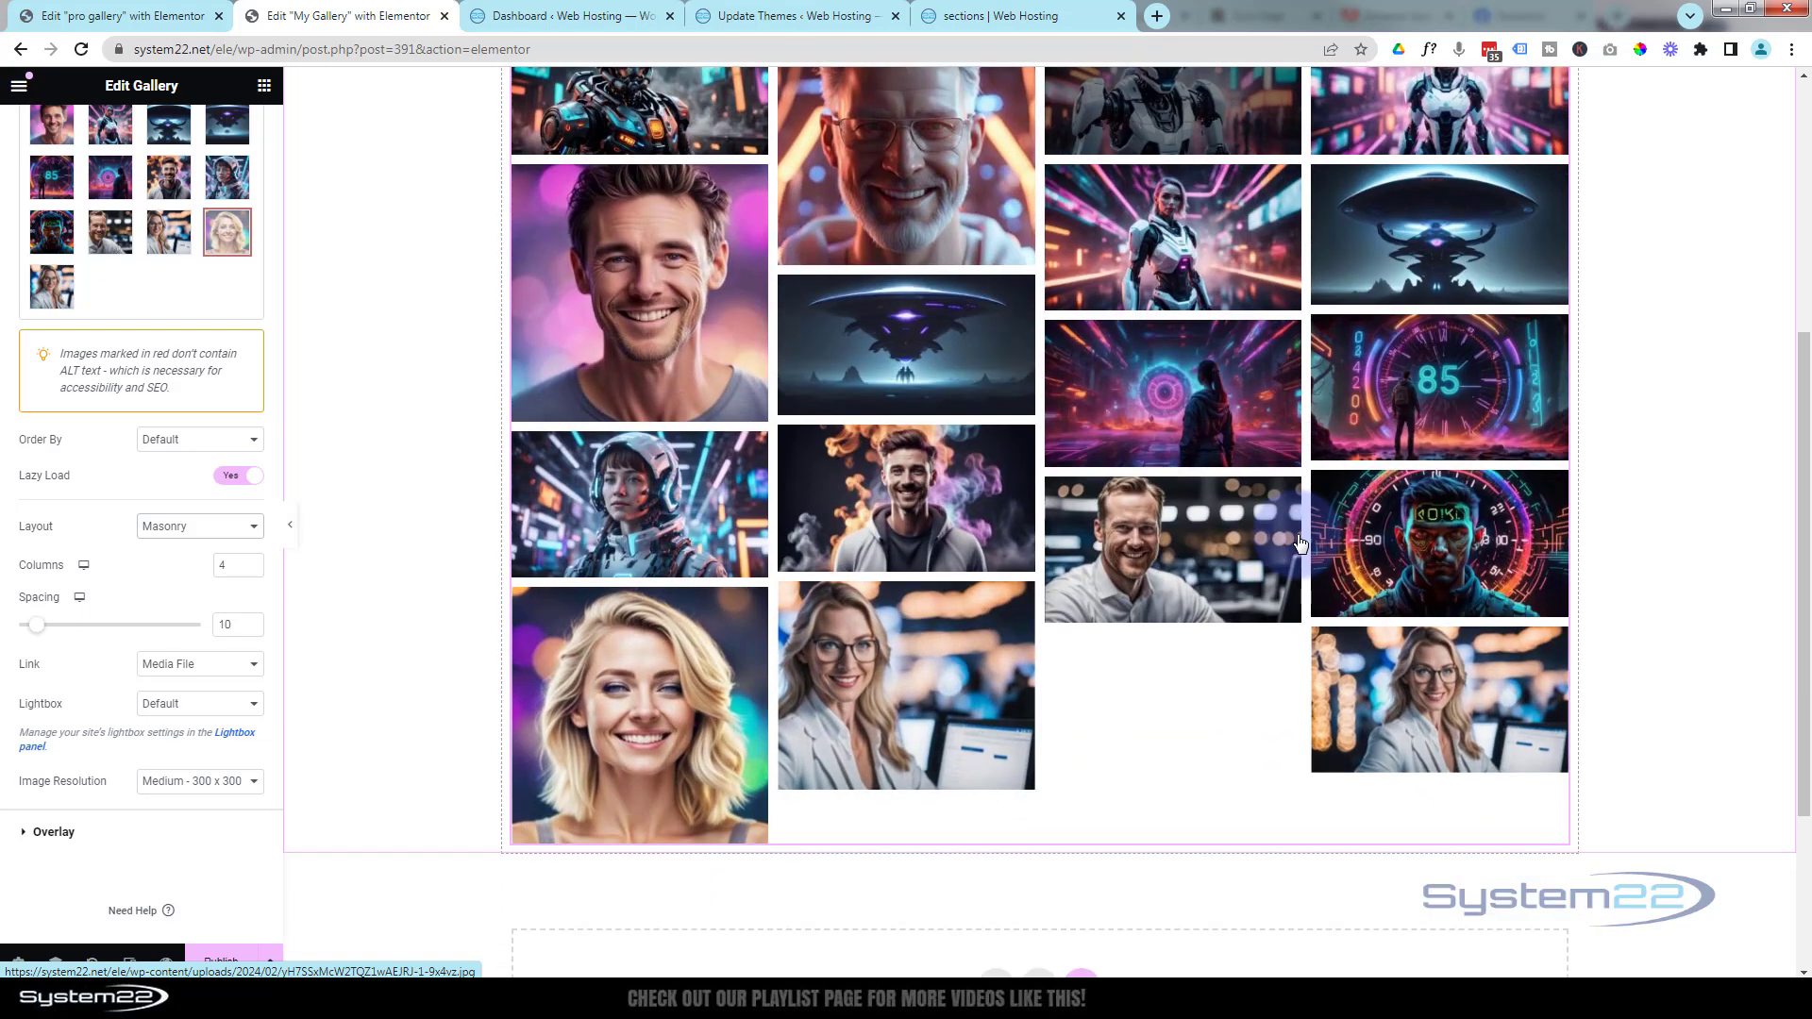
scroll(1299, 543, down, 2)
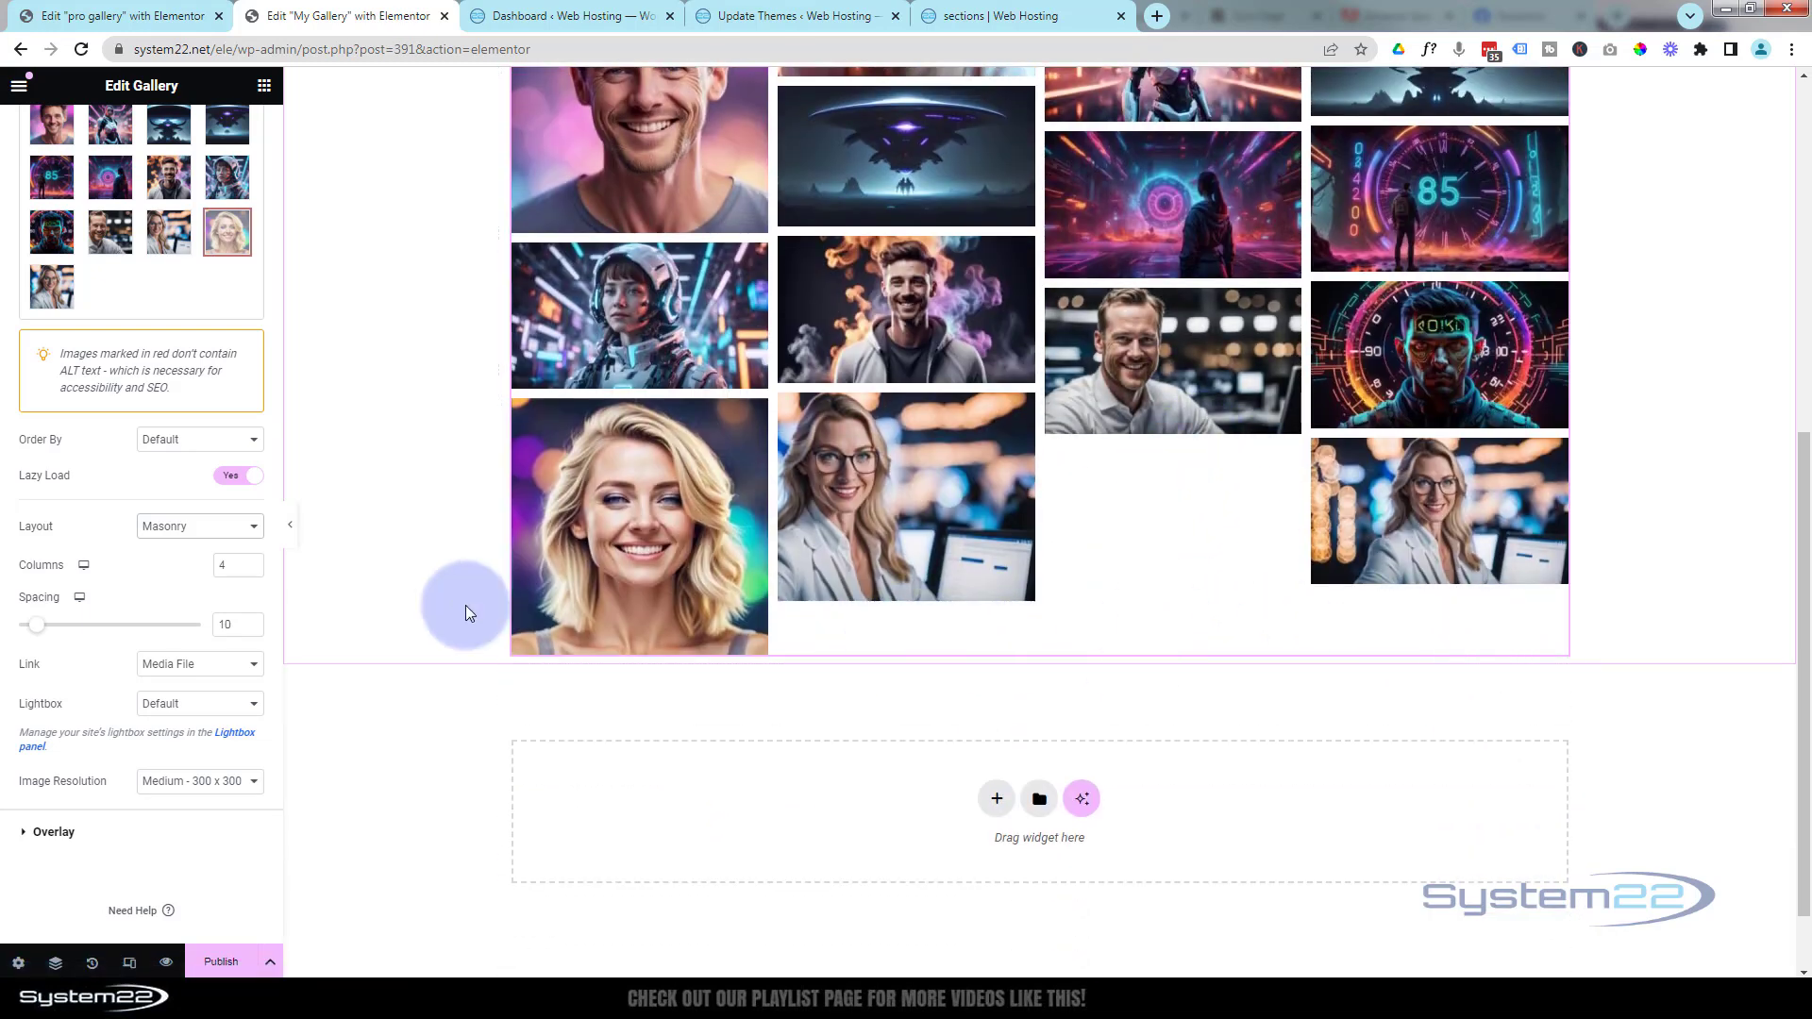
click(203, 526)
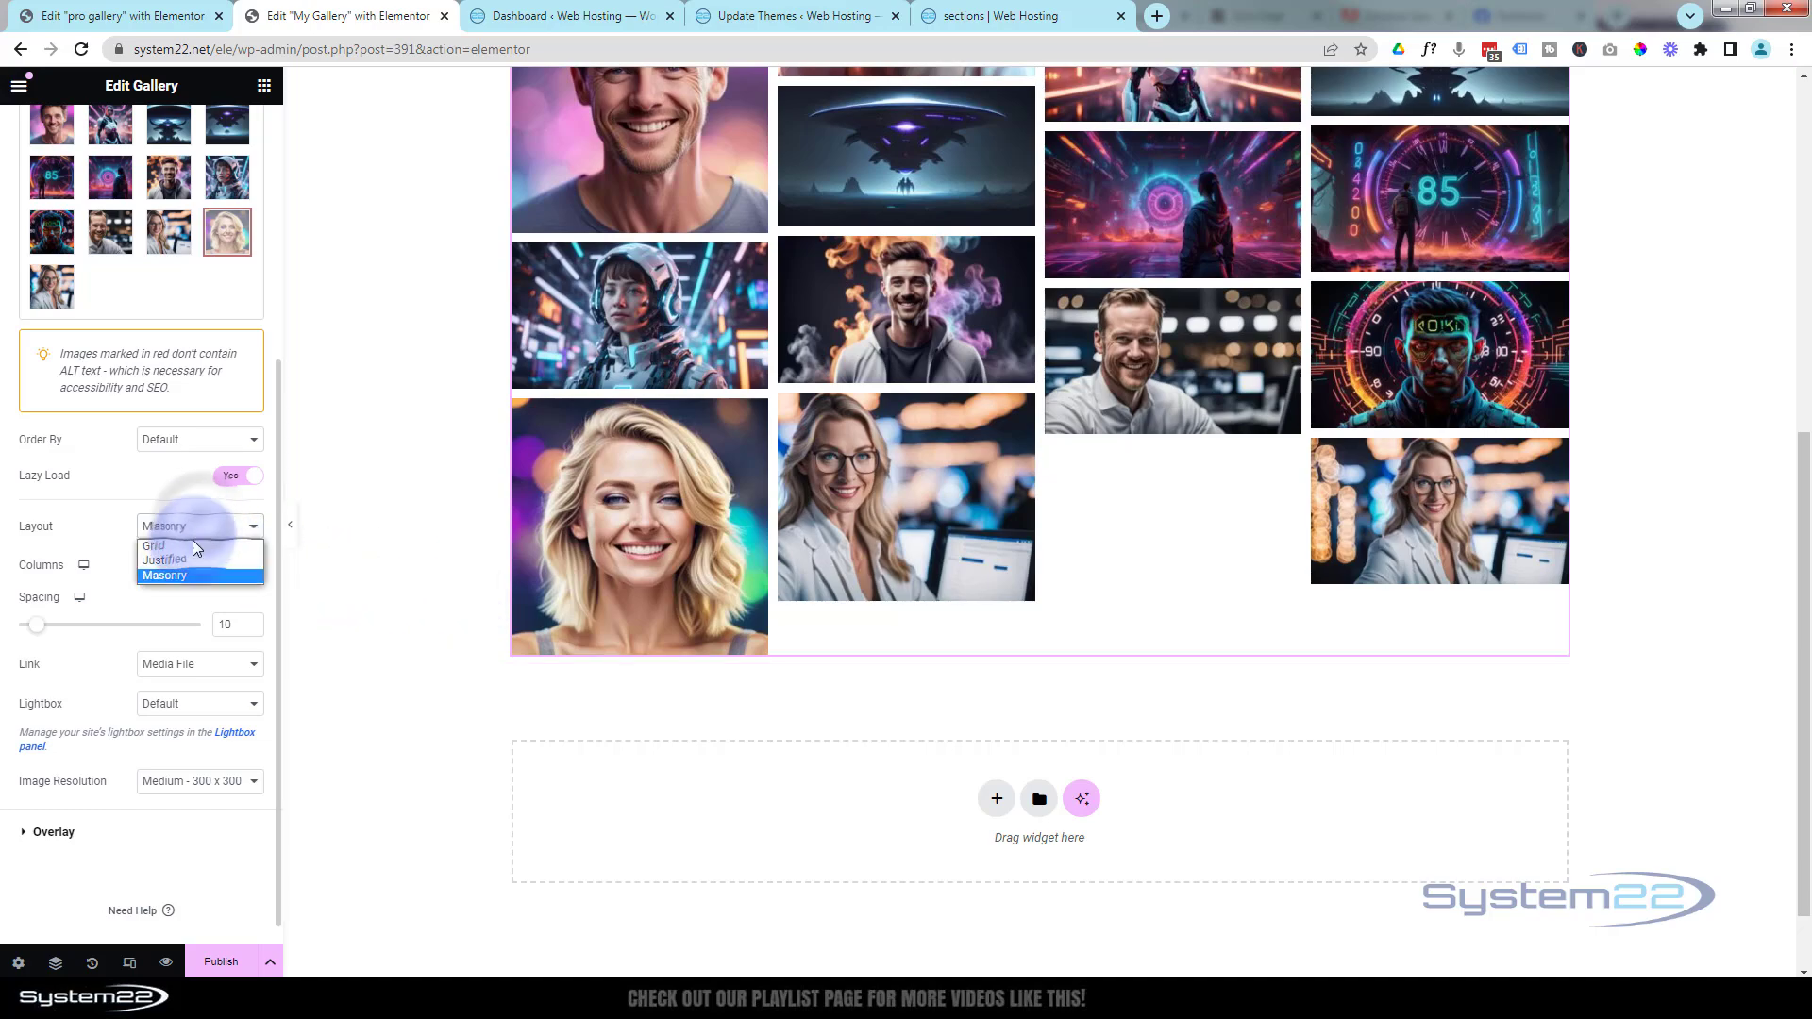
click(182, 562)
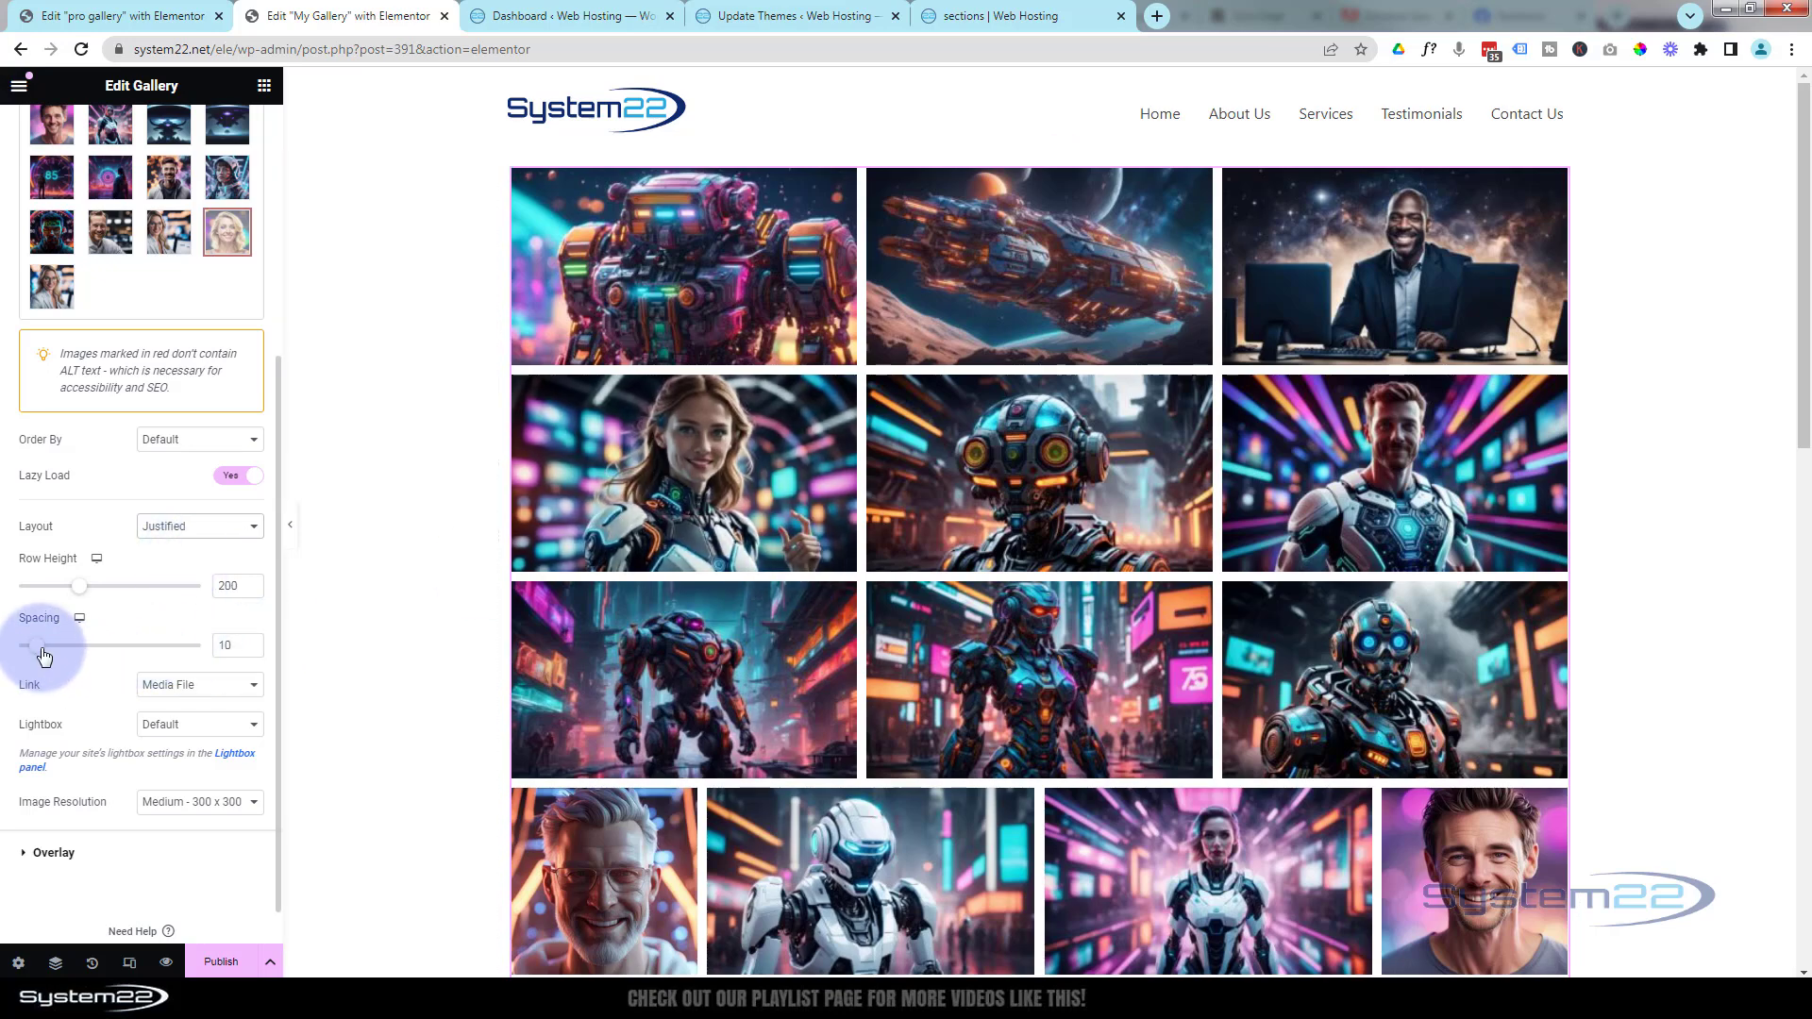
- Try image spacing of 0 and 35, then set the gallery spacing back to 10
drag(43, 653, 25, 655)
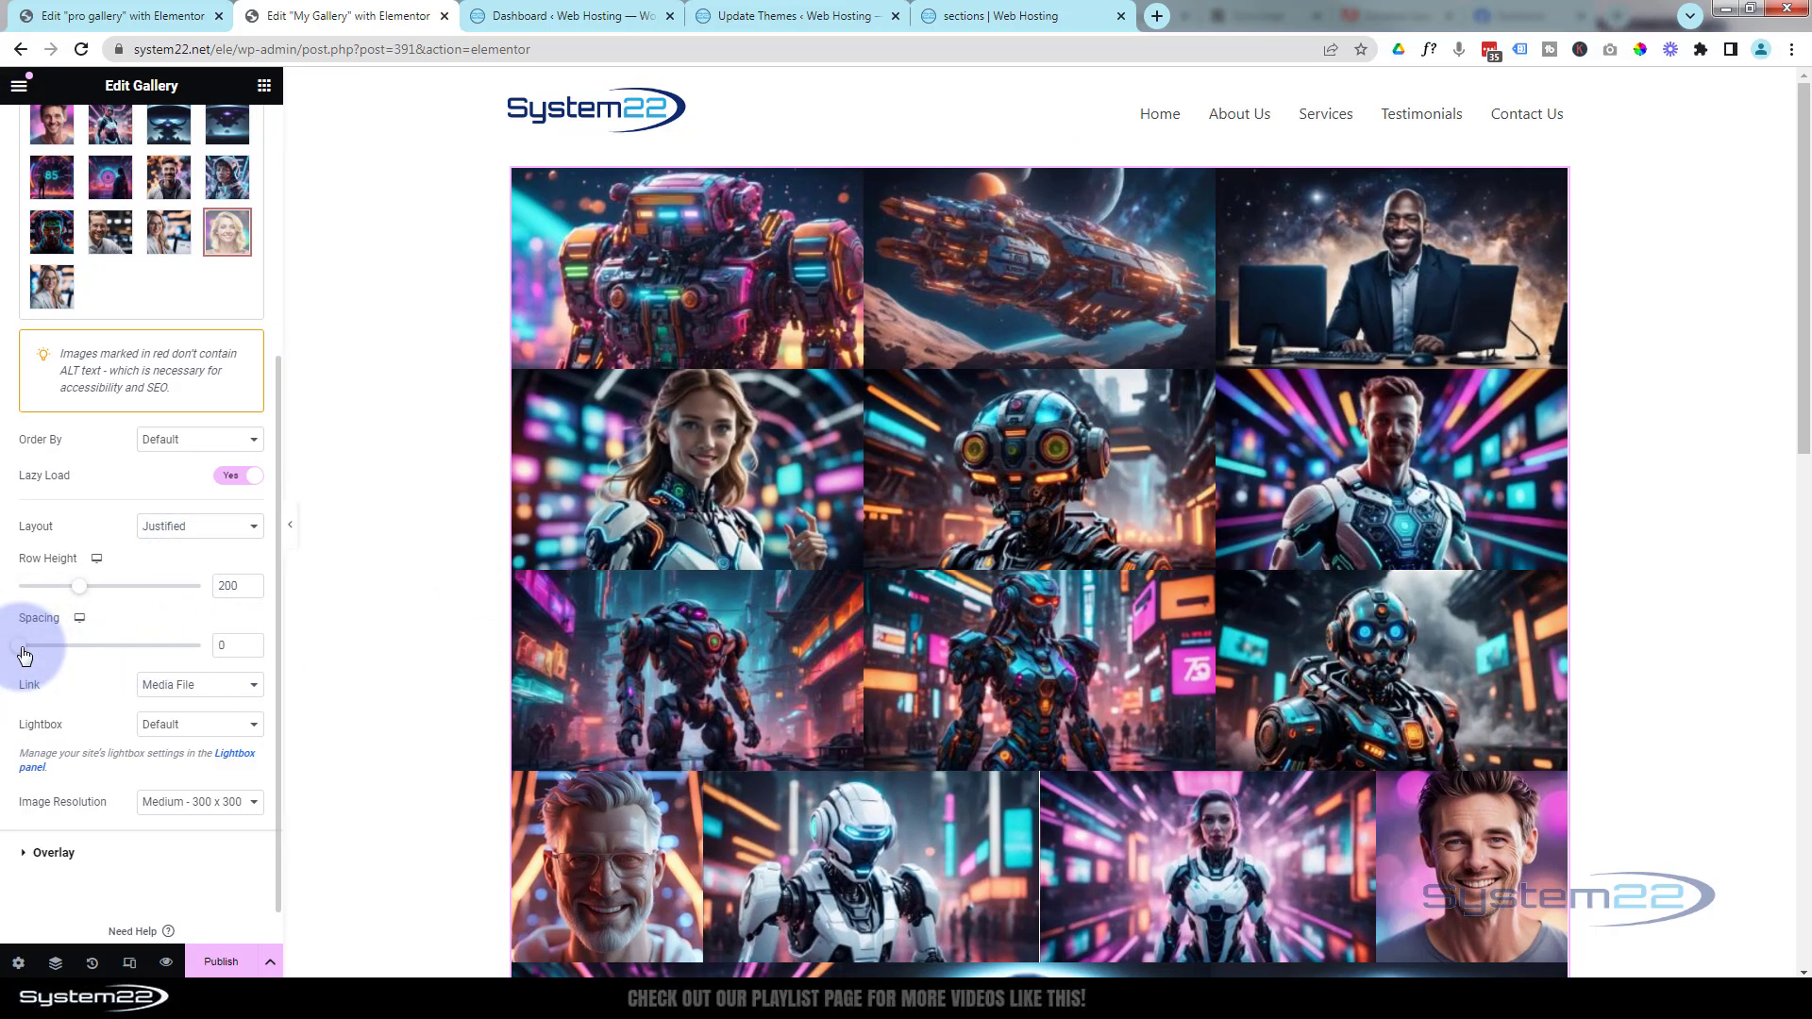
drag(25, 655, 87, 649)
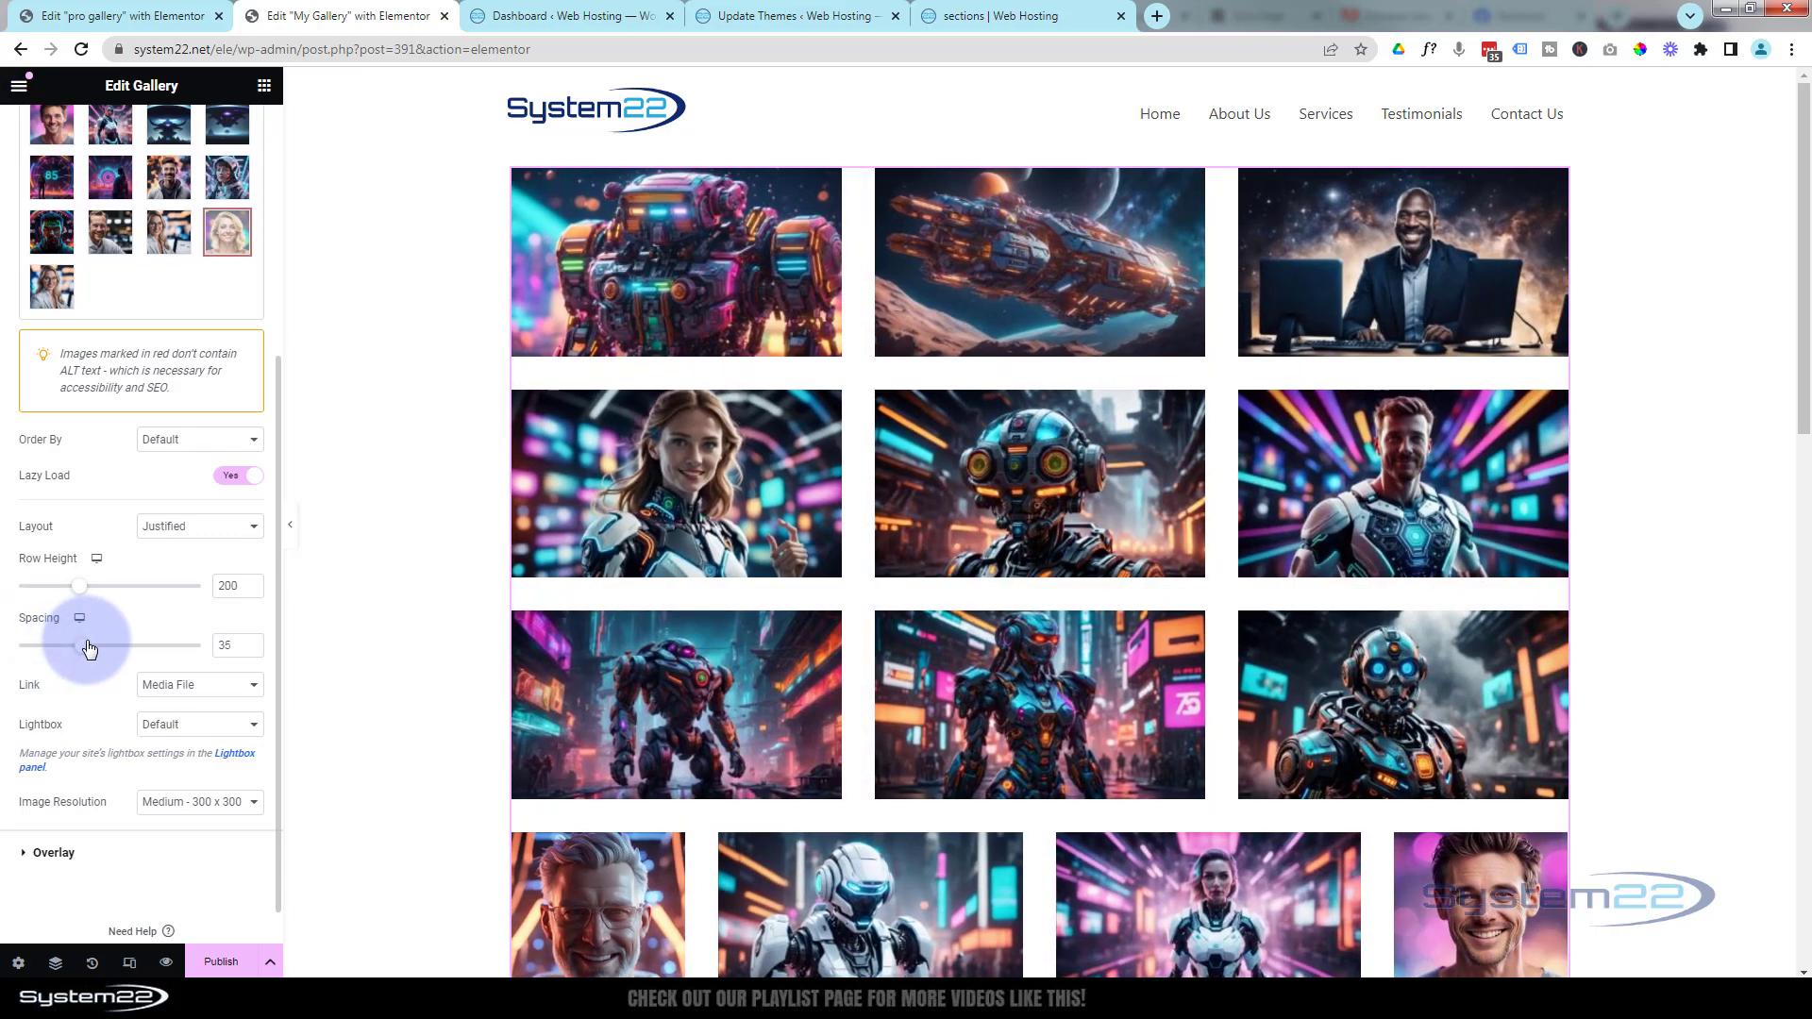
double_click(215, 649)
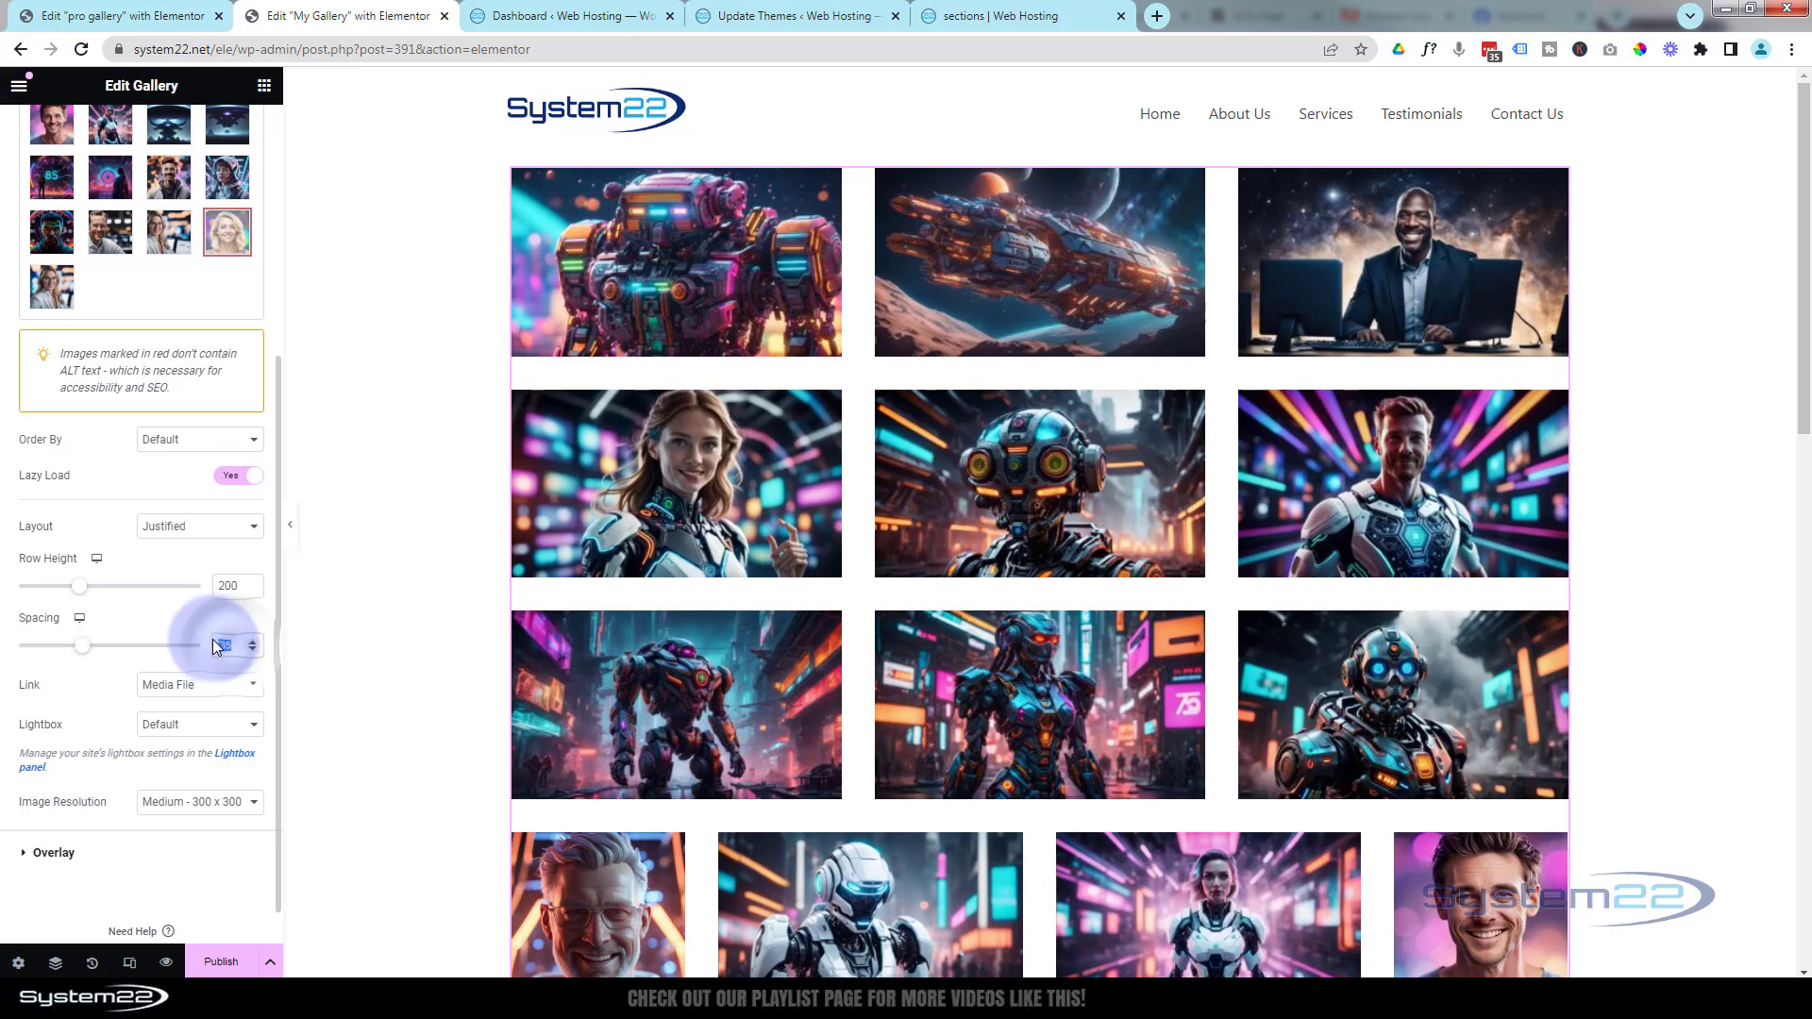
text(10)
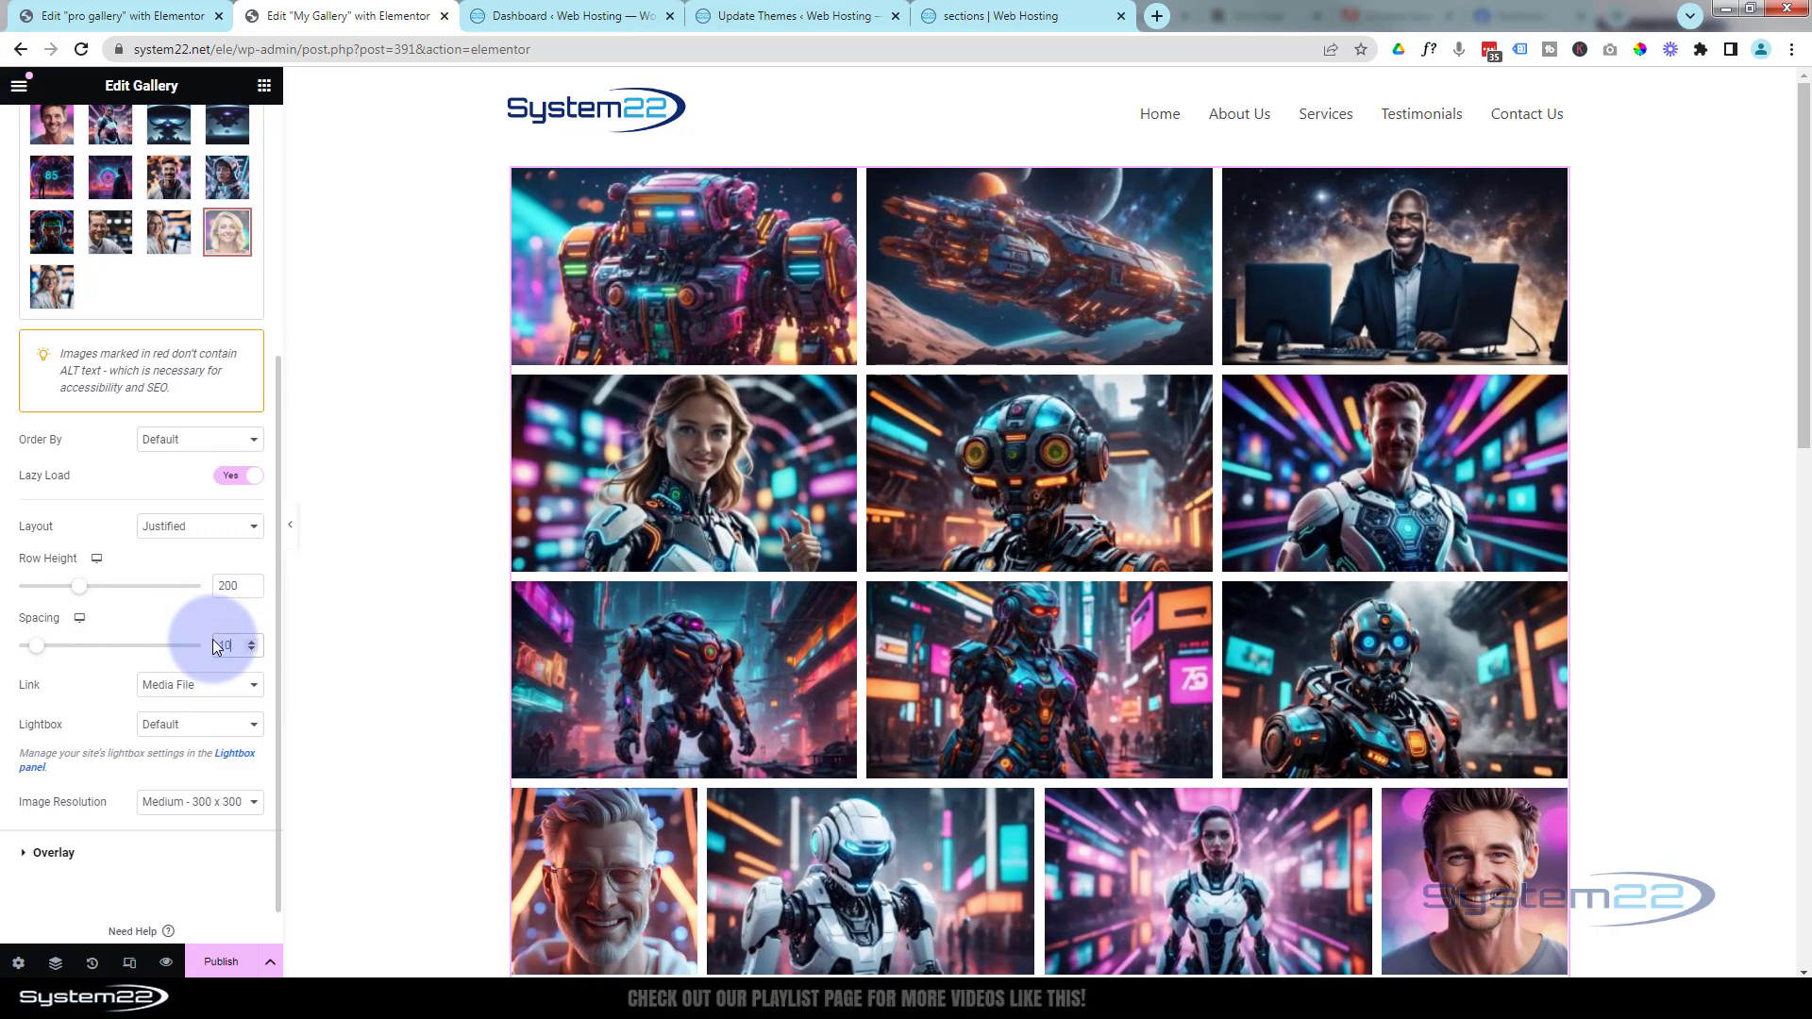
- Try a custom URL link, then make the gallery images link to Media File
scroll(166, 611, down, 1)
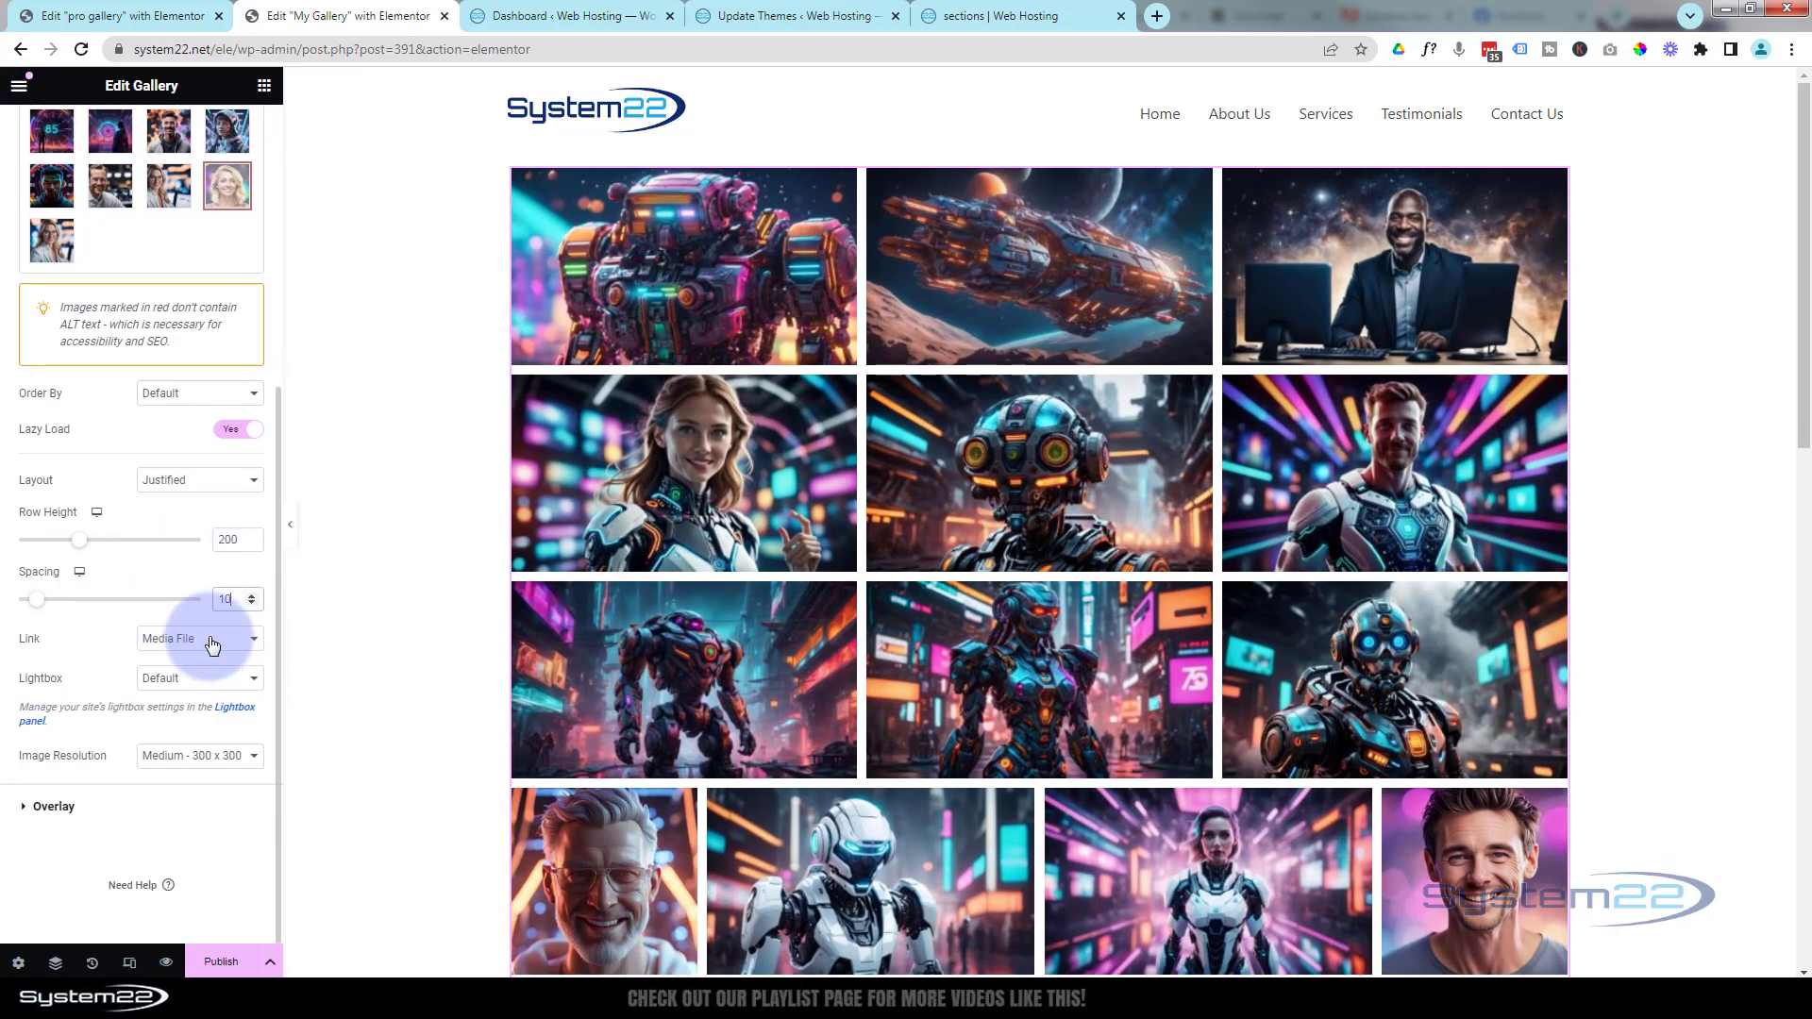
click(211, 644)
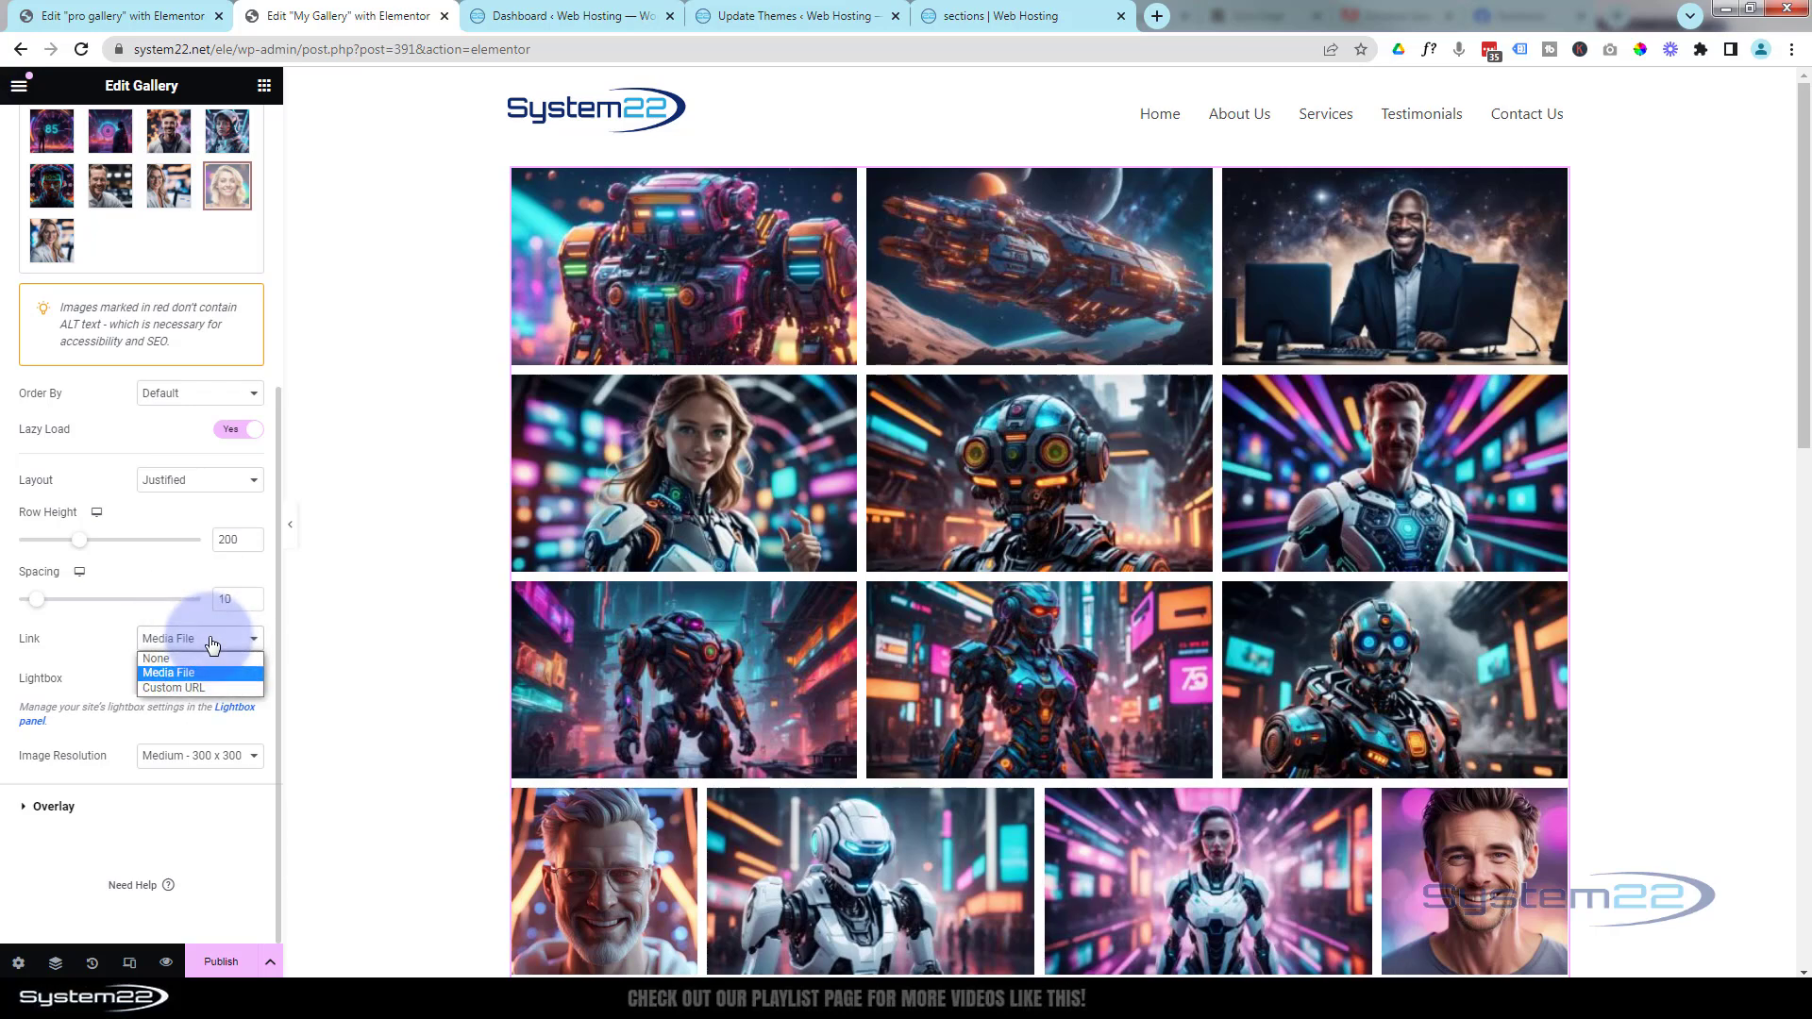
click(206, 687)
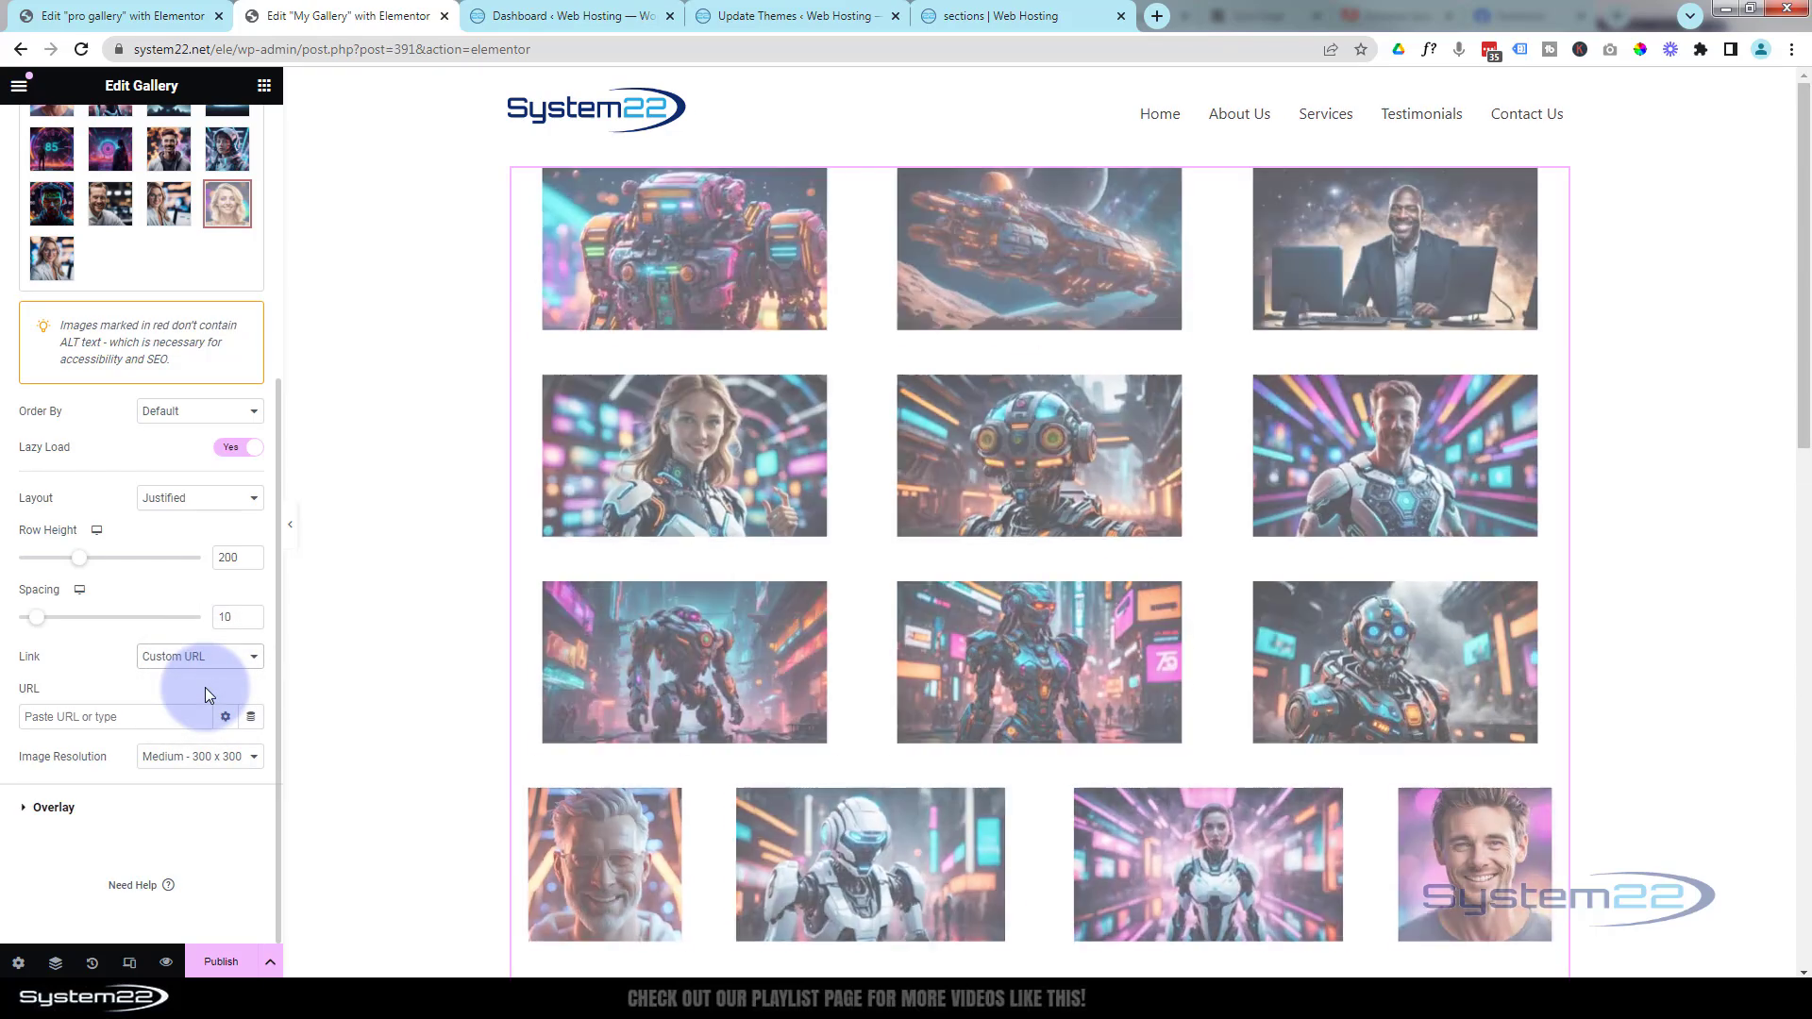
click(695, 653)
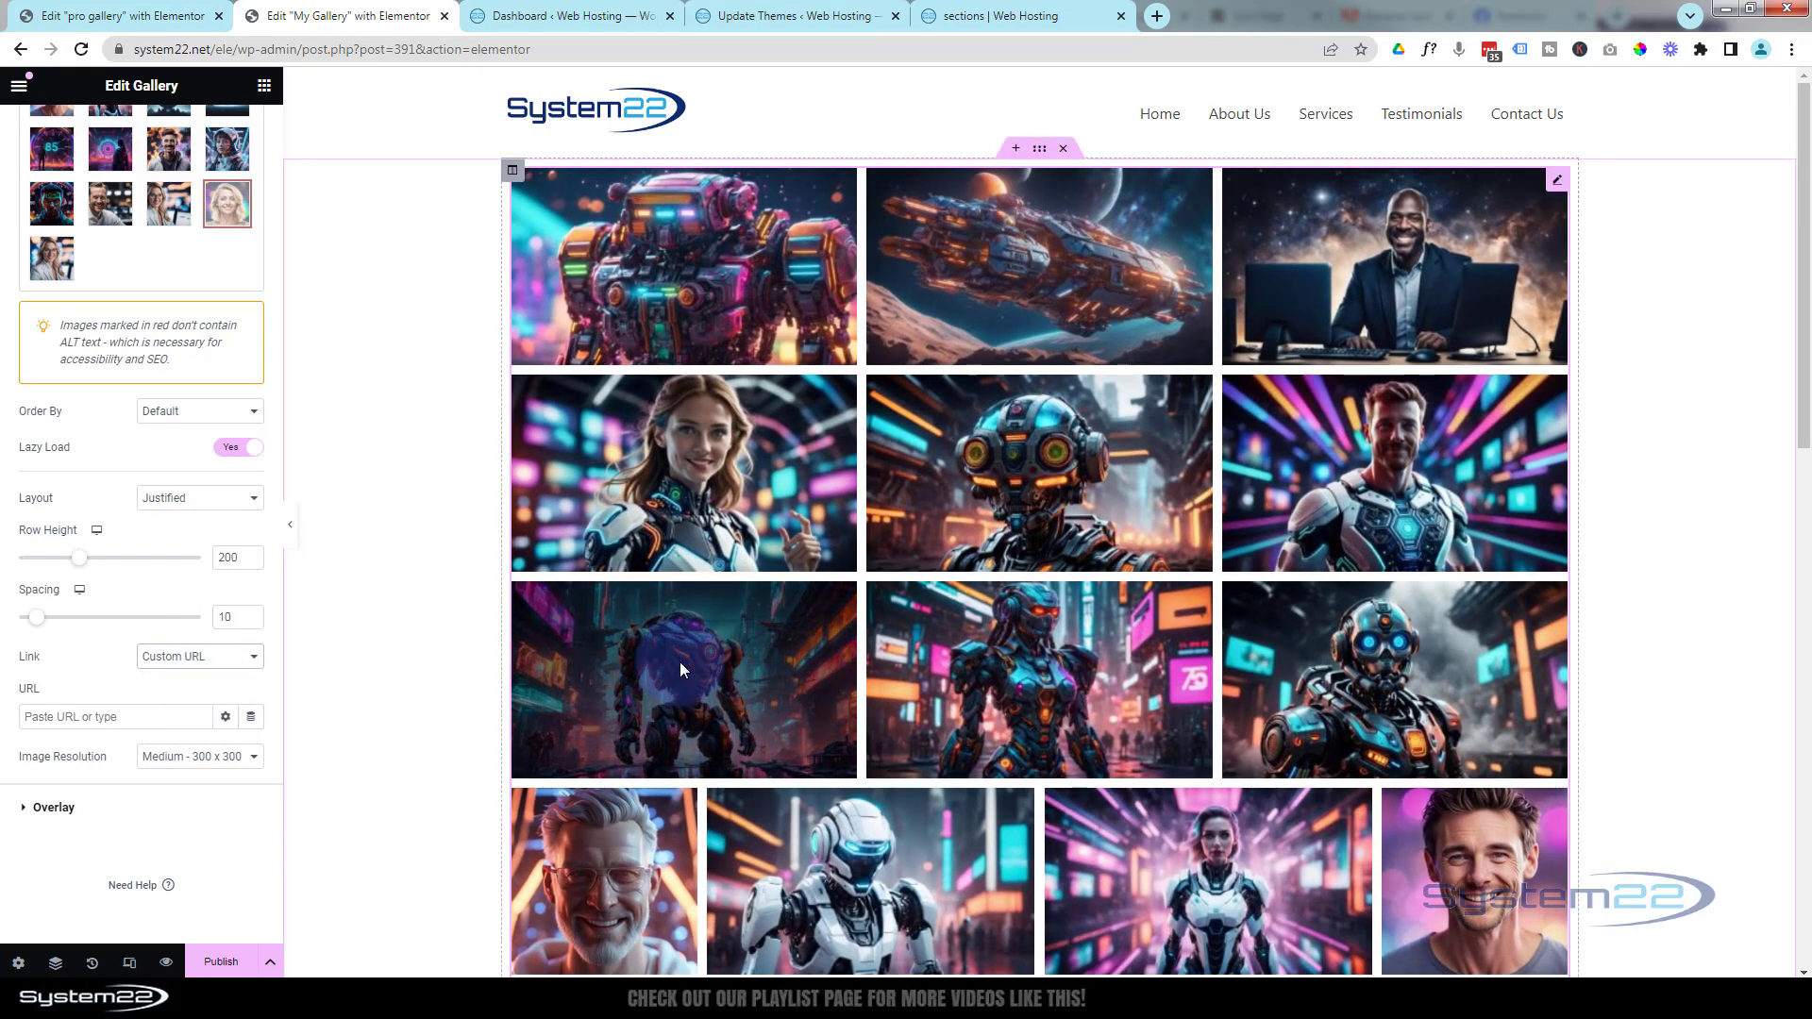
click(79, 719)
click(81, 719)
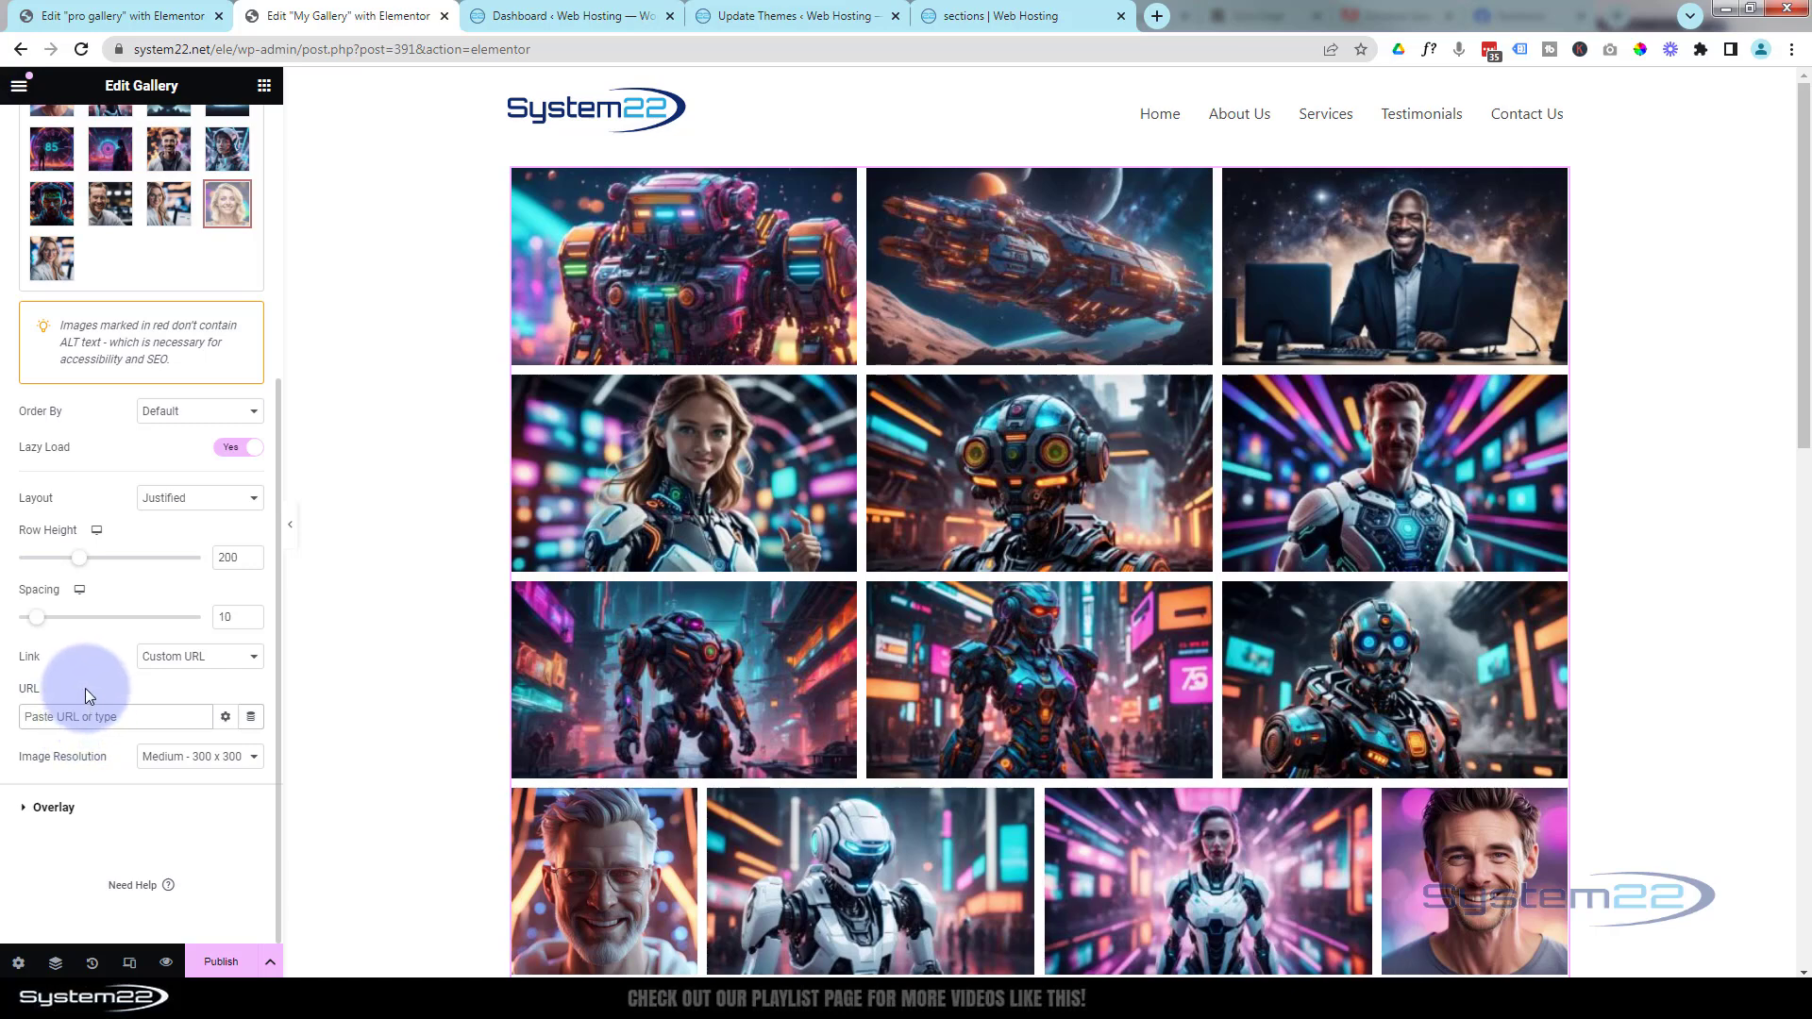
click(185, 659)
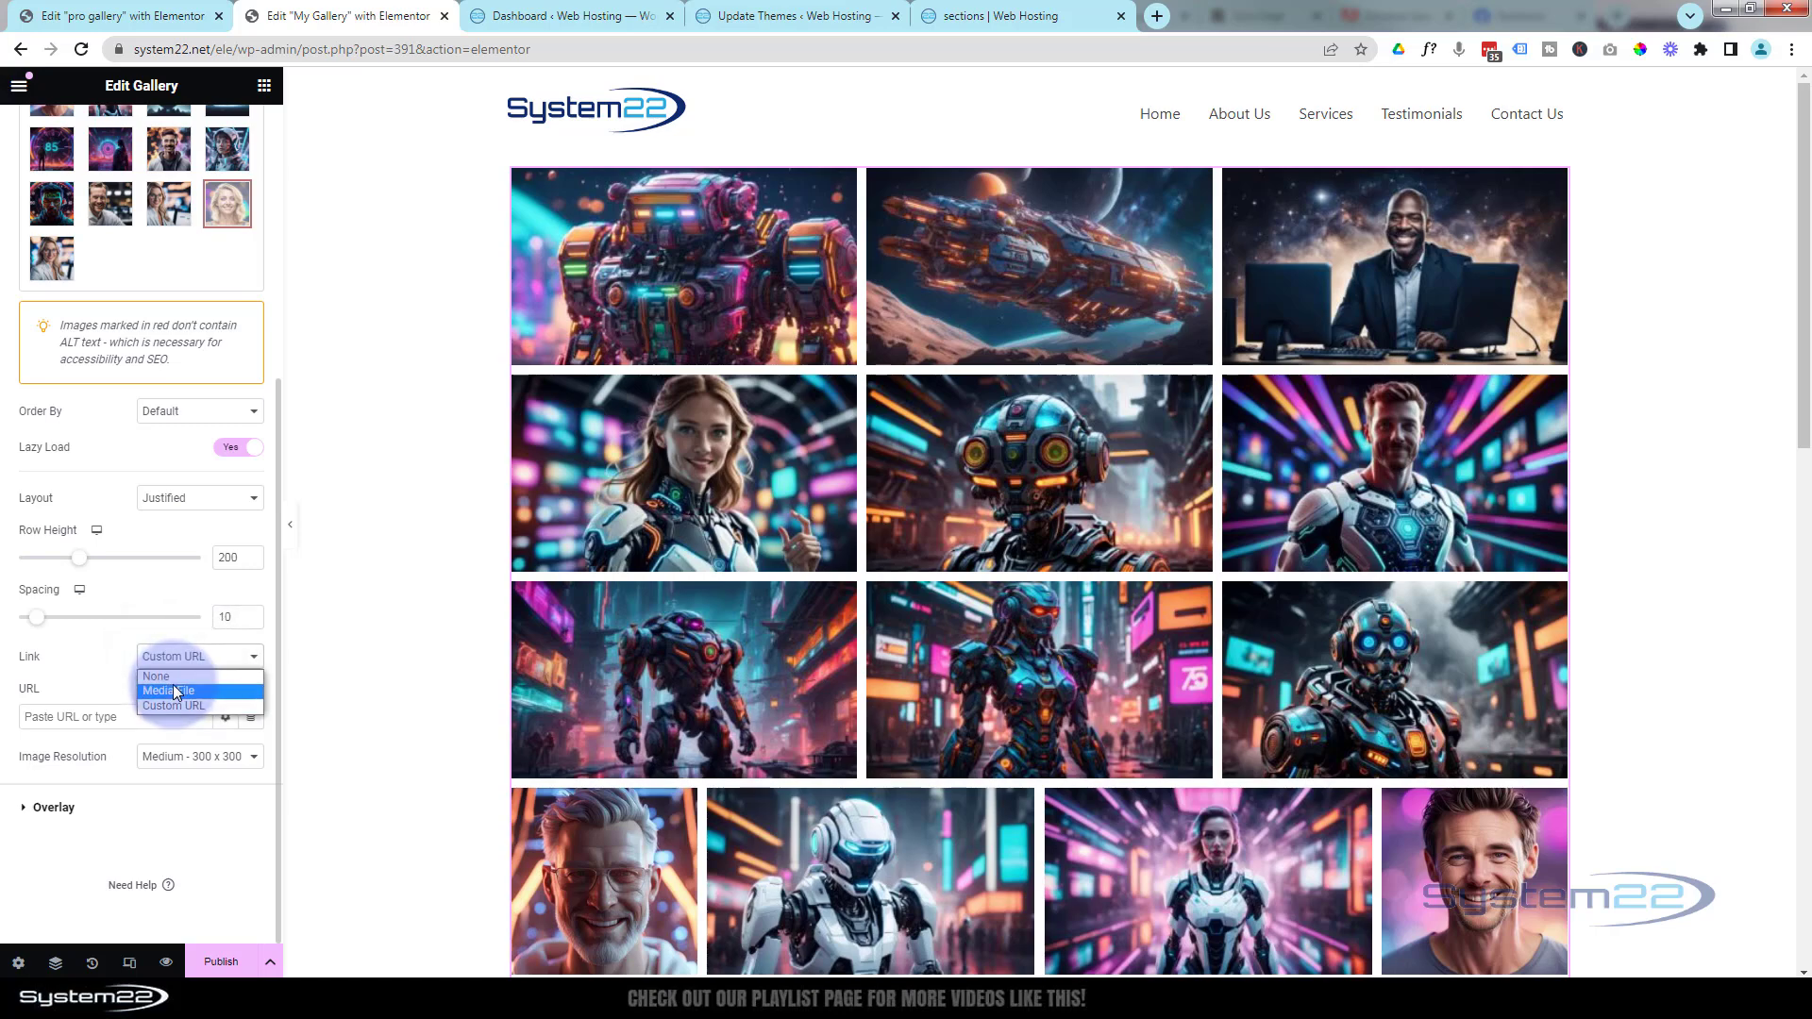
click(173, 690)
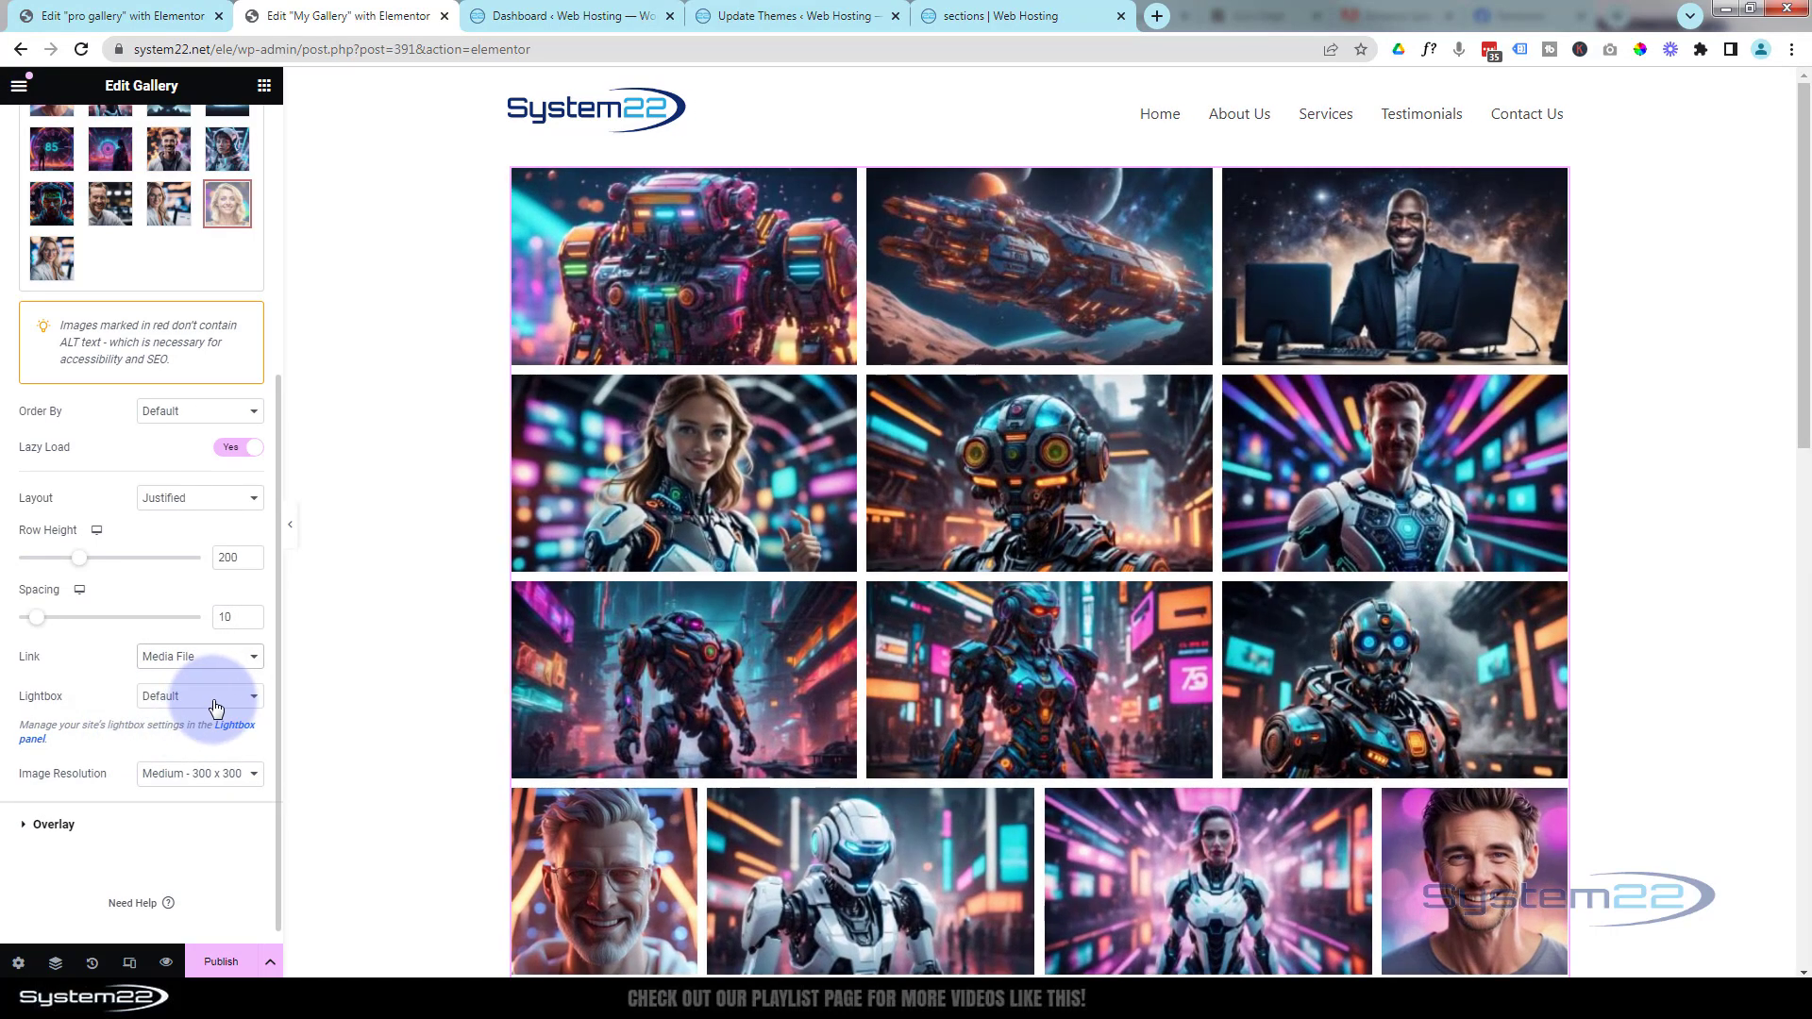
- Set Lightbox to Yes and test it by opening and closing one image
click(208, 700)
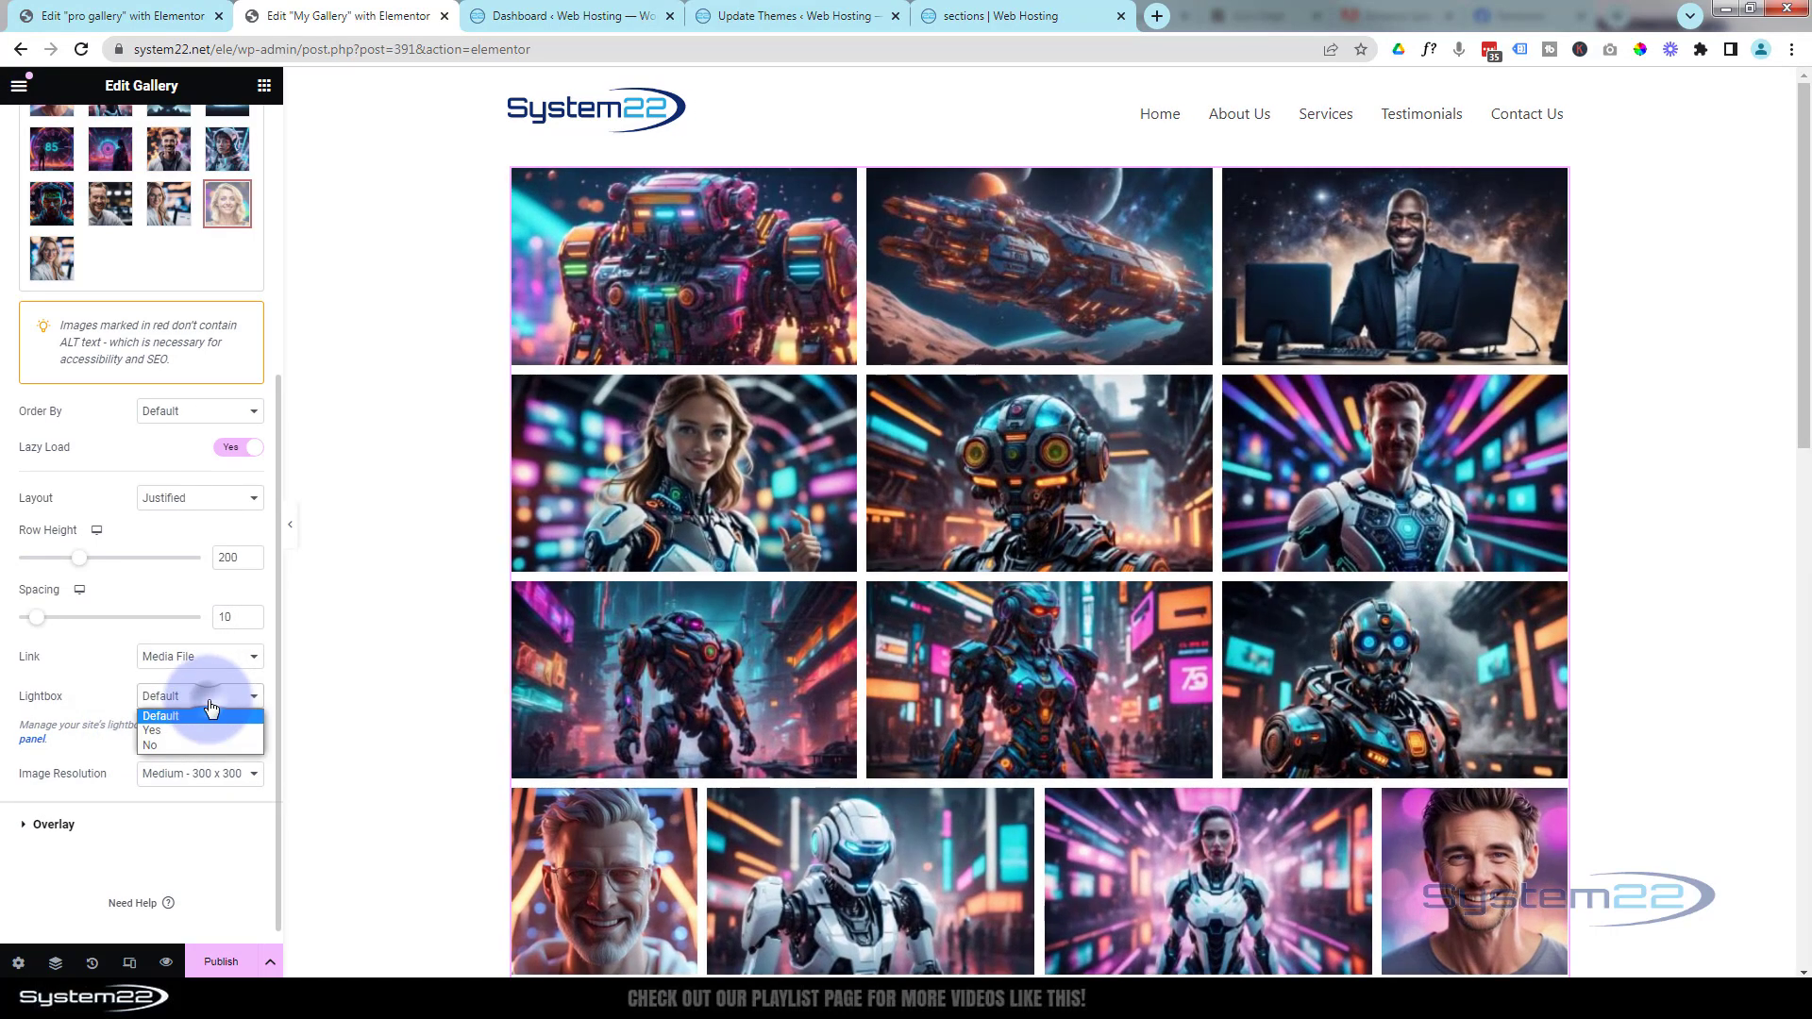
click(163, 732)
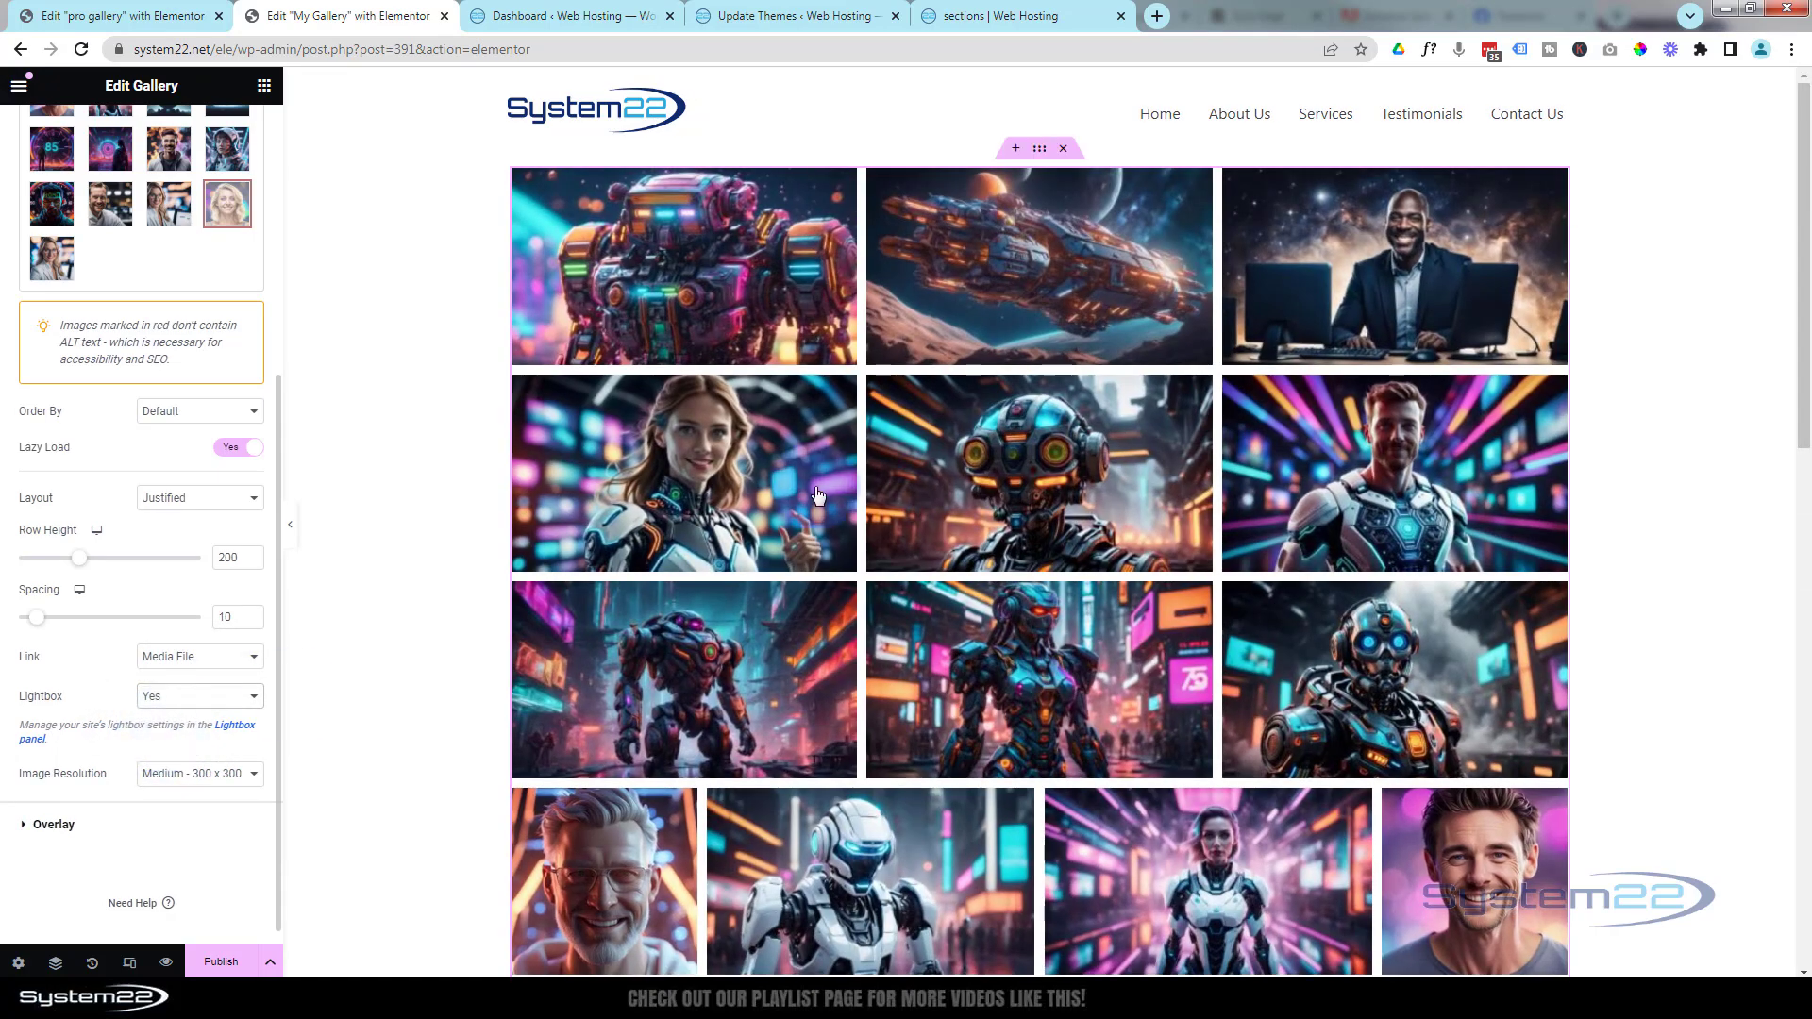
click(986, 482)
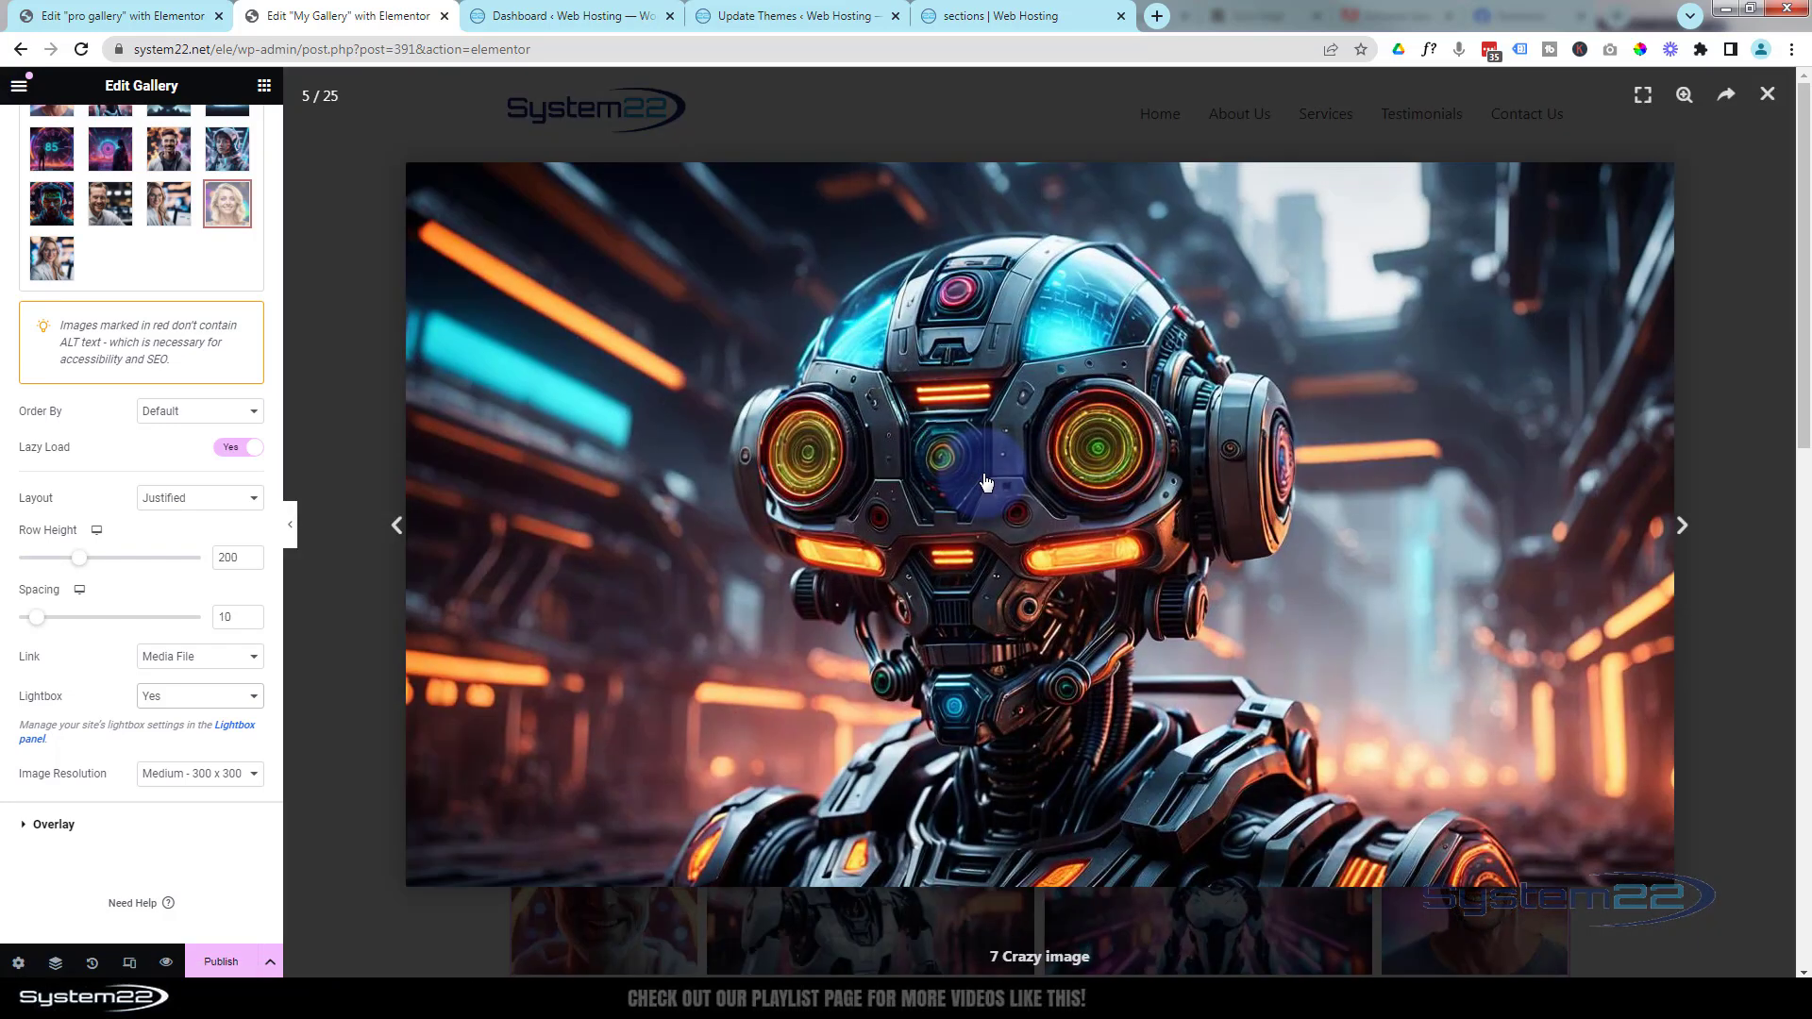
click(1767, 94)
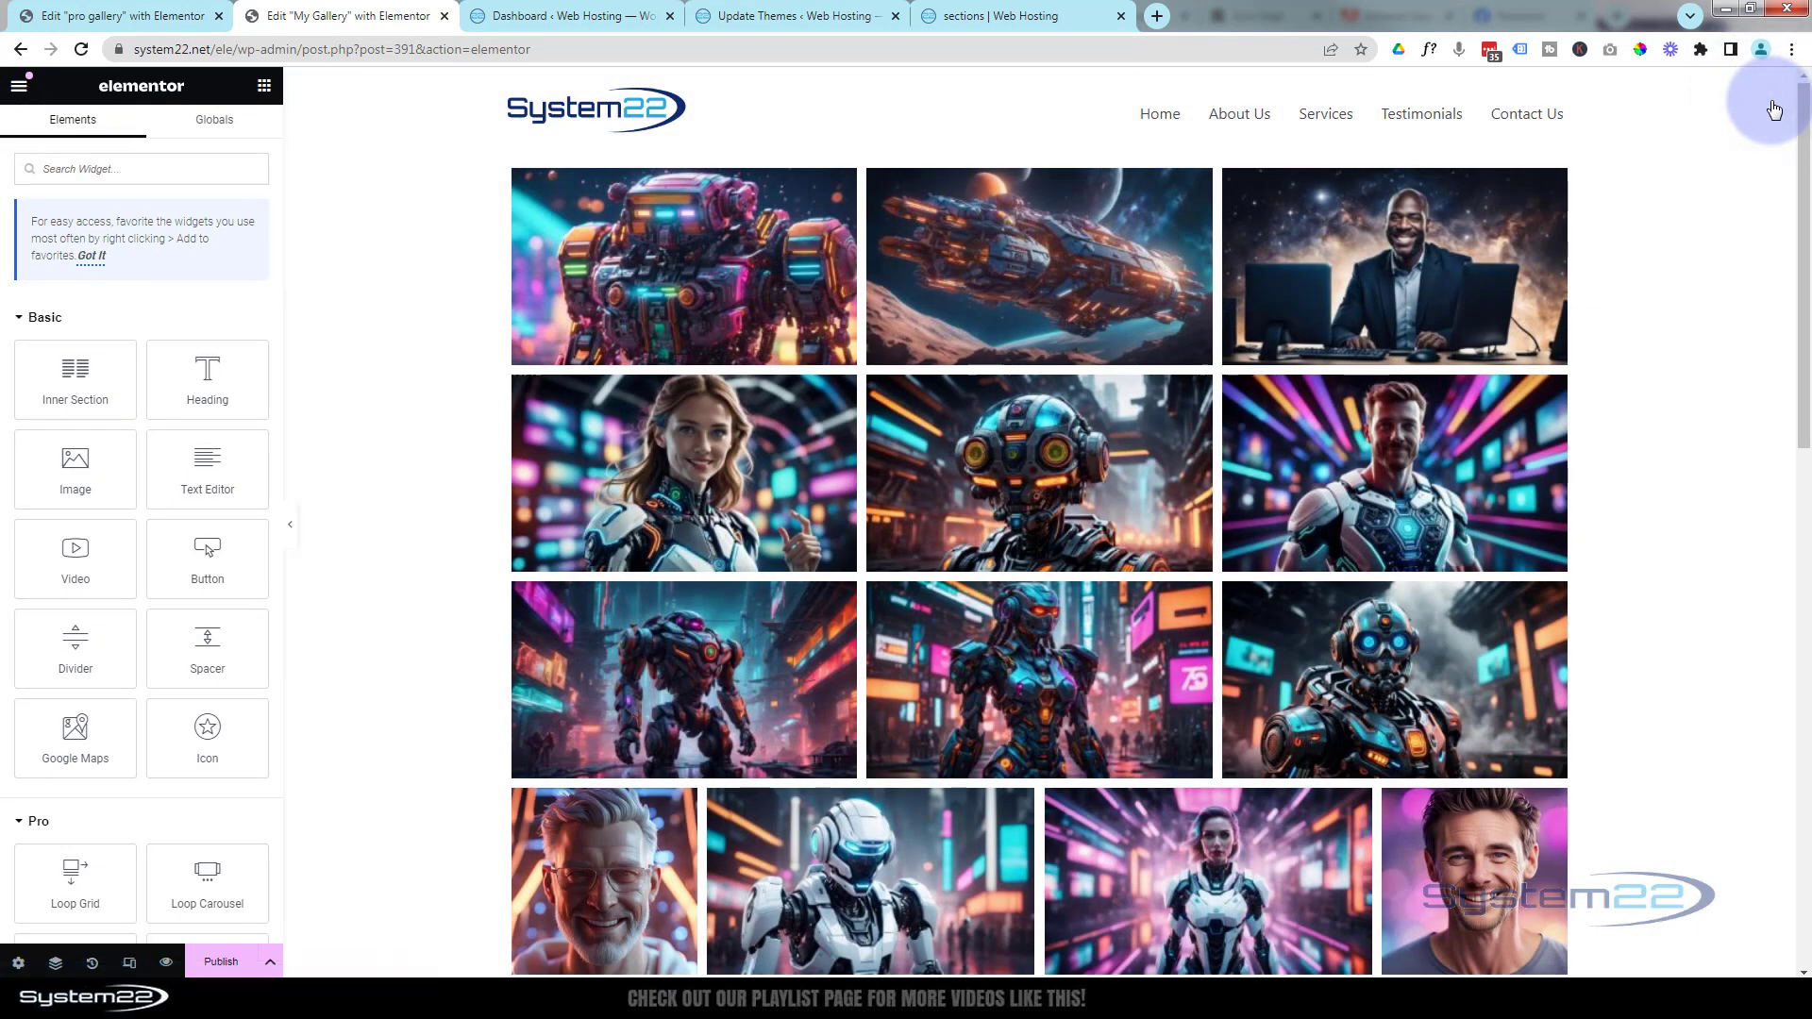
- Set the gallery's Image Resolution to Medium Large - 768 x 0
click(1051, 210)
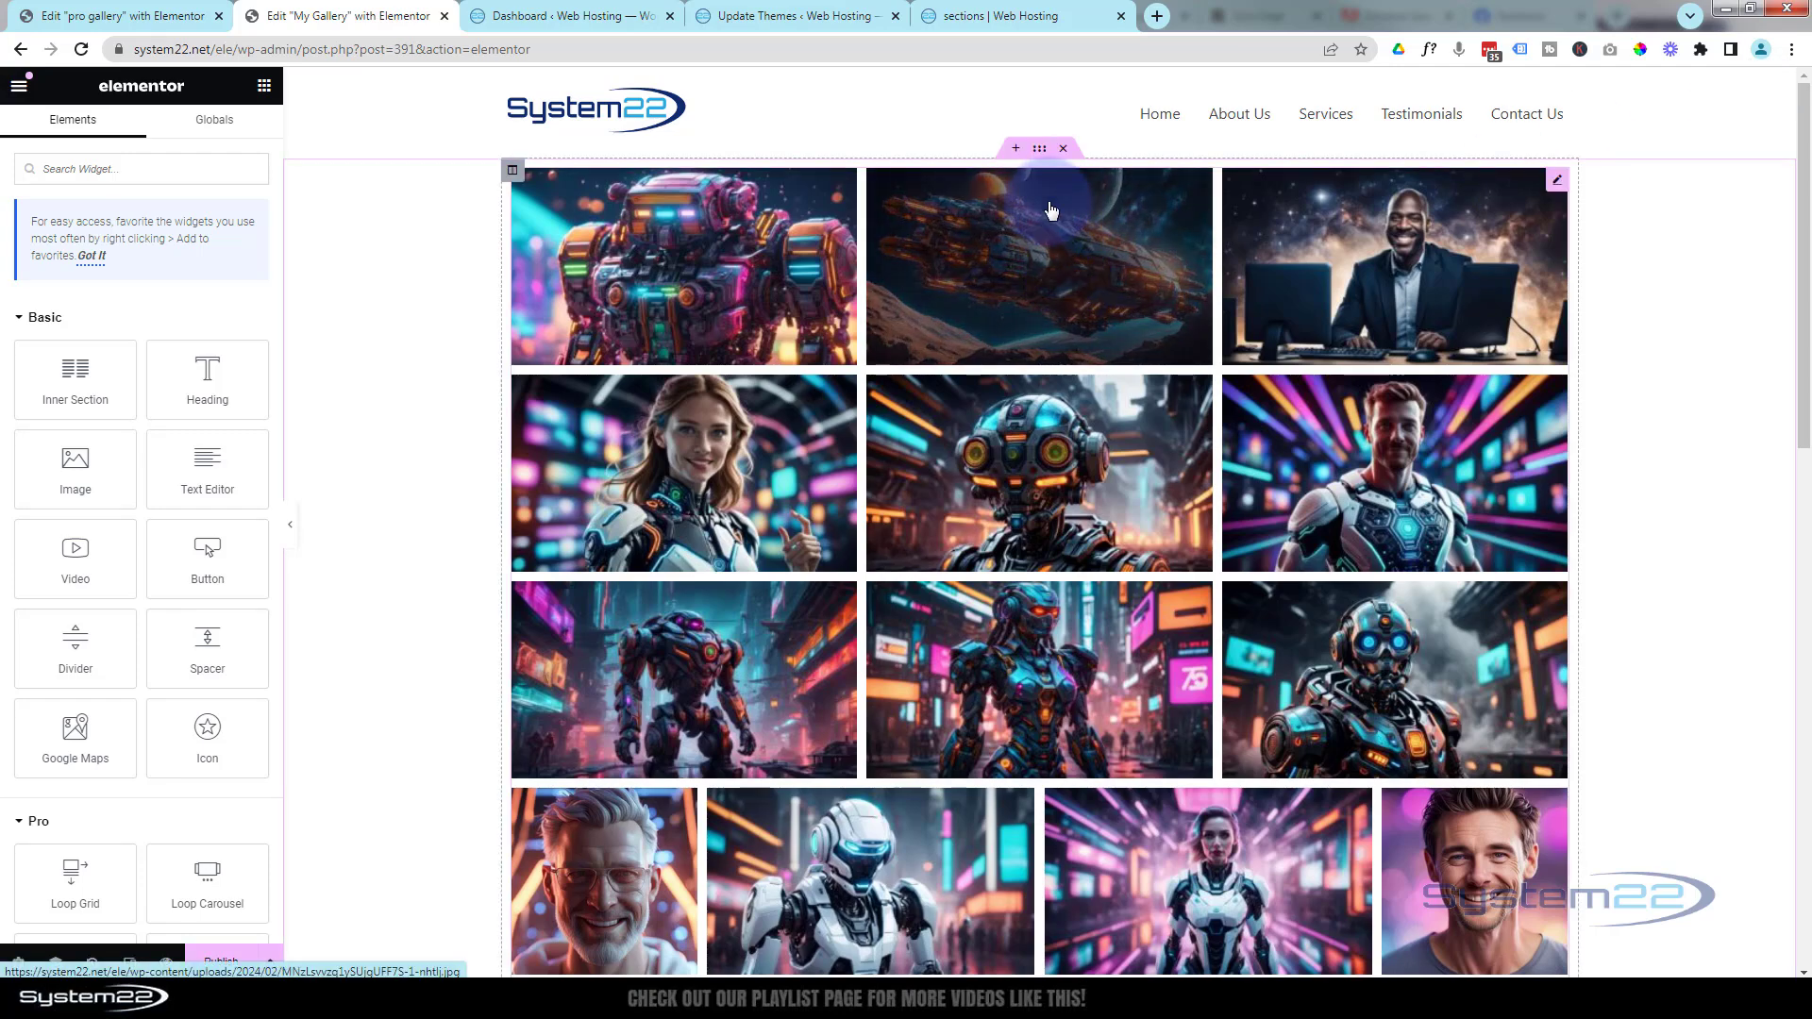
click(1554, 182)
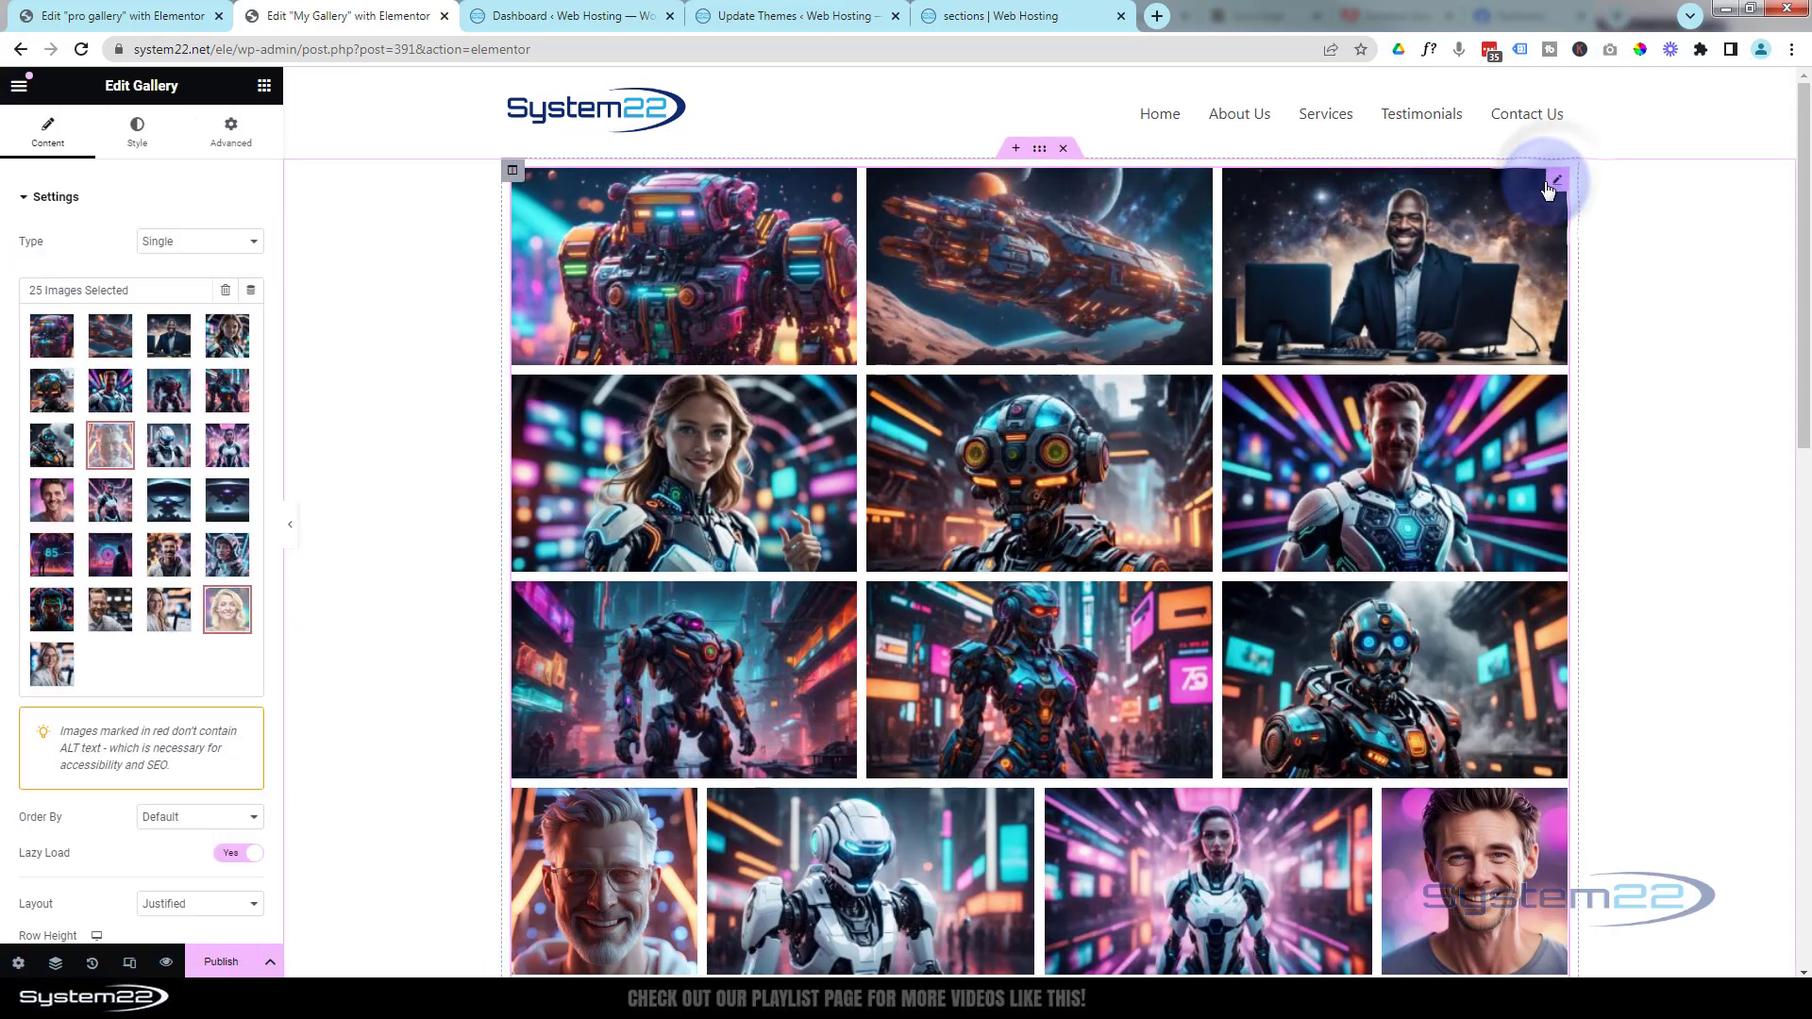
scroll(153, 486, down, 5)
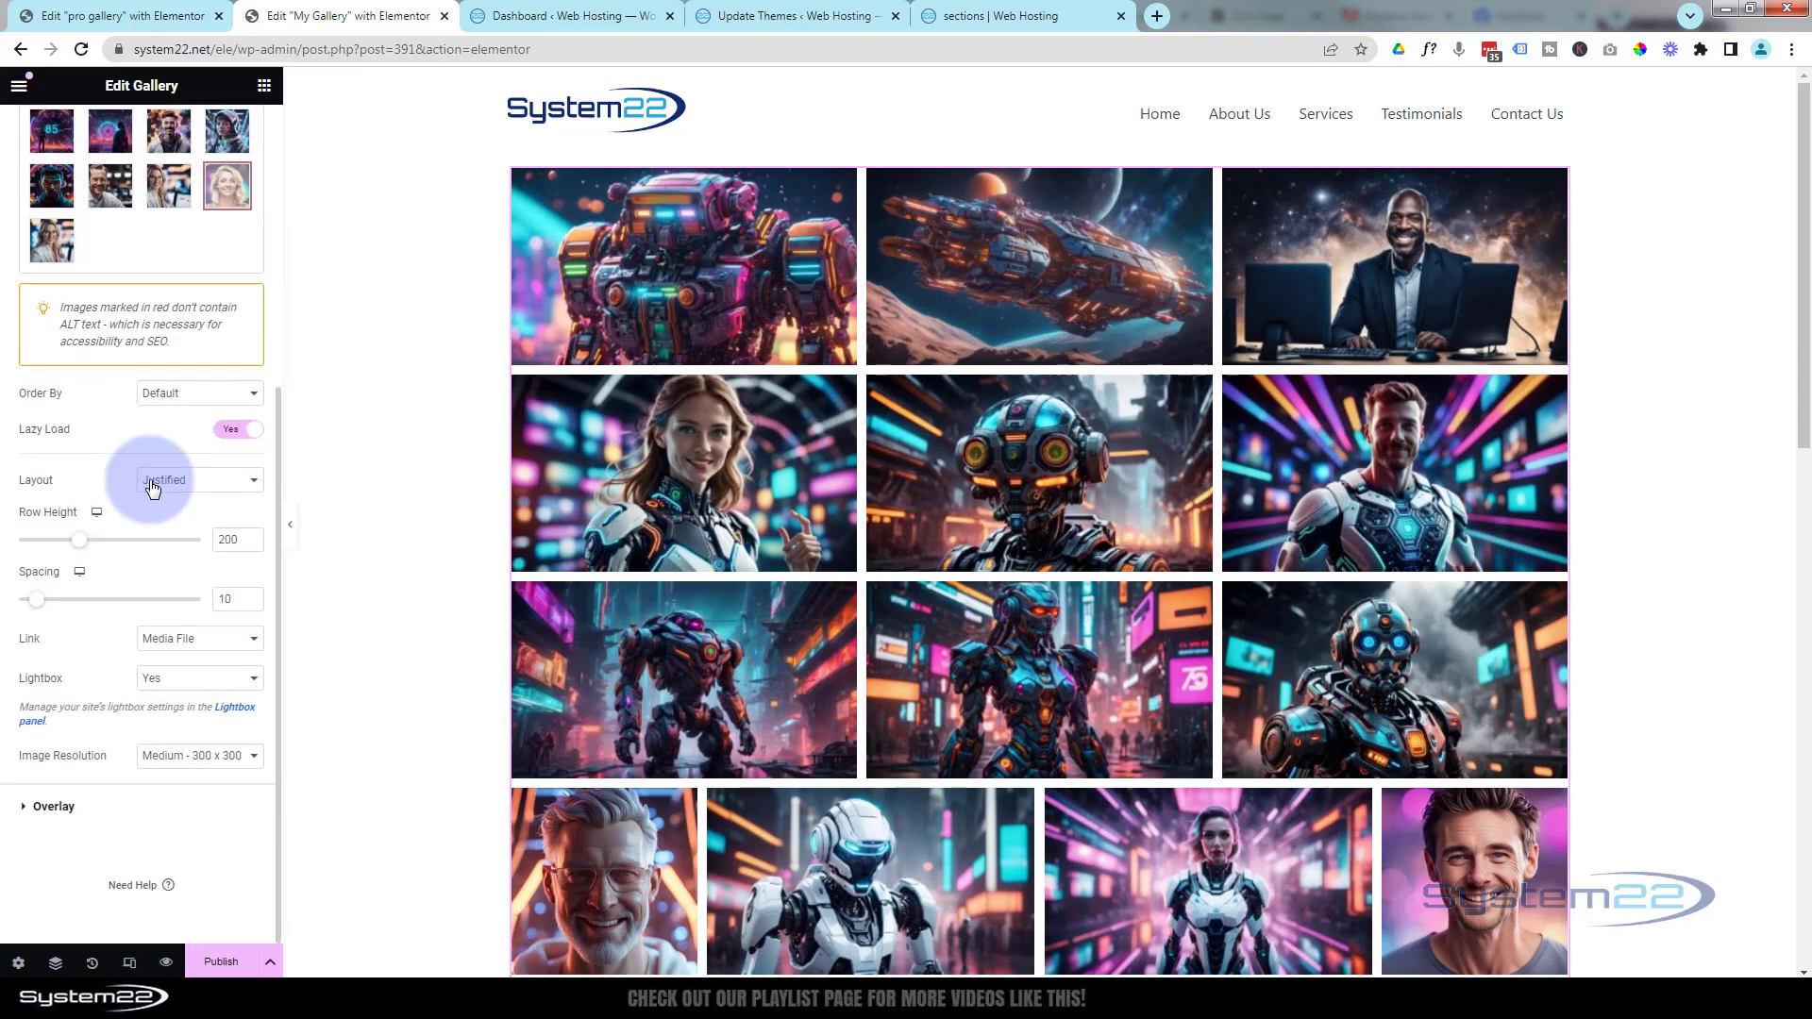
click(189, 761)
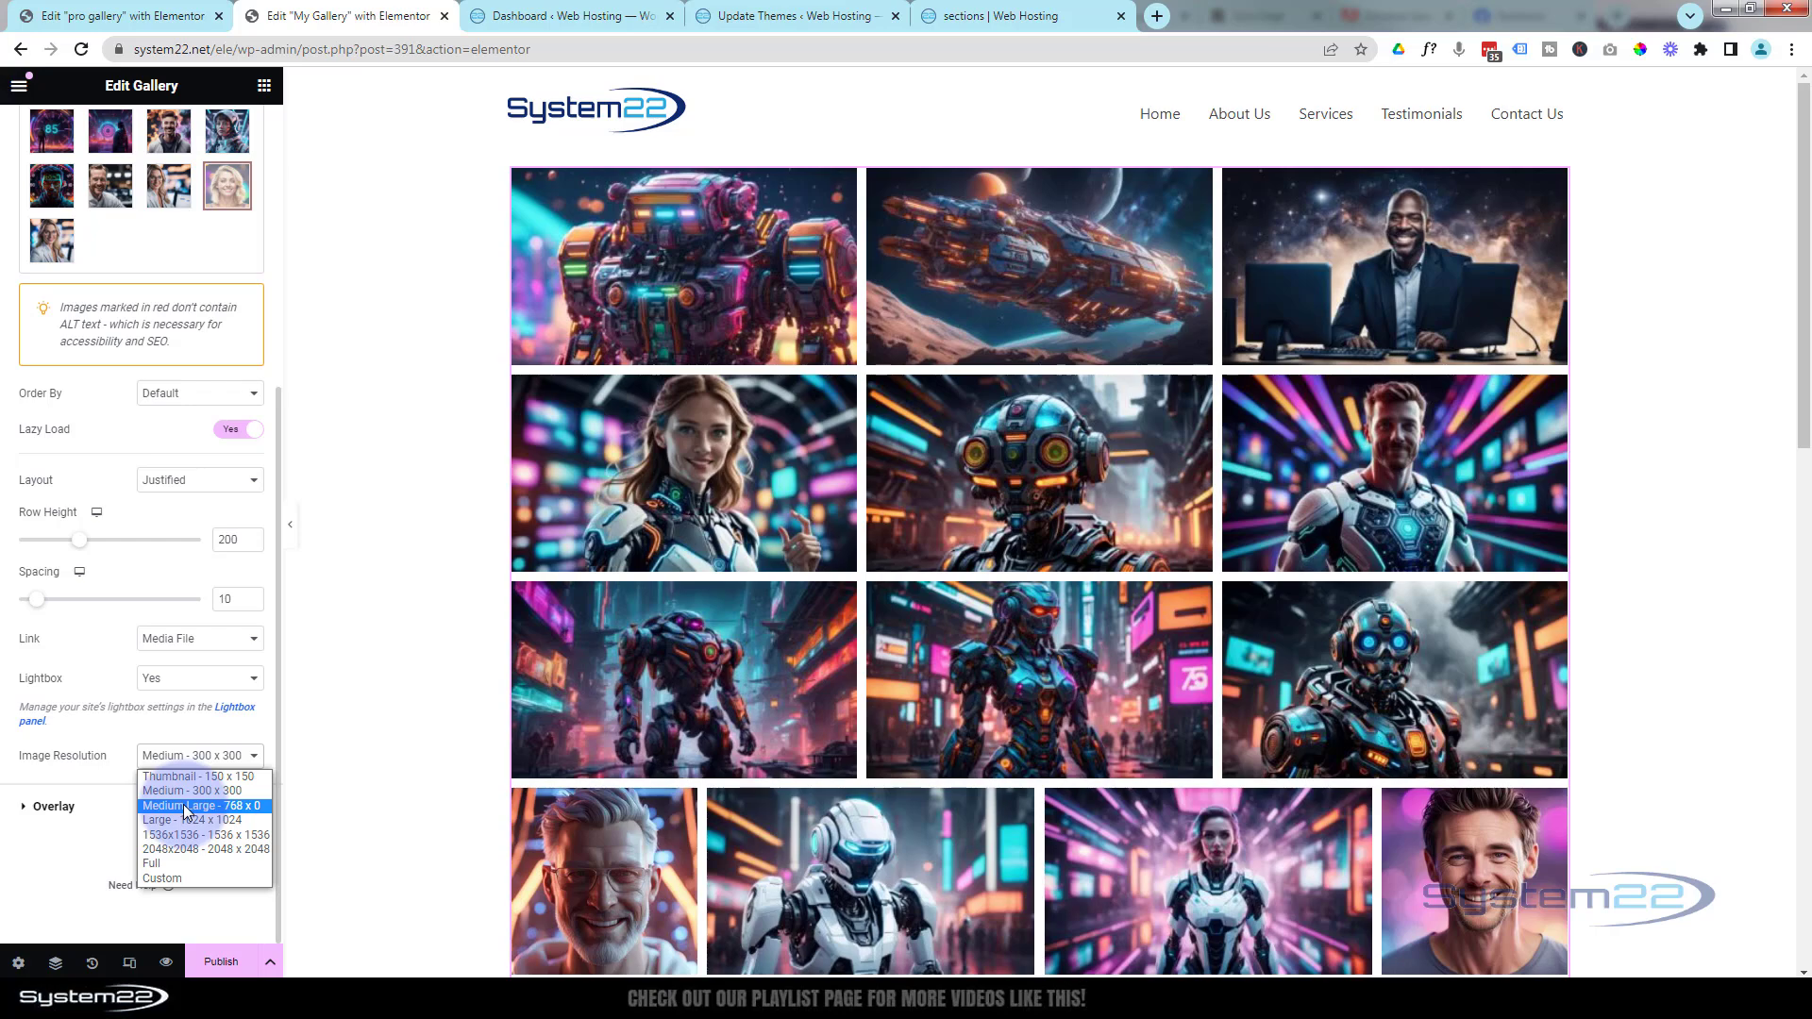
click(183, 805)
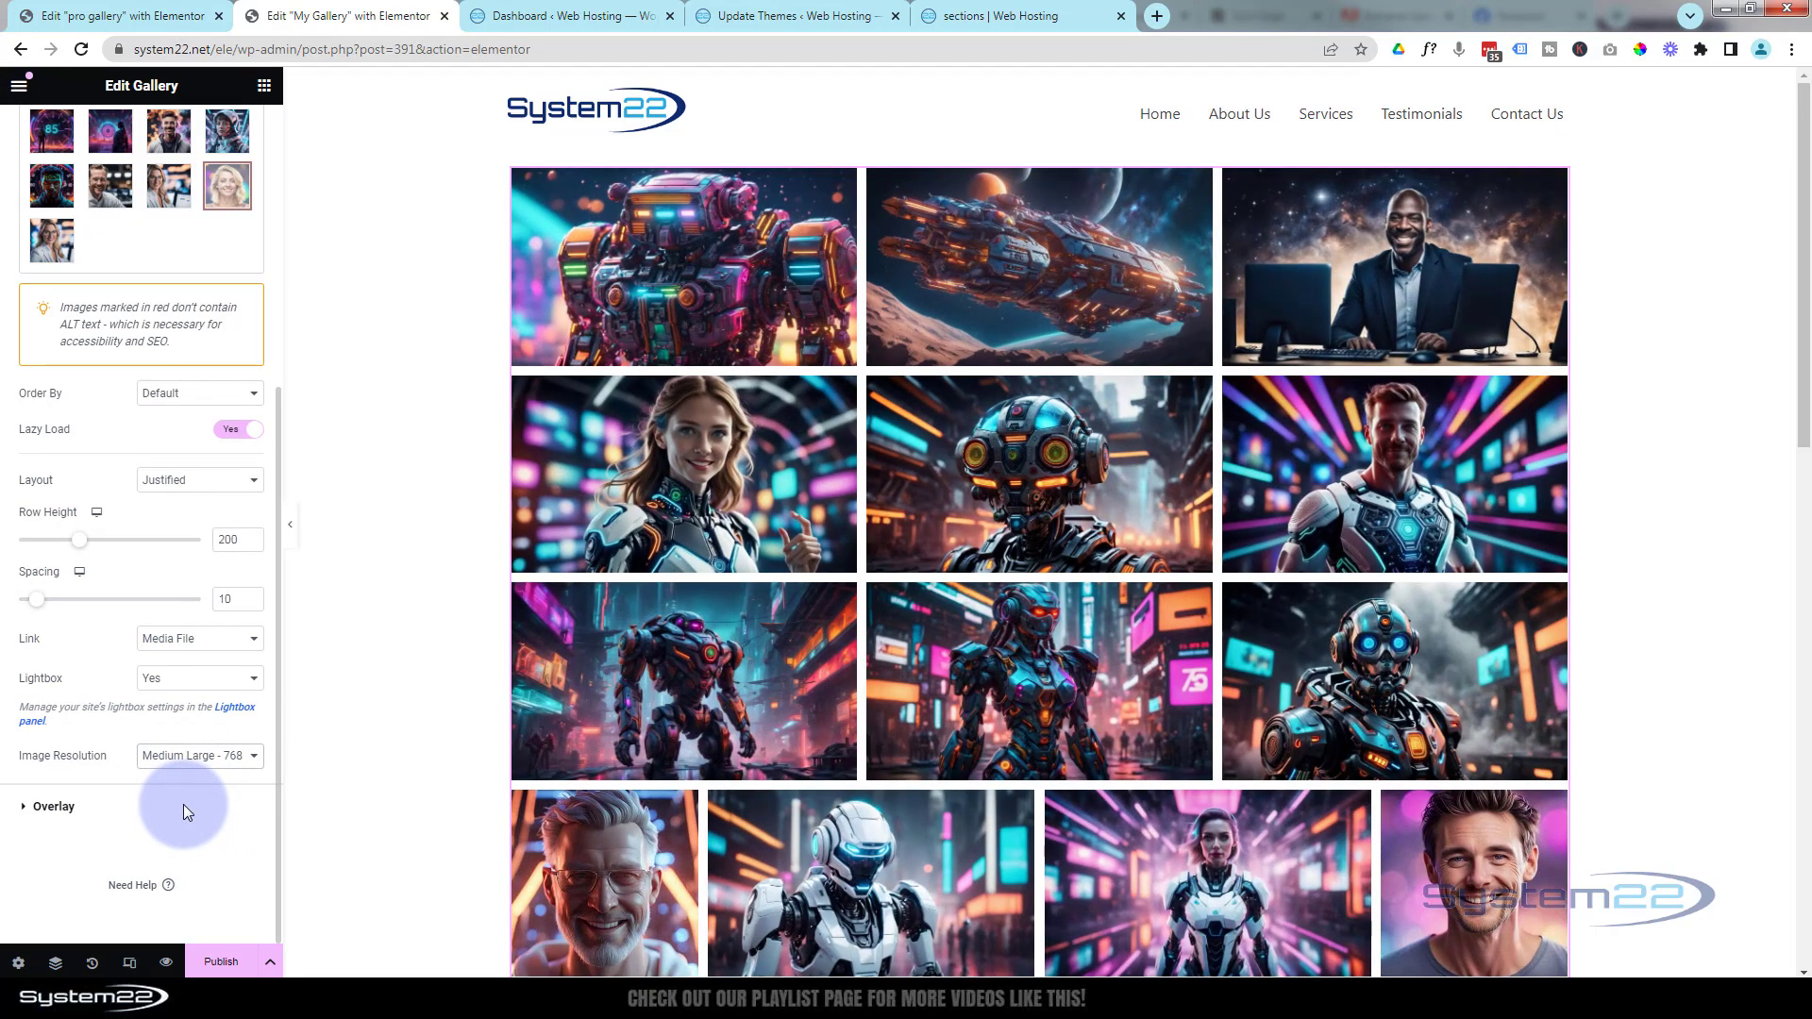
click(53, 808)
- Set the overlay Title to each image's Title and check it on hover
click(814, 251)
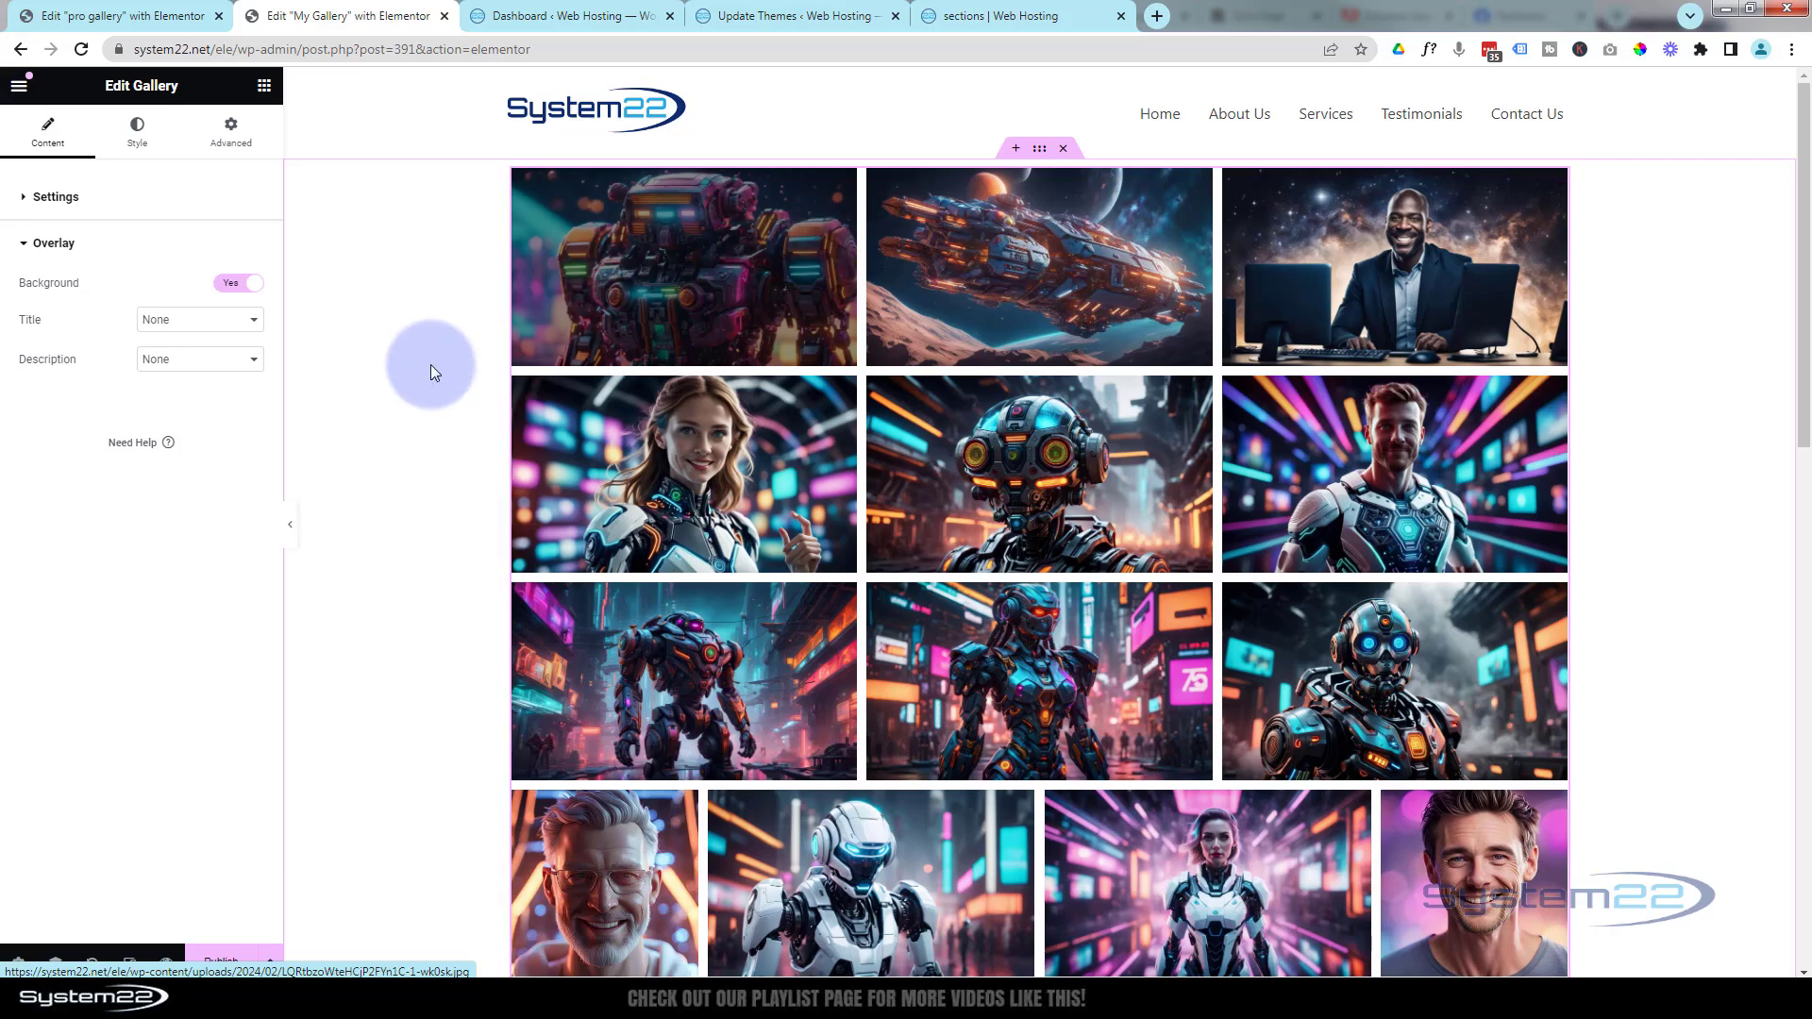
click(229, 287)
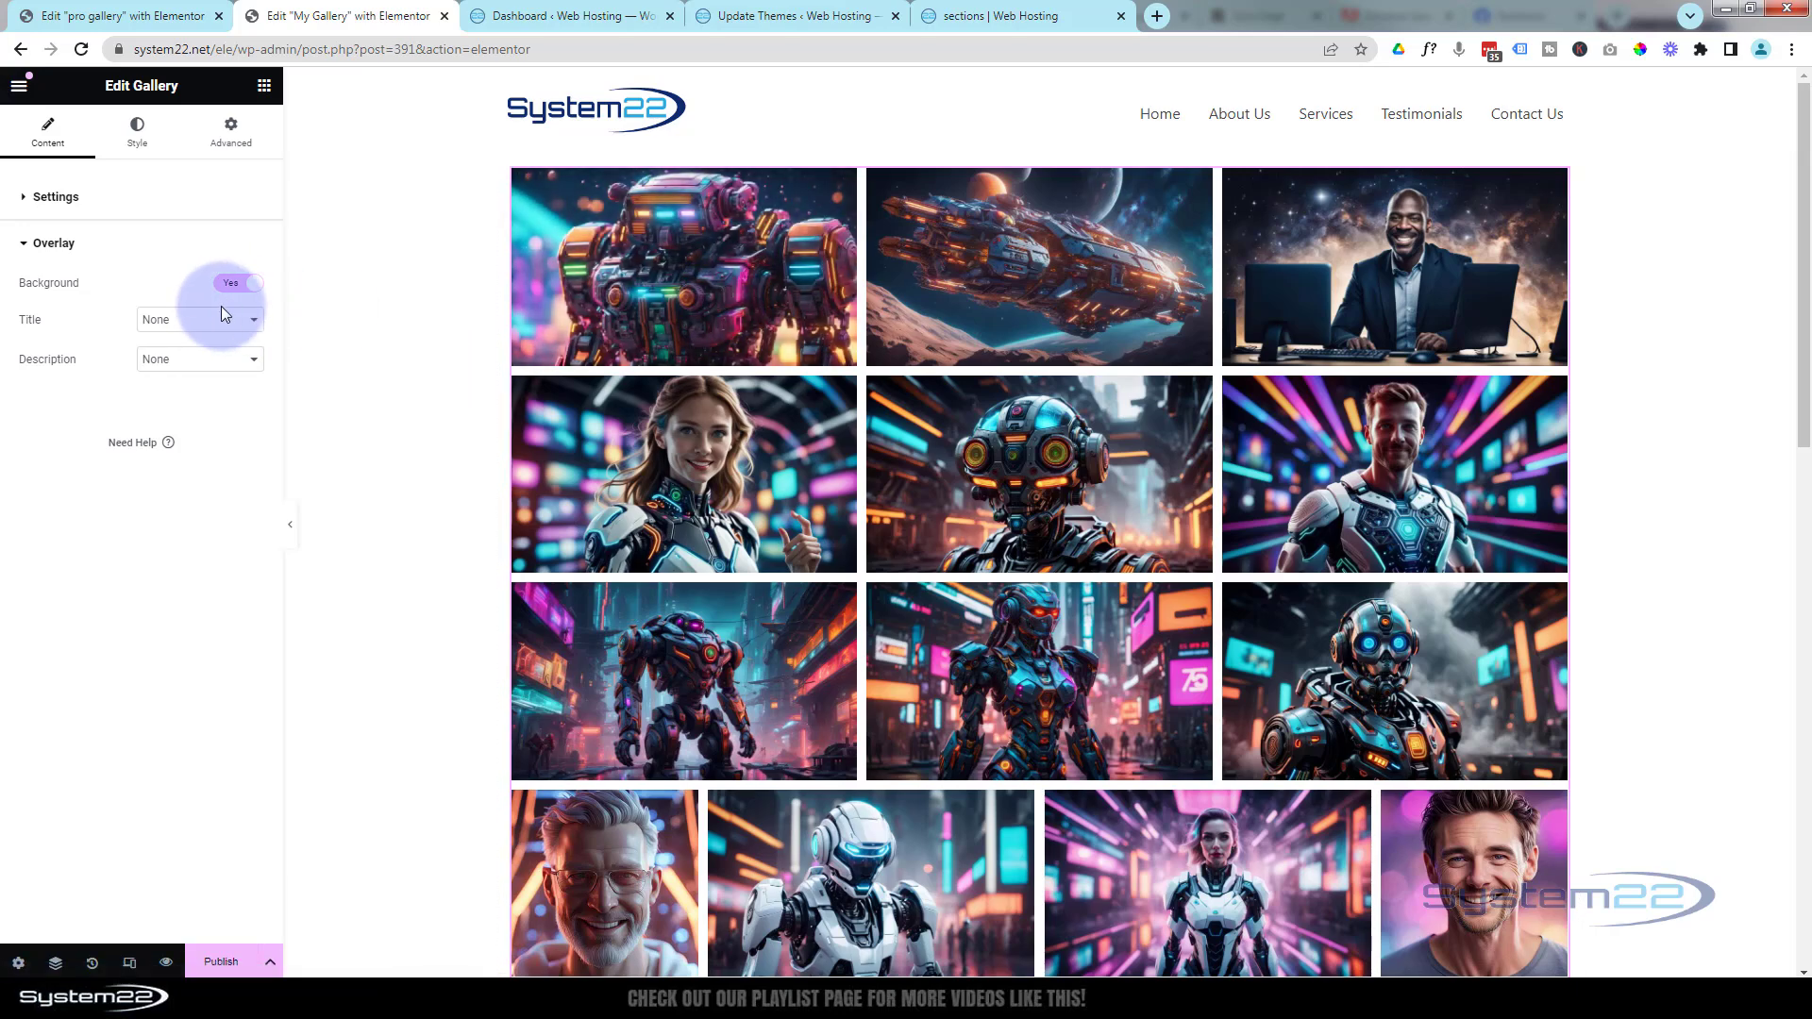
click(220, 326)
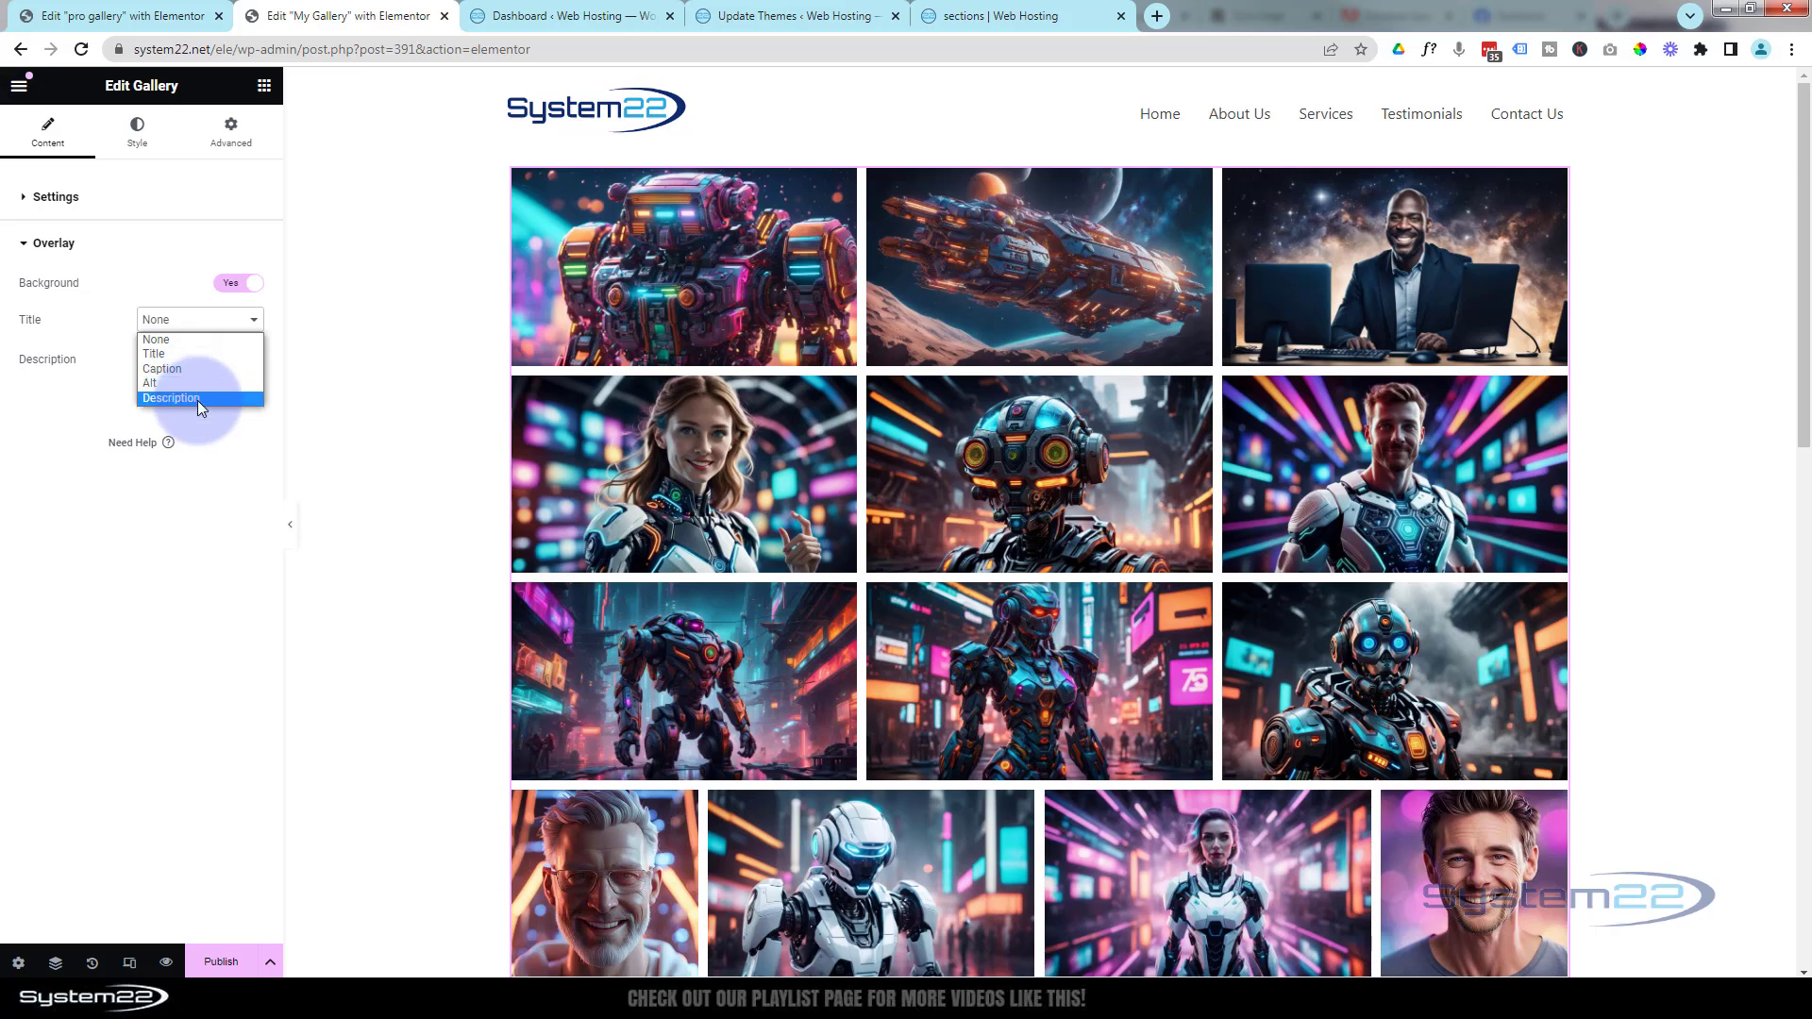
click(172, 355)
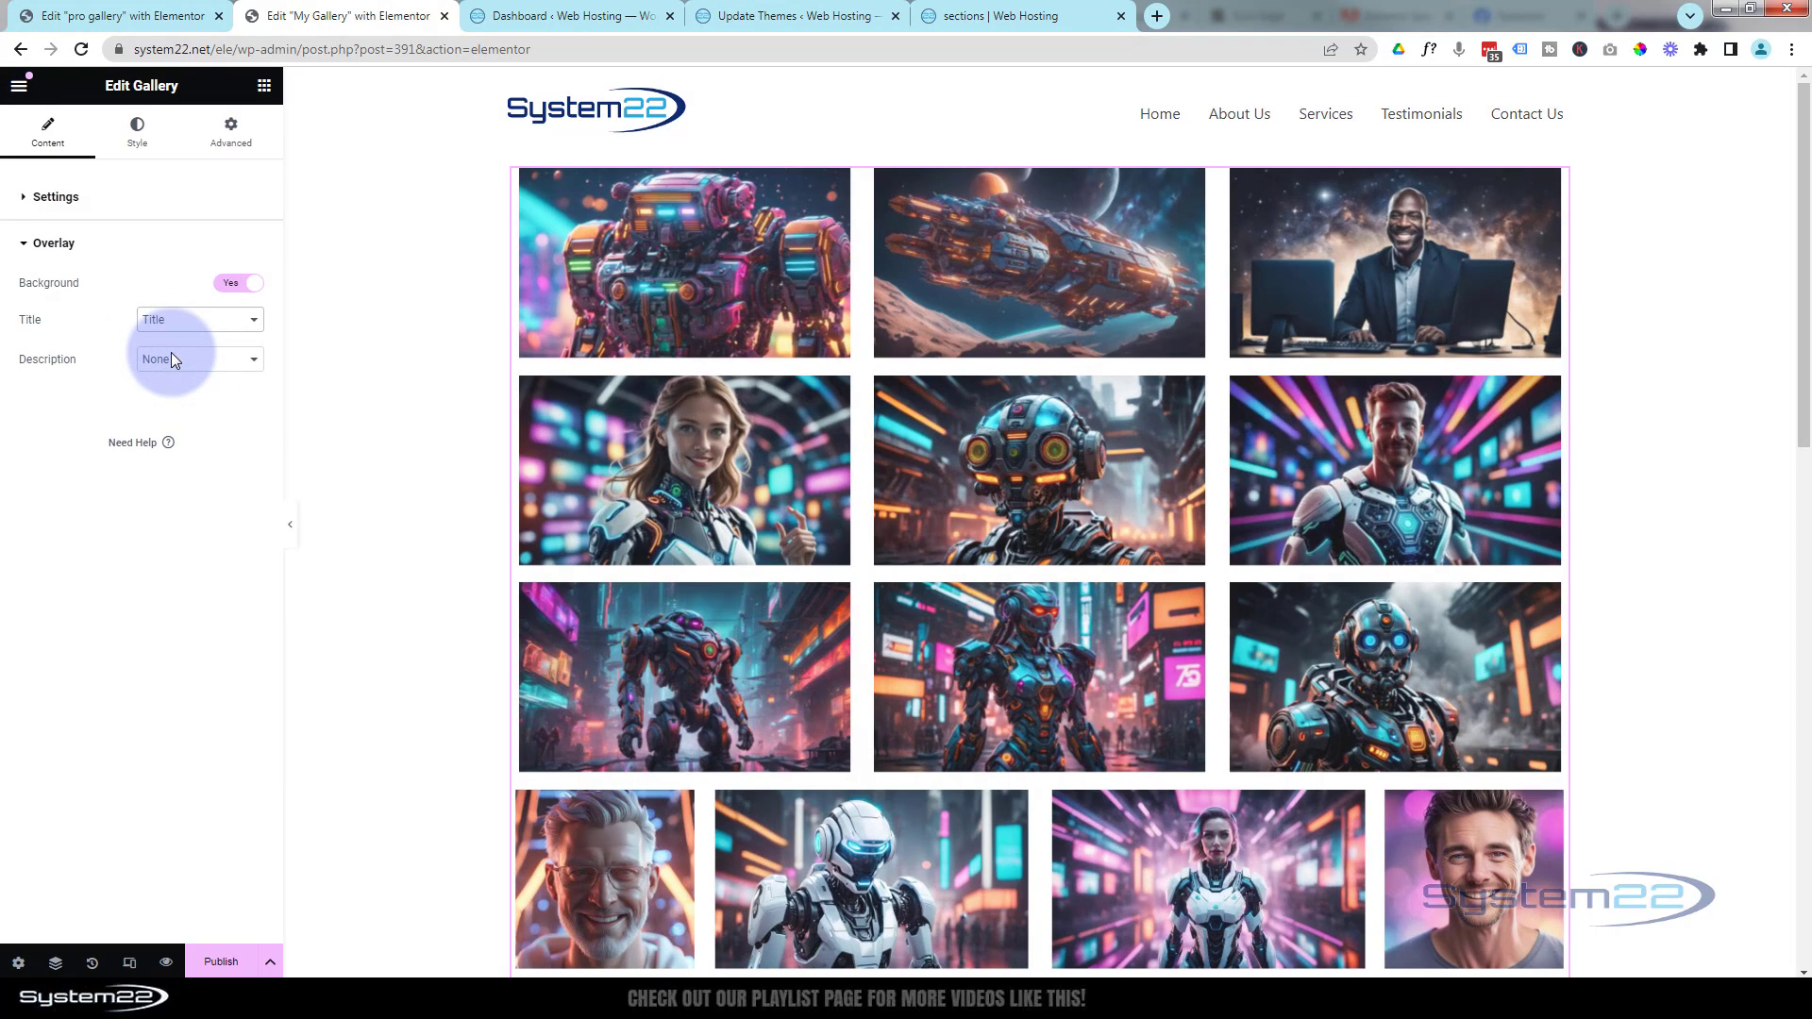
mouse_move(647, 283)
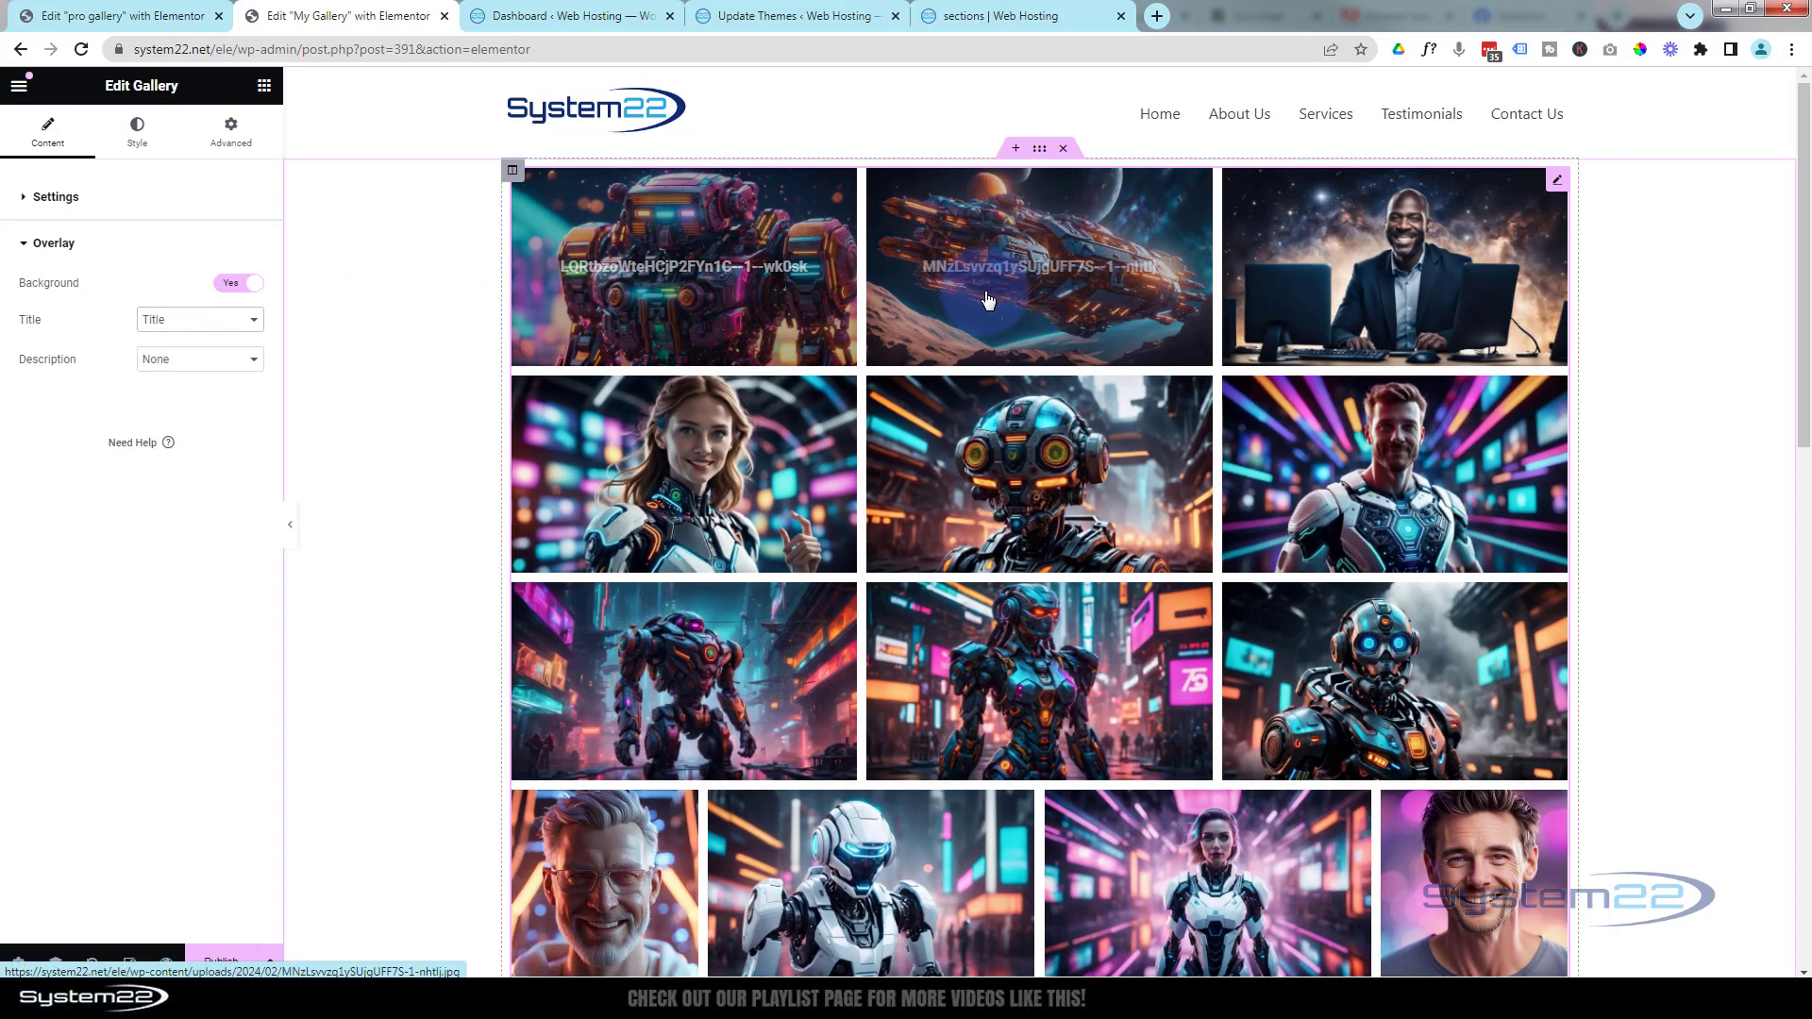
mouse_move(1419, 300)
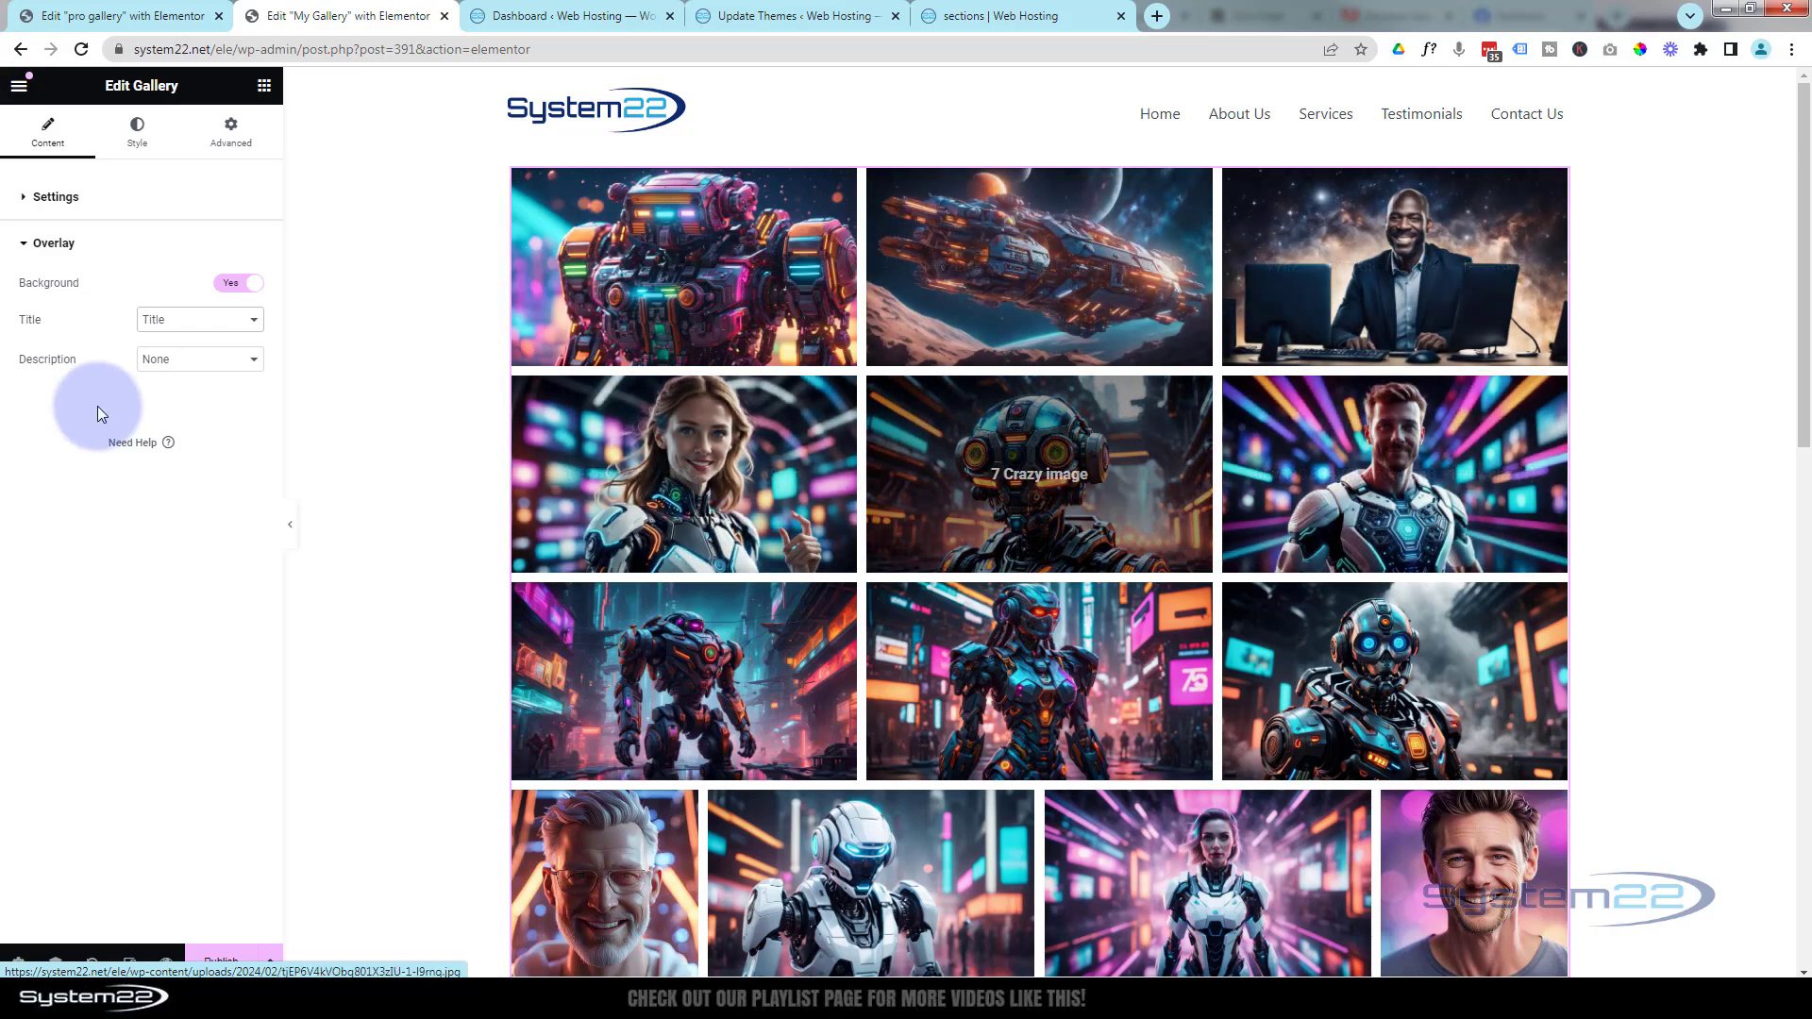
- Set the overlay Description to Caption, showing e.g. '7 Crazy image' with 'Caption 7'
click(190, 360)
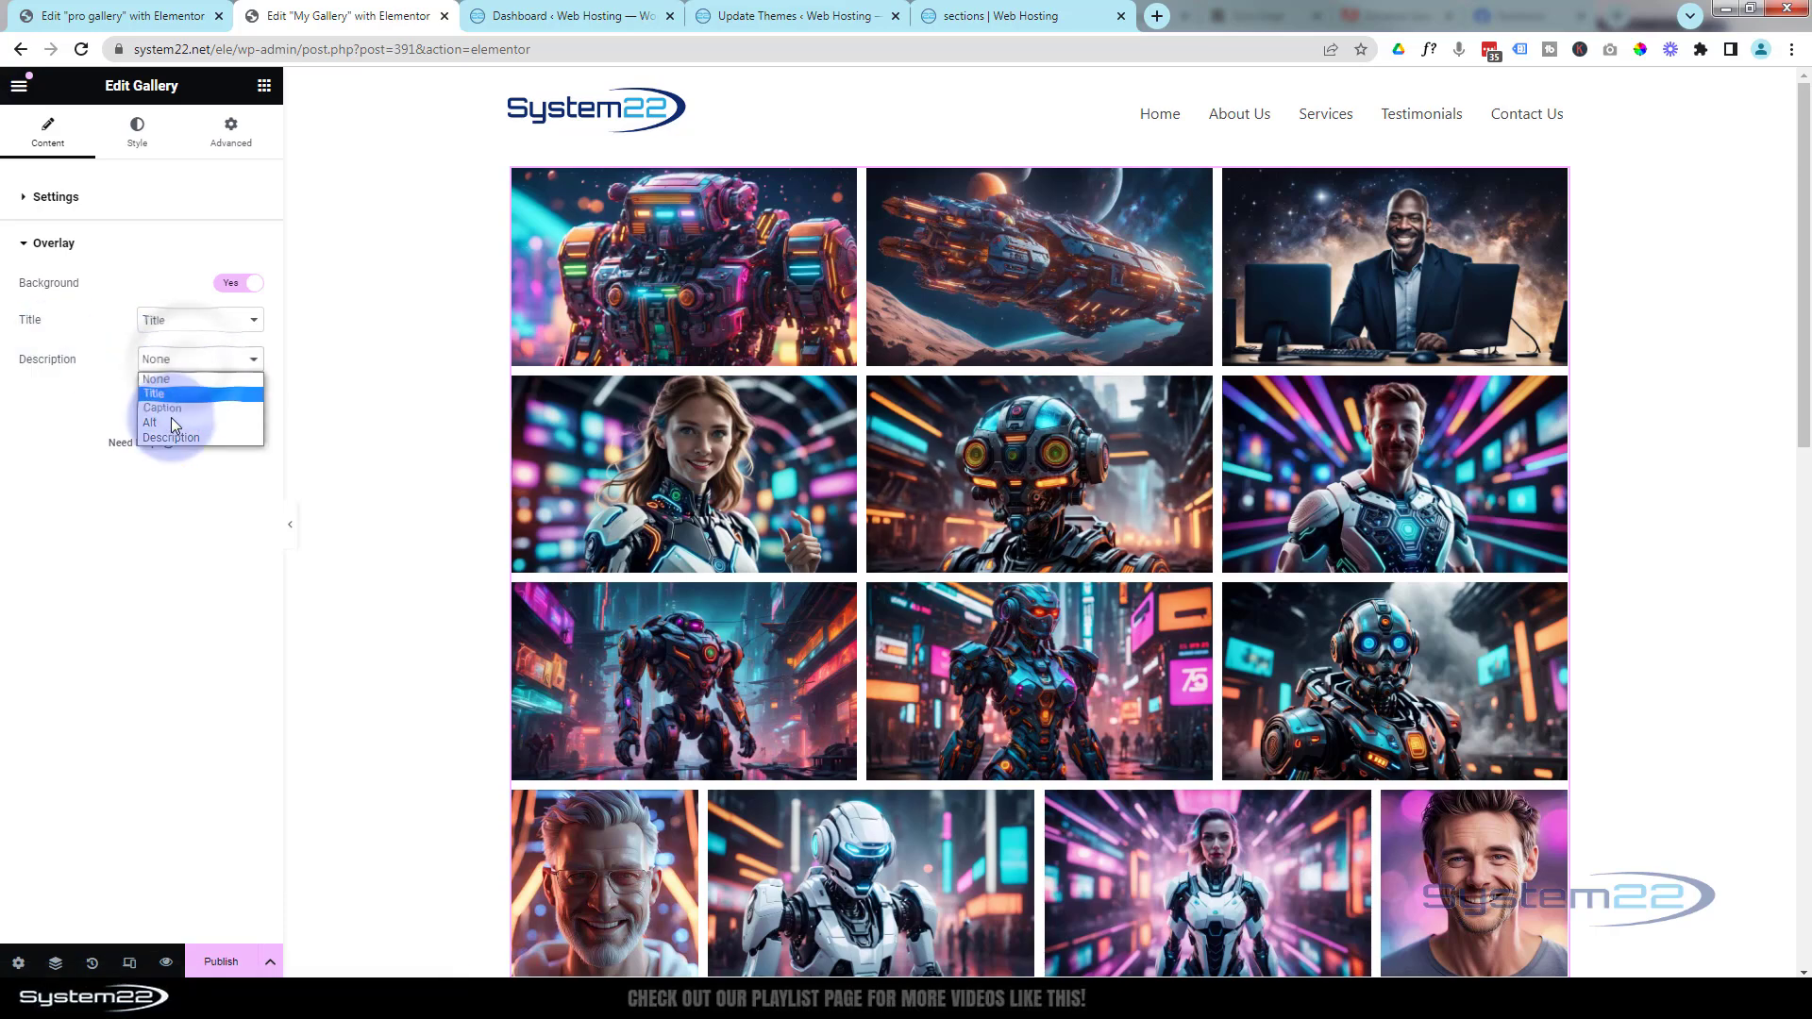
click(174, 408)
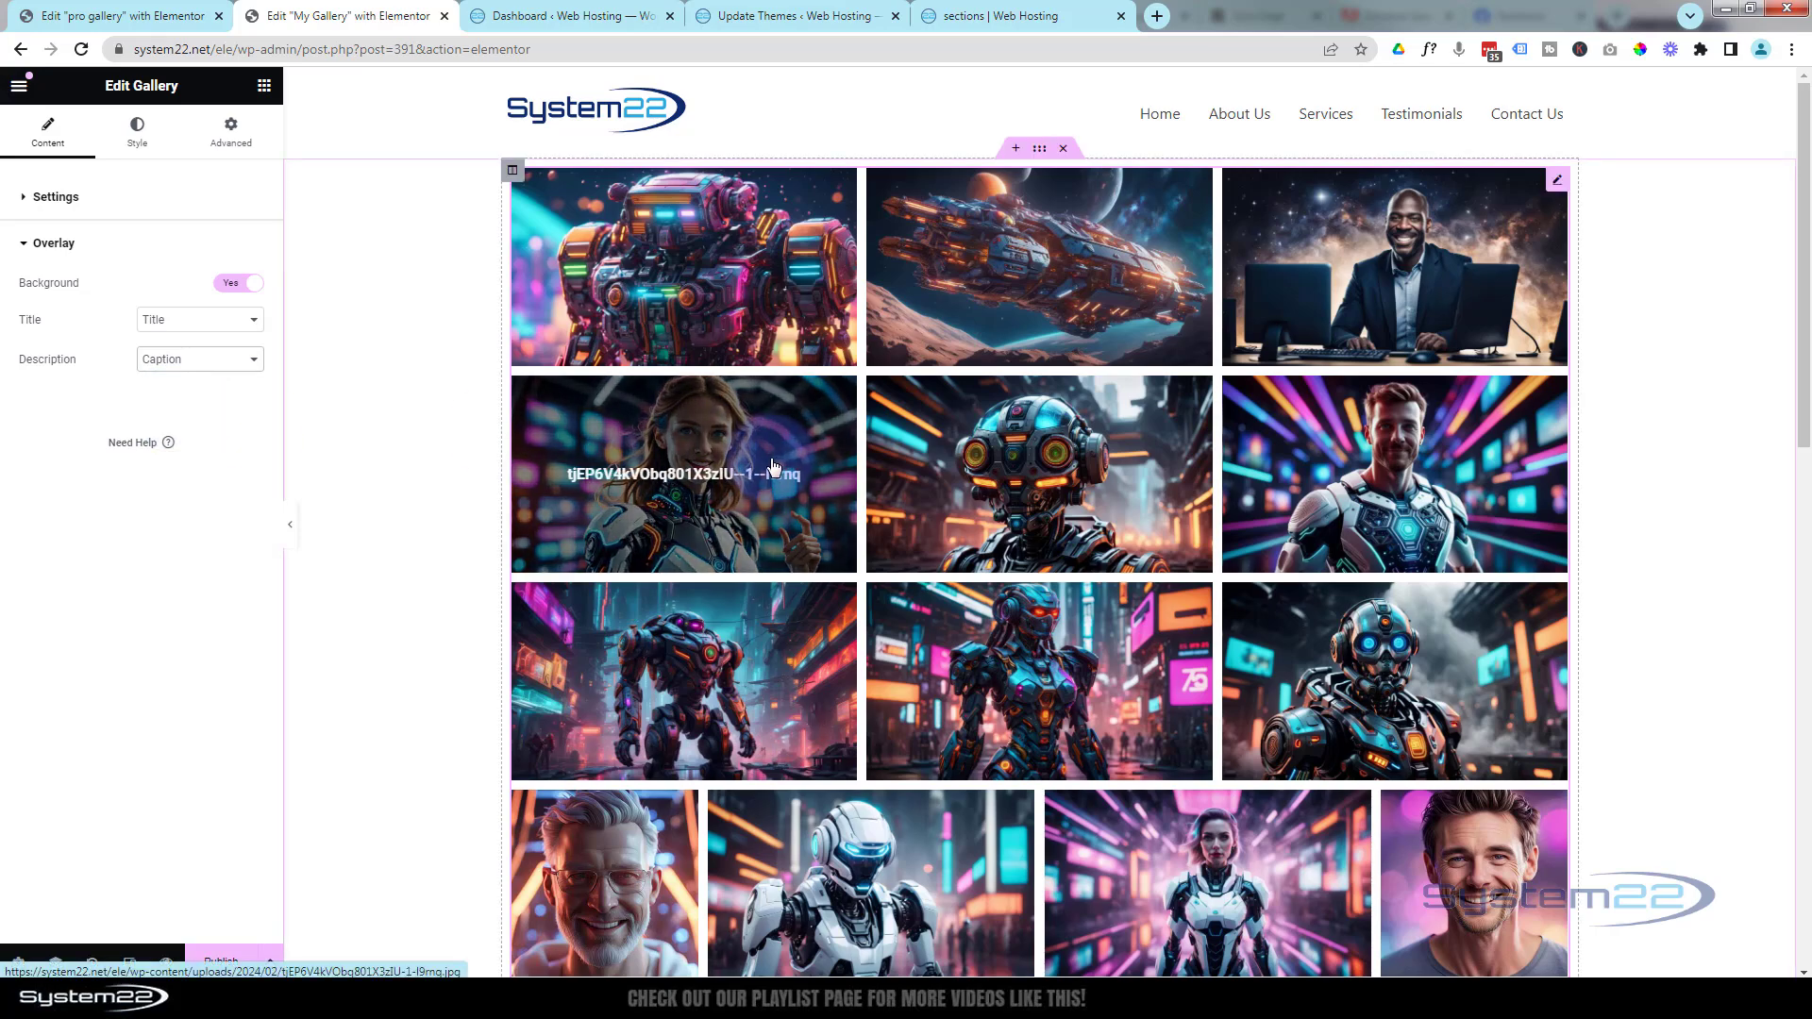
mouse_move(1024, 521)
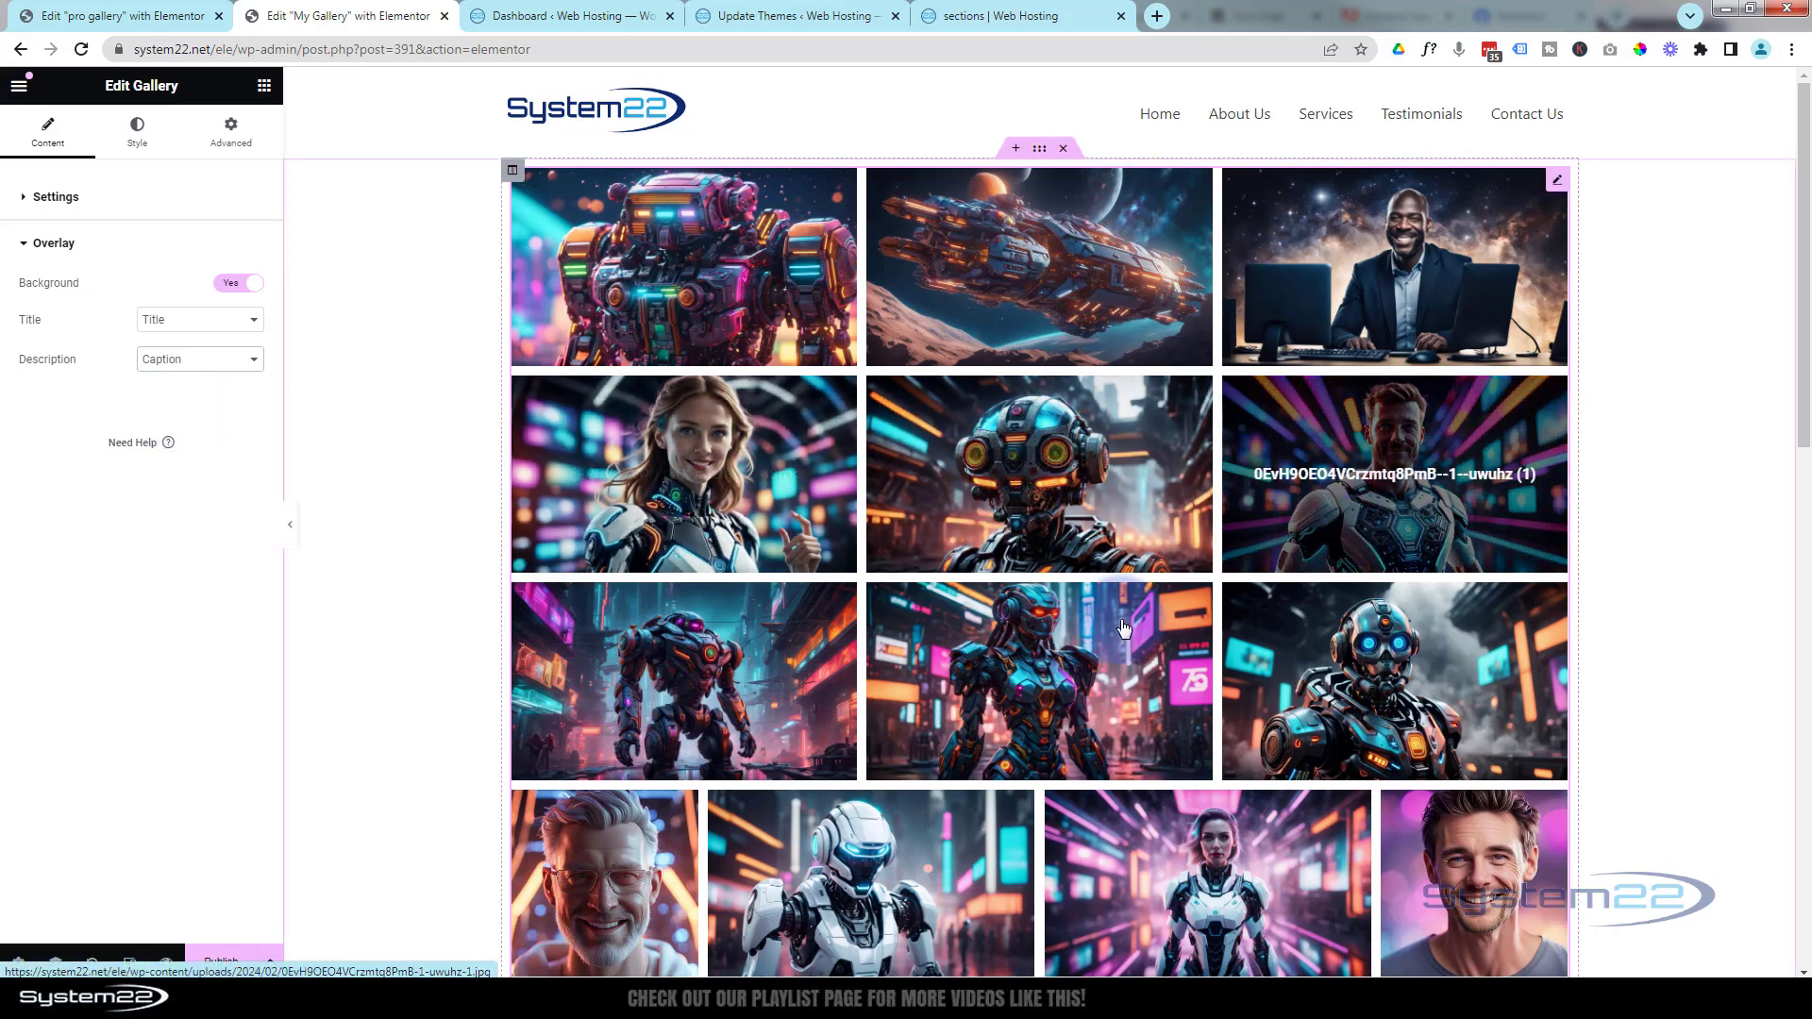
mouse_move(1067, 715)
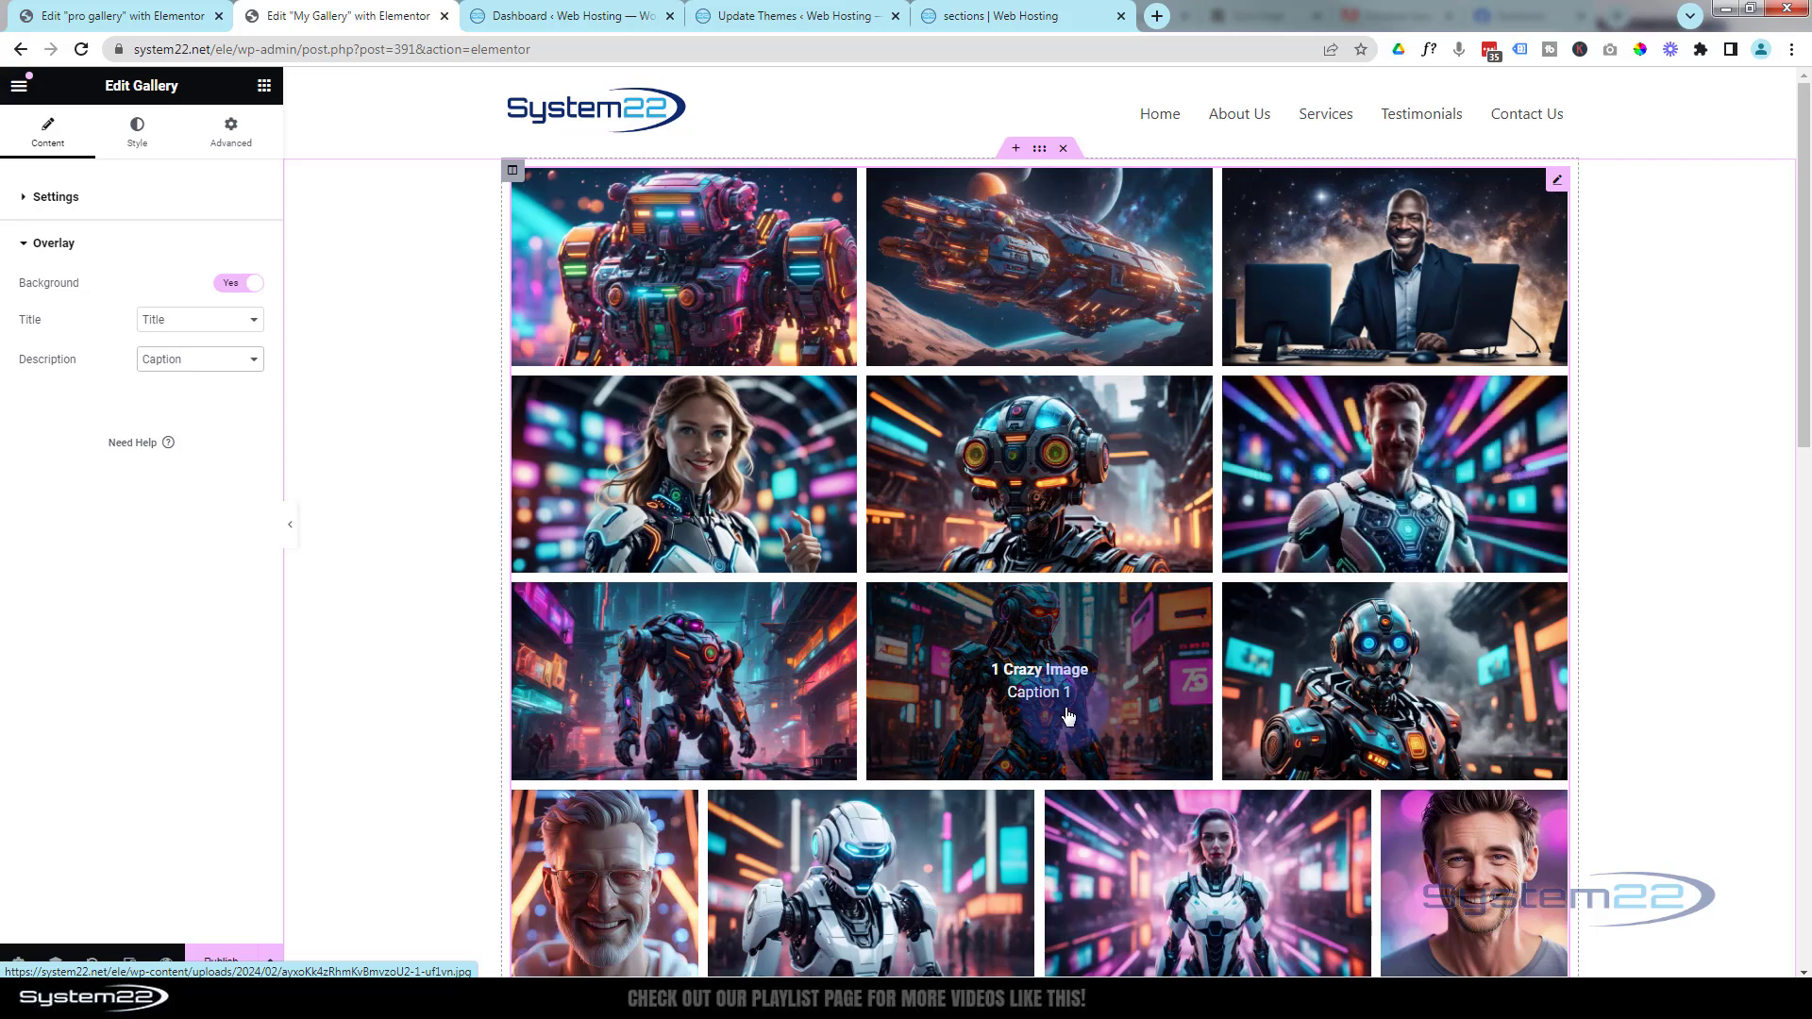
- Retitle the woman image 'Space Woman', caption it 'This is my caption', add a description, and re-insert
click(26, 200)
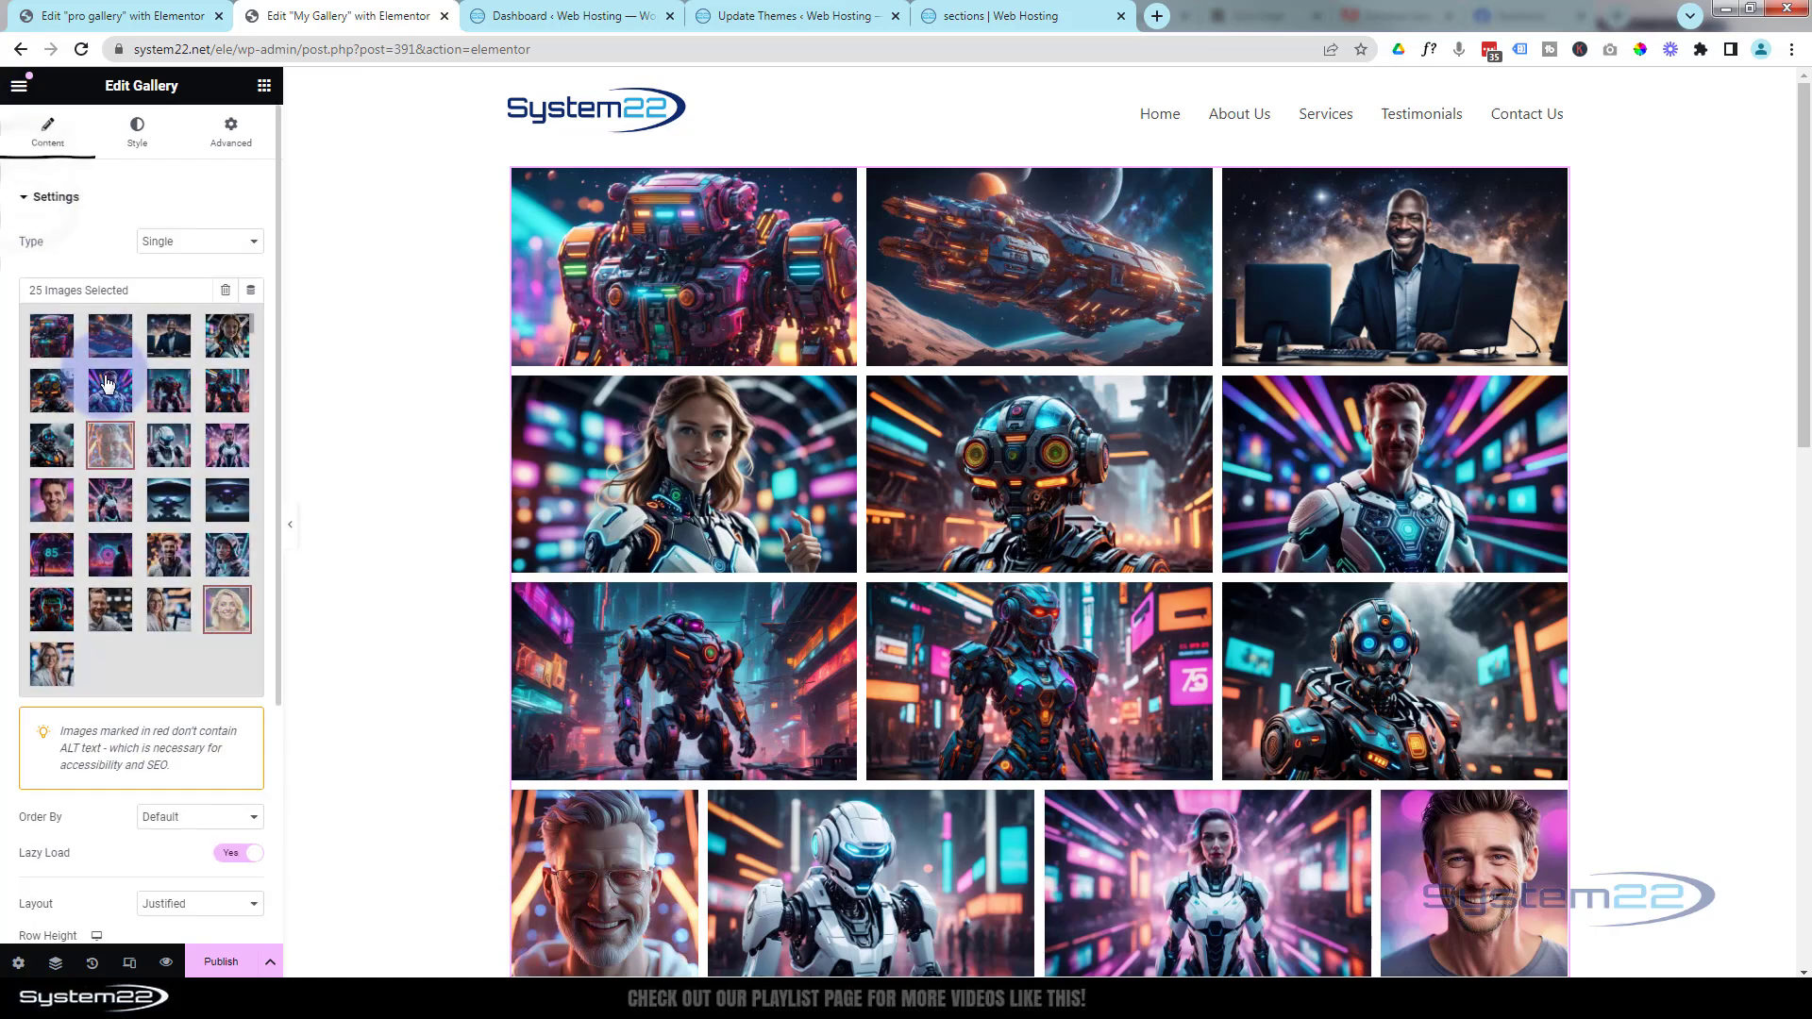
click(106, 347)
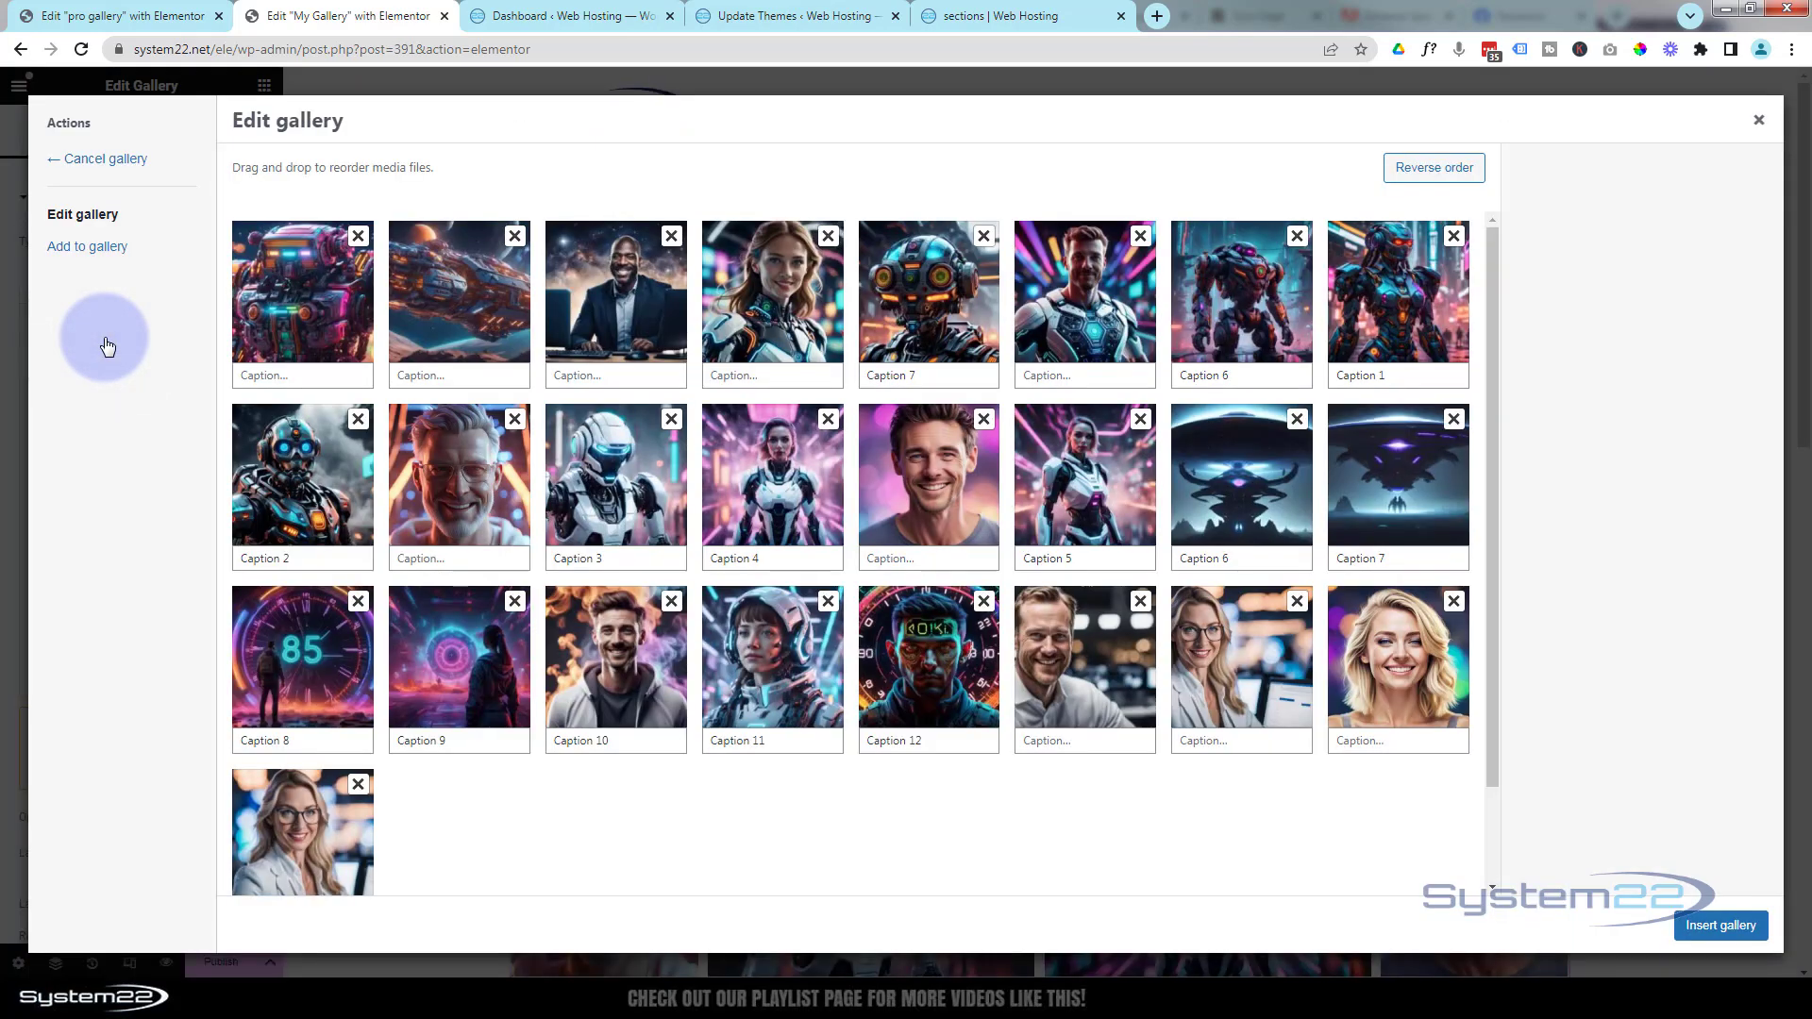
click(777, 311)
click(1575, 442)
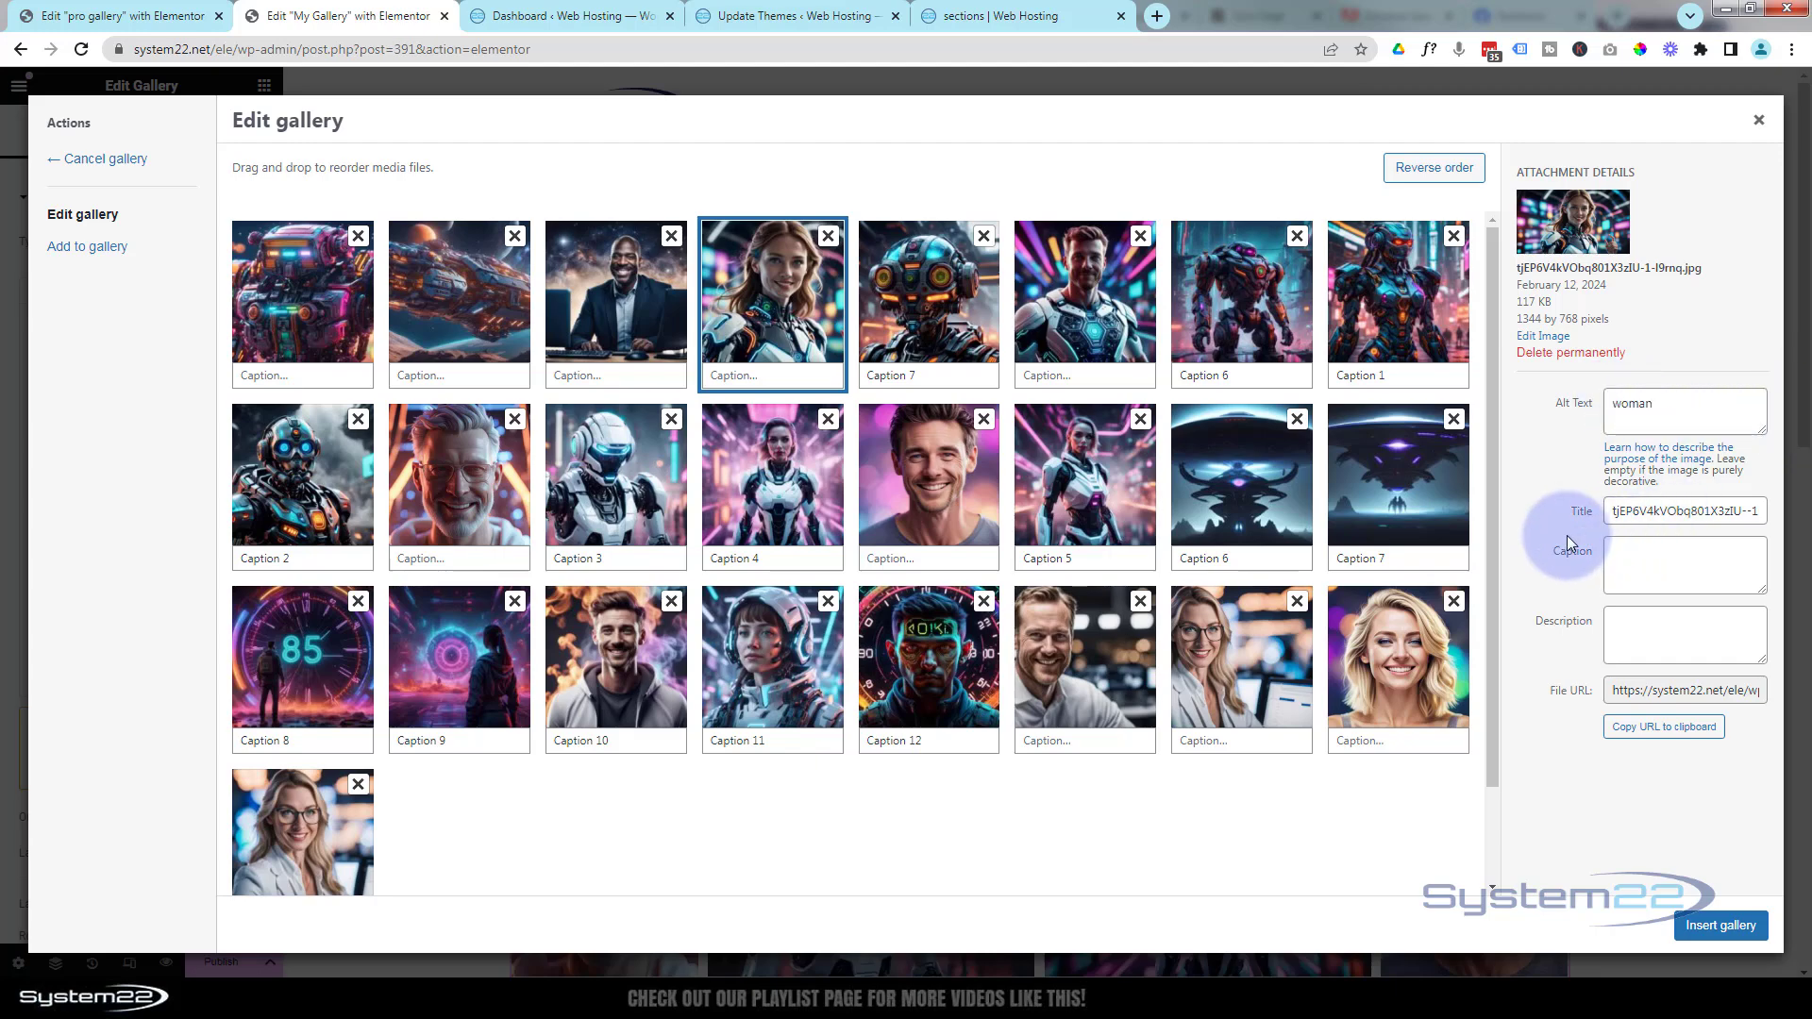
drag(1609, 516, 1740, 515)
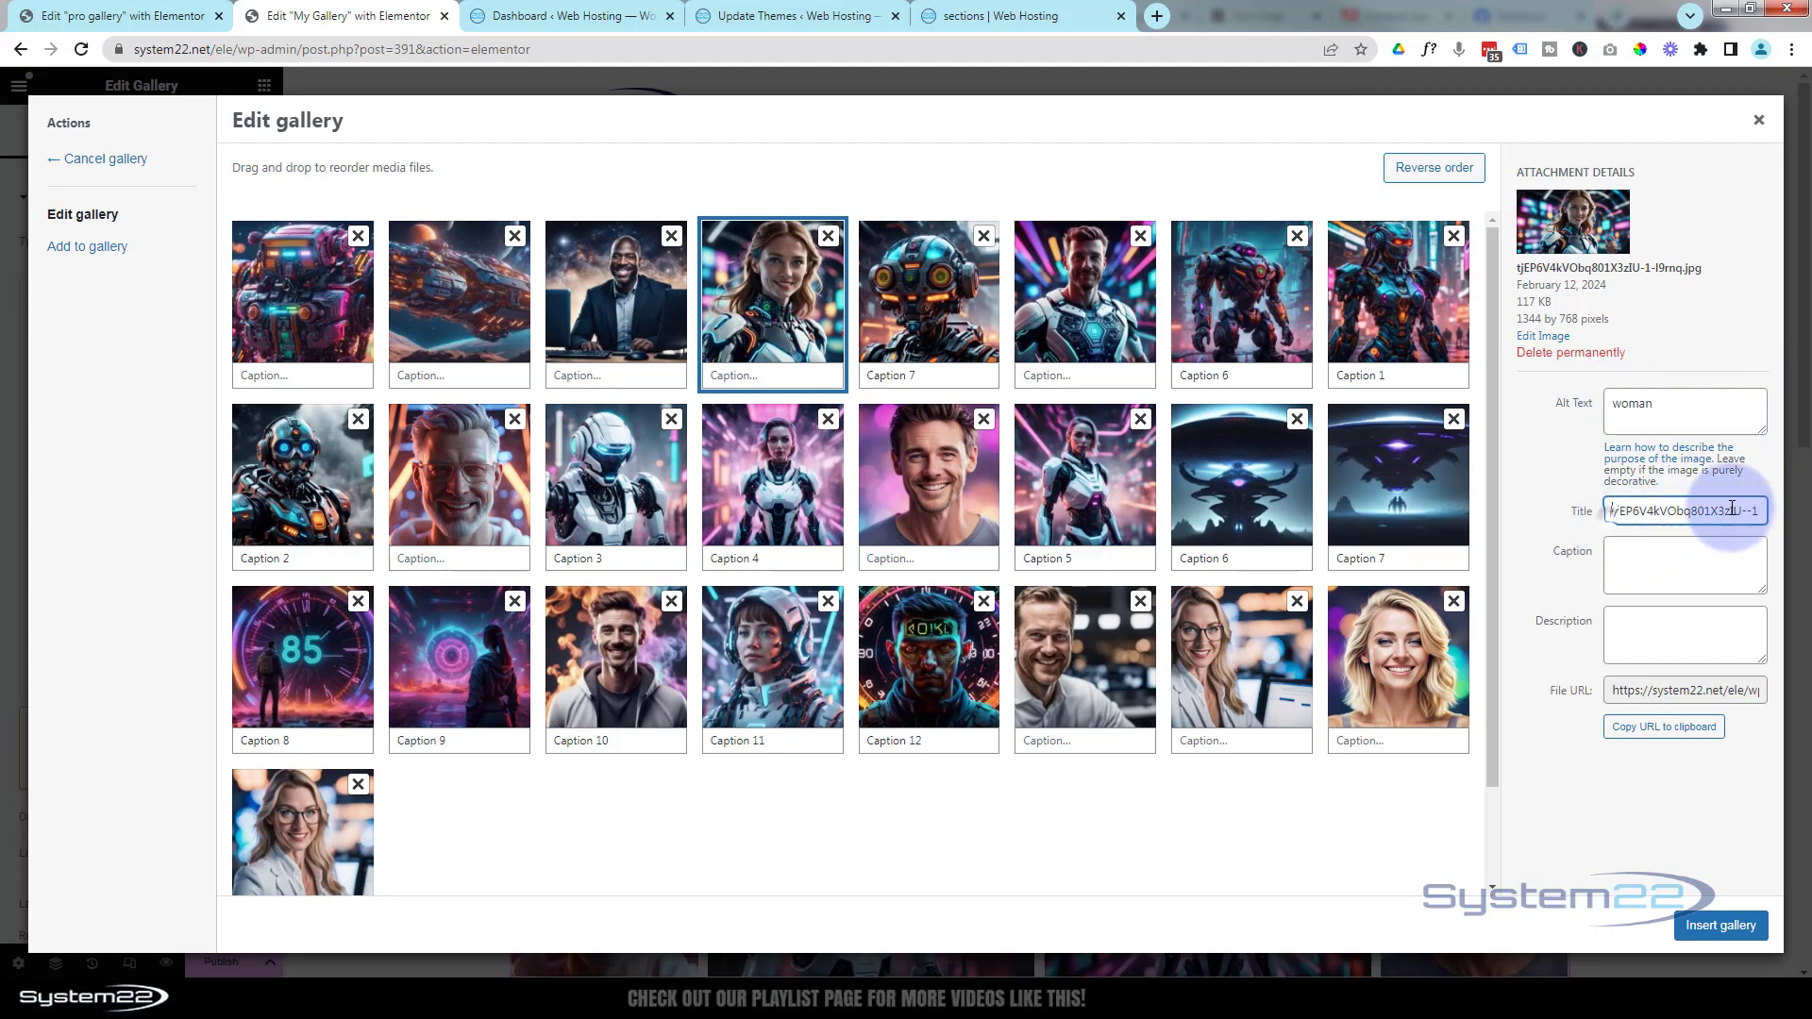
text(Space Woman)
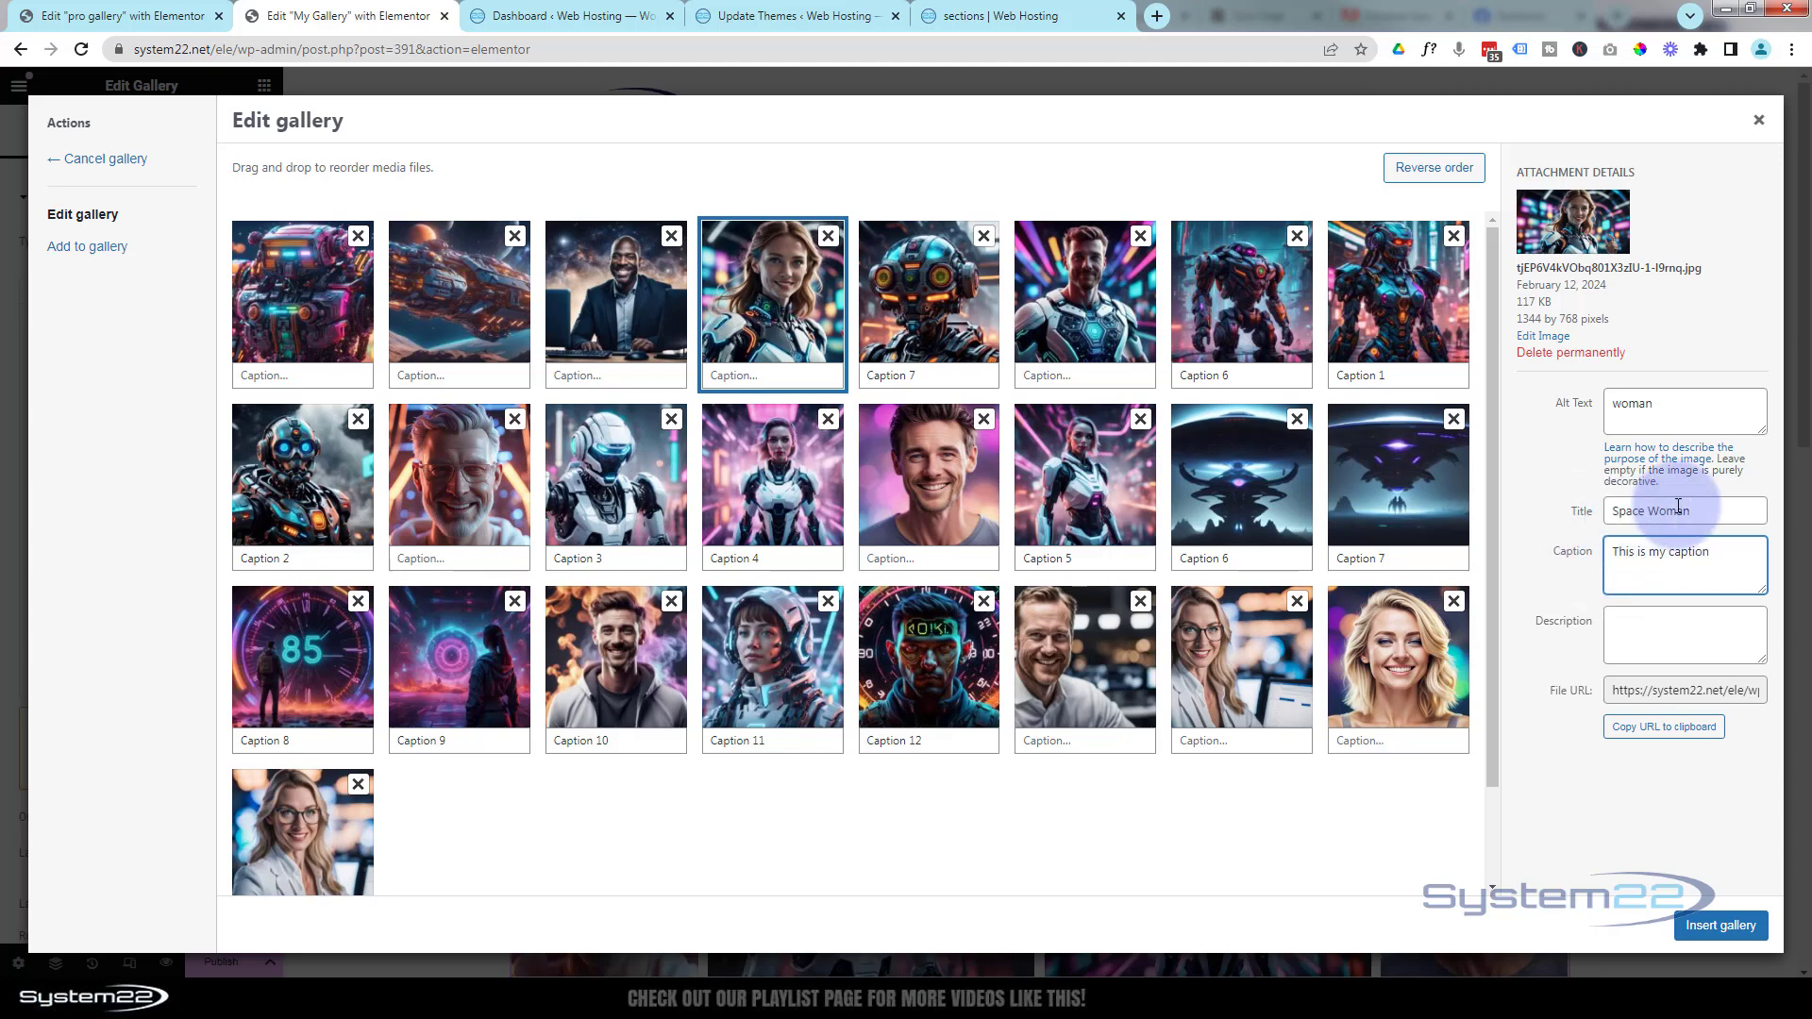
click(1653, 618)
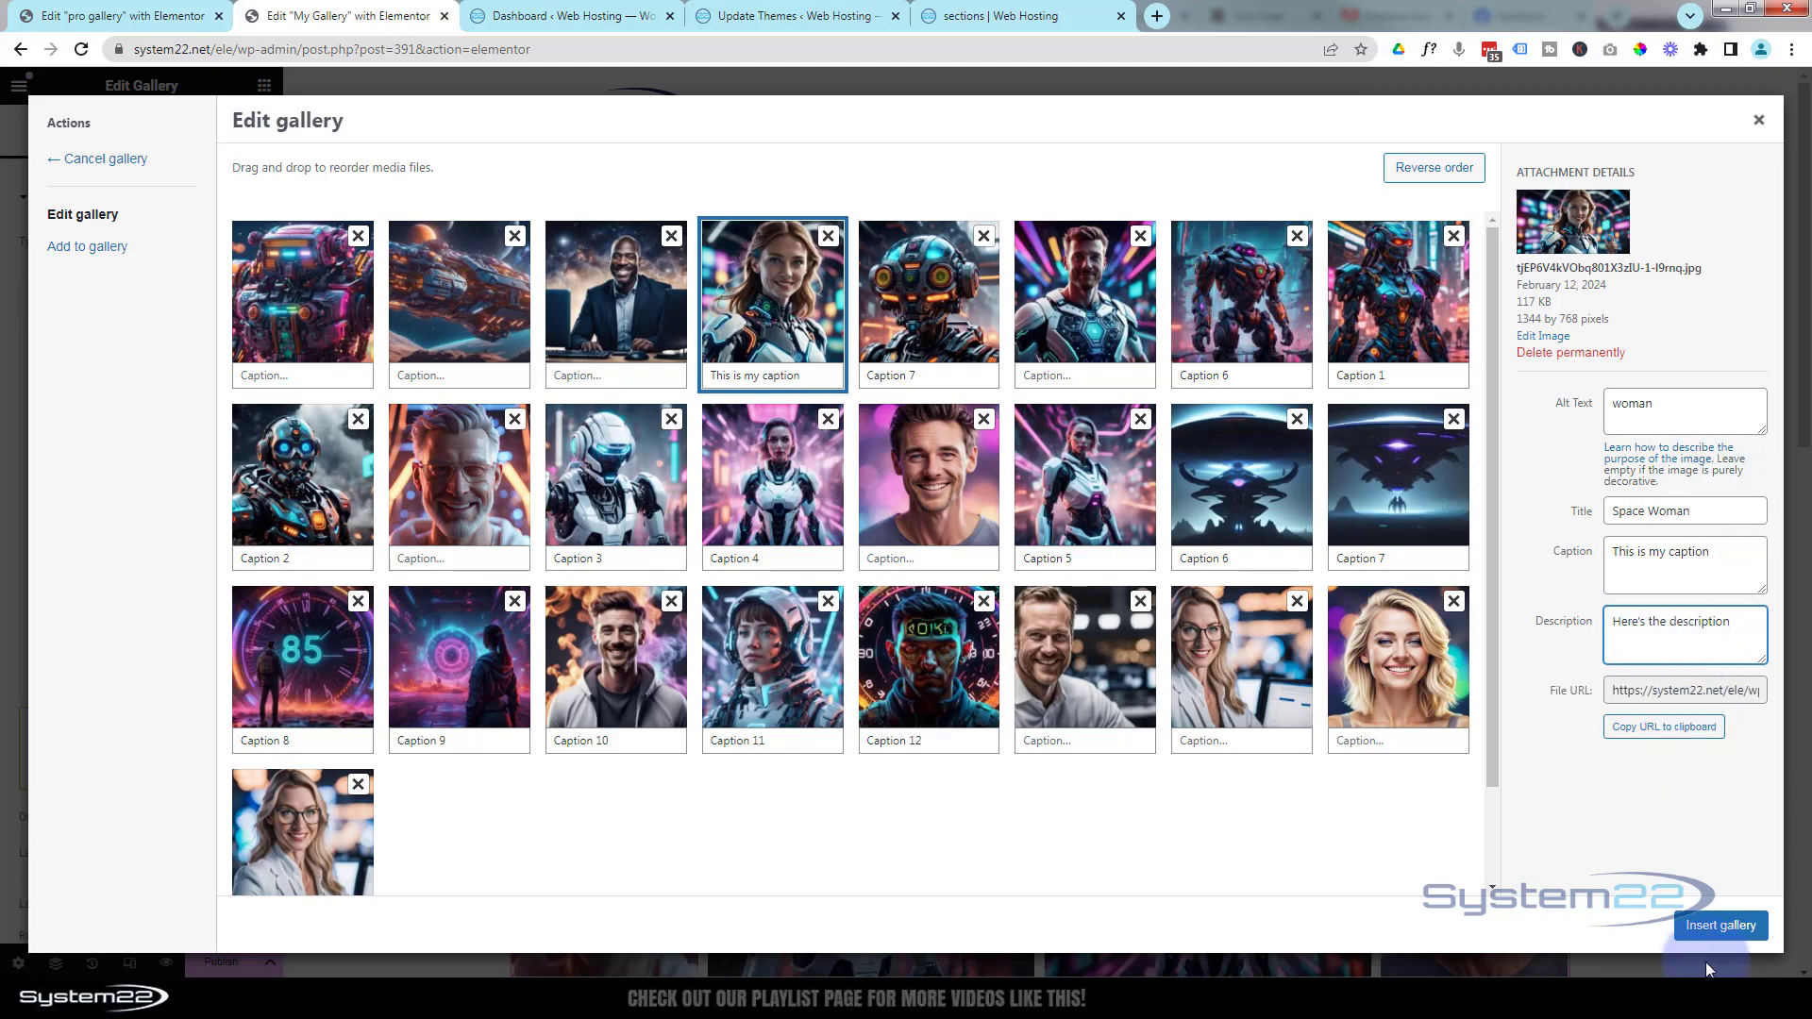
click(1710, 928)
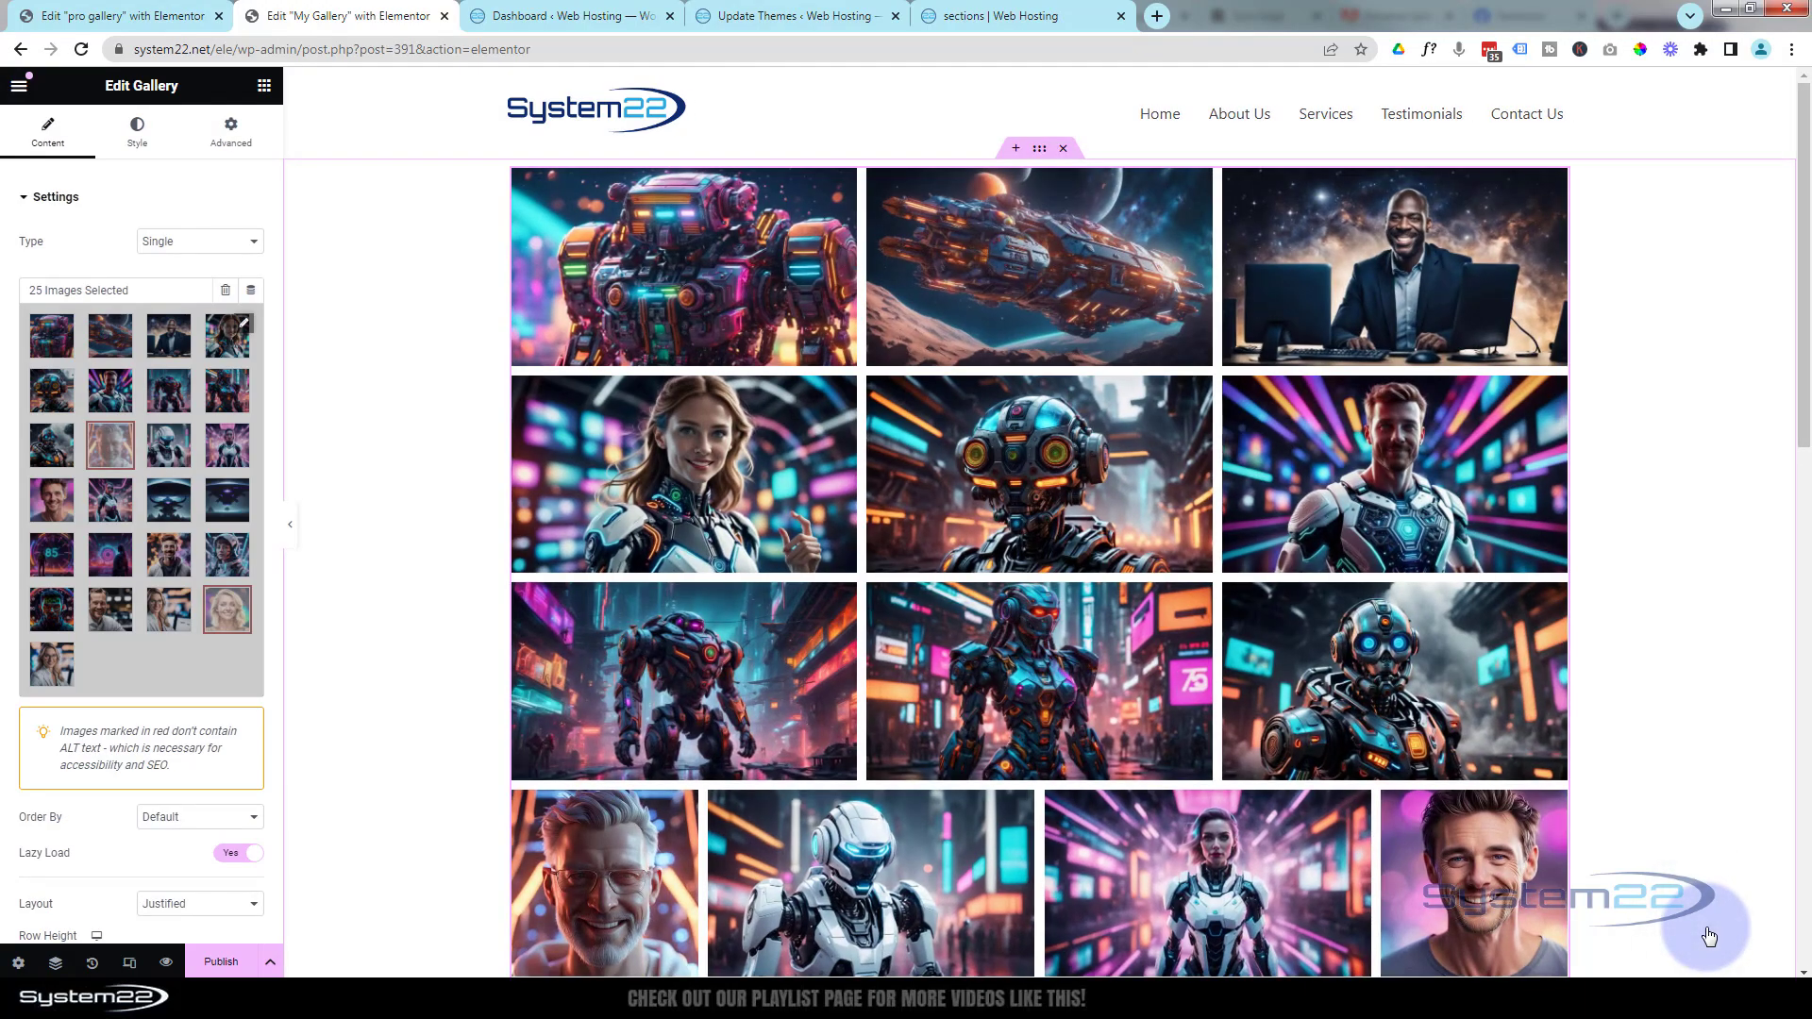
- Set the overlay Description dropdown to Description, so the woman shows 'Here's the description'
mouse_move(679, 507)
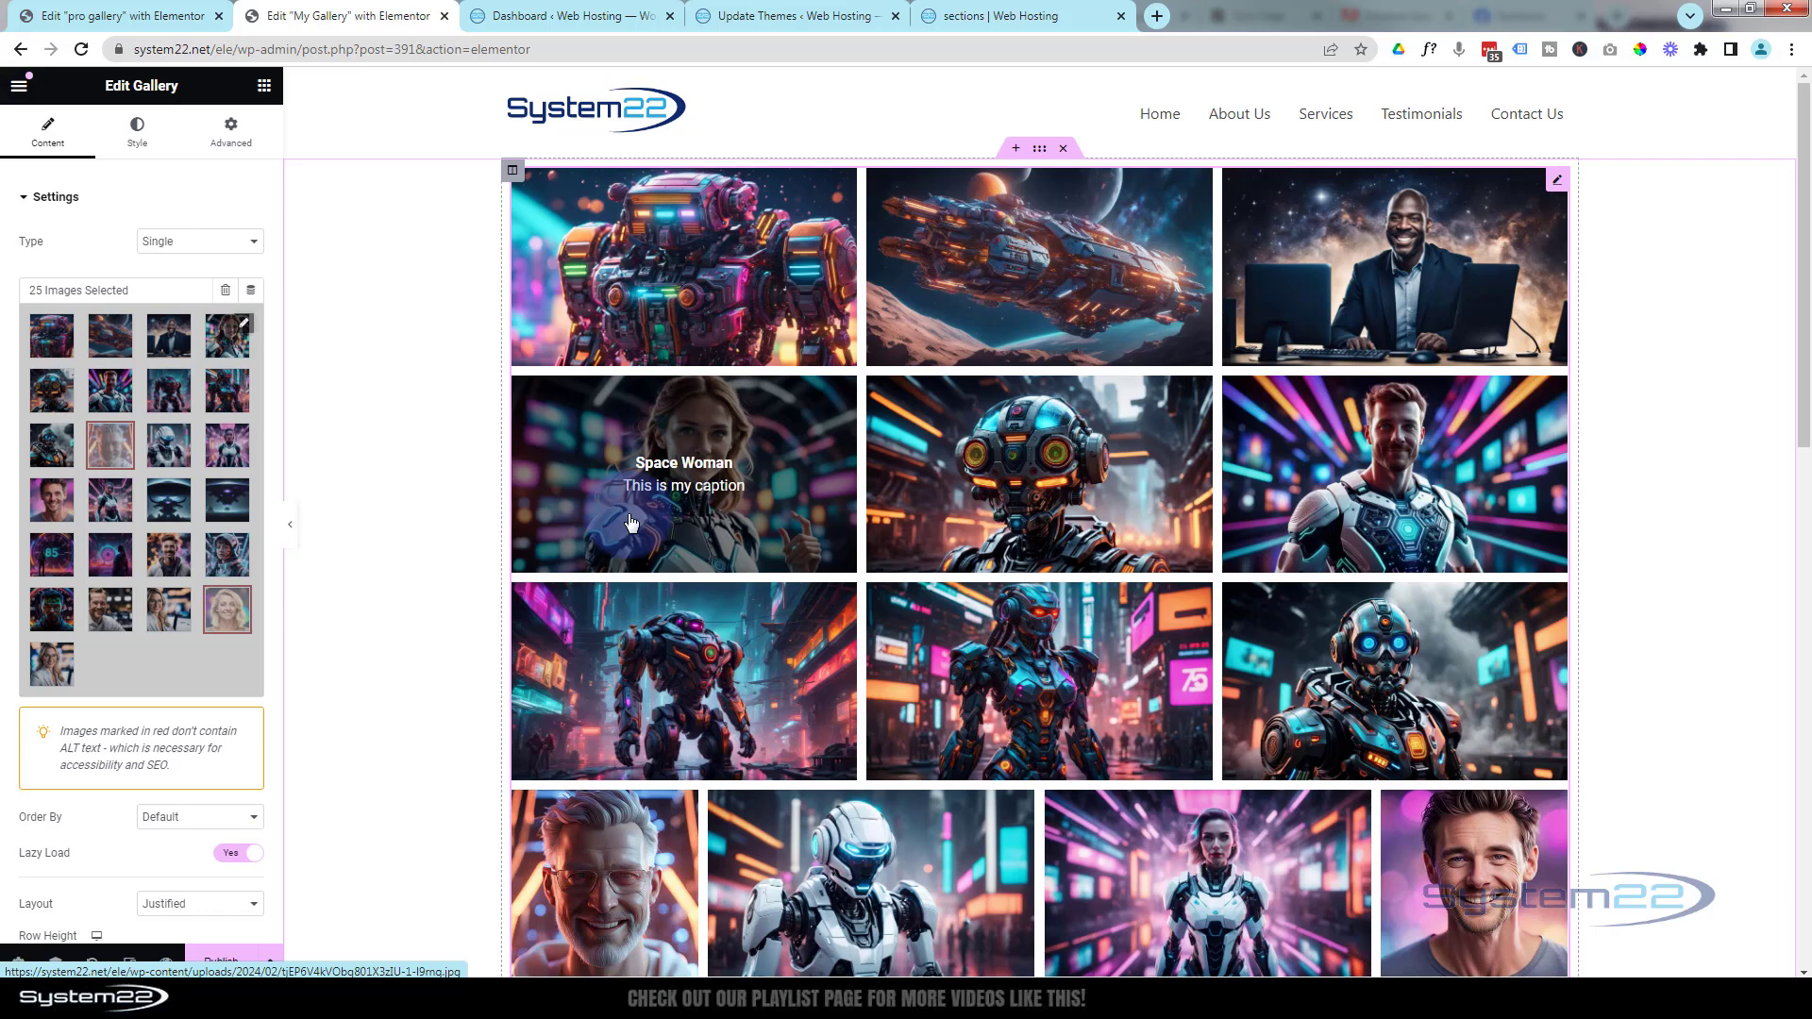
scroll(100, 625, down, 5)
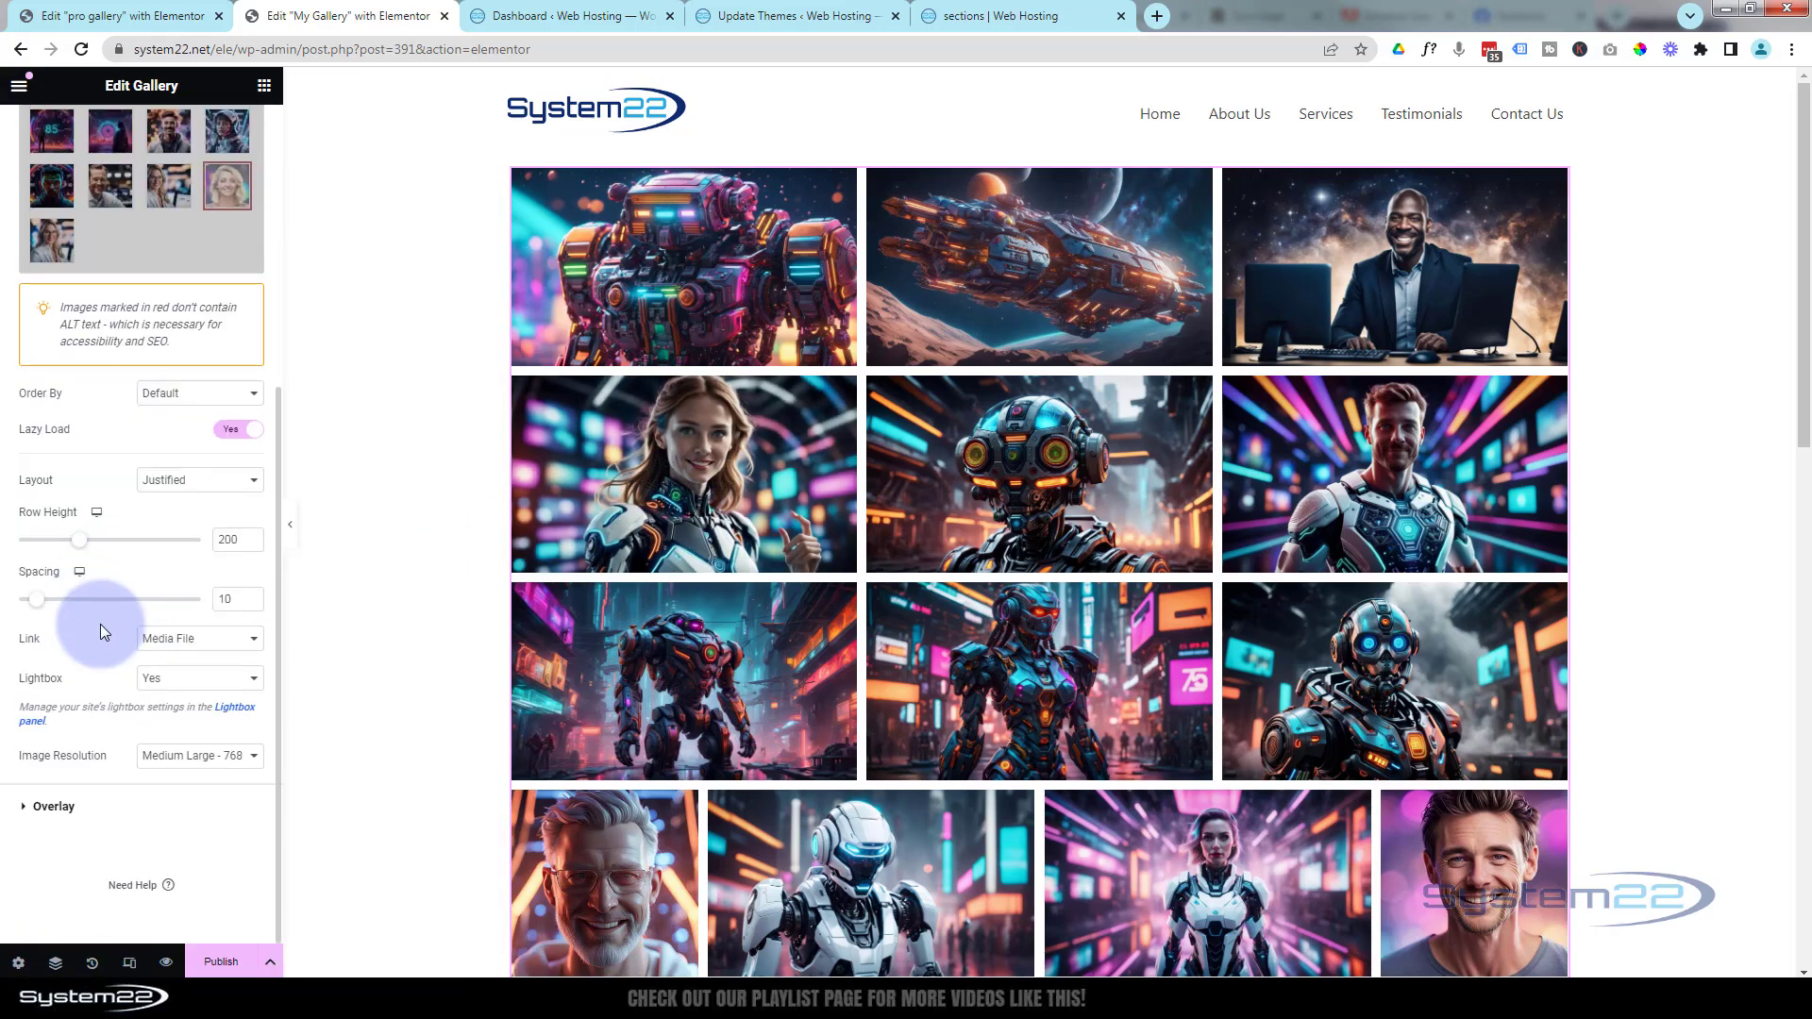
click(49, 807)
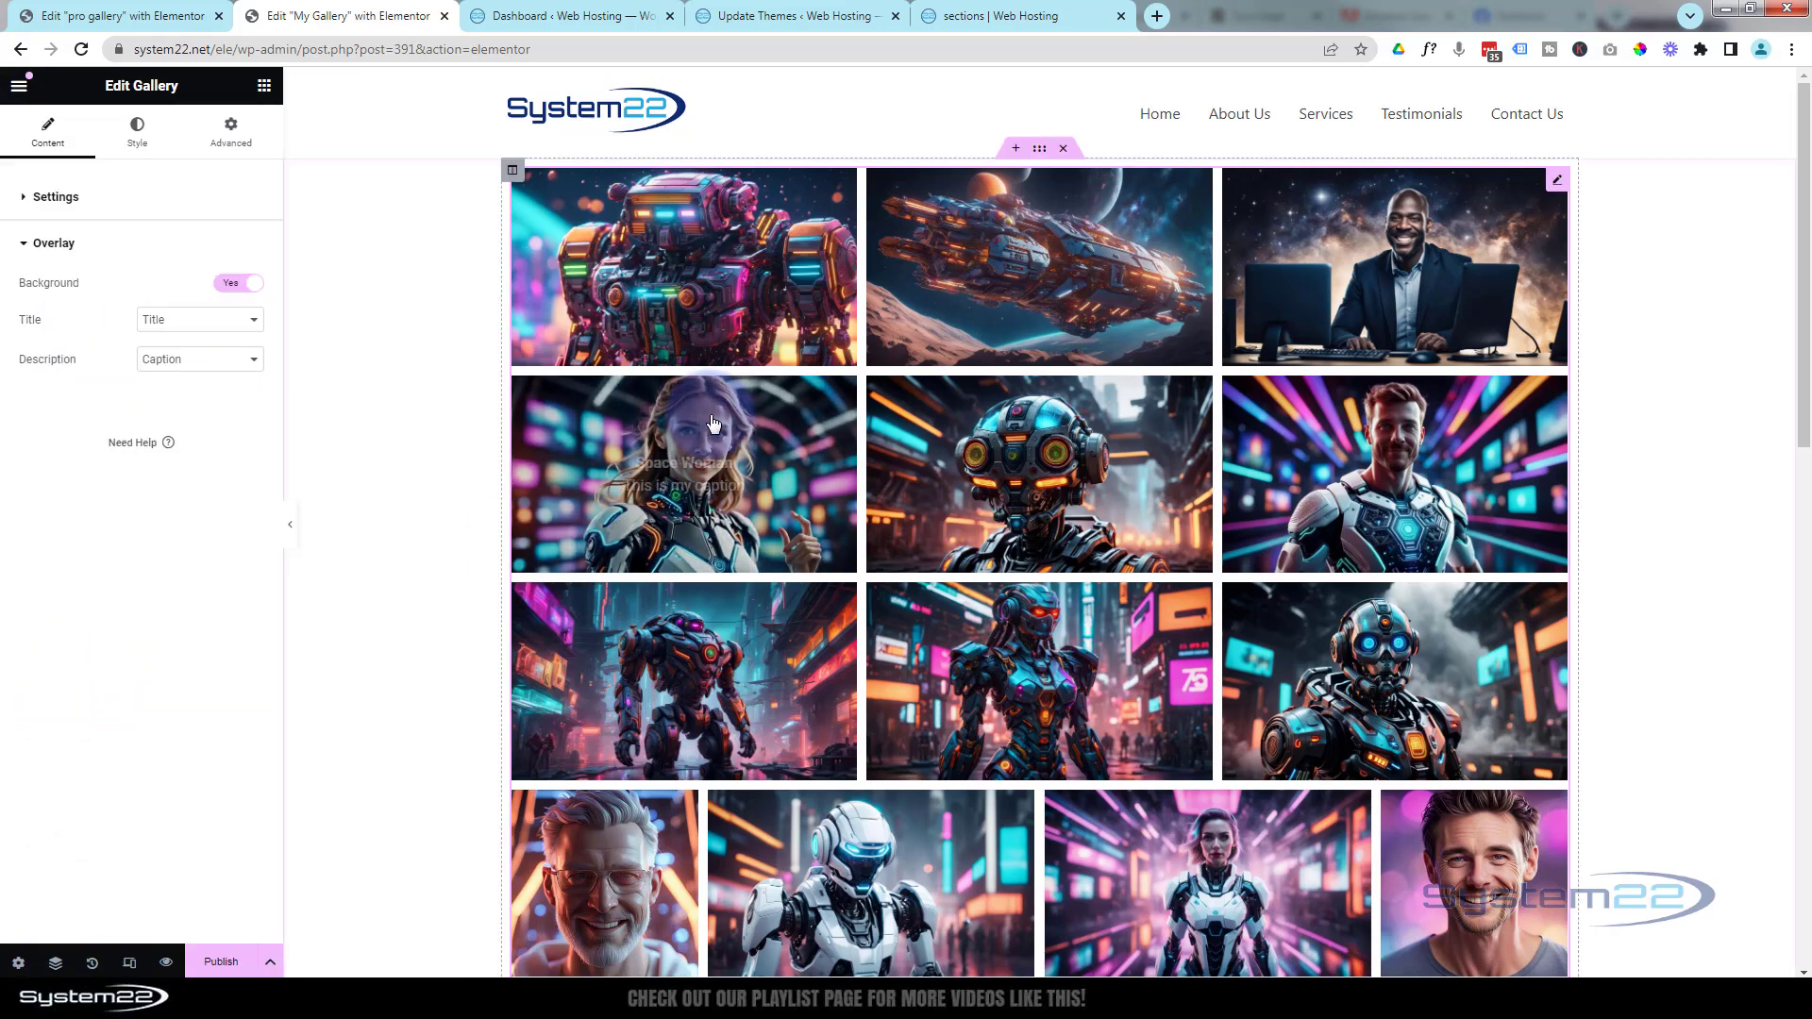
click(200, 362)
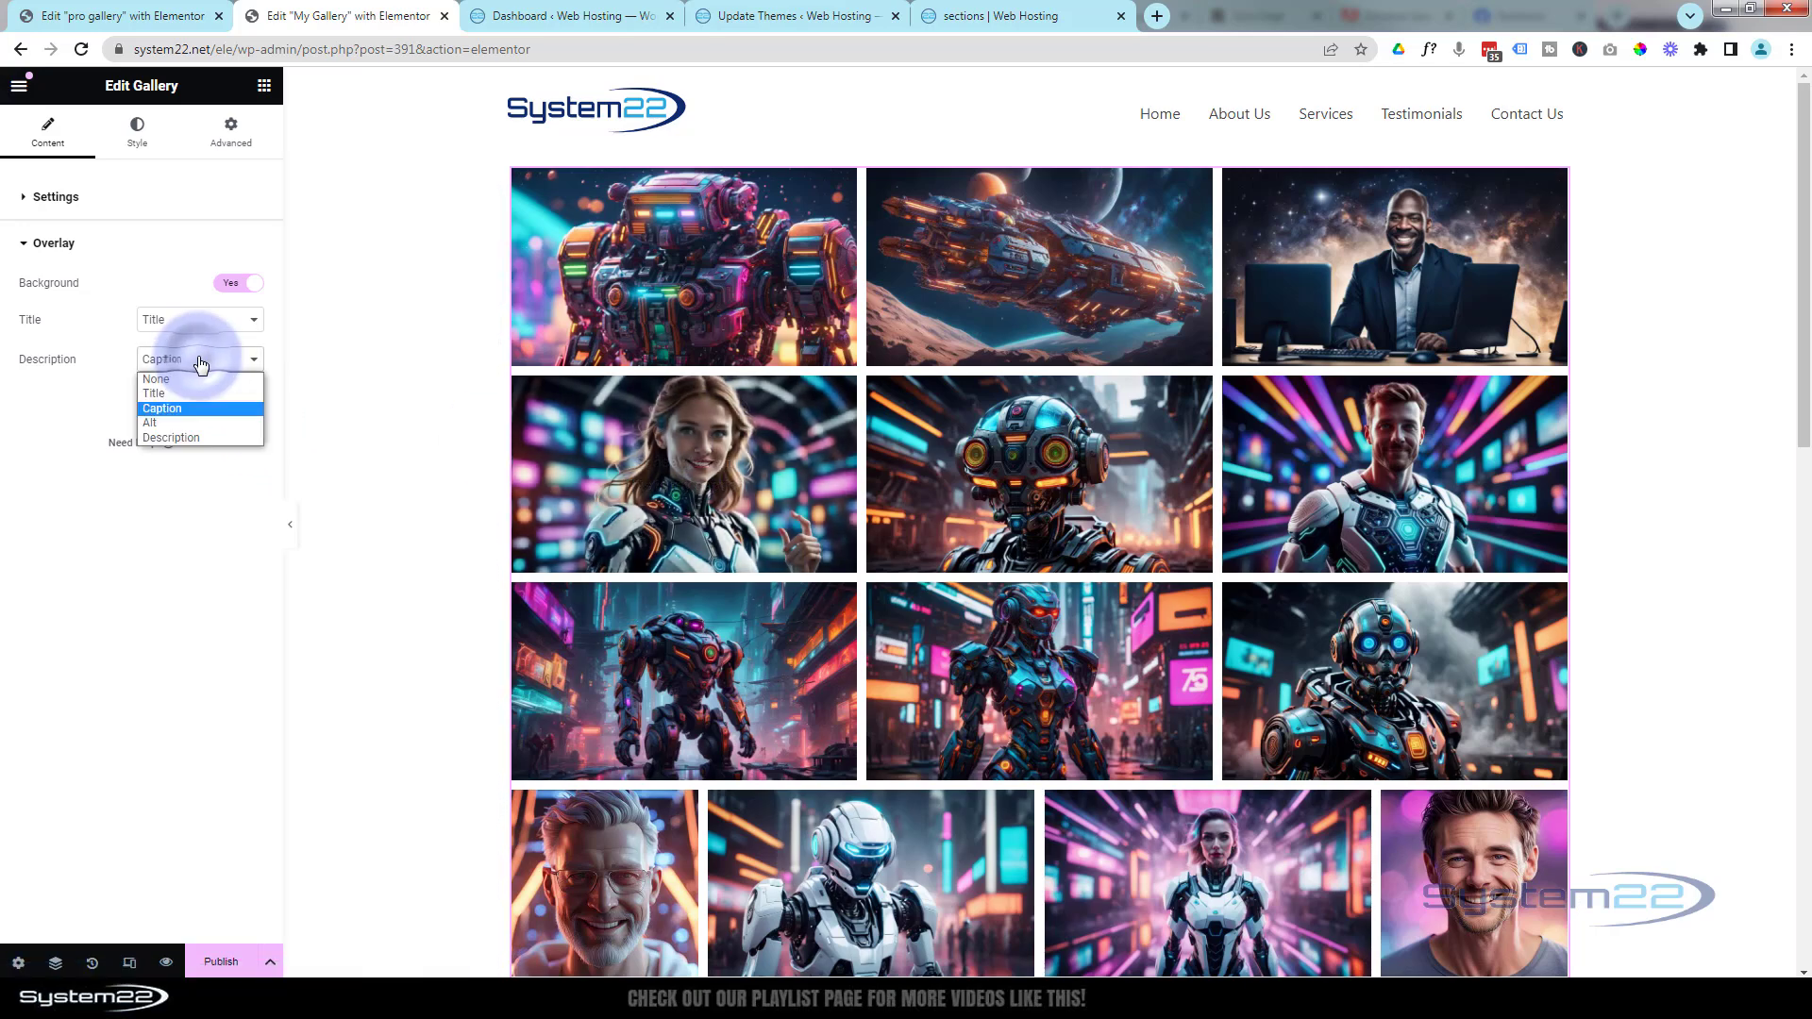
click(193, 438)
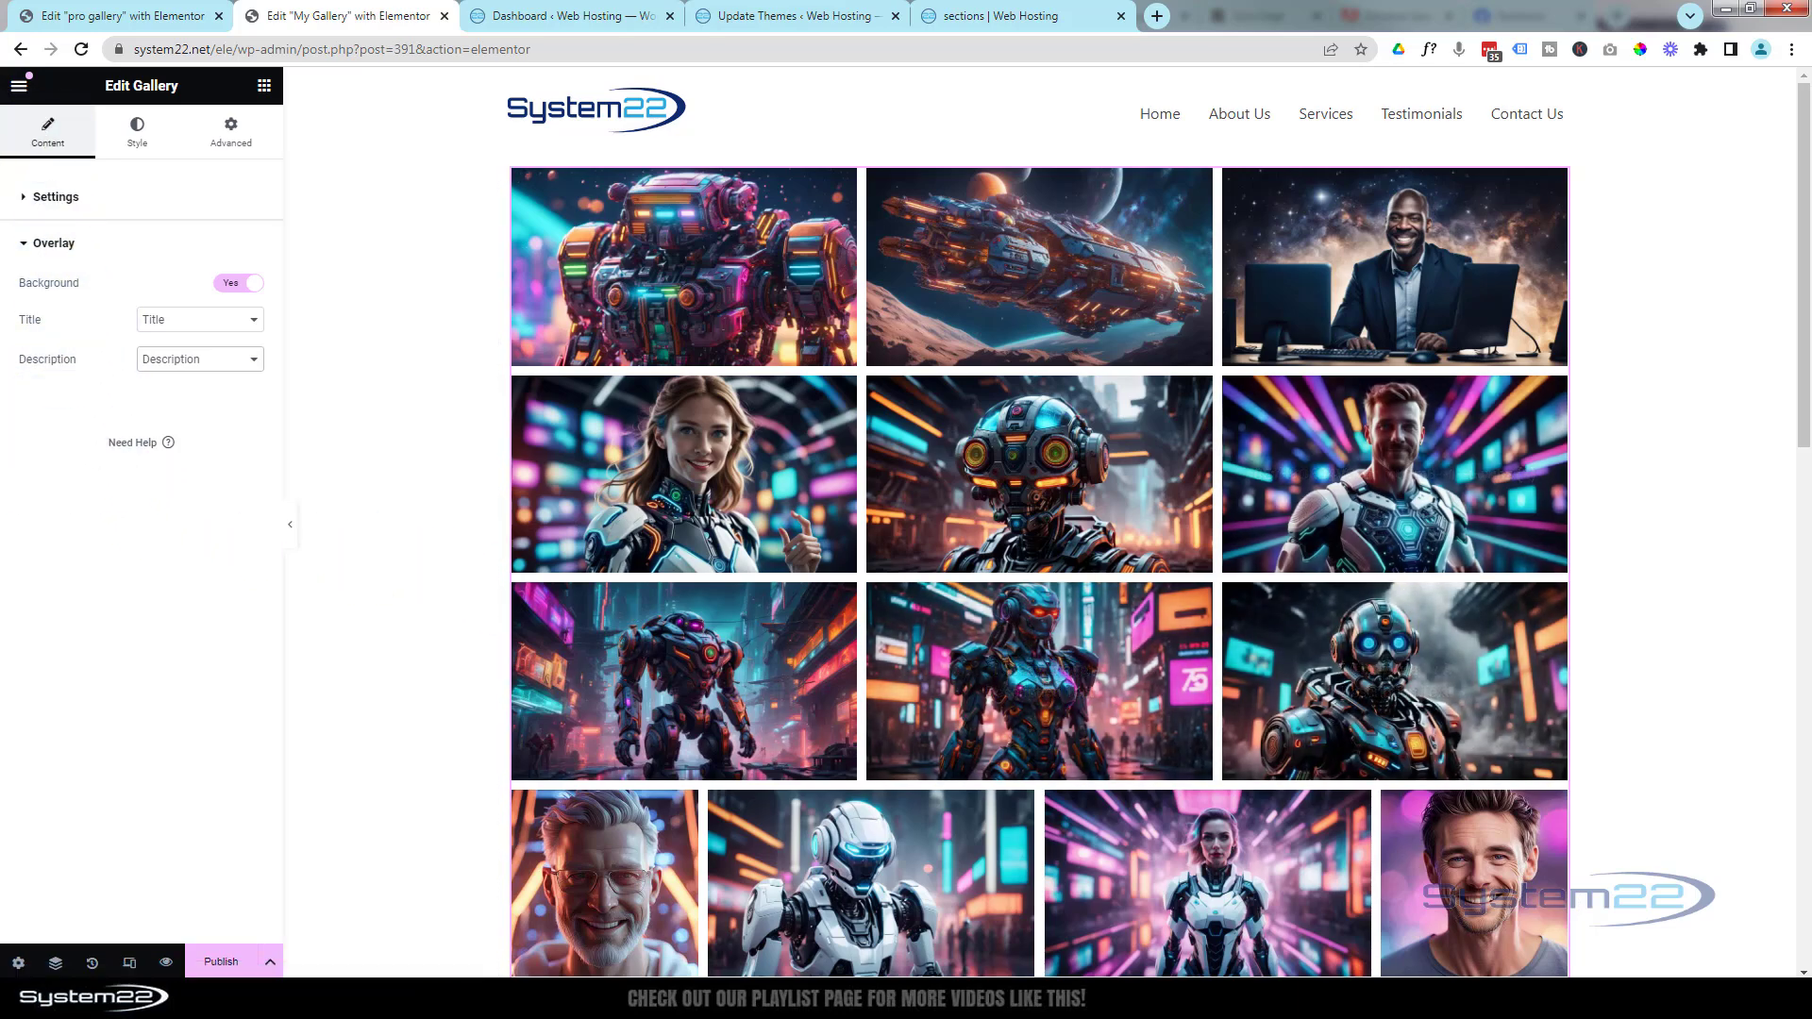
- Try a 20 px border radius on the gallery images, then clear it to keep square corners
click(145, 141)
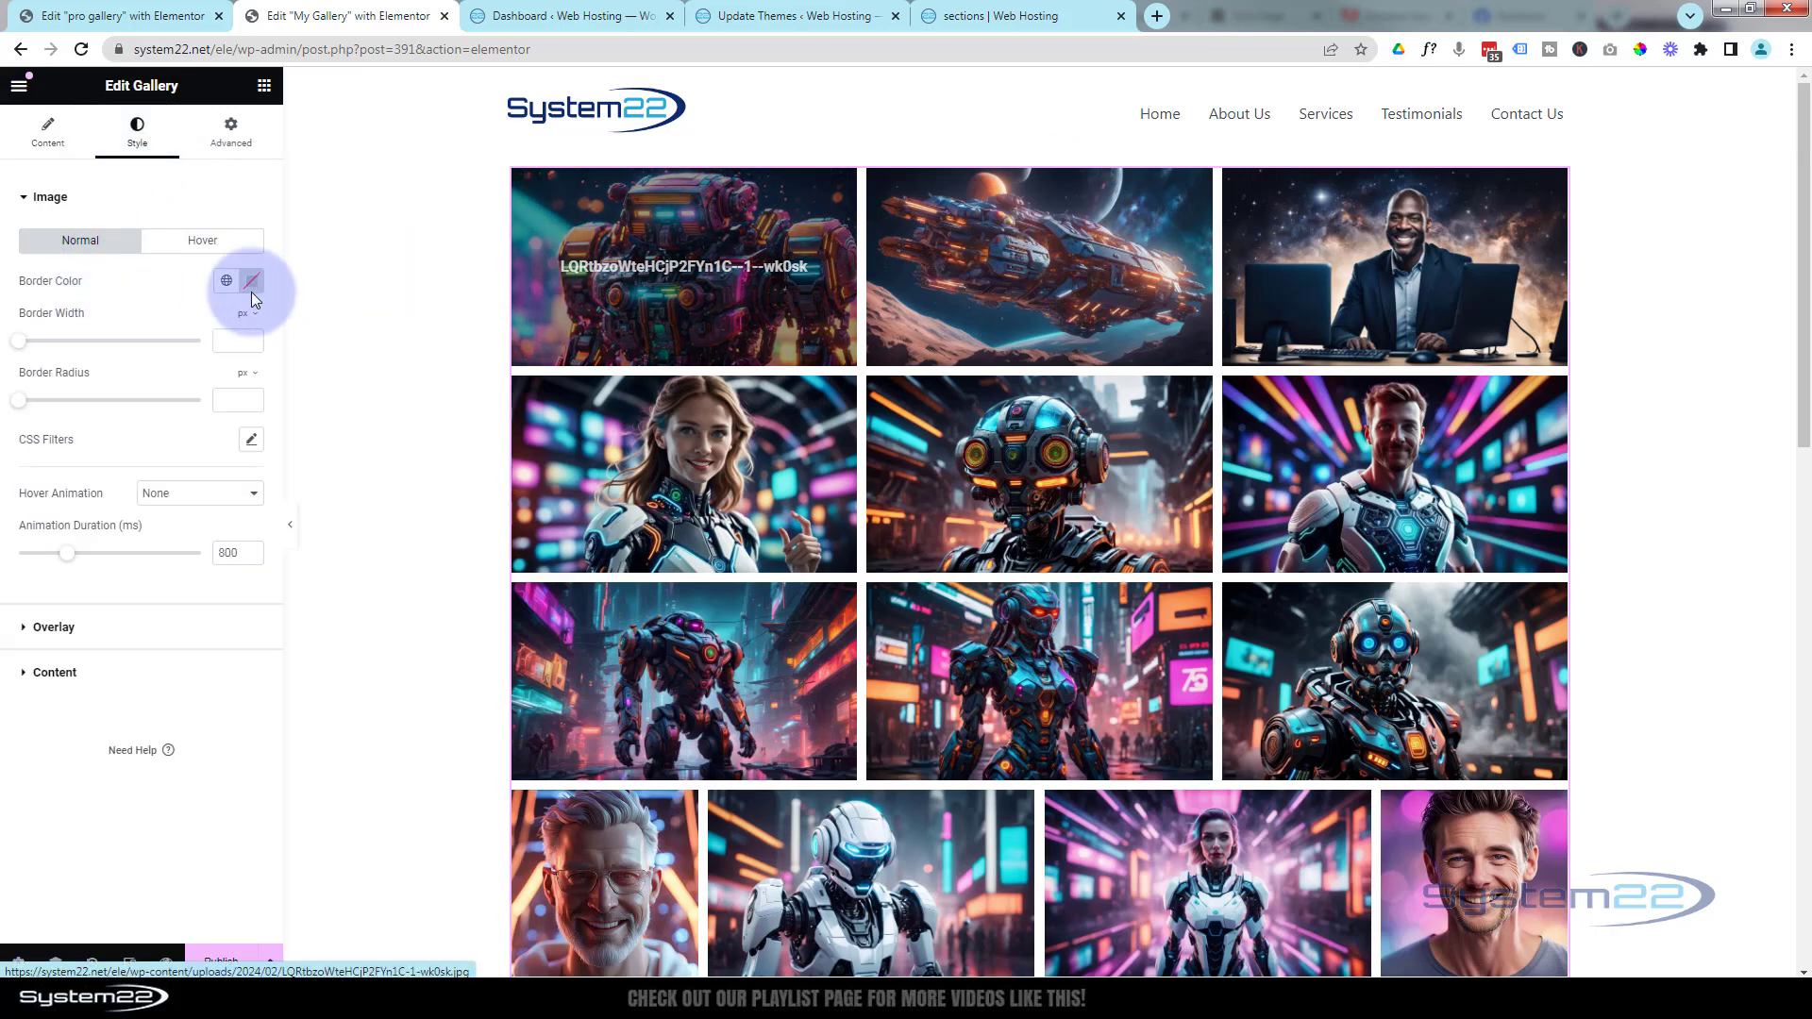
click(220, 399)
text(20)
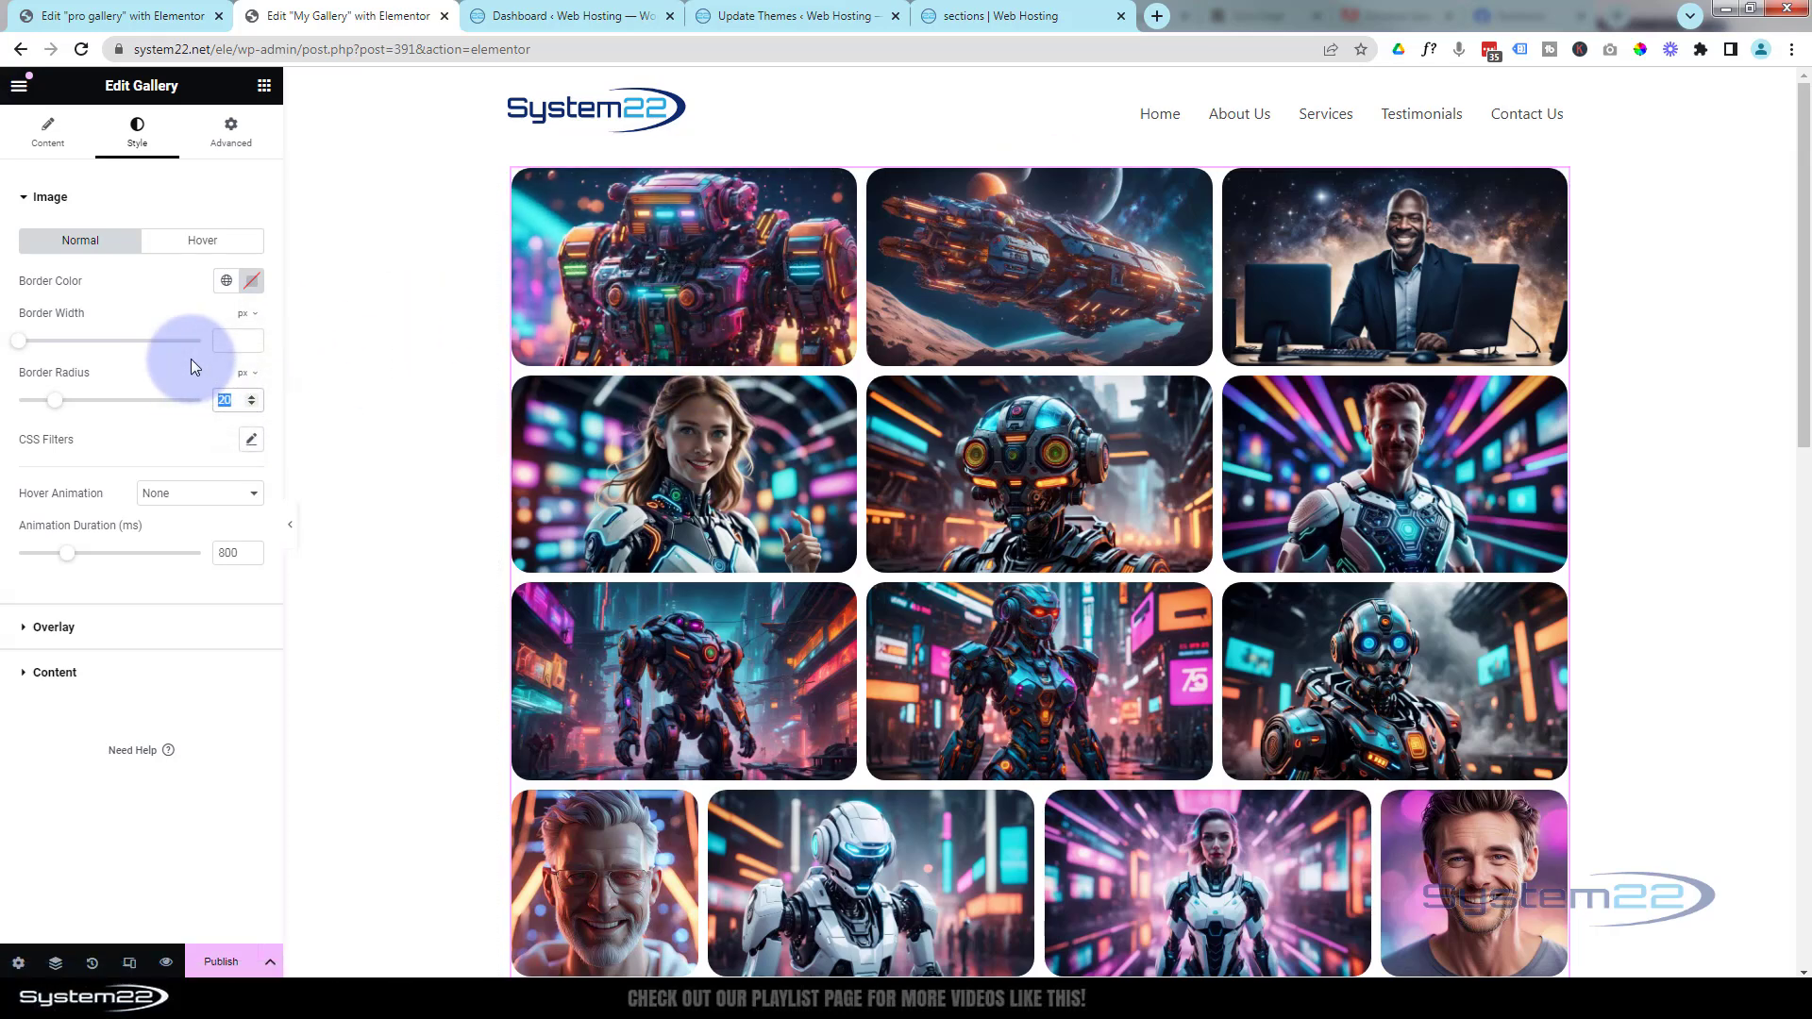
key(BackSpace)
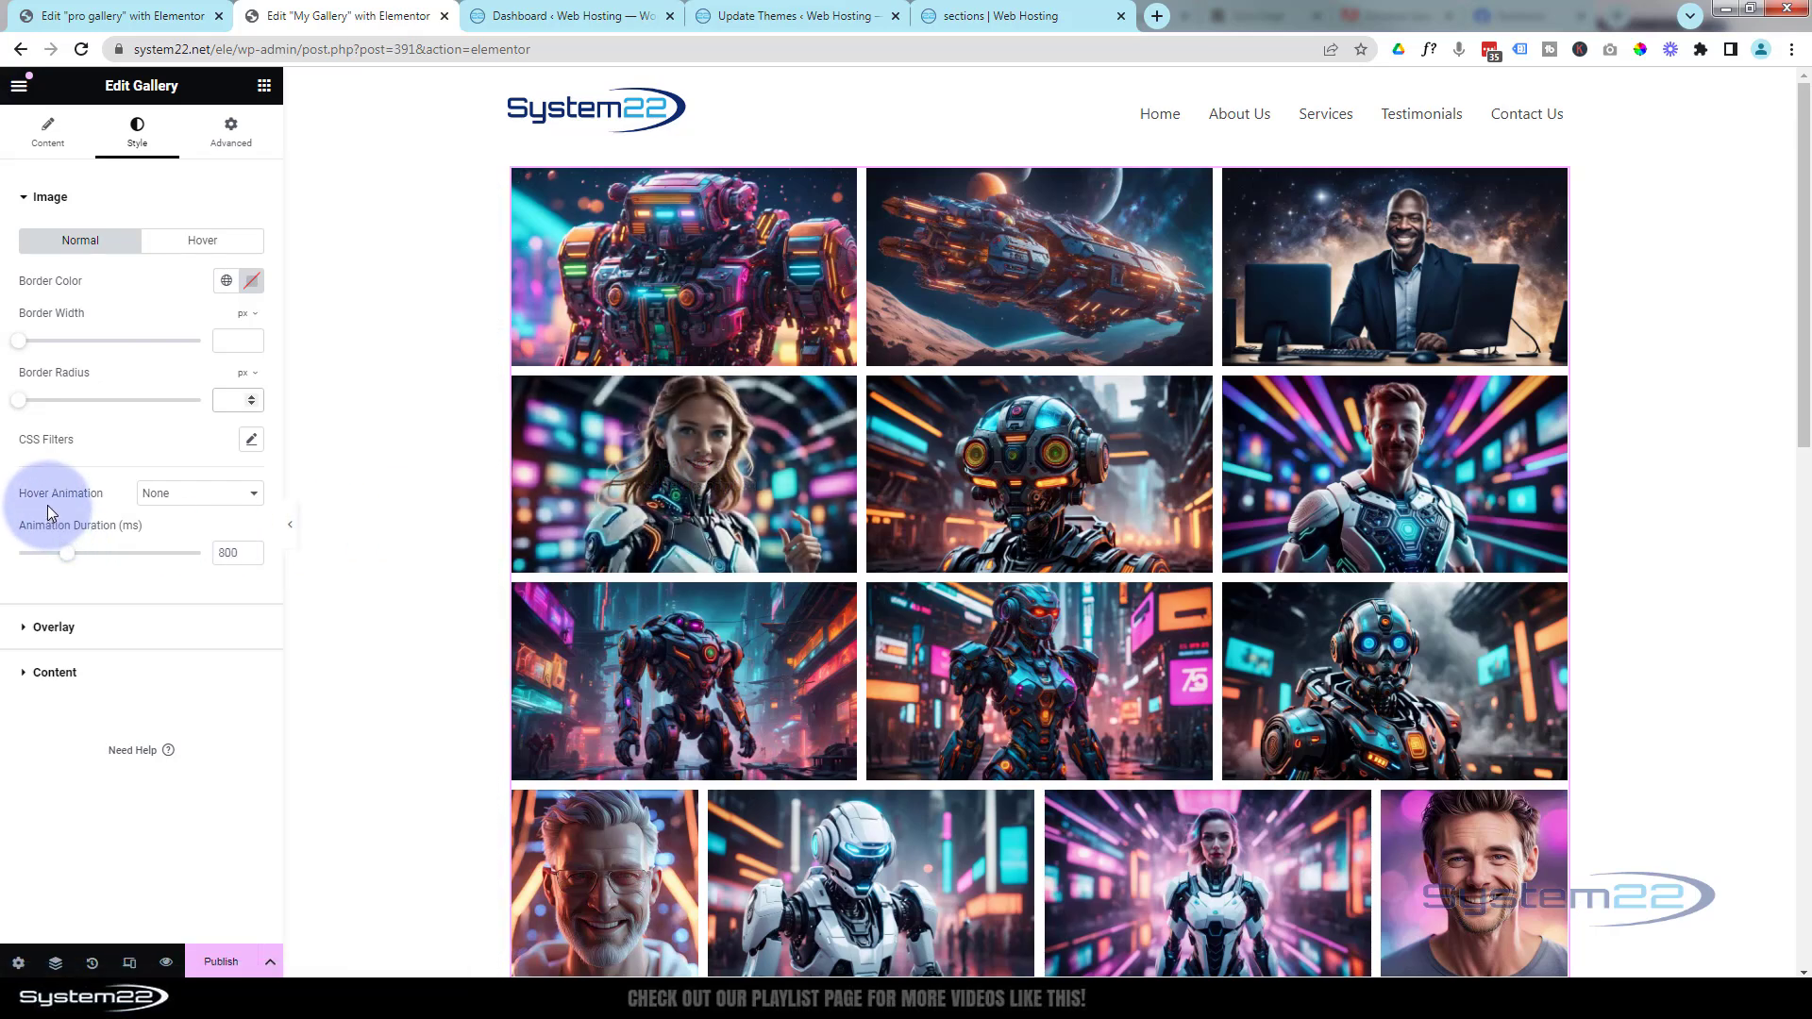
- Set the image hover animation to Zoom In and expand the Overlay style settings
click(203, 494)
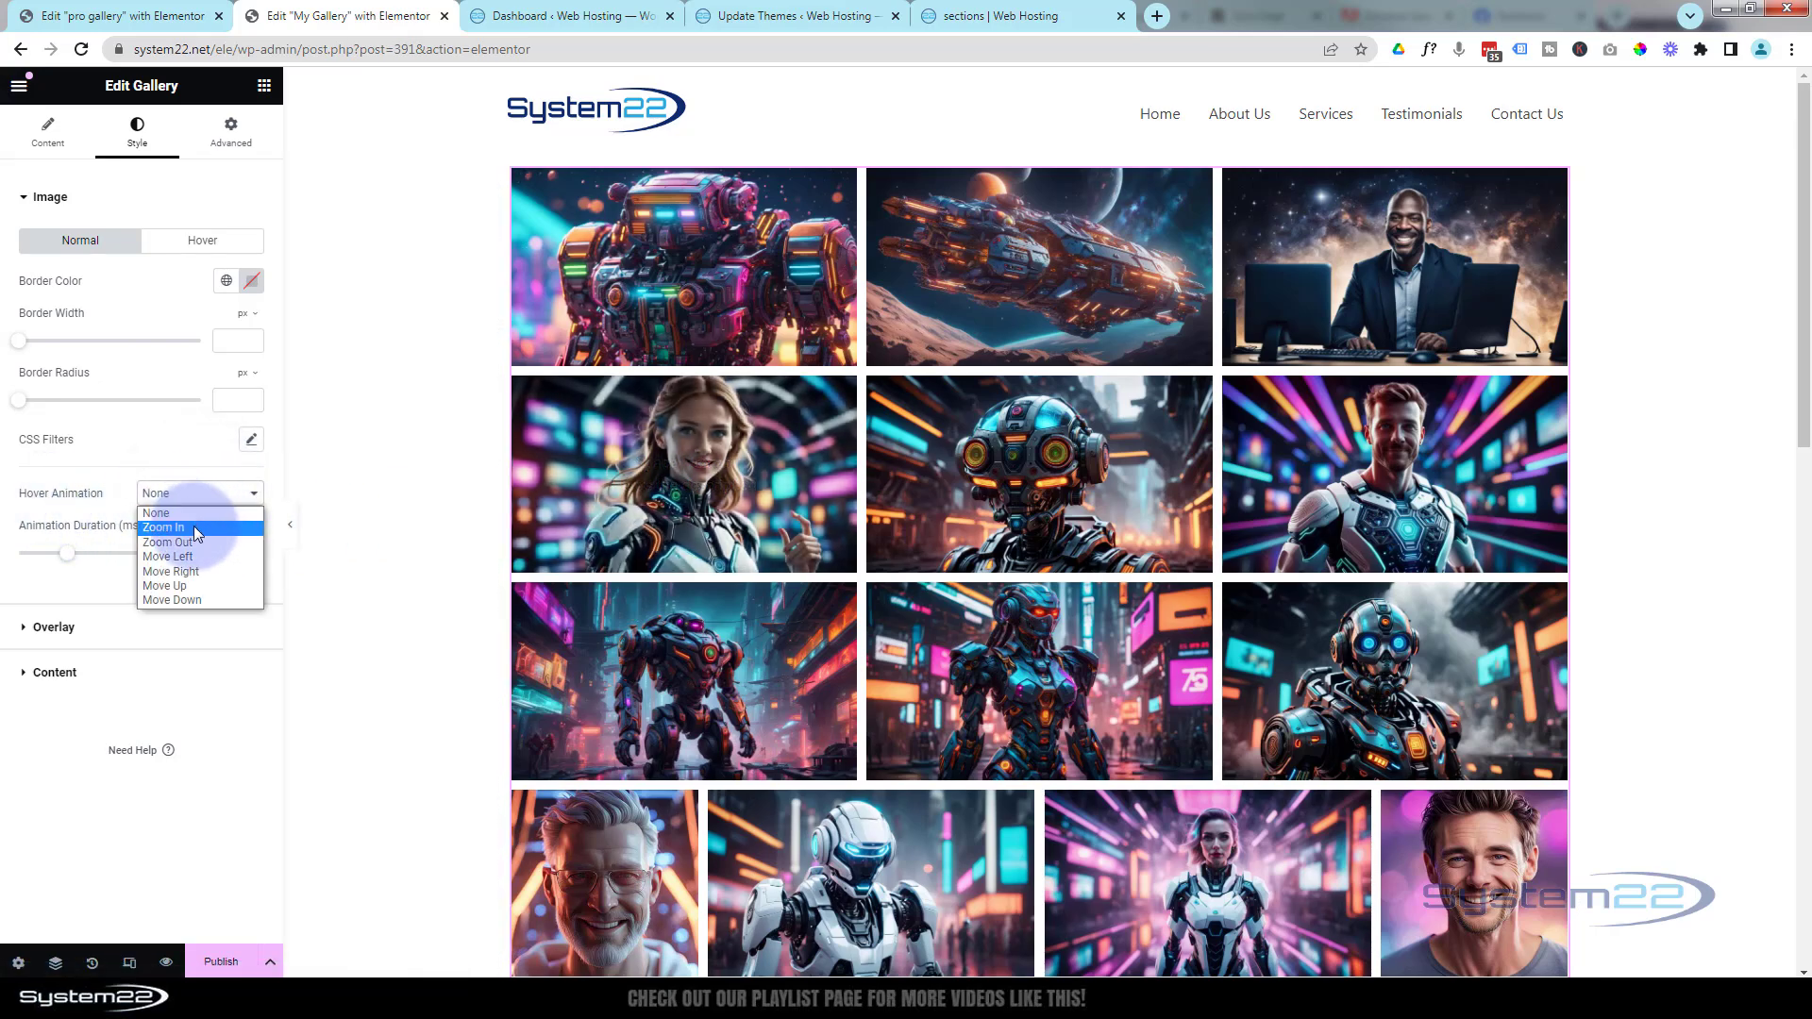
click(194, 527)
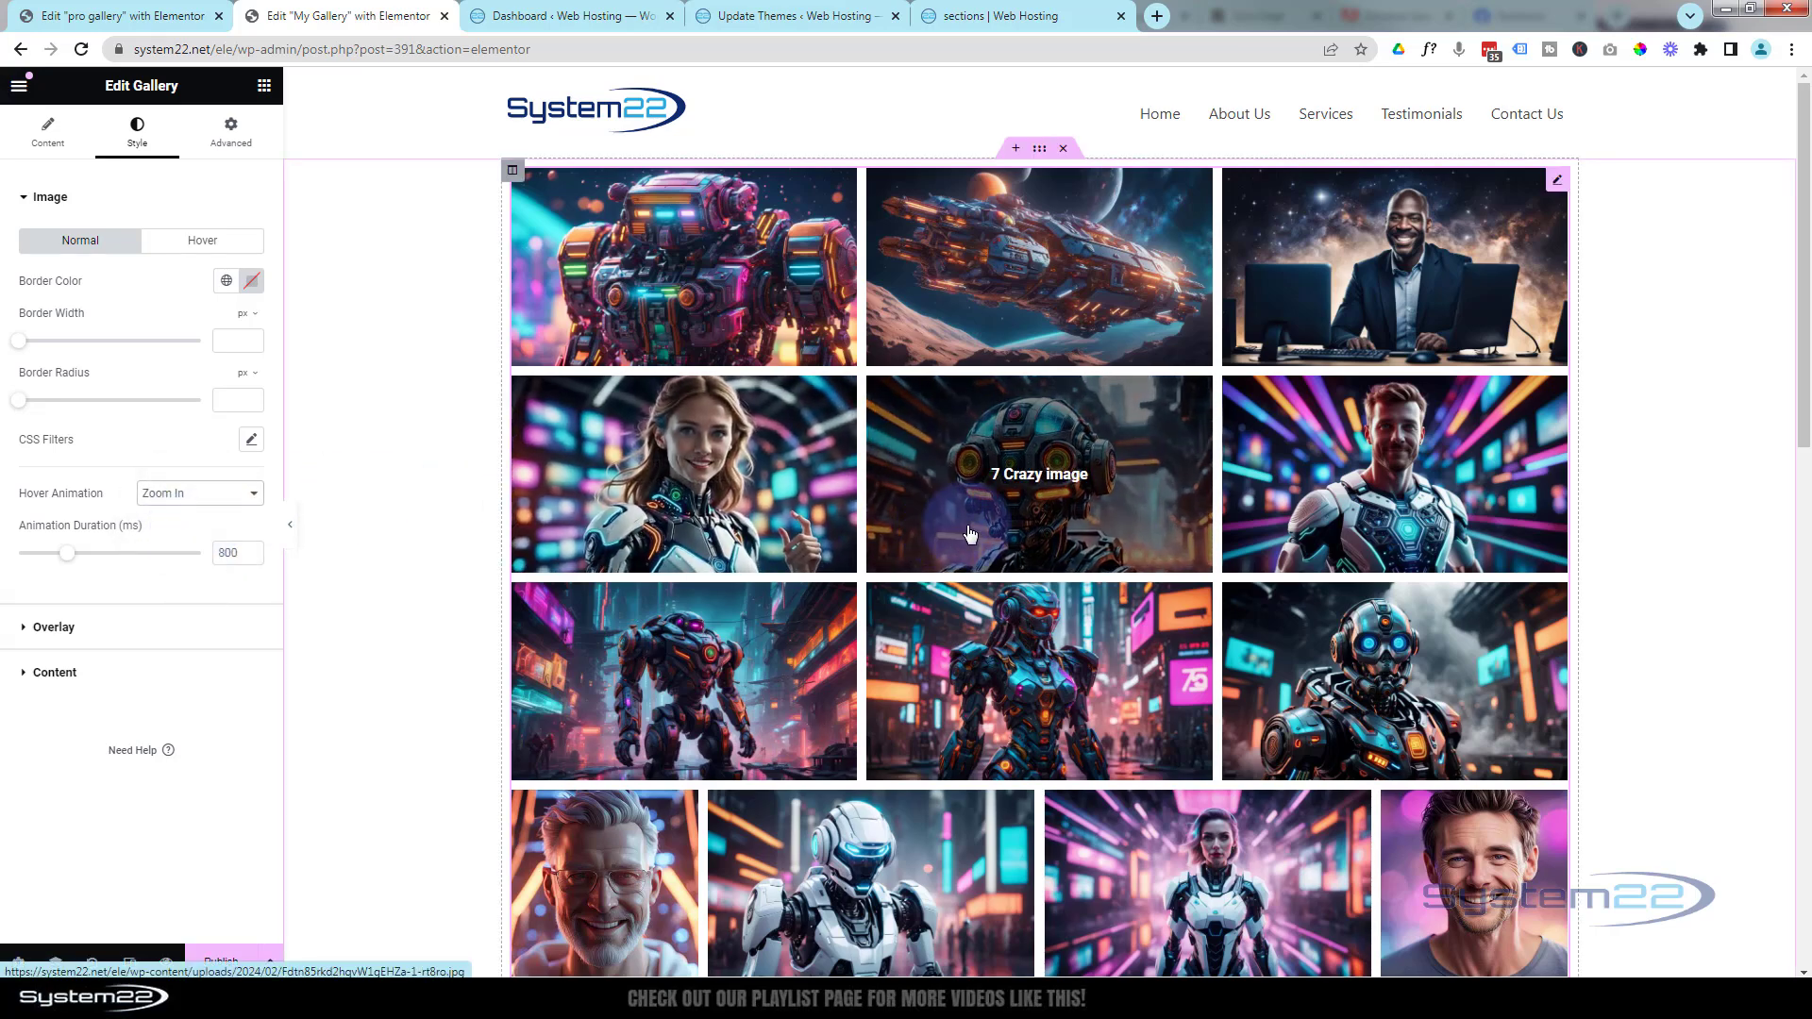
click(201, 506)
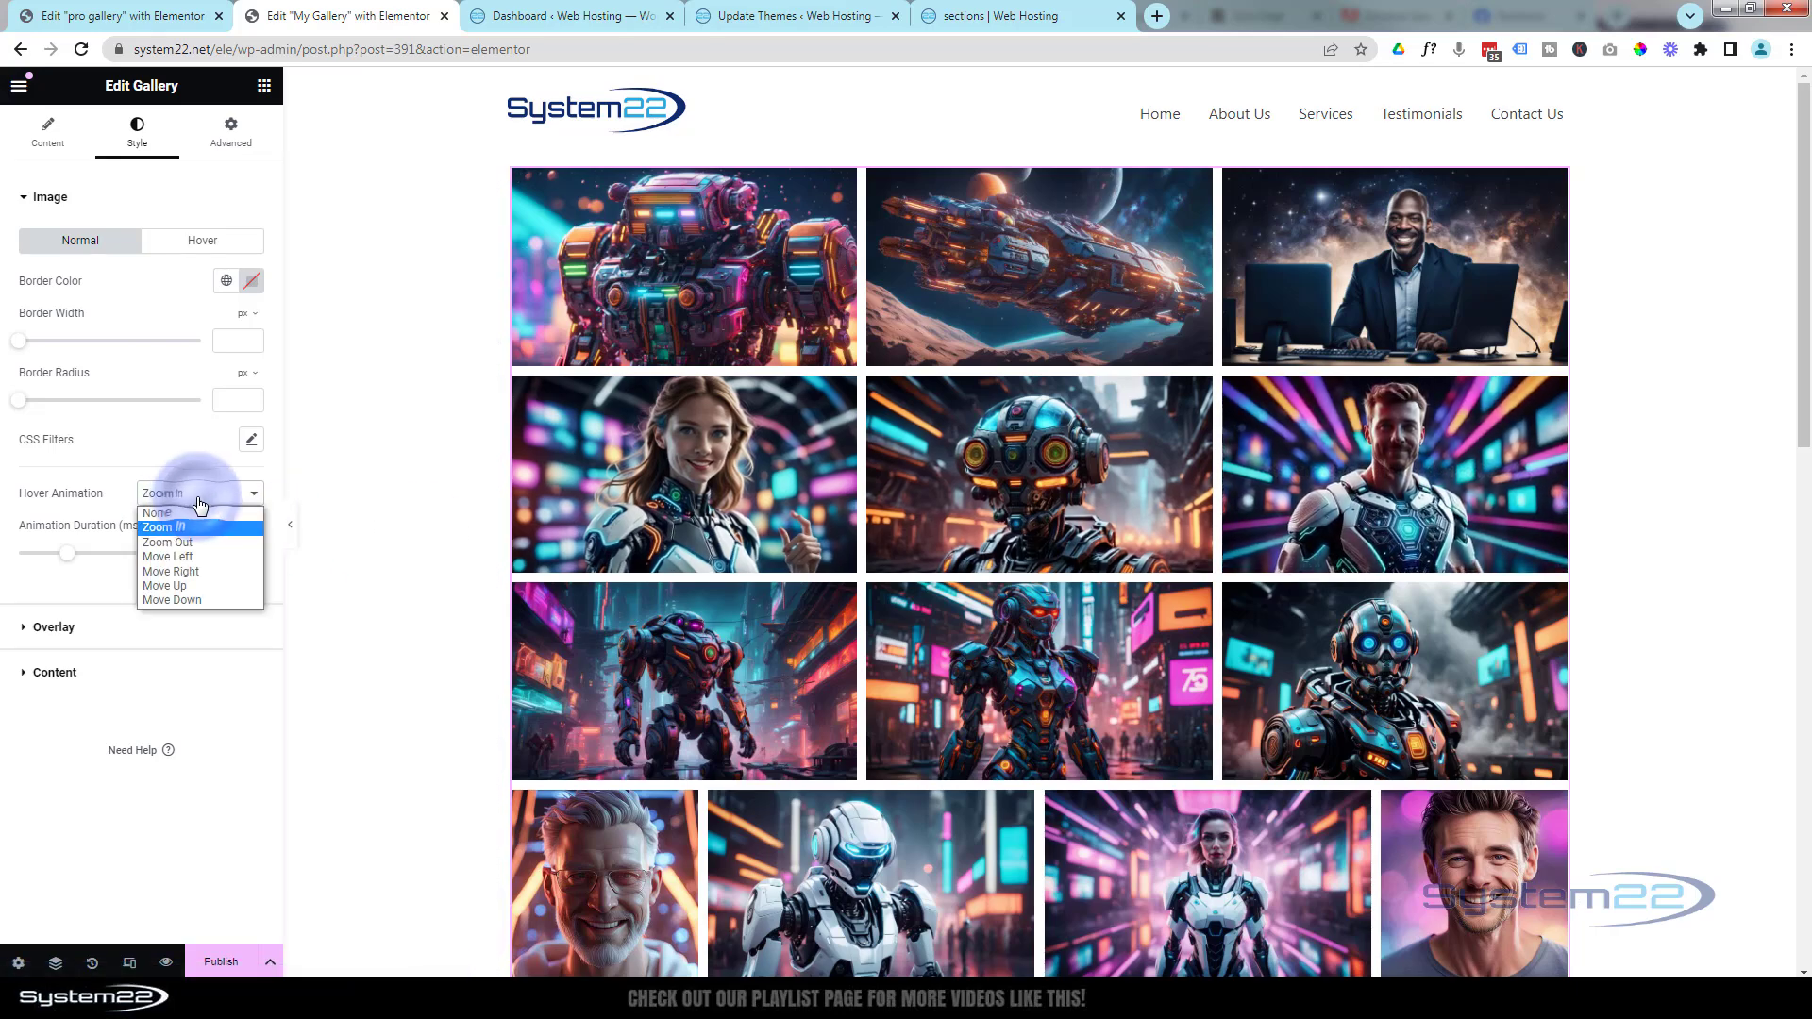
click(139, 631)
click(141, 635)
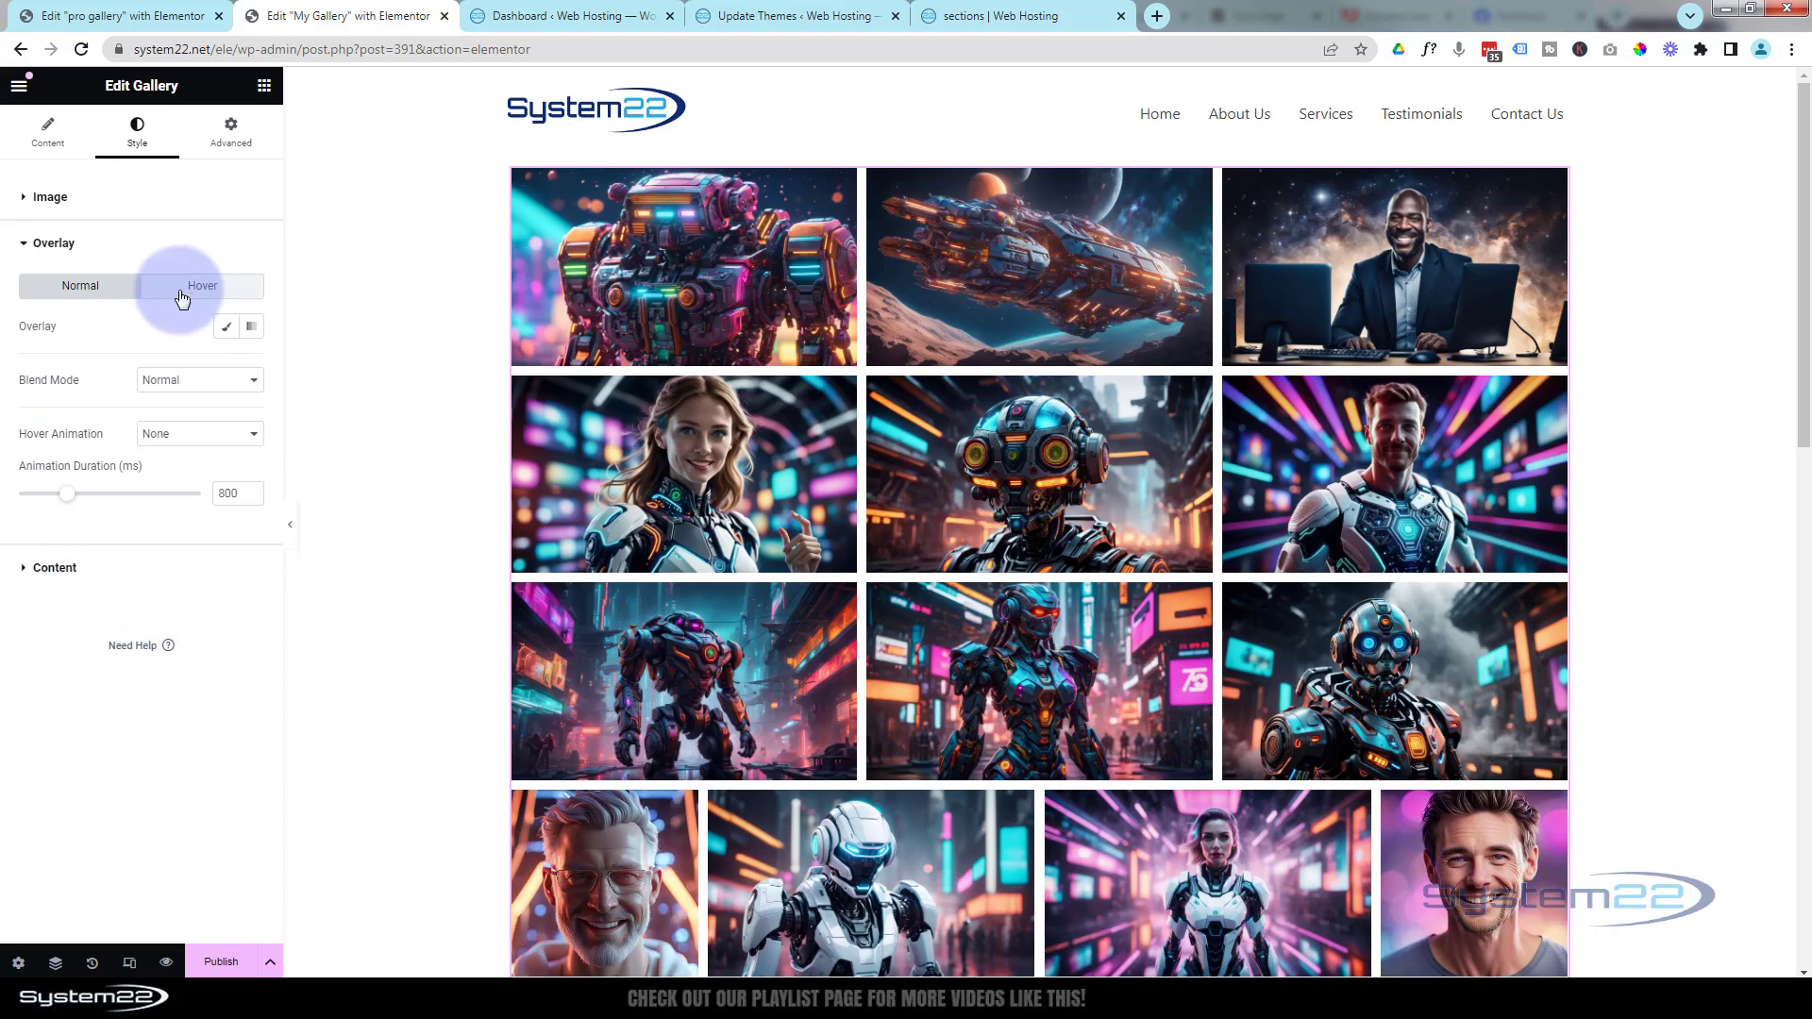
- Give the overlay's Hover state a classic background in semi-transparent red
click(227, 327)
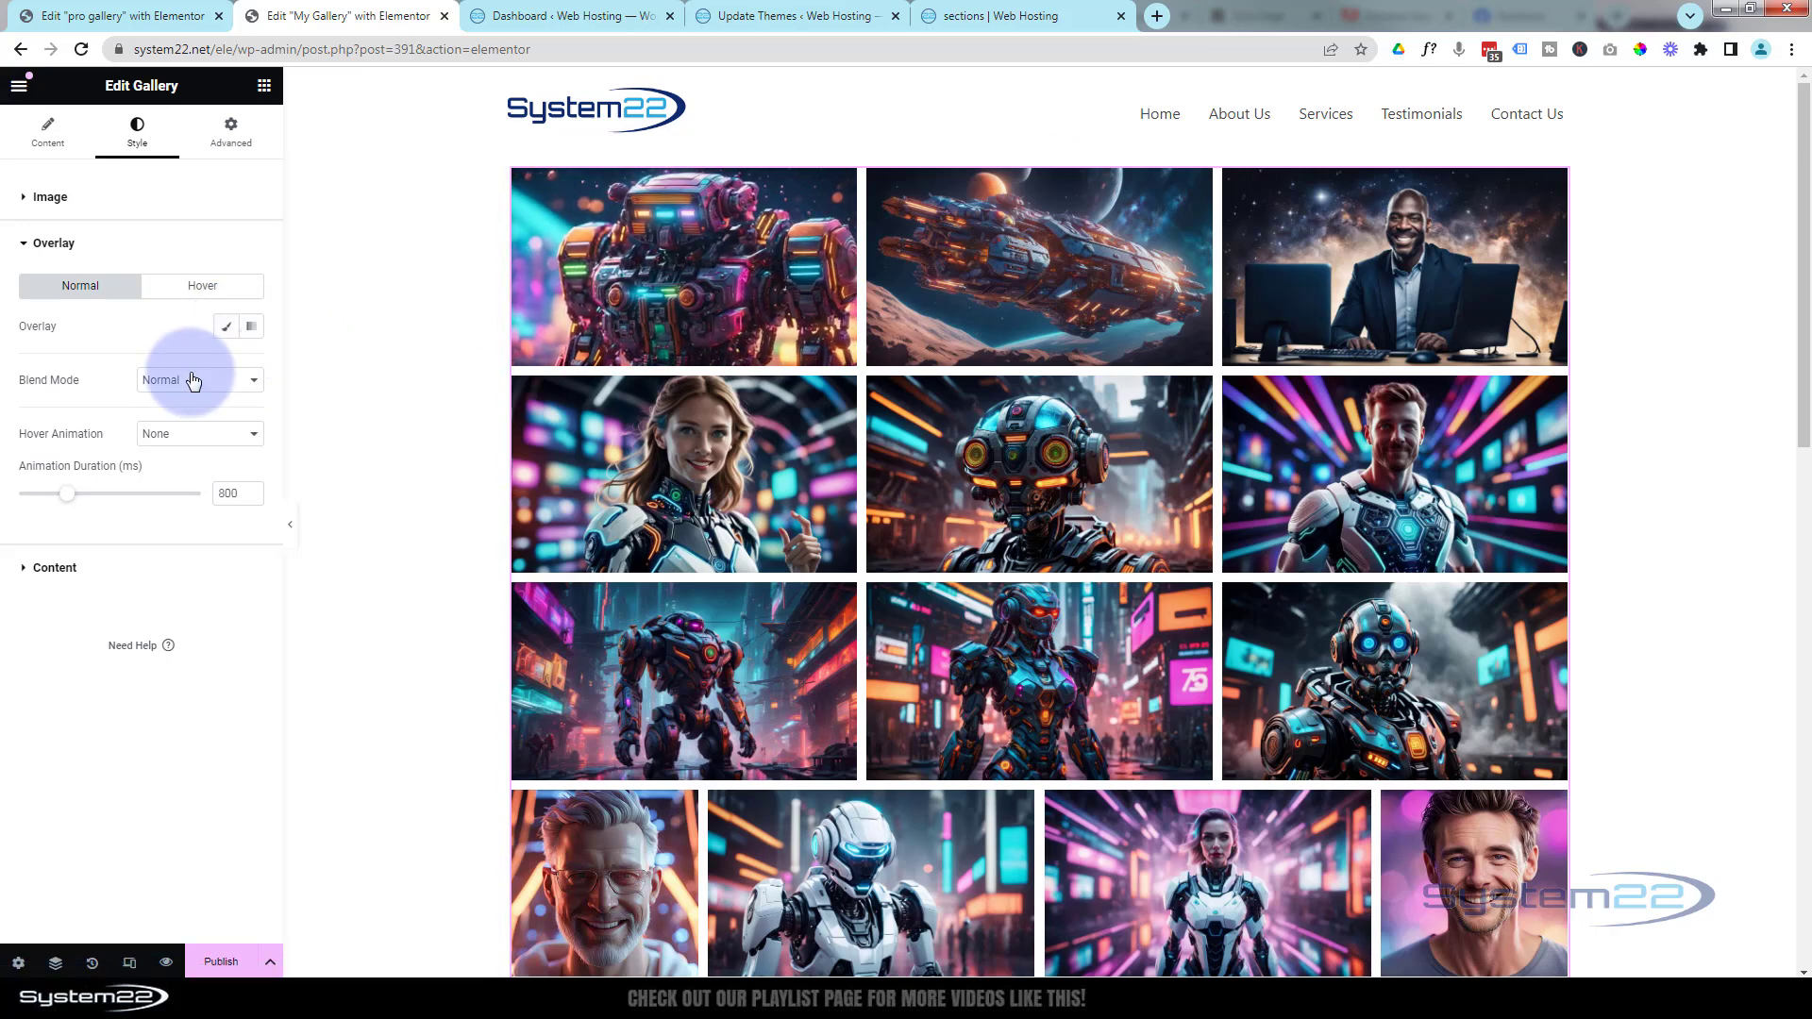
click(204, 286)
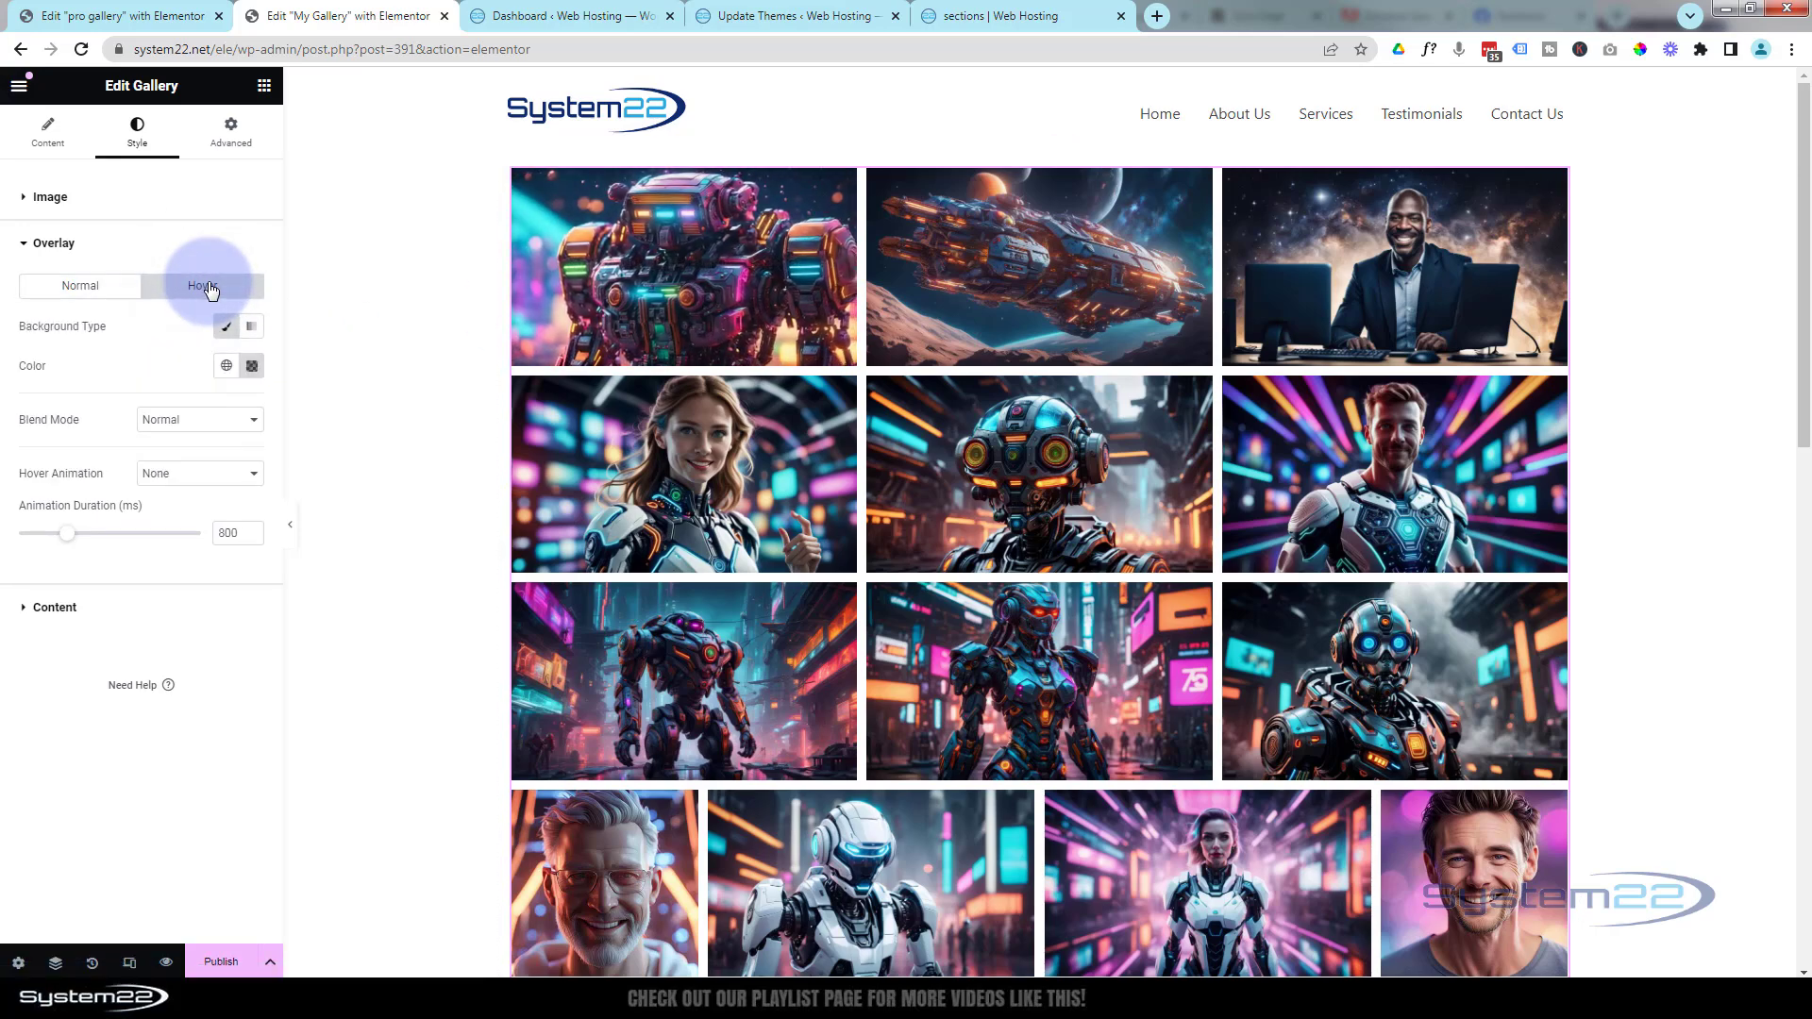
click(225, 332)
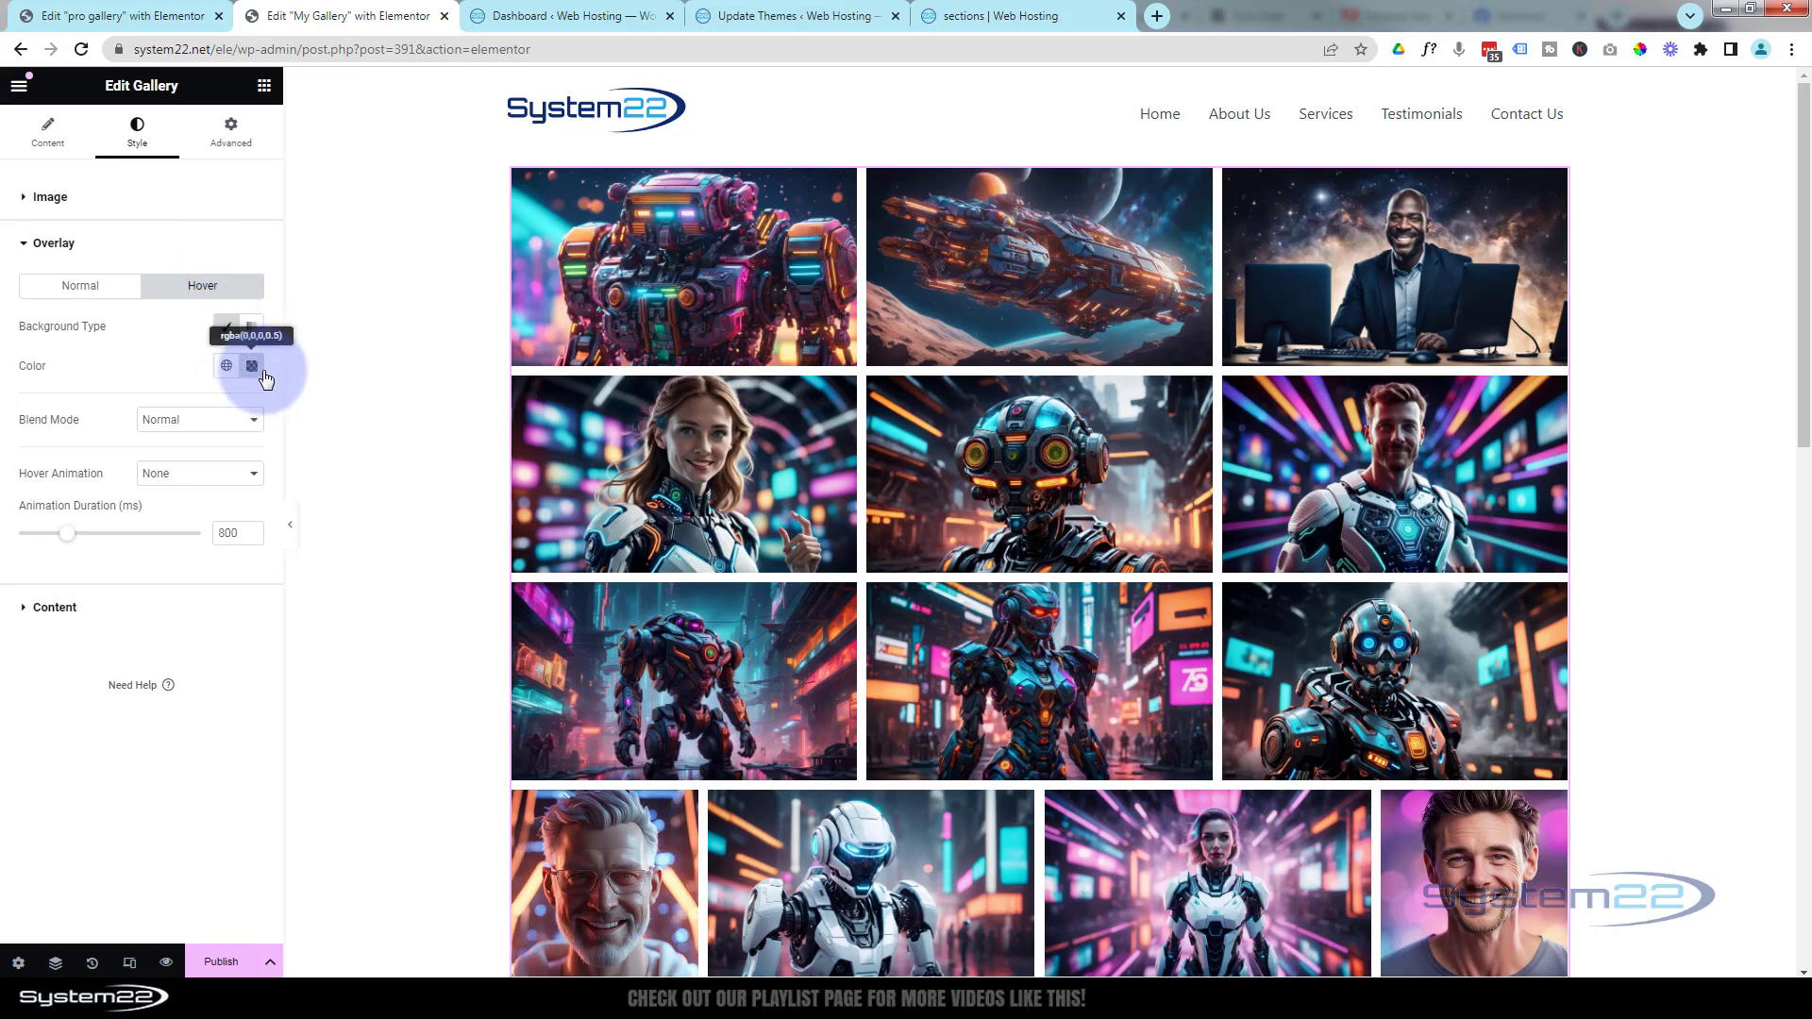
click(253, 374)
drag(268, 468, 424, 387)
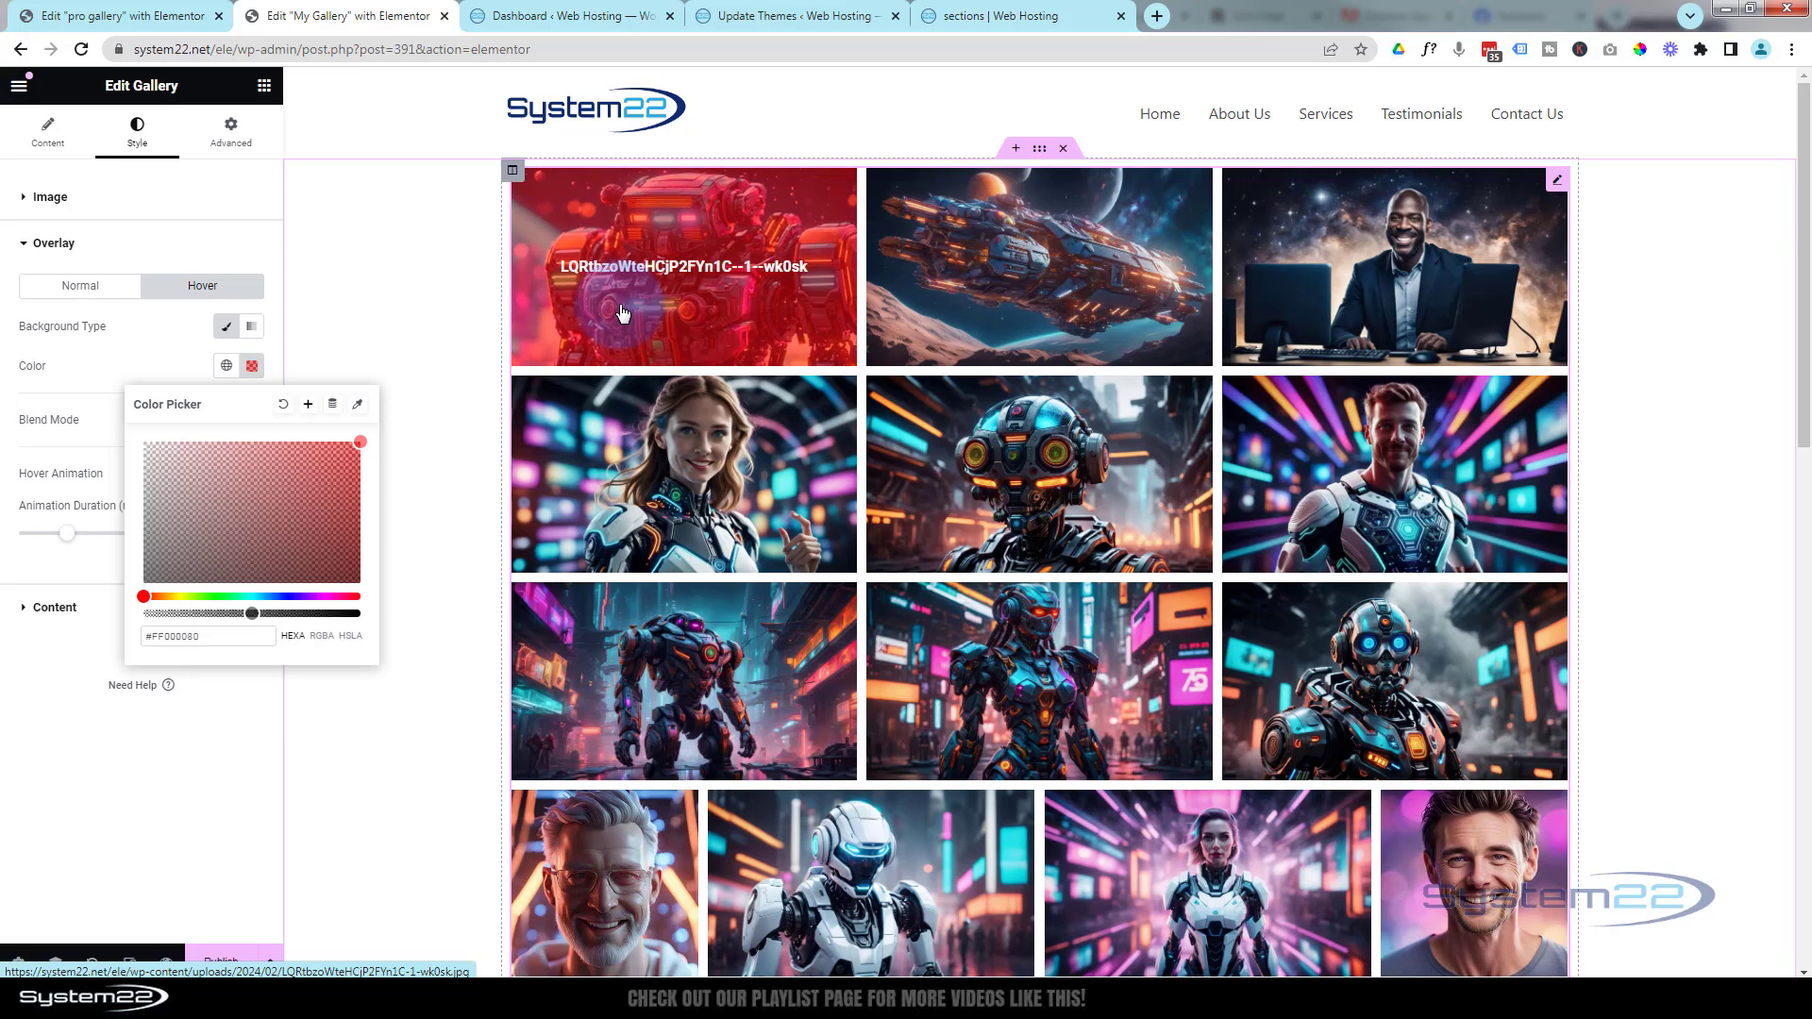
click(144, 372)
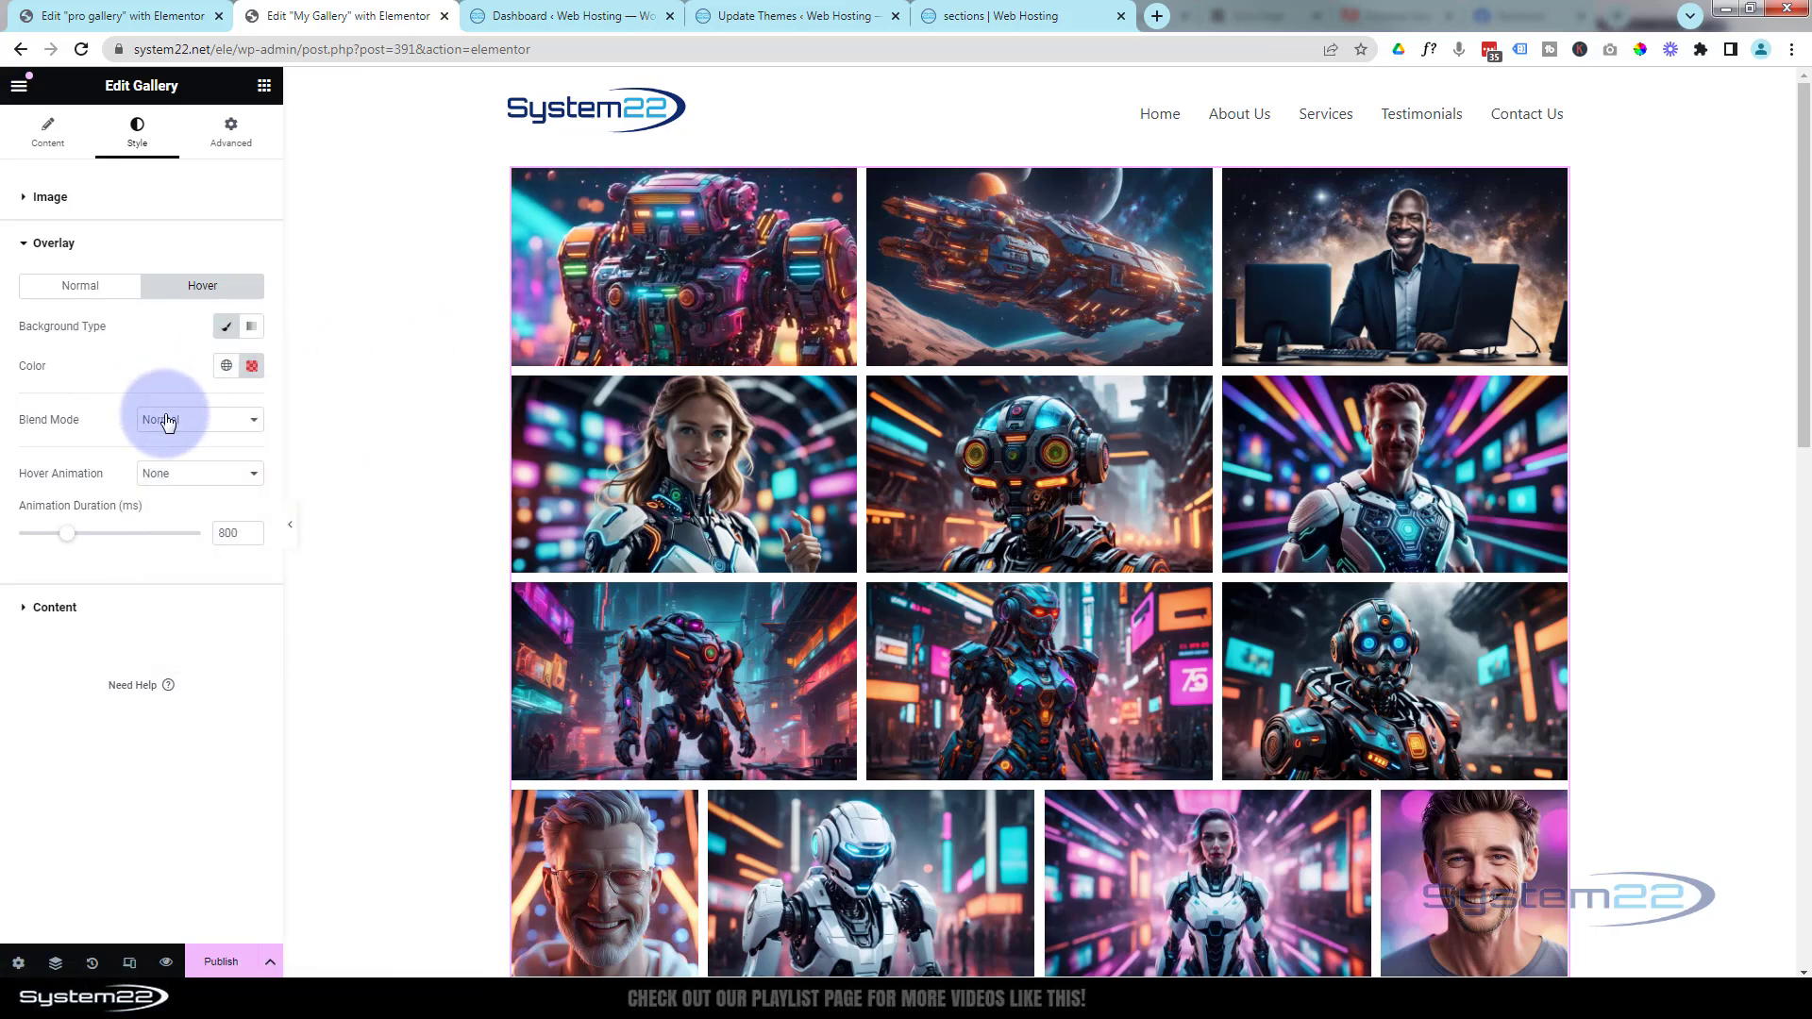
- Try Multiply and Luminosity overlay blend modes, settling back on Multiply
click(202, 424)
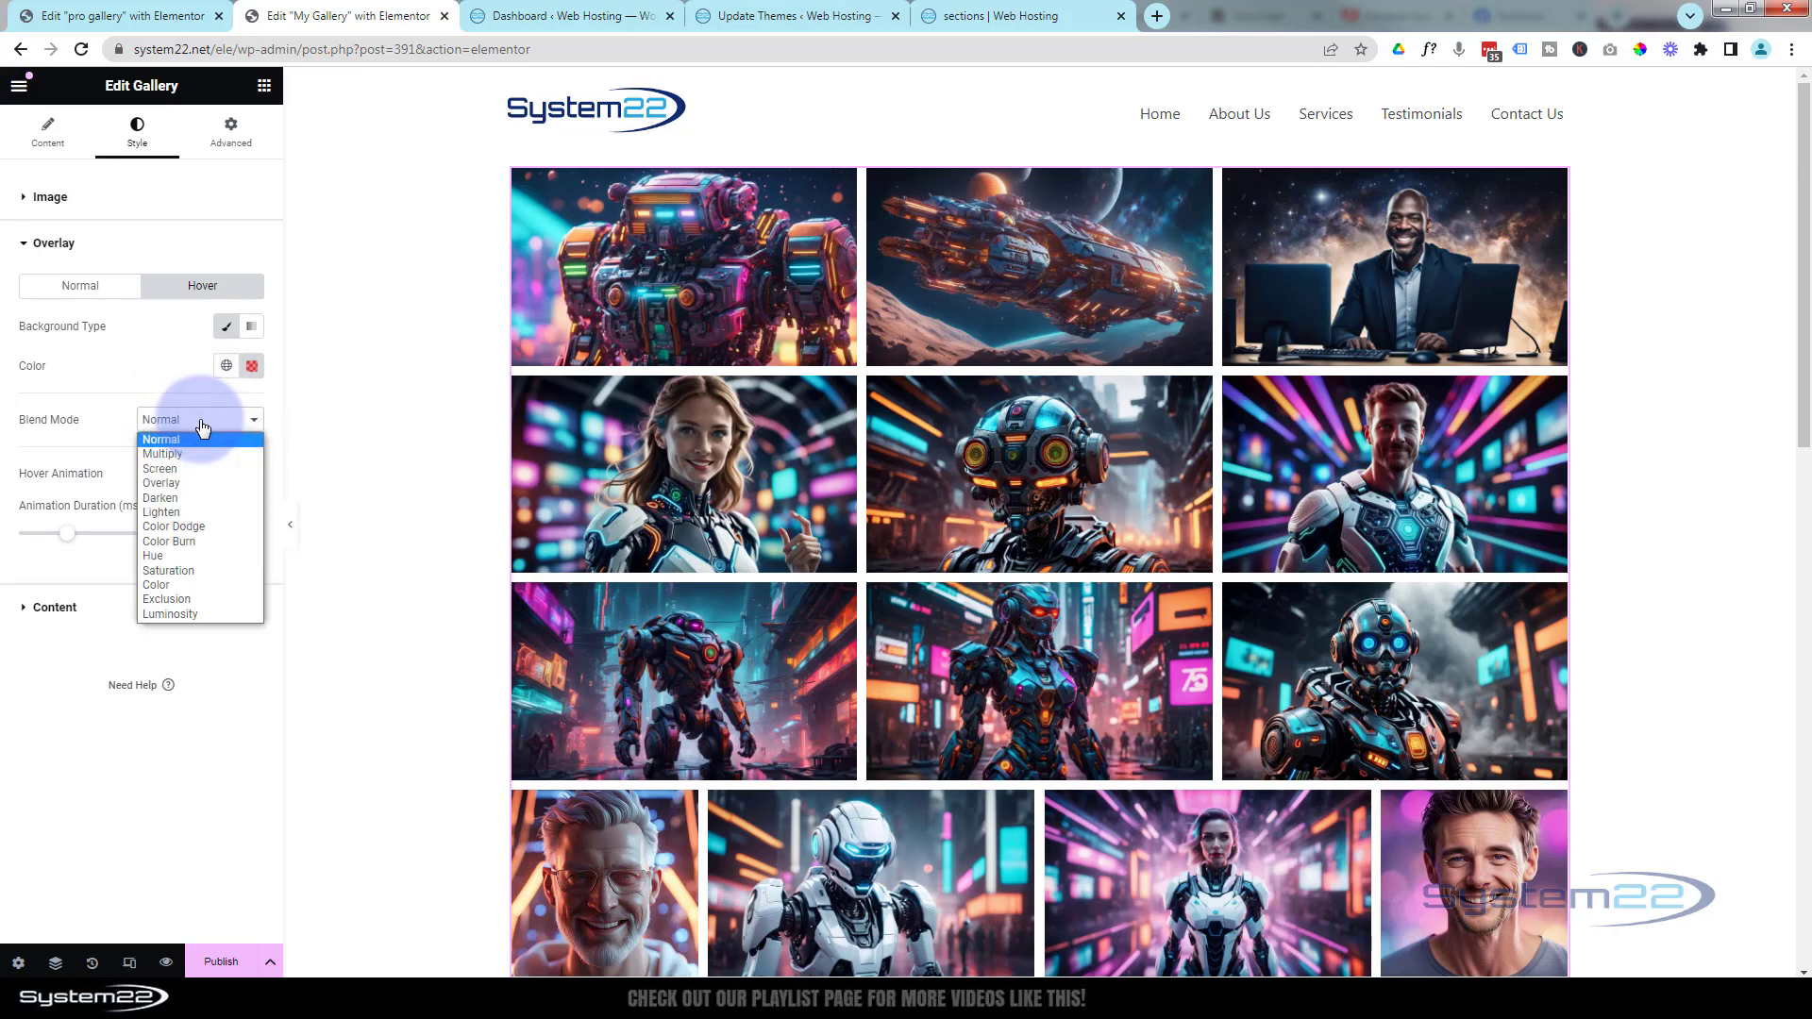
click(170, 454)
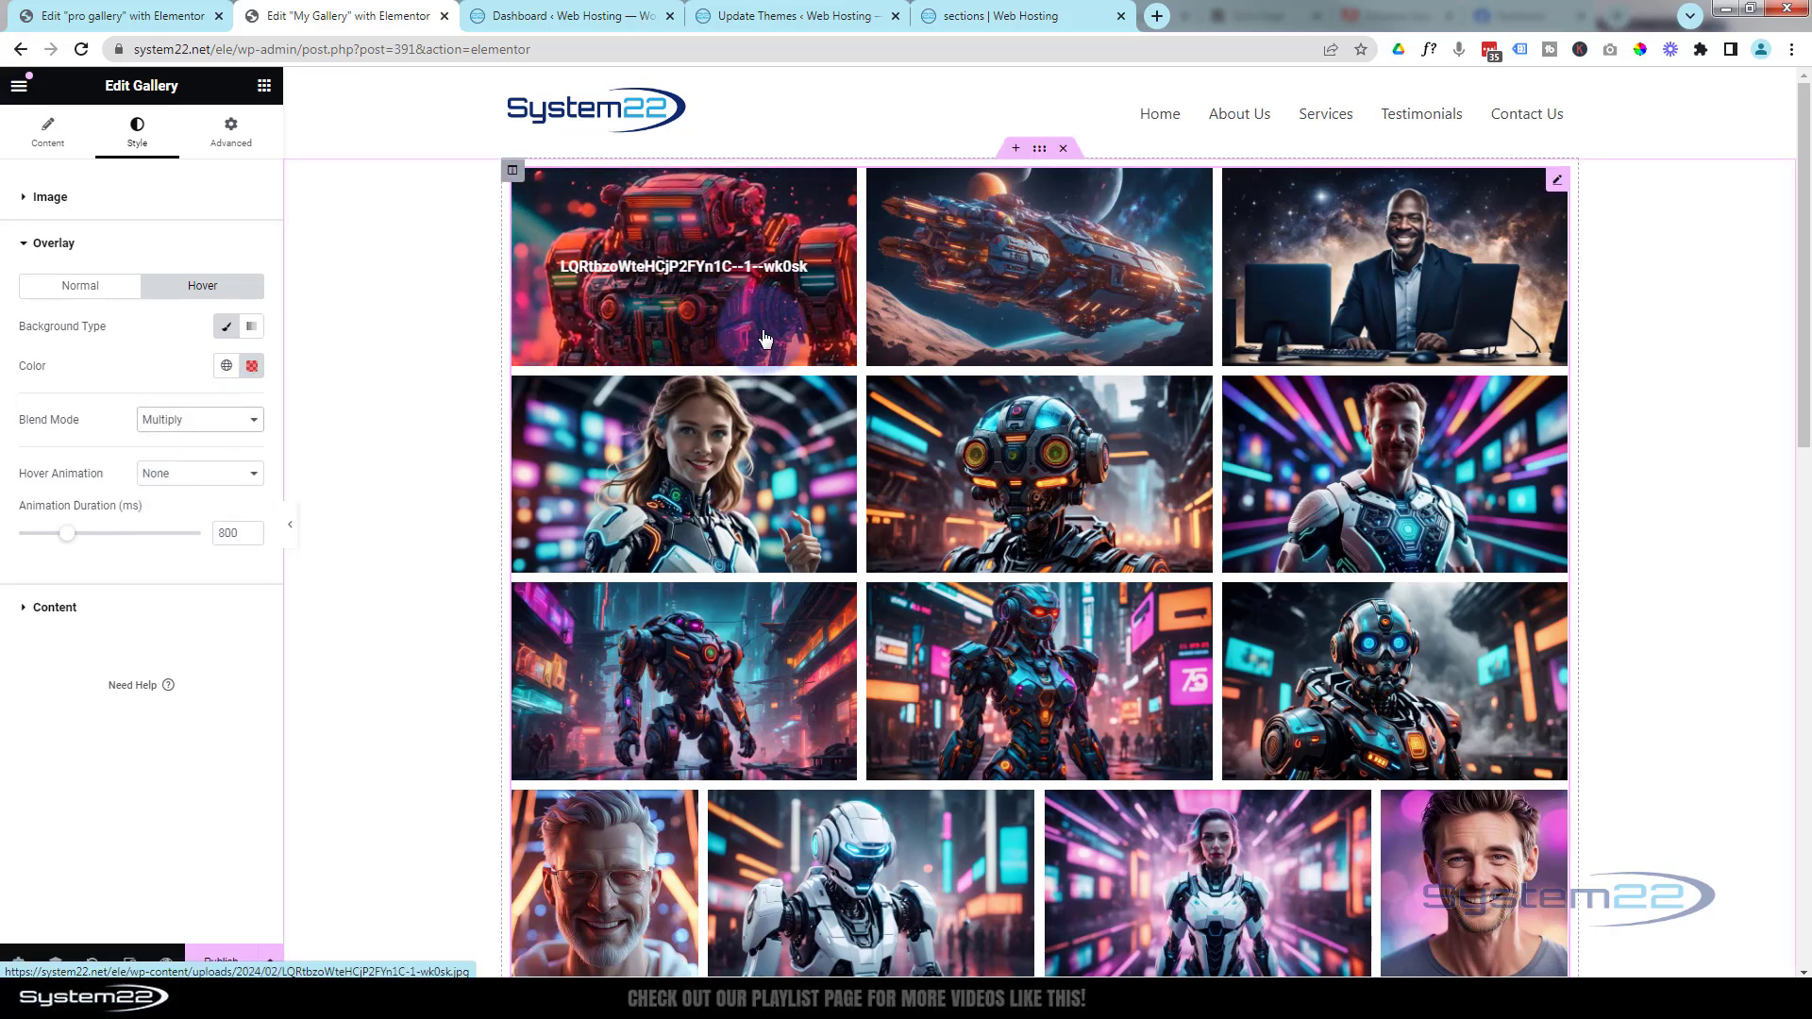
click(155, 419)
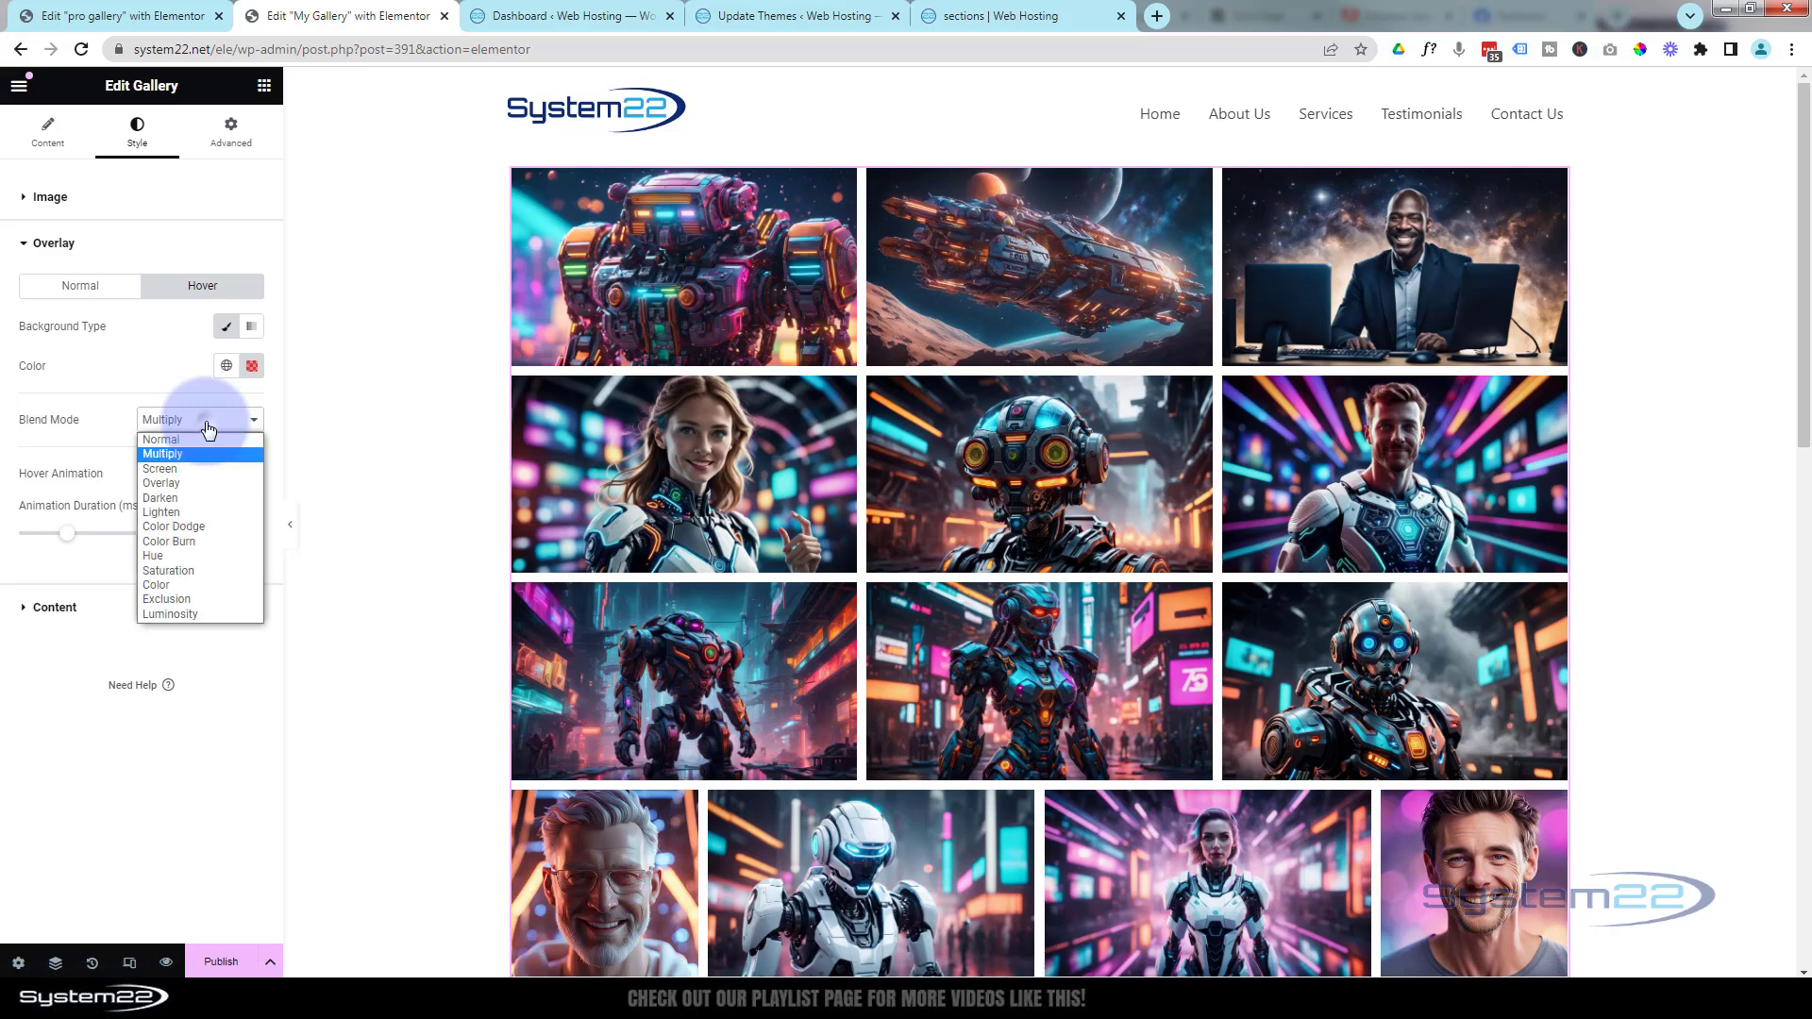
click(183, 614)
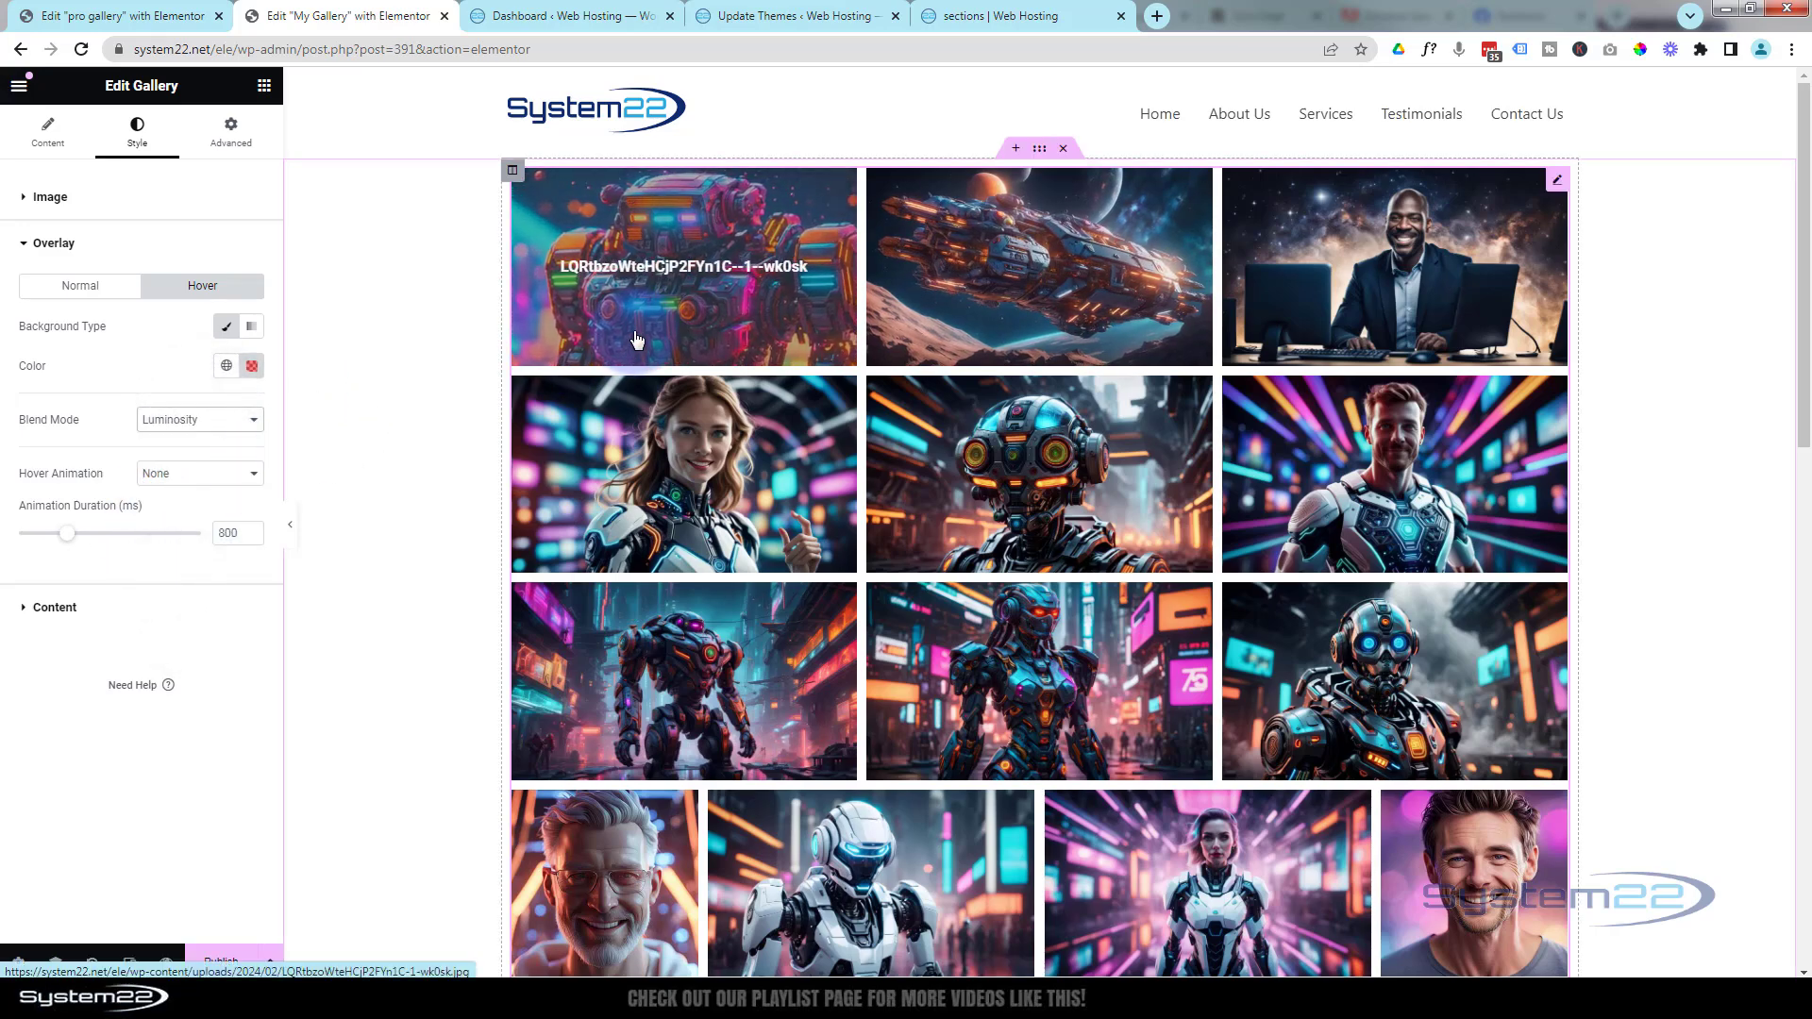
click(187, 480)
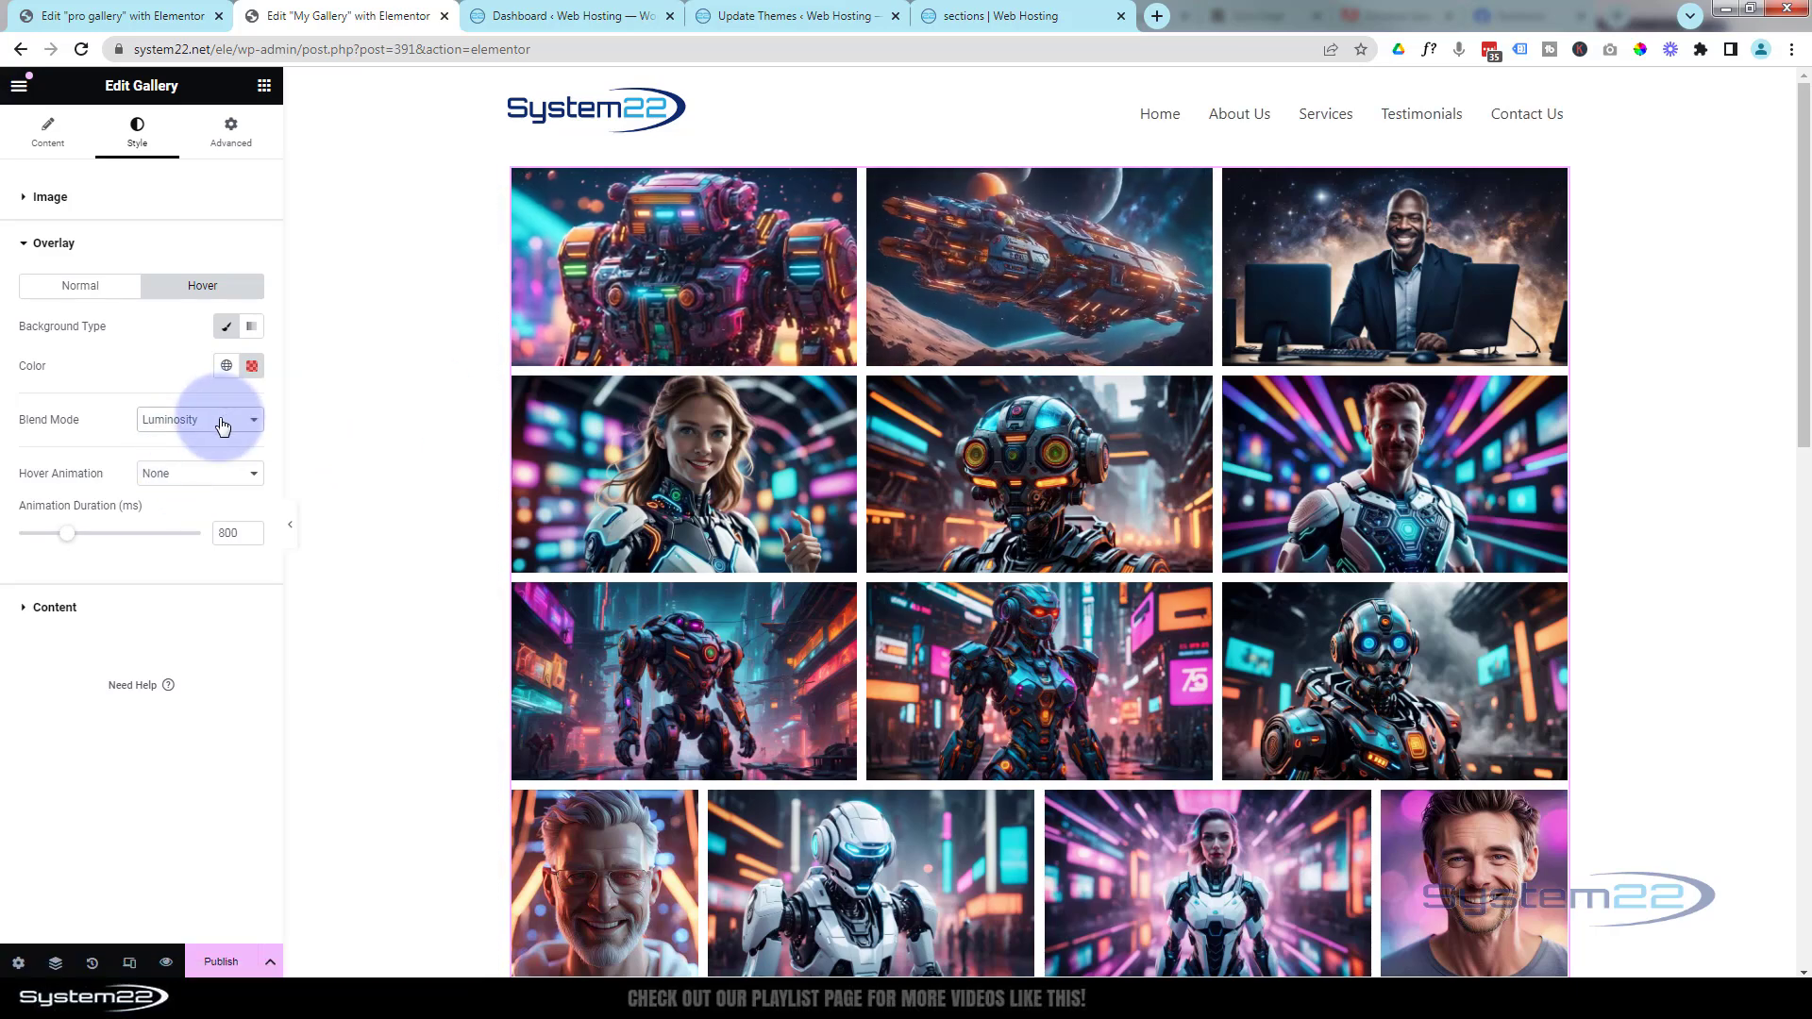
click(194, 419)
click(188, 455)
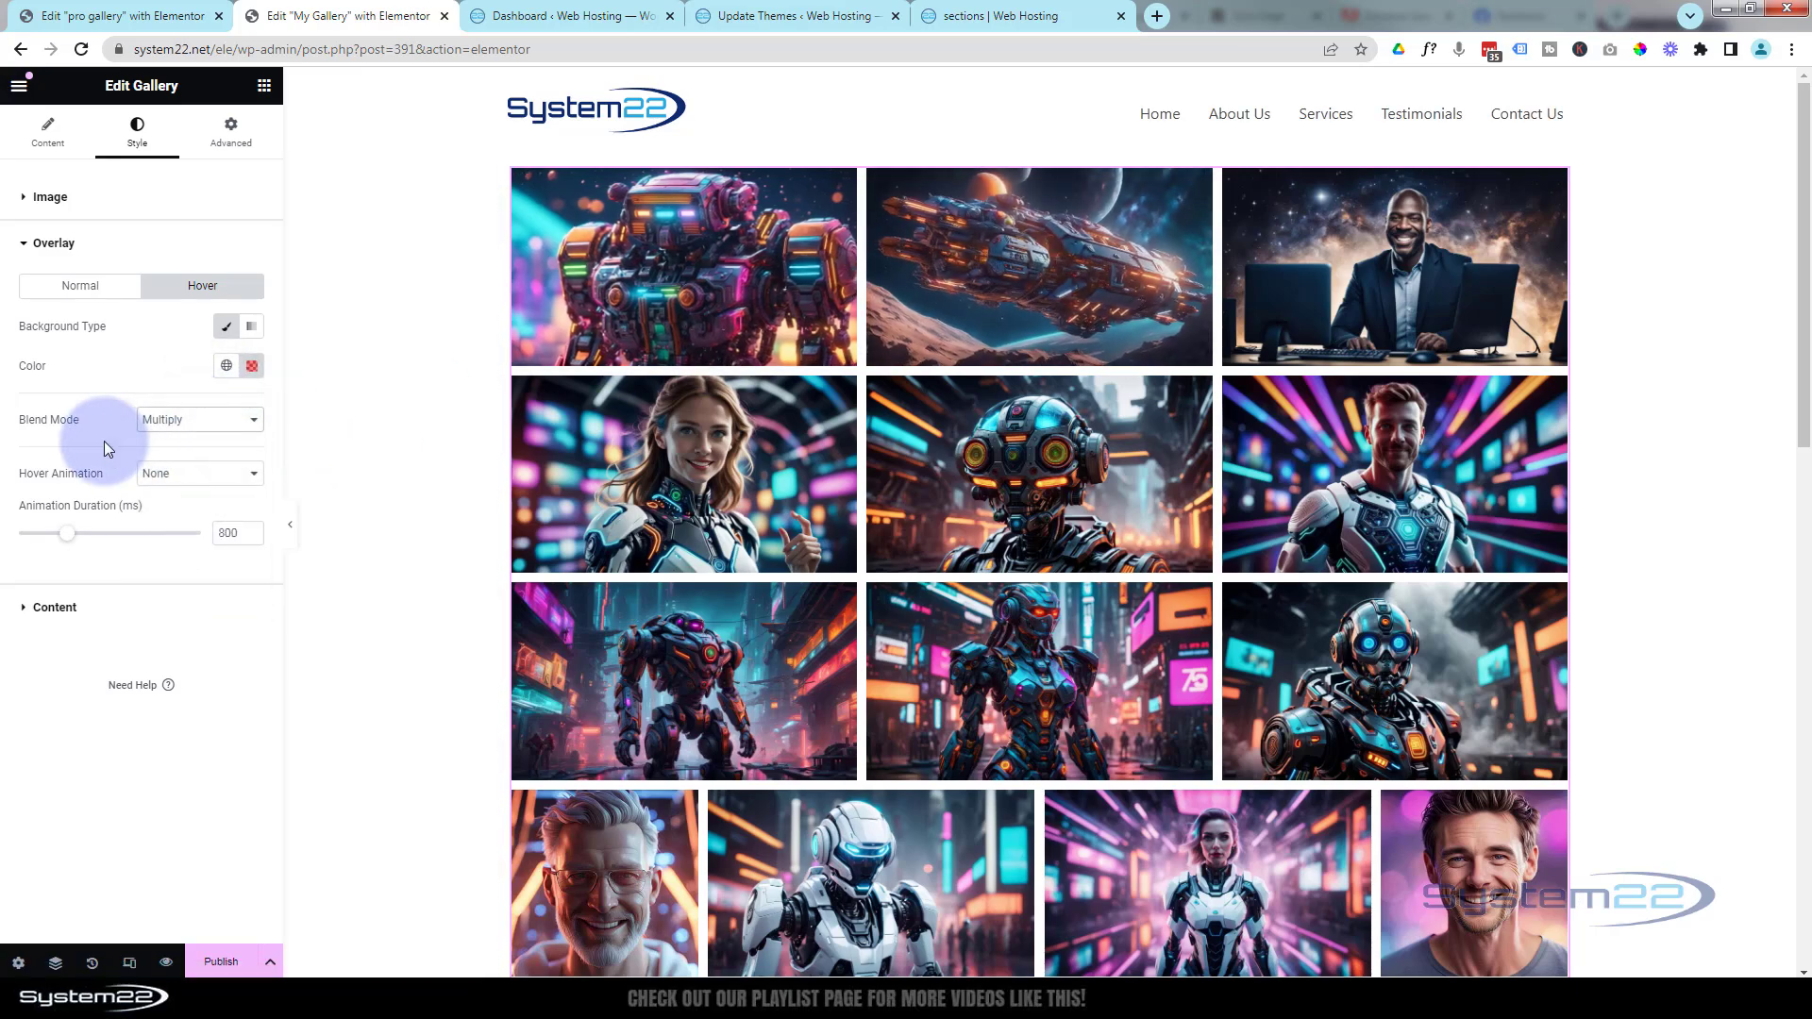
- Set the overlay's hover animation to slide in downward
click(190, 481)
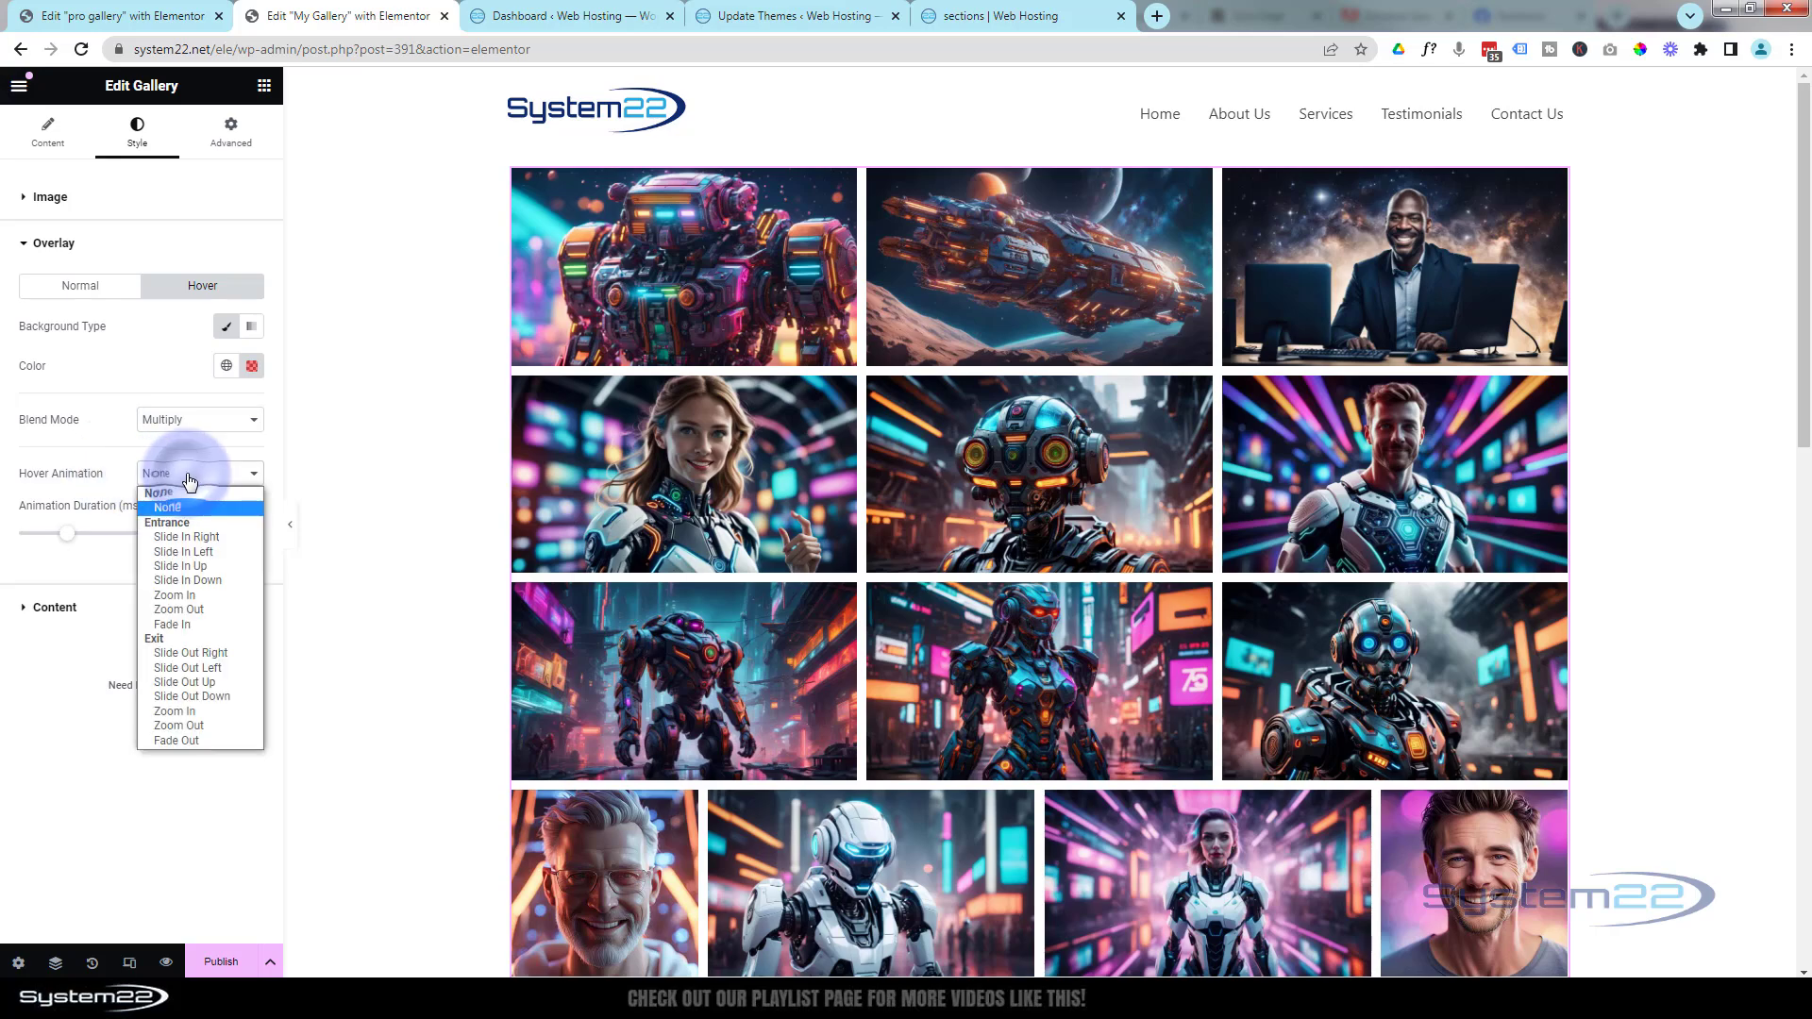
click(175, 580)
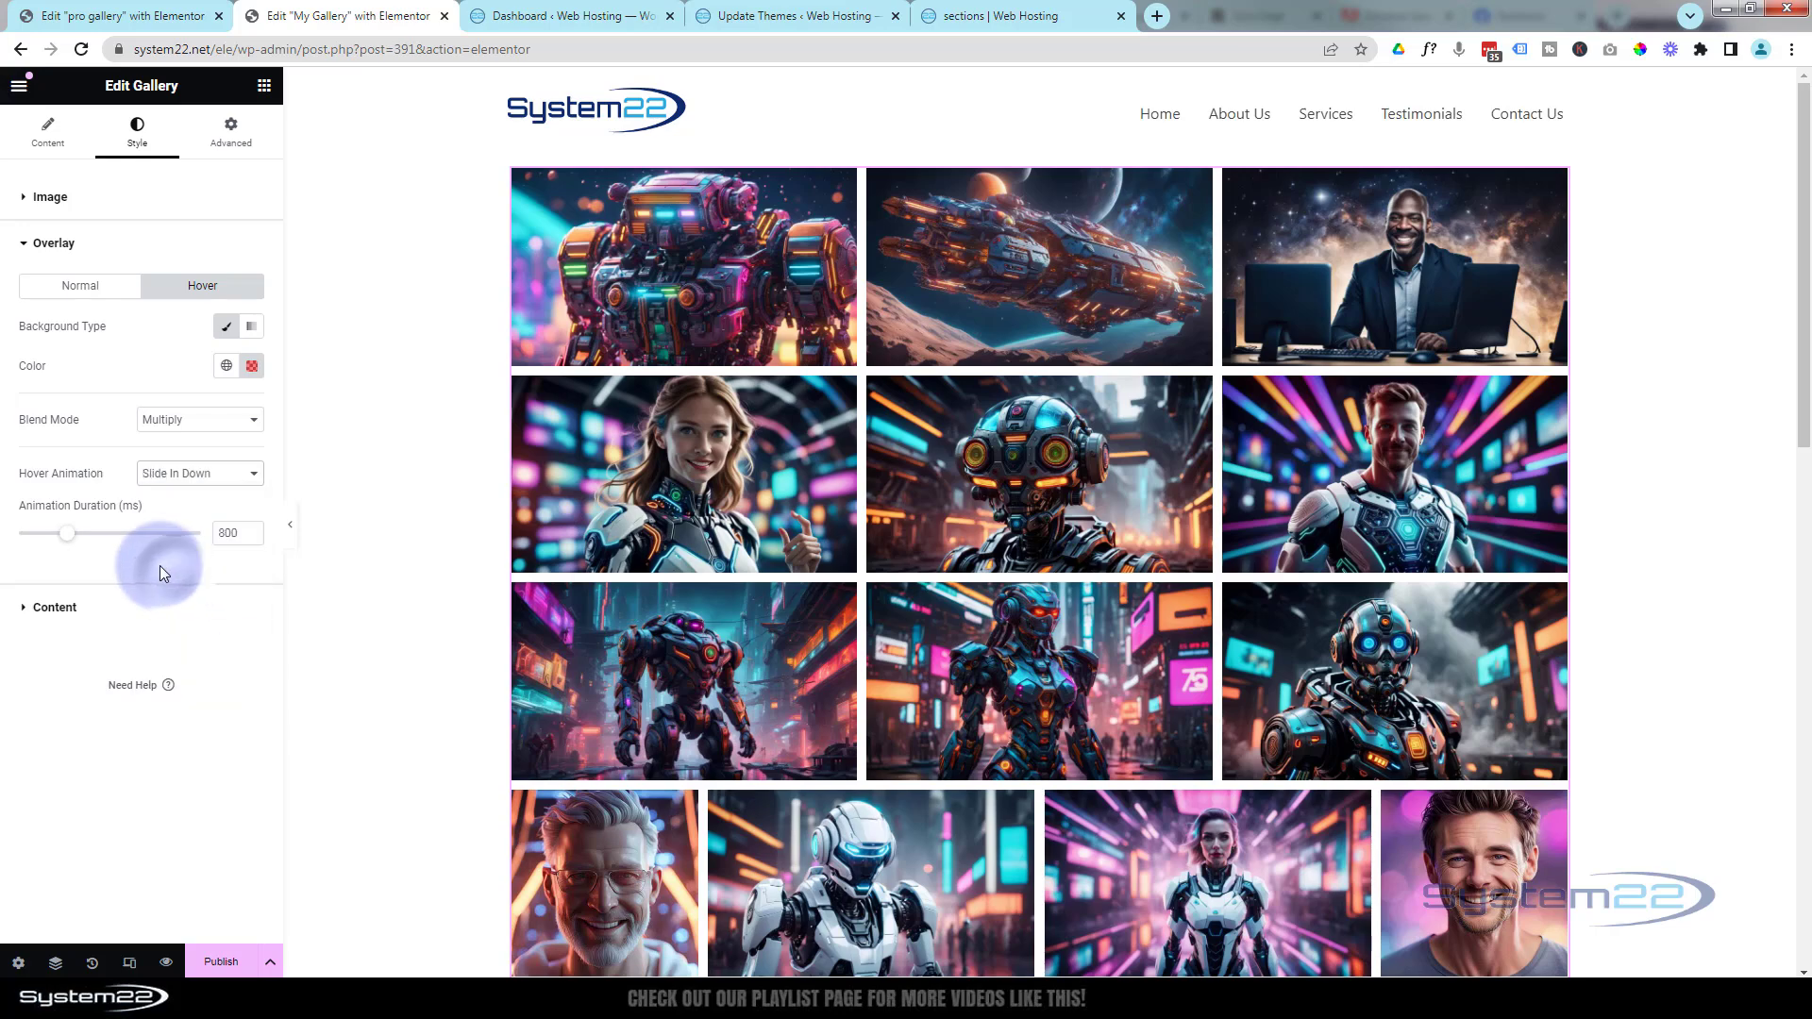
mouse_move(555, 355)
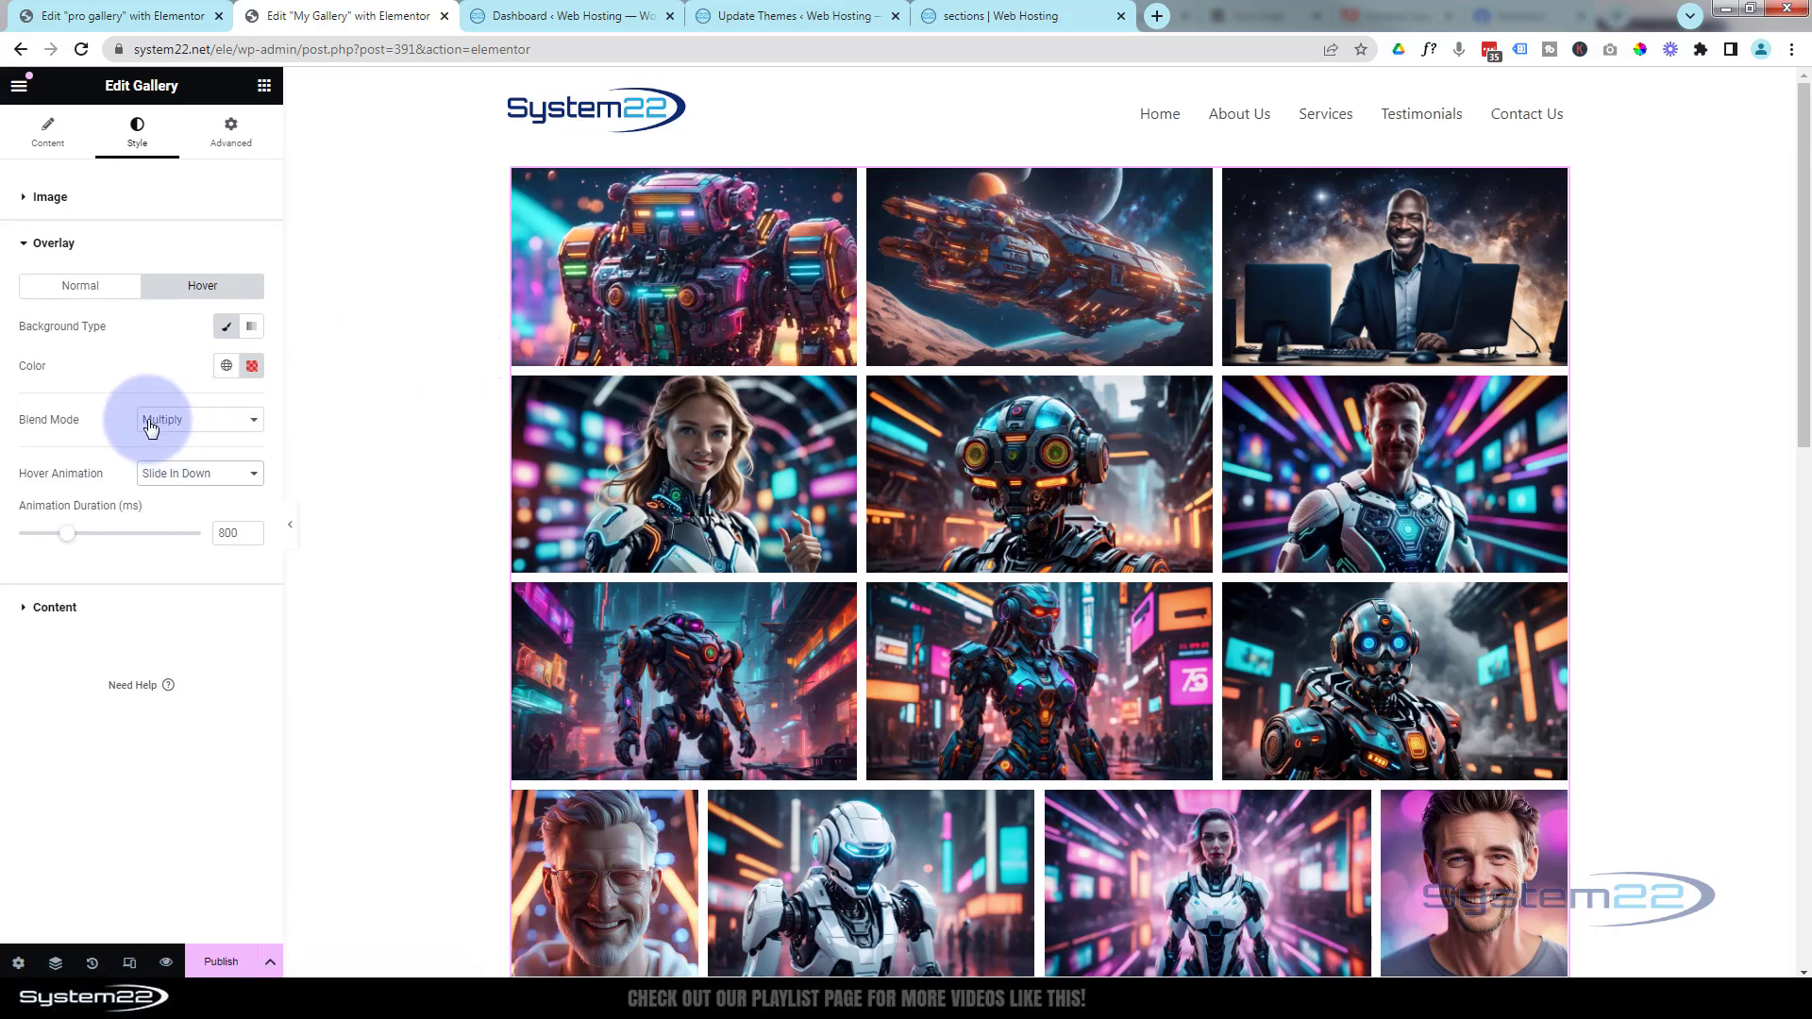
- Reset the overlay settings and choose a semi-transparent dark grey overlay colour
click(252, 367)
click(253, 367)
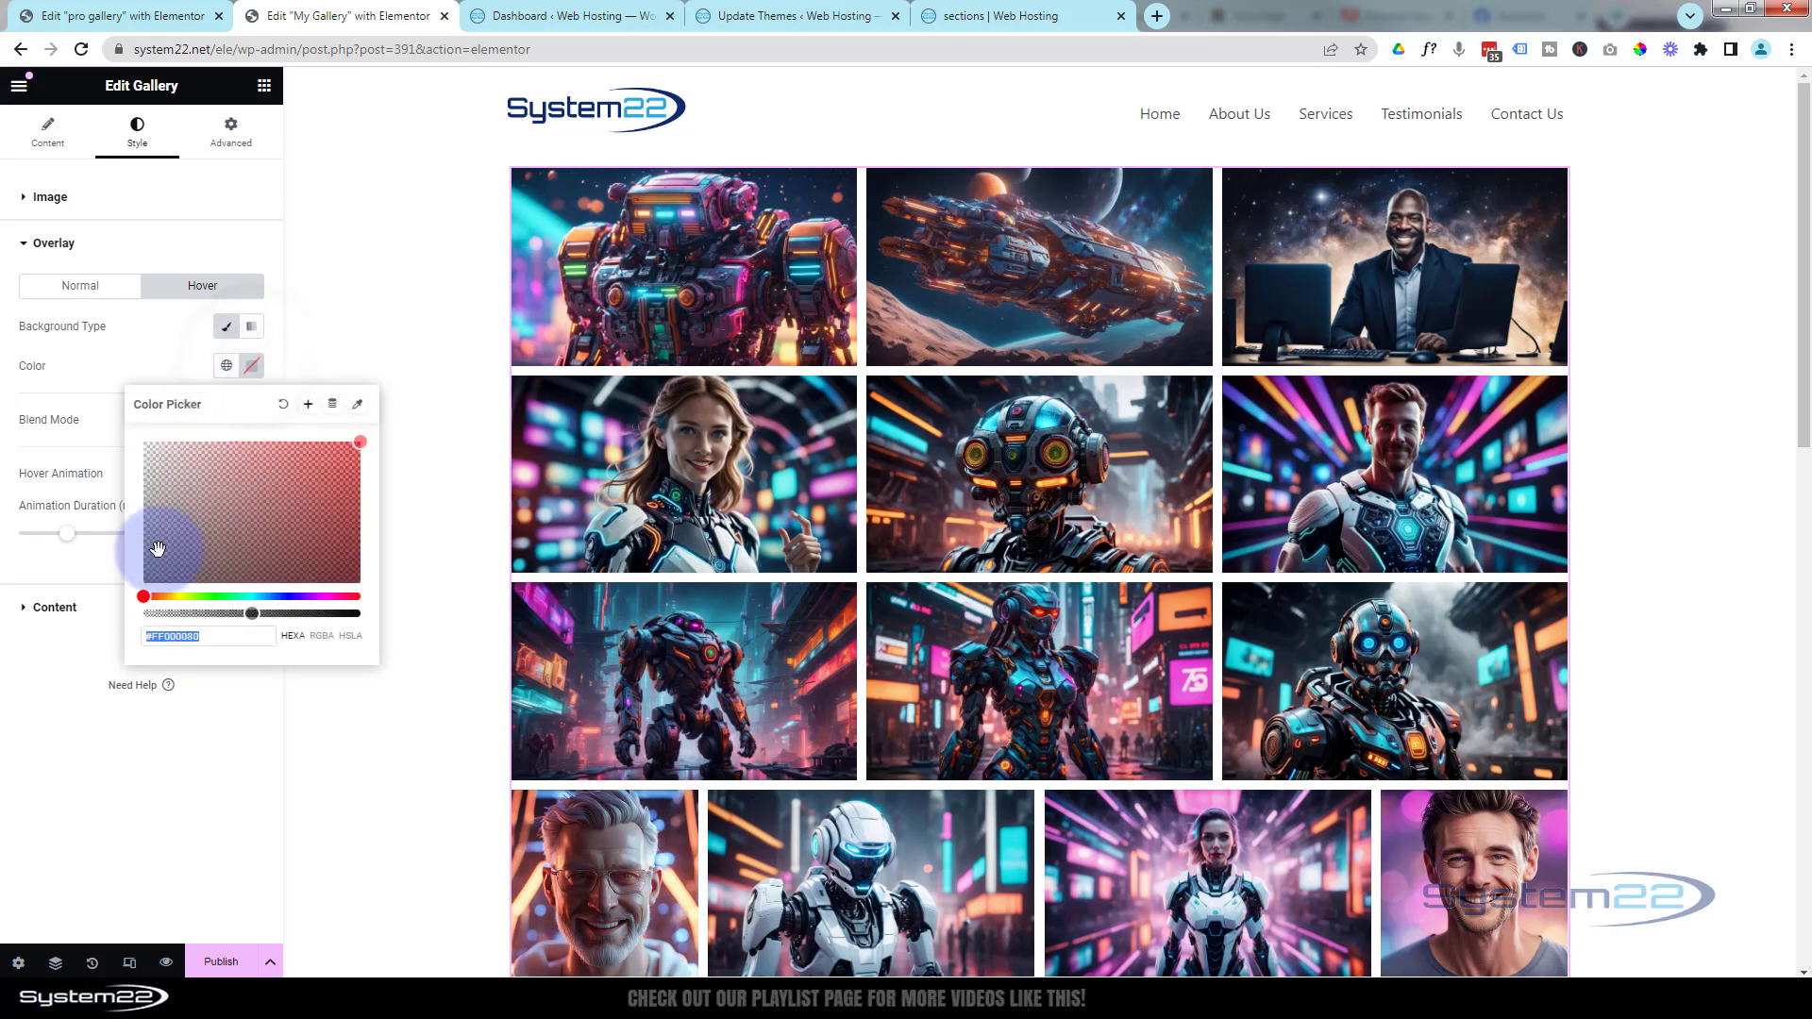
drag(150, 538, 132, 580)
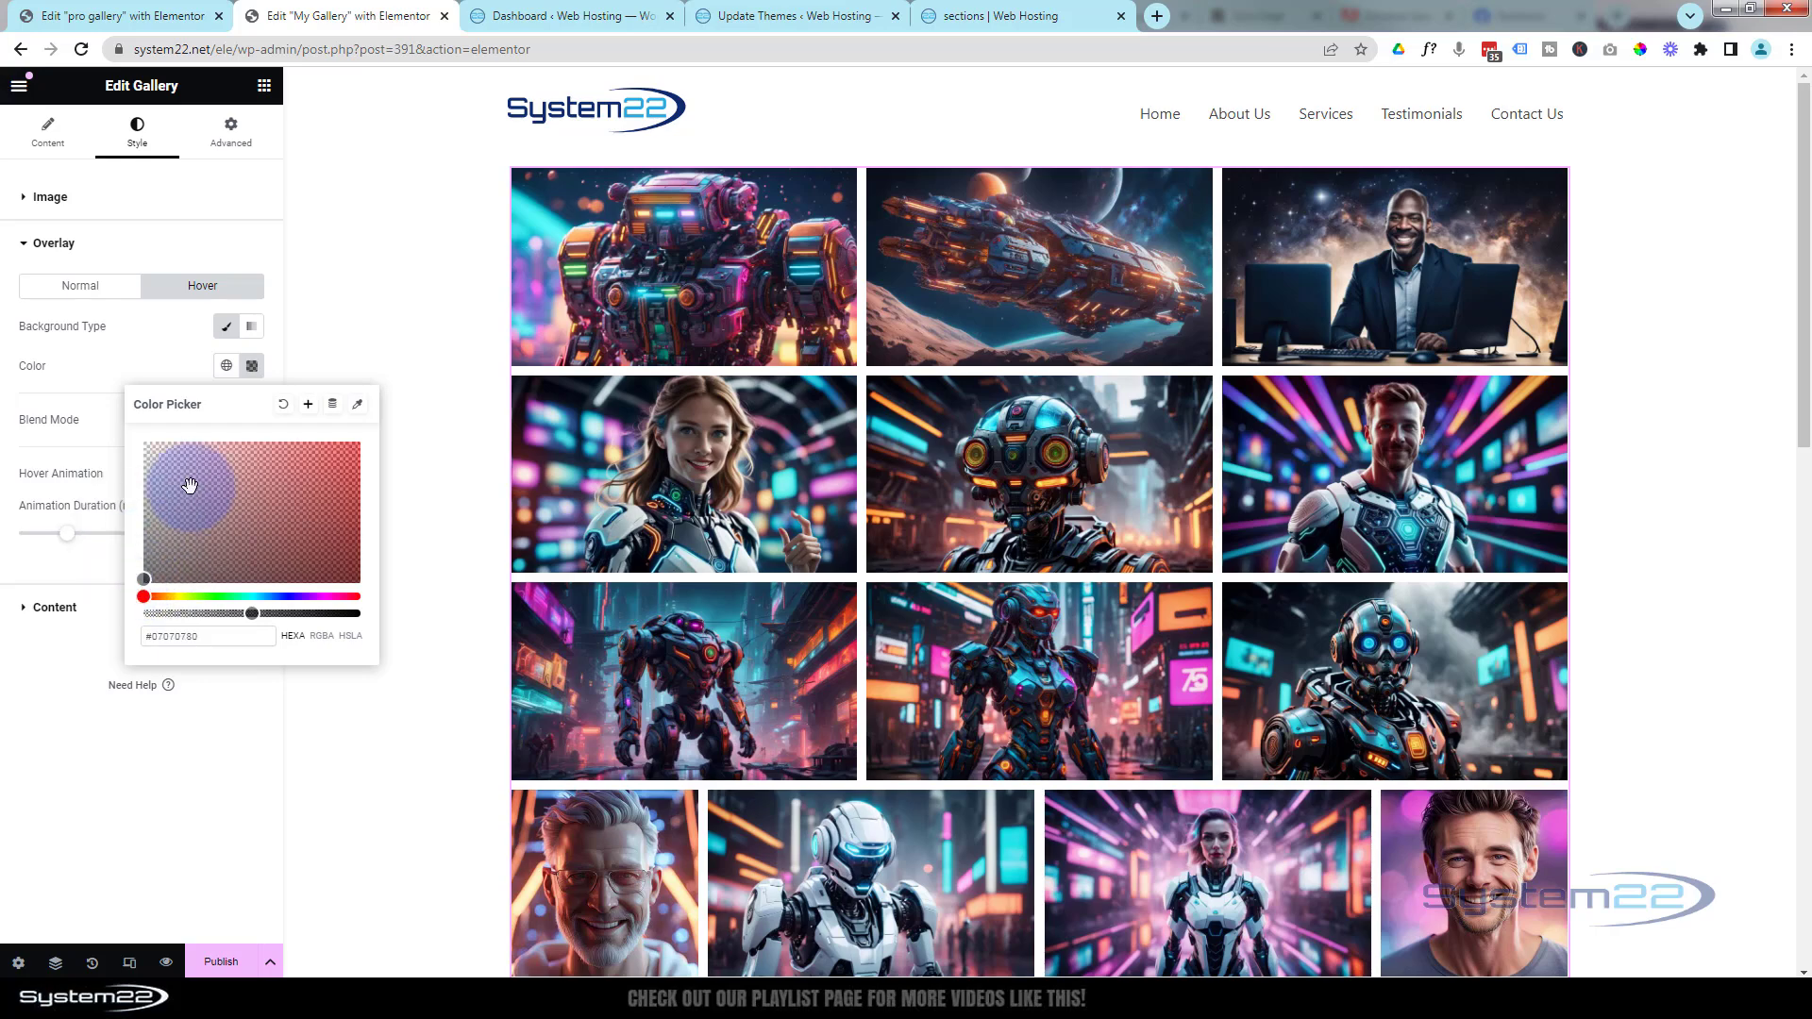
click(170, 359)
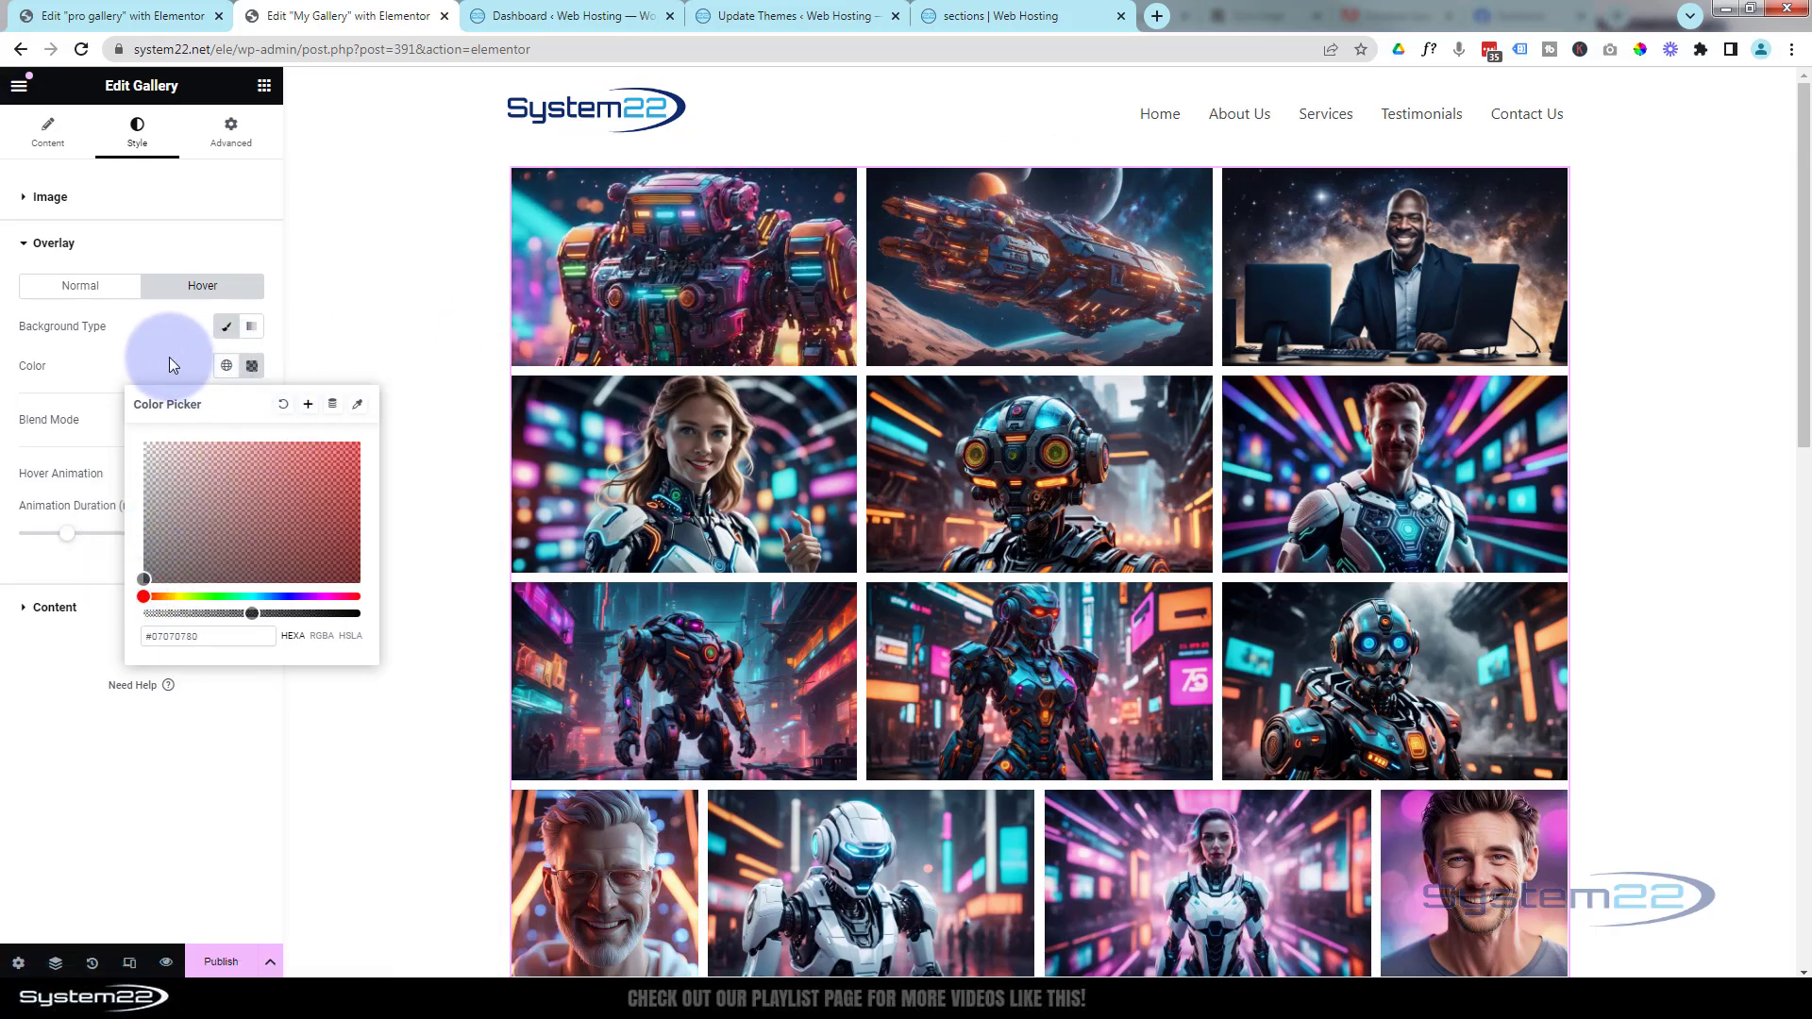
- Set the overlay text alignment to Center and vertical position to Middle, after trying Left, Top and Bottom
click(22, 609)
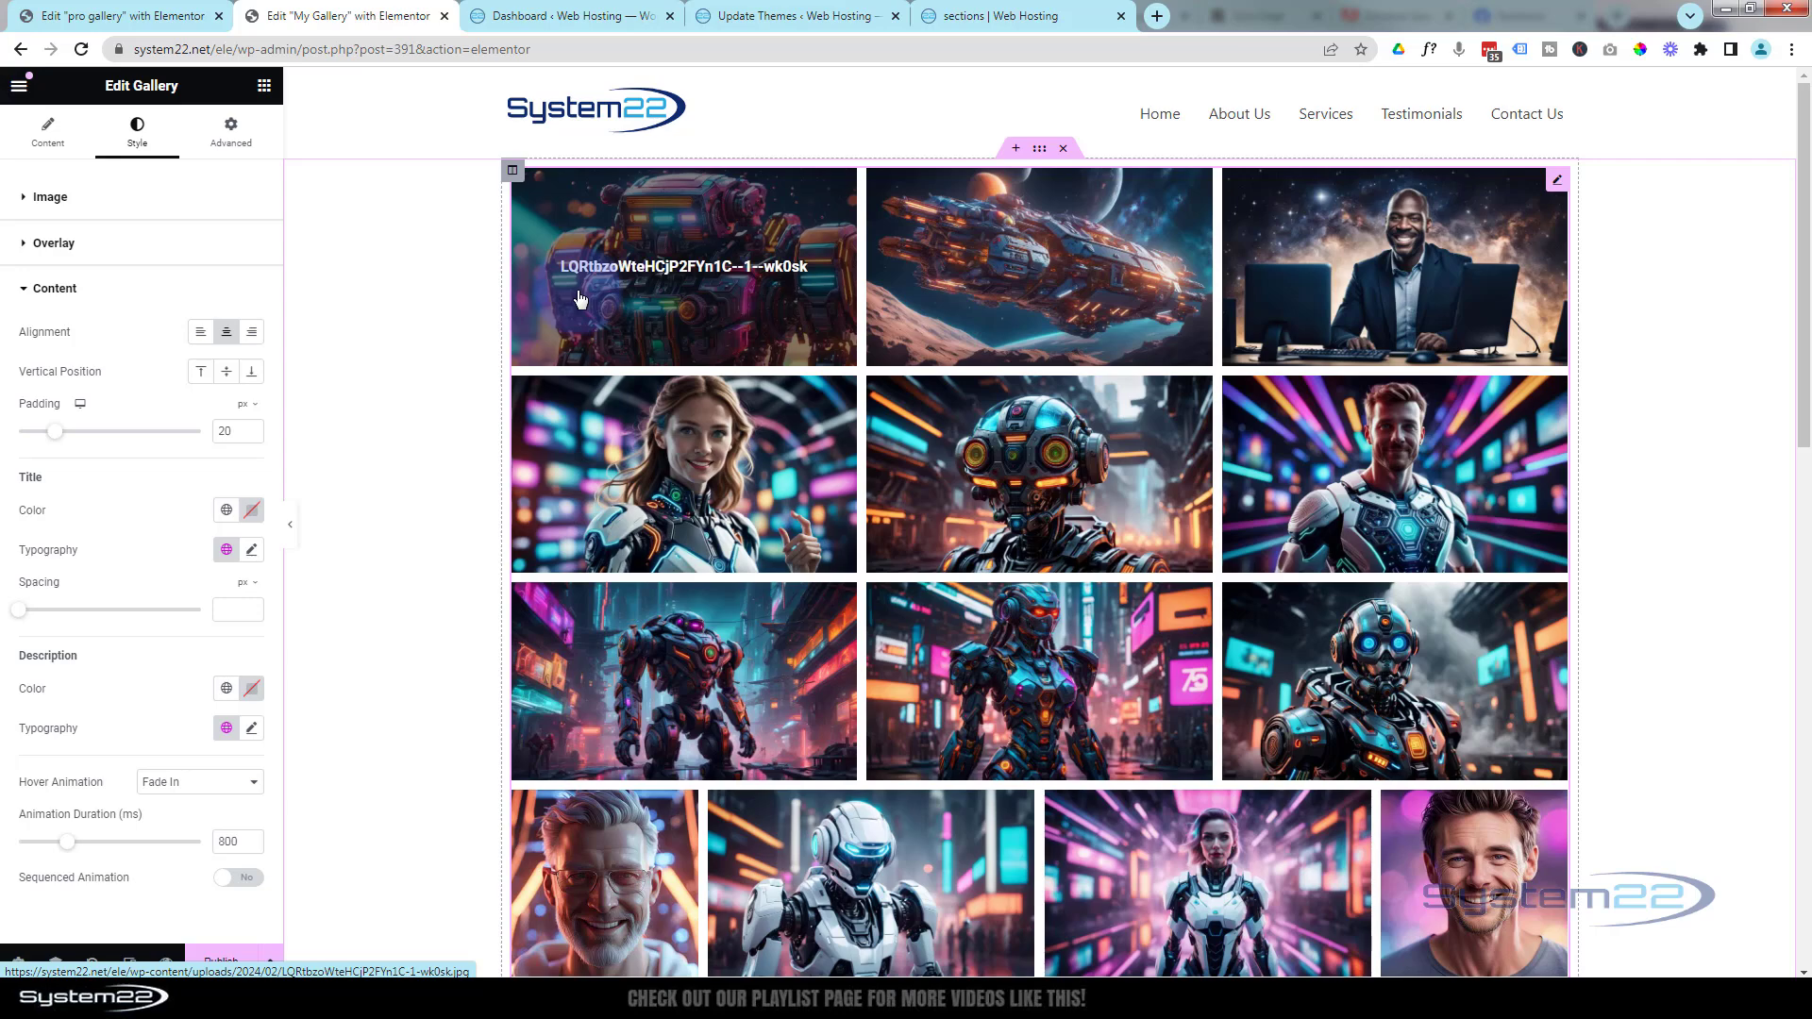
click(199, 331)
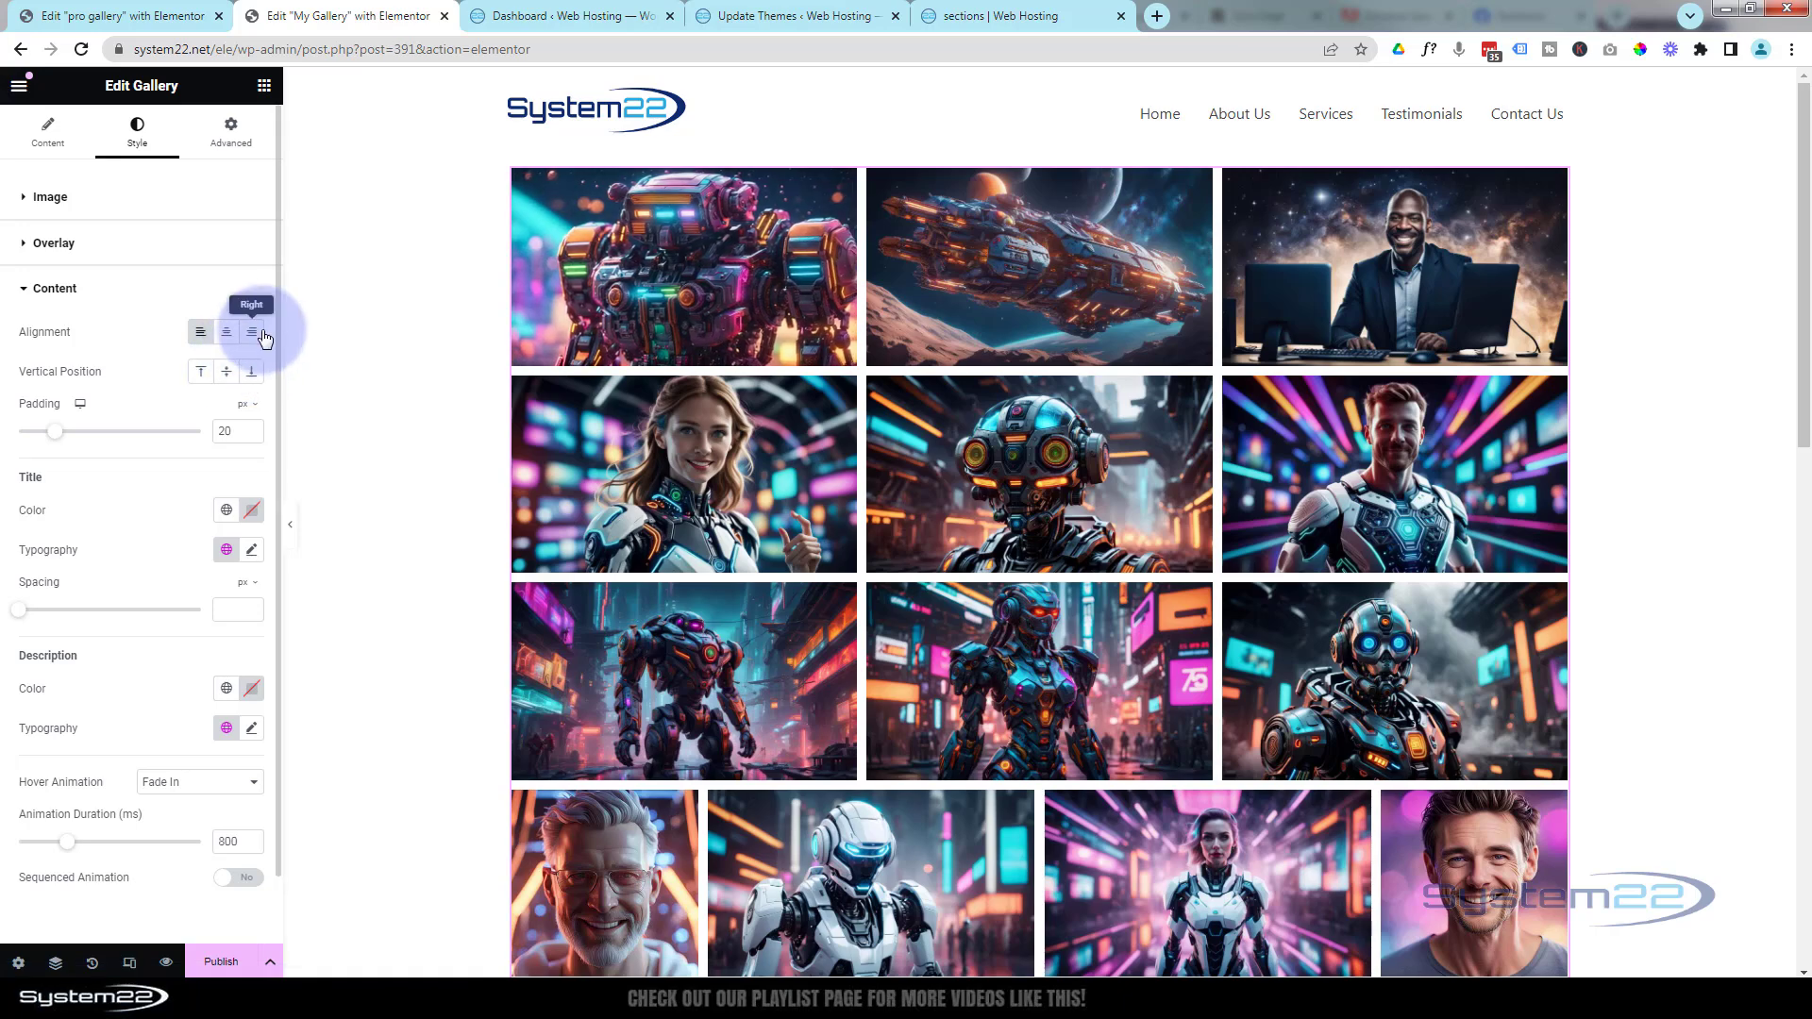
click(202, 374)
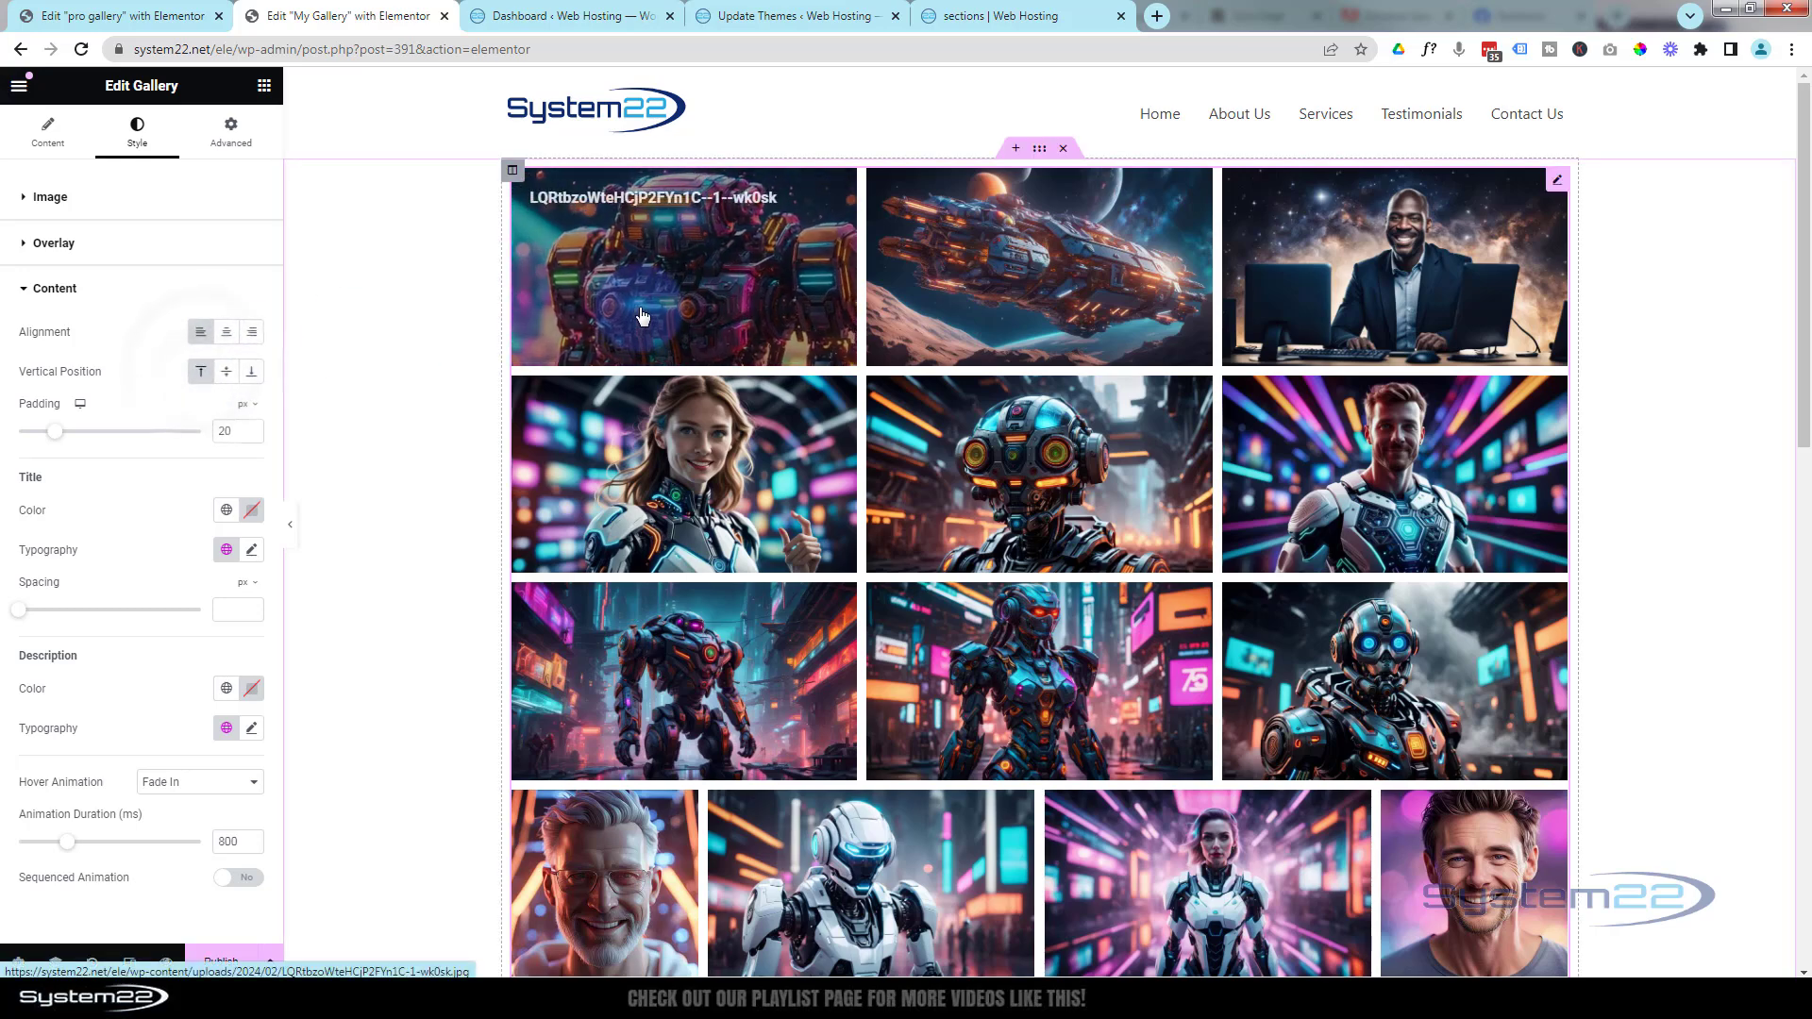
click(253, 376)
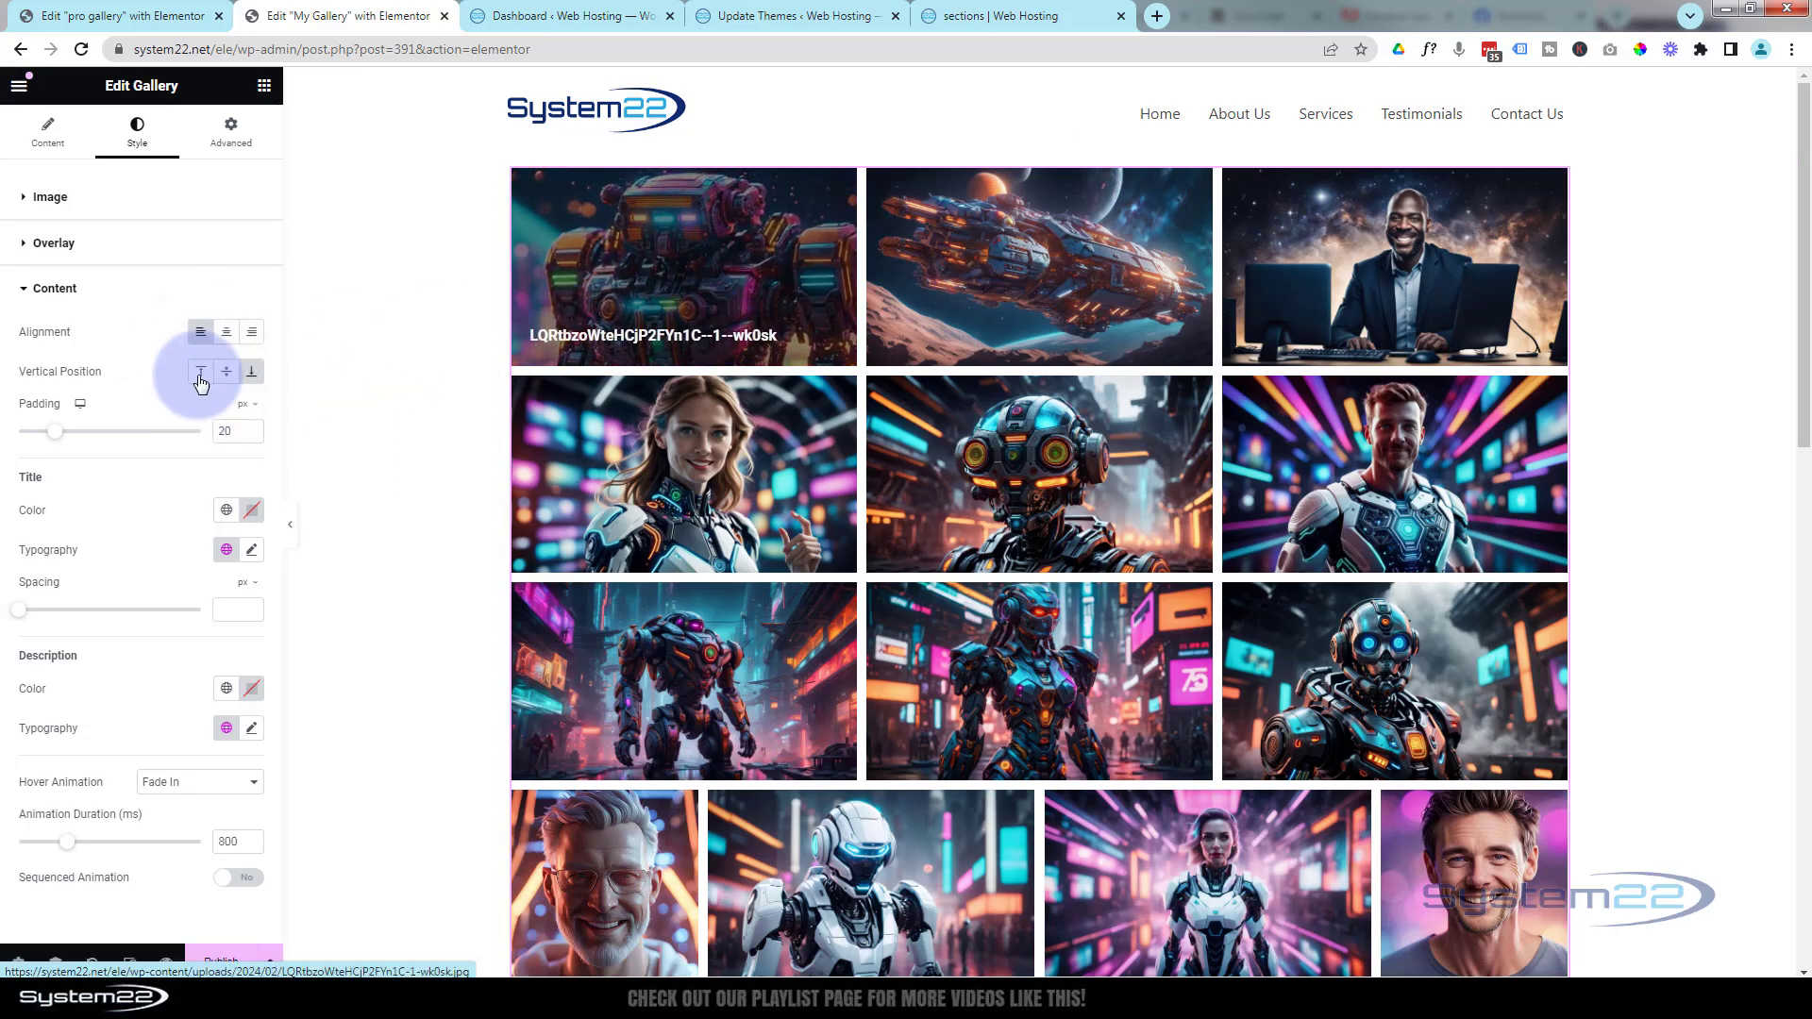
click(226, 332)
click(252, 378)
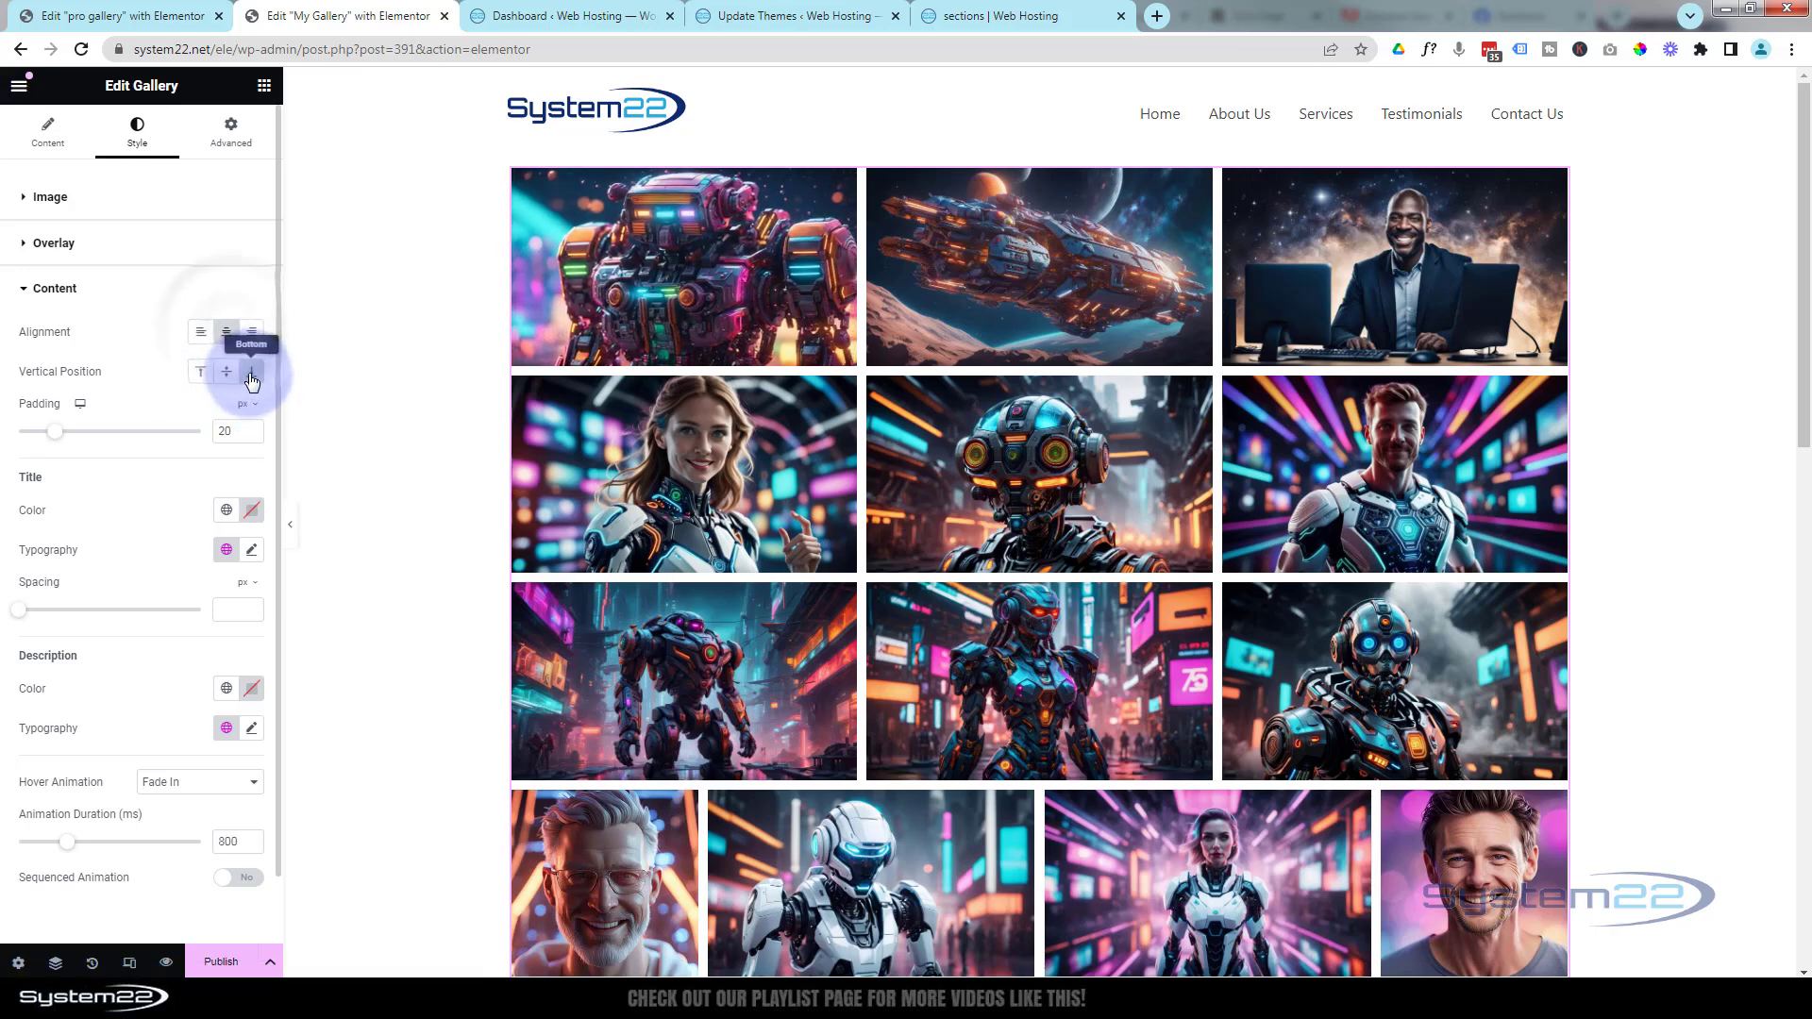
mouse_move(614, 306)
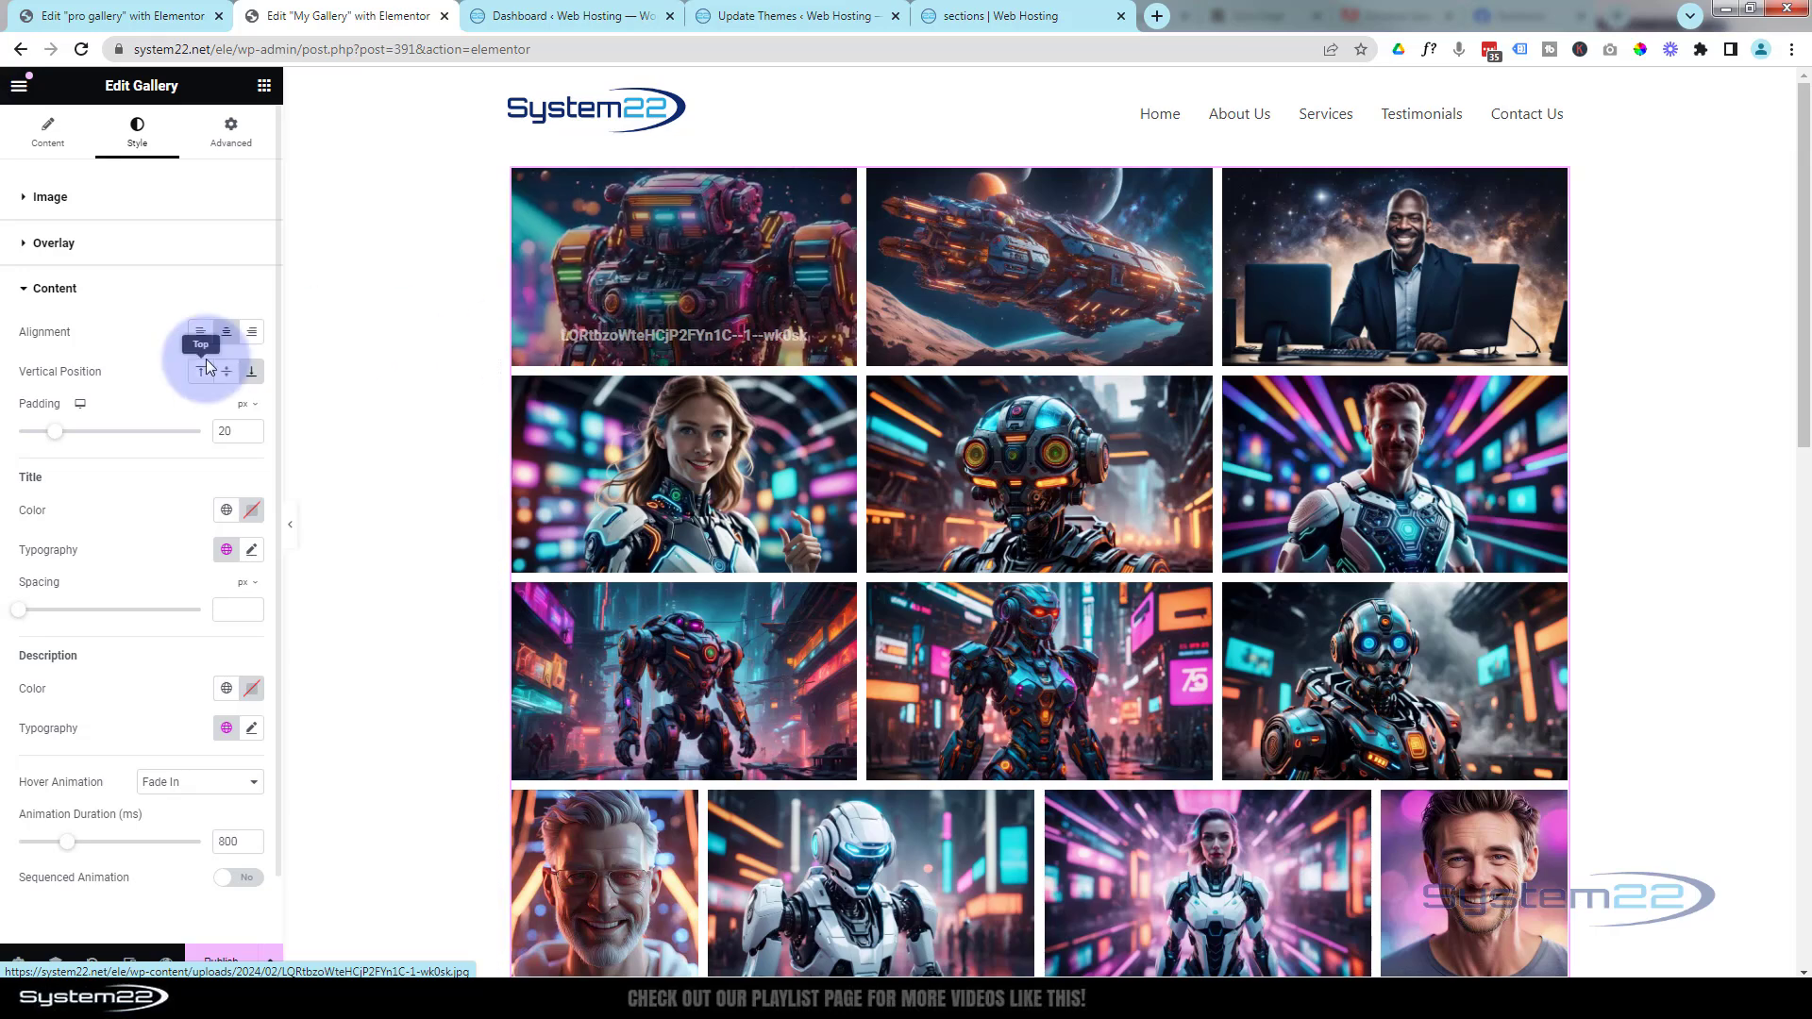
click(166, 374)
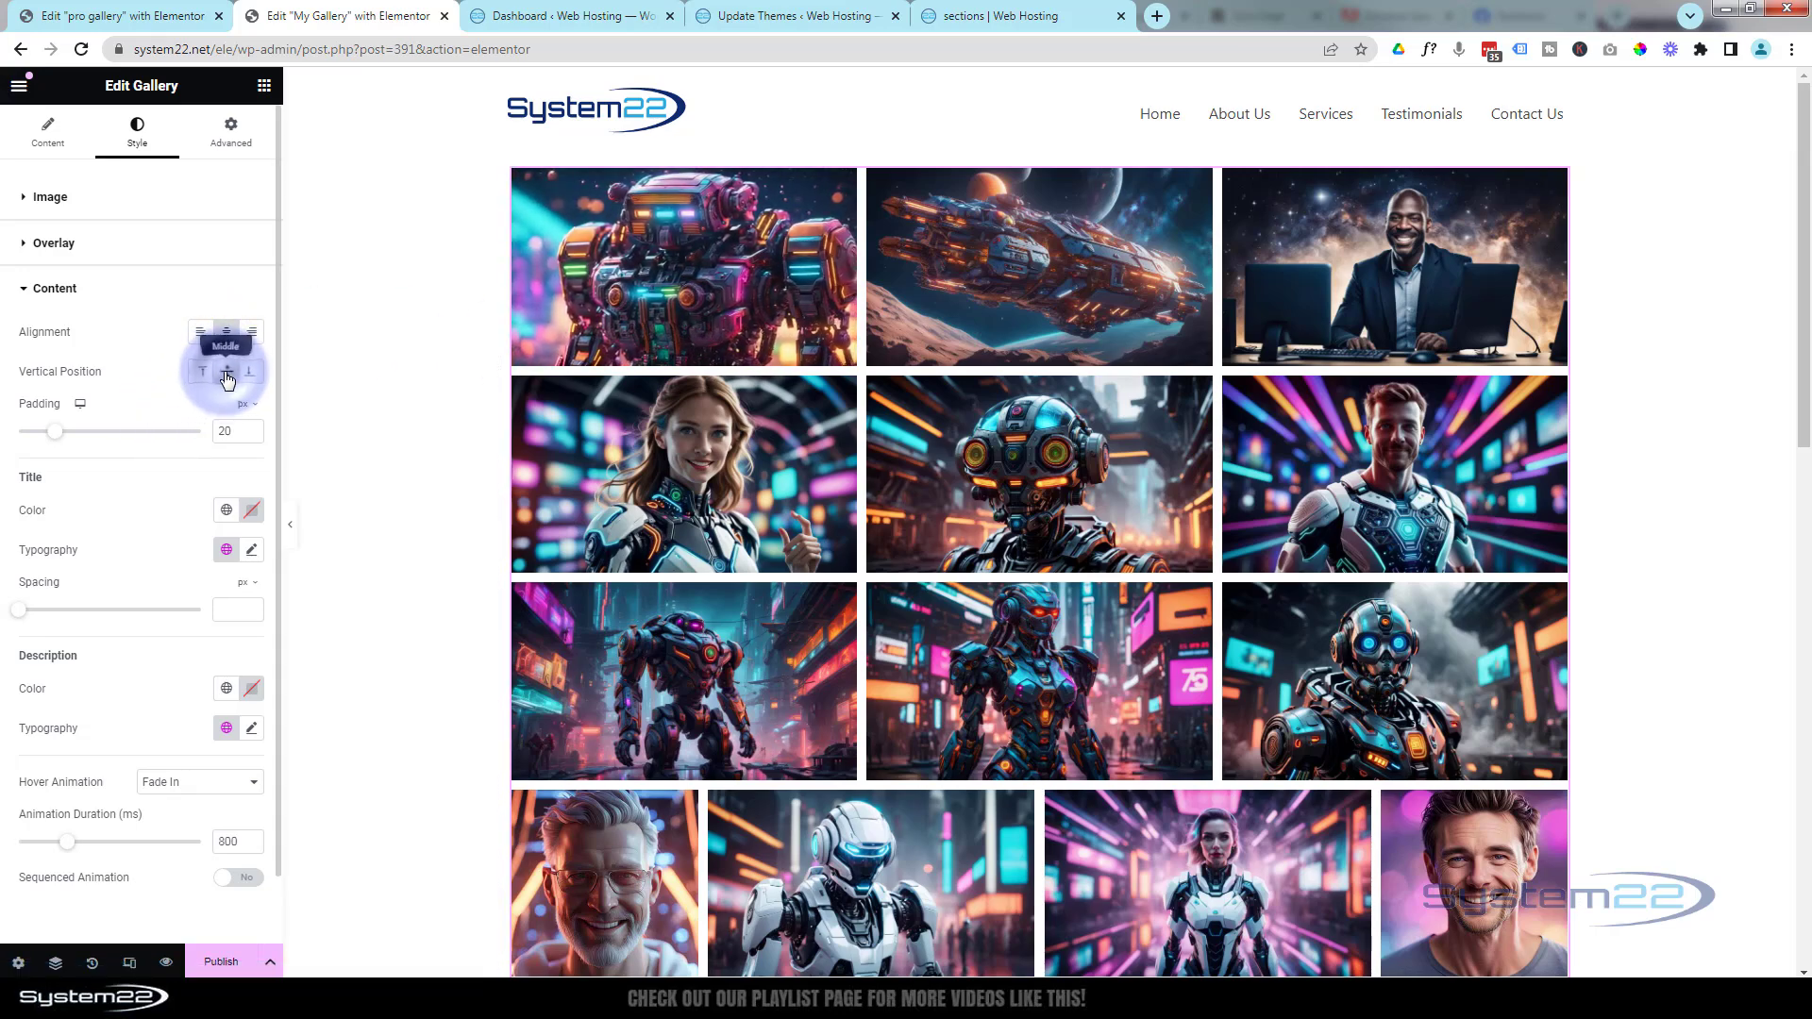
click(227, 376)
click(202, 375)
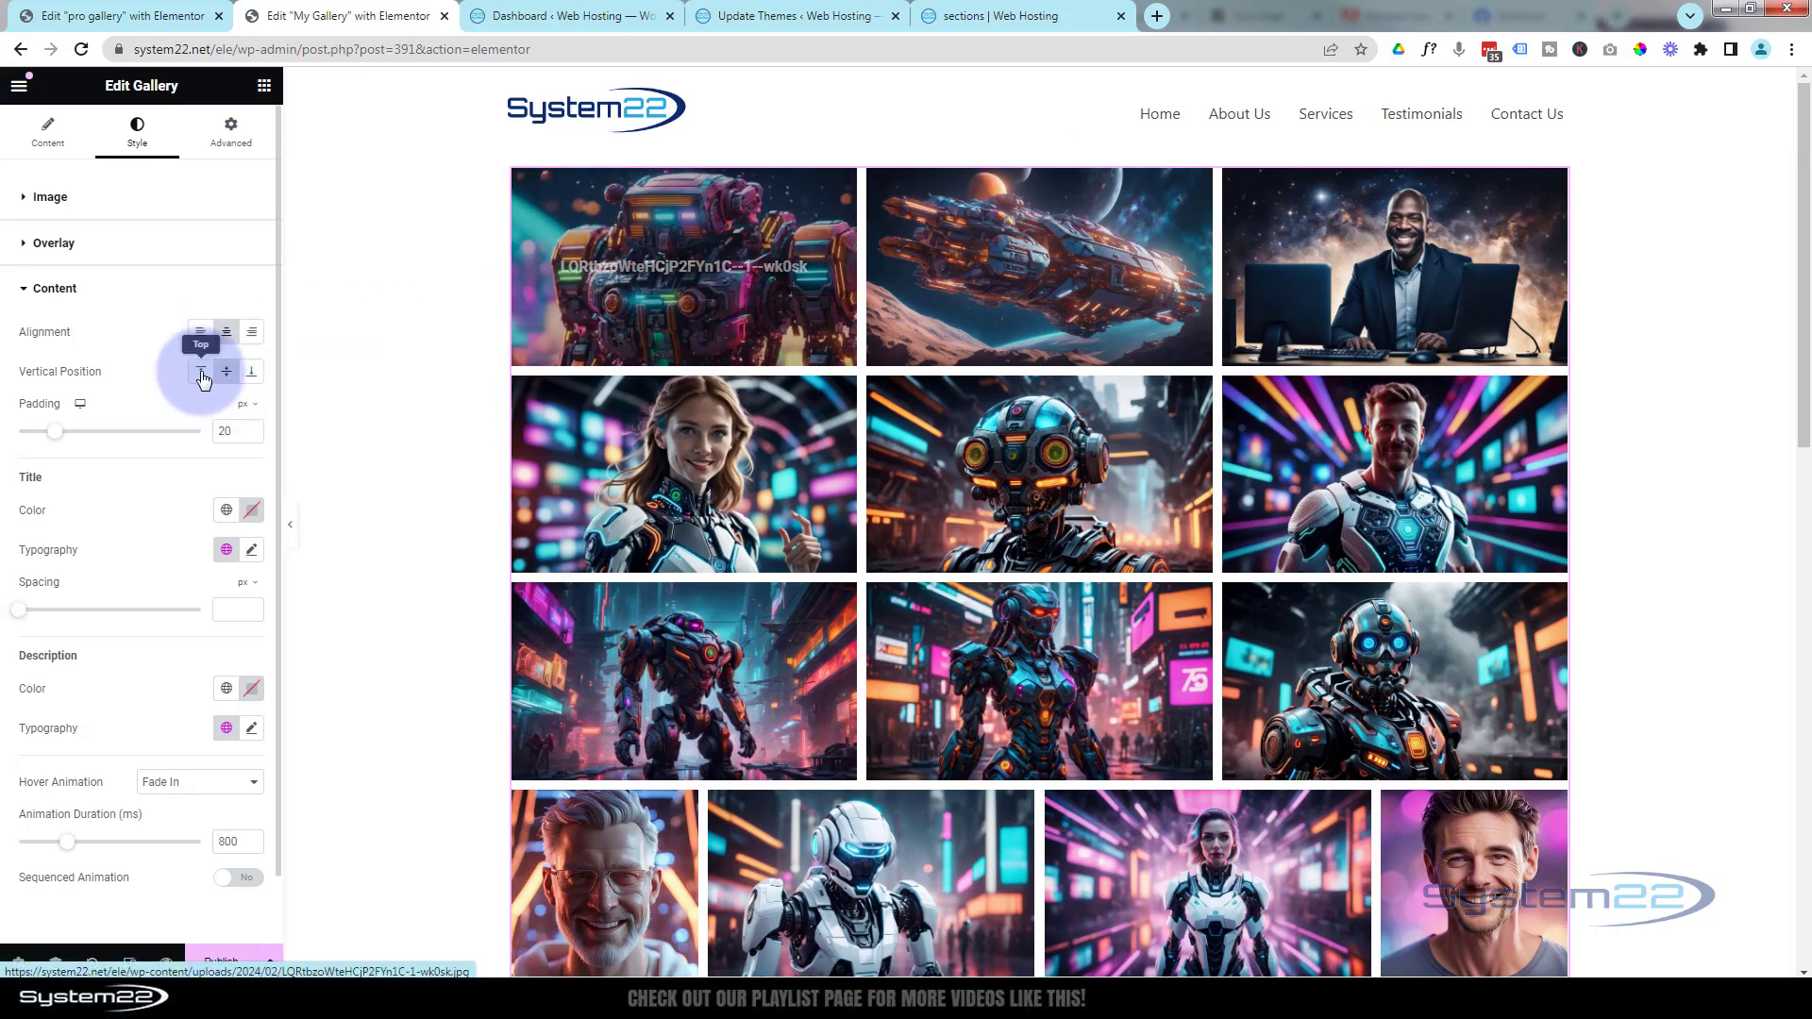
click(166, 371)
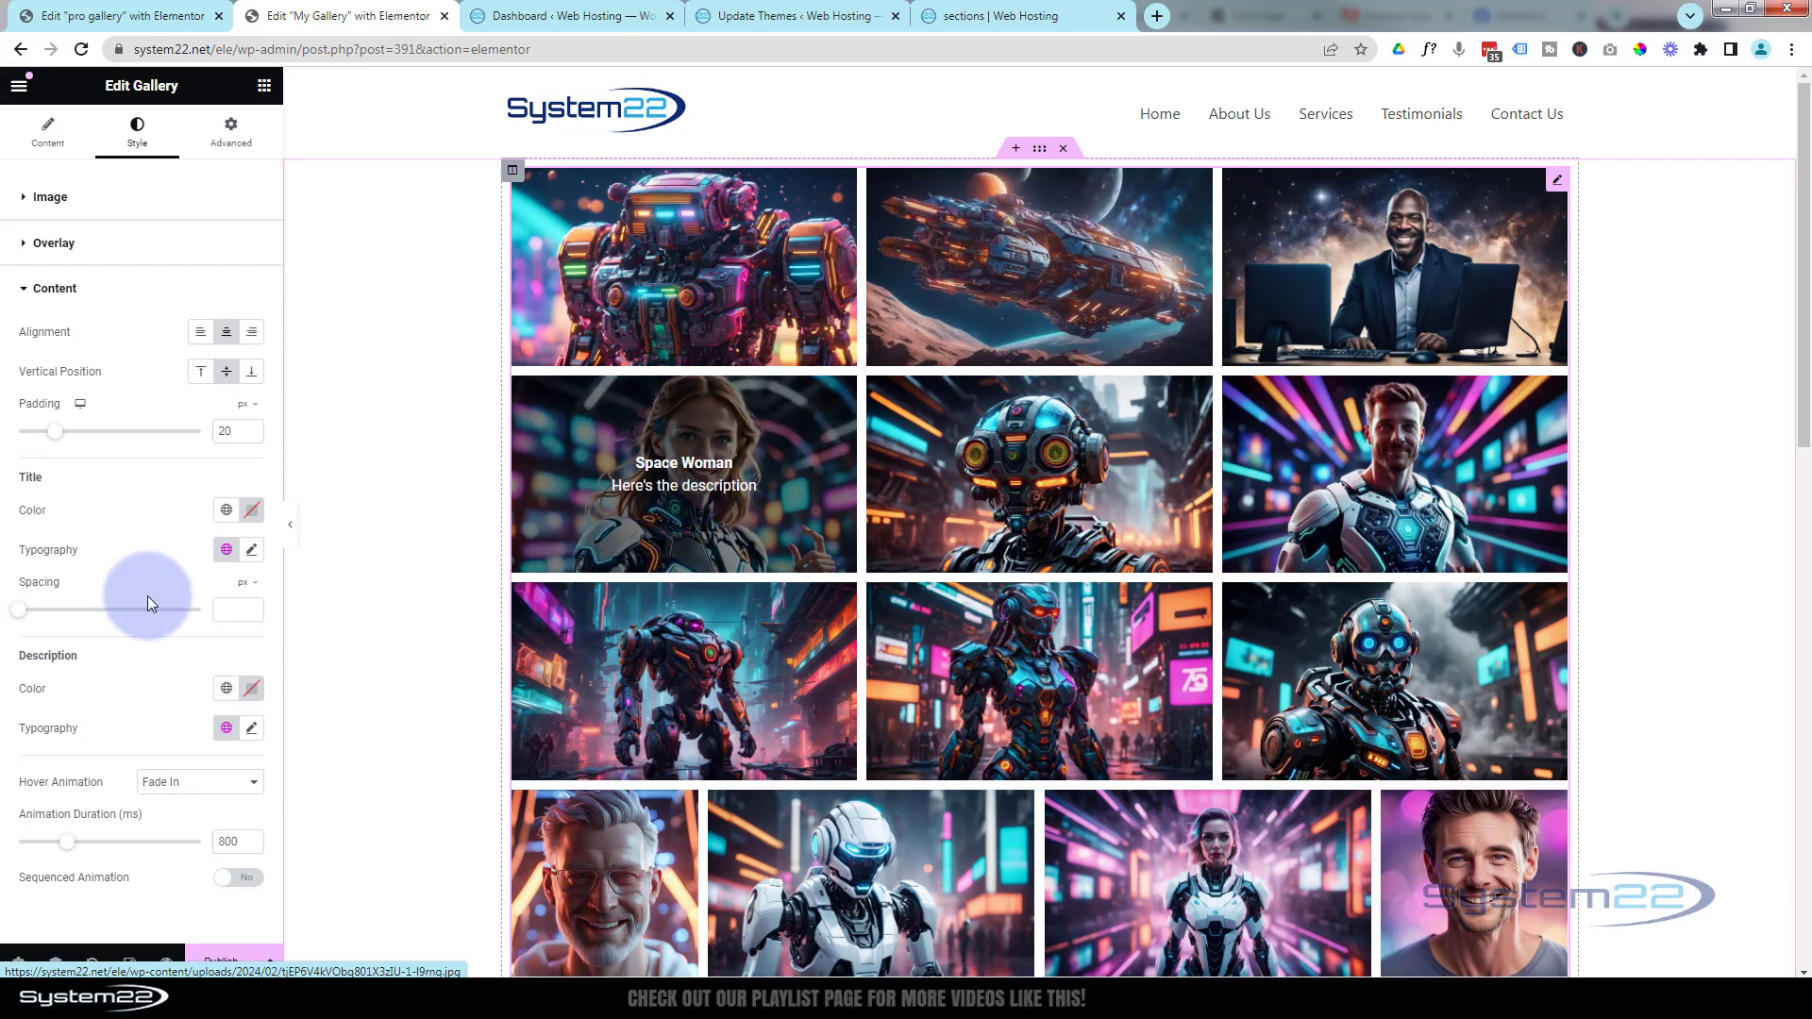
- Scroll to the empty section and drop a Gallery widget into it from the widgets panel
scroll(128, 595, down, 1)
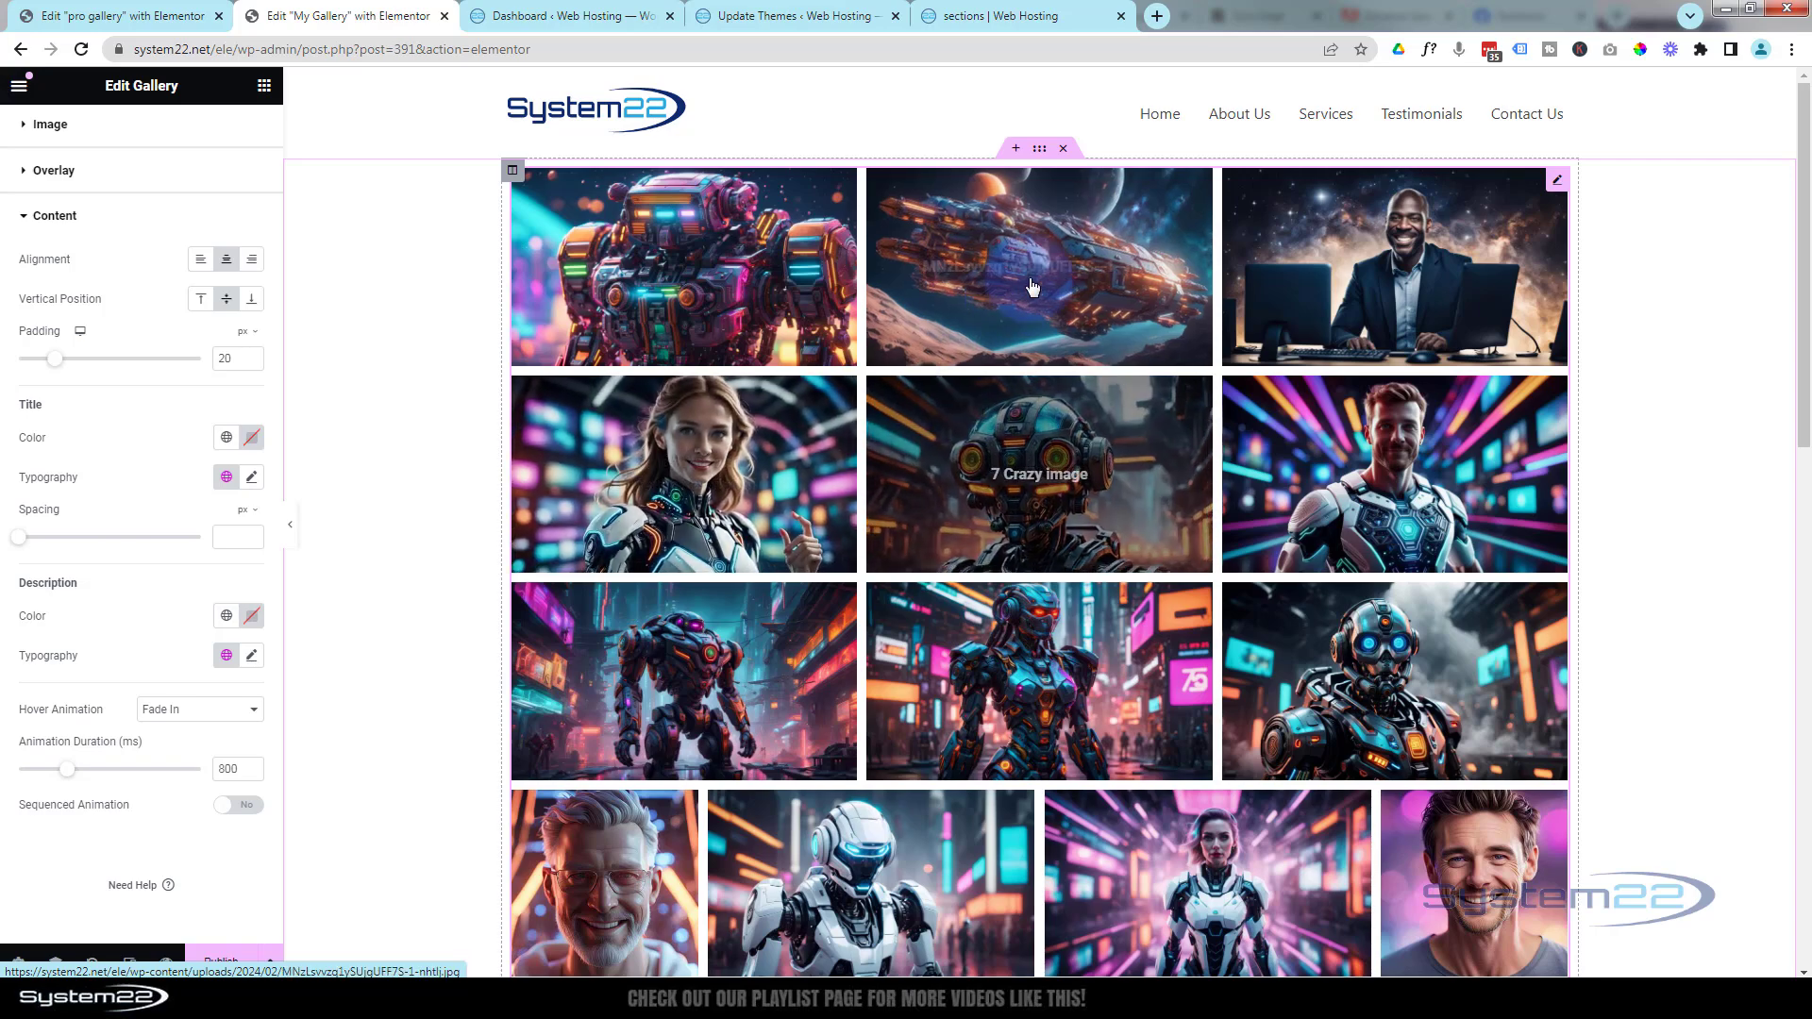
scroll(1685, 350, down, 1)
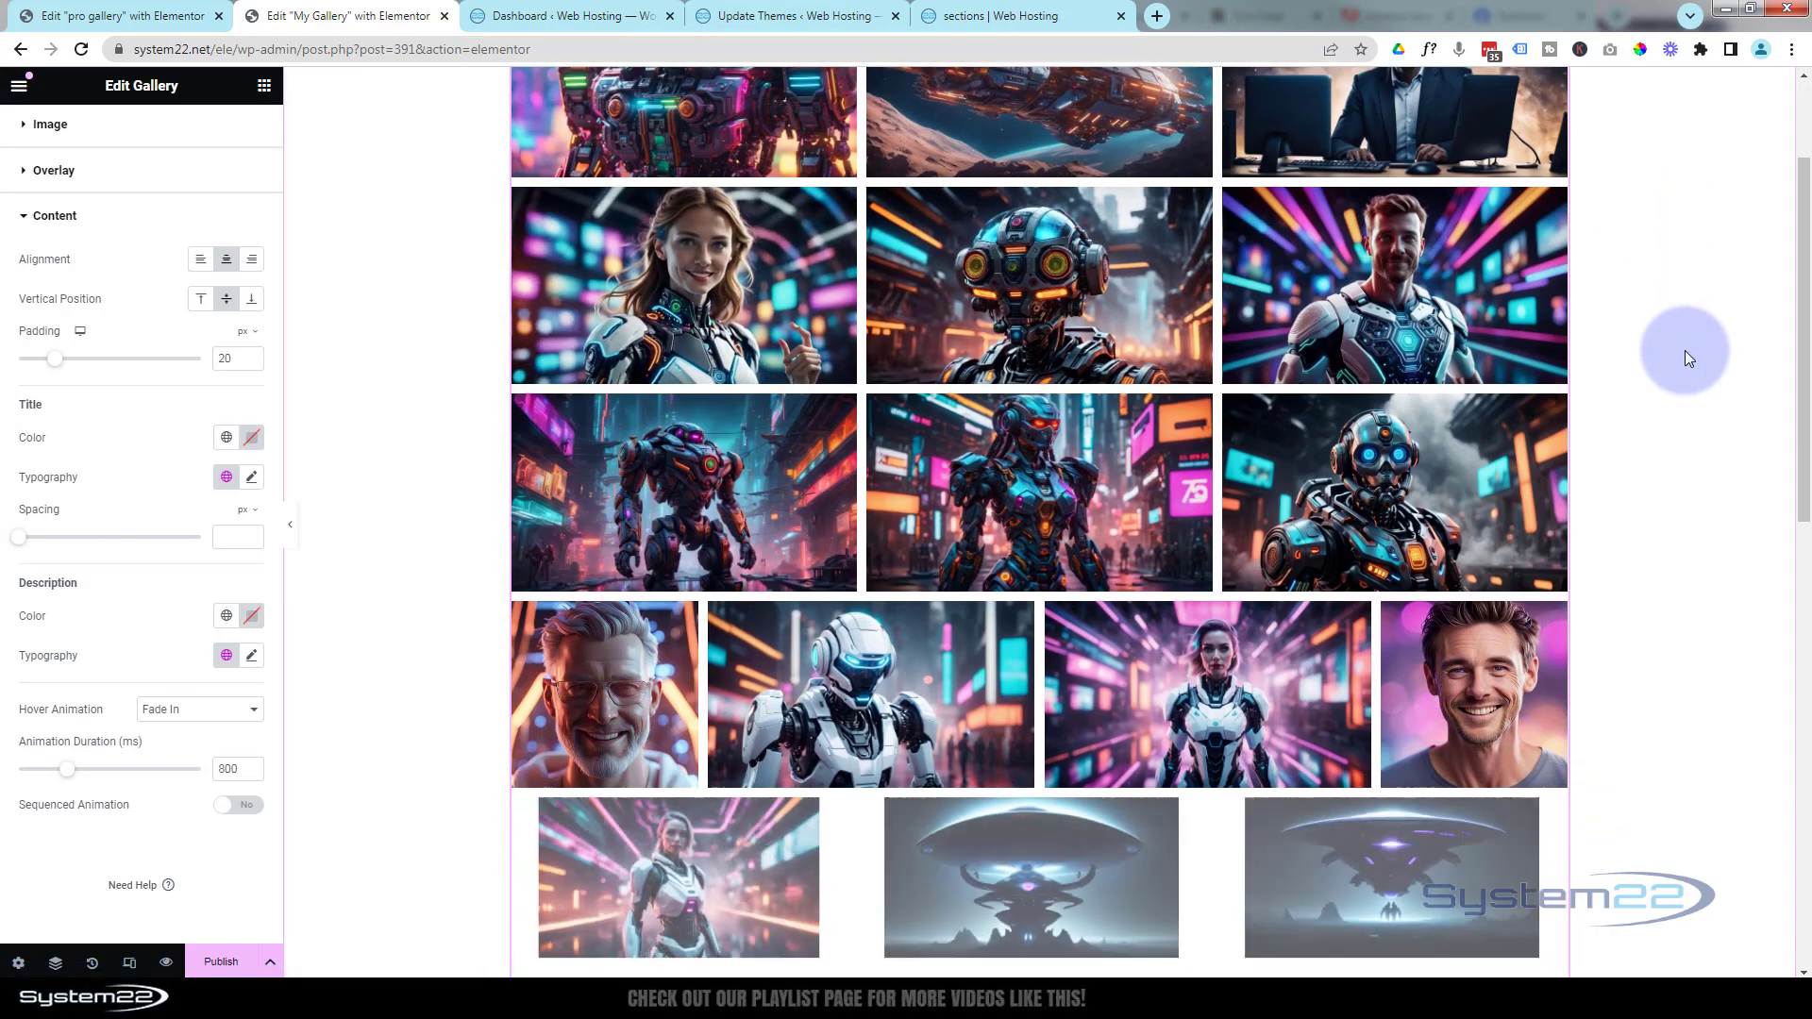
scroll(1685, 349, down, 3)
scroll(1685, 349, down, 8)
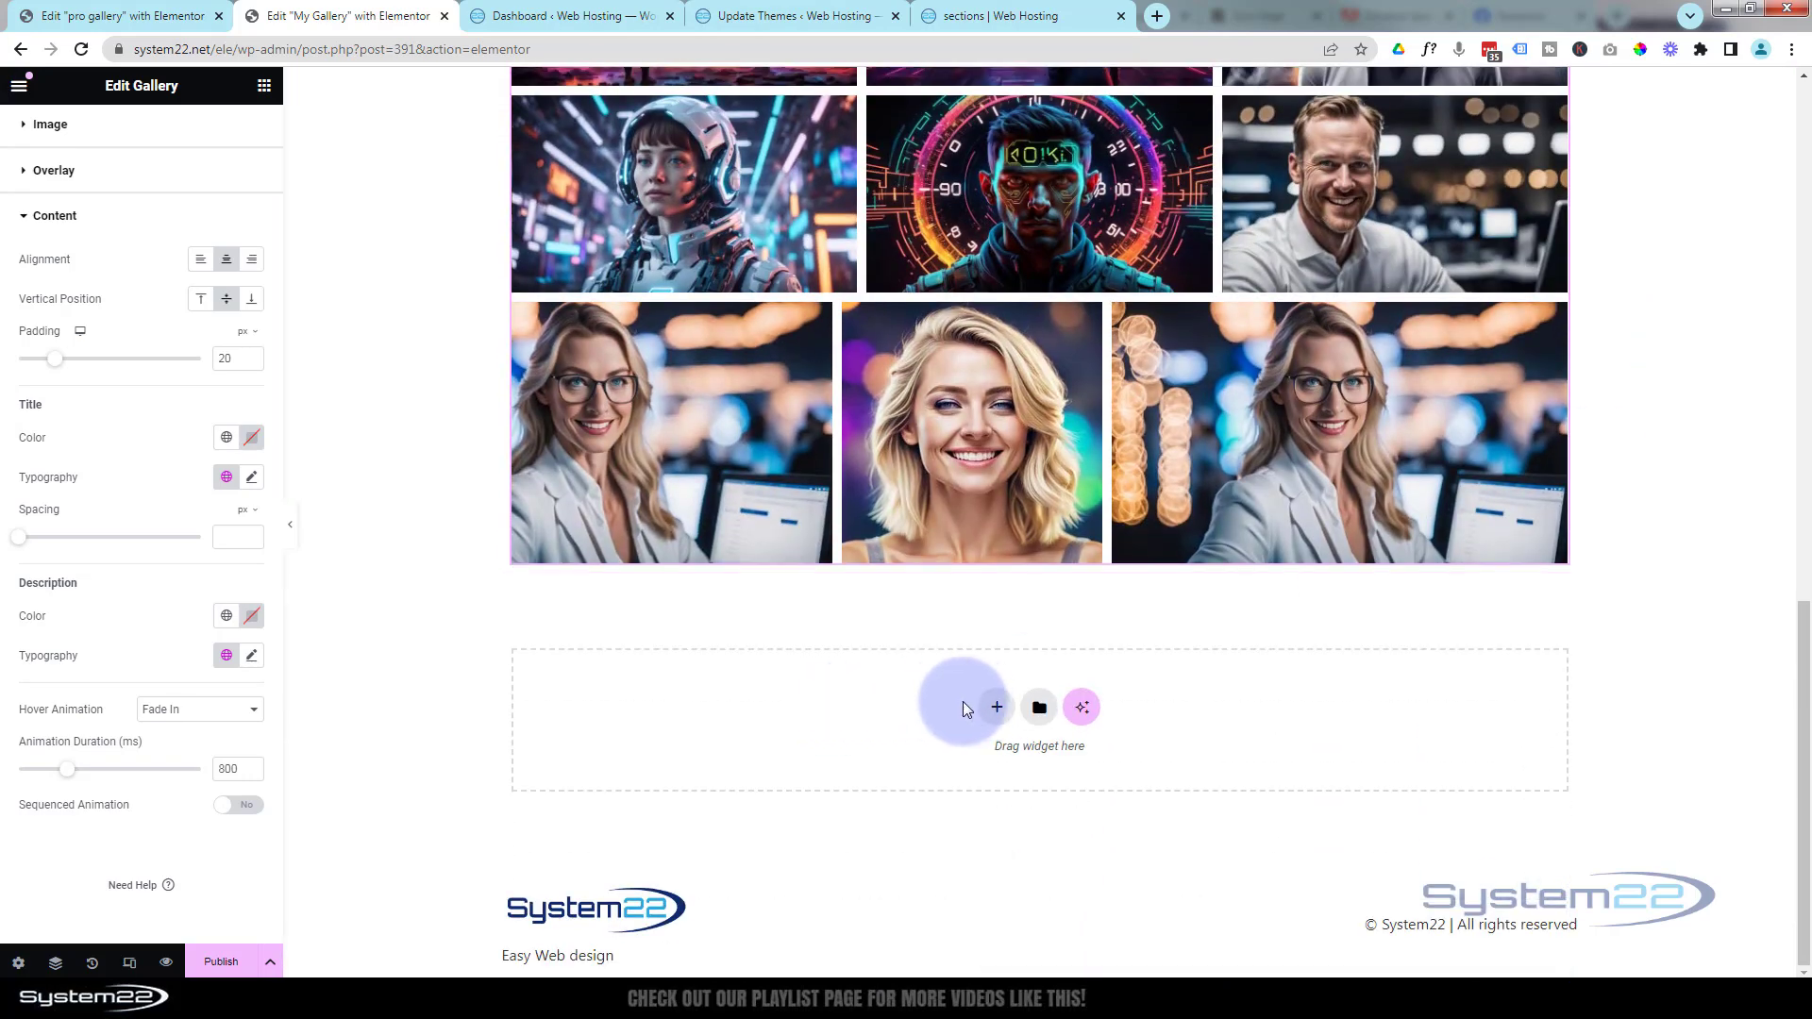
click(263, 87)
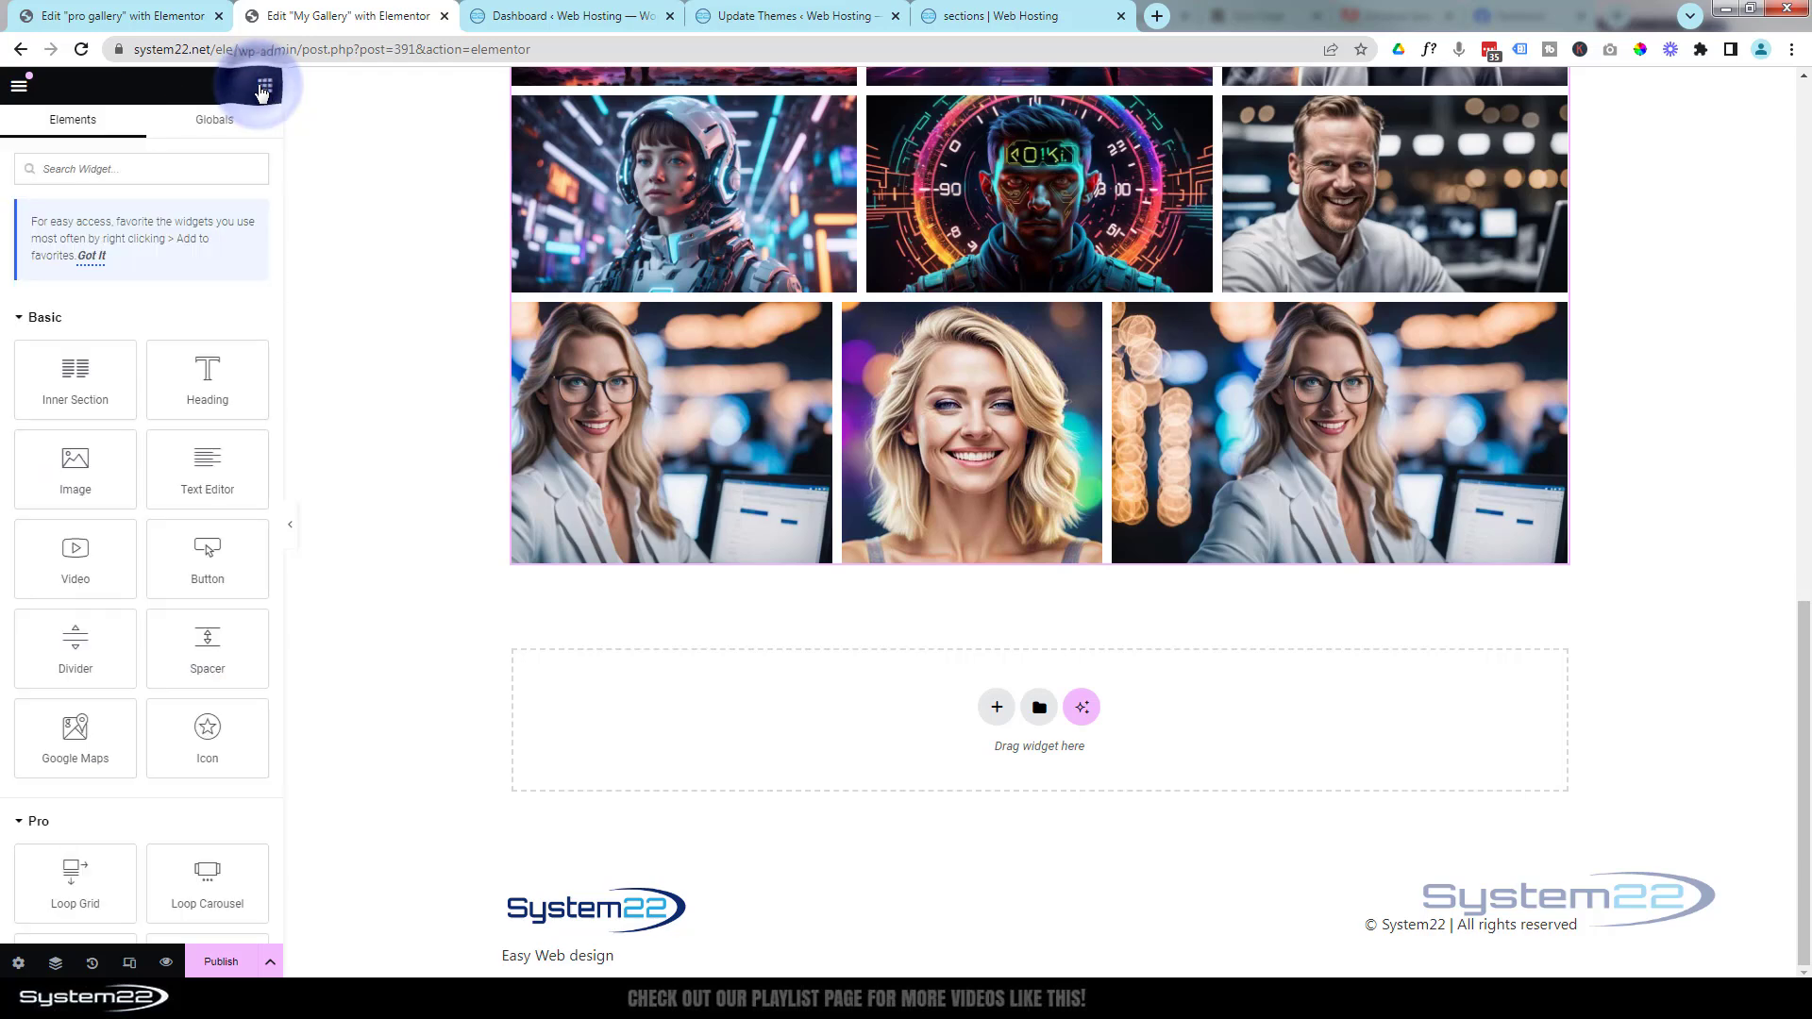
scroll(173, 413, down, 5)
scroll(172, 413, down, 1)
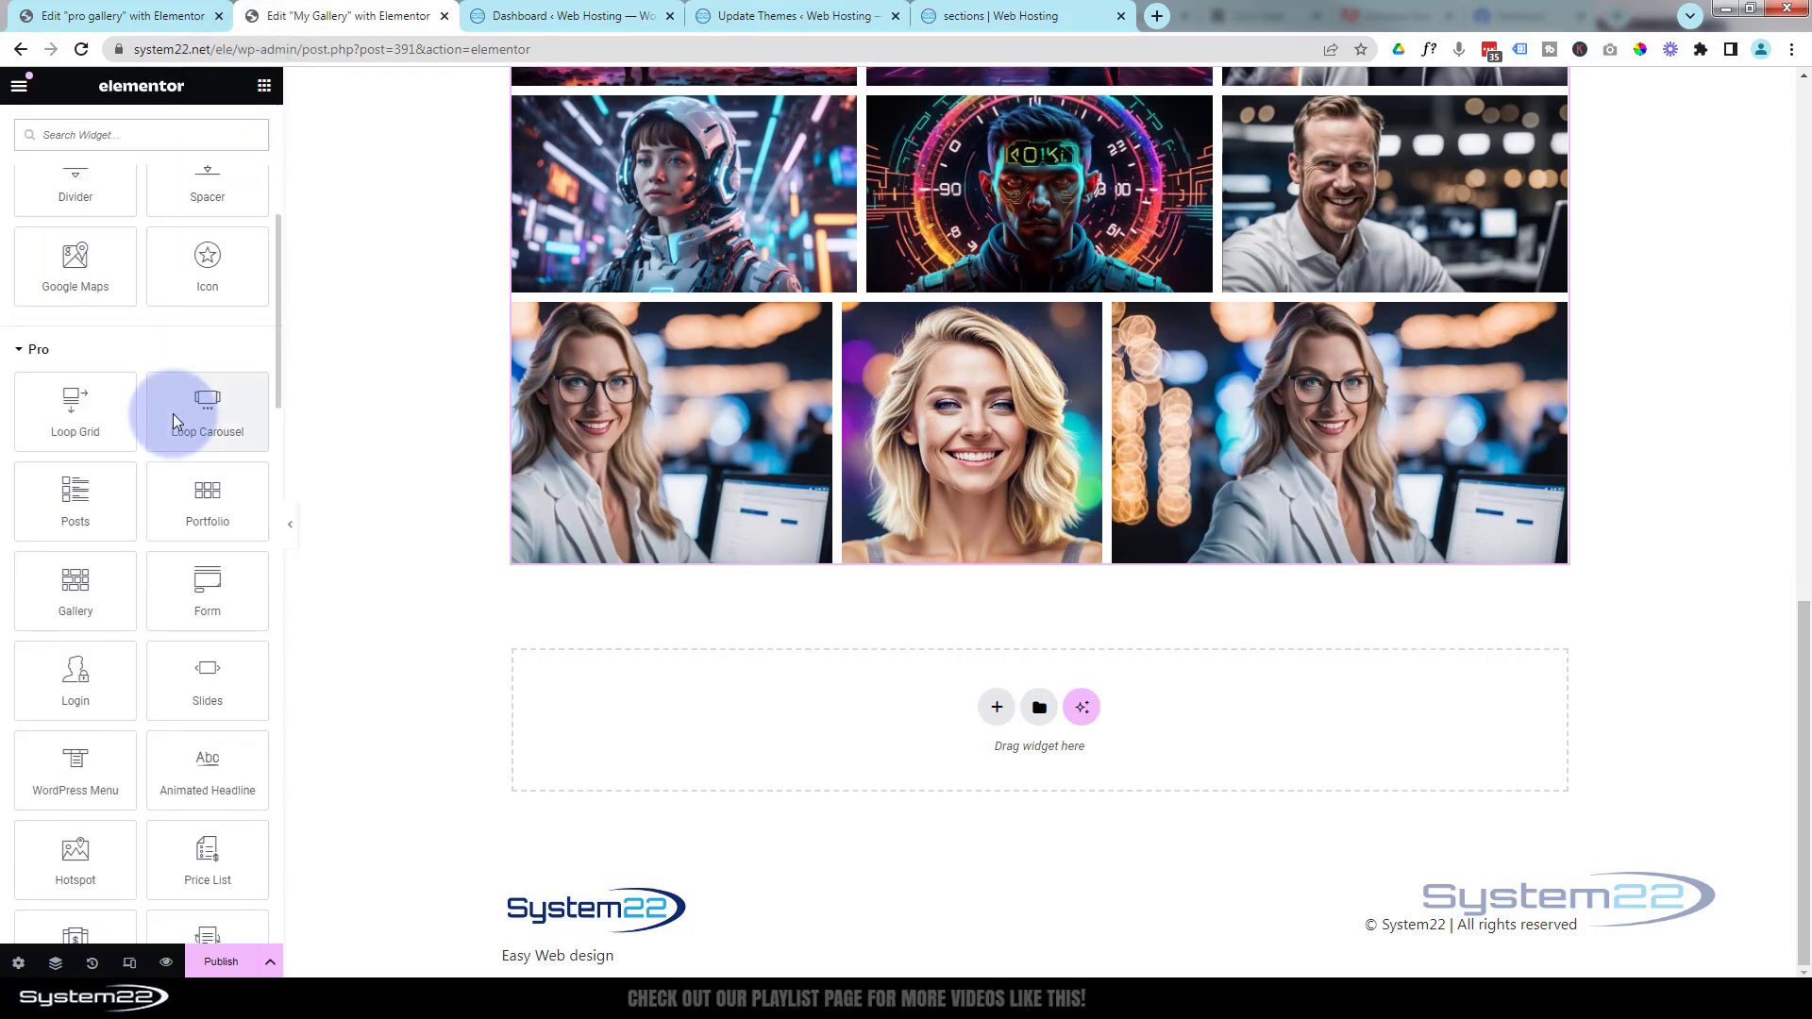
drag(89, 579, 1018, 706)
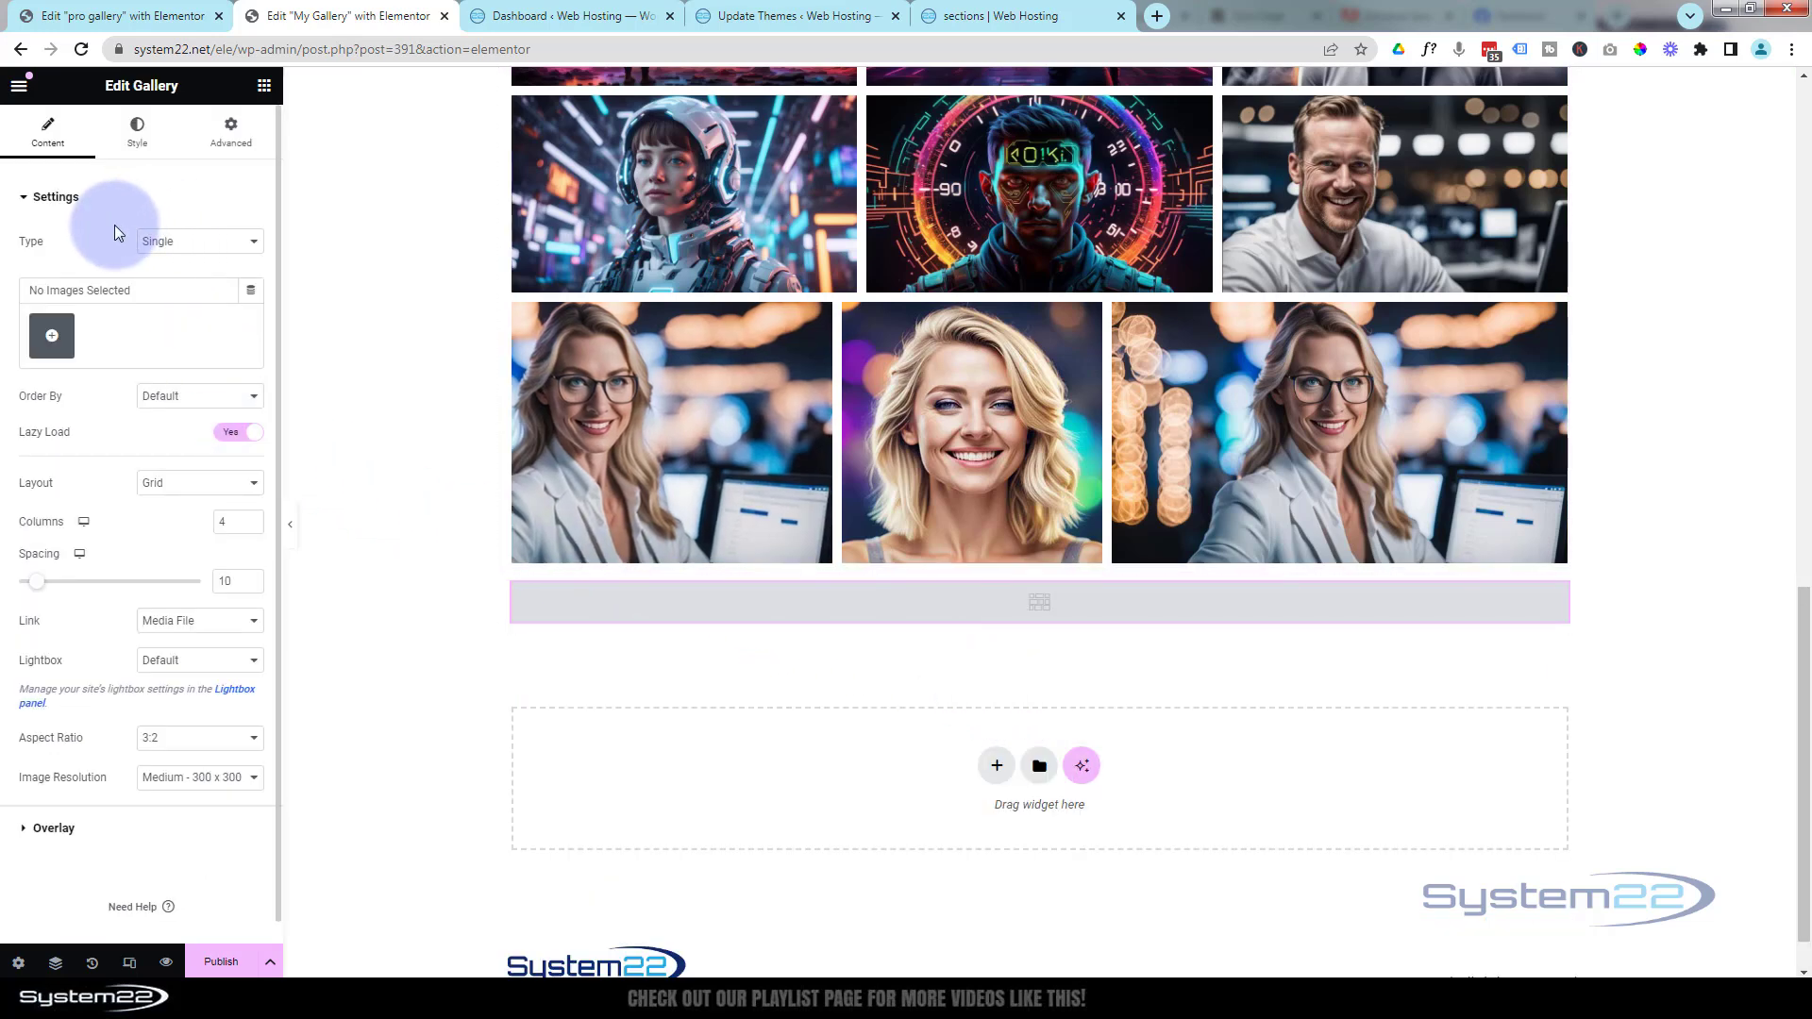
- Switch the gallery Type to Multiple, retitle the first gallery 'People', and open the media library
click(194, 243)
click(174, 275)
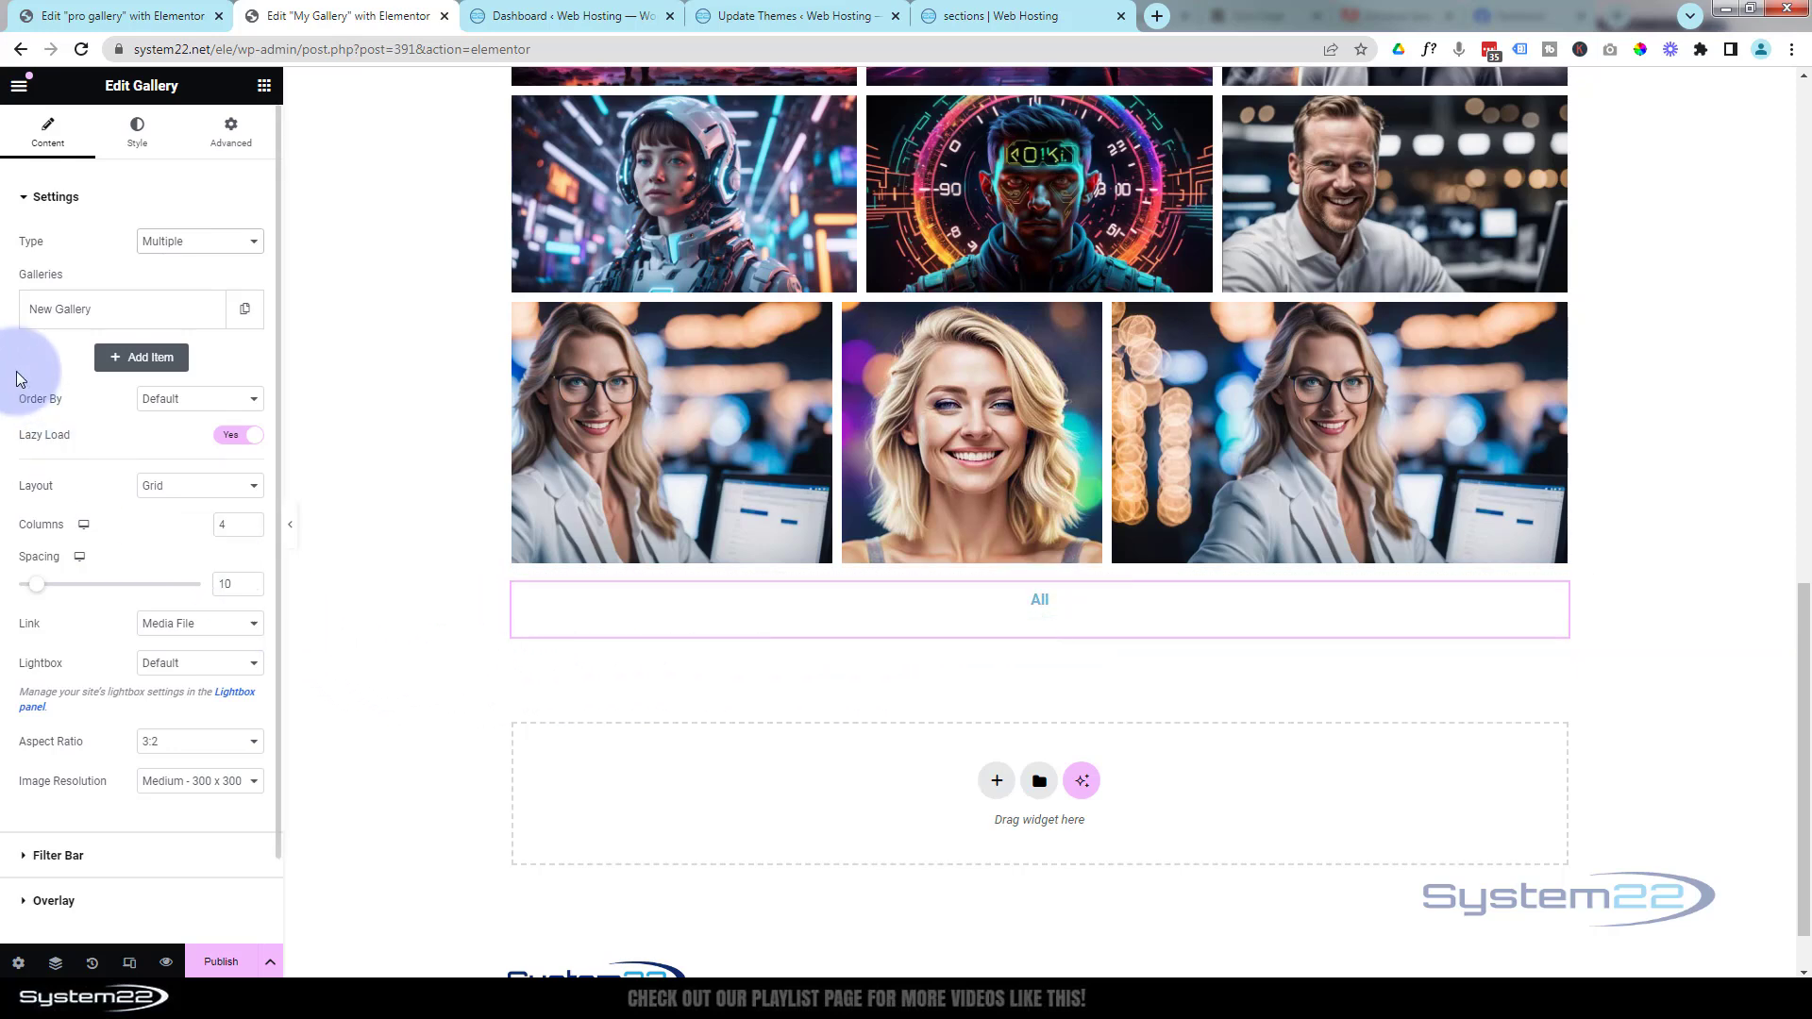
click(129, 311)
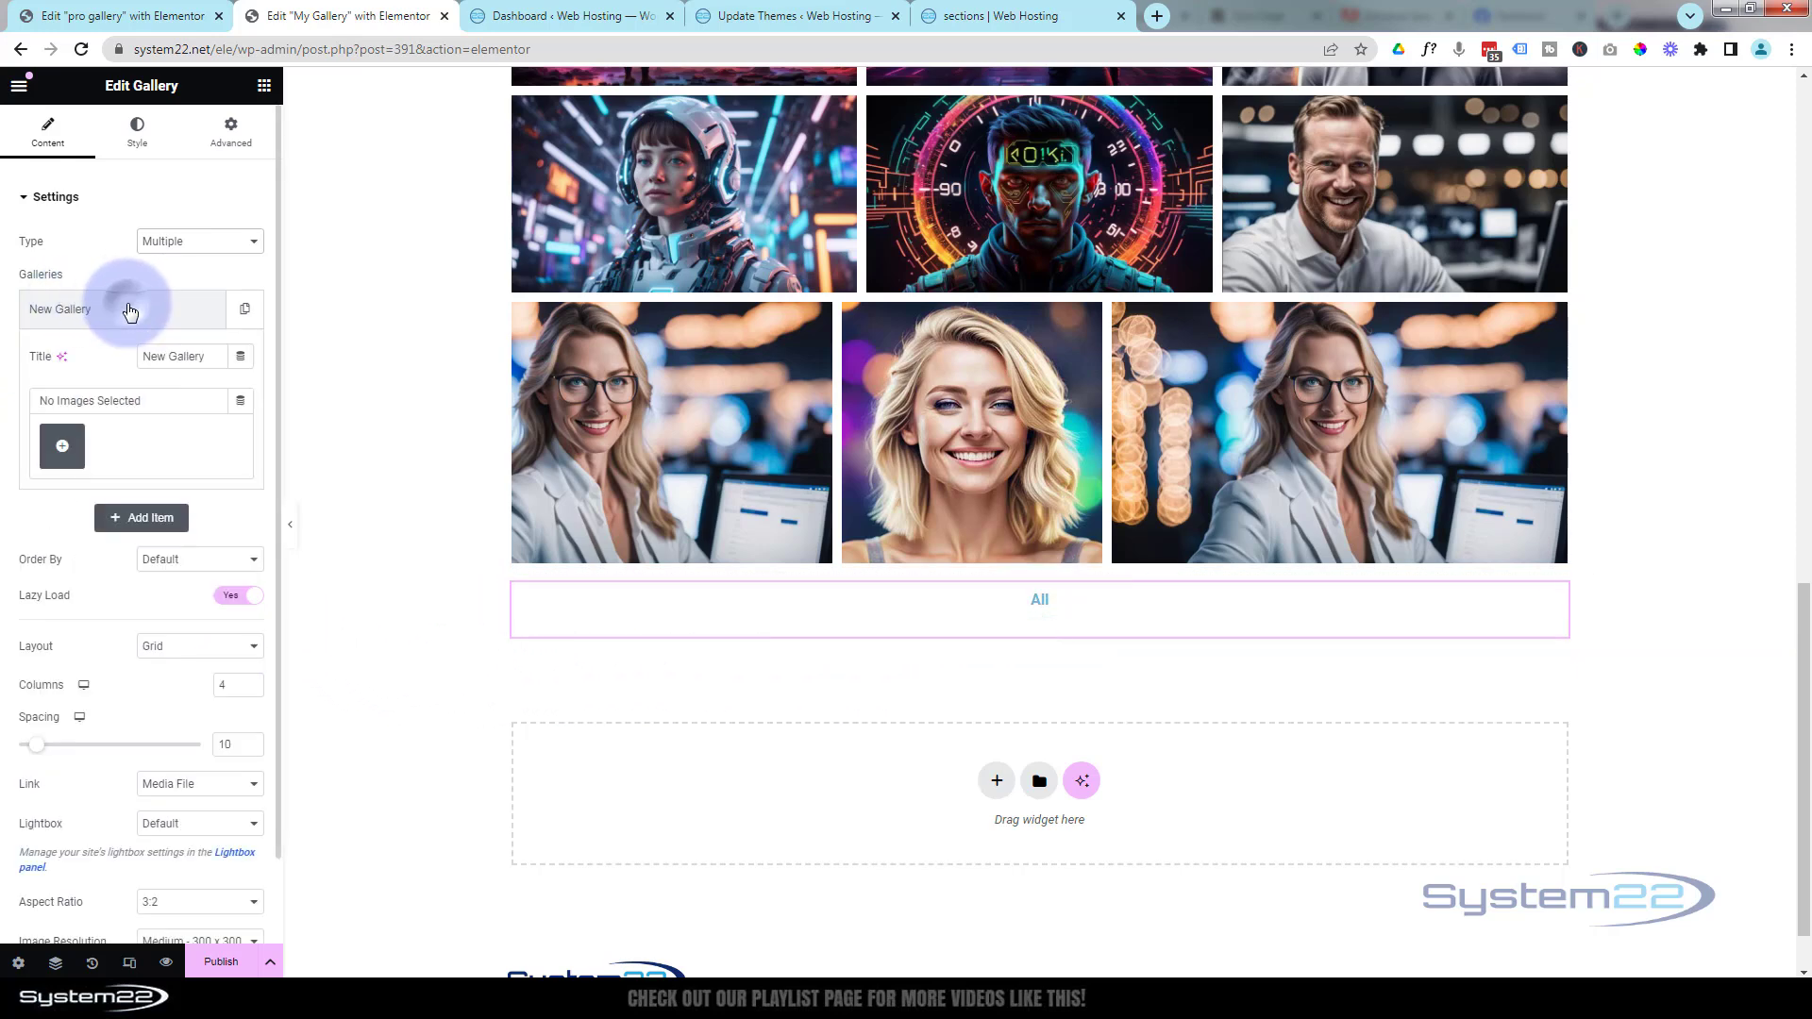
drag(210, 359, 122, 375)
text(People)
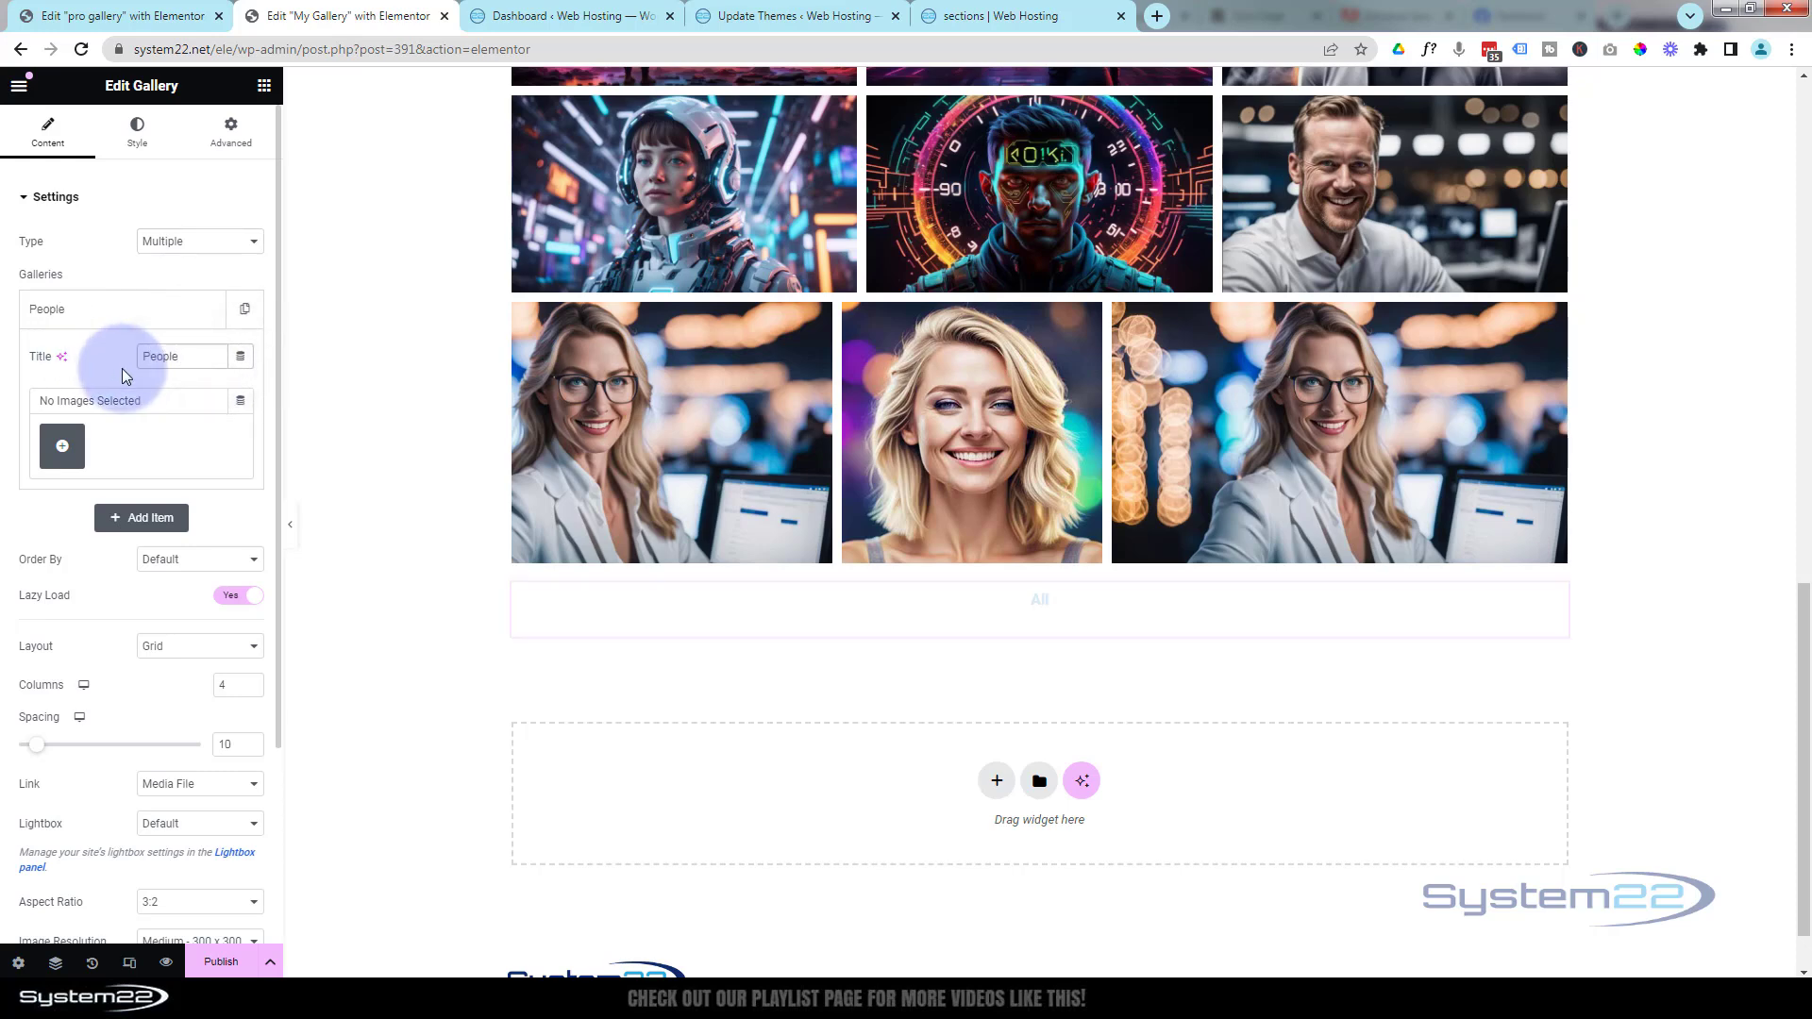
click(62, 449)
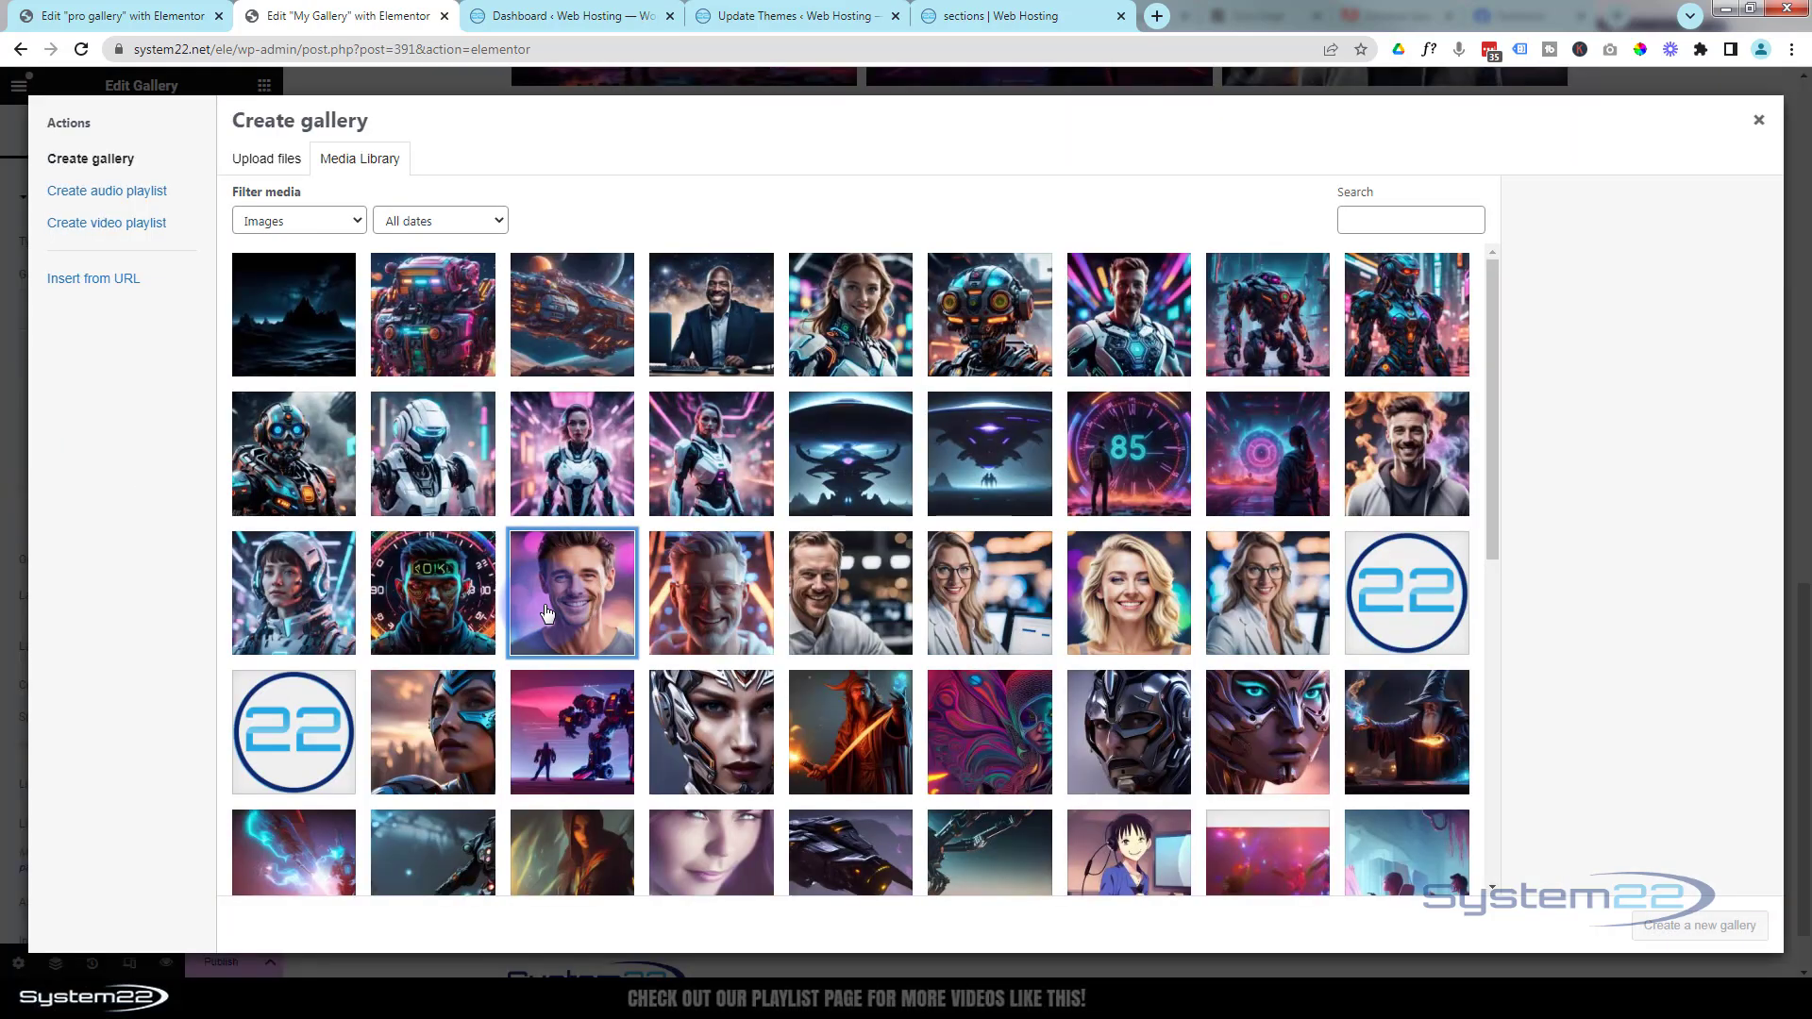
- Select nine portrait images, insert them as the People gallery, then view the People filter
click(548, 614)
shift+click(1284, 615)
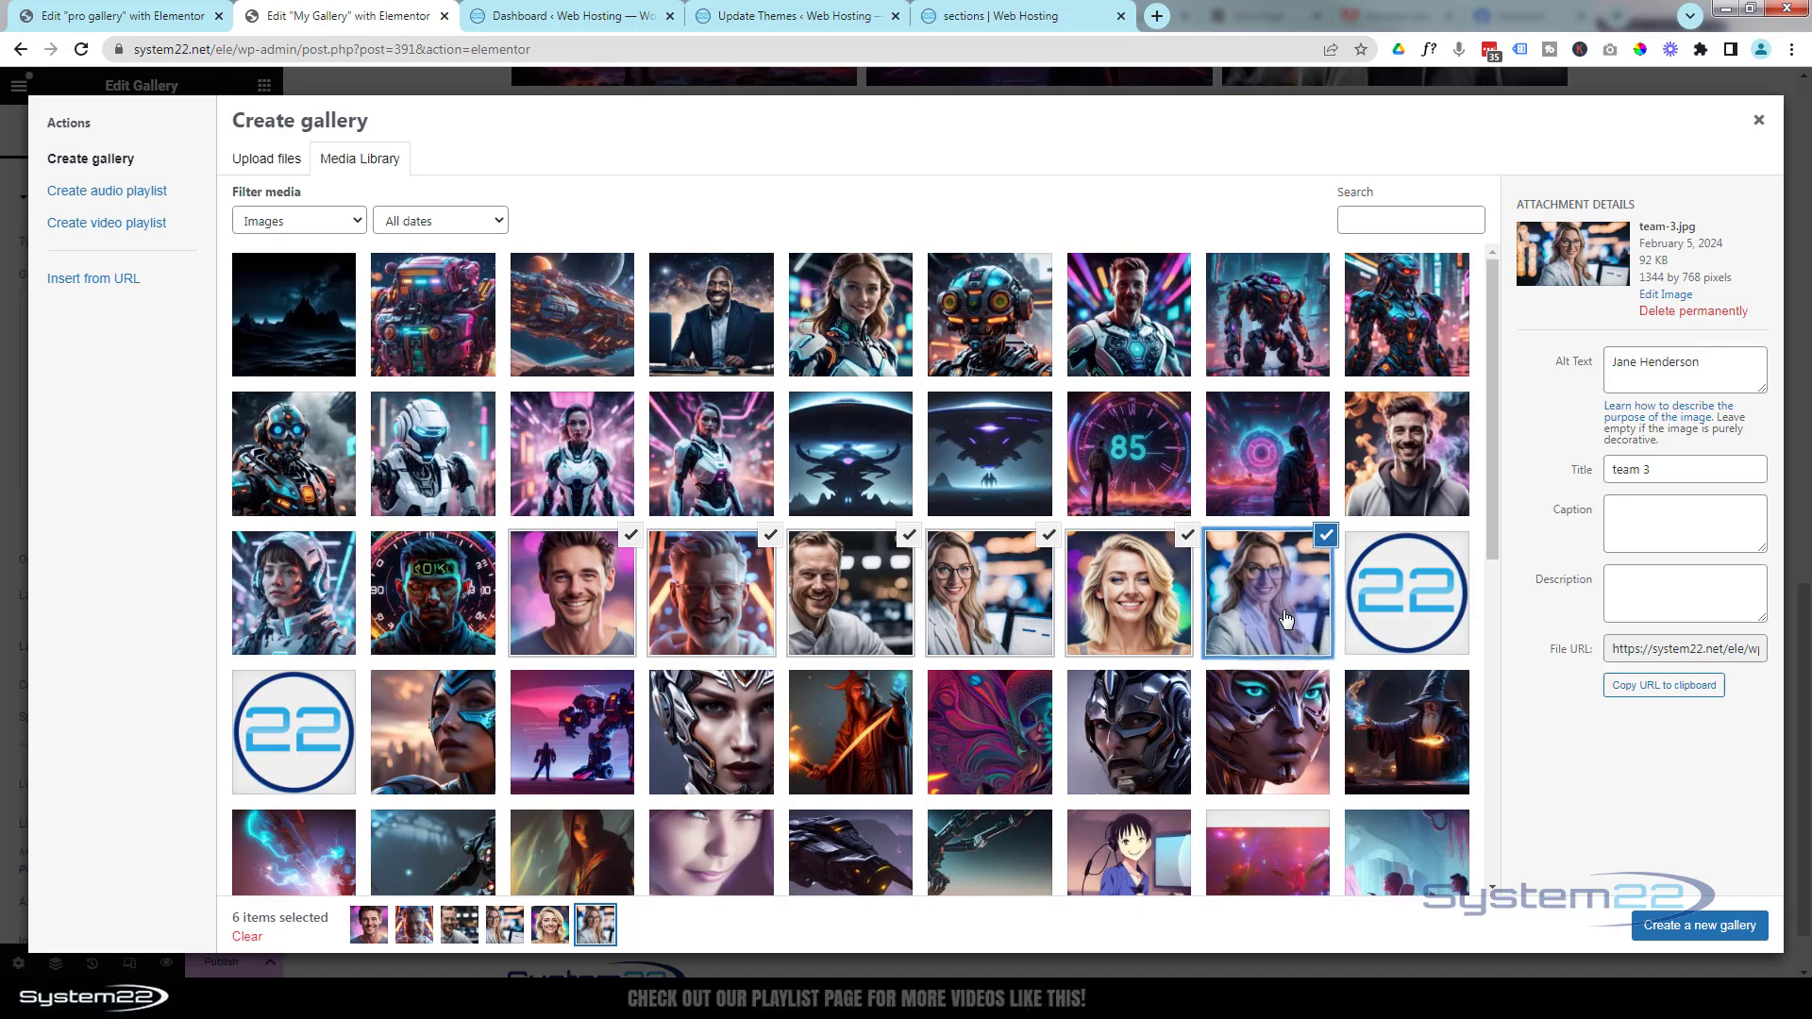
click(724, 311)
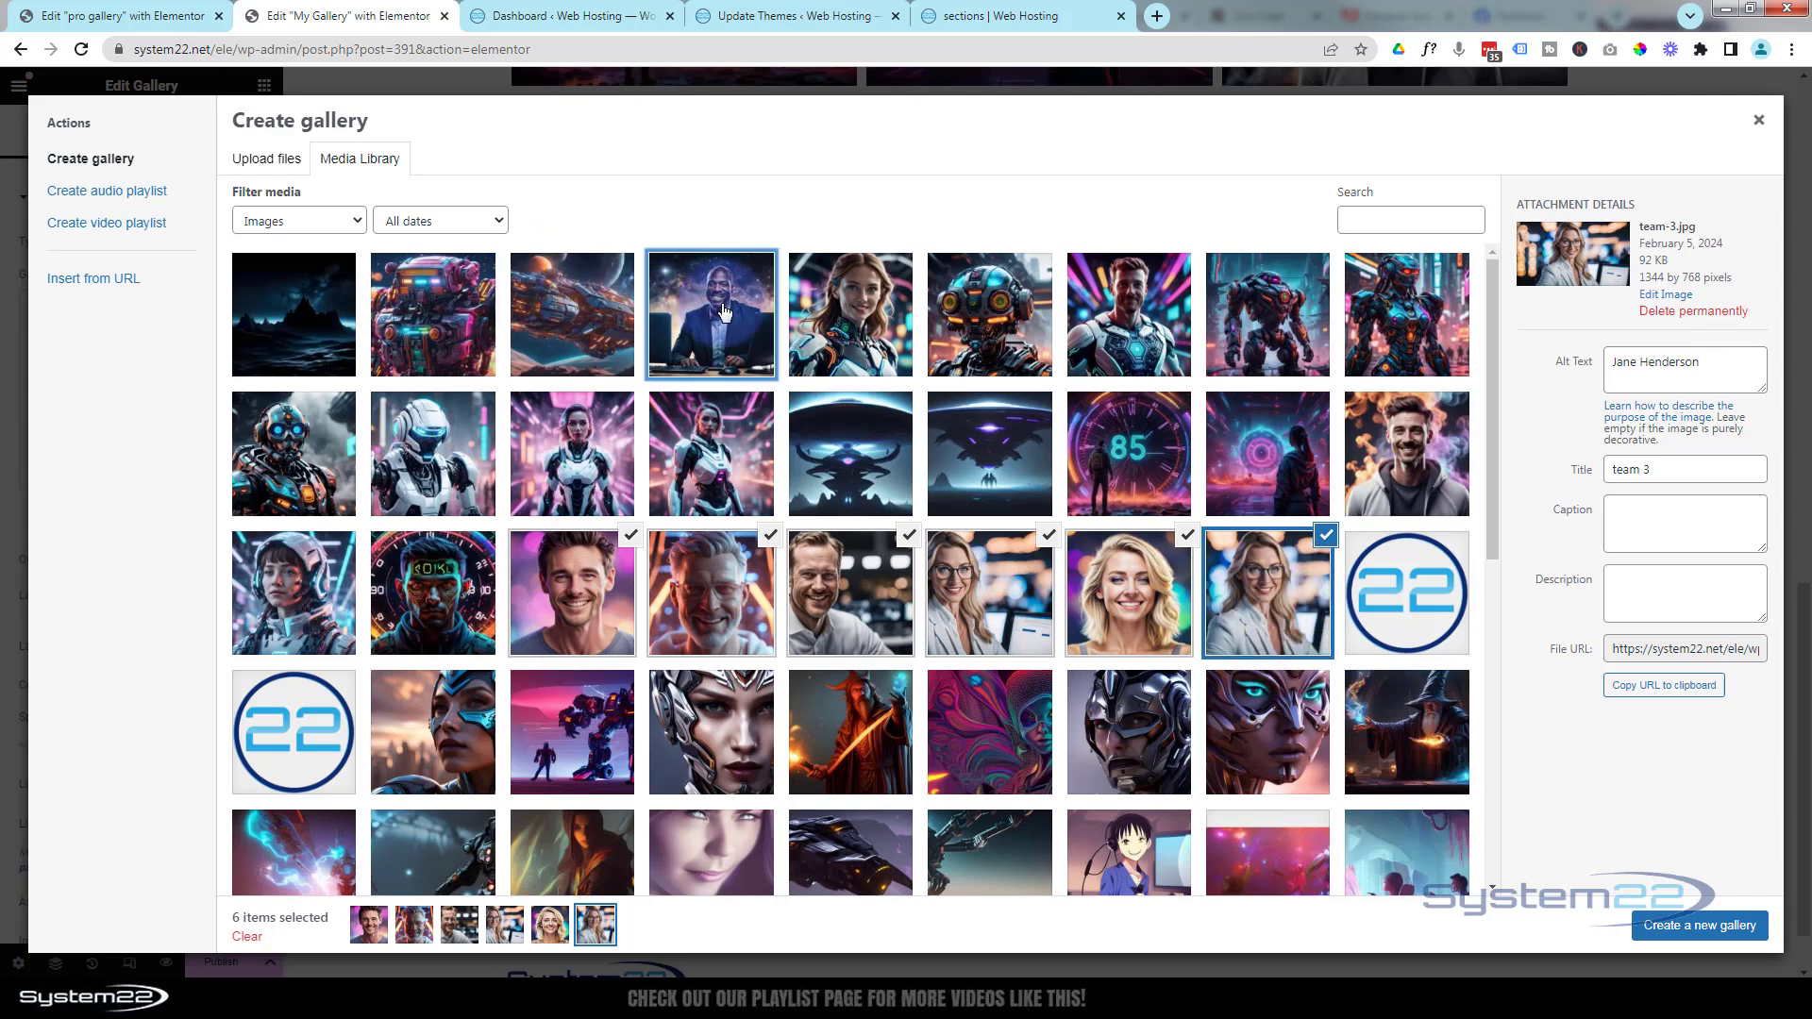
click(854, 302)
click(1425, 460)
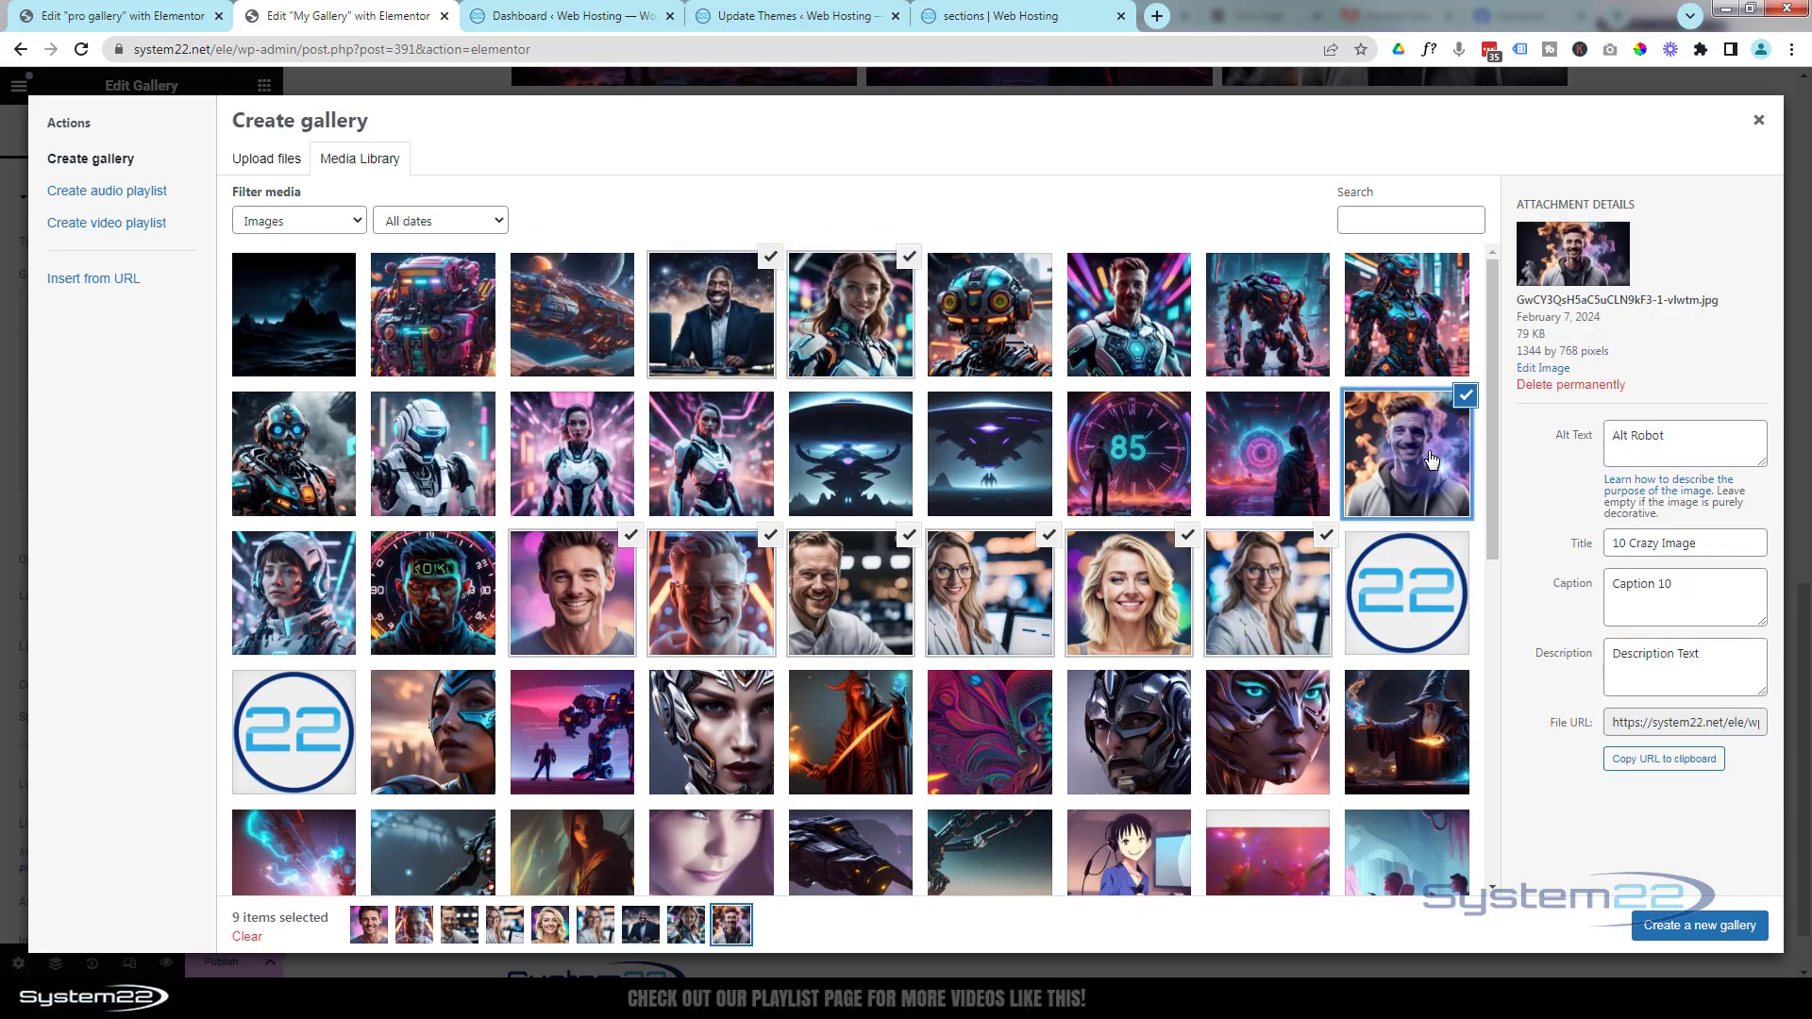
click(1632, 434)
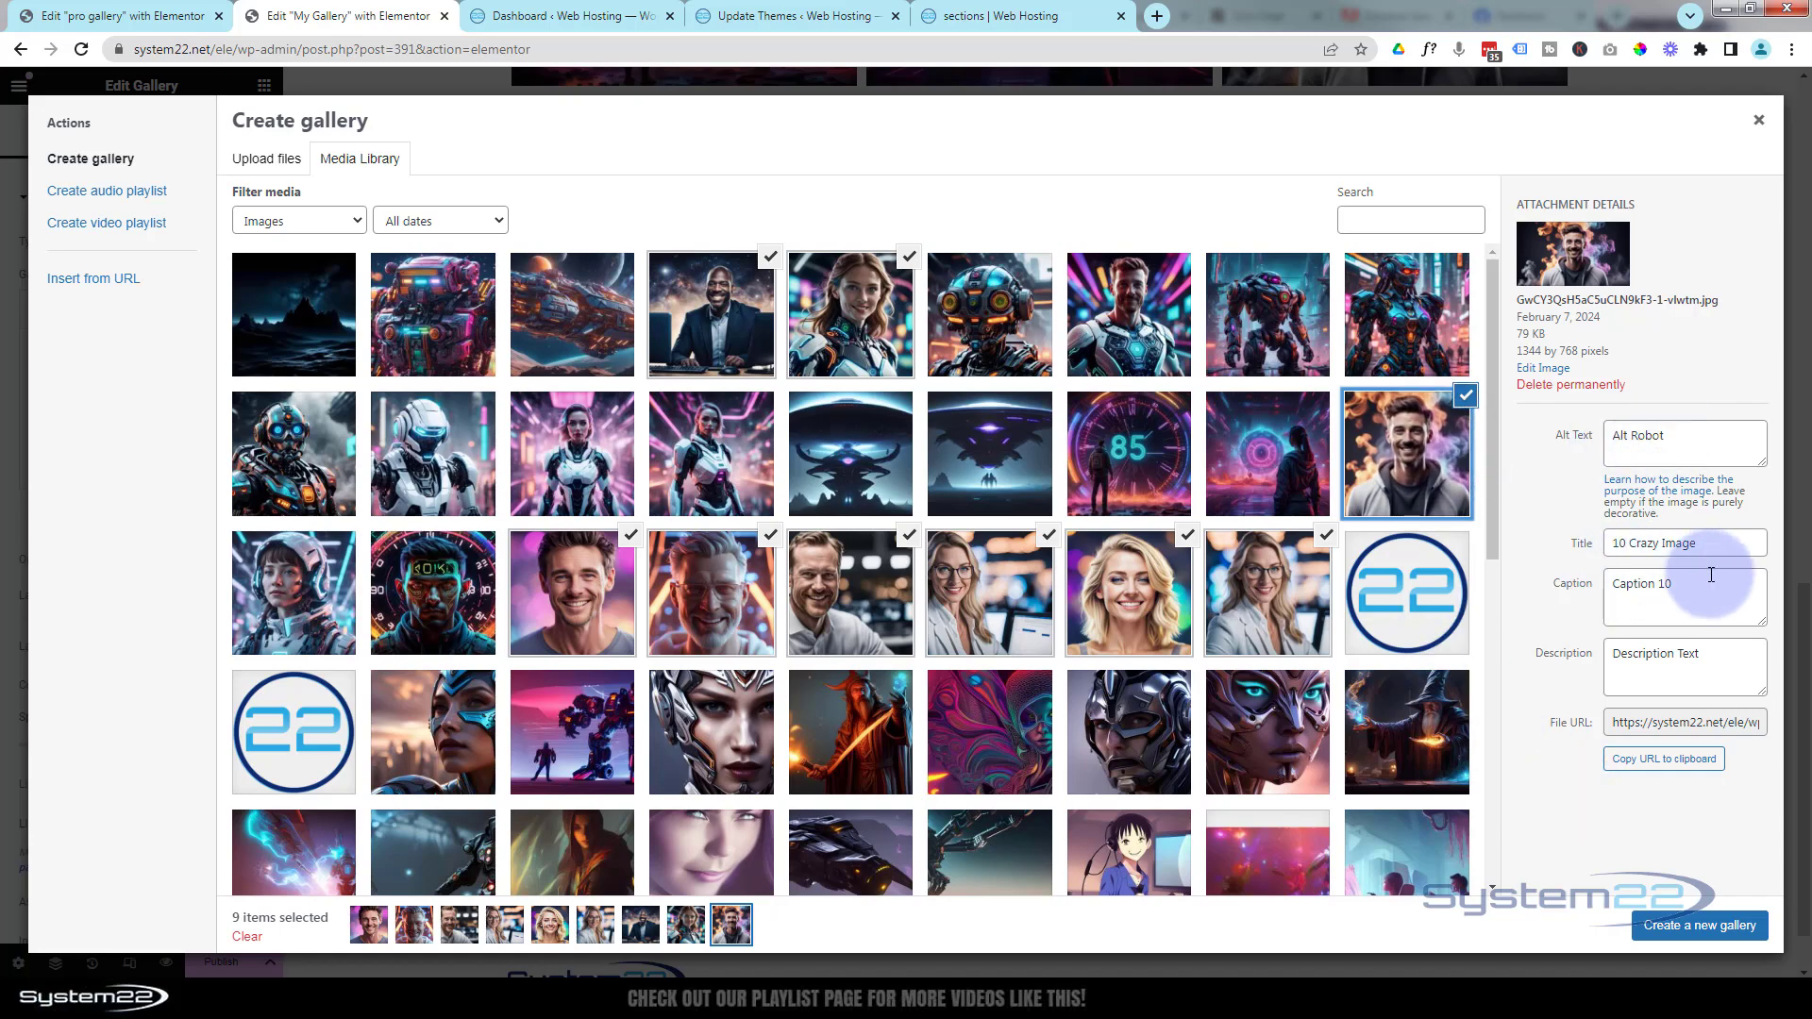
click(1689, 928)
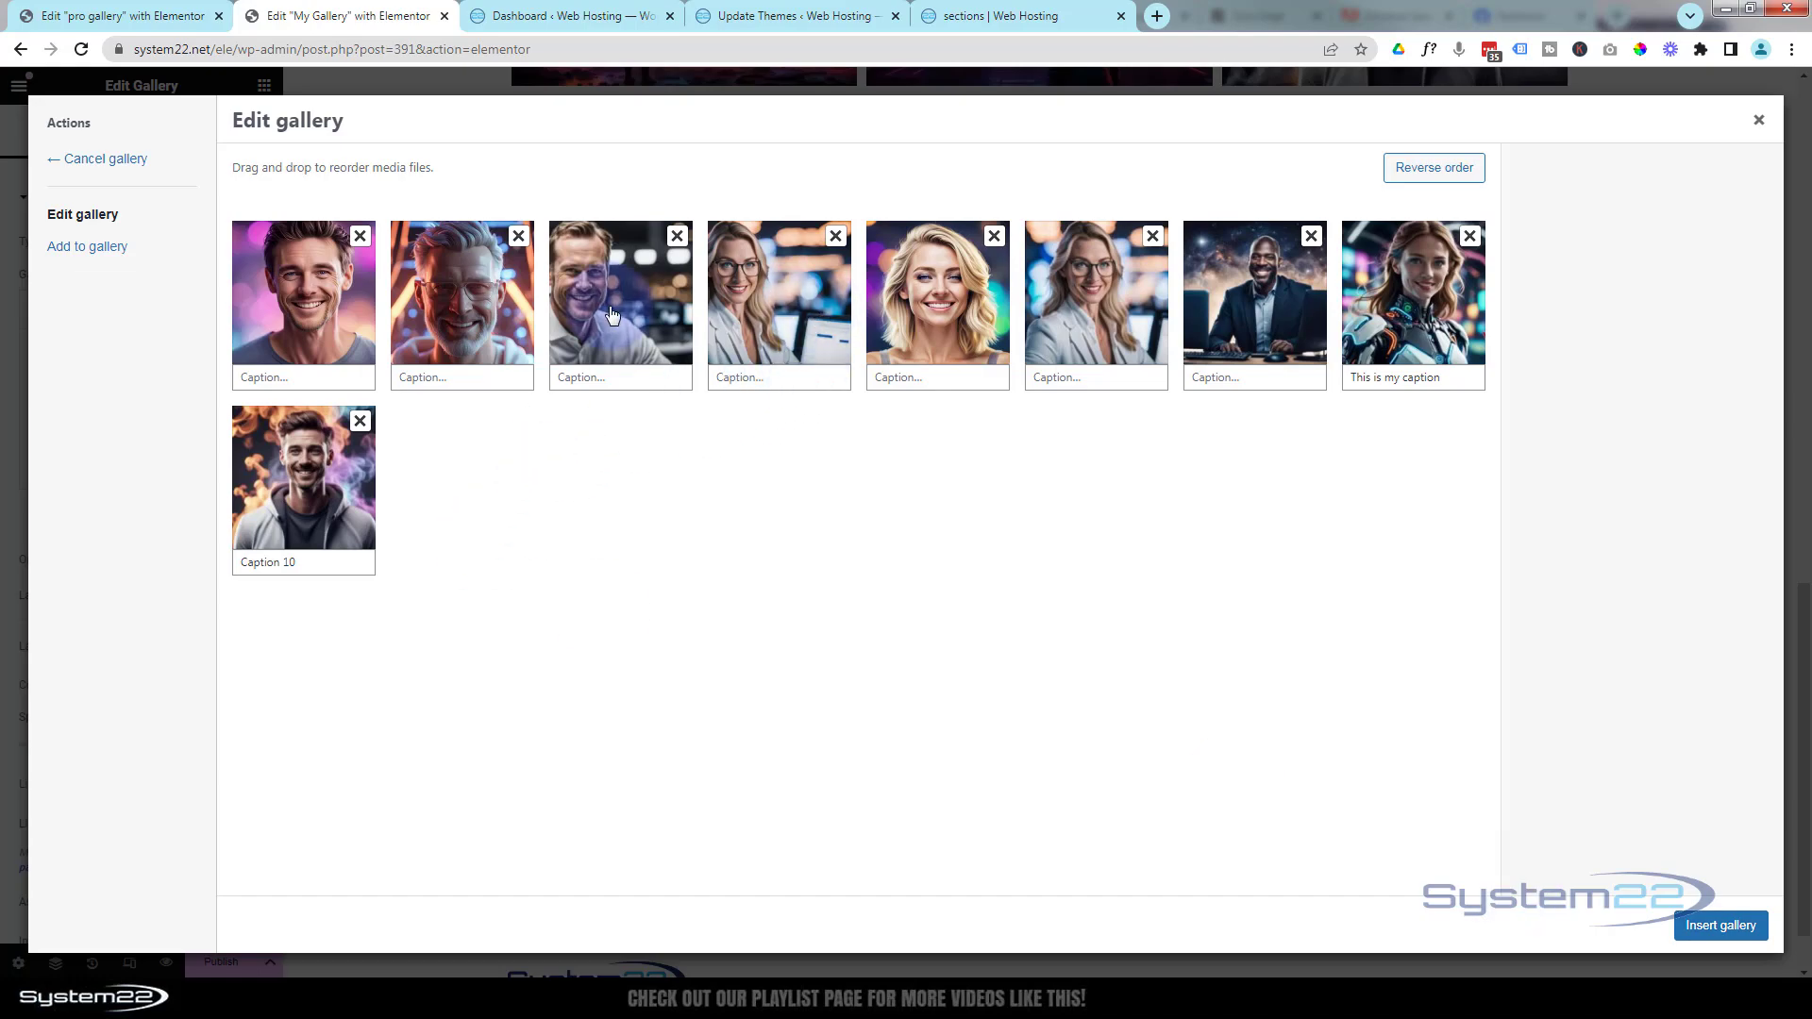
click(1713, 928)
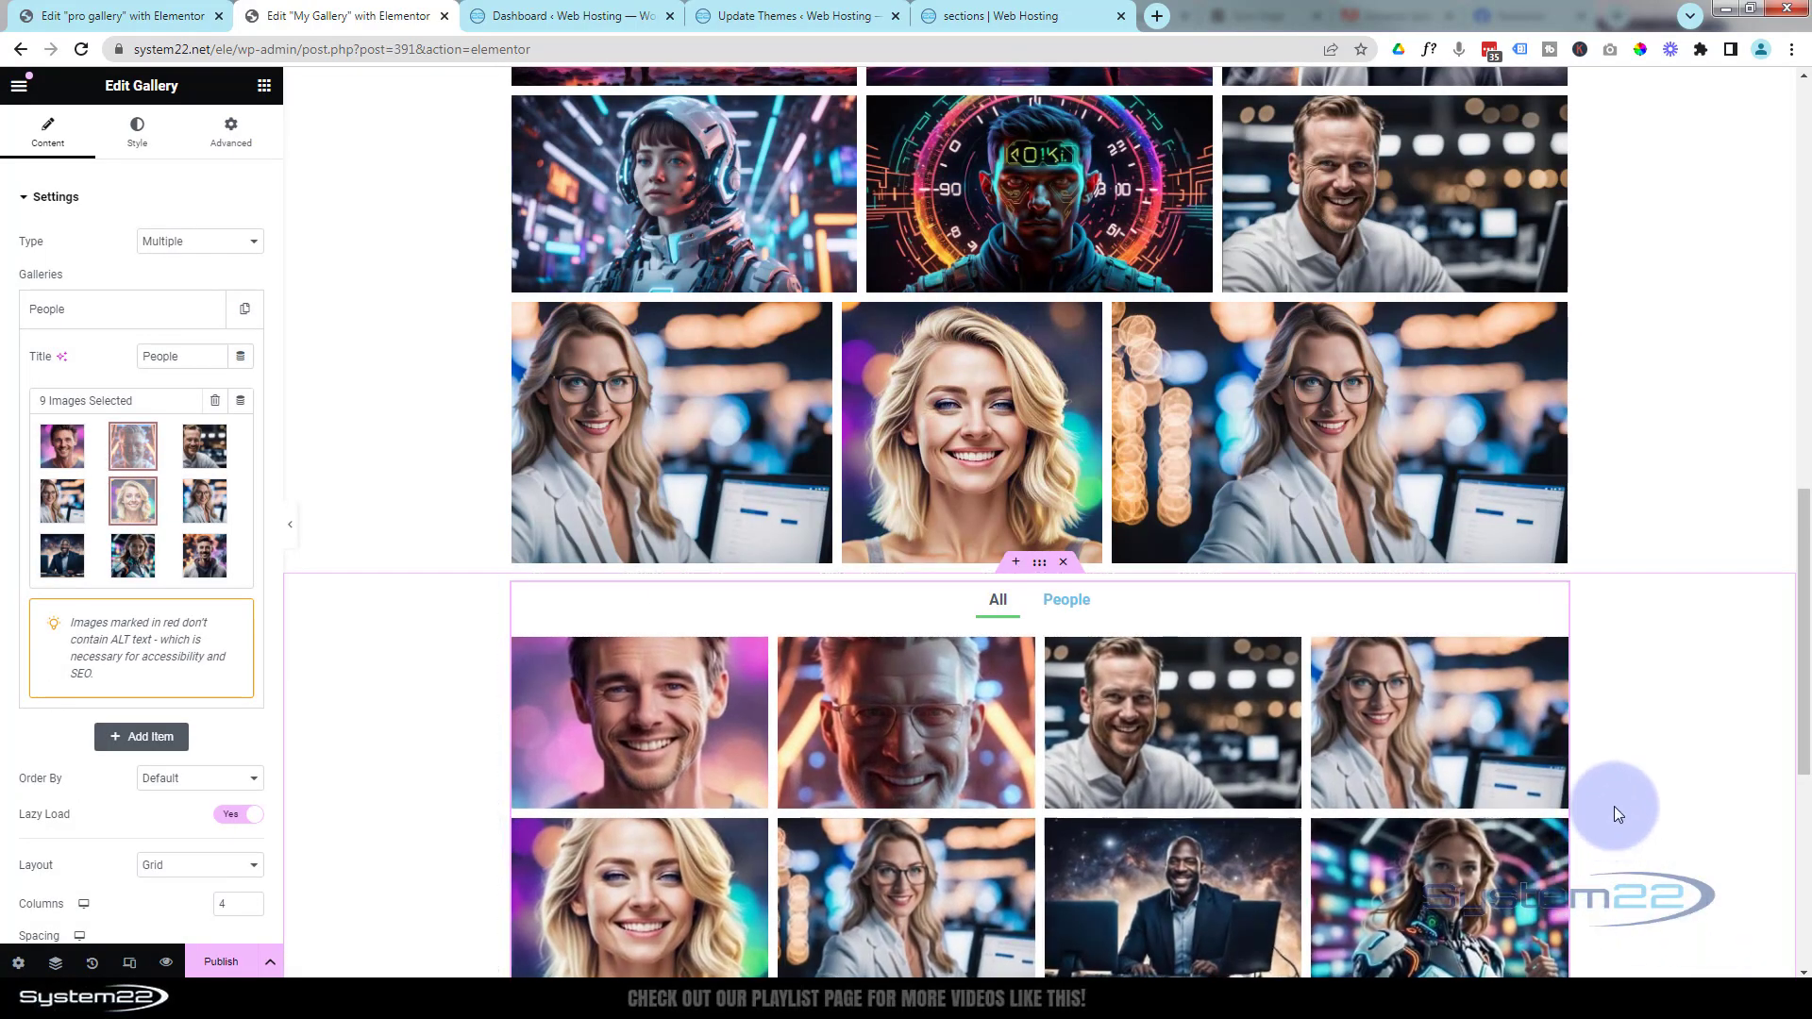
scroll(1614, 806, down, 2)
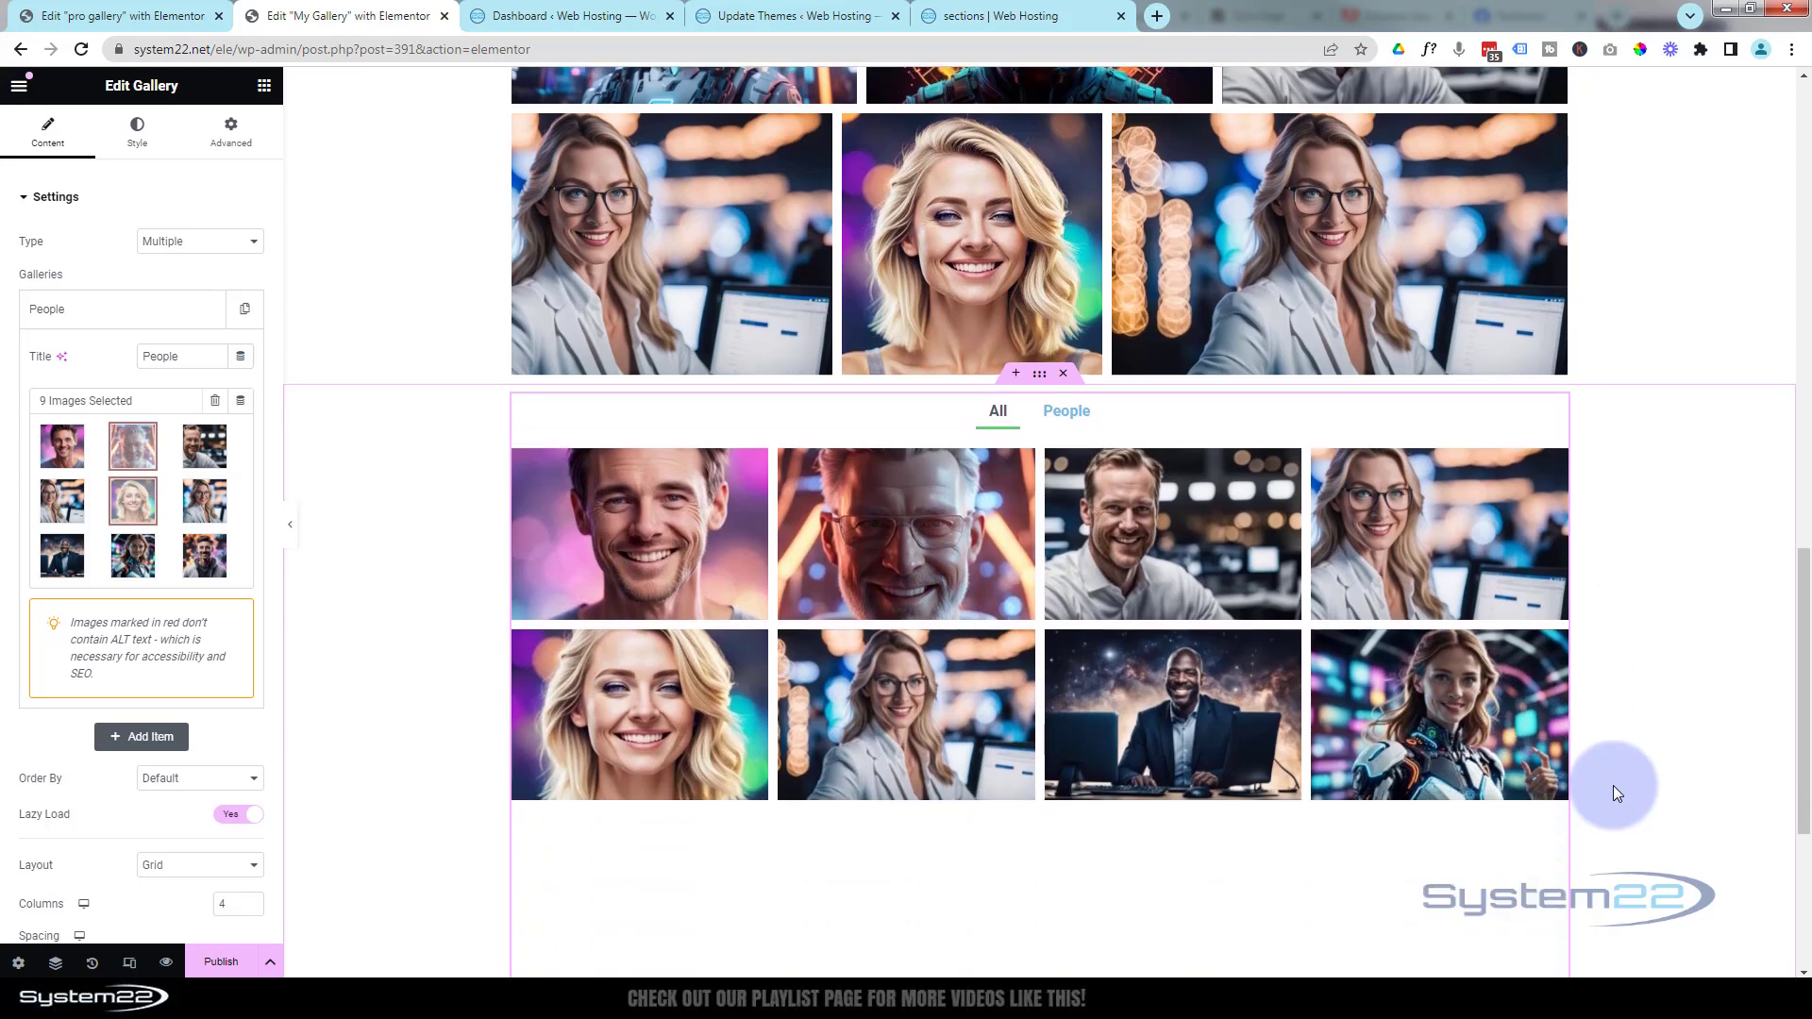
click(1067, 410)
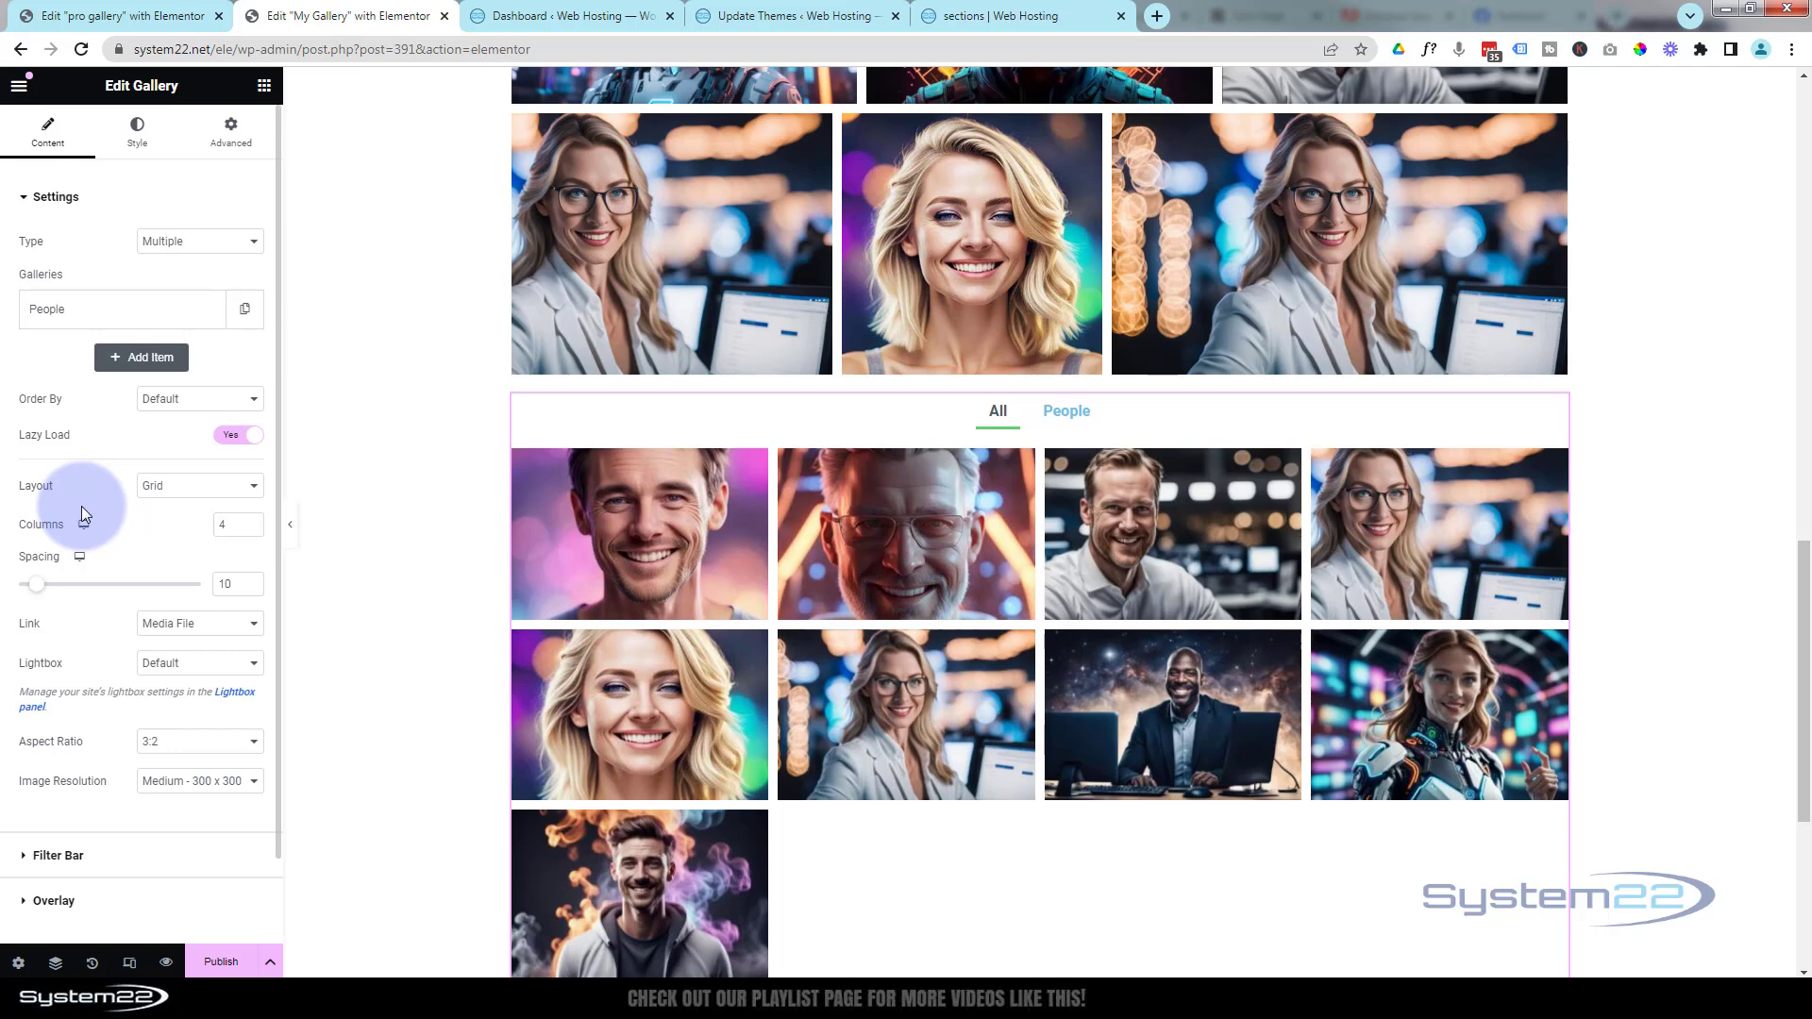
- Try Justified and Masonry layouts, keep Grid, and change the columns from 4 to 3
click(173, 485)
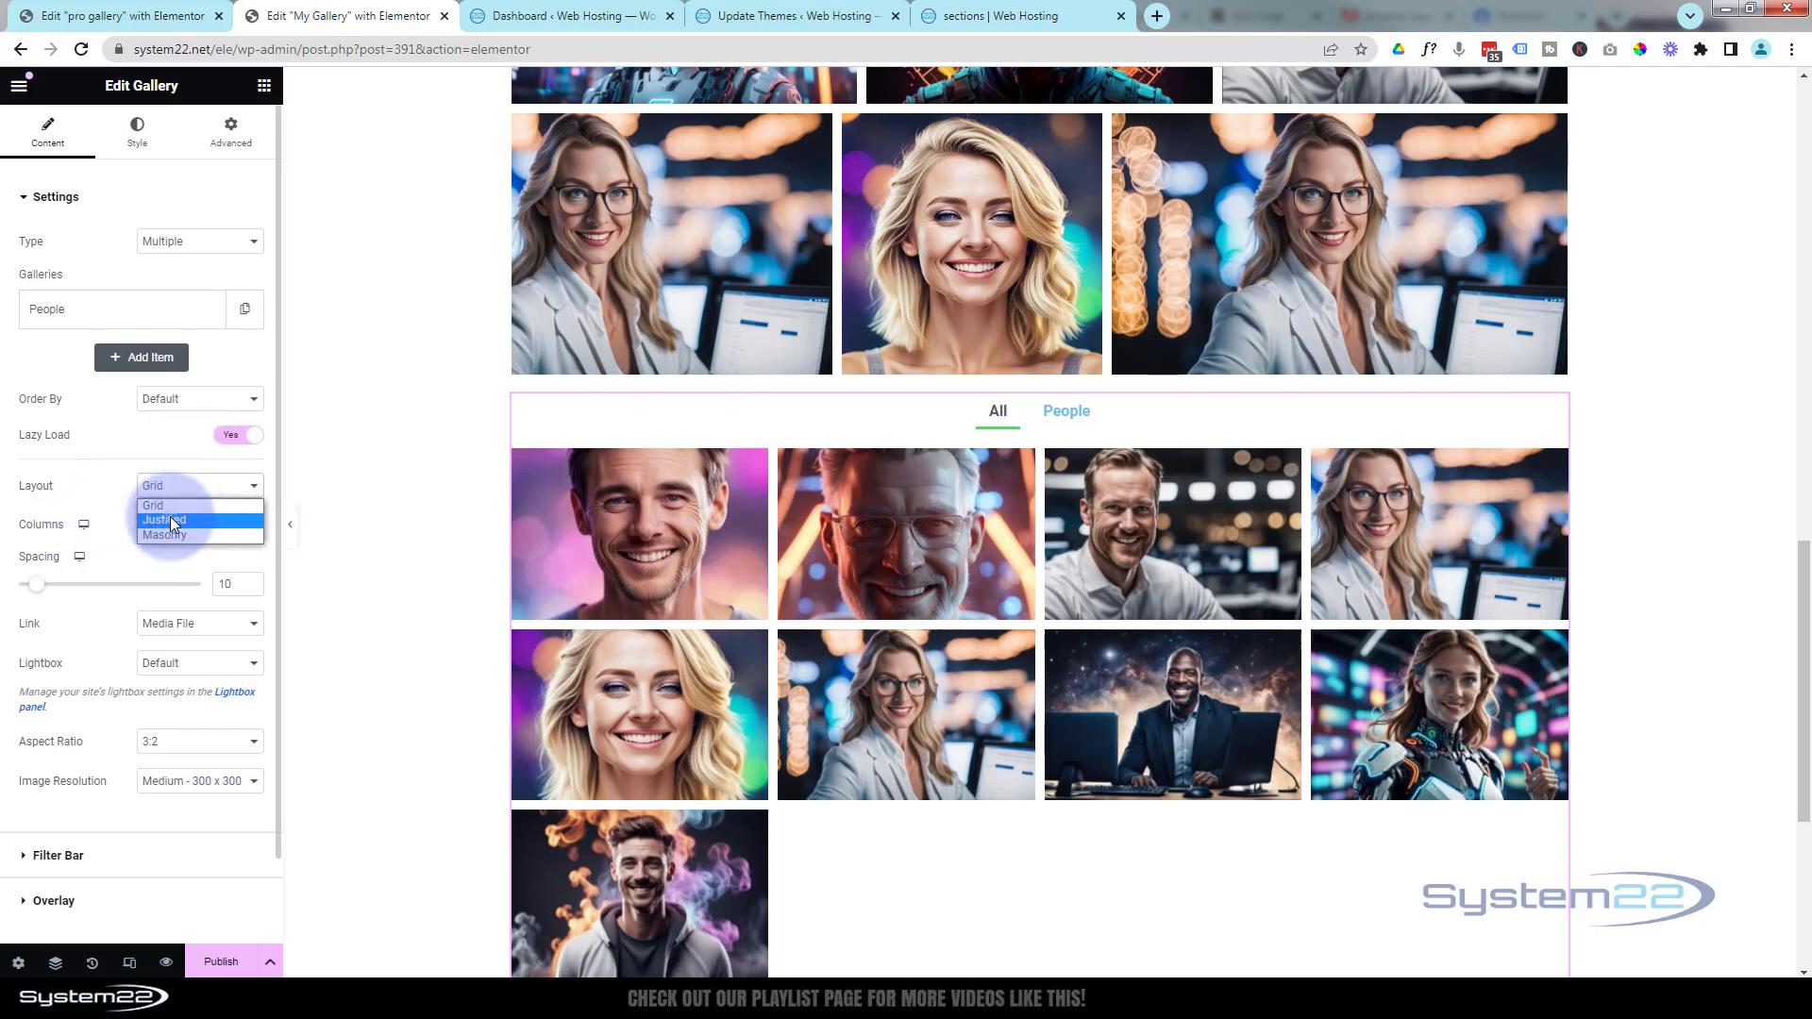
click(170, 519)
click(177, 489)
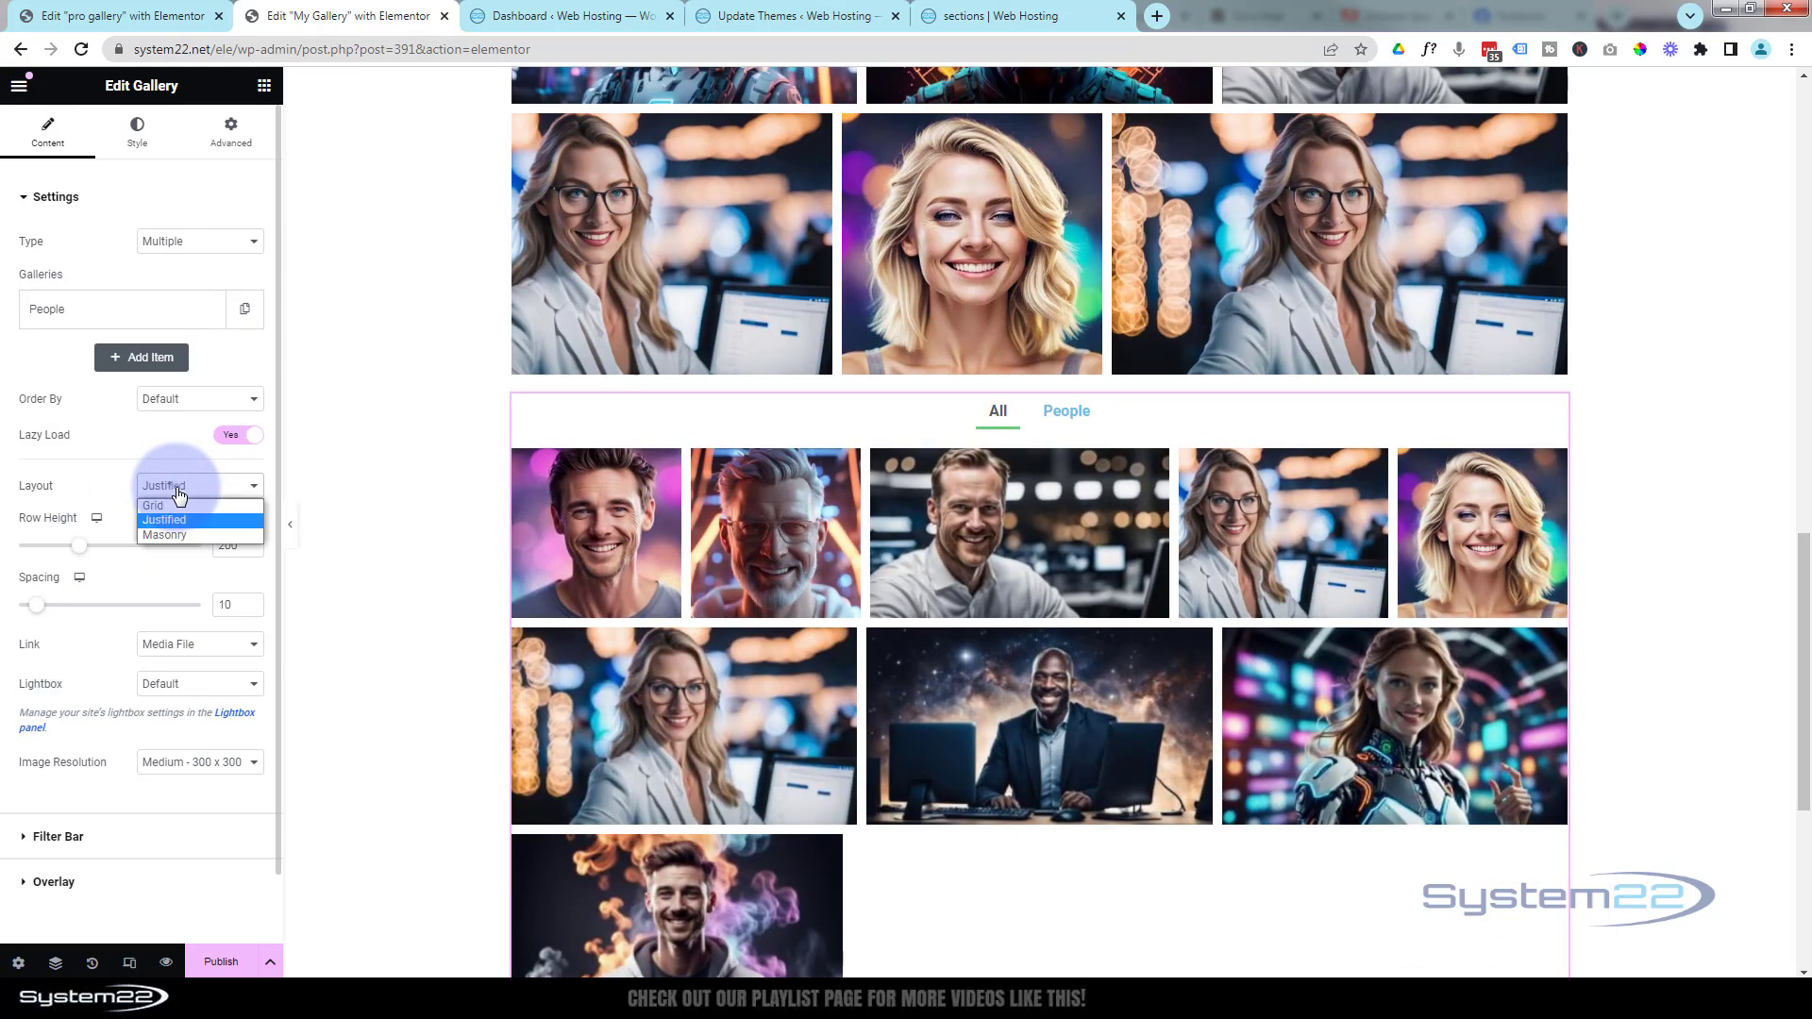
click(183, 534)
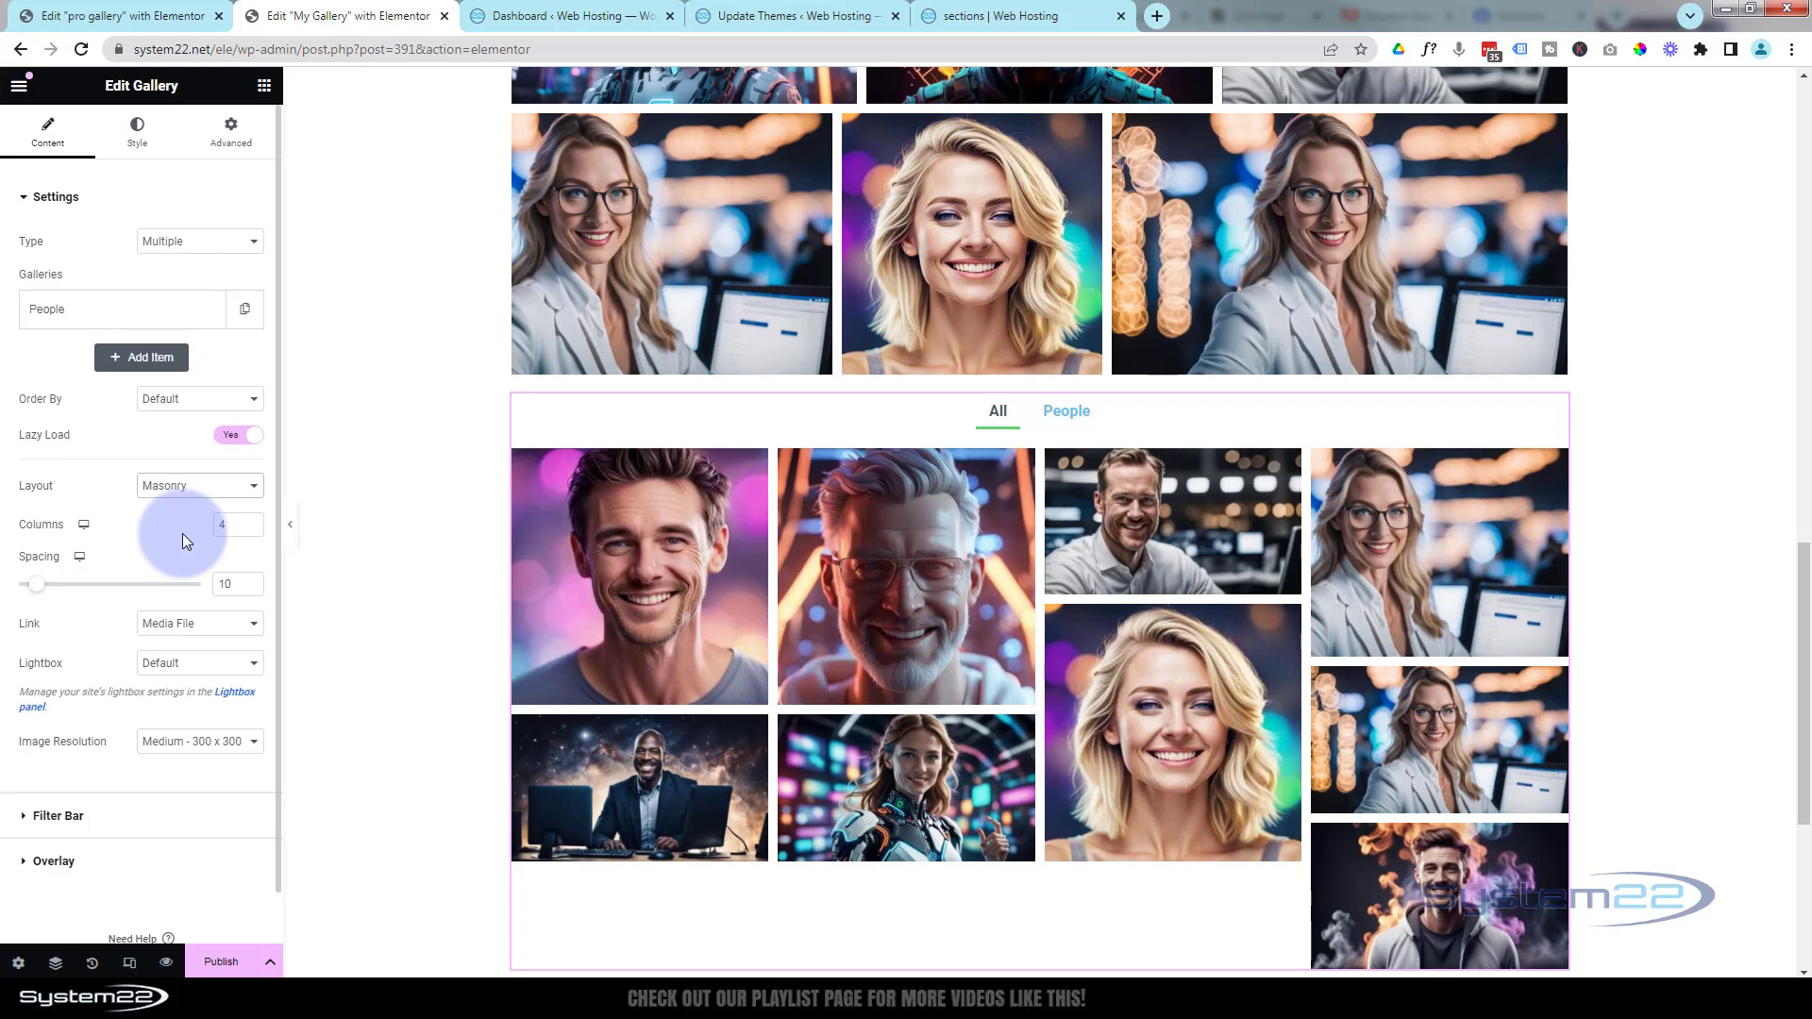
click(190, 491)
click(171, 506)
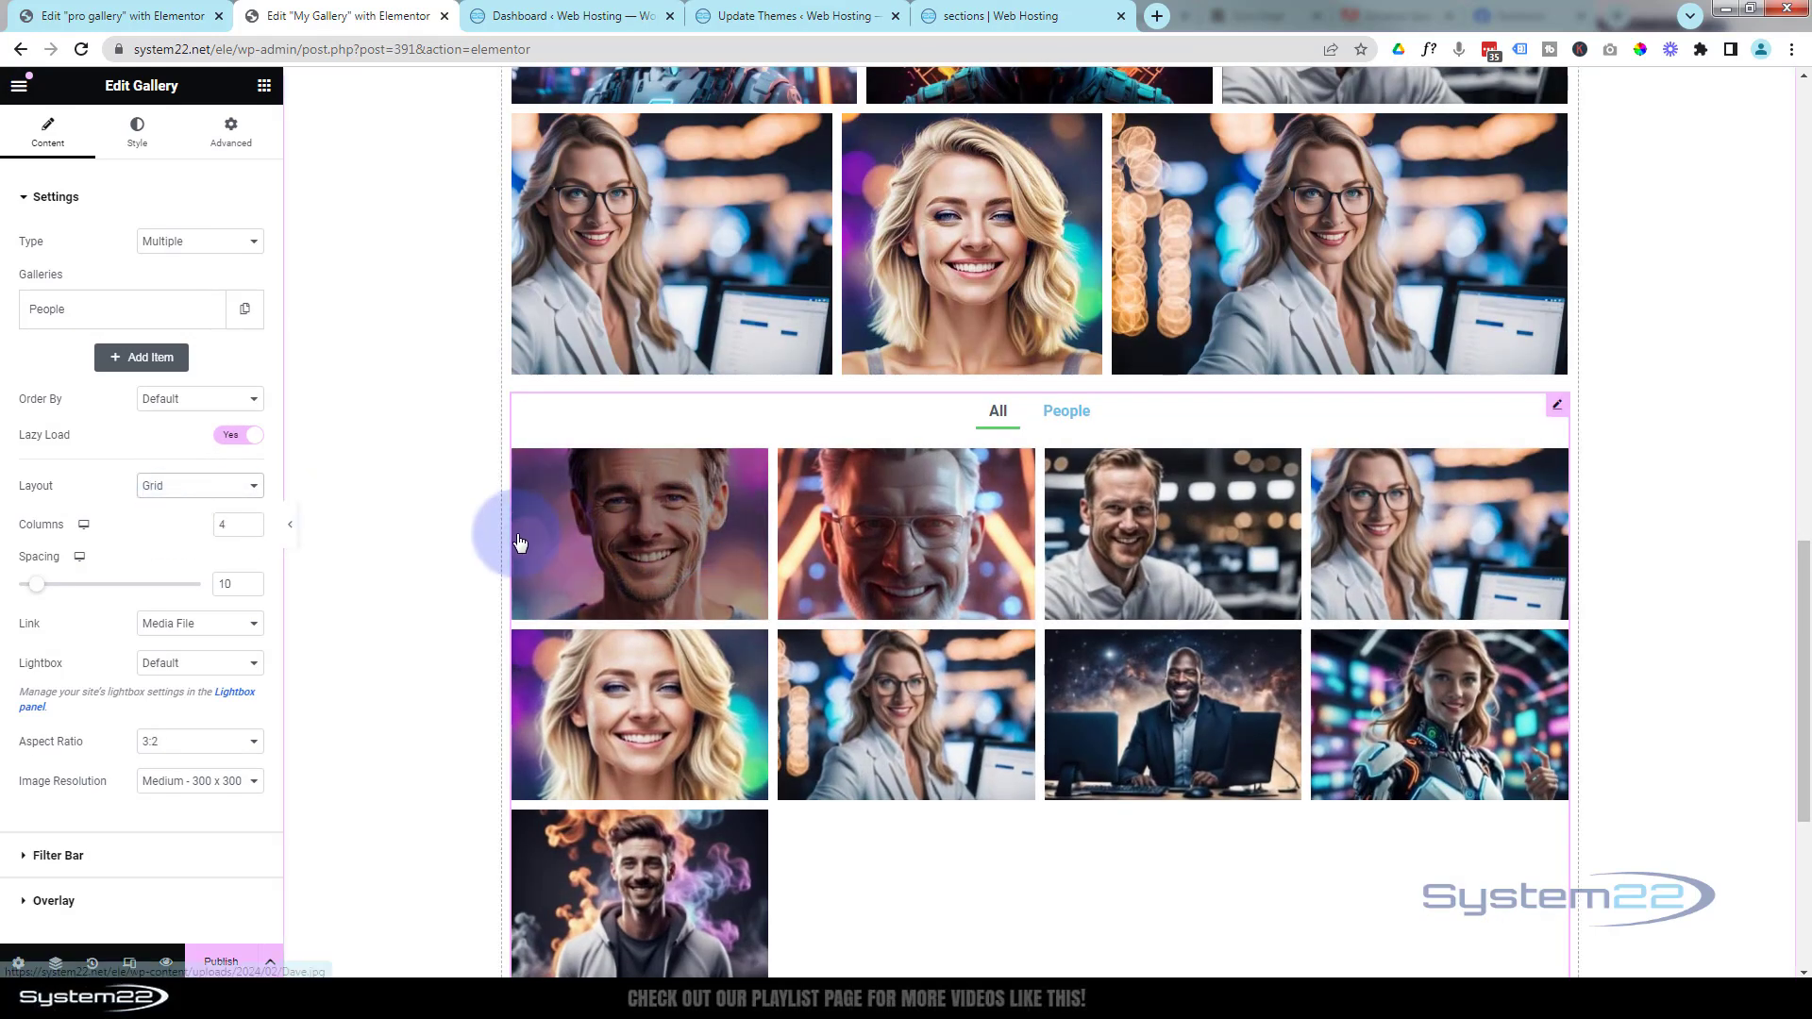
click(229, 528)
drag(229, 529, 190, 515)
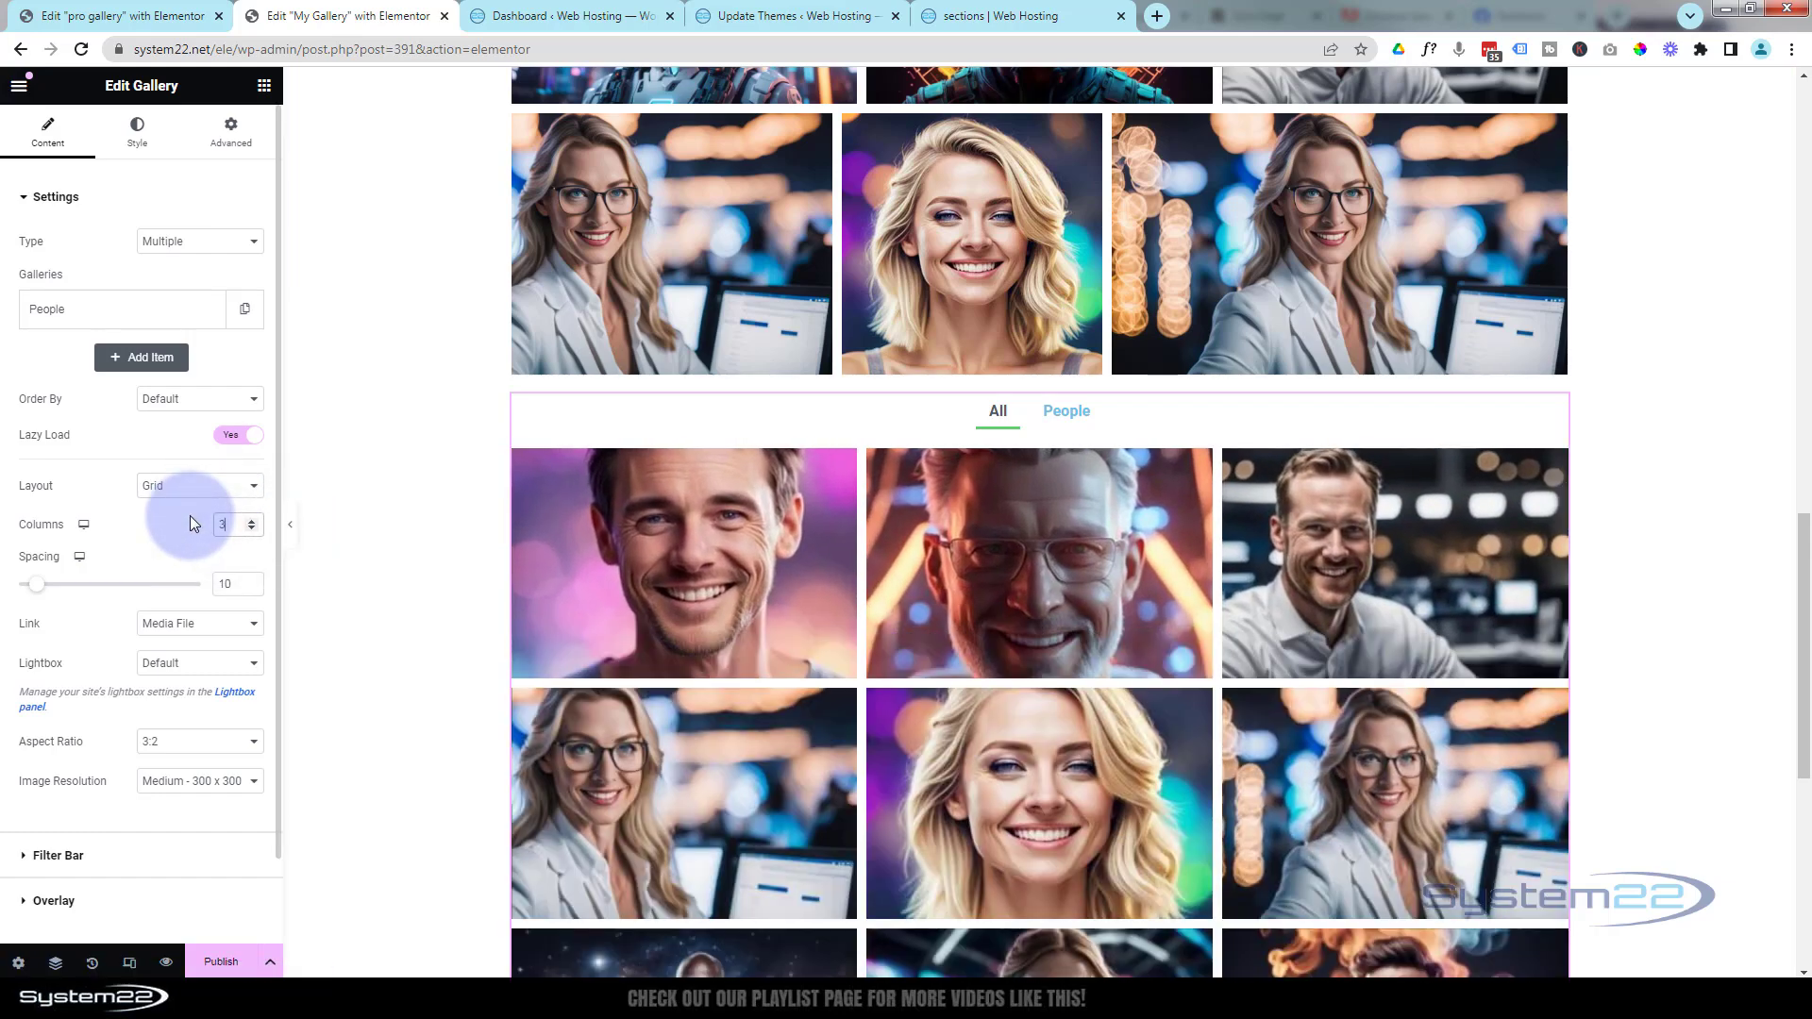
scroll(393, 644, down, 2)
scroll(392, 644, down, 1)
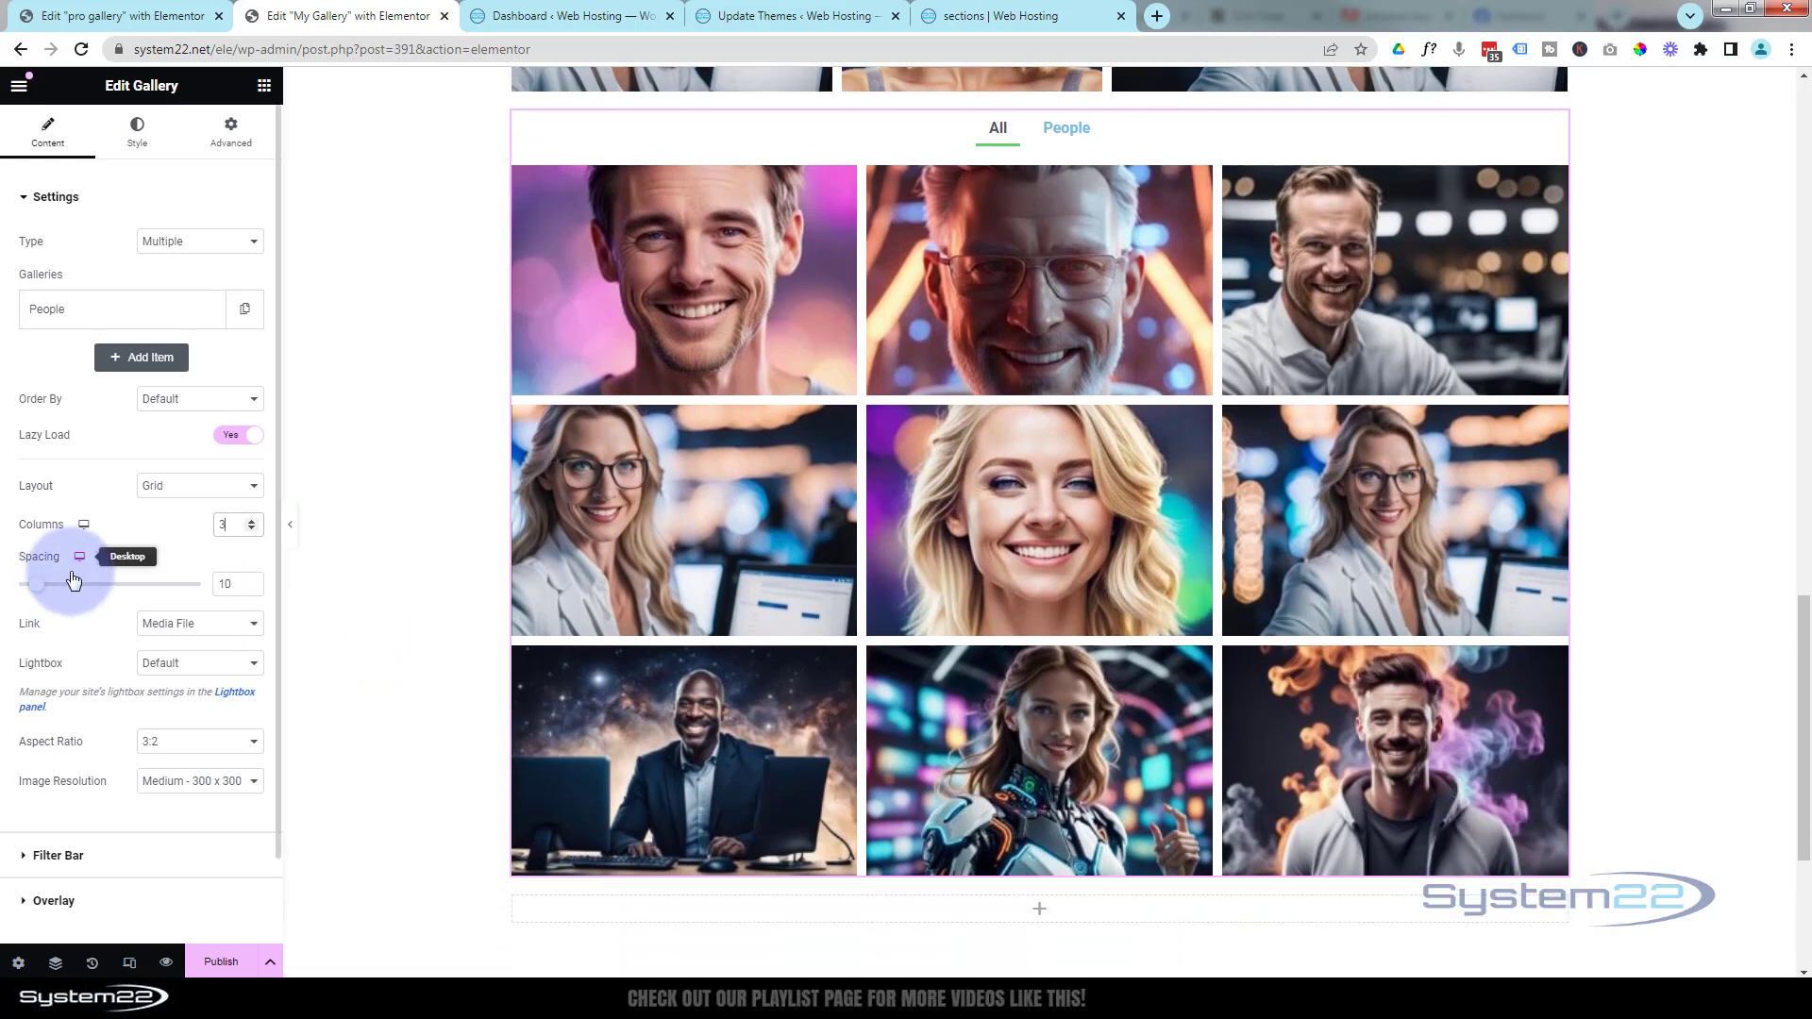
- Turn the lightbox on, set aspect ratio 1:1 and image resolution Large - 1024 x 1024
click(198, 664)
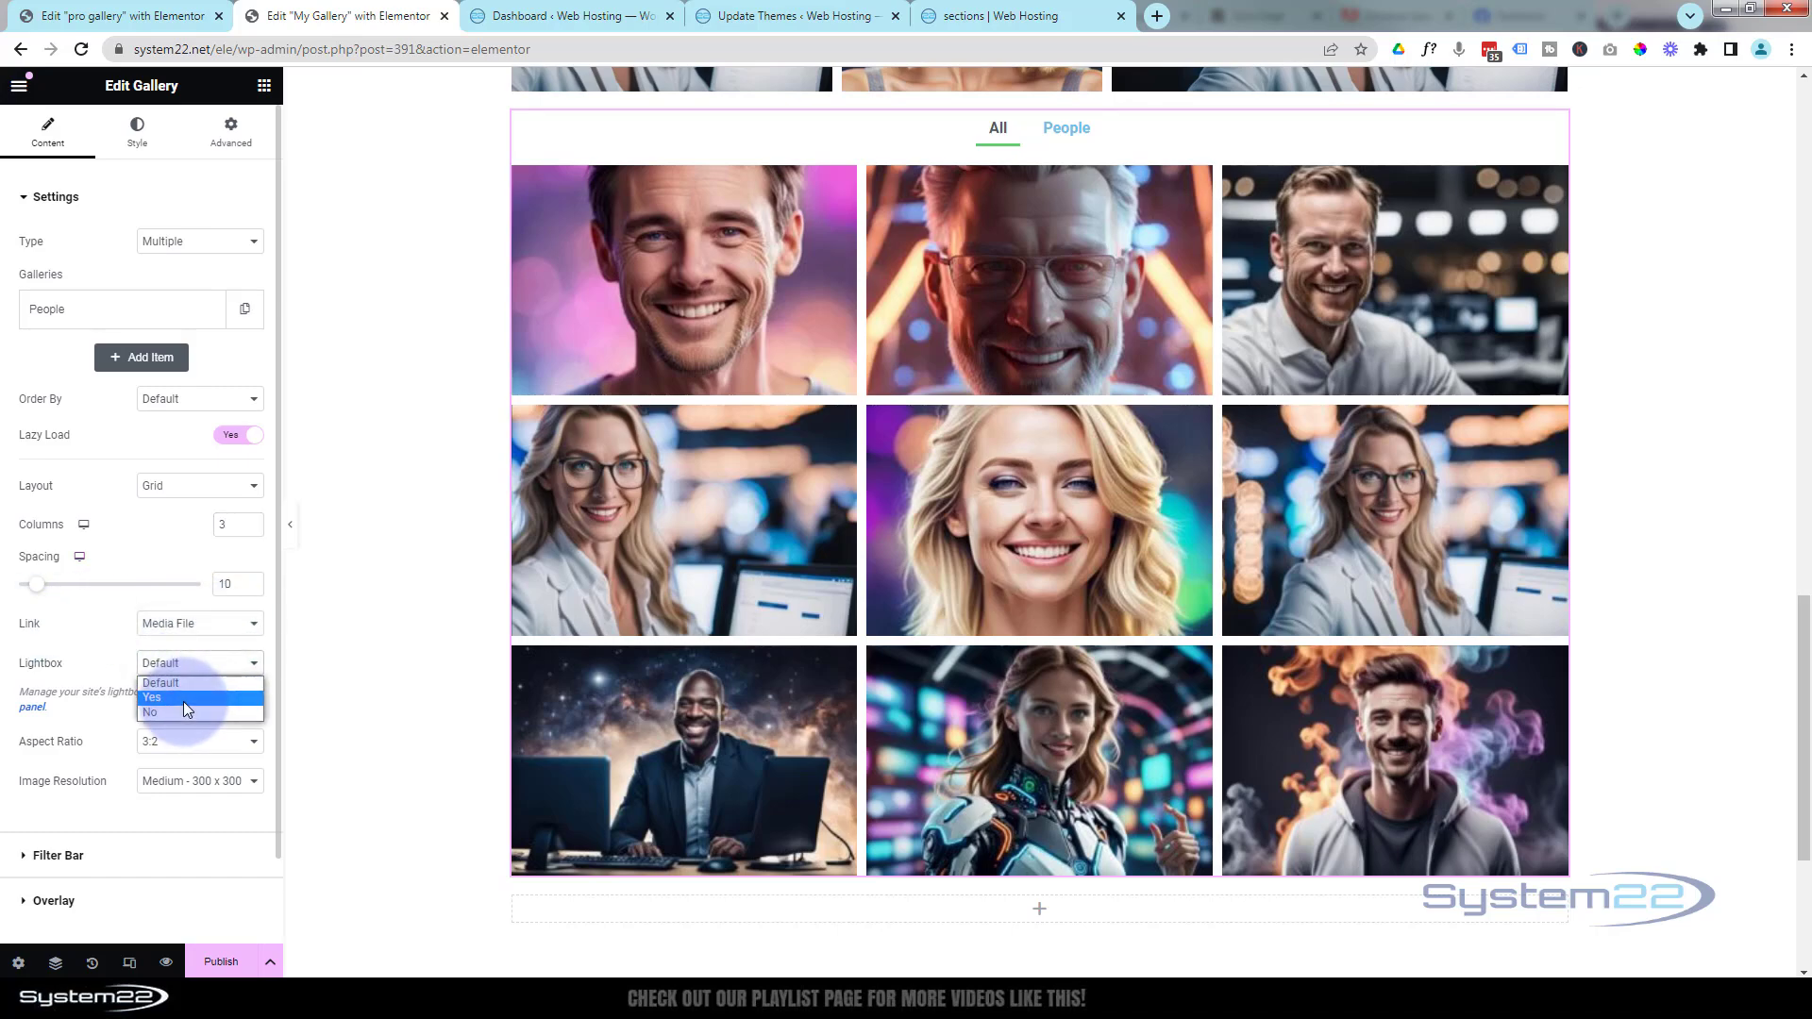
click(183, 701)
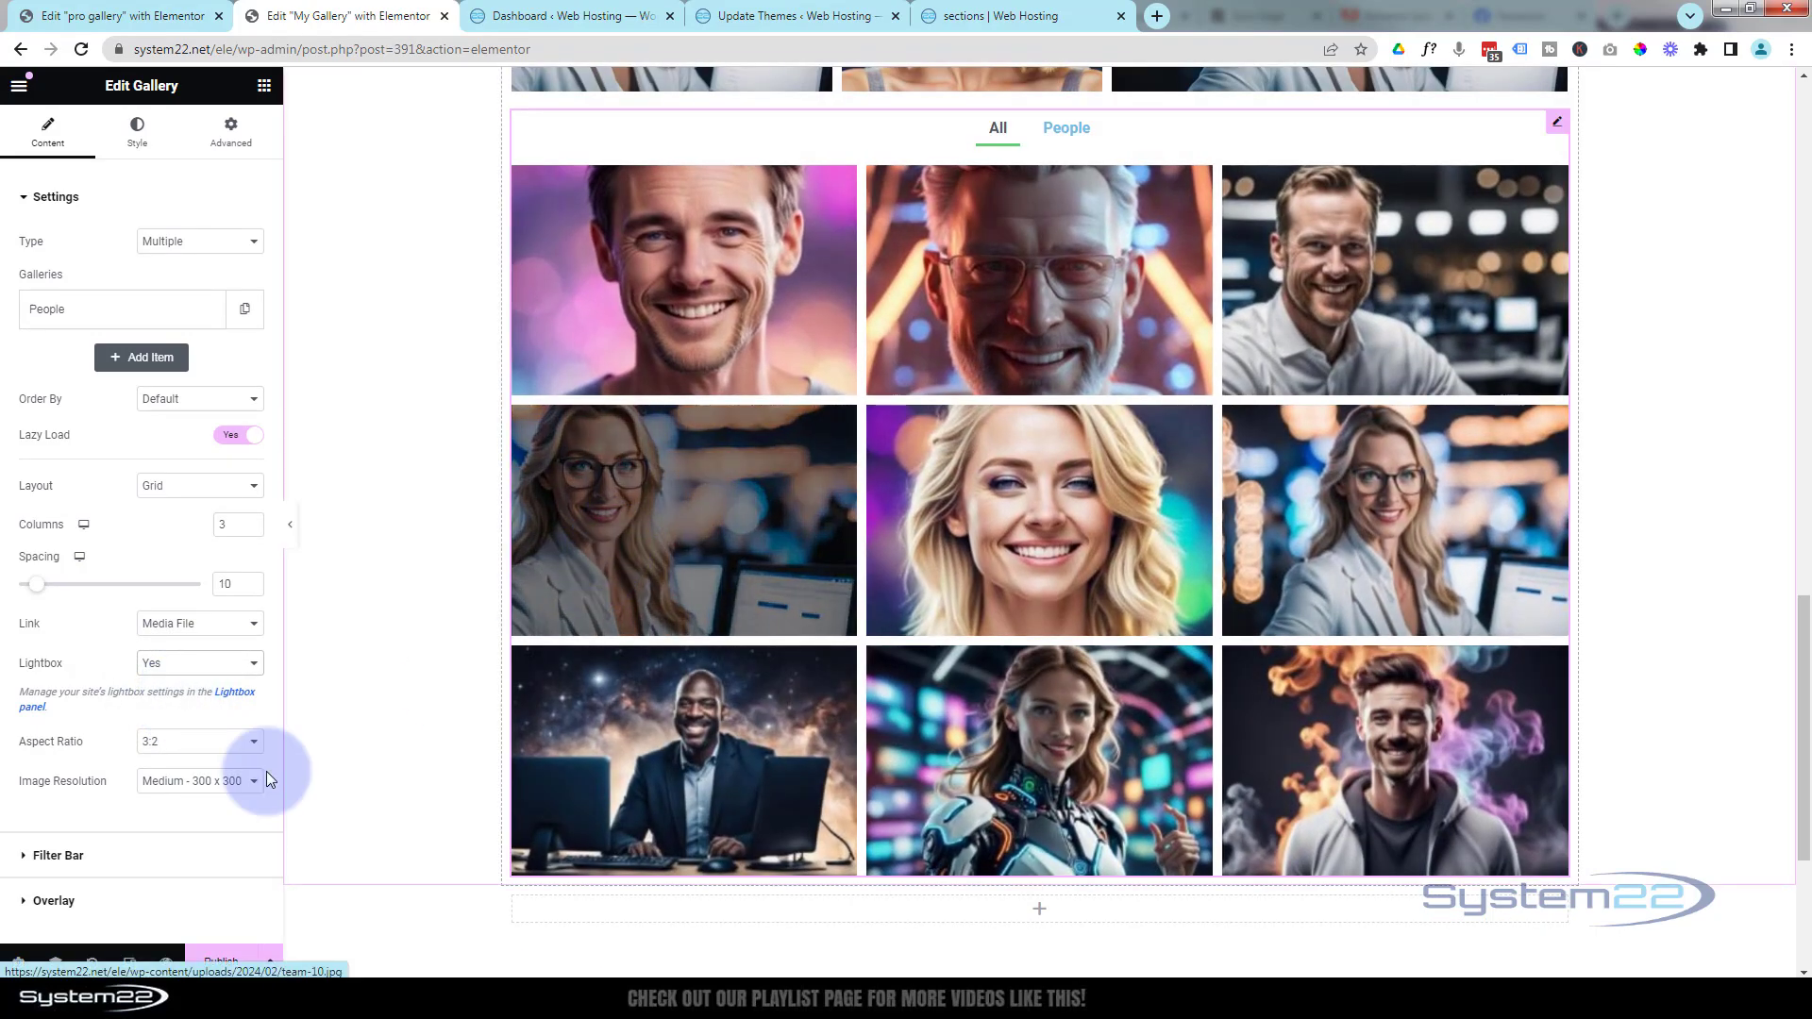
click(186, 748)
click(151, 763)
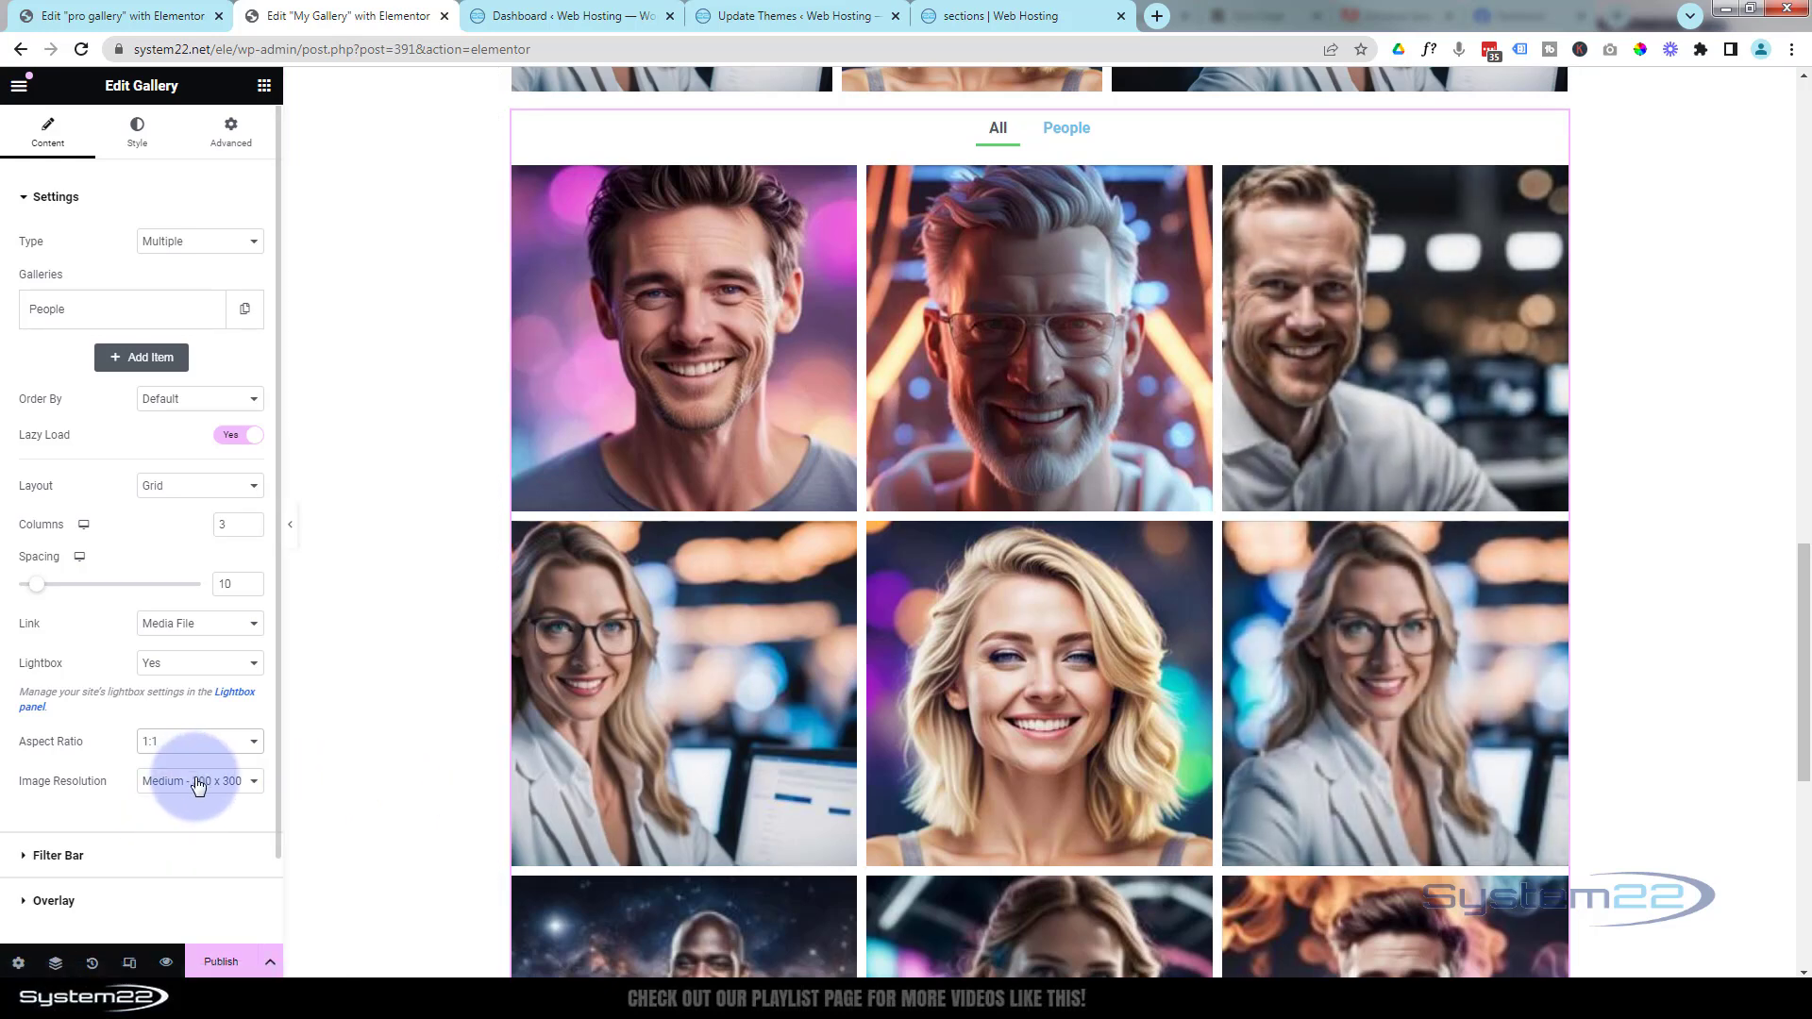
click(198, 783)
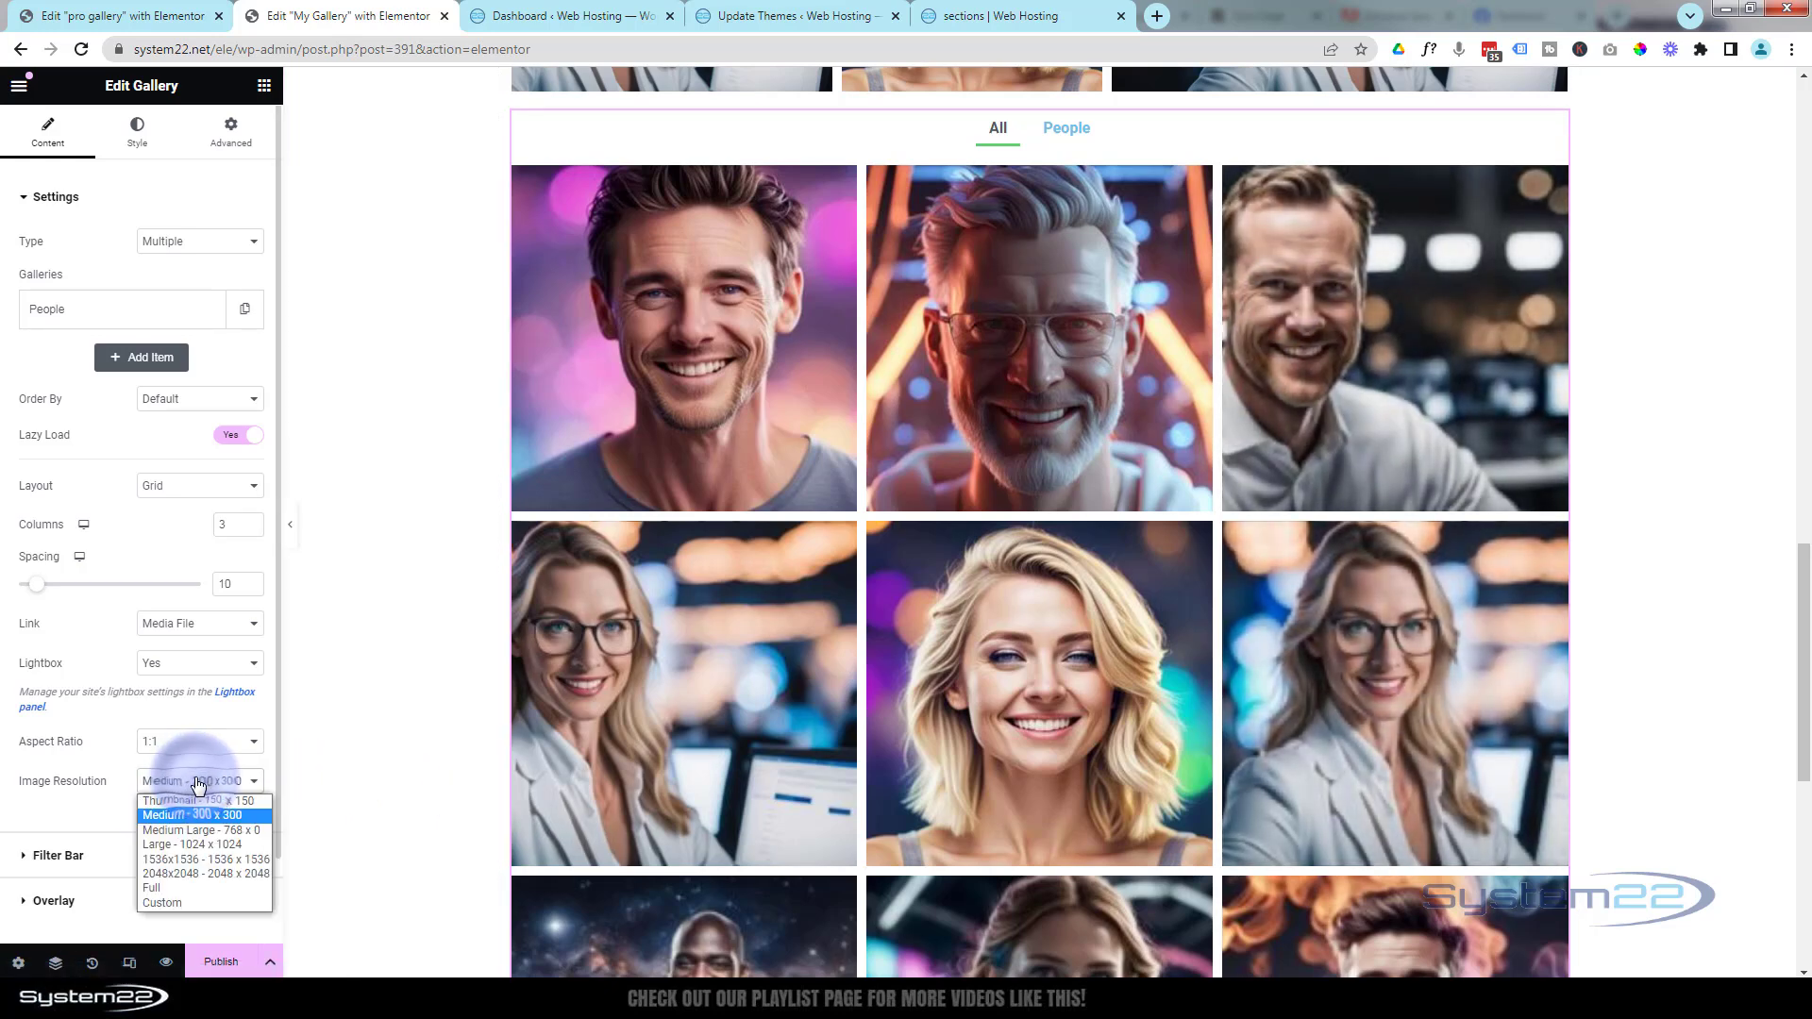
click(196, 843)
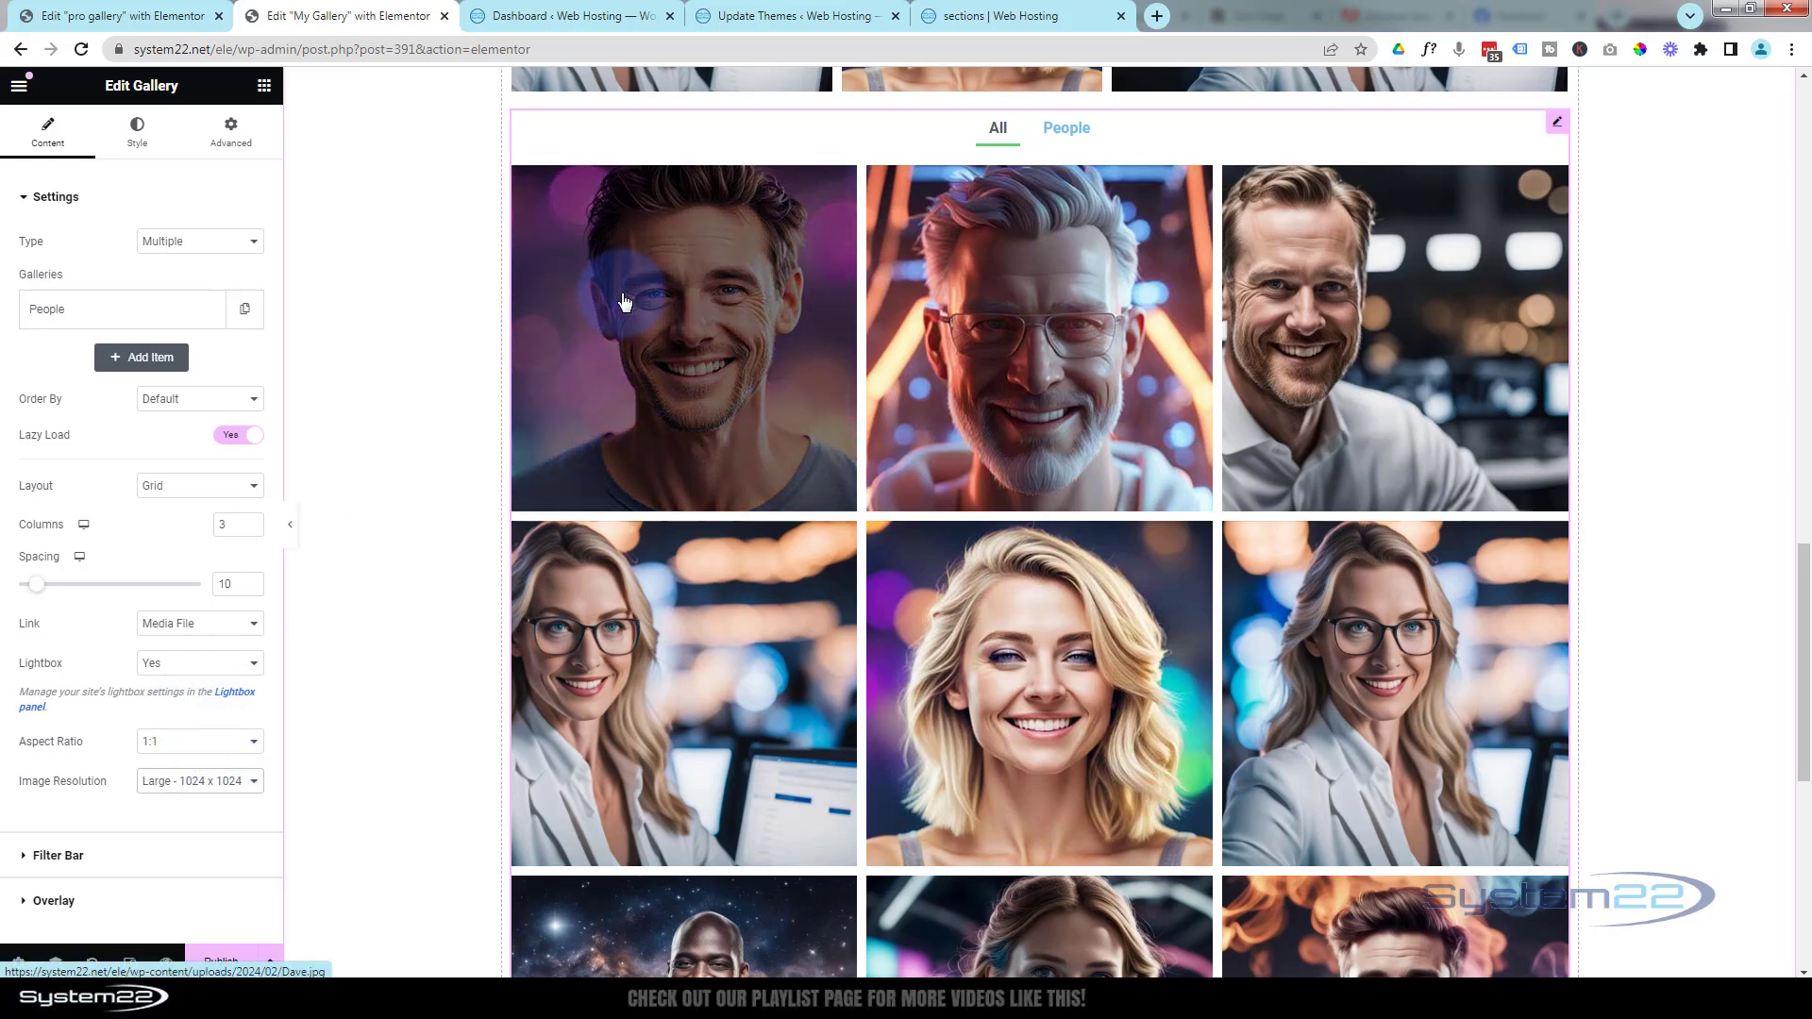
click(138, 137)
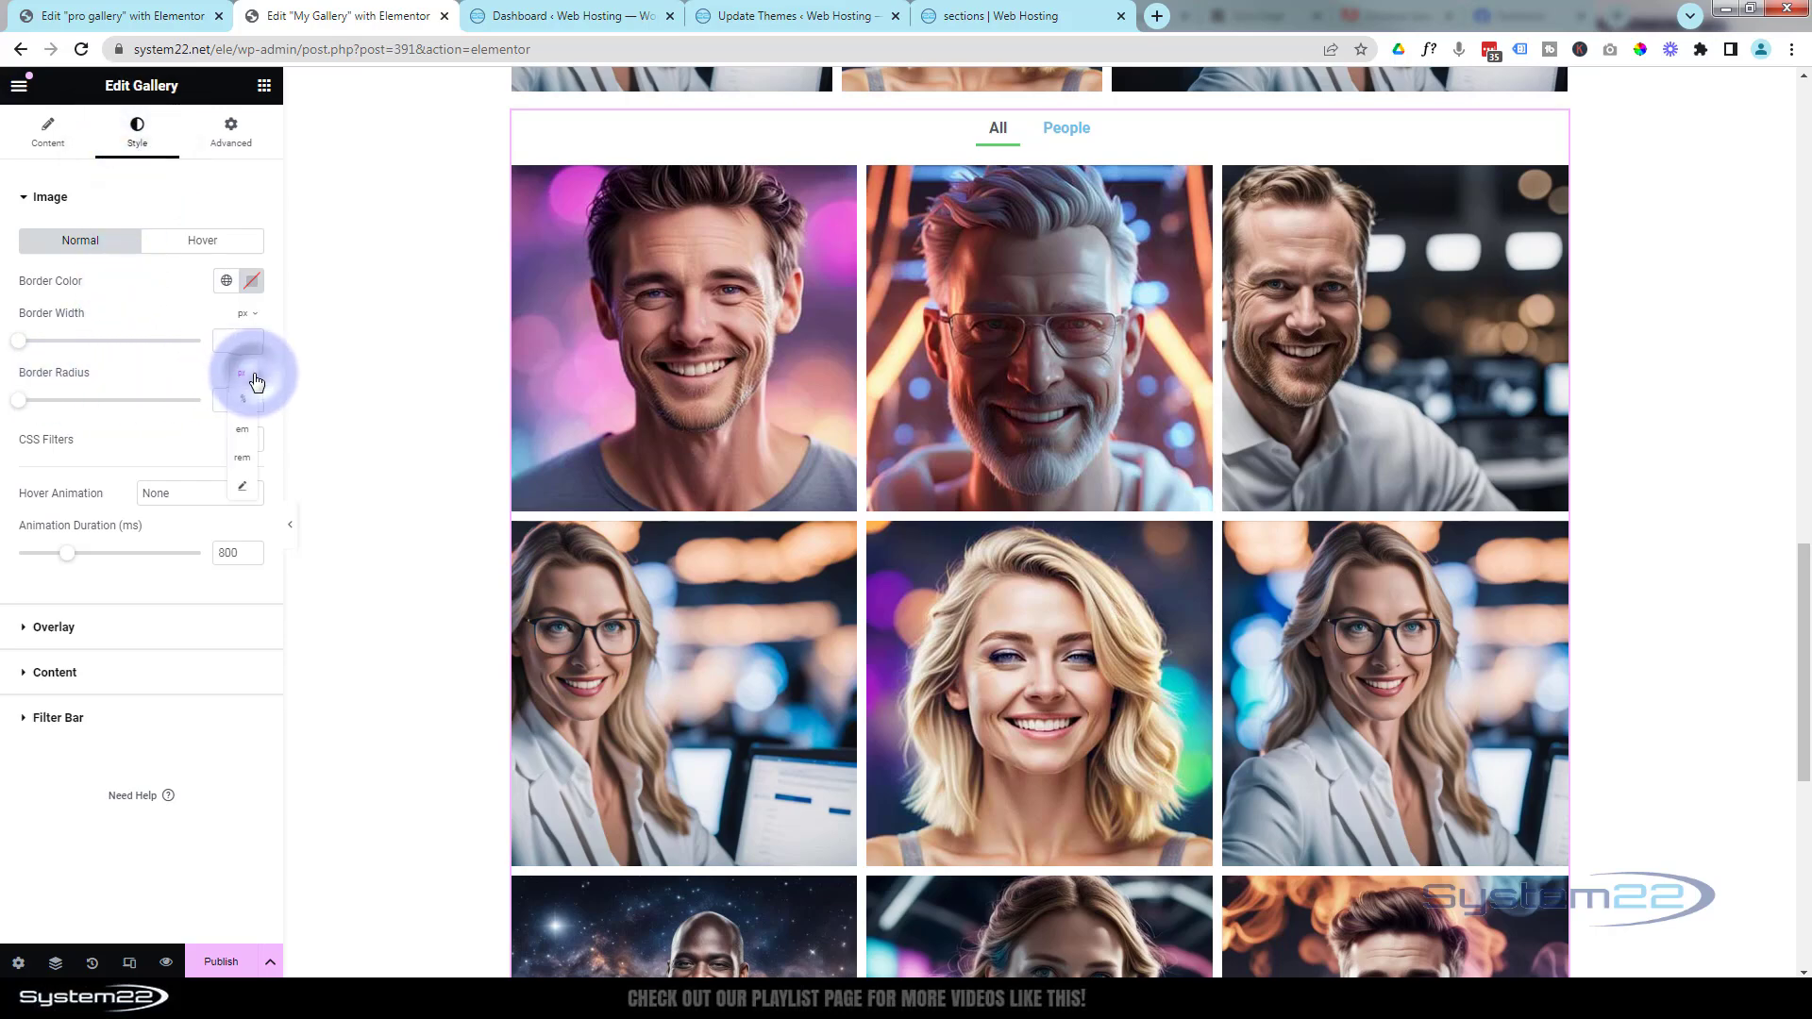
- Try a 50% image border radius that makes circular portraits, then clear it back to square
click(252, 375)
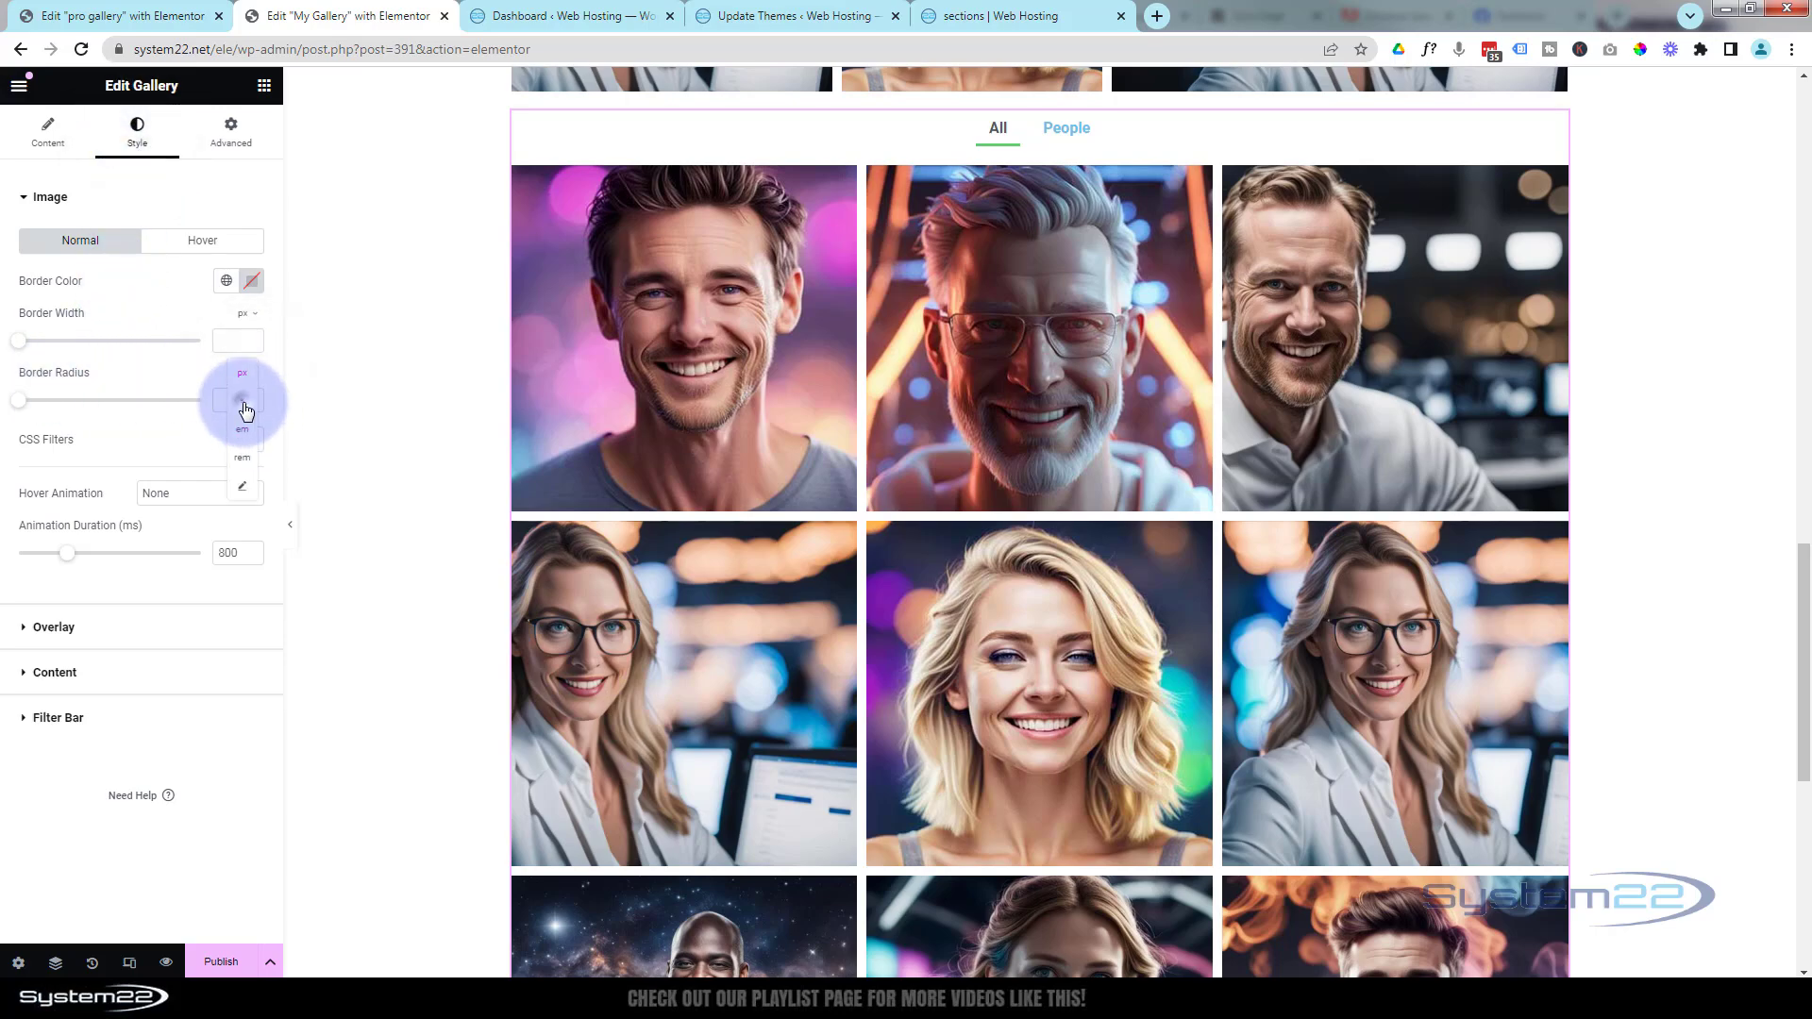
click(242, 403)
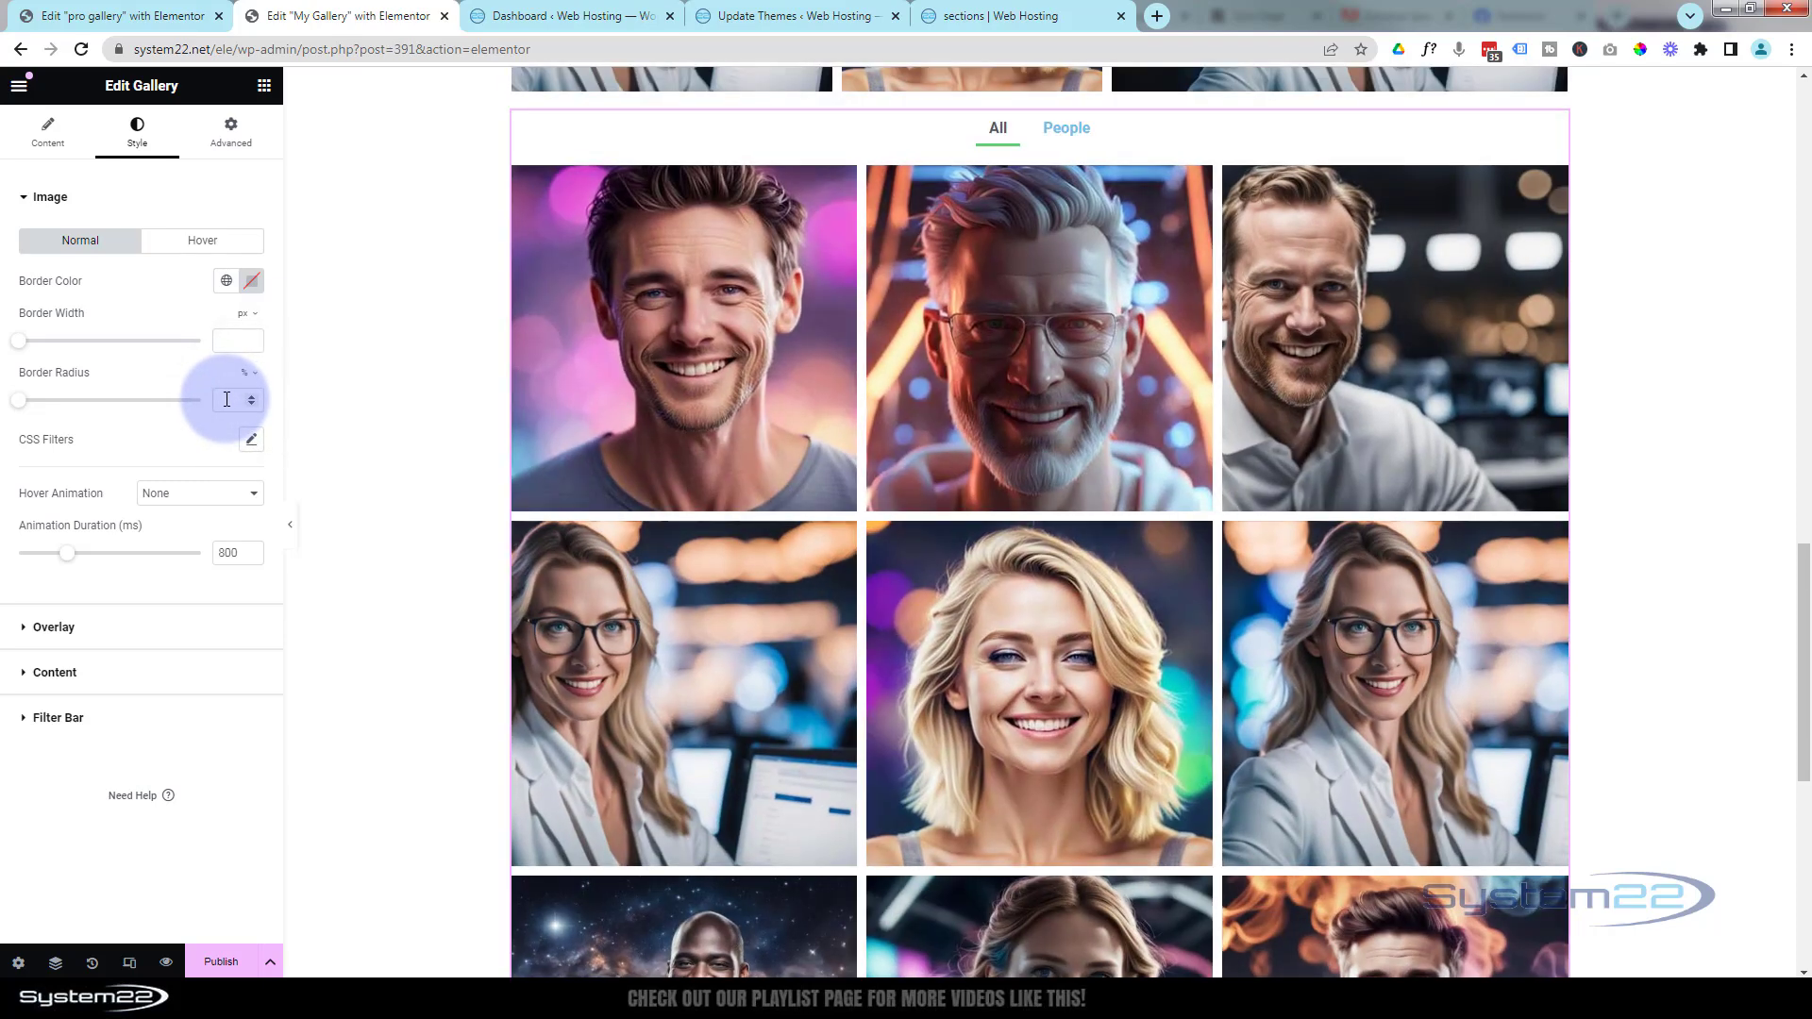
text(50)
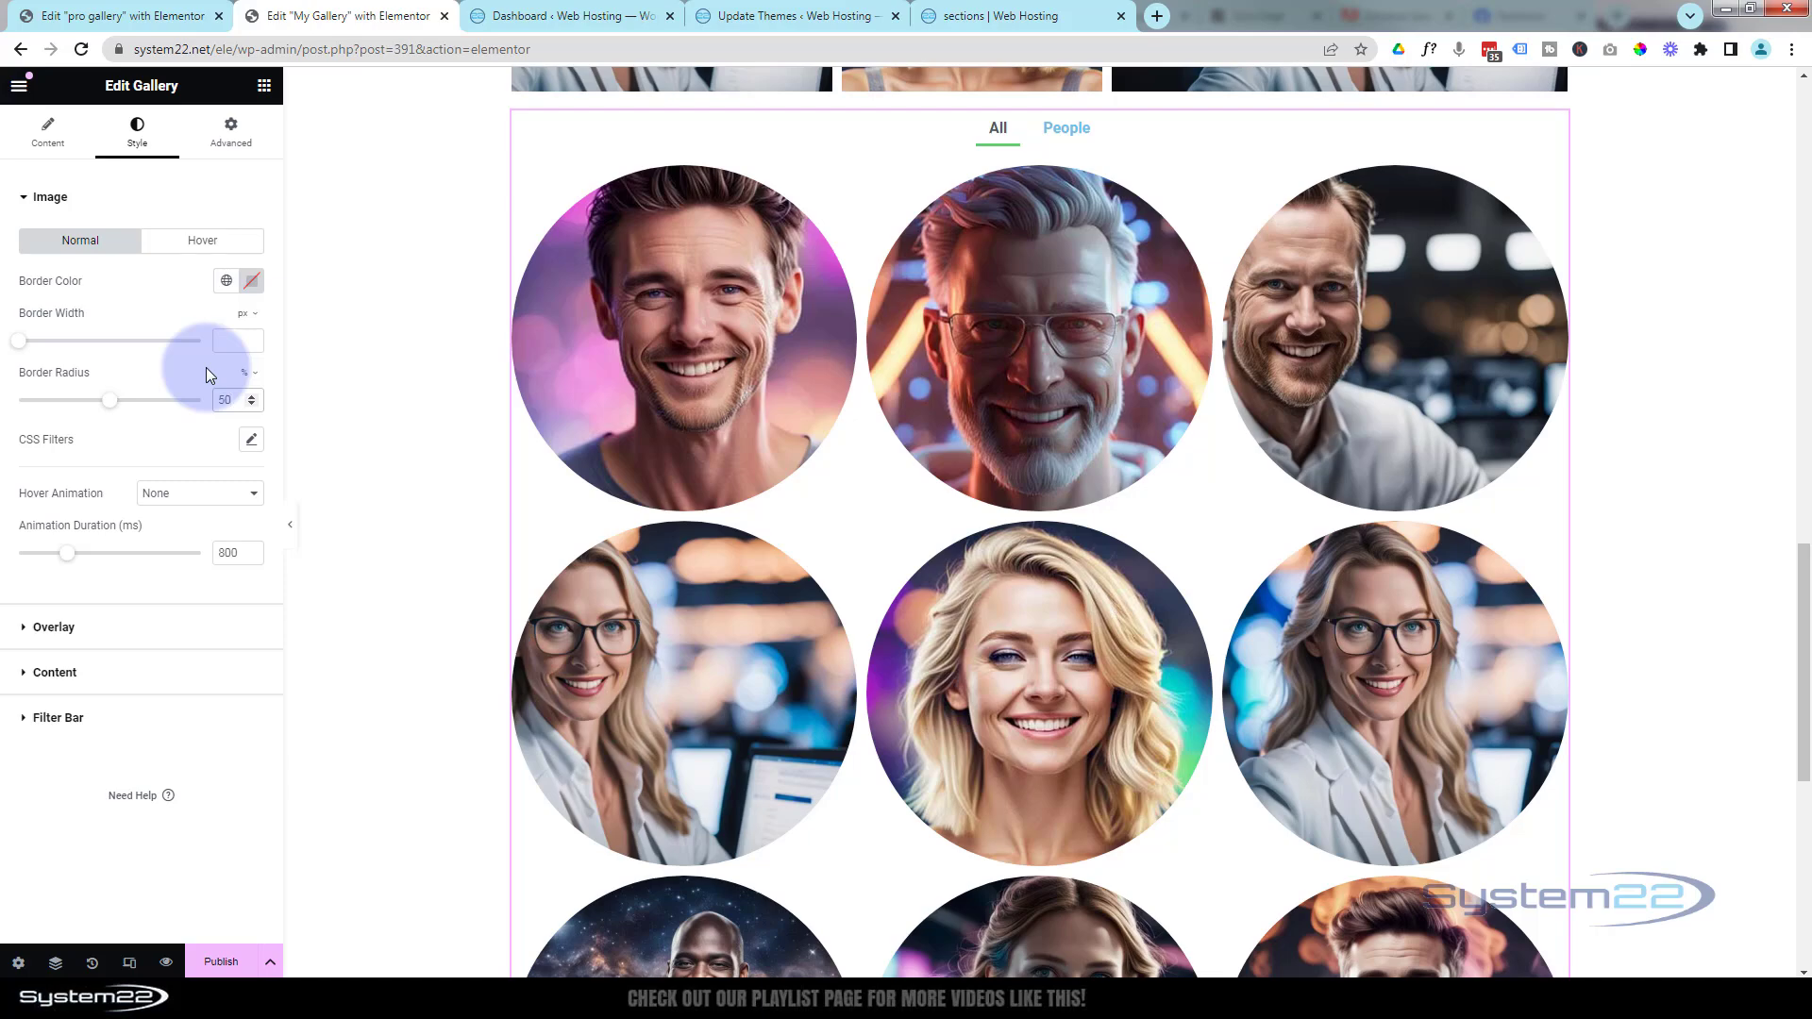
scroll(383, 478, down, 4)
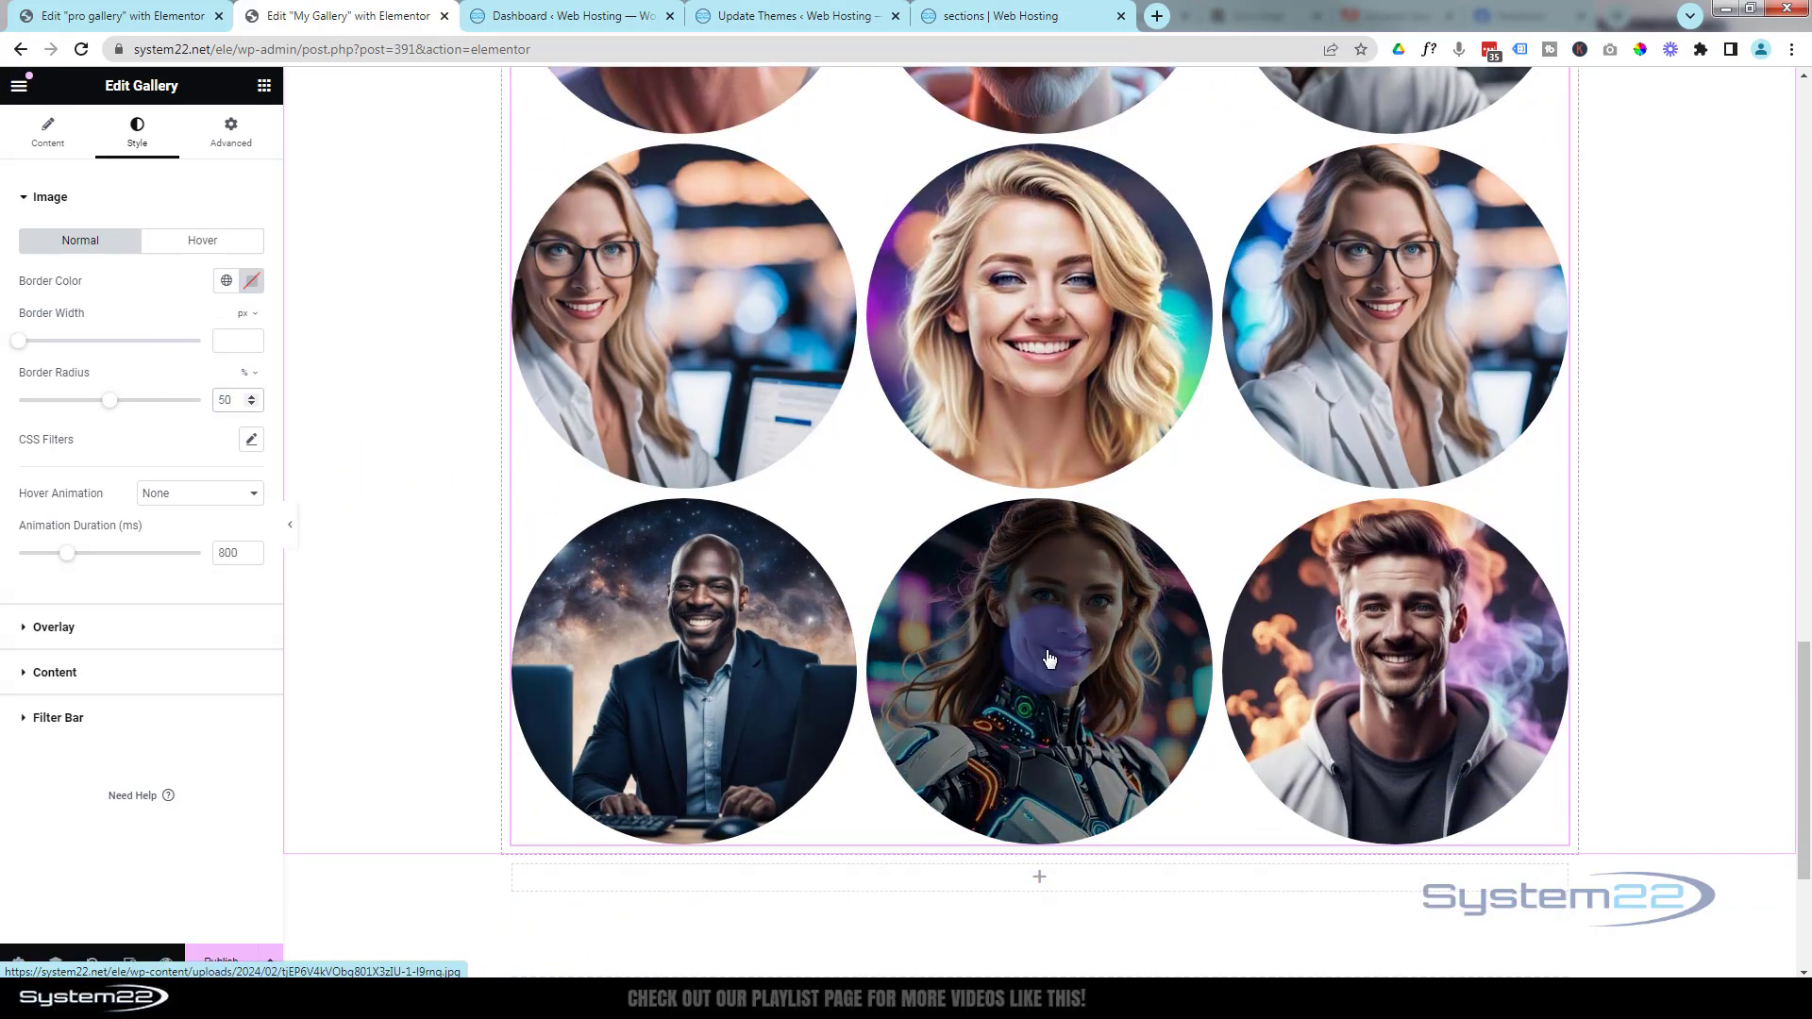
scroll(385, 595, up, 5)
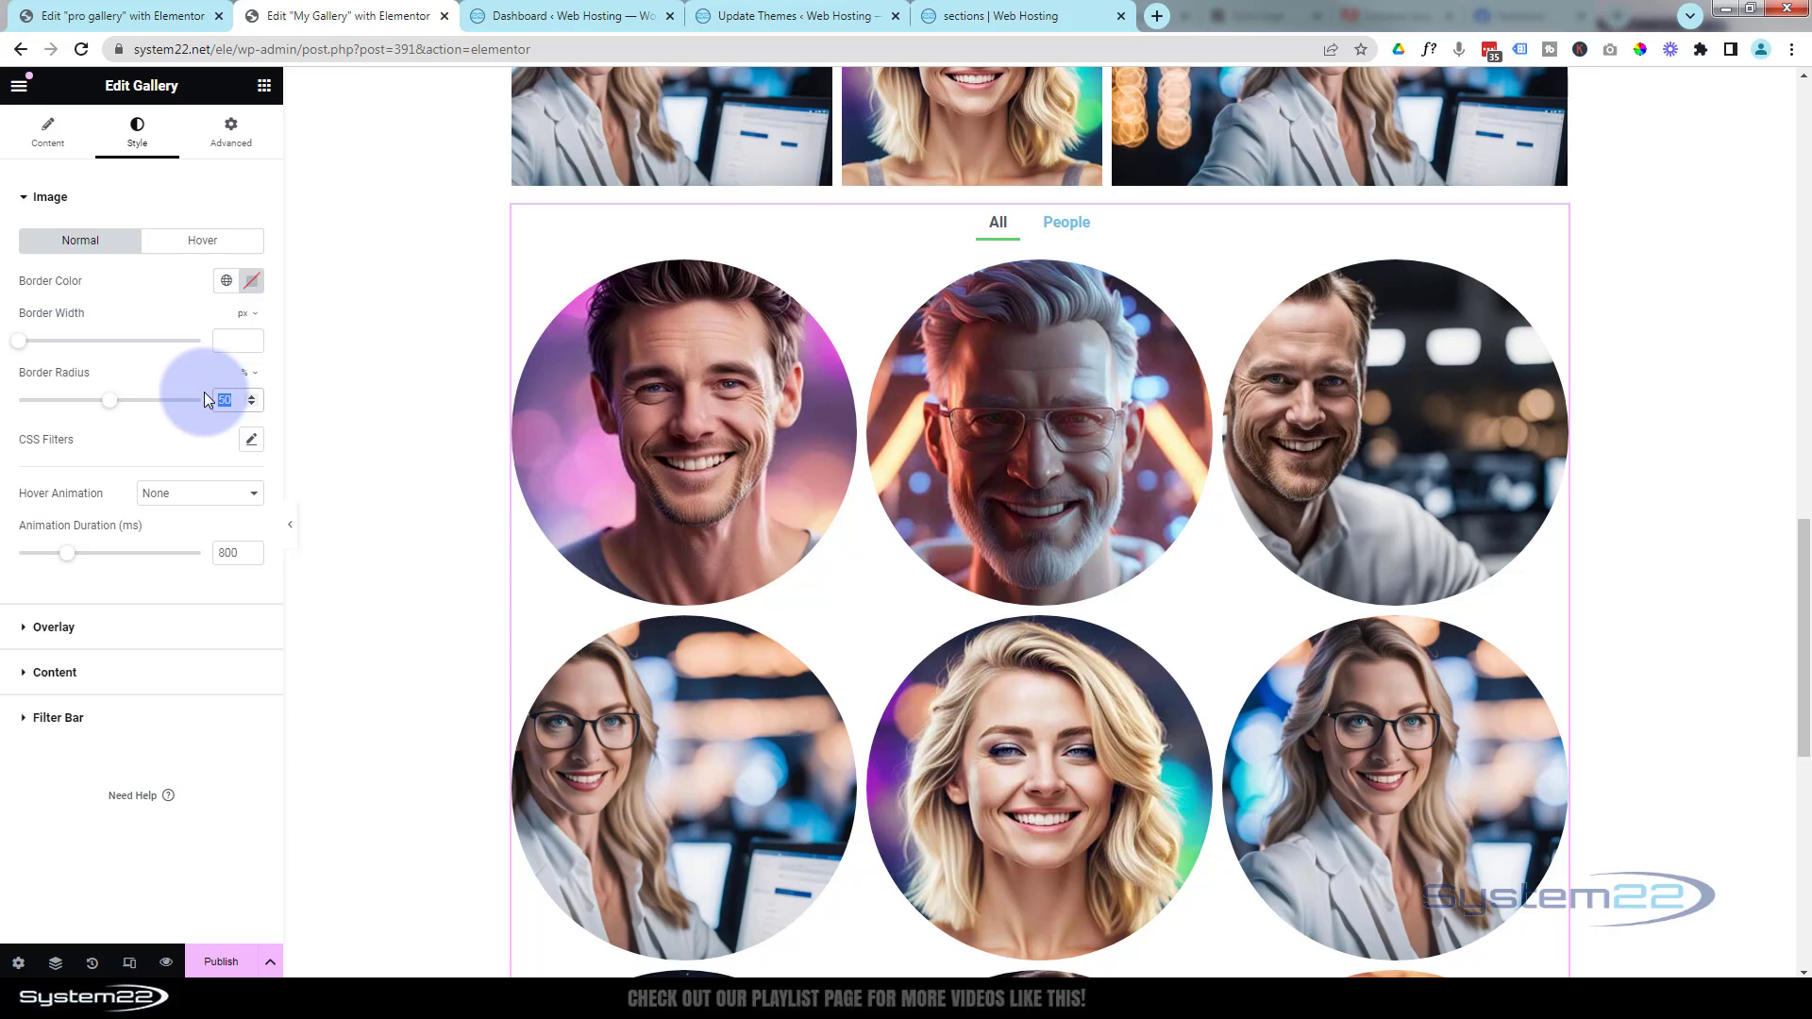
key(BackSpace)
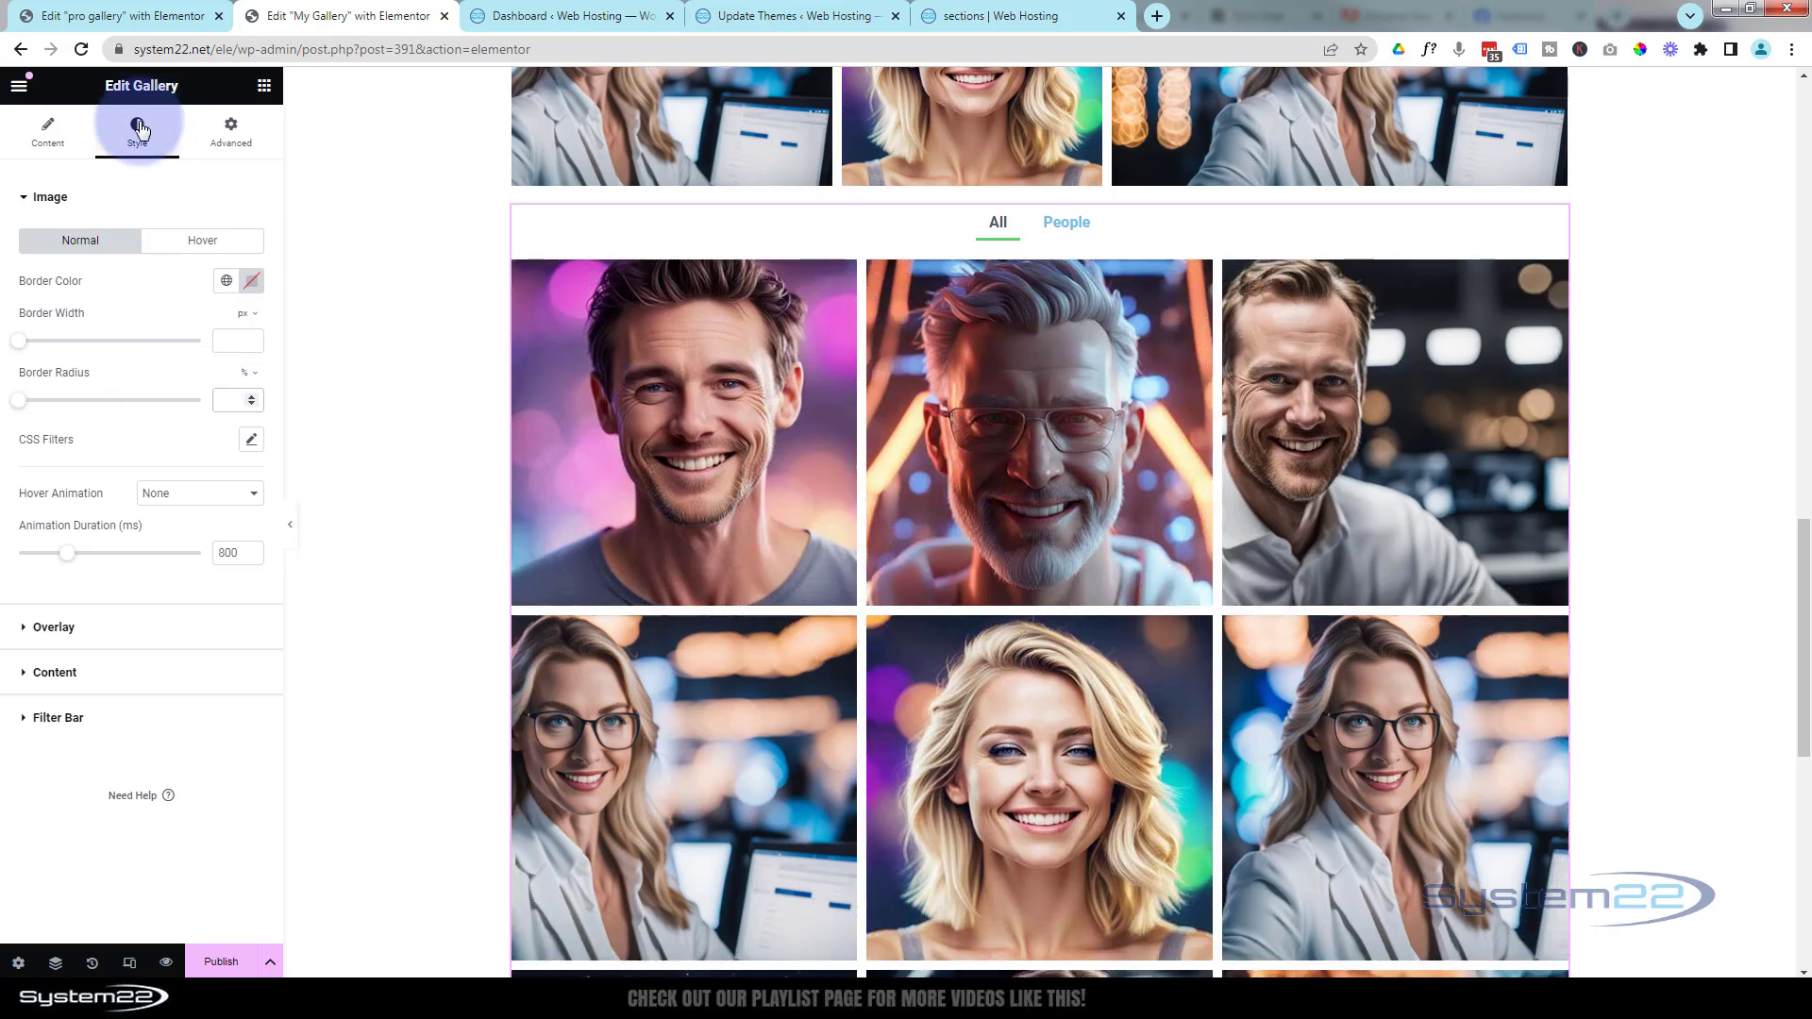
click(56, 142)
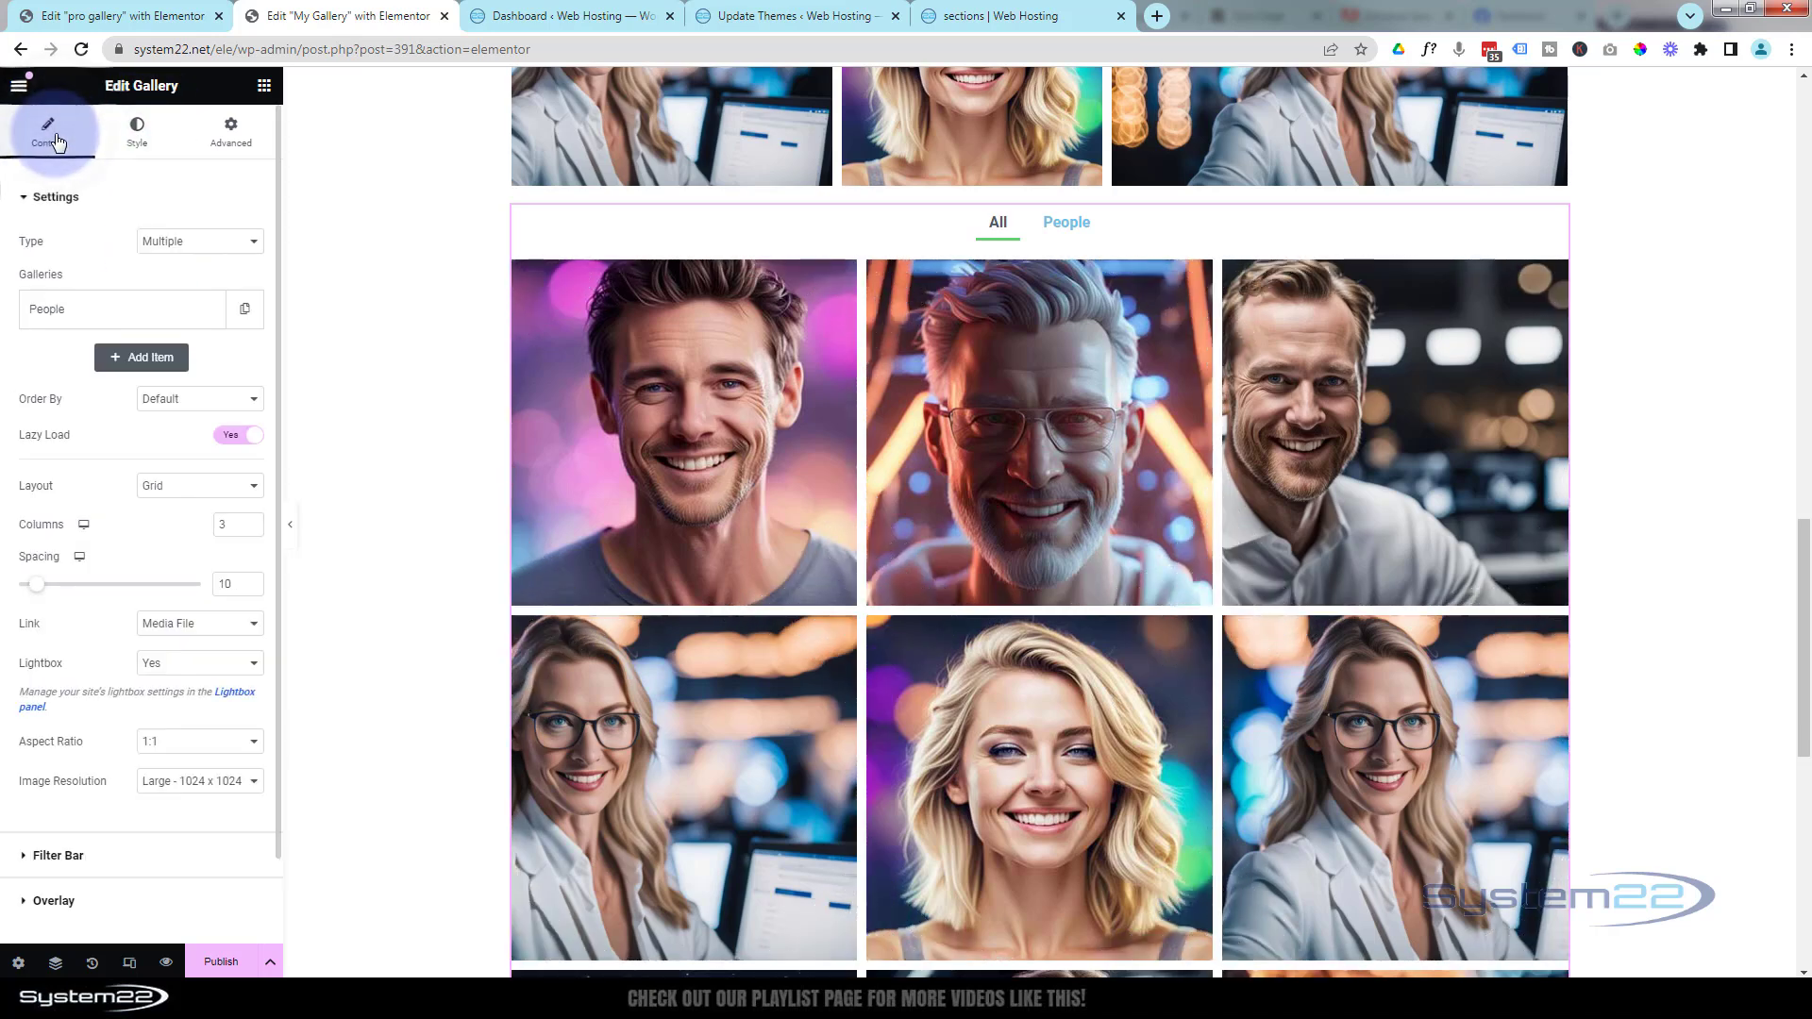
- Expand the Filter Bar settings and toggle the 'All' filter off and back on
scroll(151, 486, down, 1)
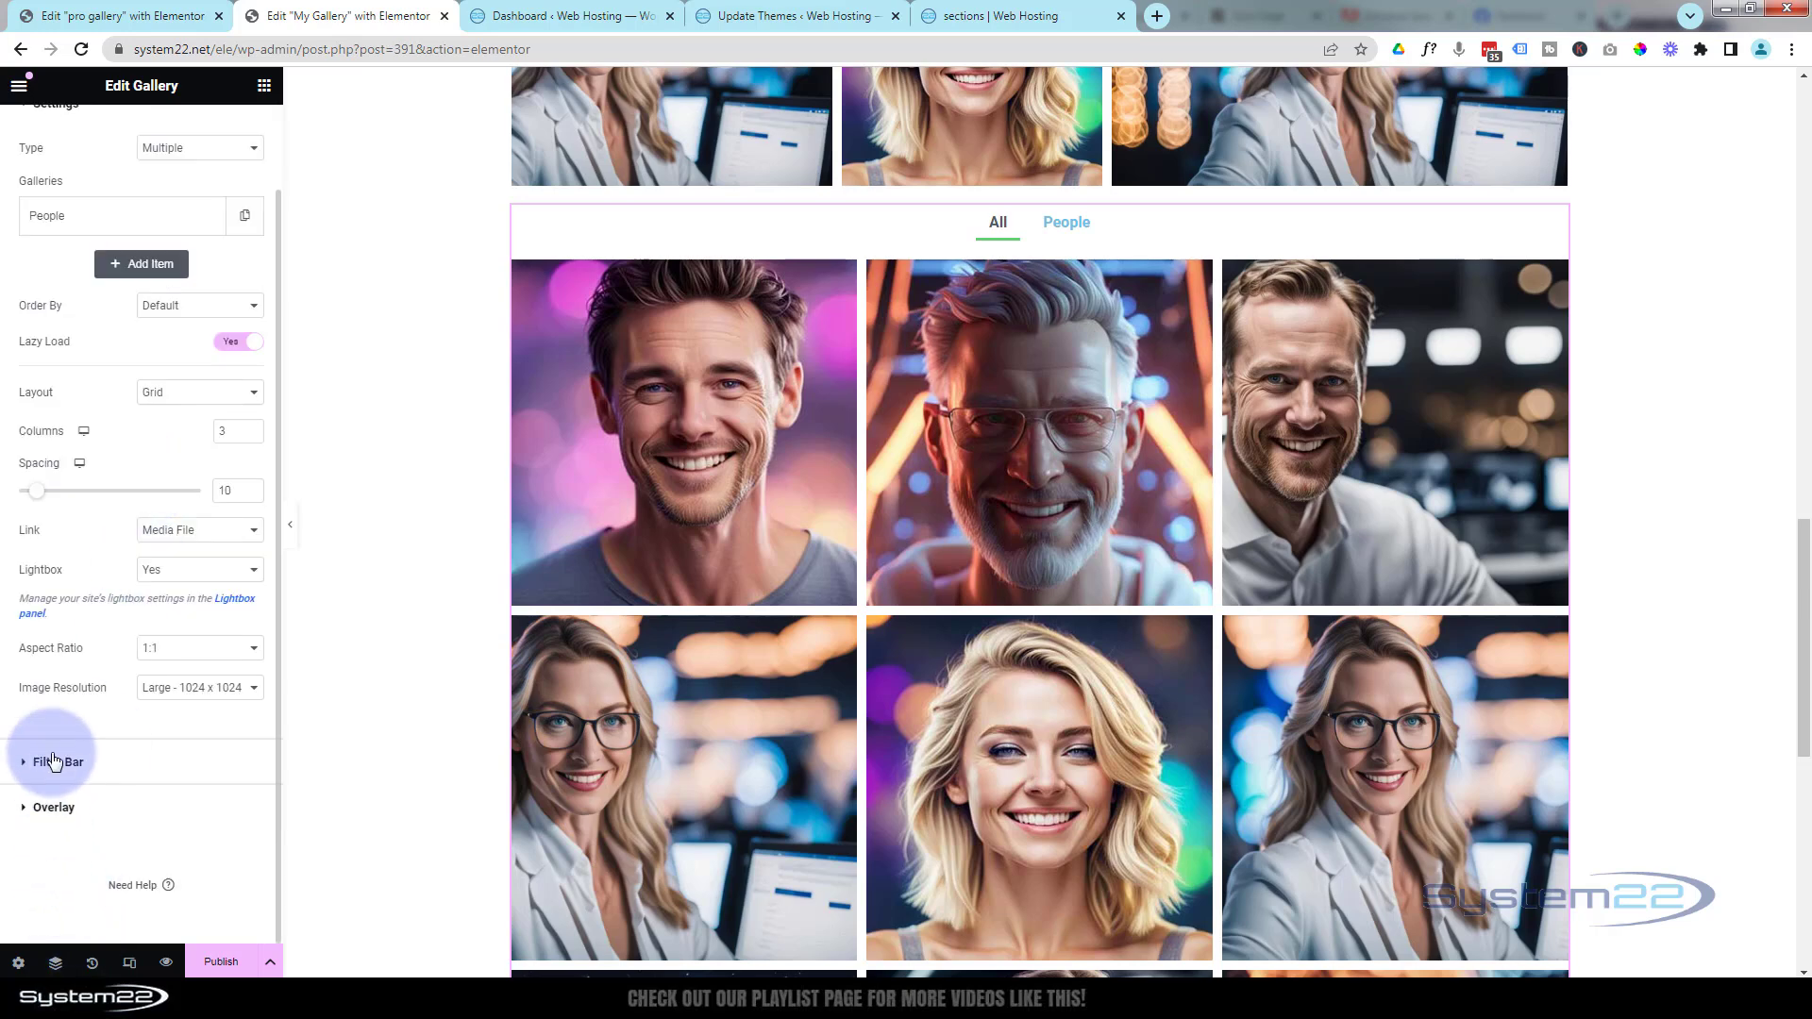
click(108, 773)
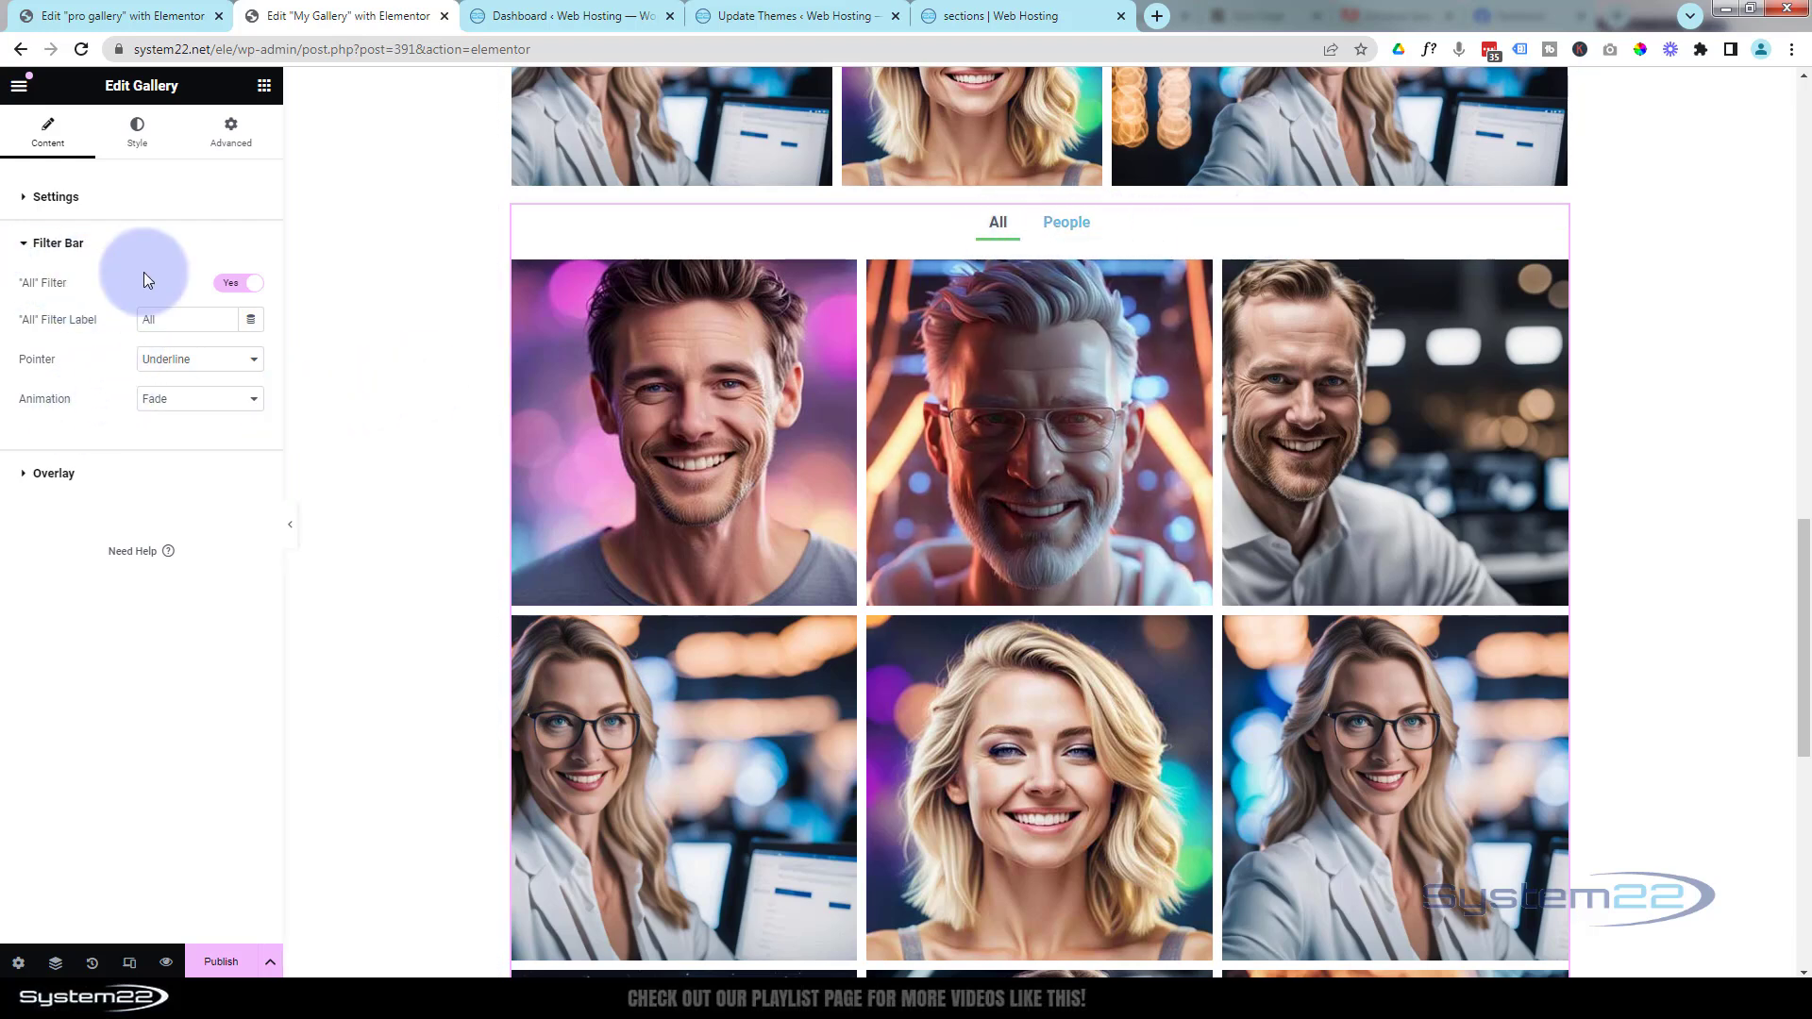
click(238, 283)
scroll(444, 370, down, 3)
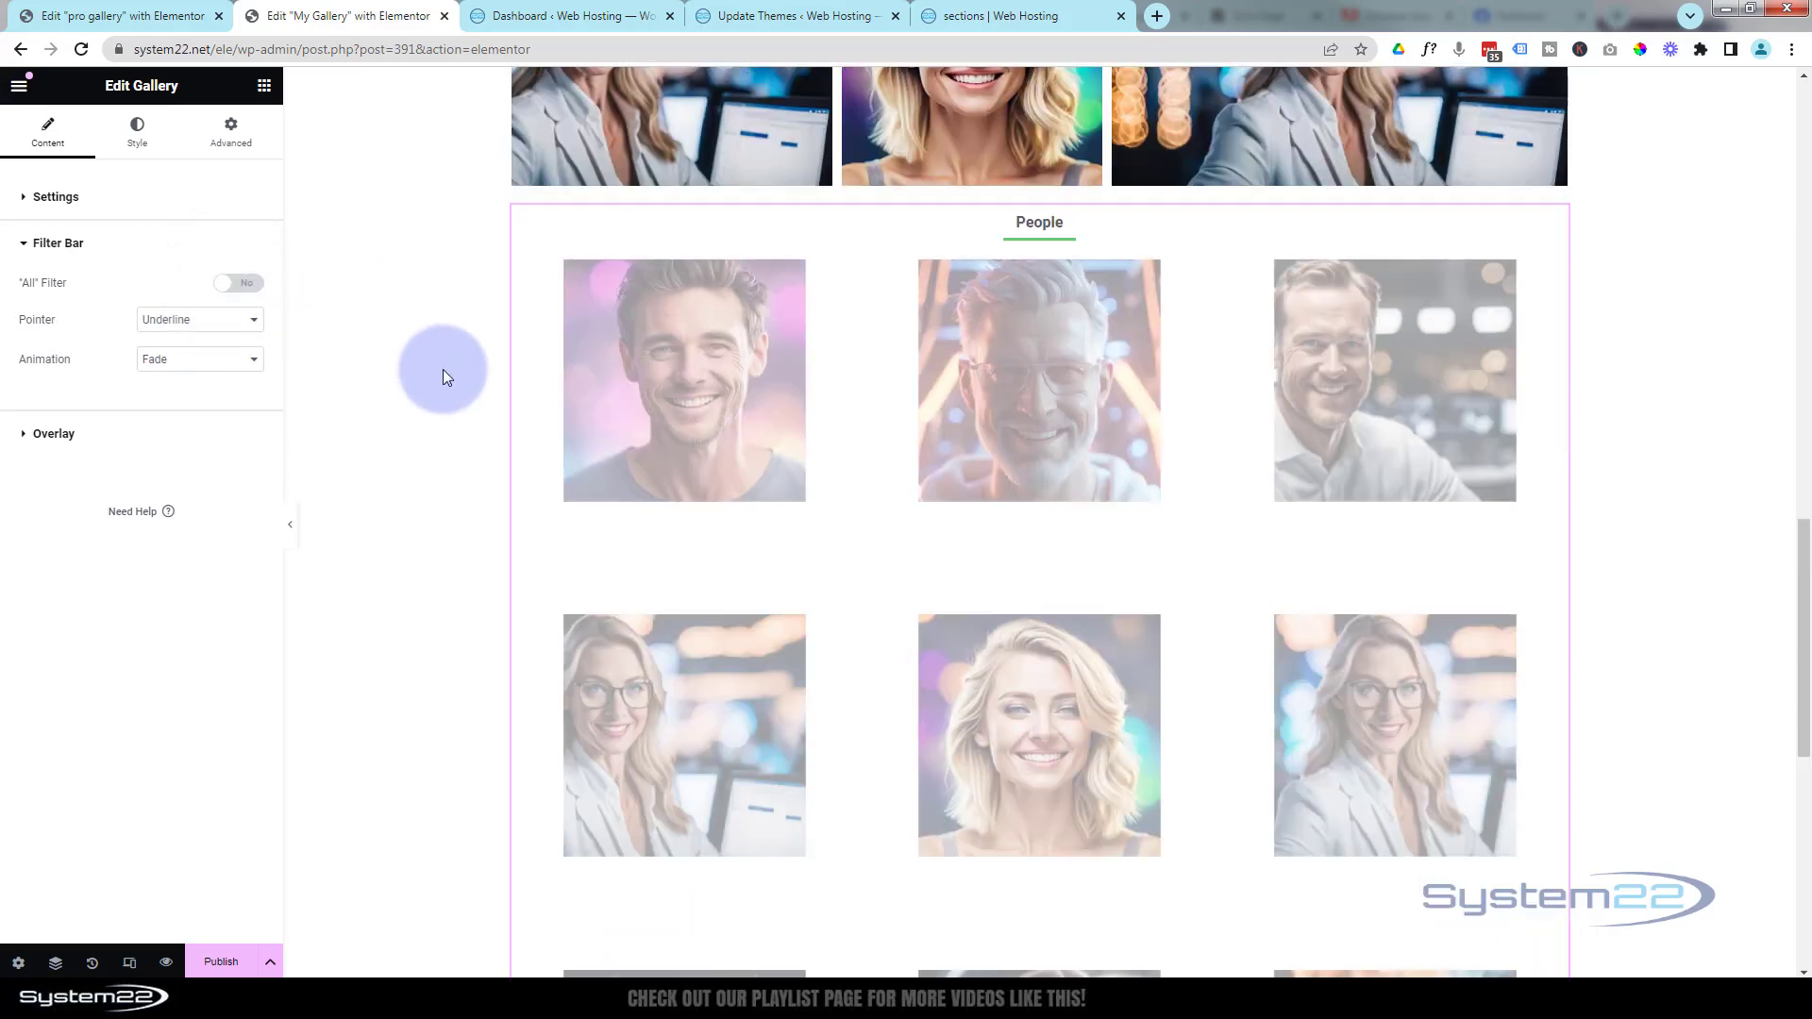
click(236, 285)
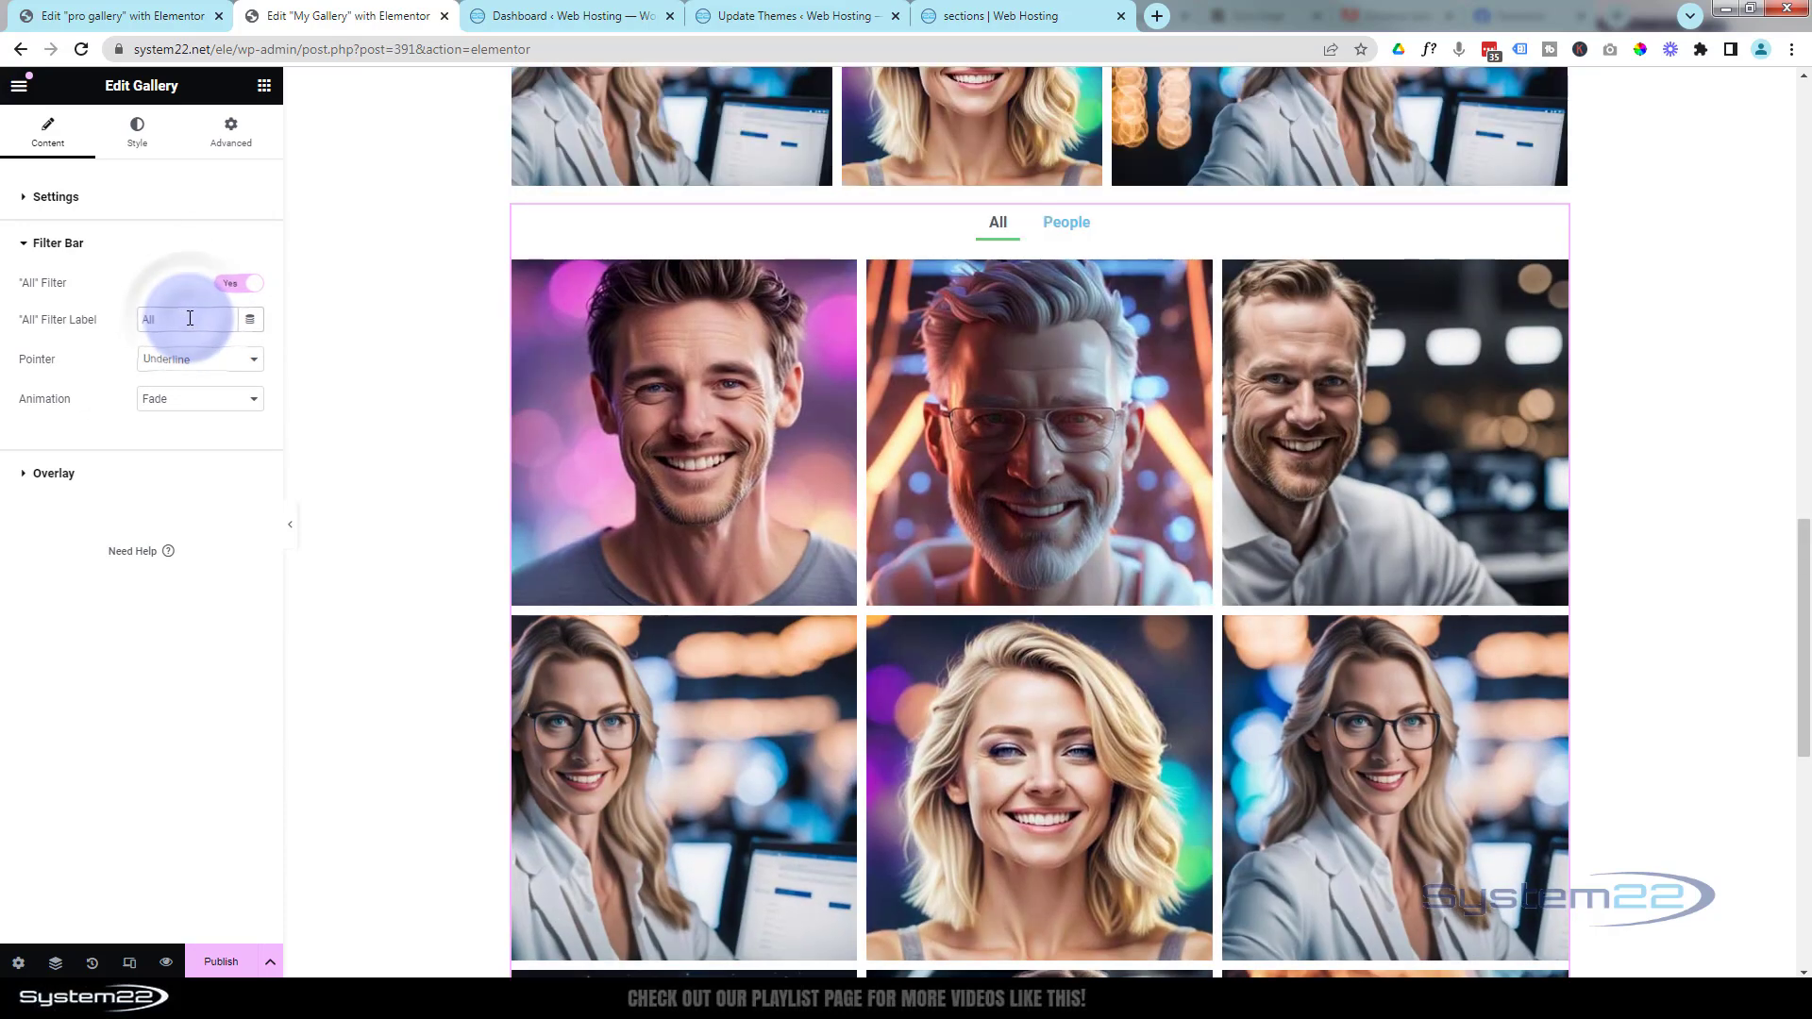
click(190, 318)
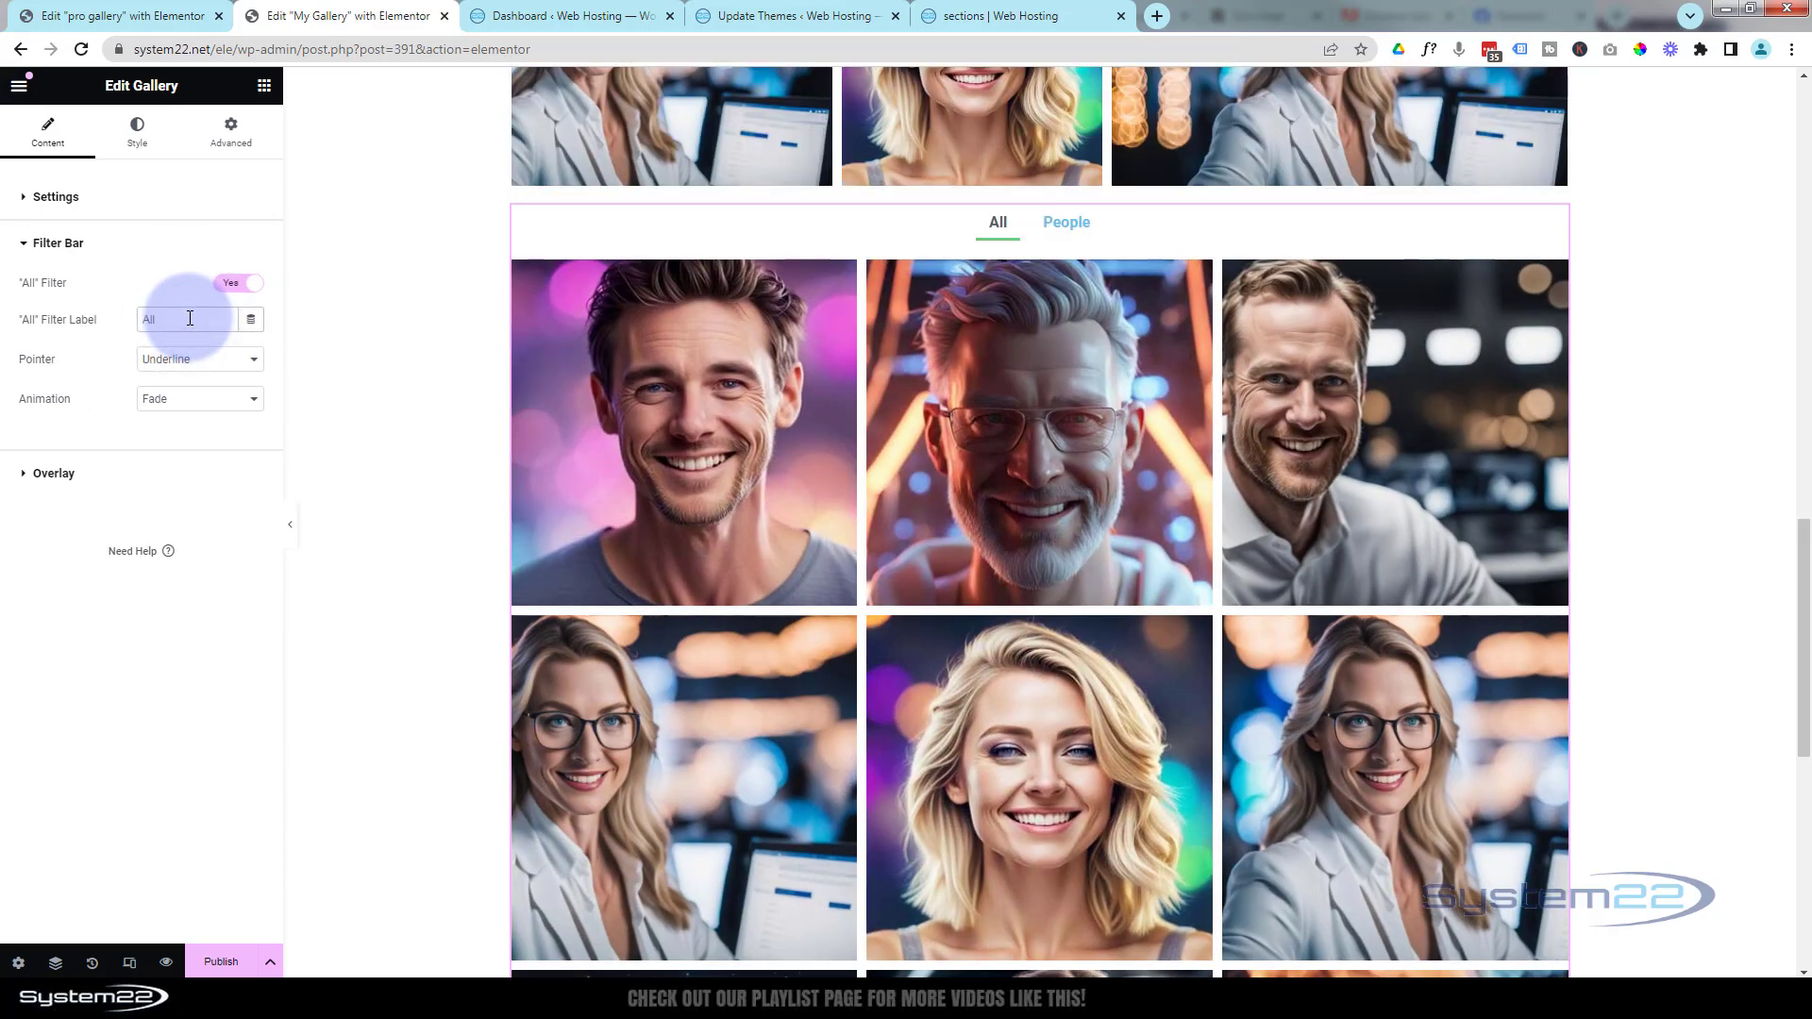
- Try the Overline, Framed and Background pointers on the filter tabs, then set Pointer to None
click(219, 358)
click(194, 408)
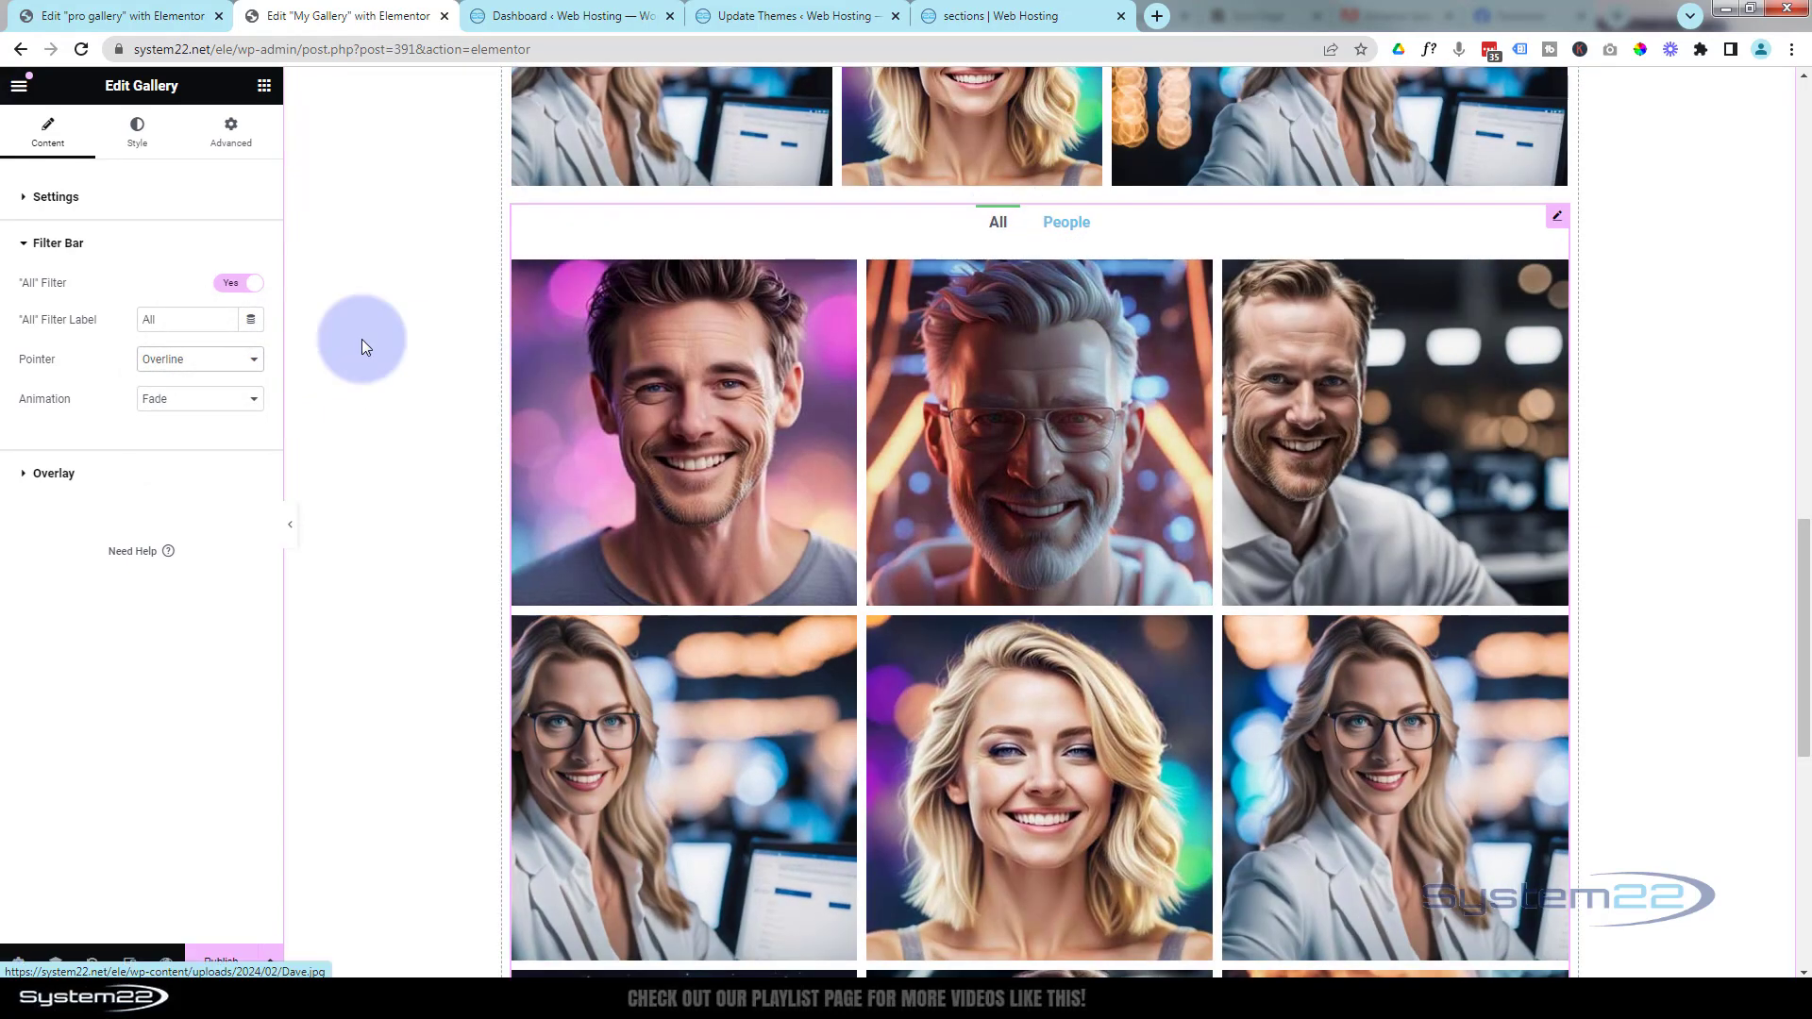
click(193, 360)
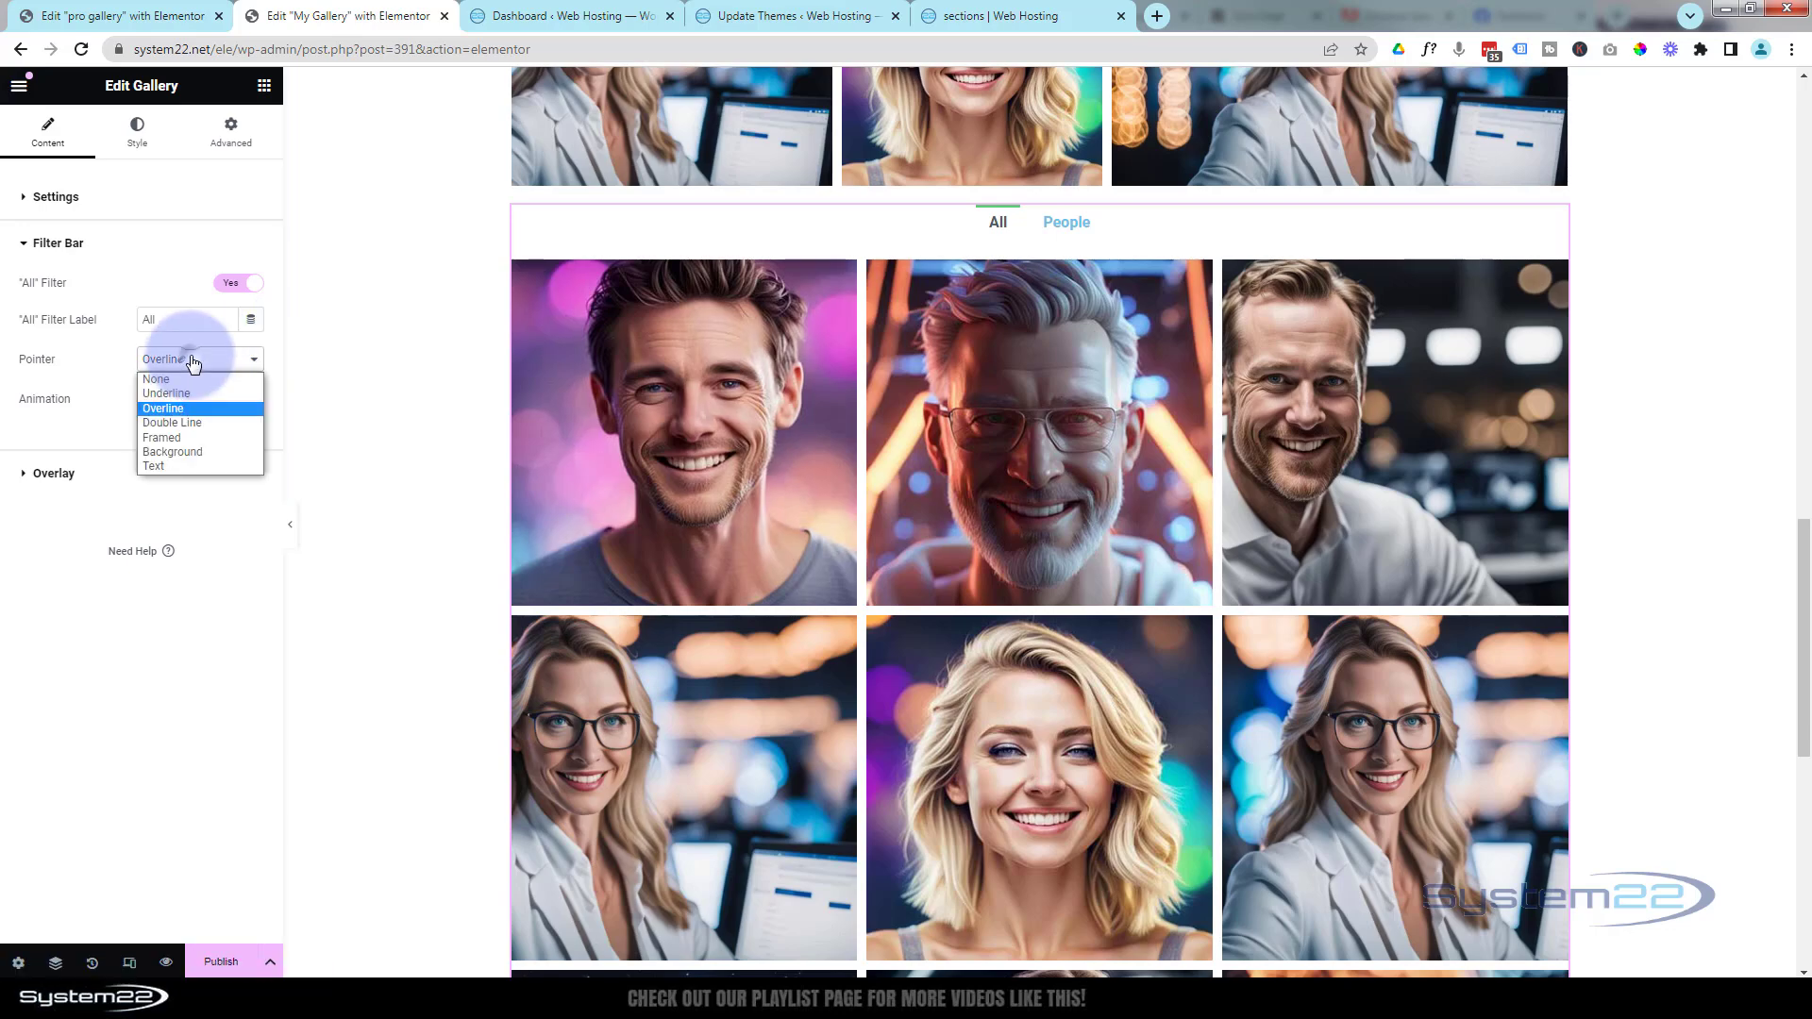
click(176, 438)
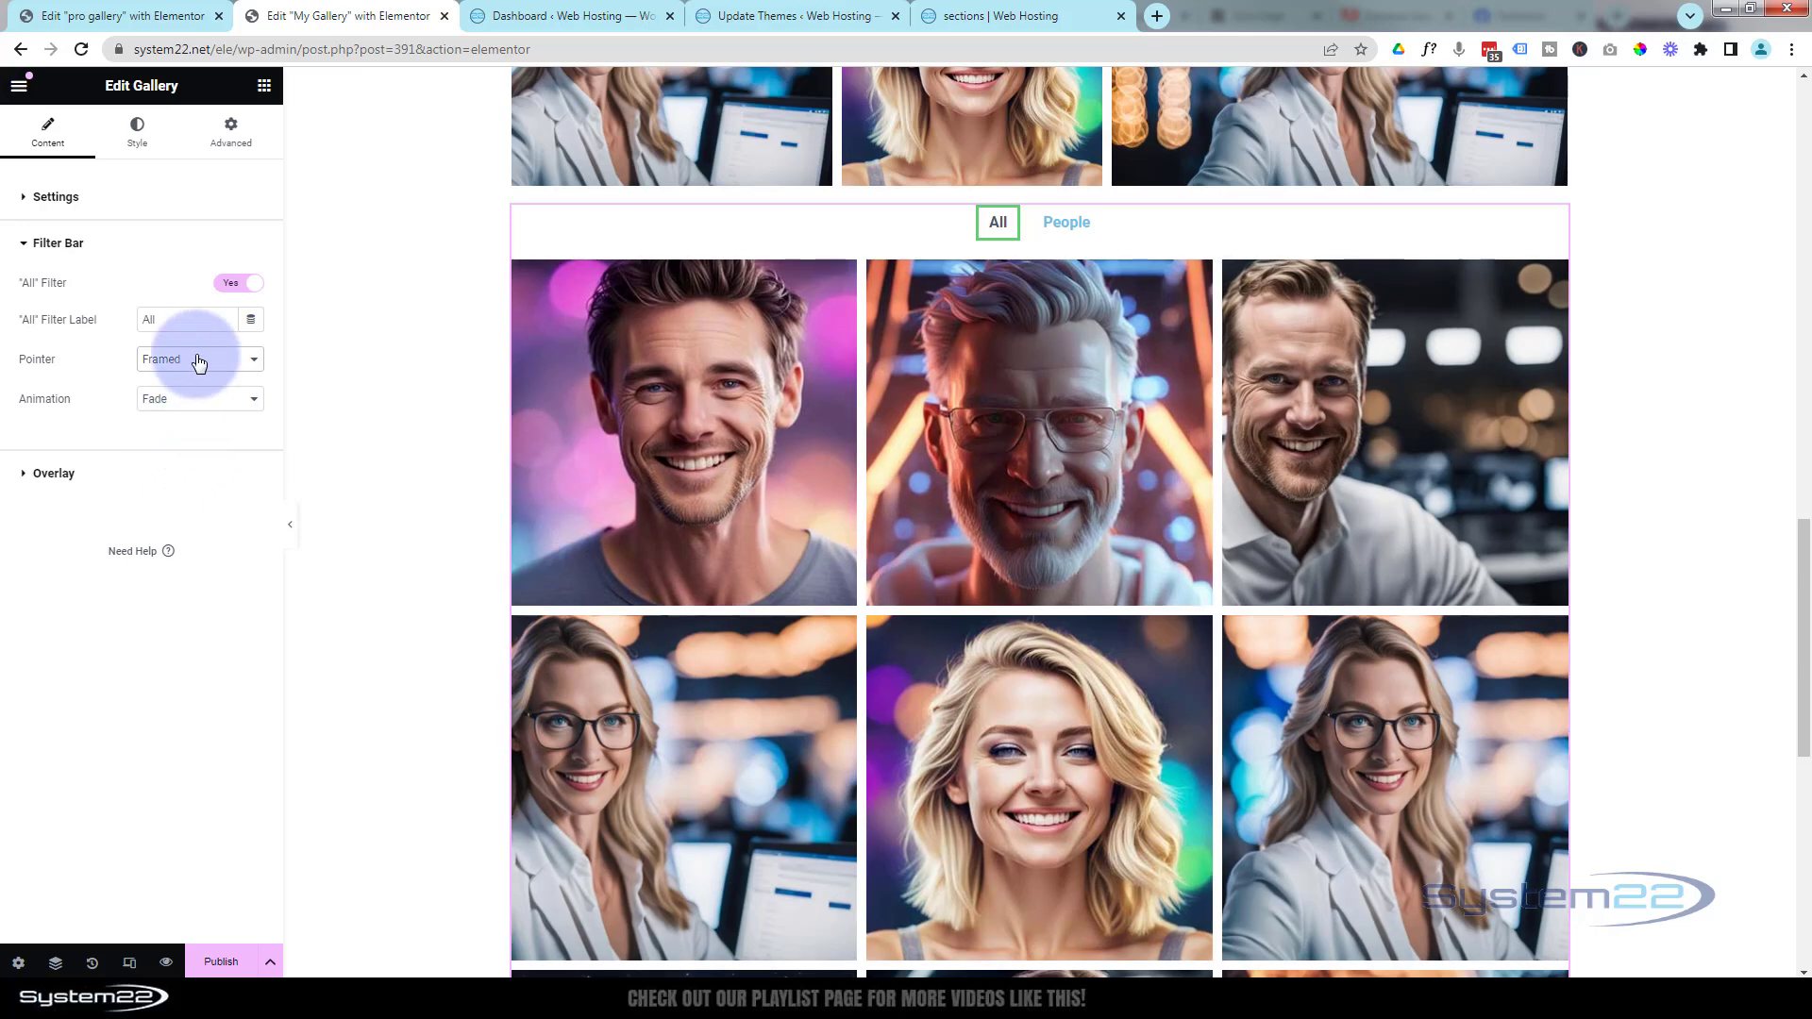
click(199, 359)
click(194, 451)
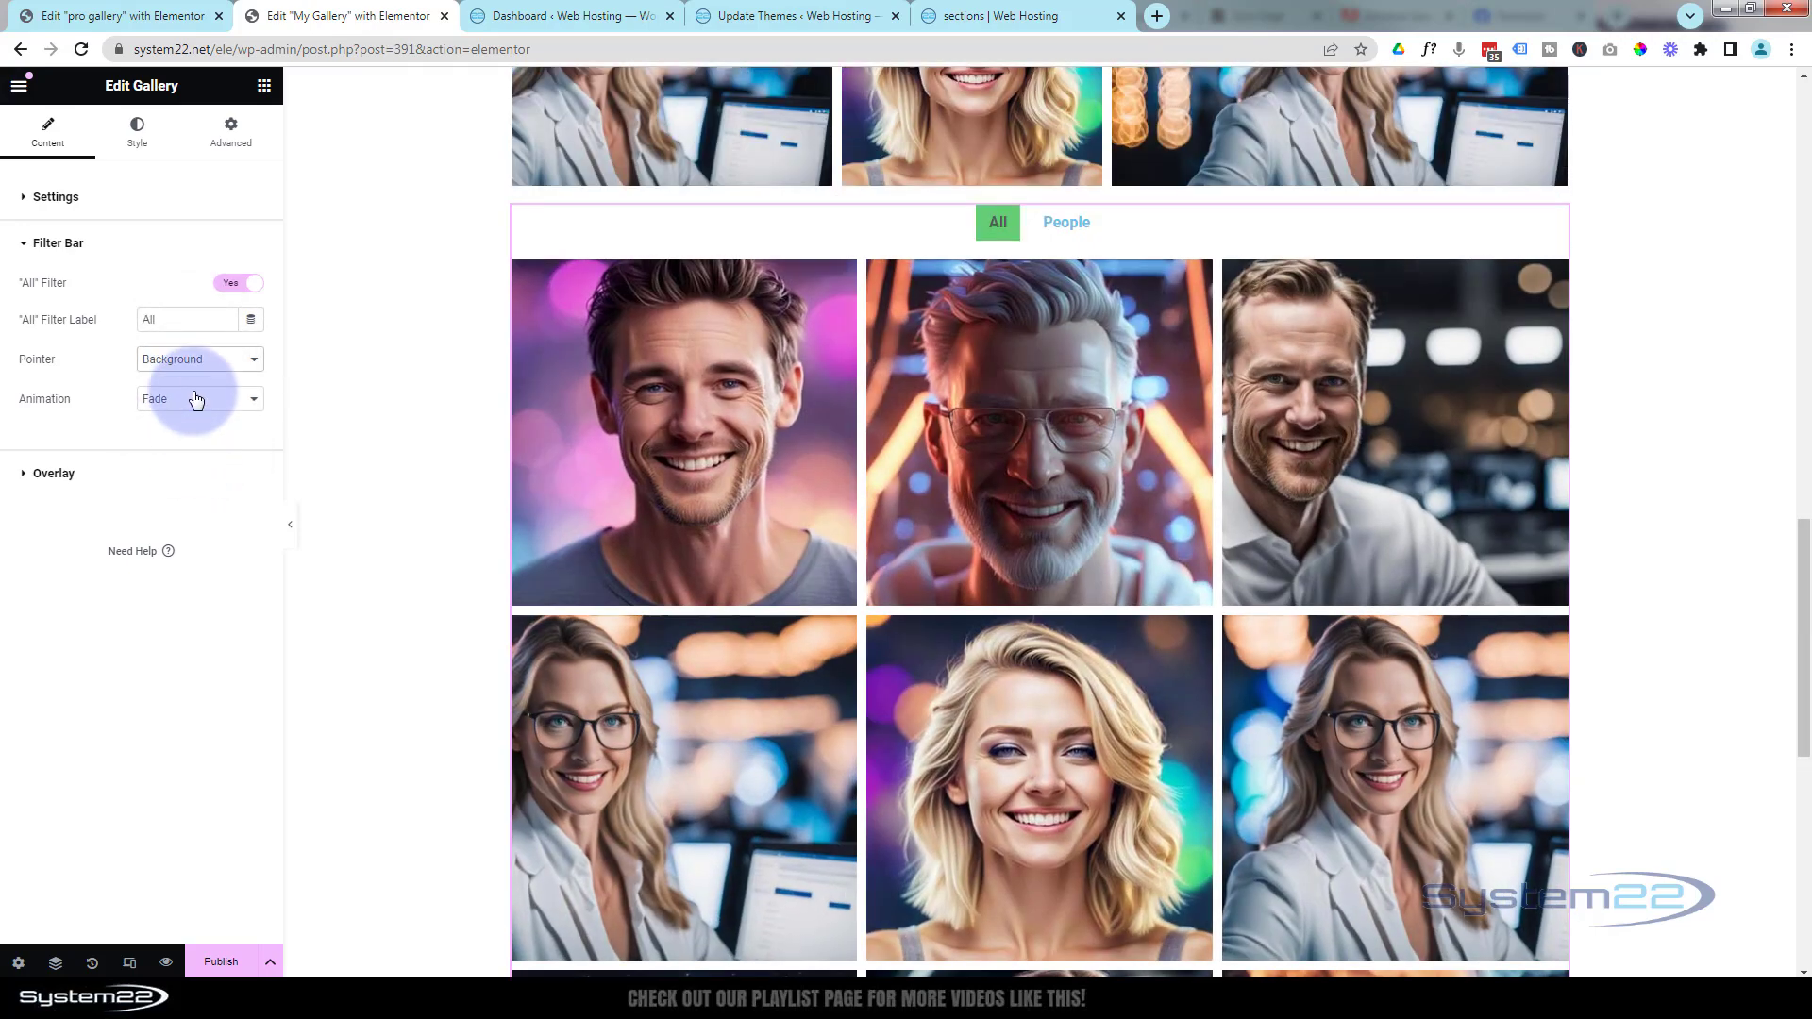
click(206, 368)
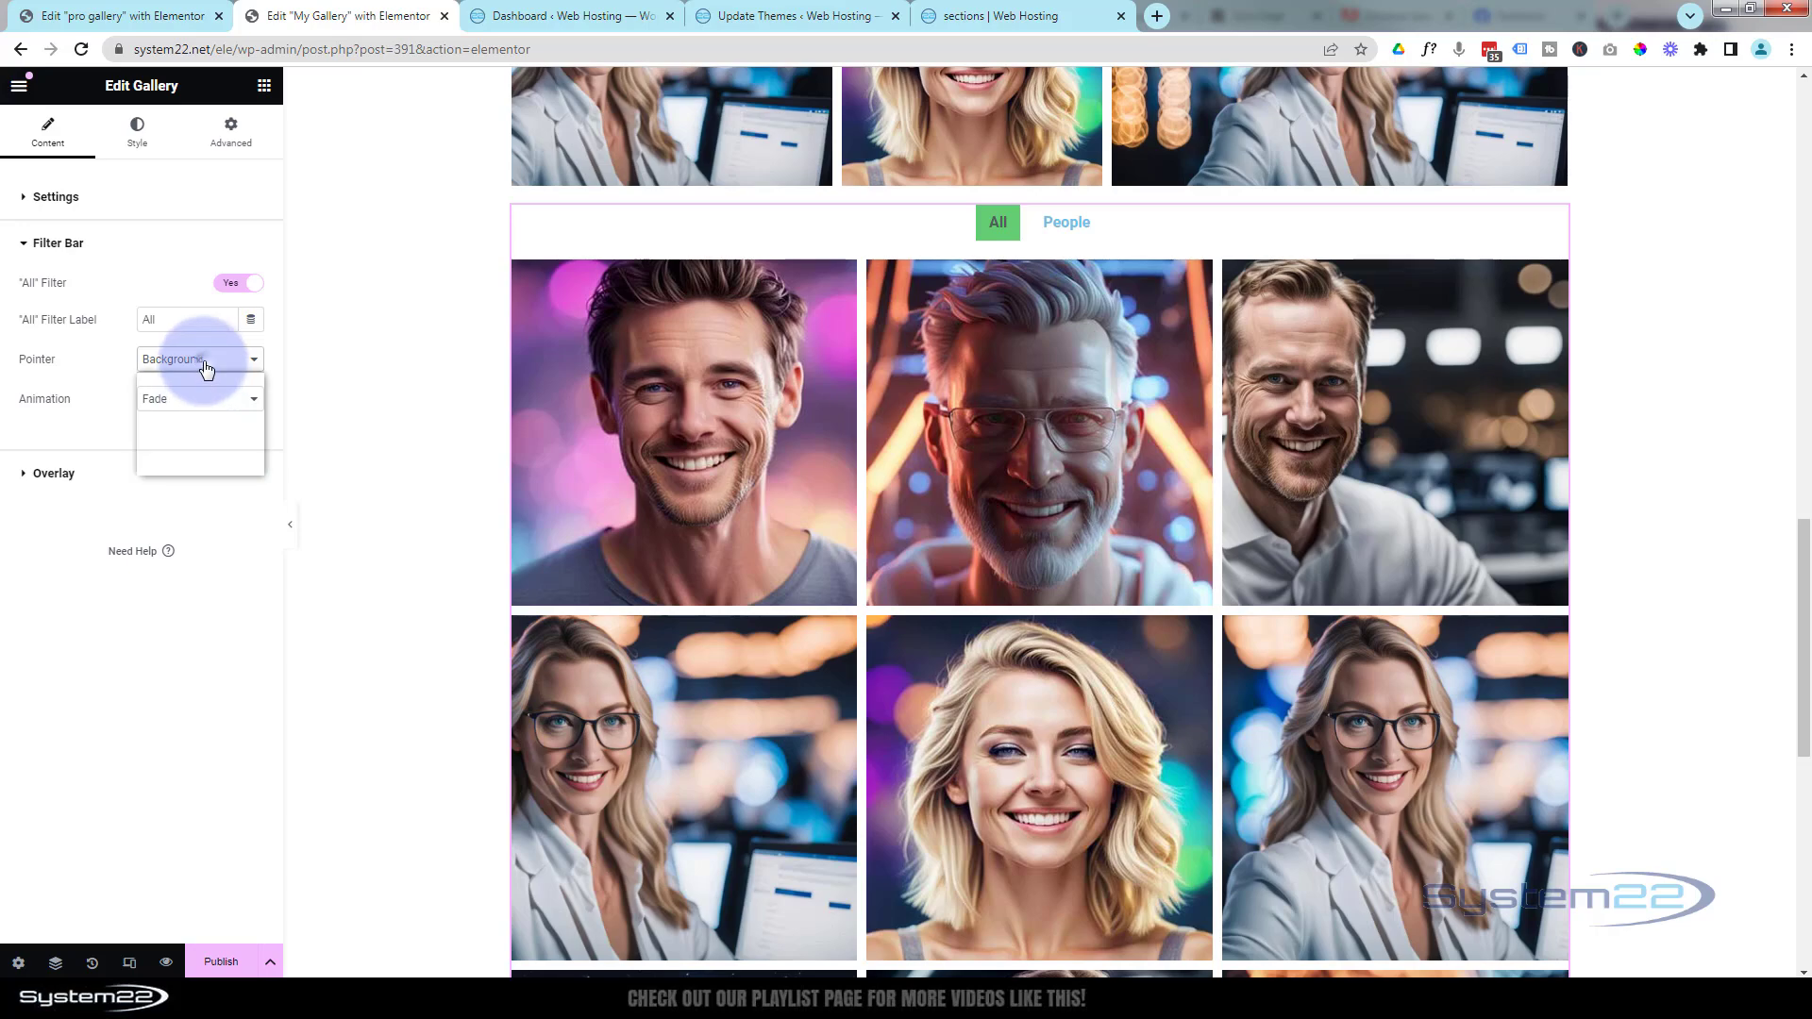
click(173, 377)
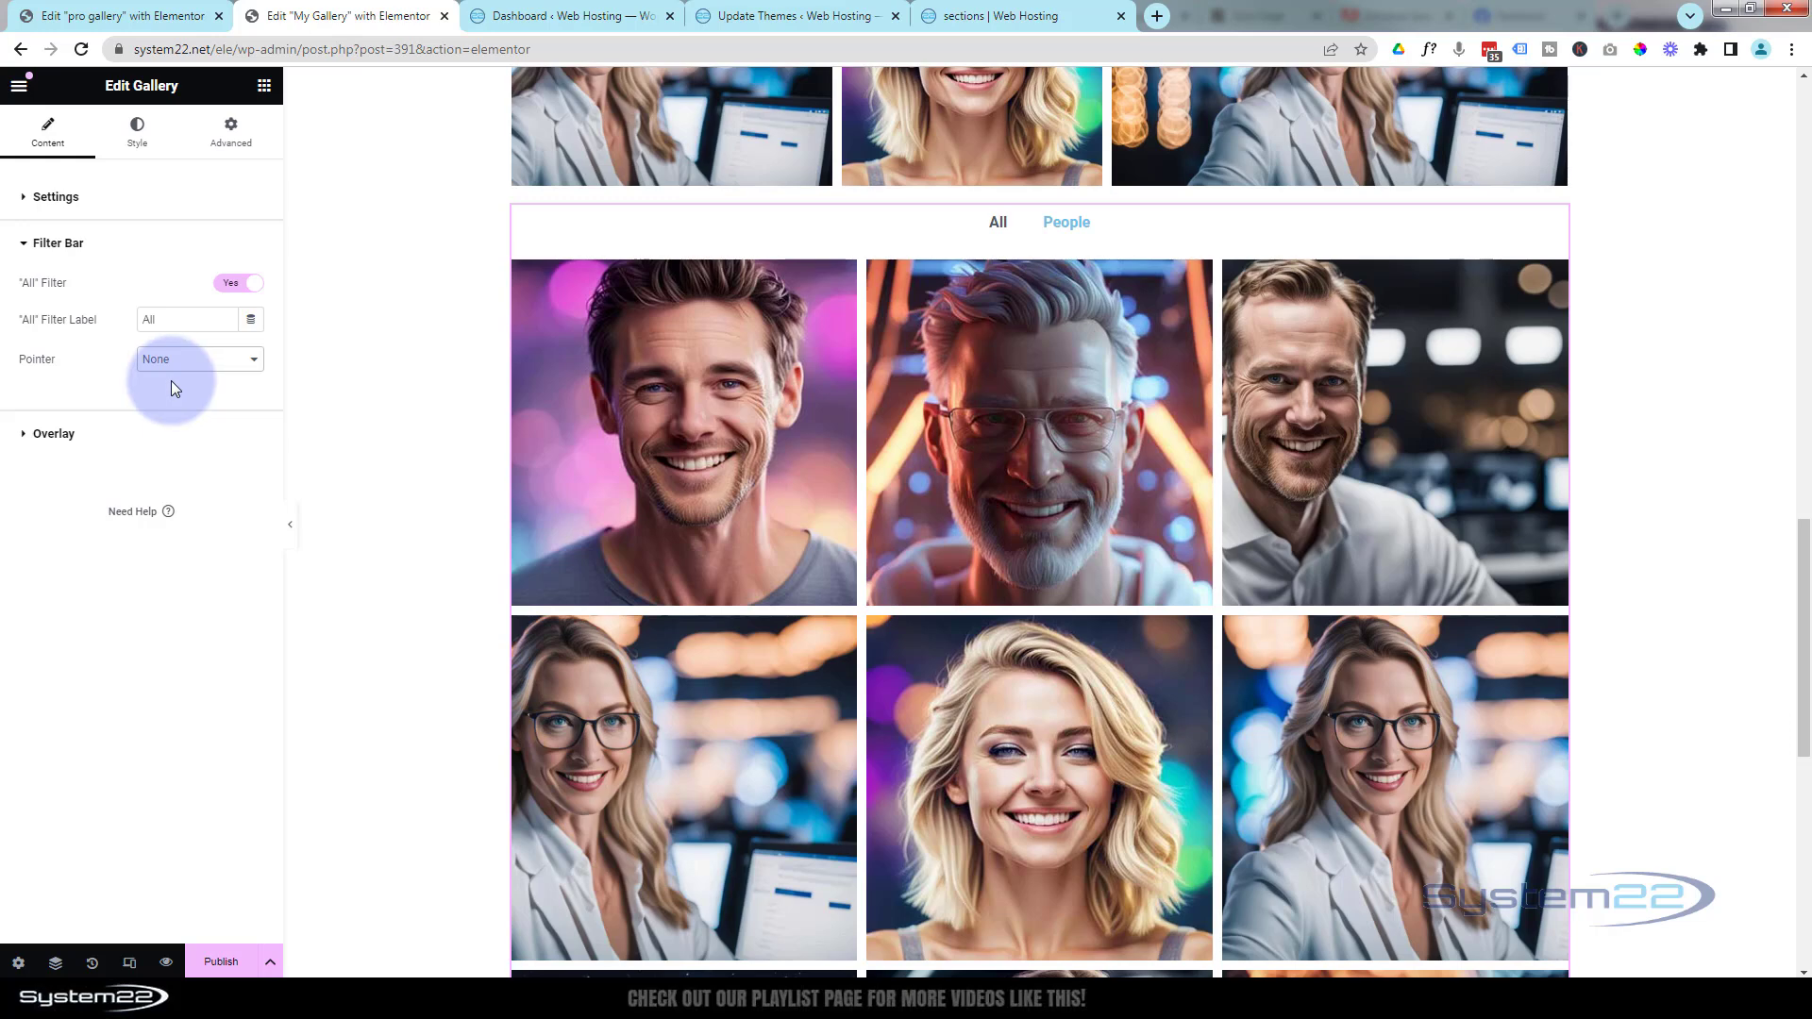
- Make the gallery overlay show each image's Title and Description
click(28, 437)
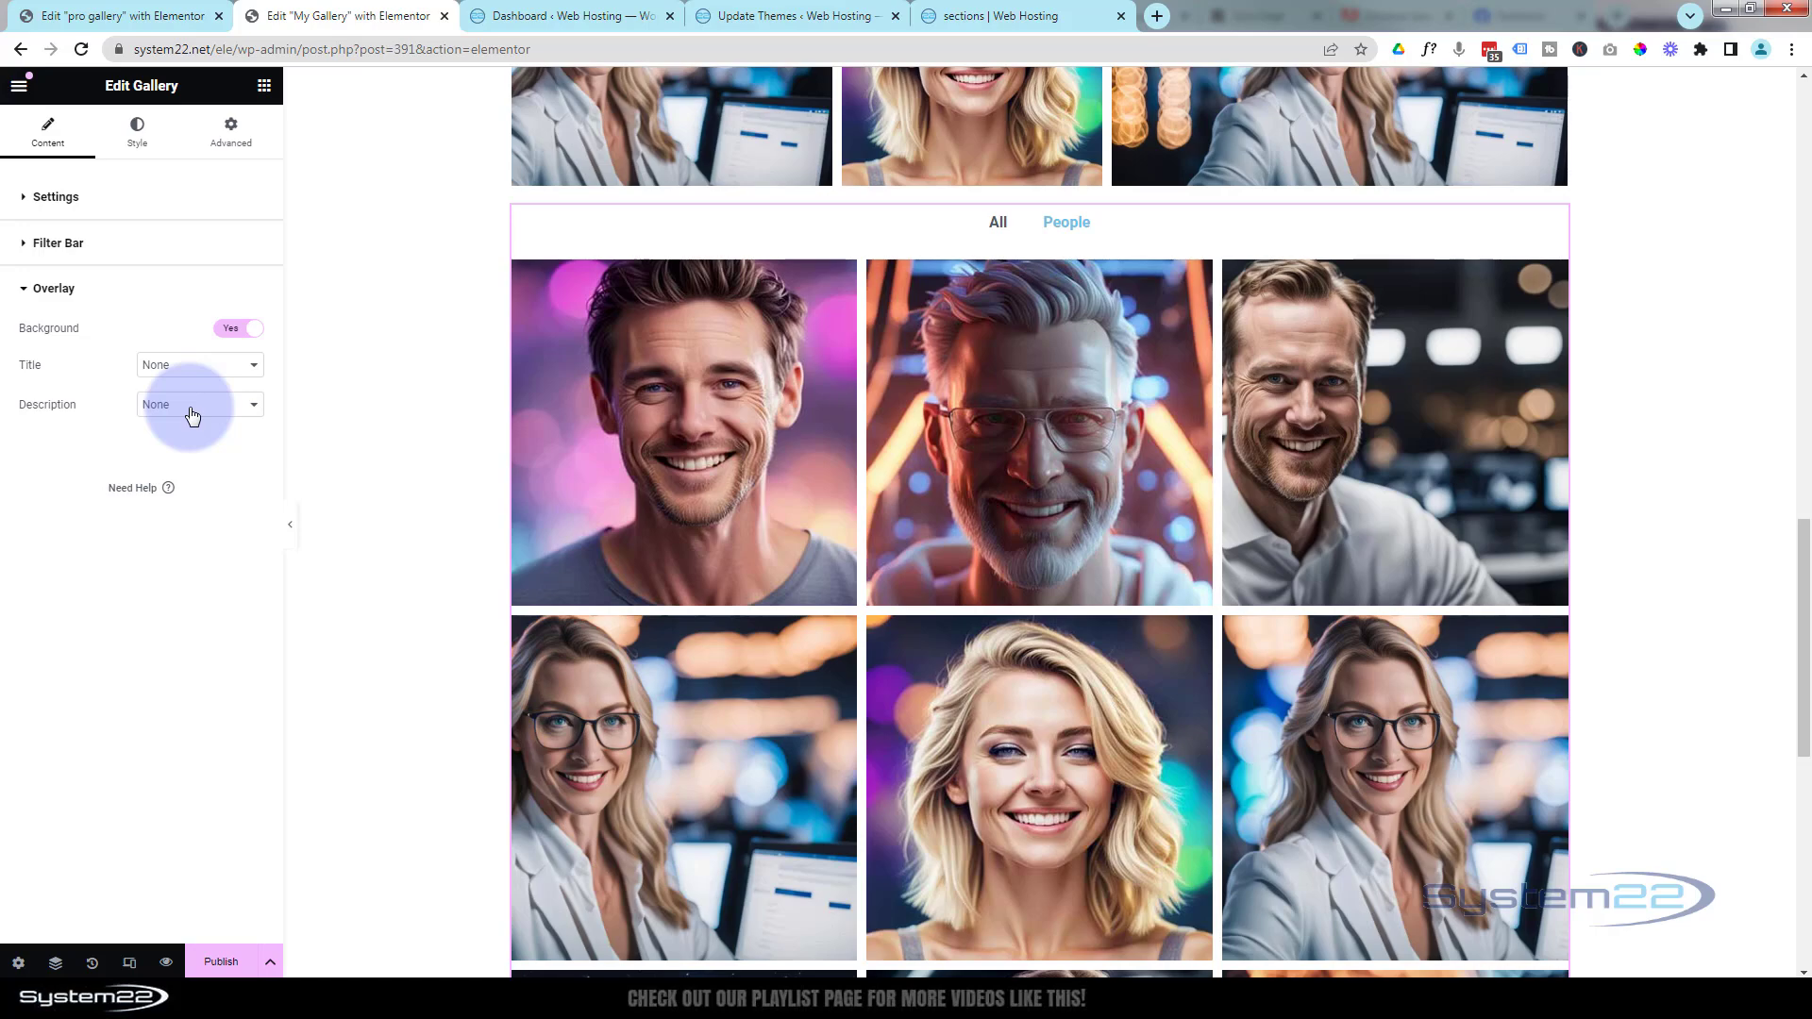
click(197, 368)
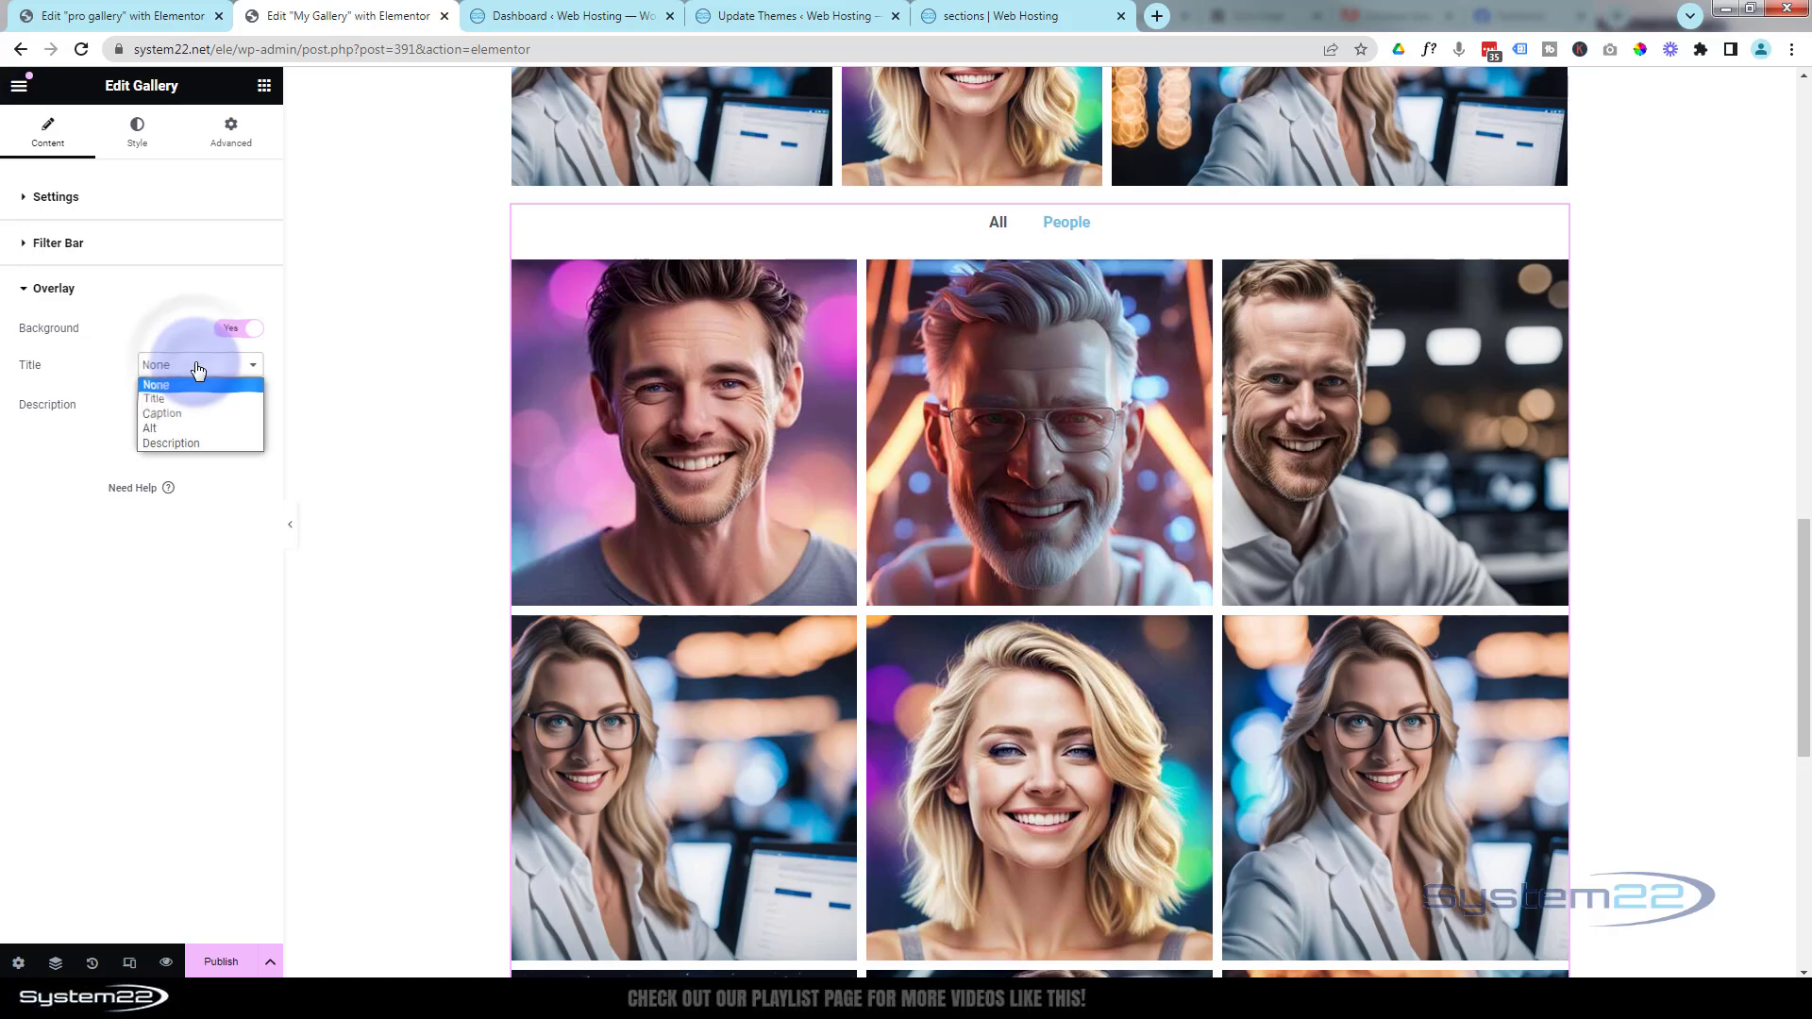
click(156, 399)
click(188, 408)
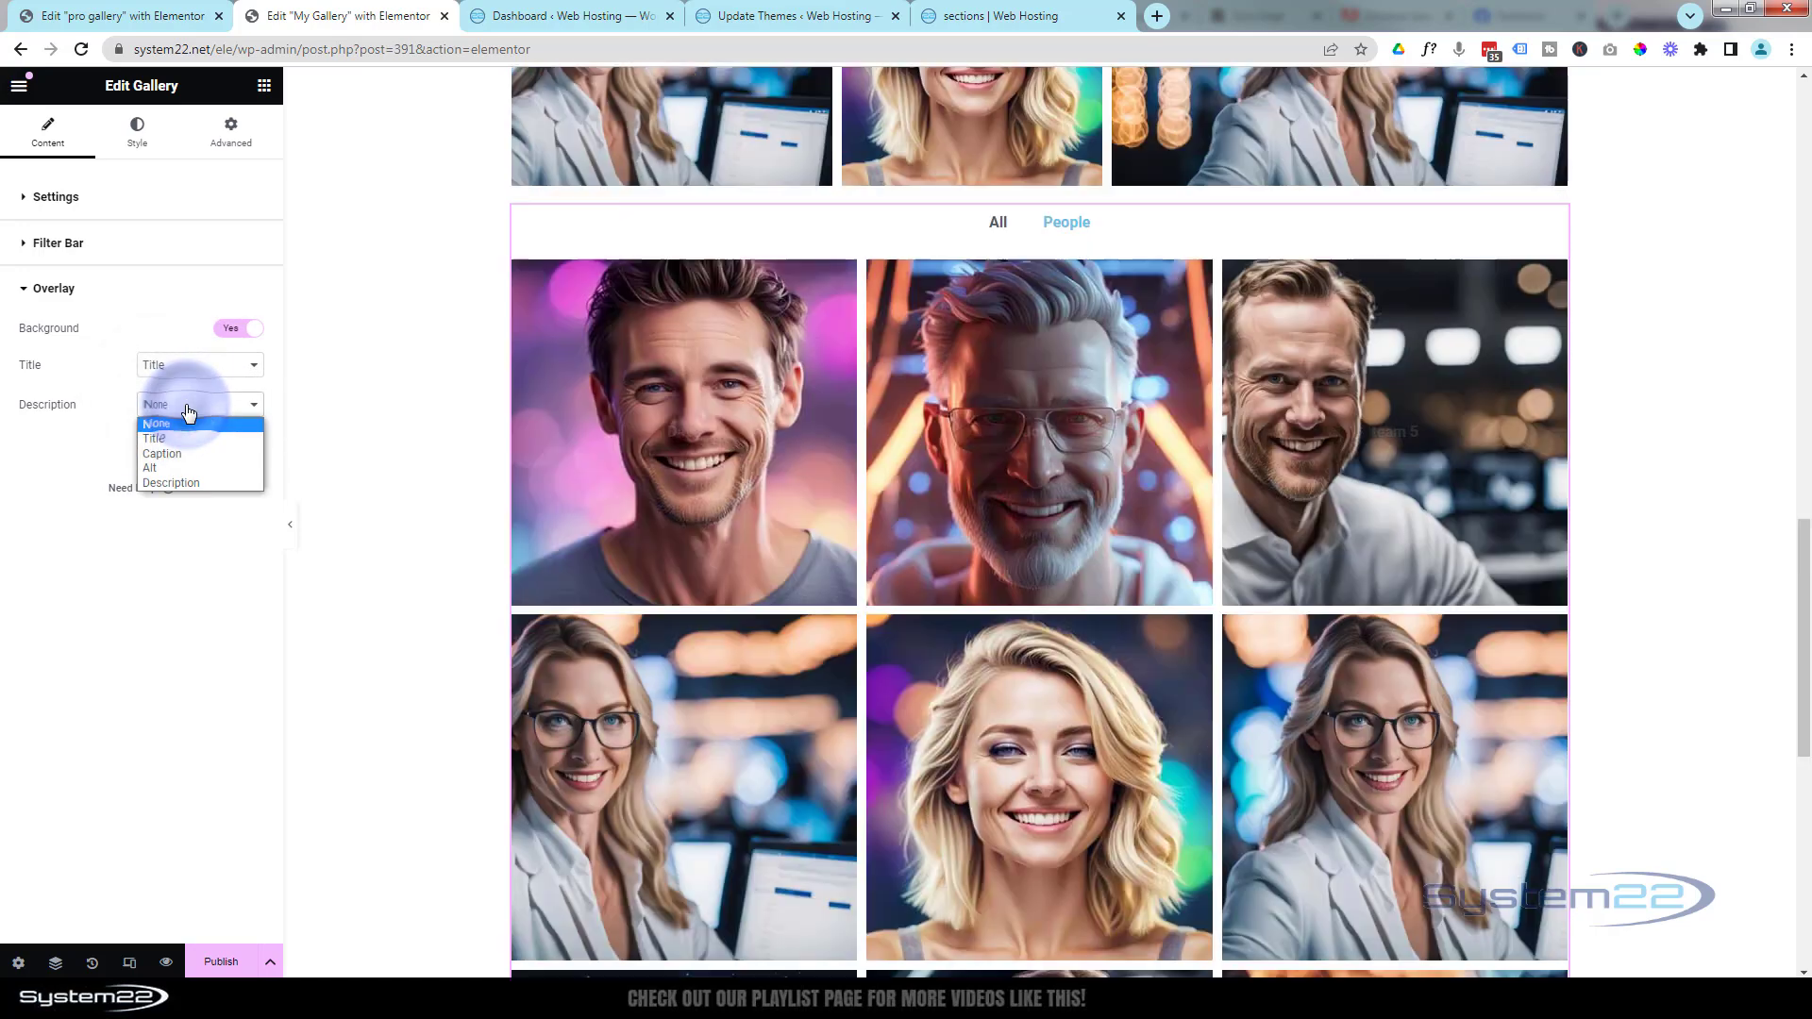
click(183, 482)
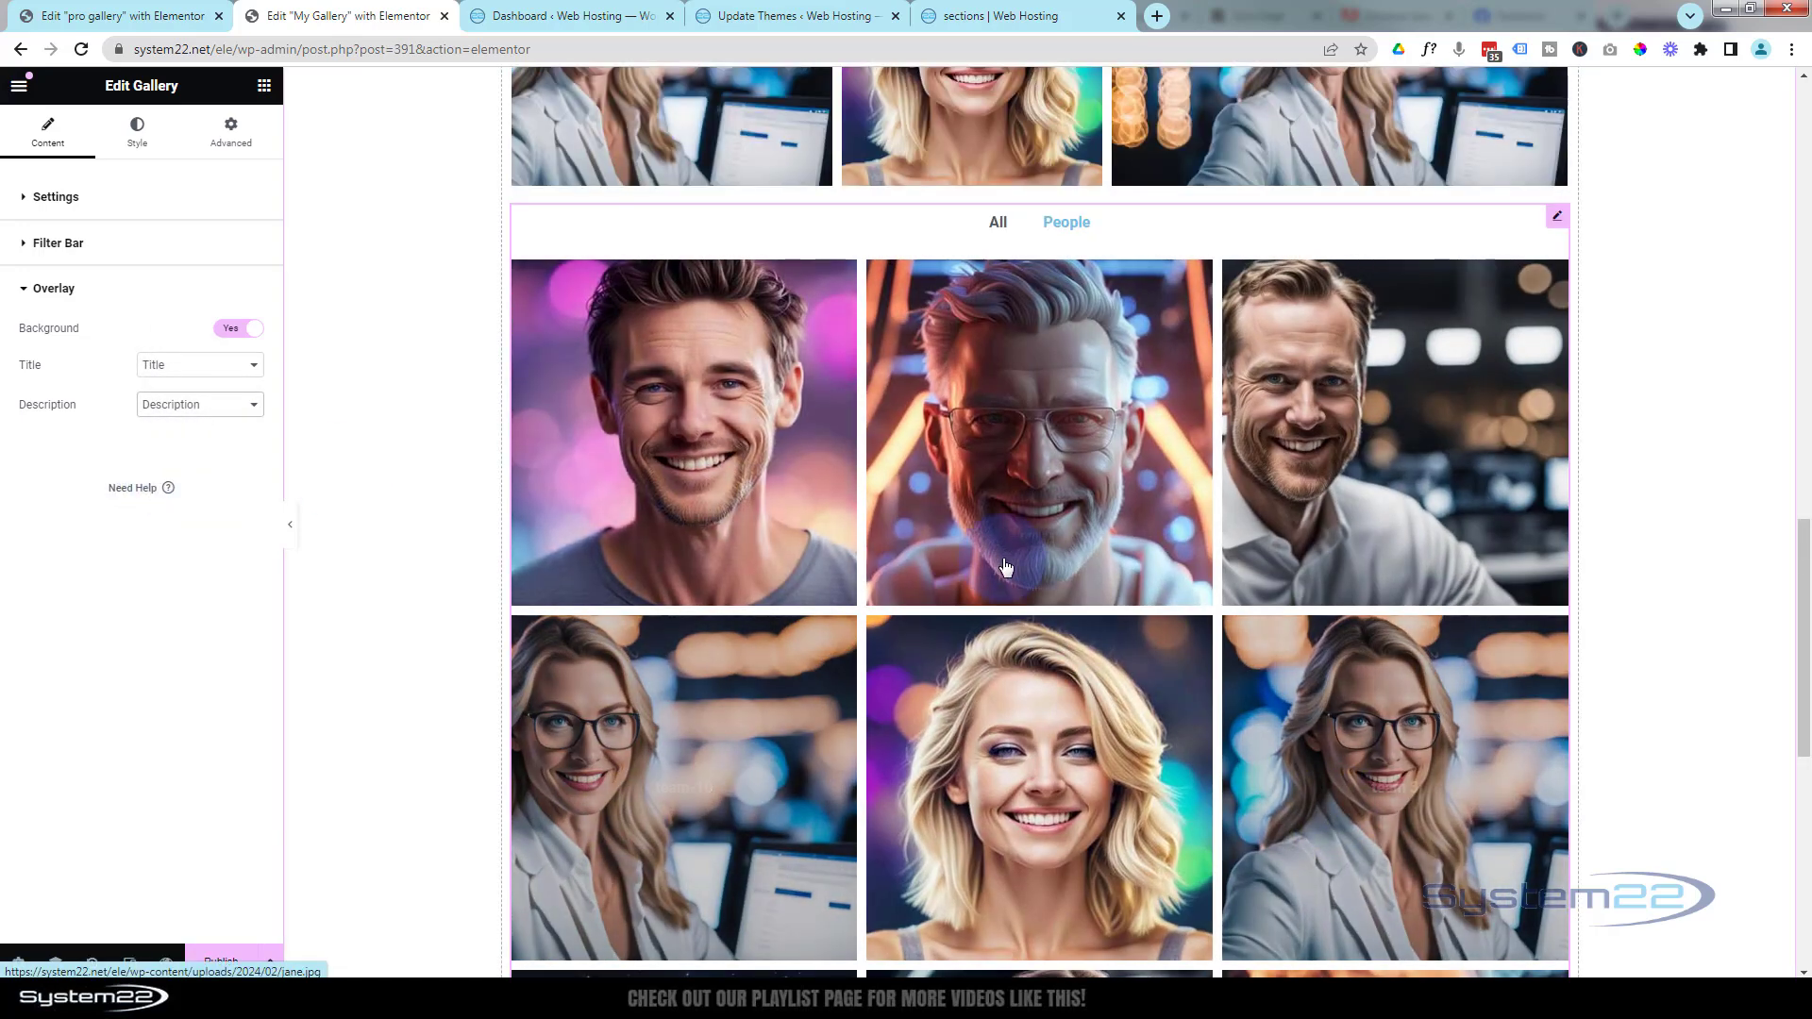
- Expand the gallery's main Settings, listing the People gallery and layout options
scroll(1006, 566, down, 5)
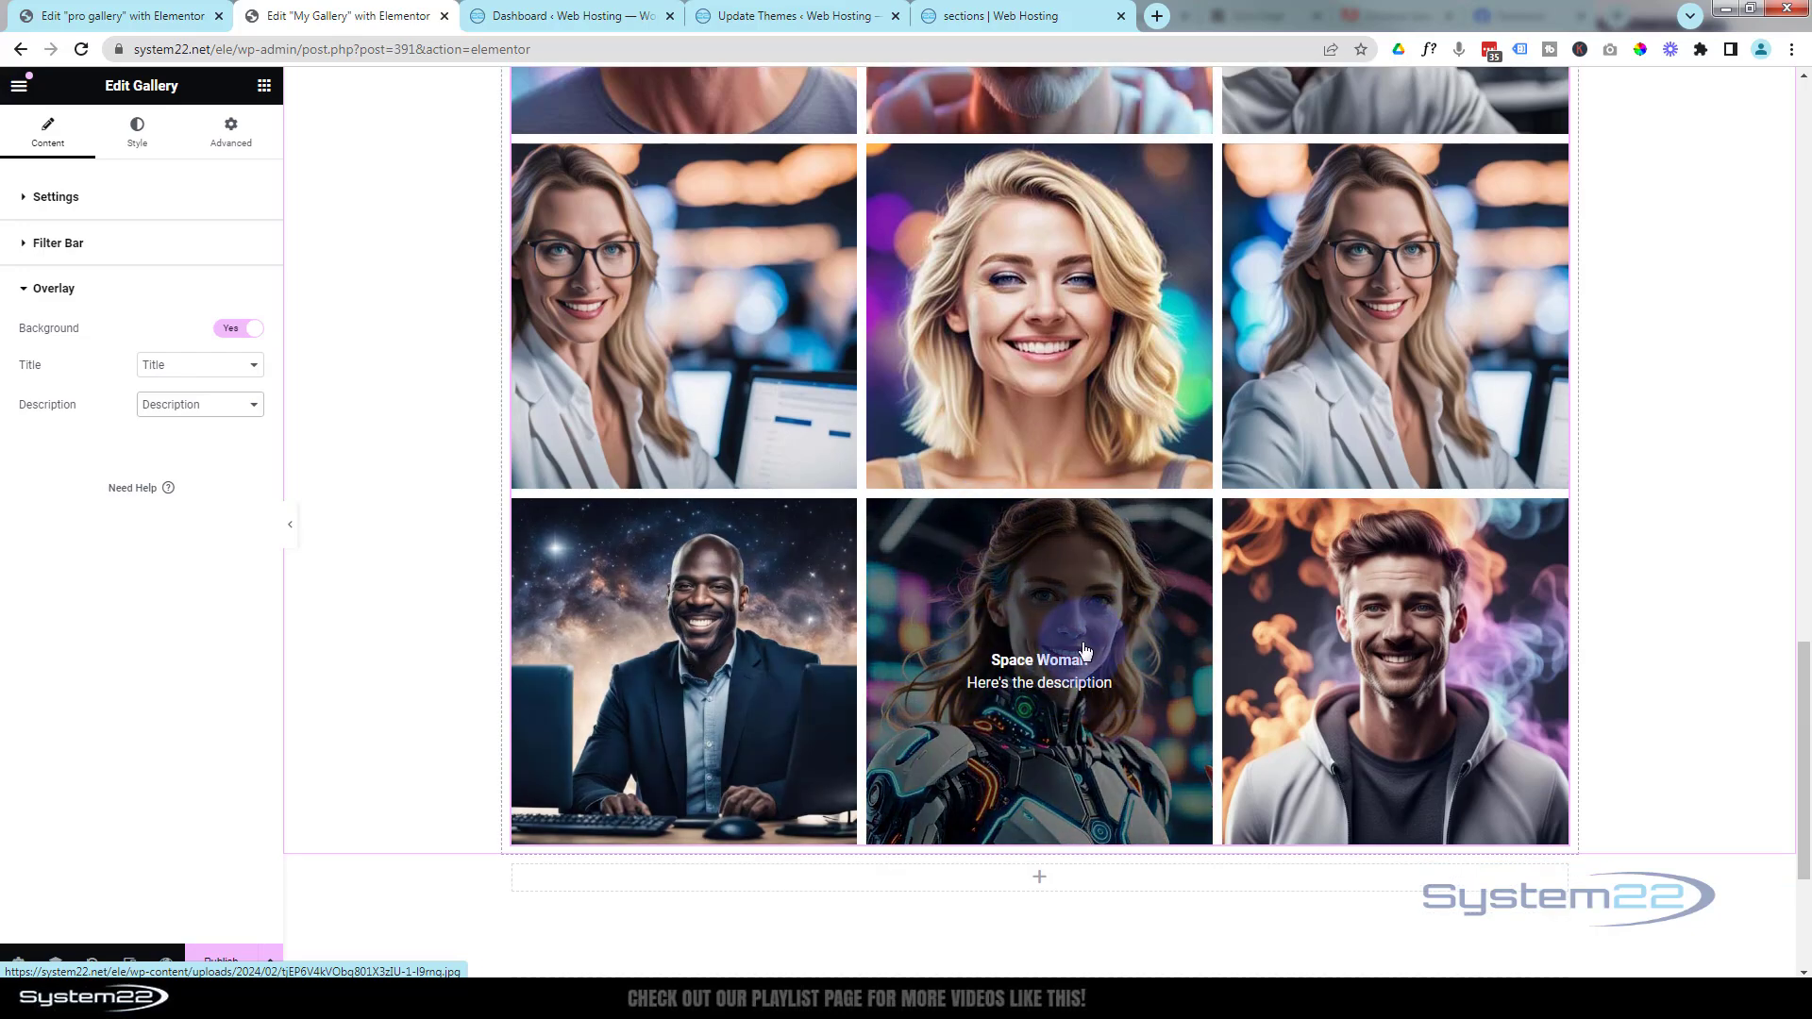
scroll(1057, 670, up, 10)
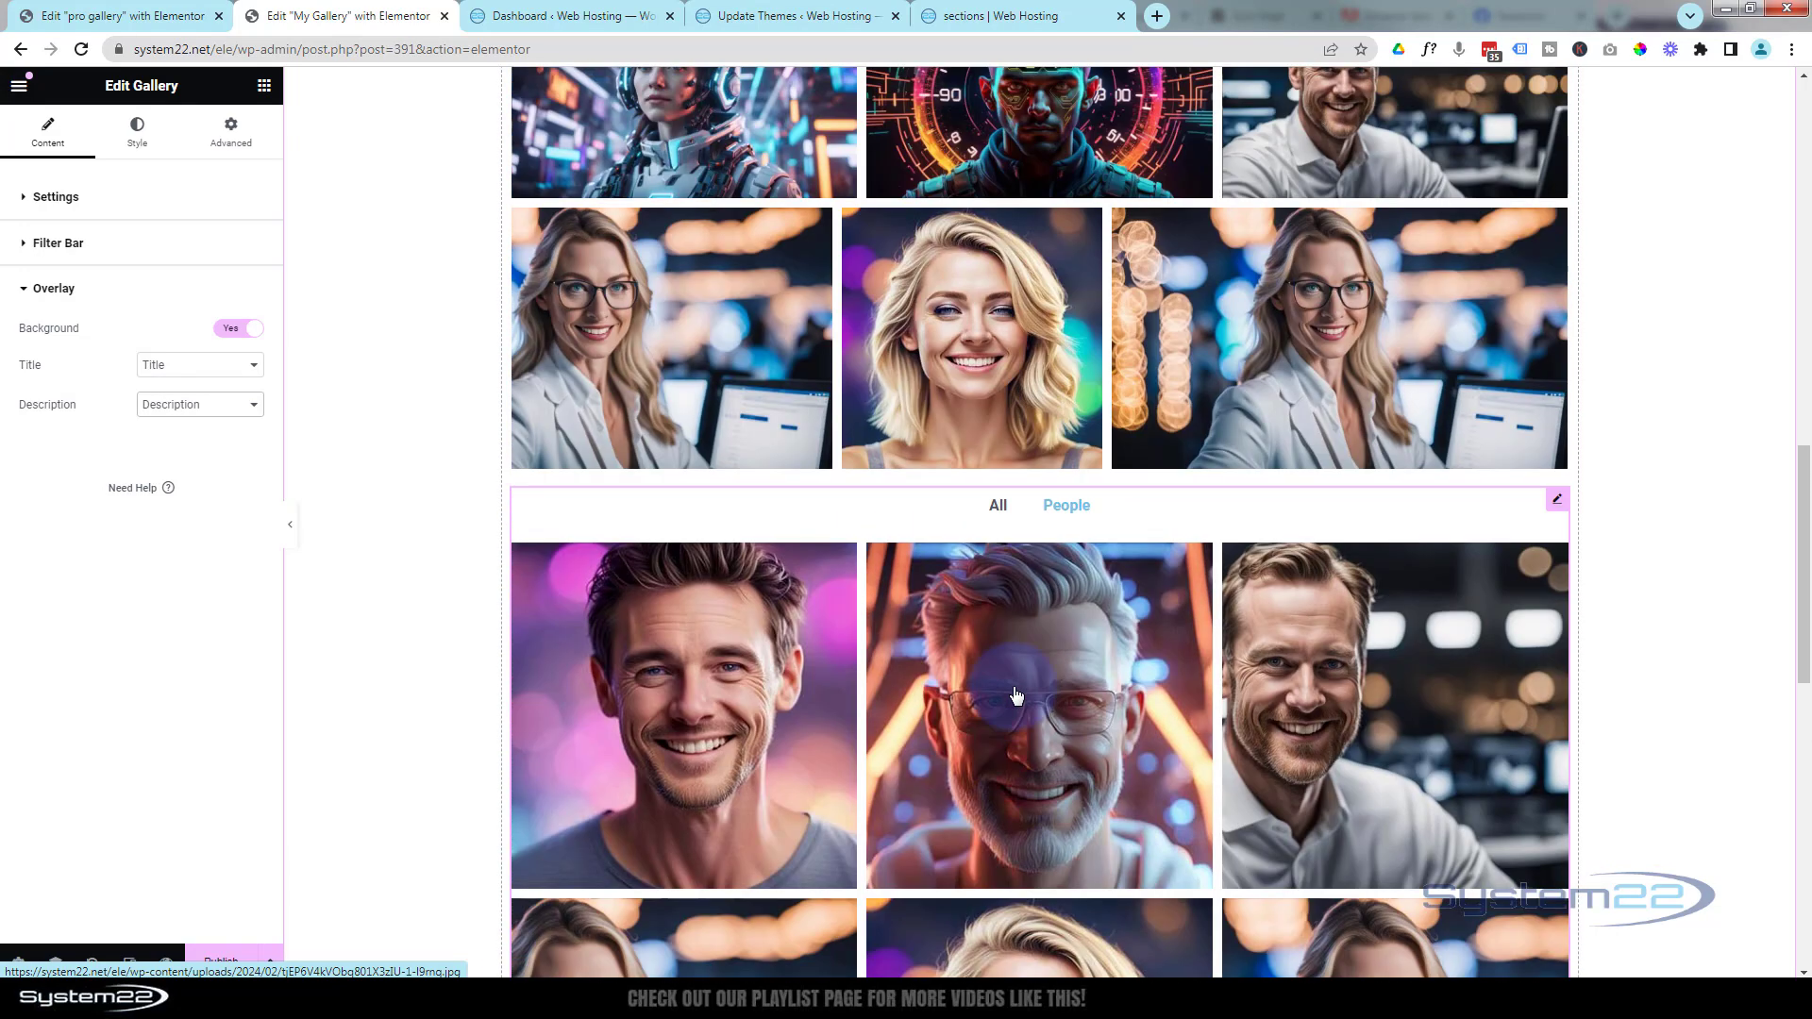
scroll(1016, 695, down, 1)
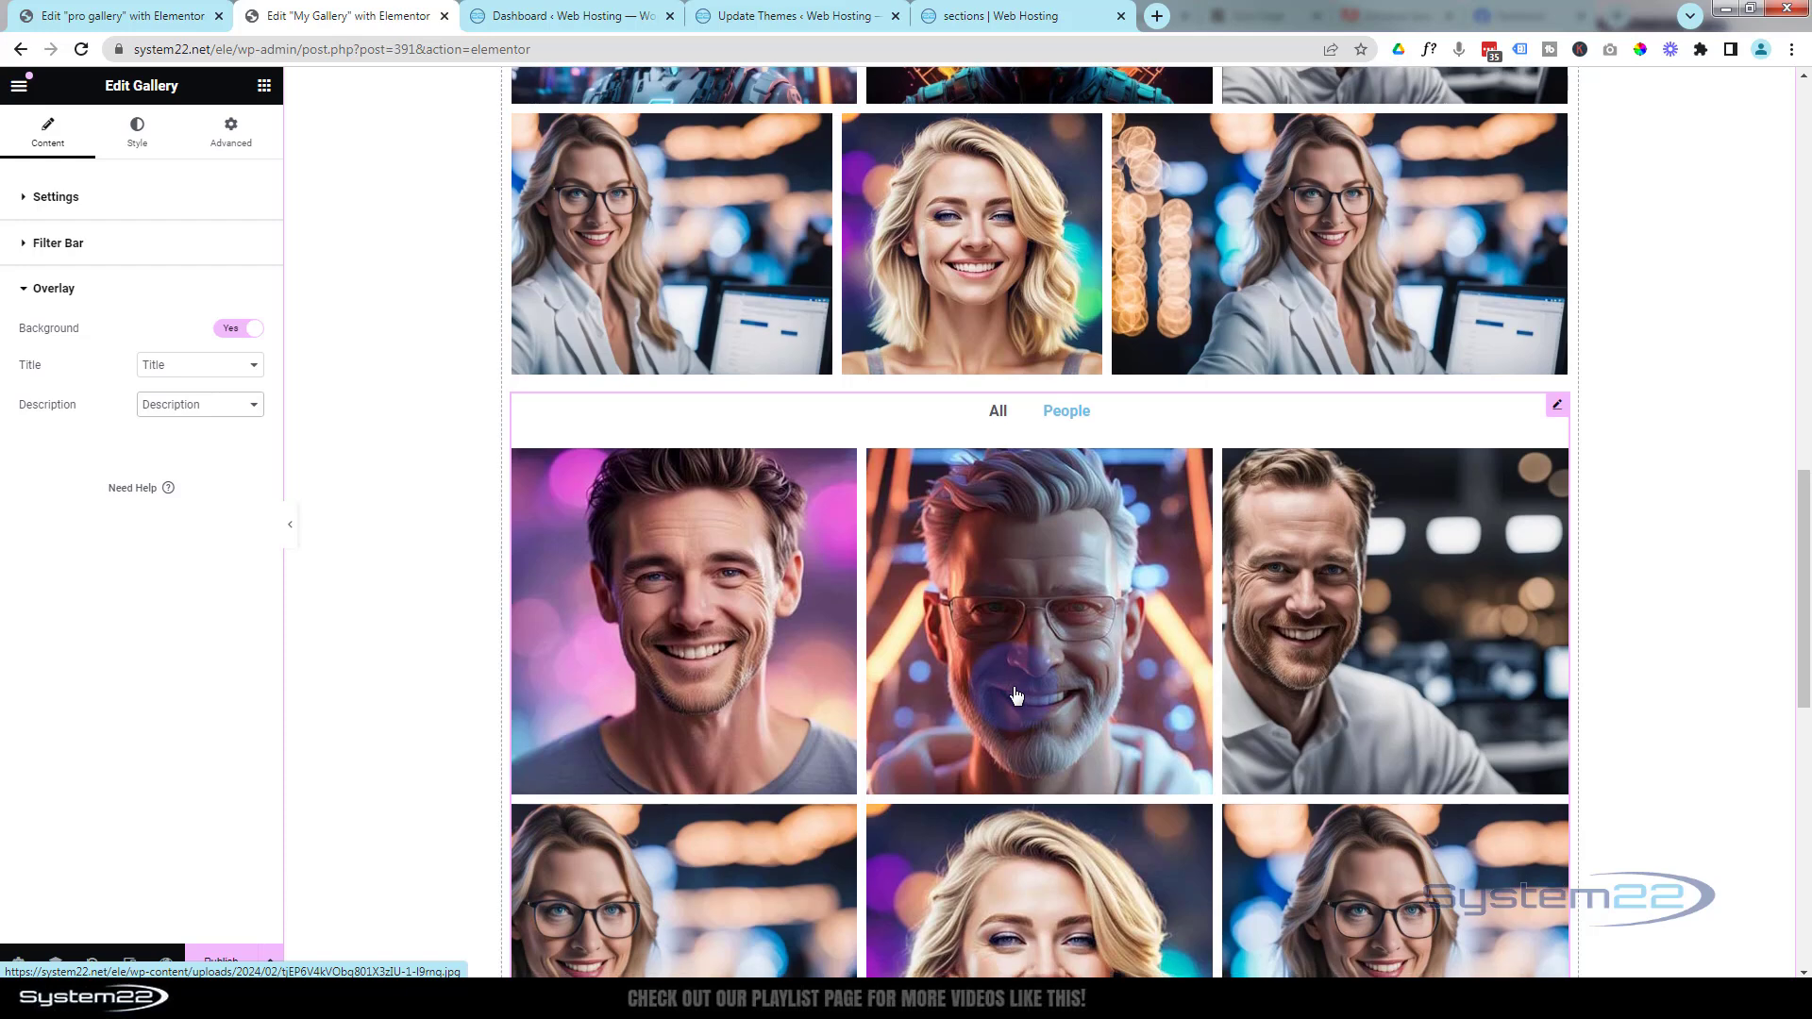
click(26, 200)
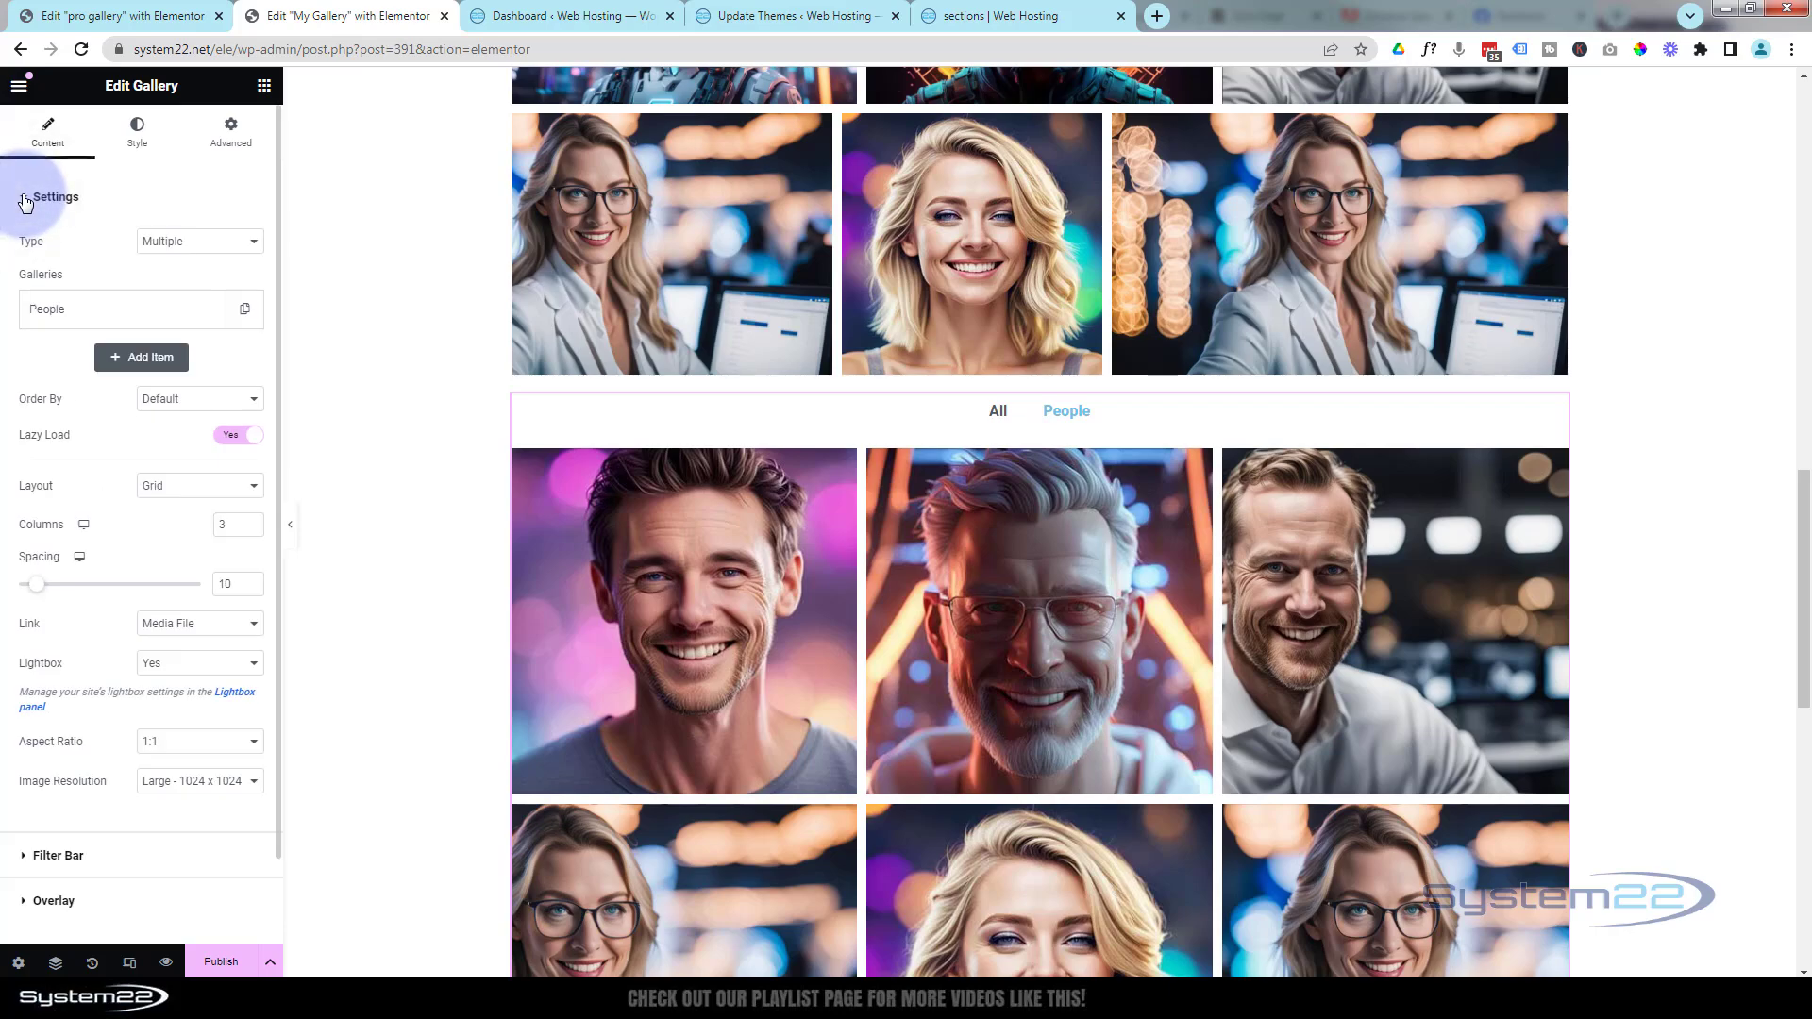
- Add a 'Robots' gallery to the multi-gallery with three robot images from the Media Library
click(147, 358)
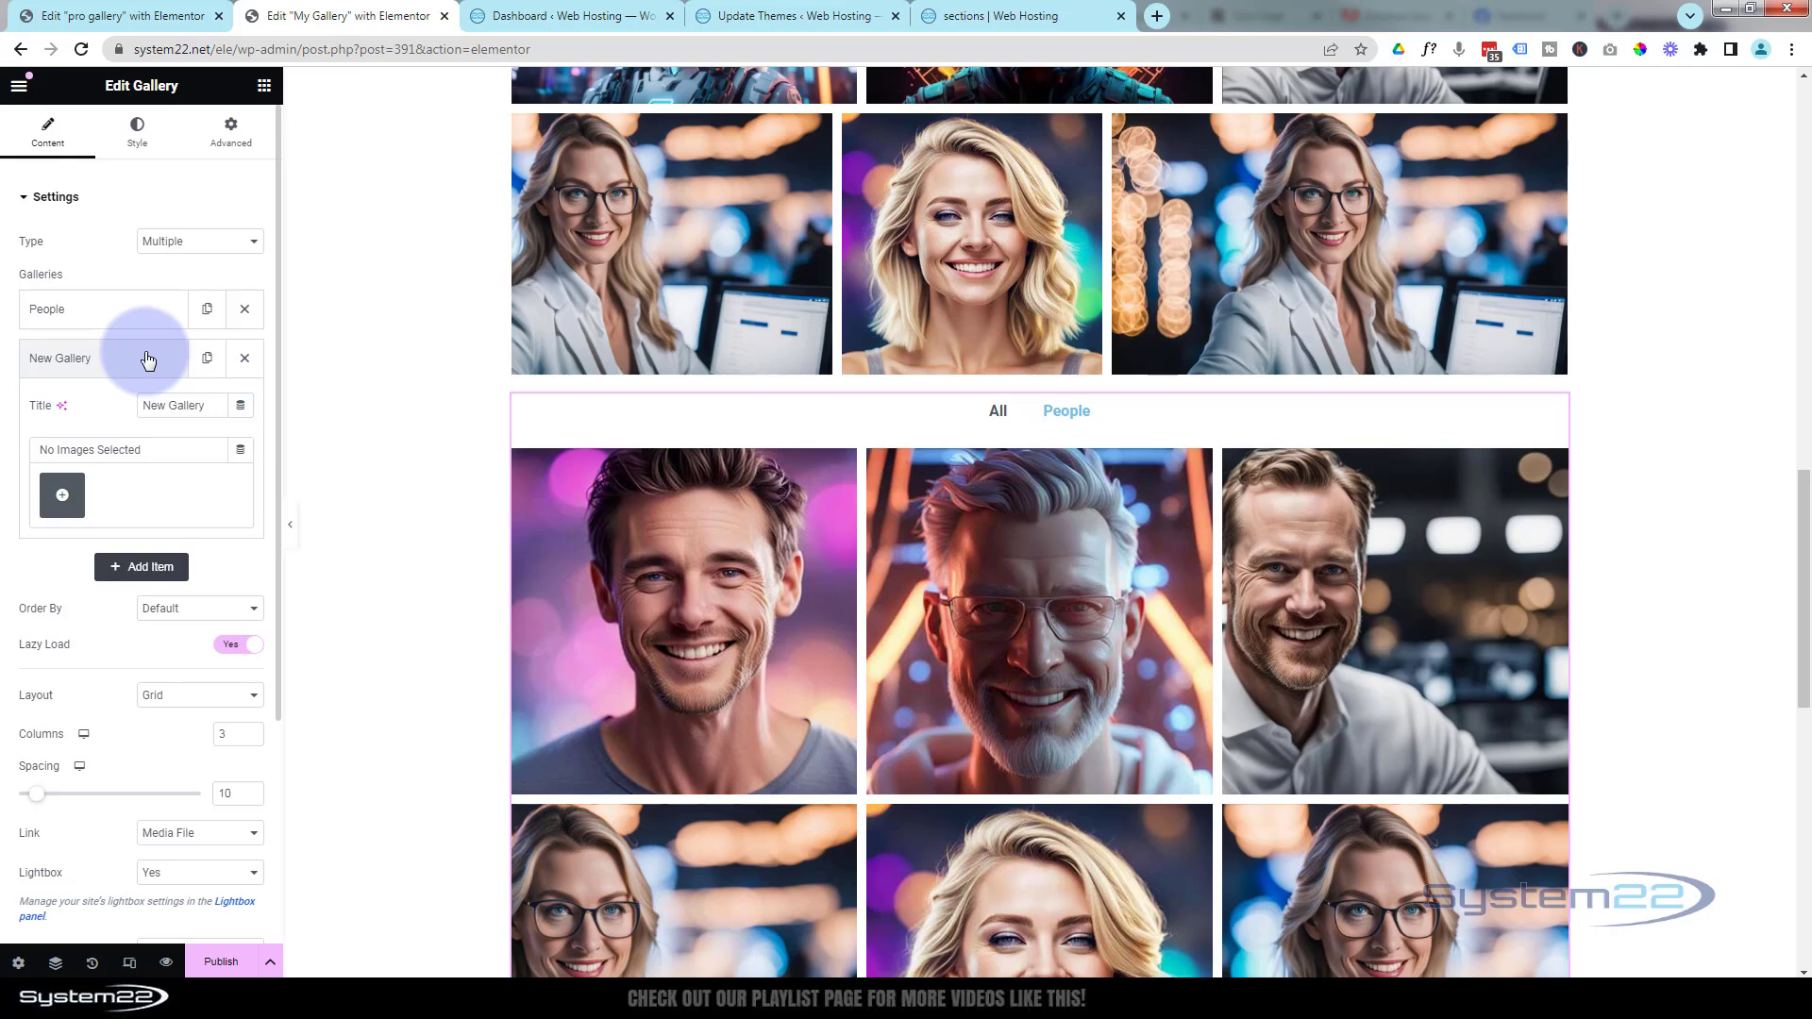
drag(214, 397, 121, 388)
text(Robot)
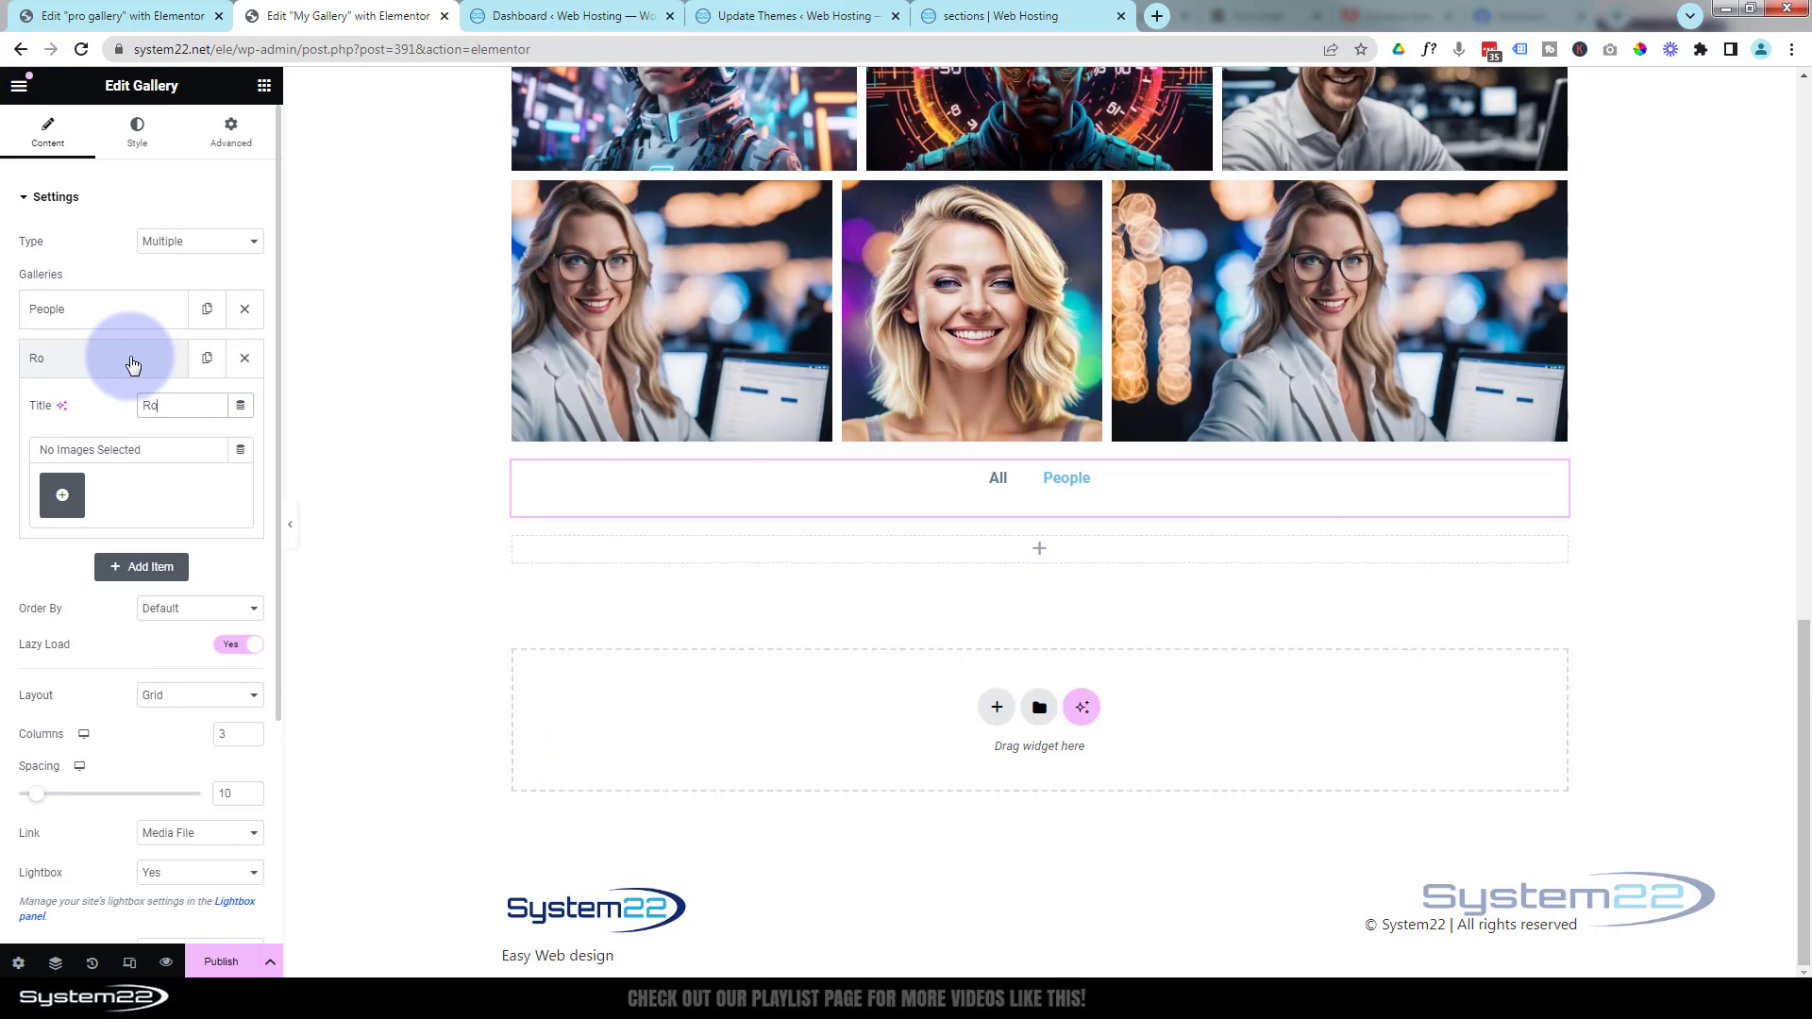
text(s)
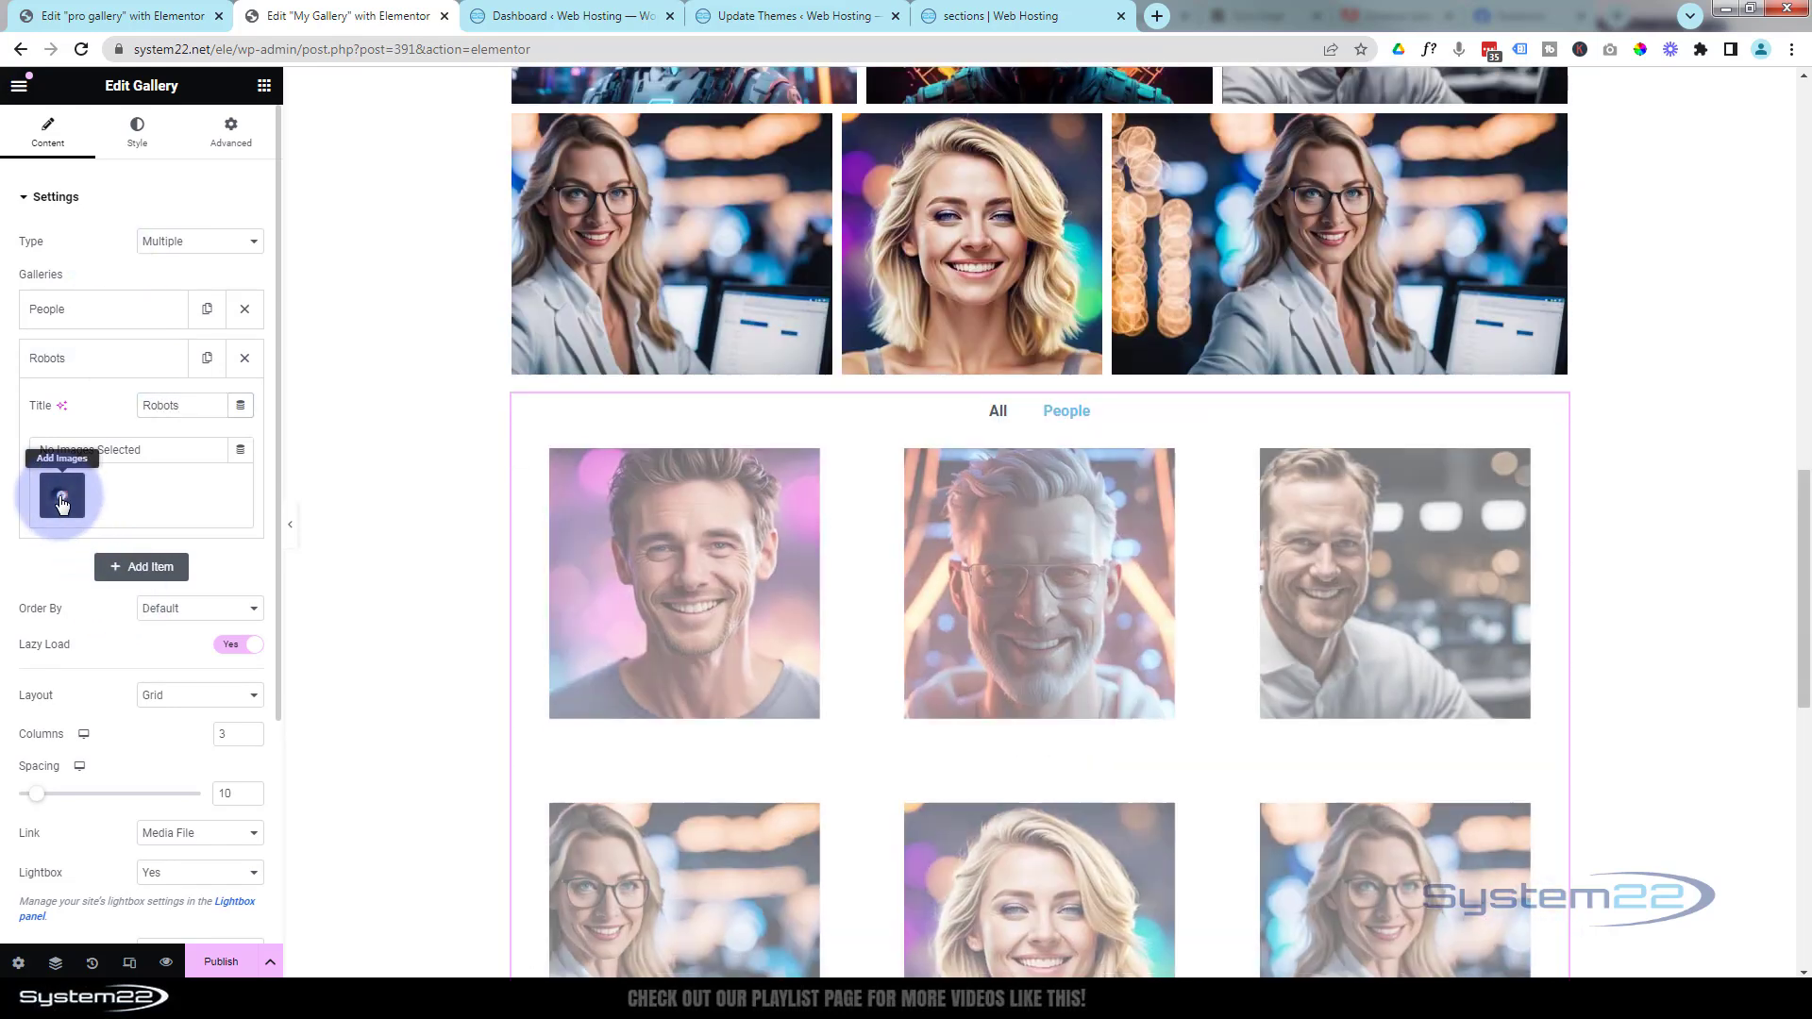
click(61, 500)
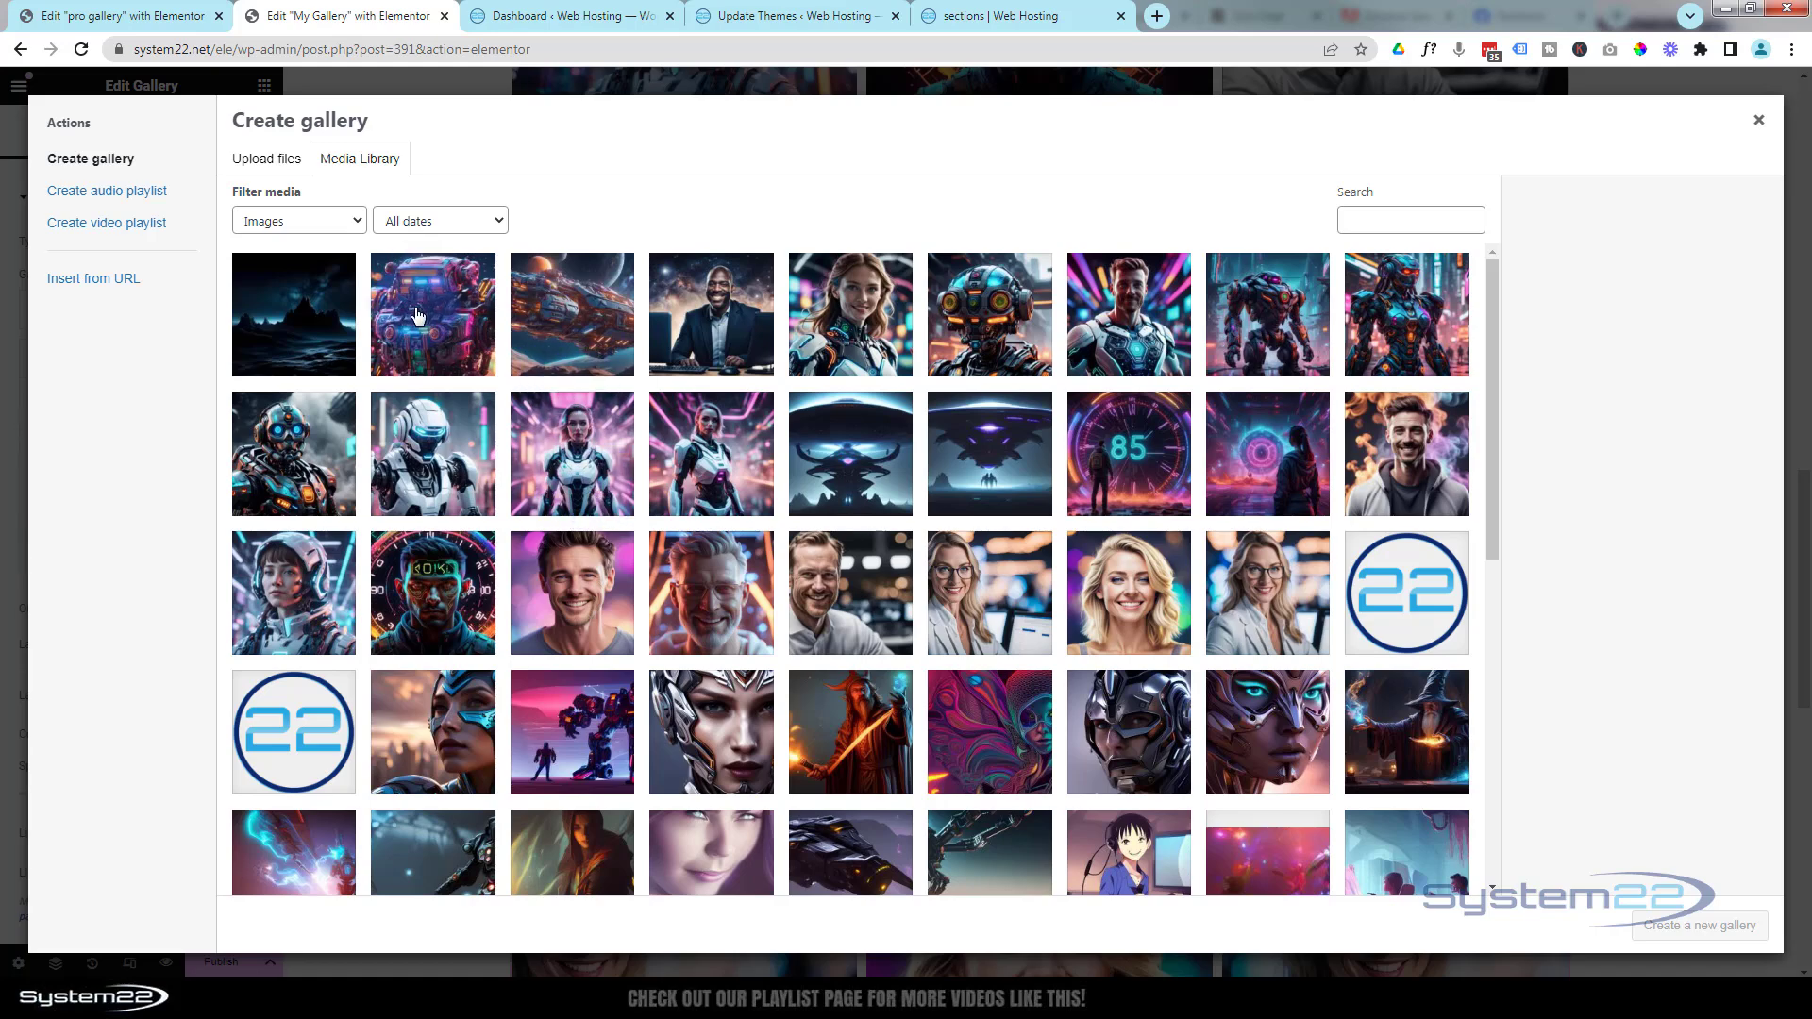
click(416, 315)
shift+click(989, 314)
shift+click(1267, 314)
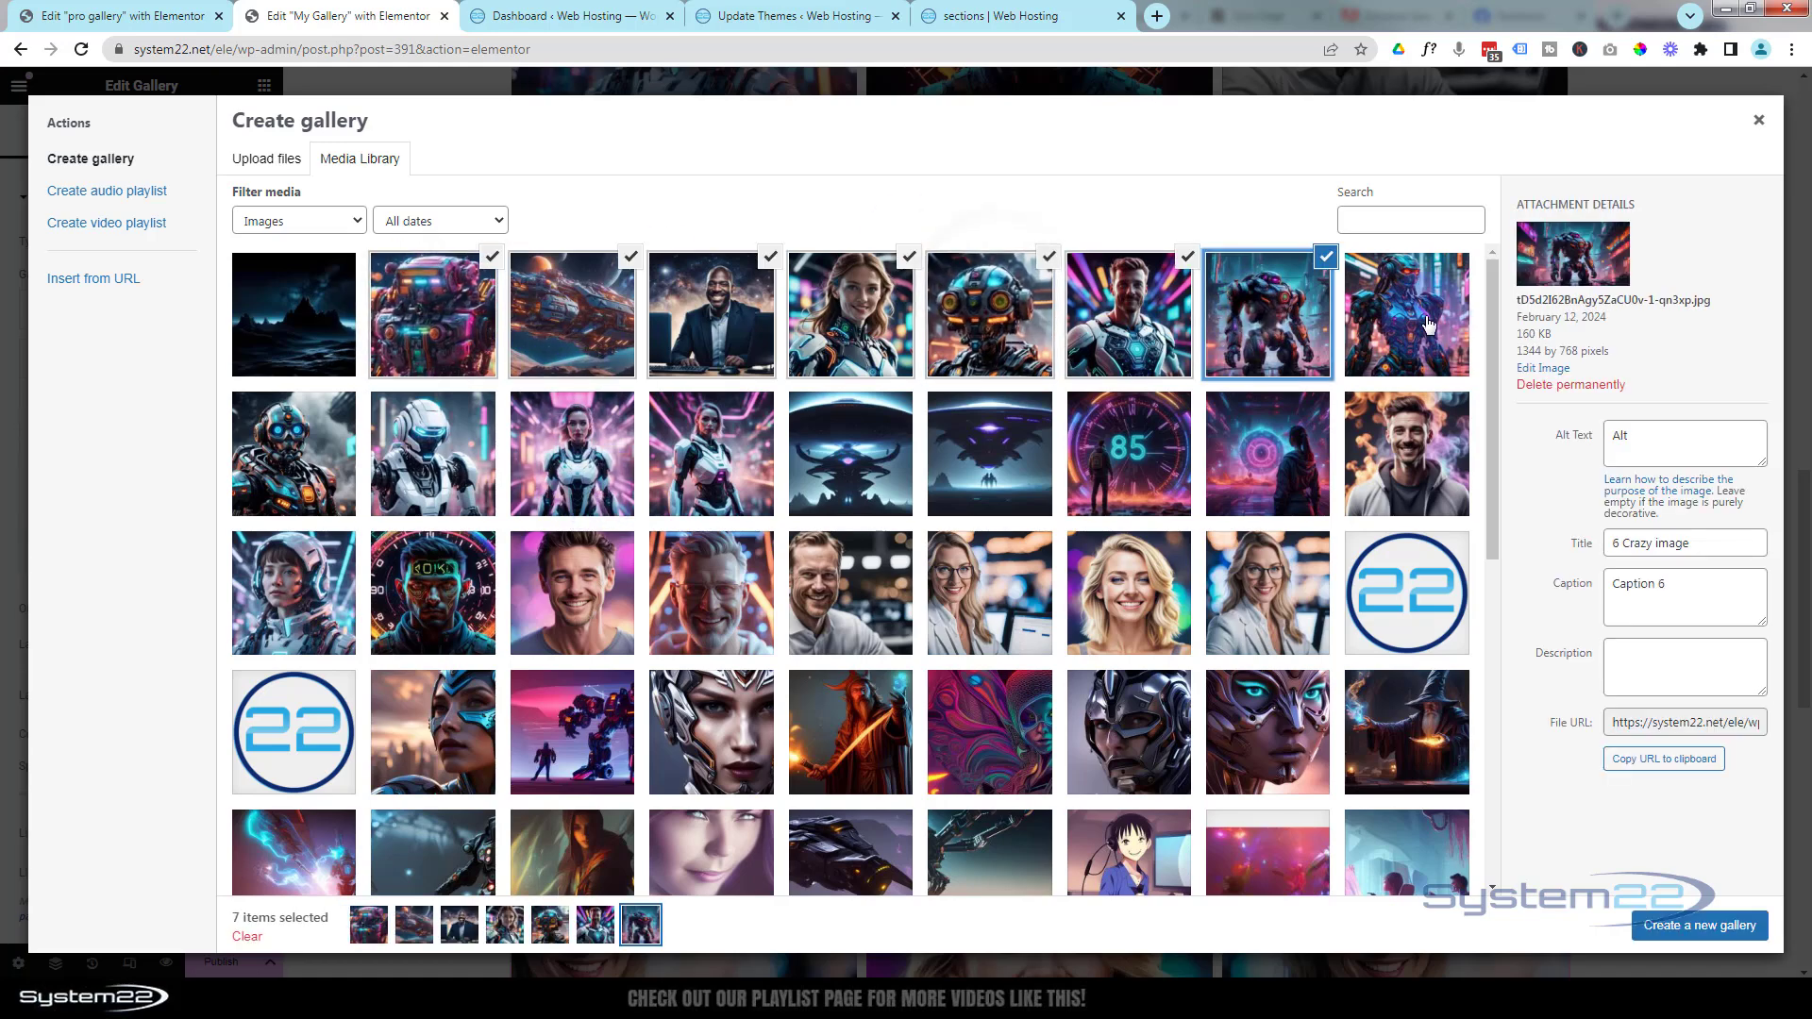
click(1696, 927)
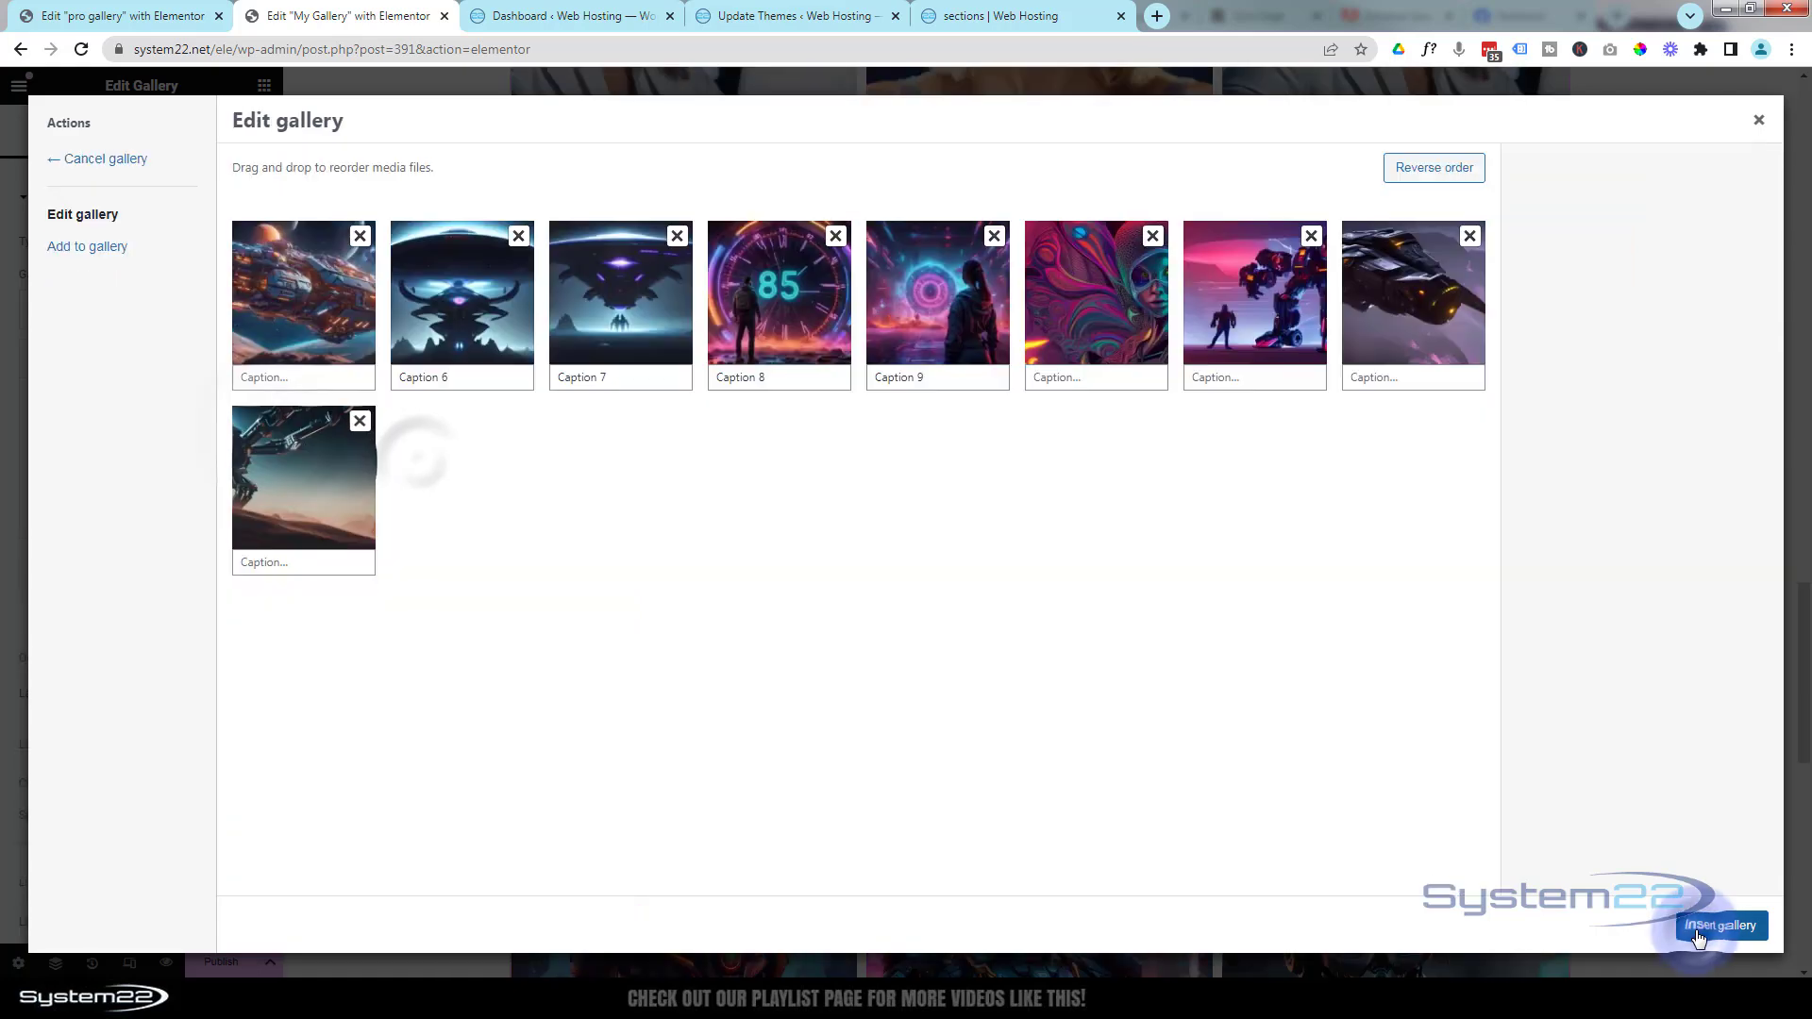
click(1704, 927)
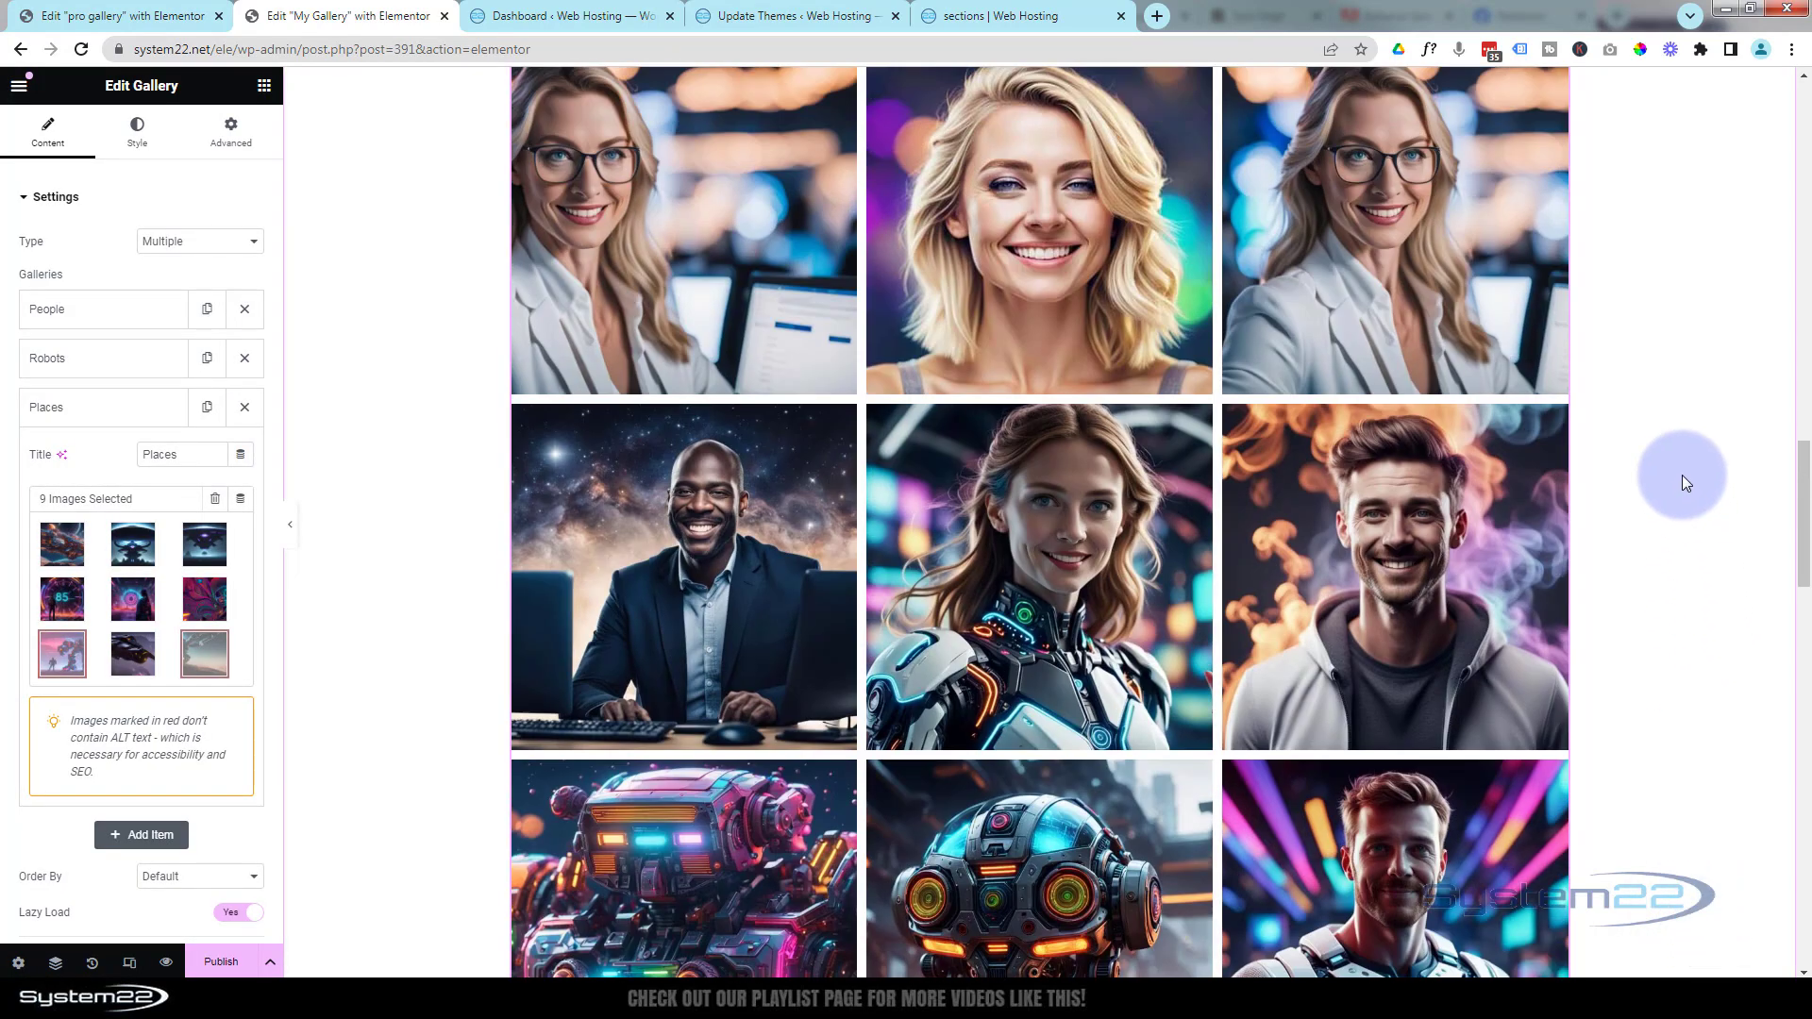
scroll(1685, 474, down, 4)
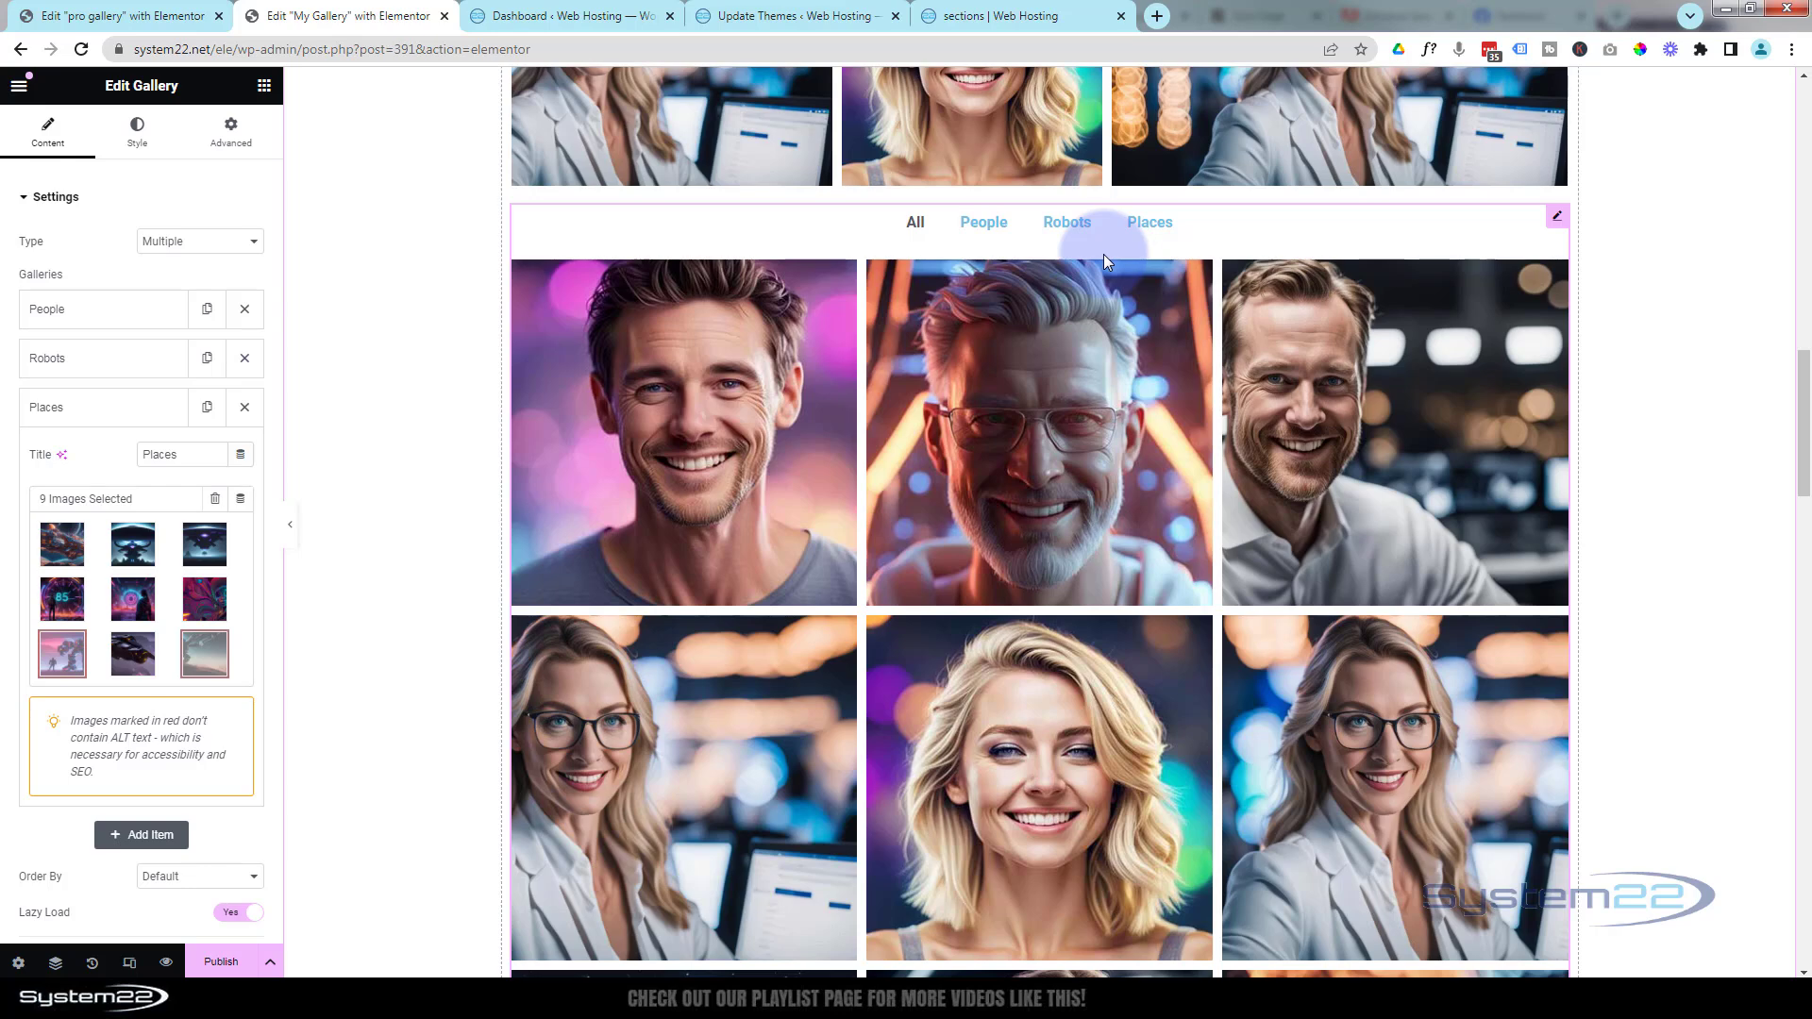
click(140, 142)
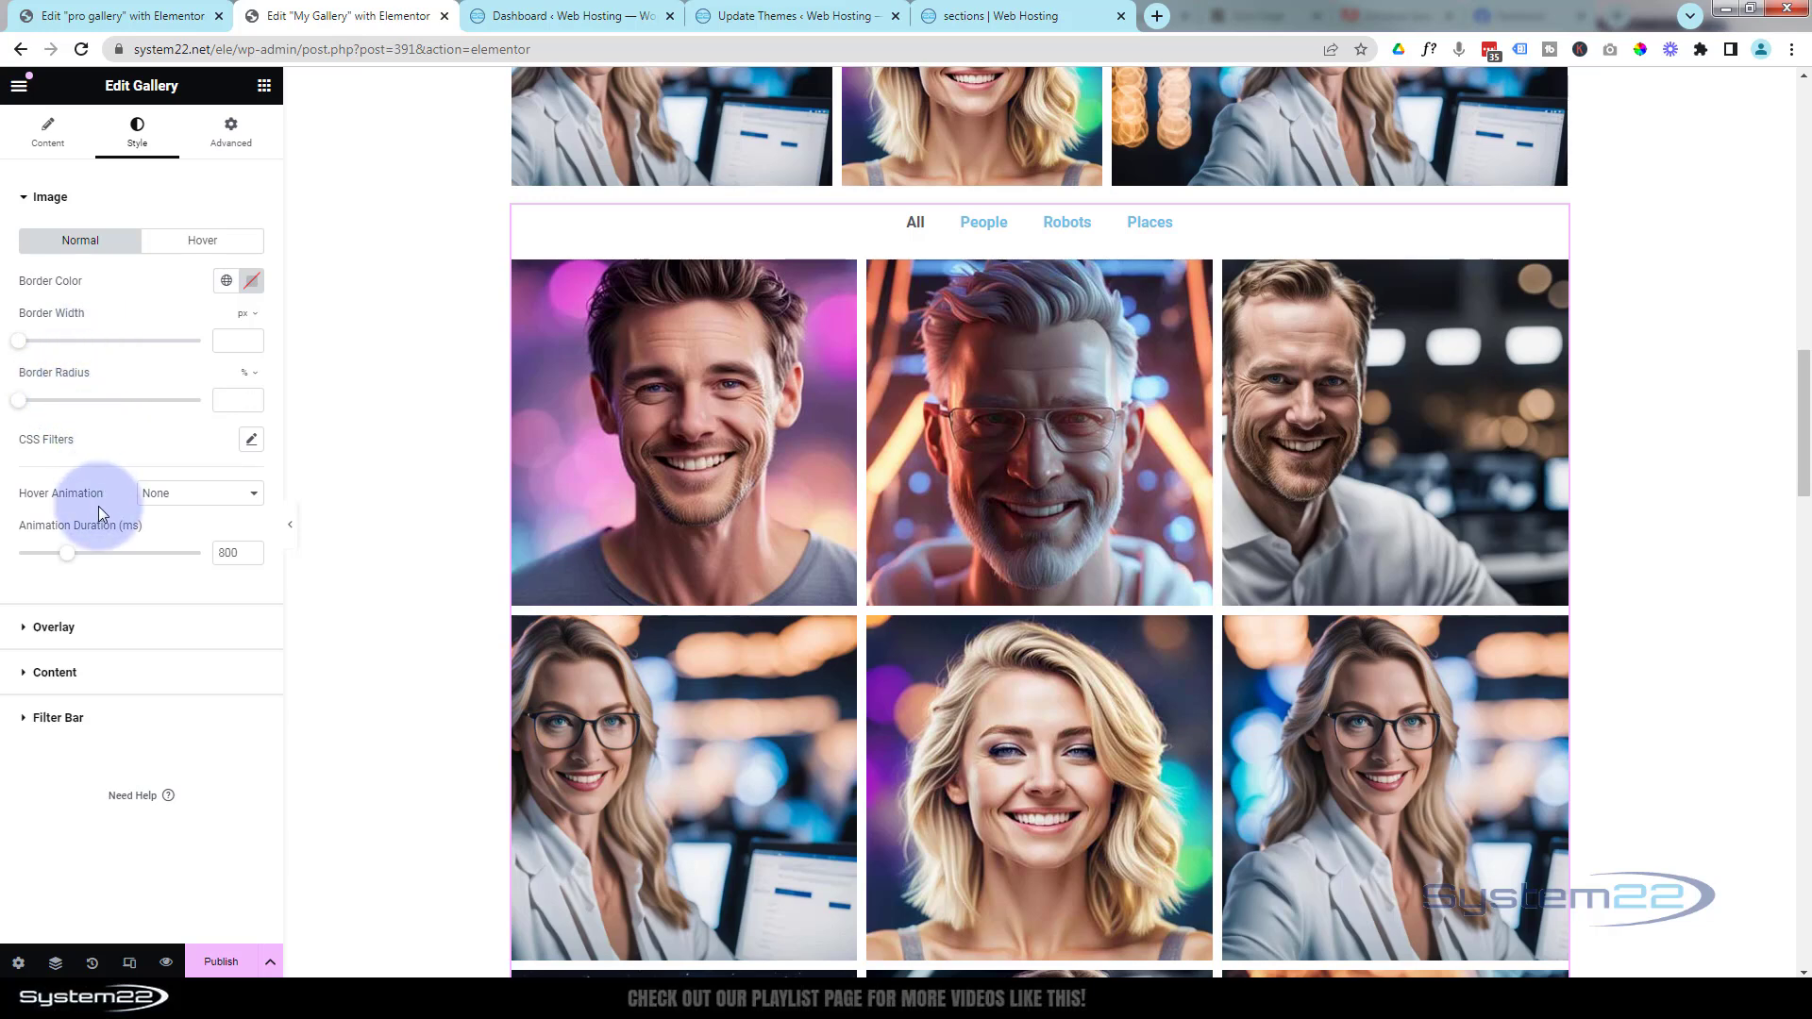
- Set the filter bar's normal label text colour to dark grey #4D4D4D
click(56, 718)
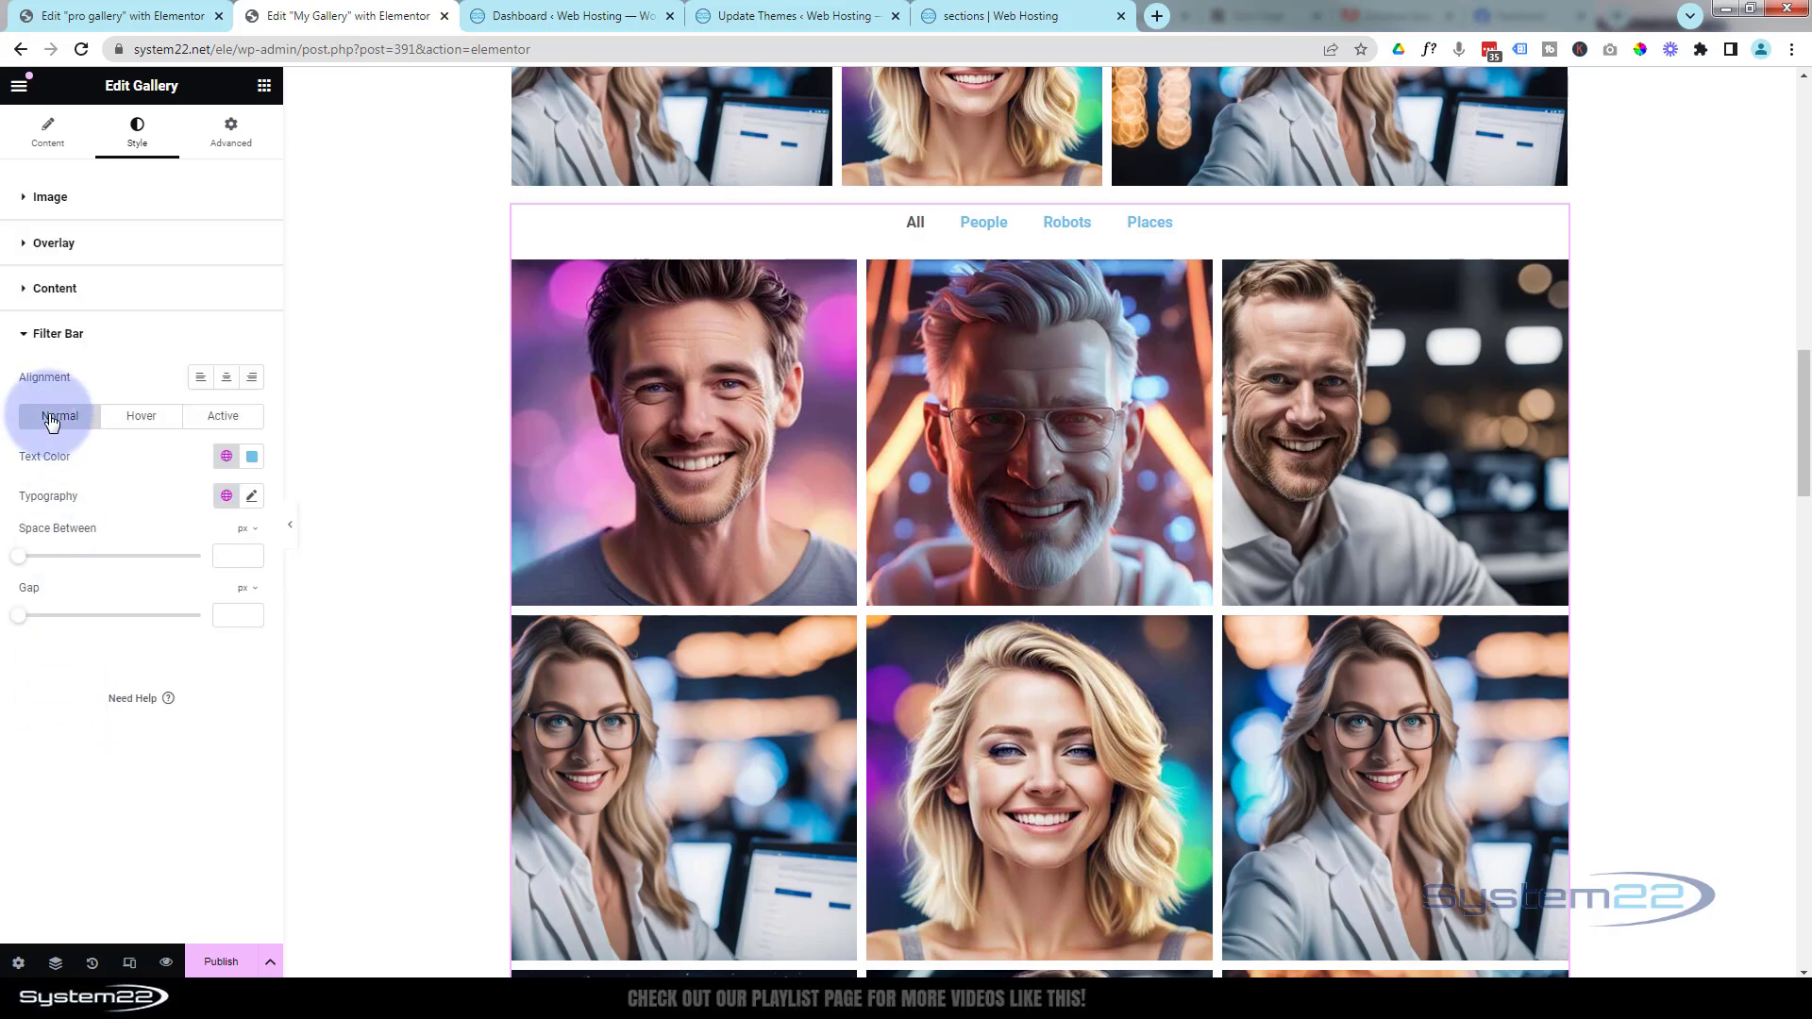
click(253, 459)
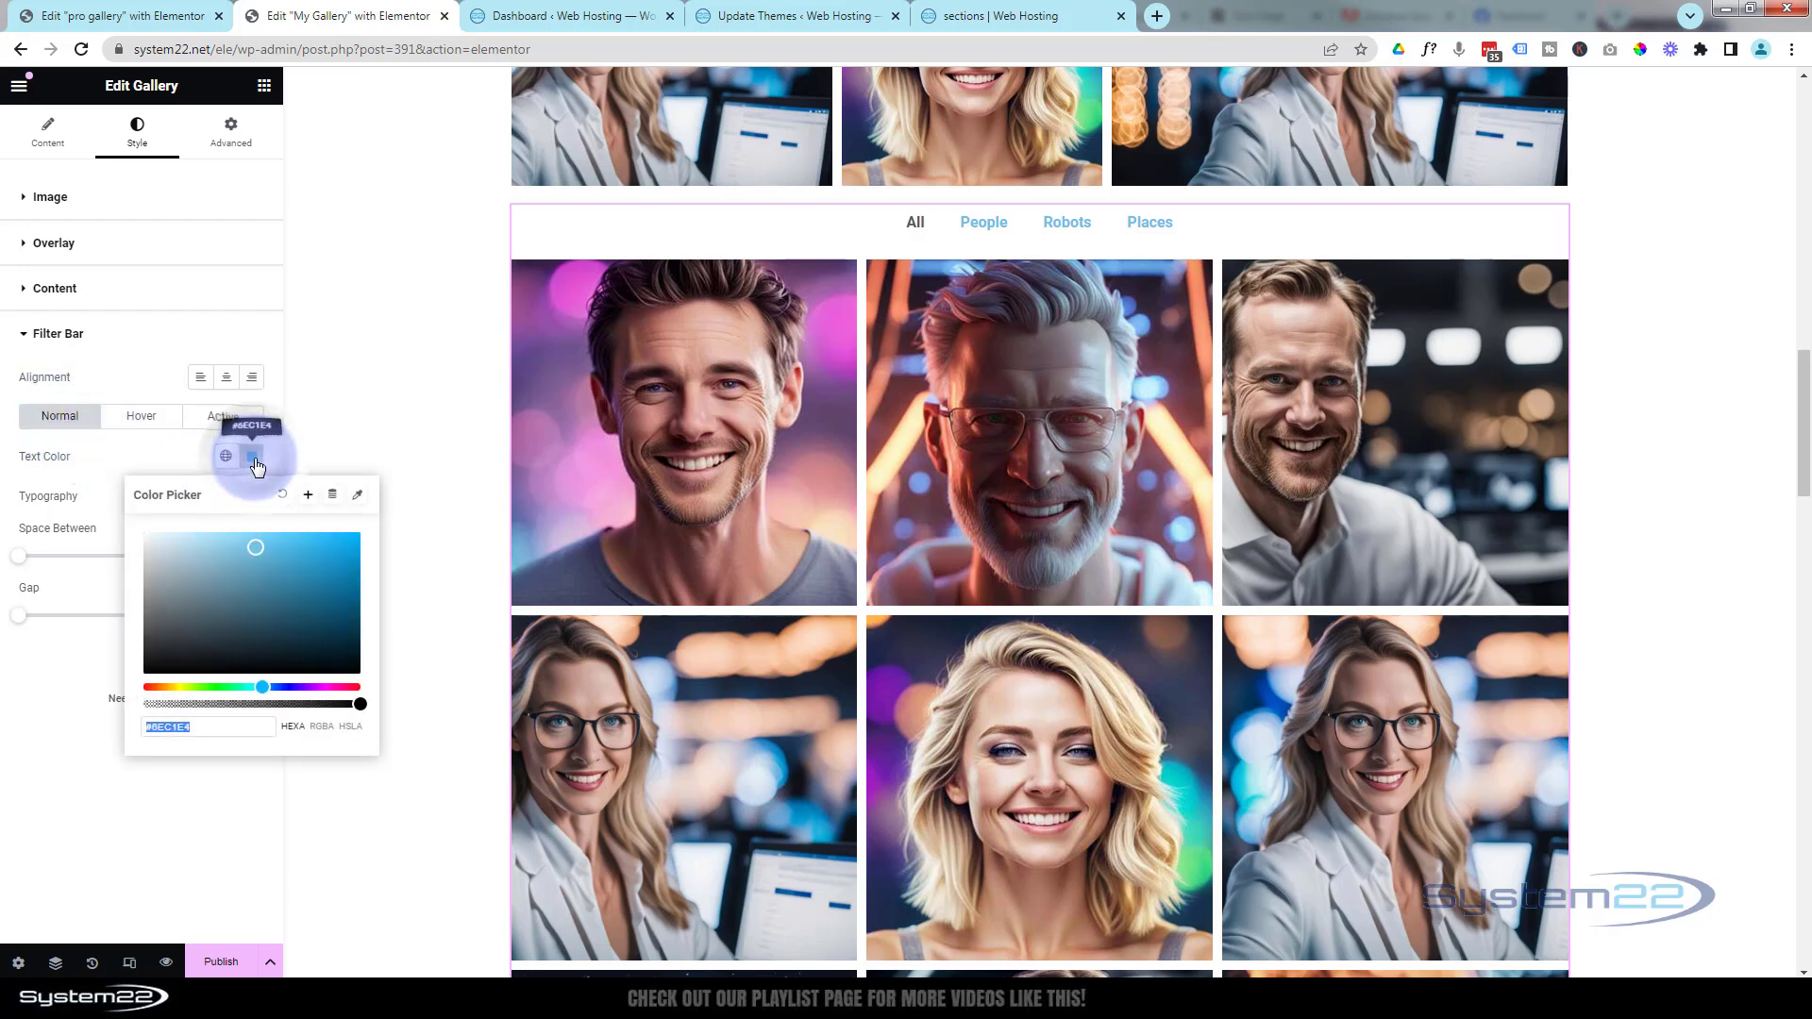
drag(170, 627, 112, 631)
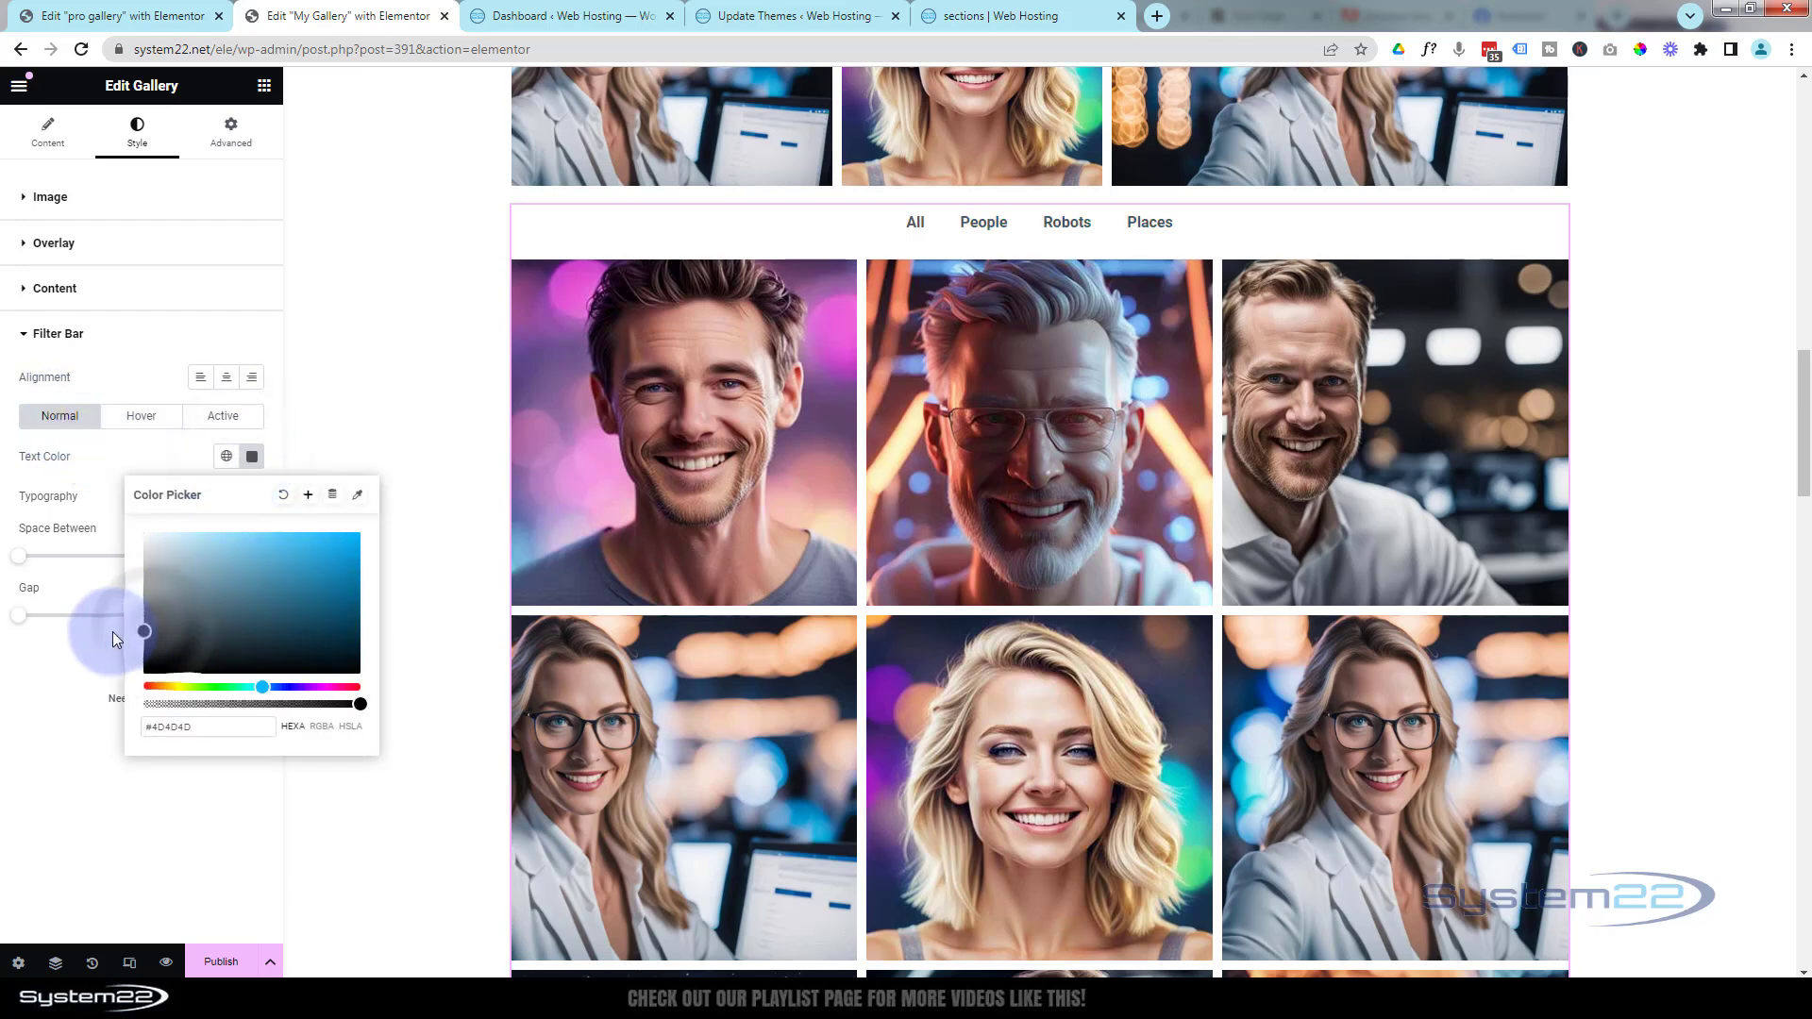
- Set the filter labels' Hover text colour to light blue #71B1FF
click(142, 416)
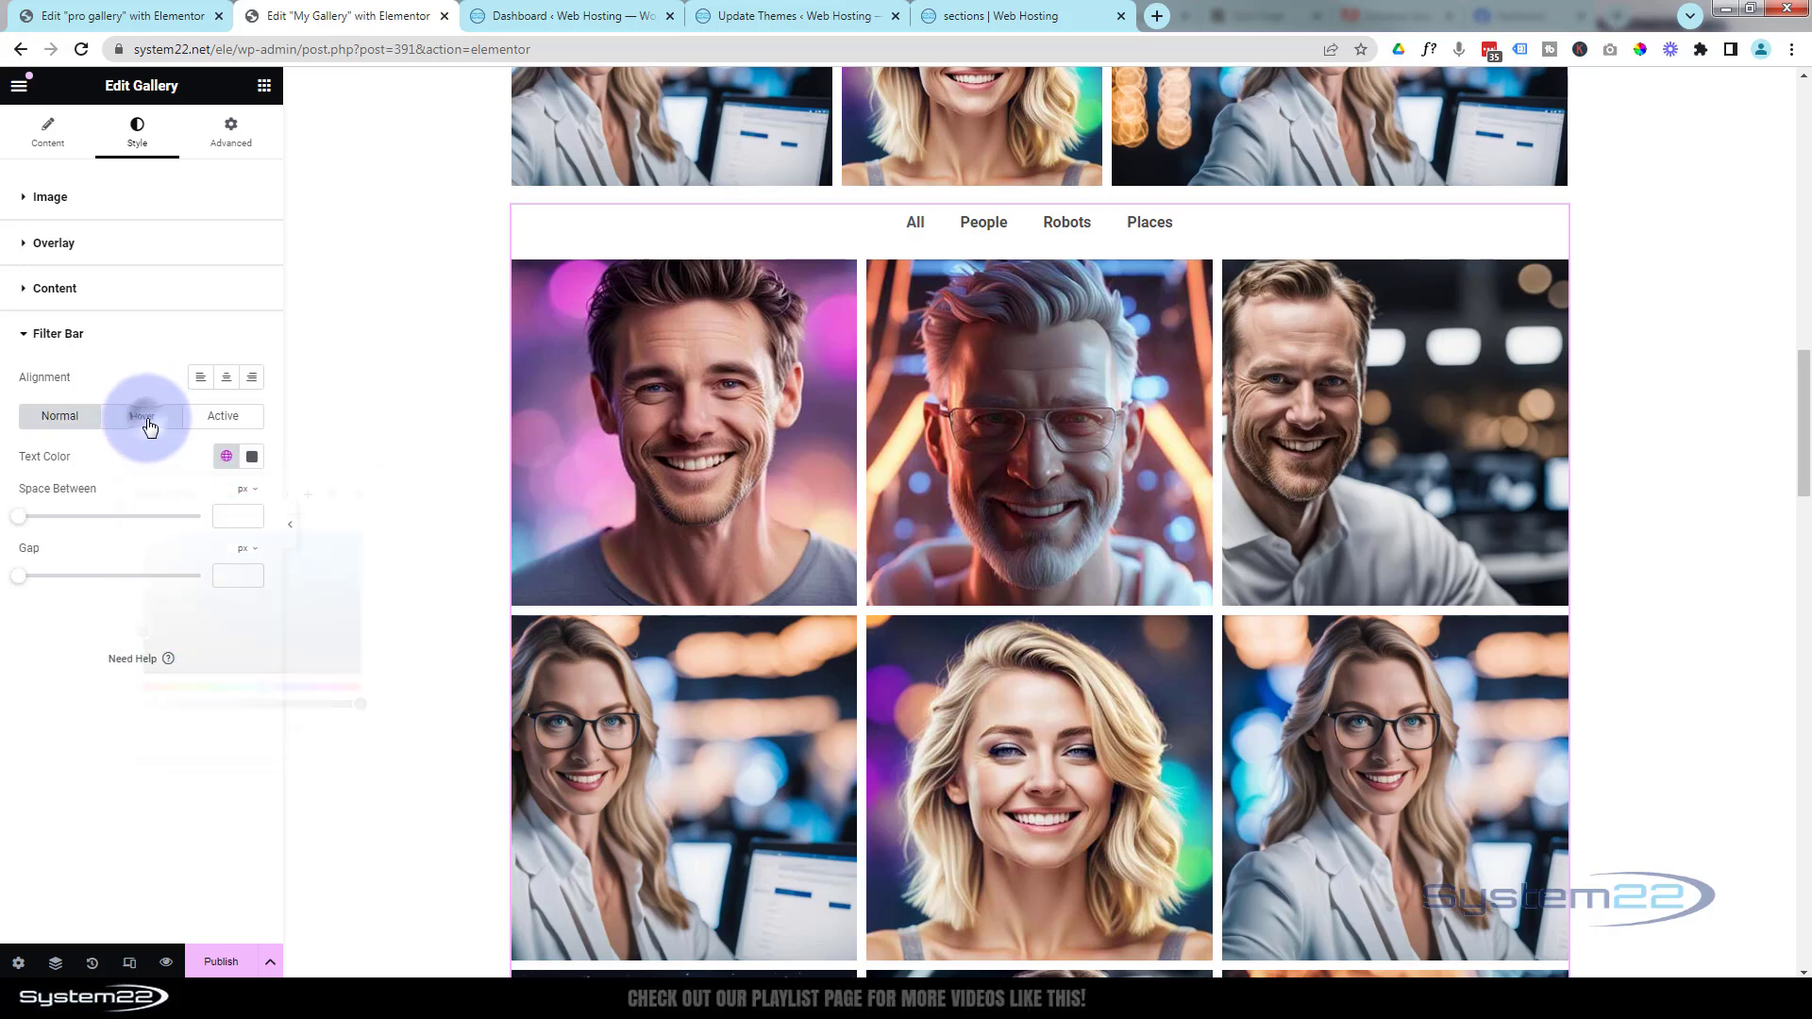
click(252, 459)
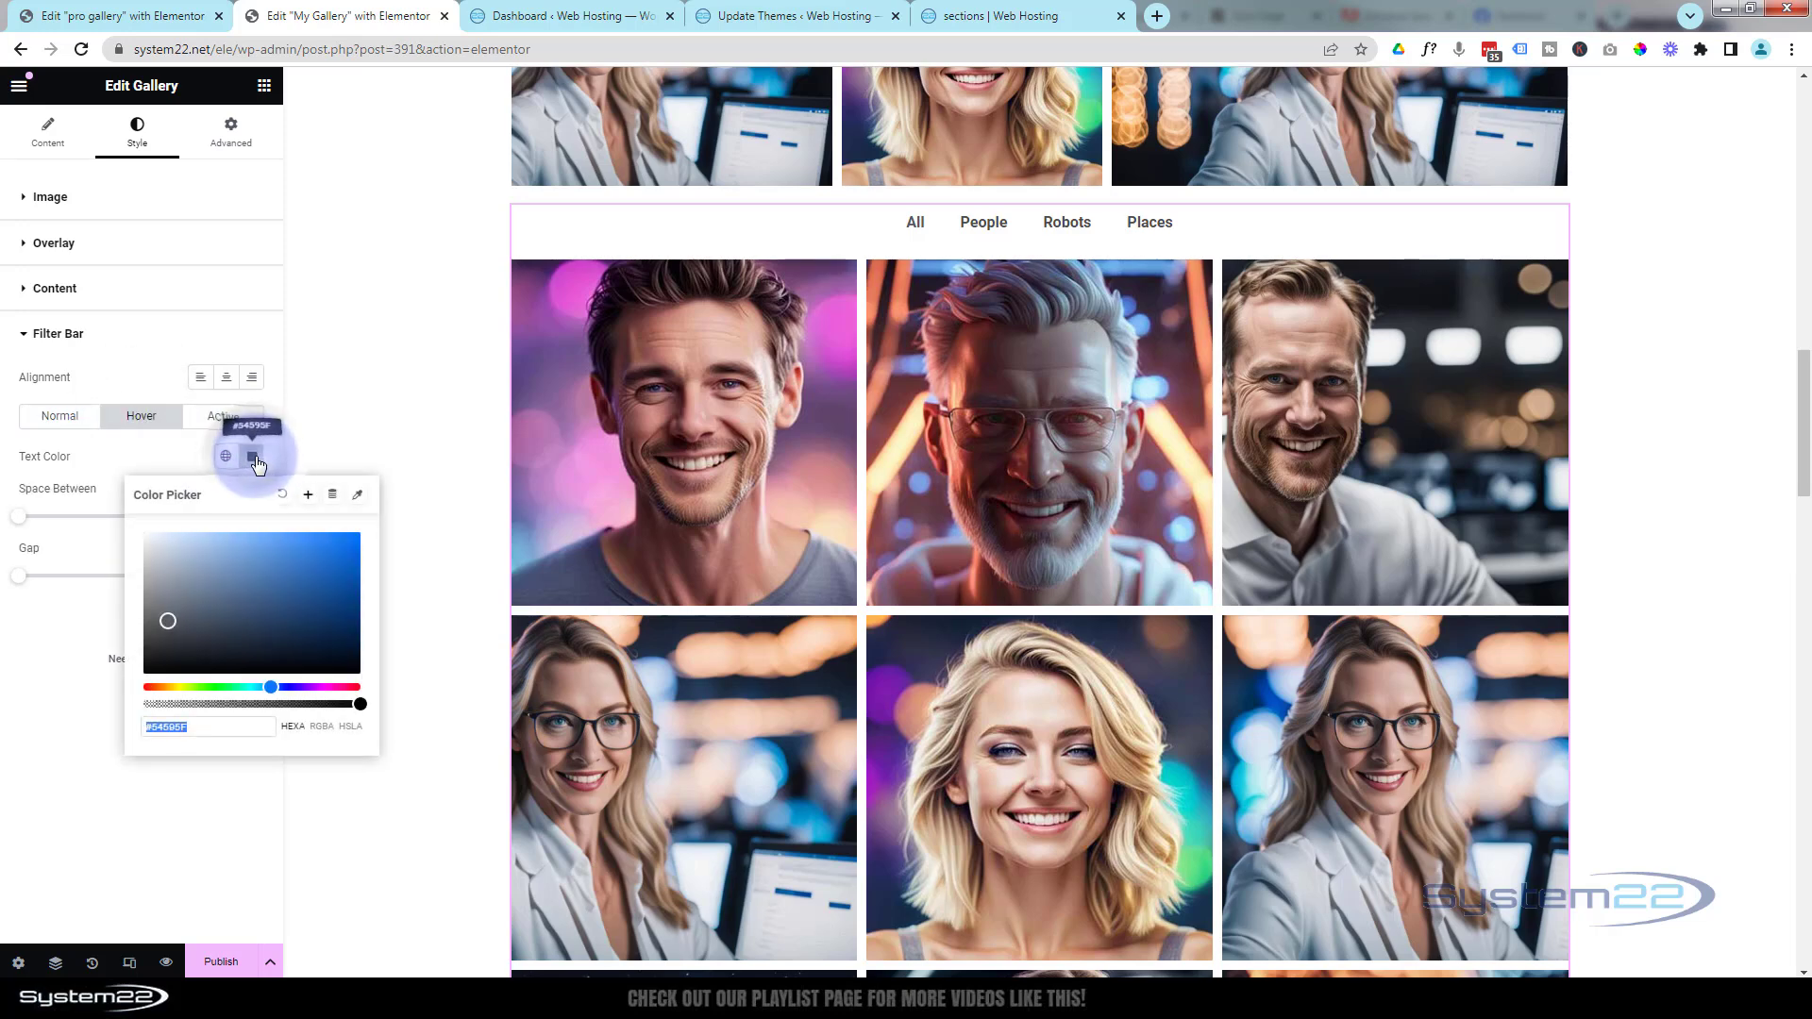
drag(265, 545, 266, 537)
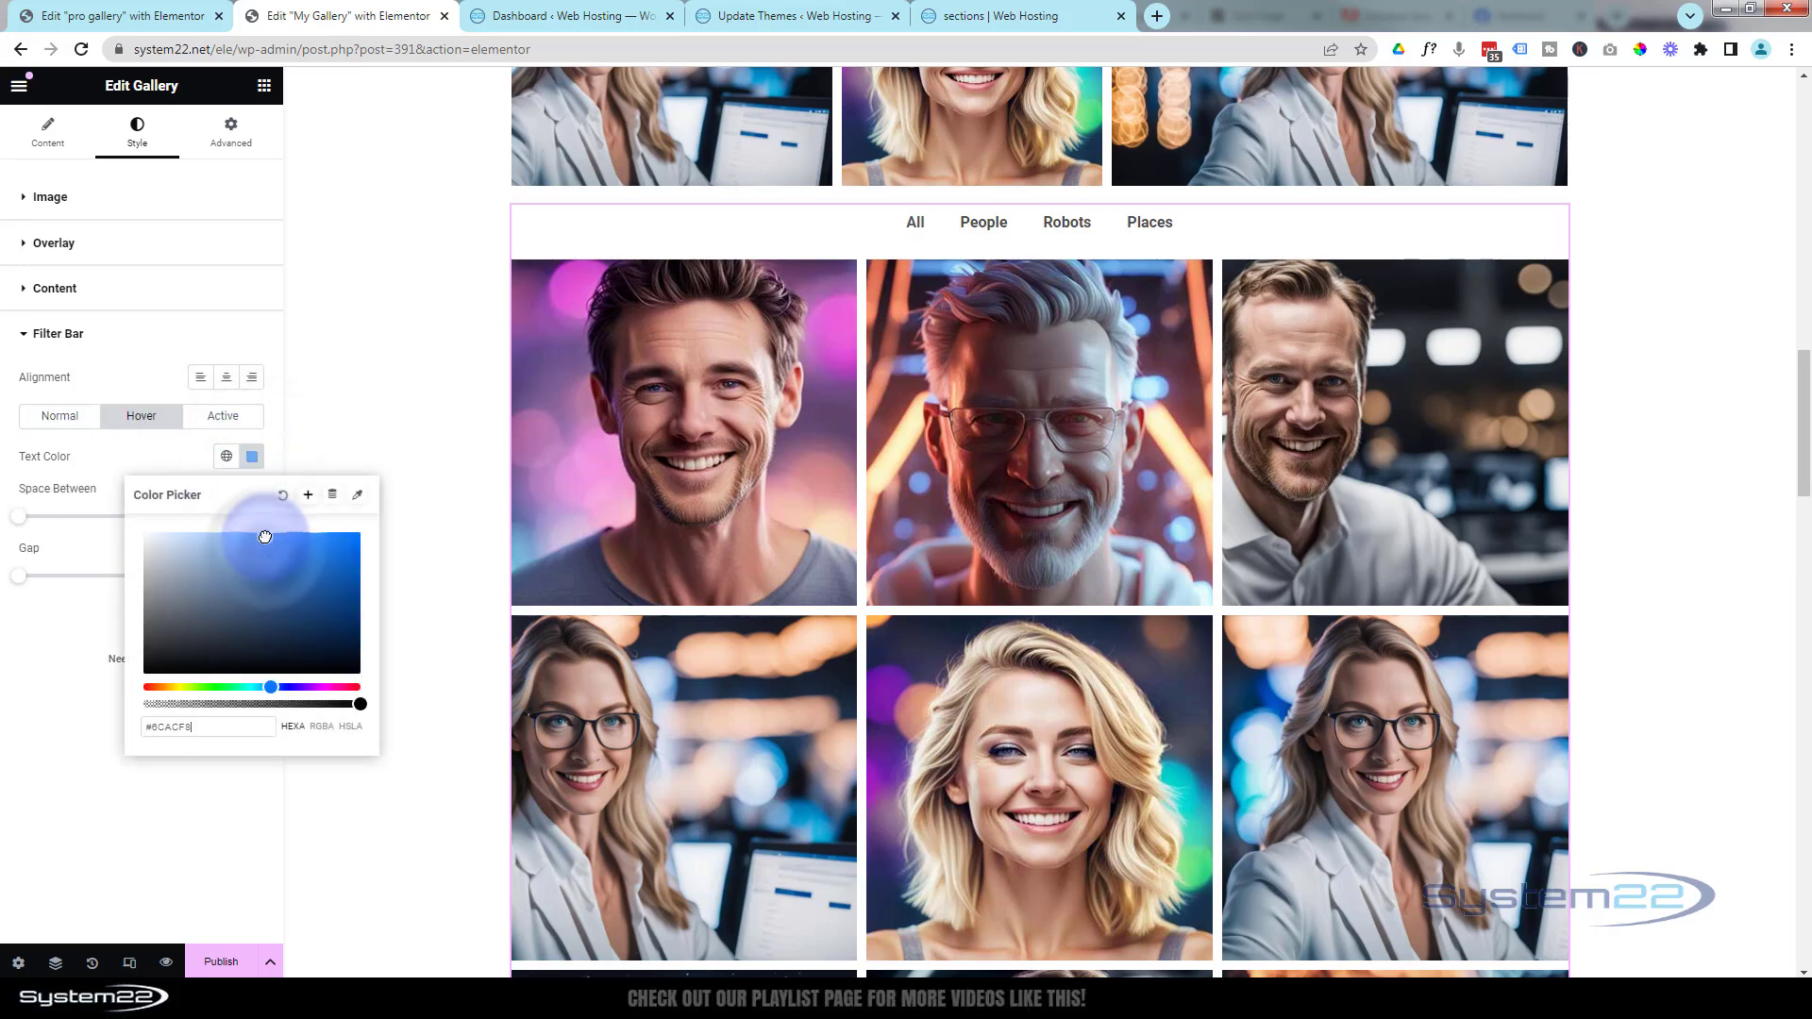
click(218, 750)
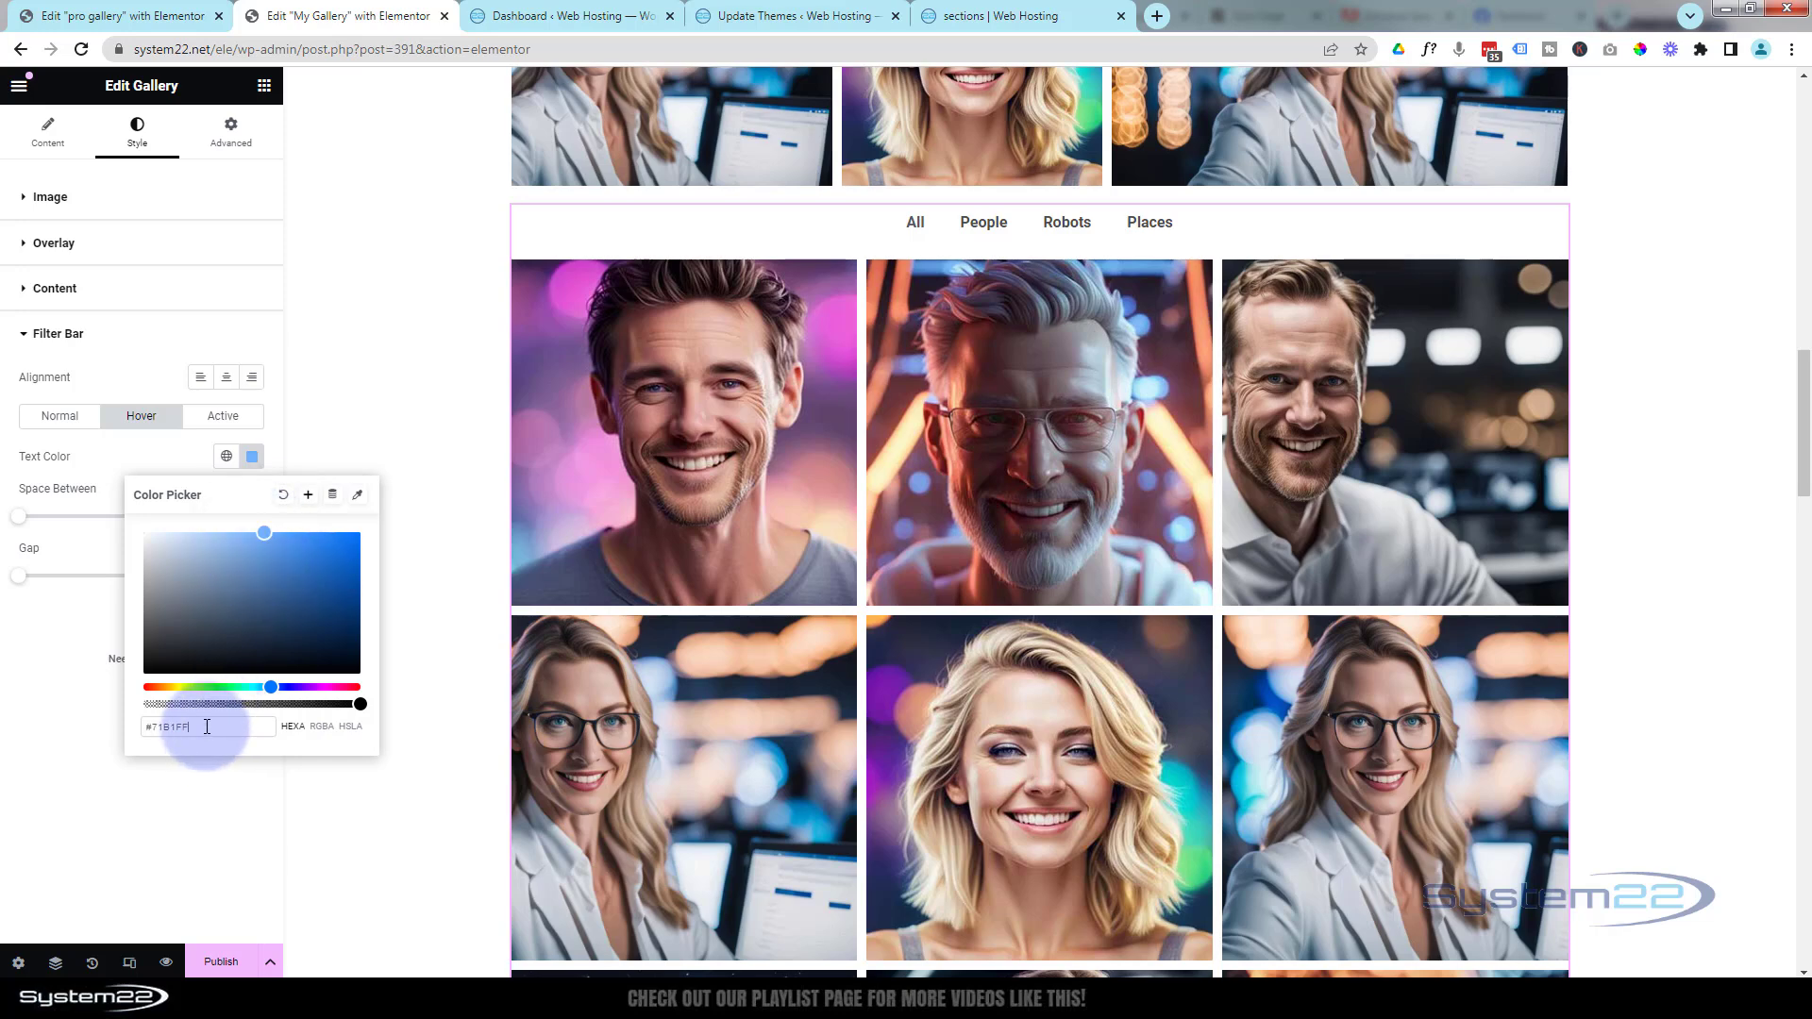
drag(207, 727, 140, 734)
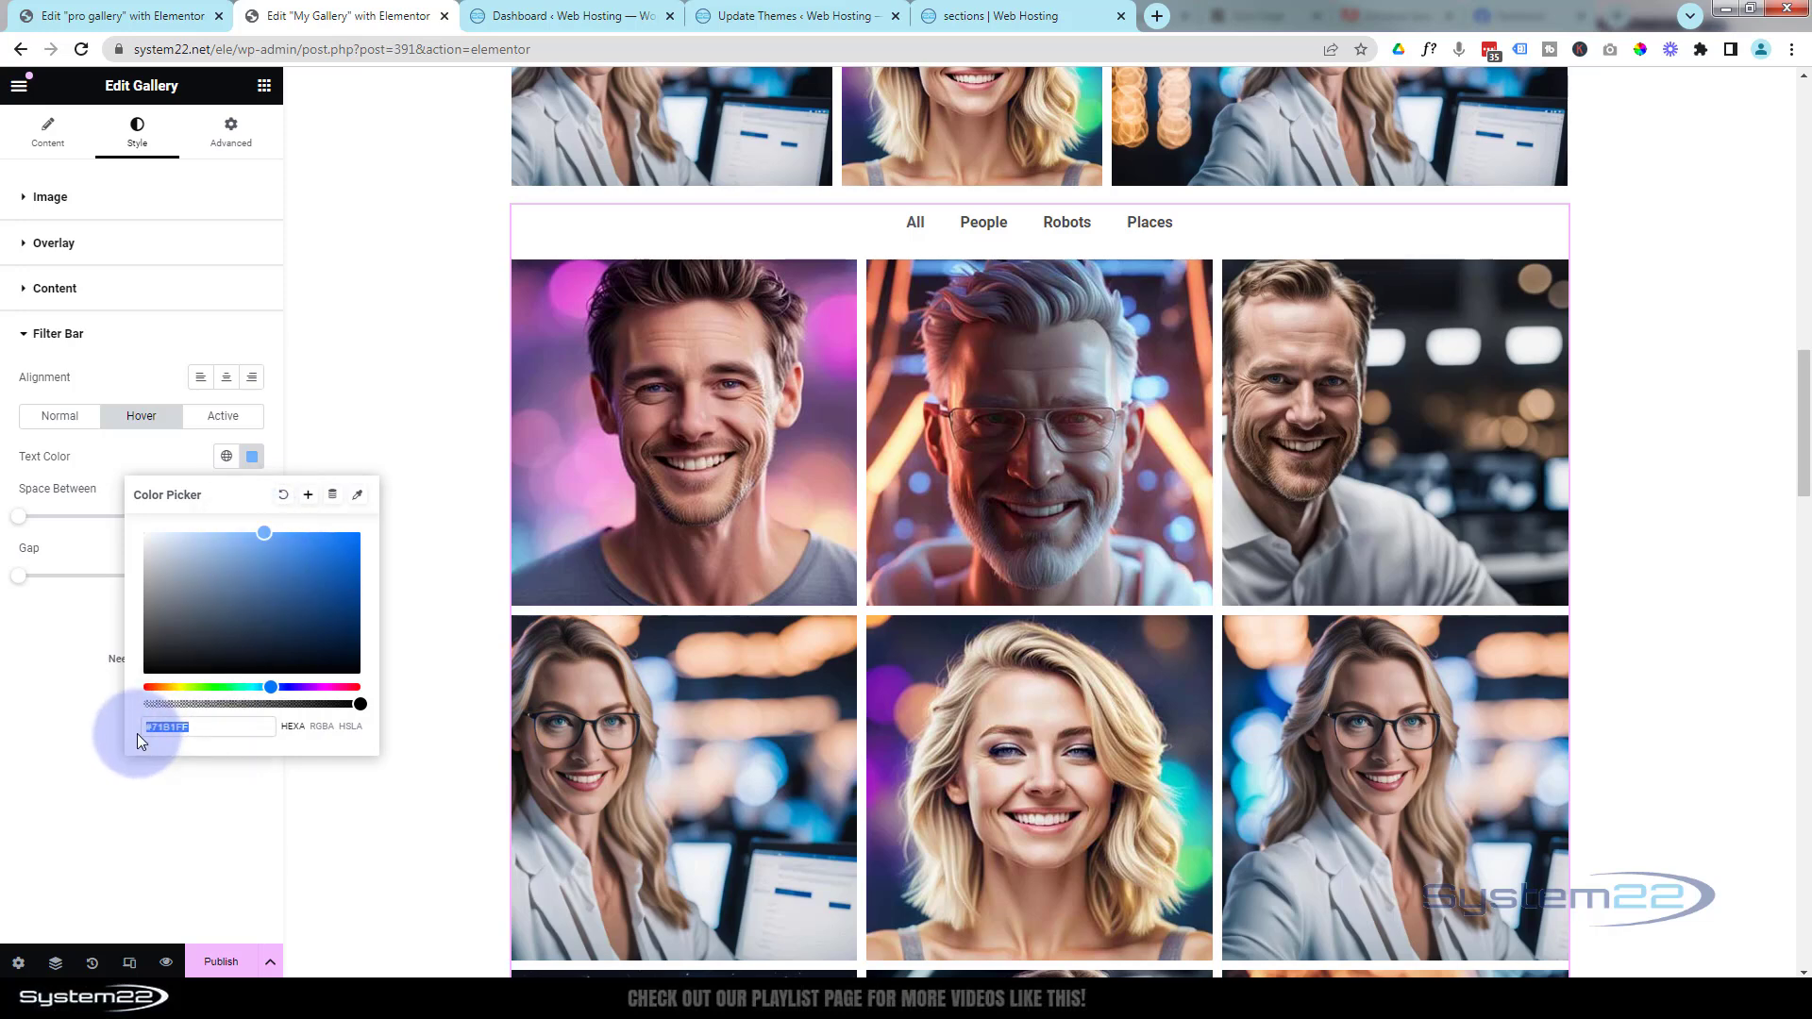
click(218, 418)
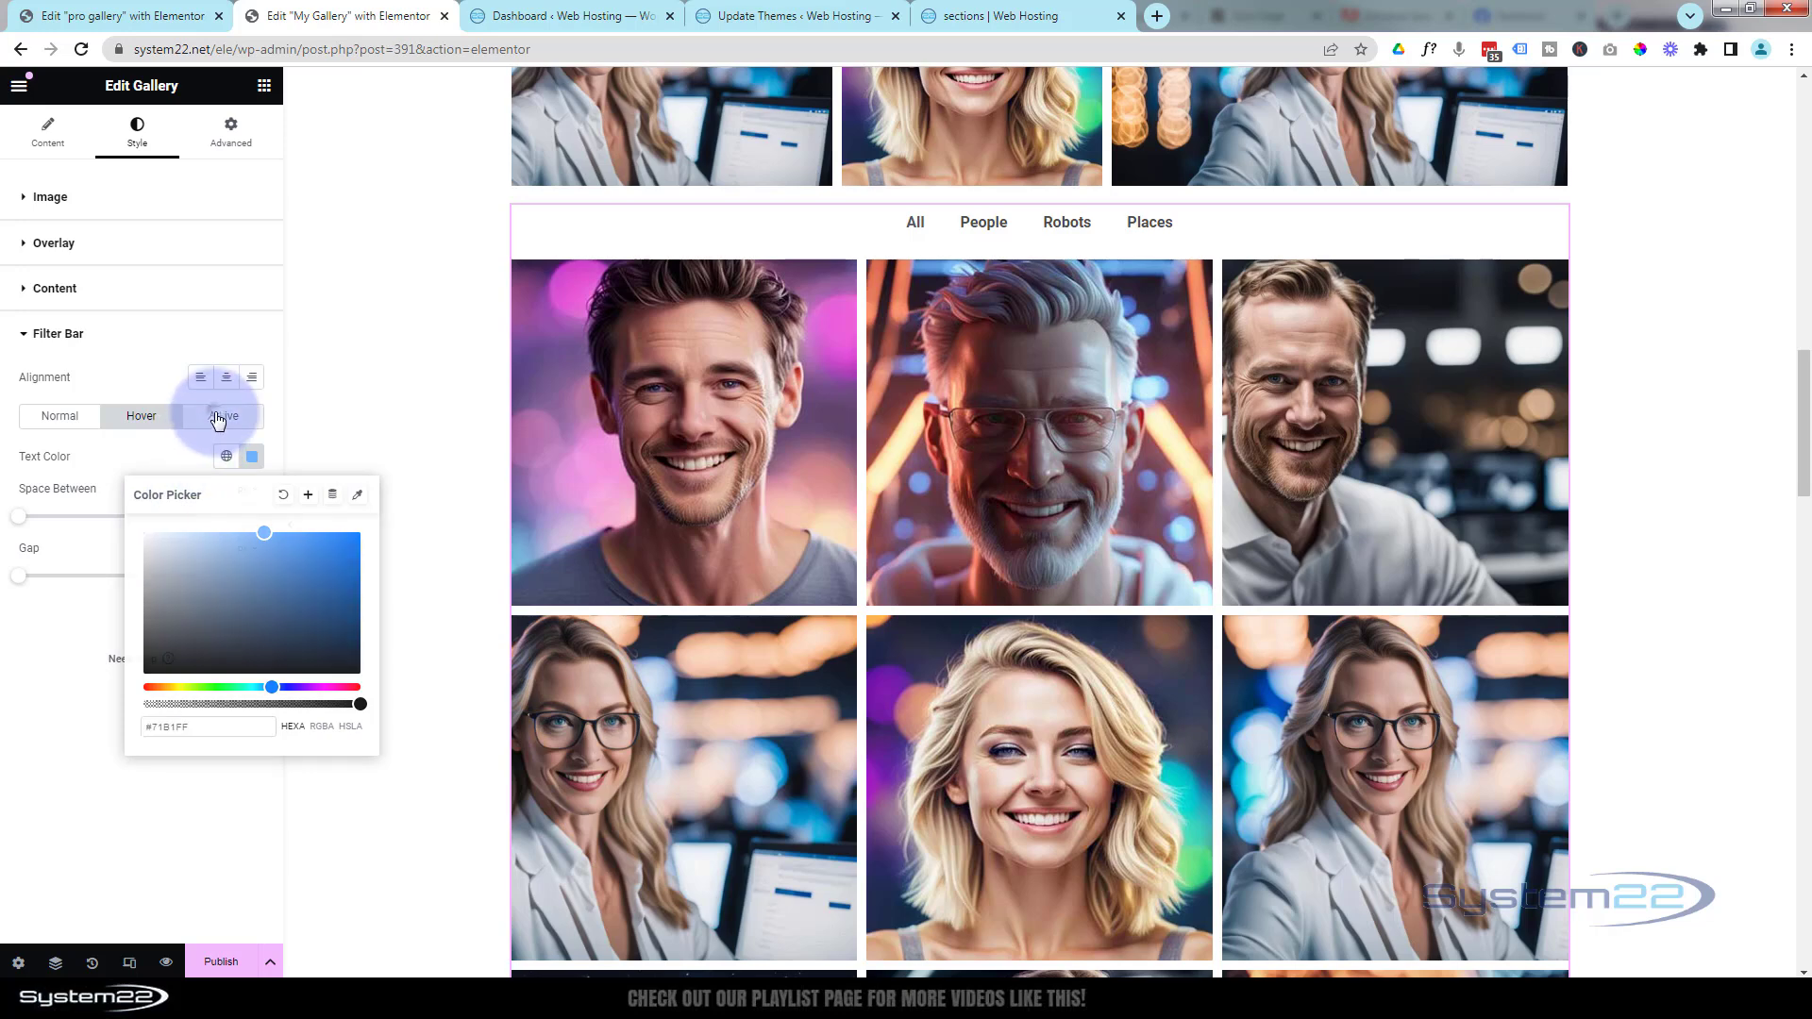
- Set the active filter label's text colour to #71B1FF
click(218, 419)
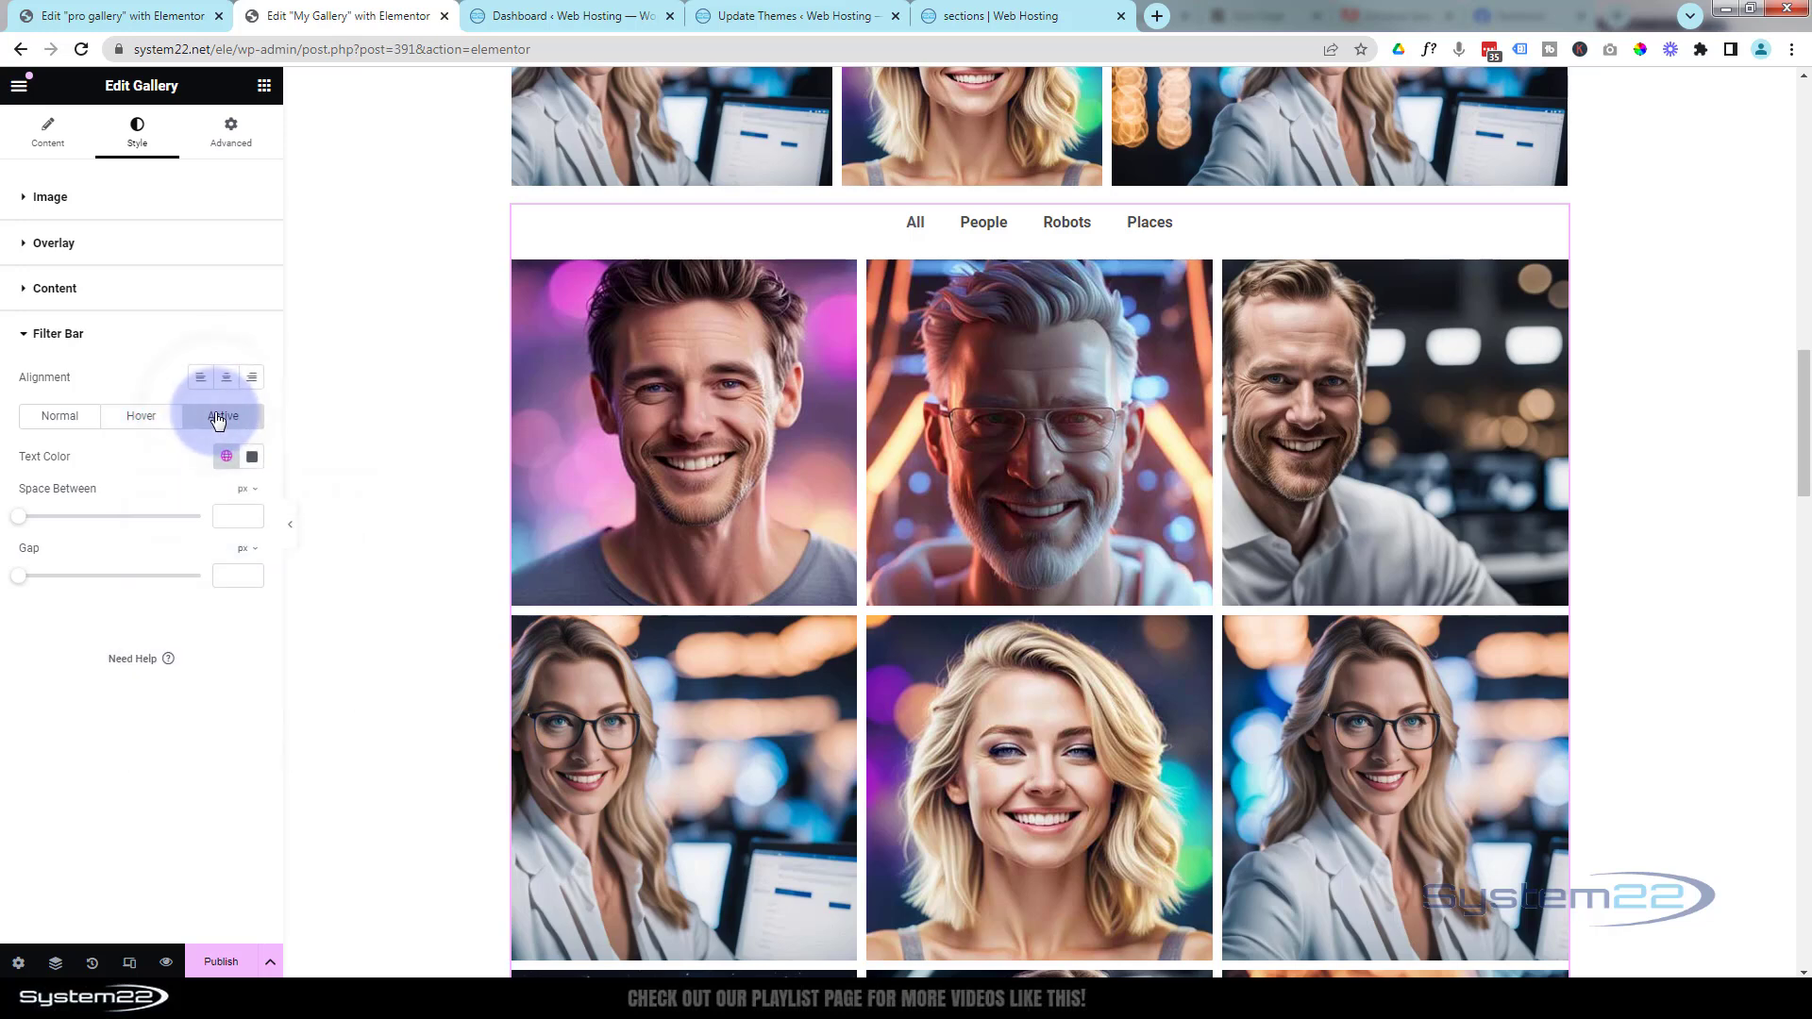
click(252, 458)
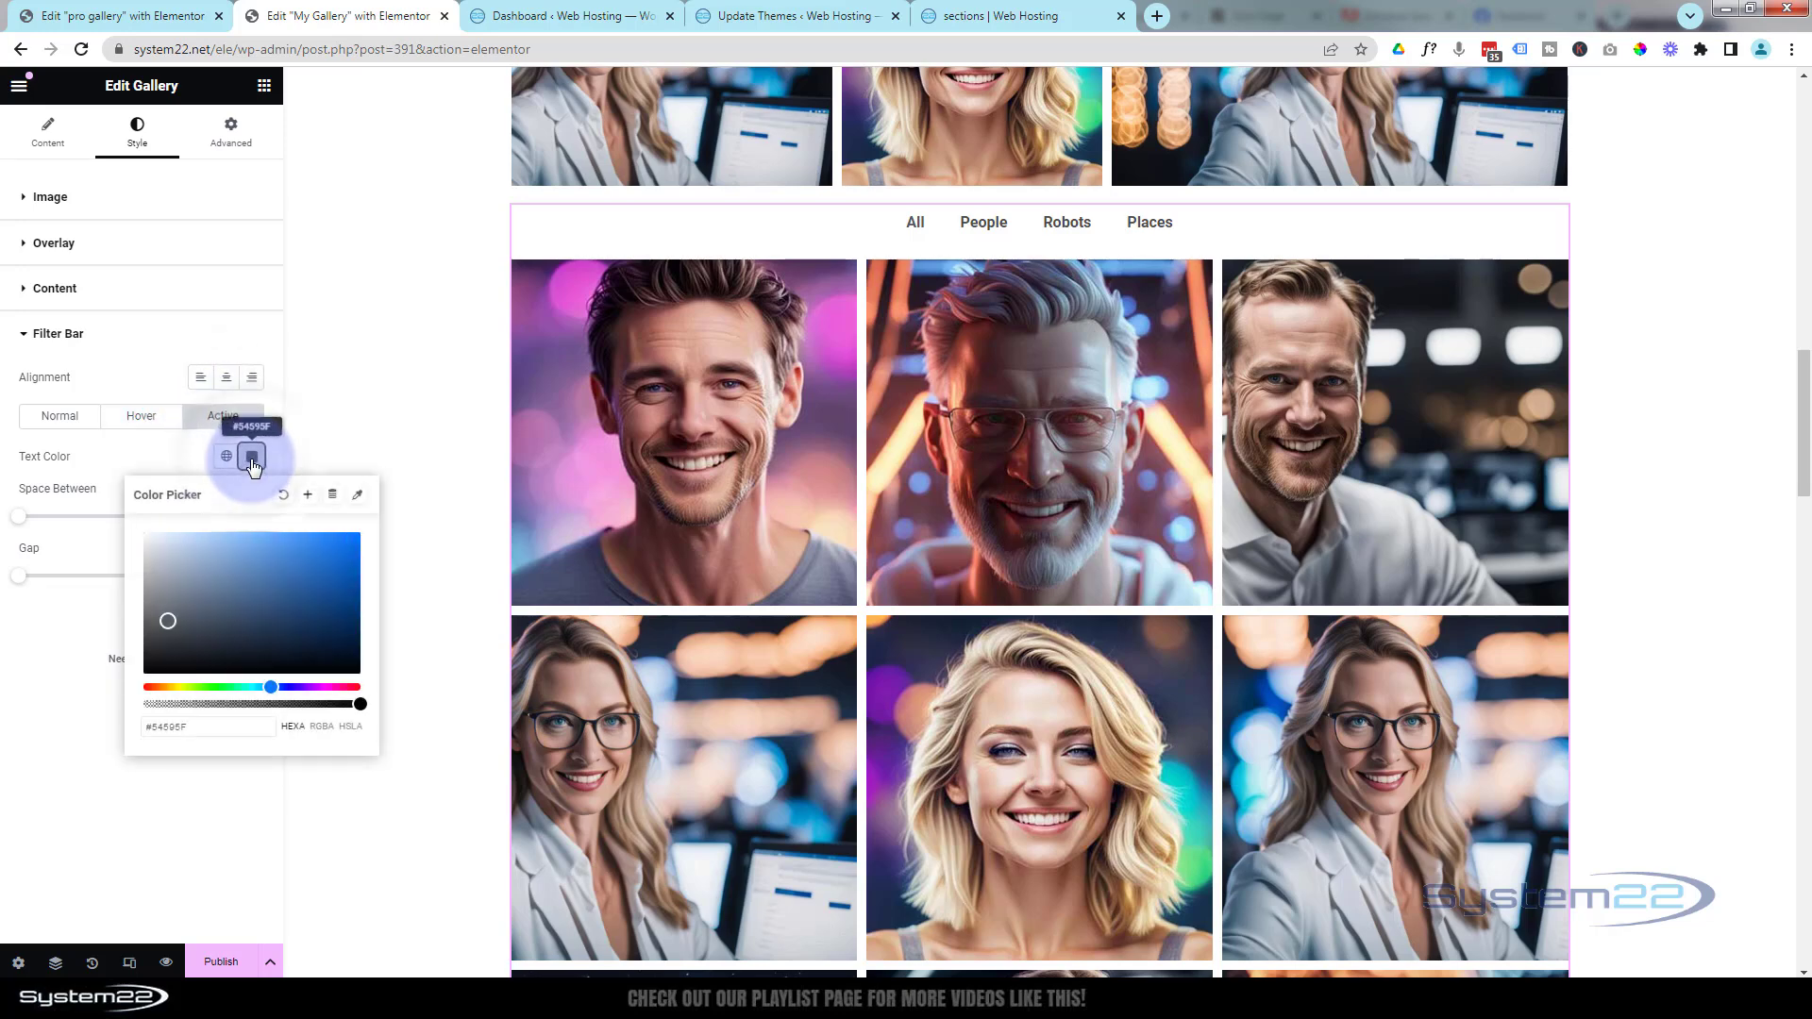
click(198, 733)
drag(198, 734, 146, 736)
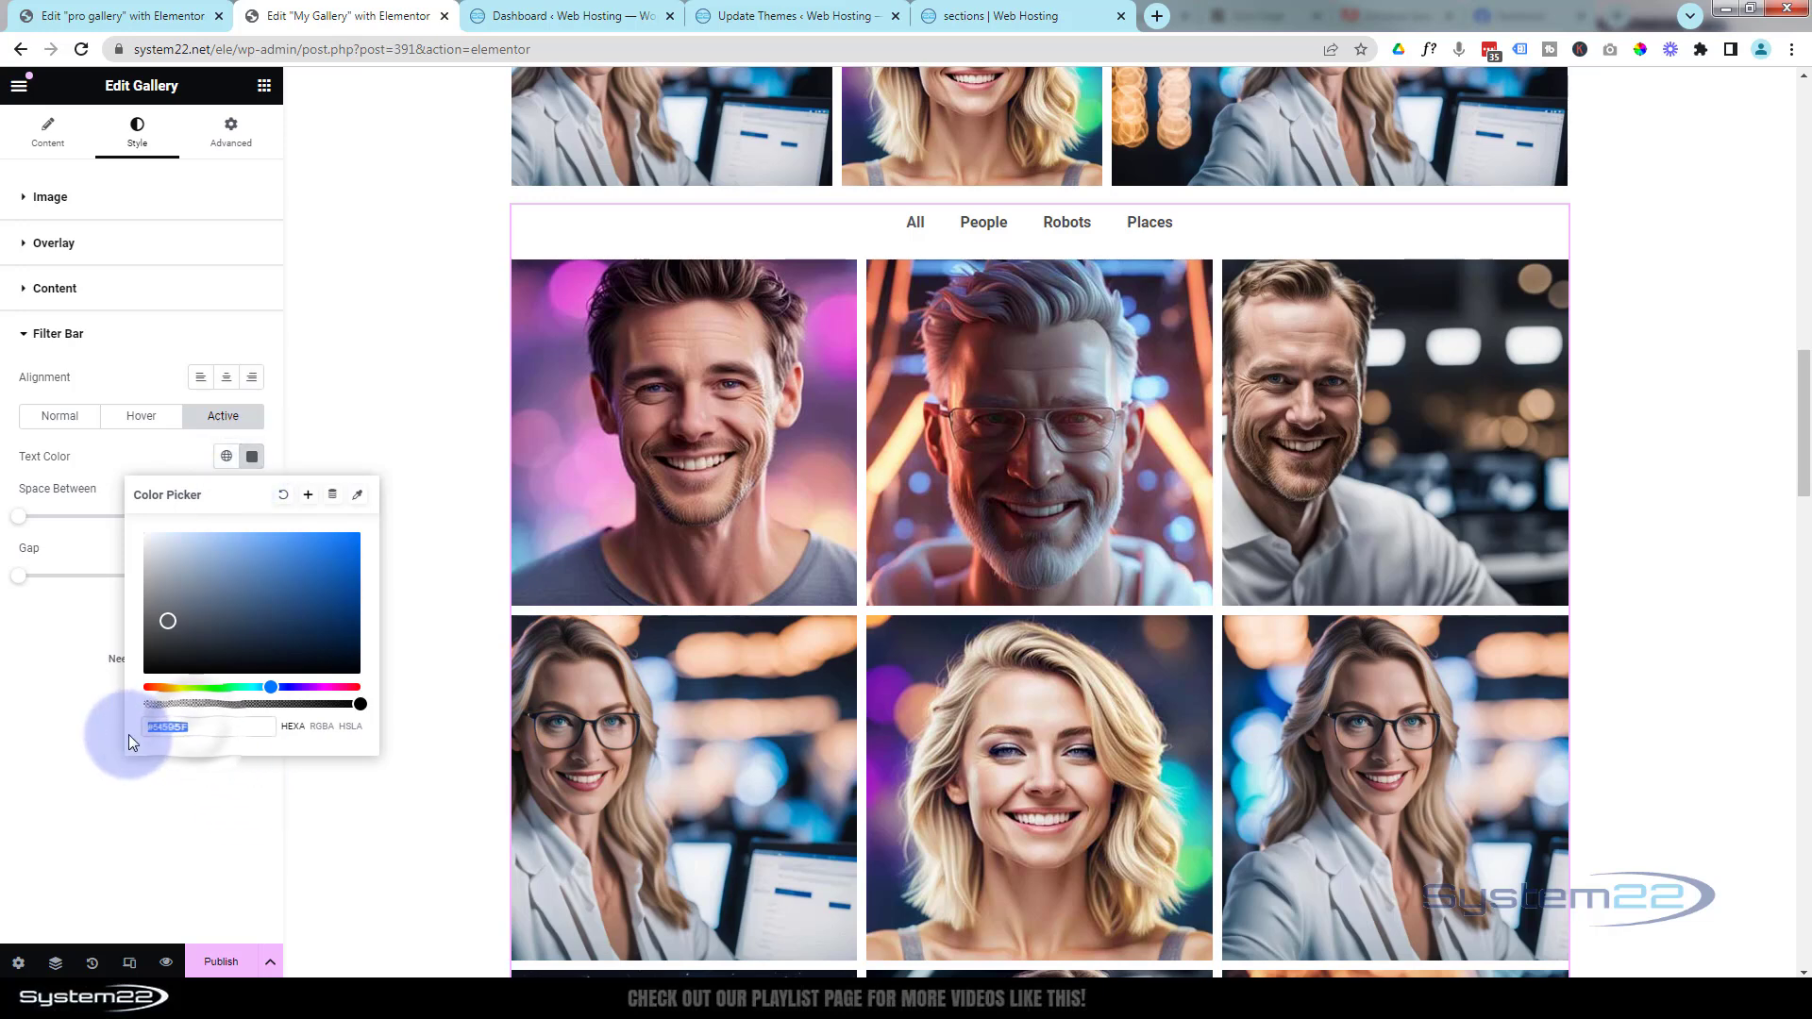
text(#71B1FF)
click(88, 672)
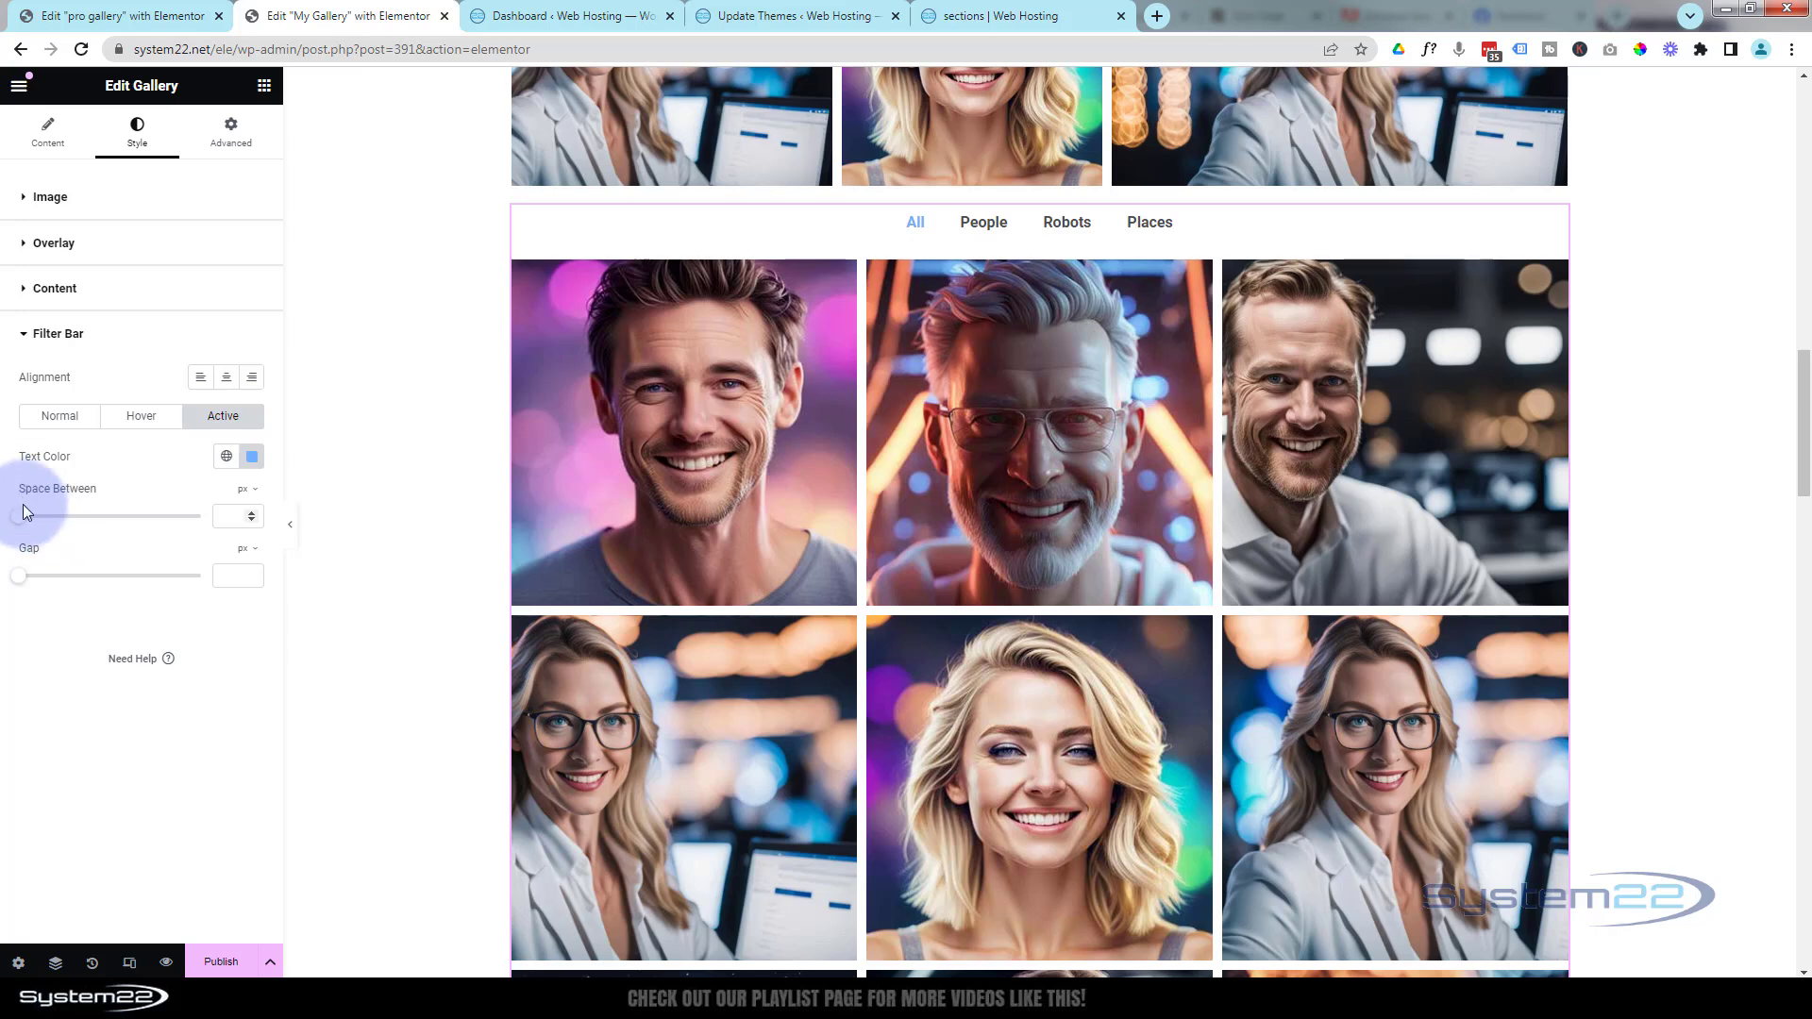
- Set the filter Space Between to 60 px and the Gap to 8 px, then save the draft
drag(25, 526, 131, 651)
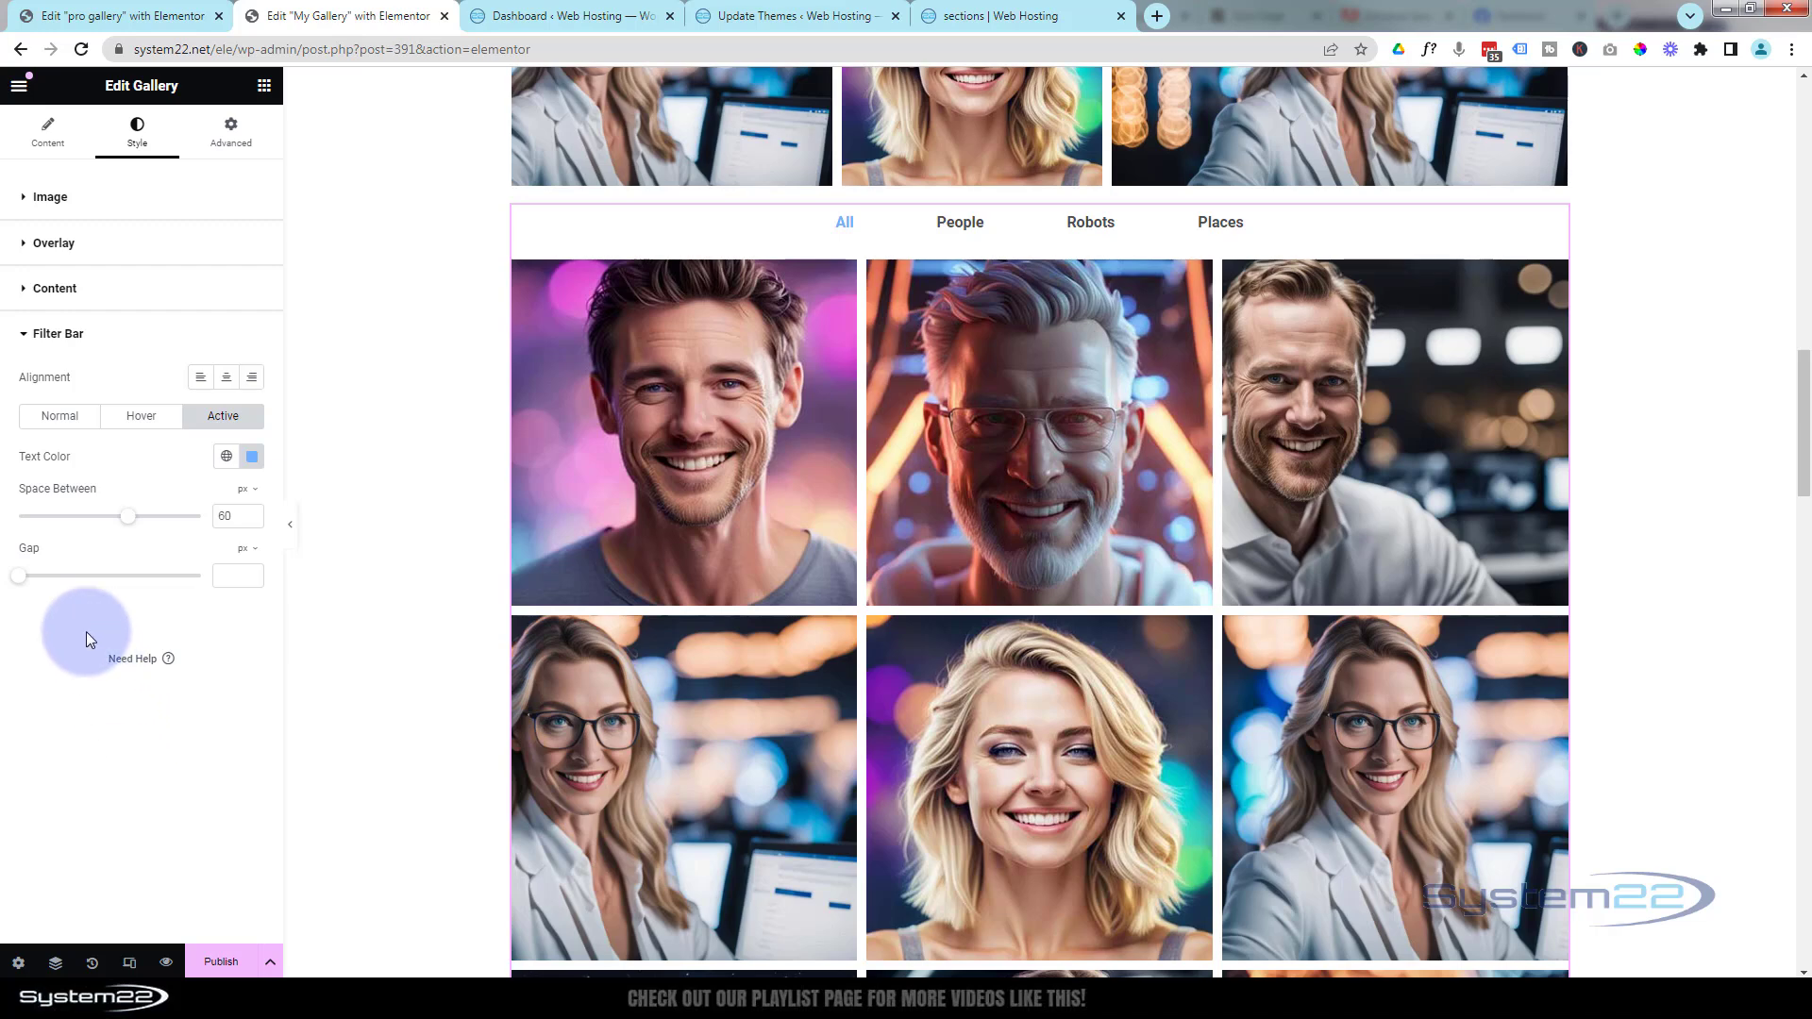
mouse_move(17, 584)
mouse_down()
mouse_move(80, 584)
mouse_move(32, 588)
mouse_up()
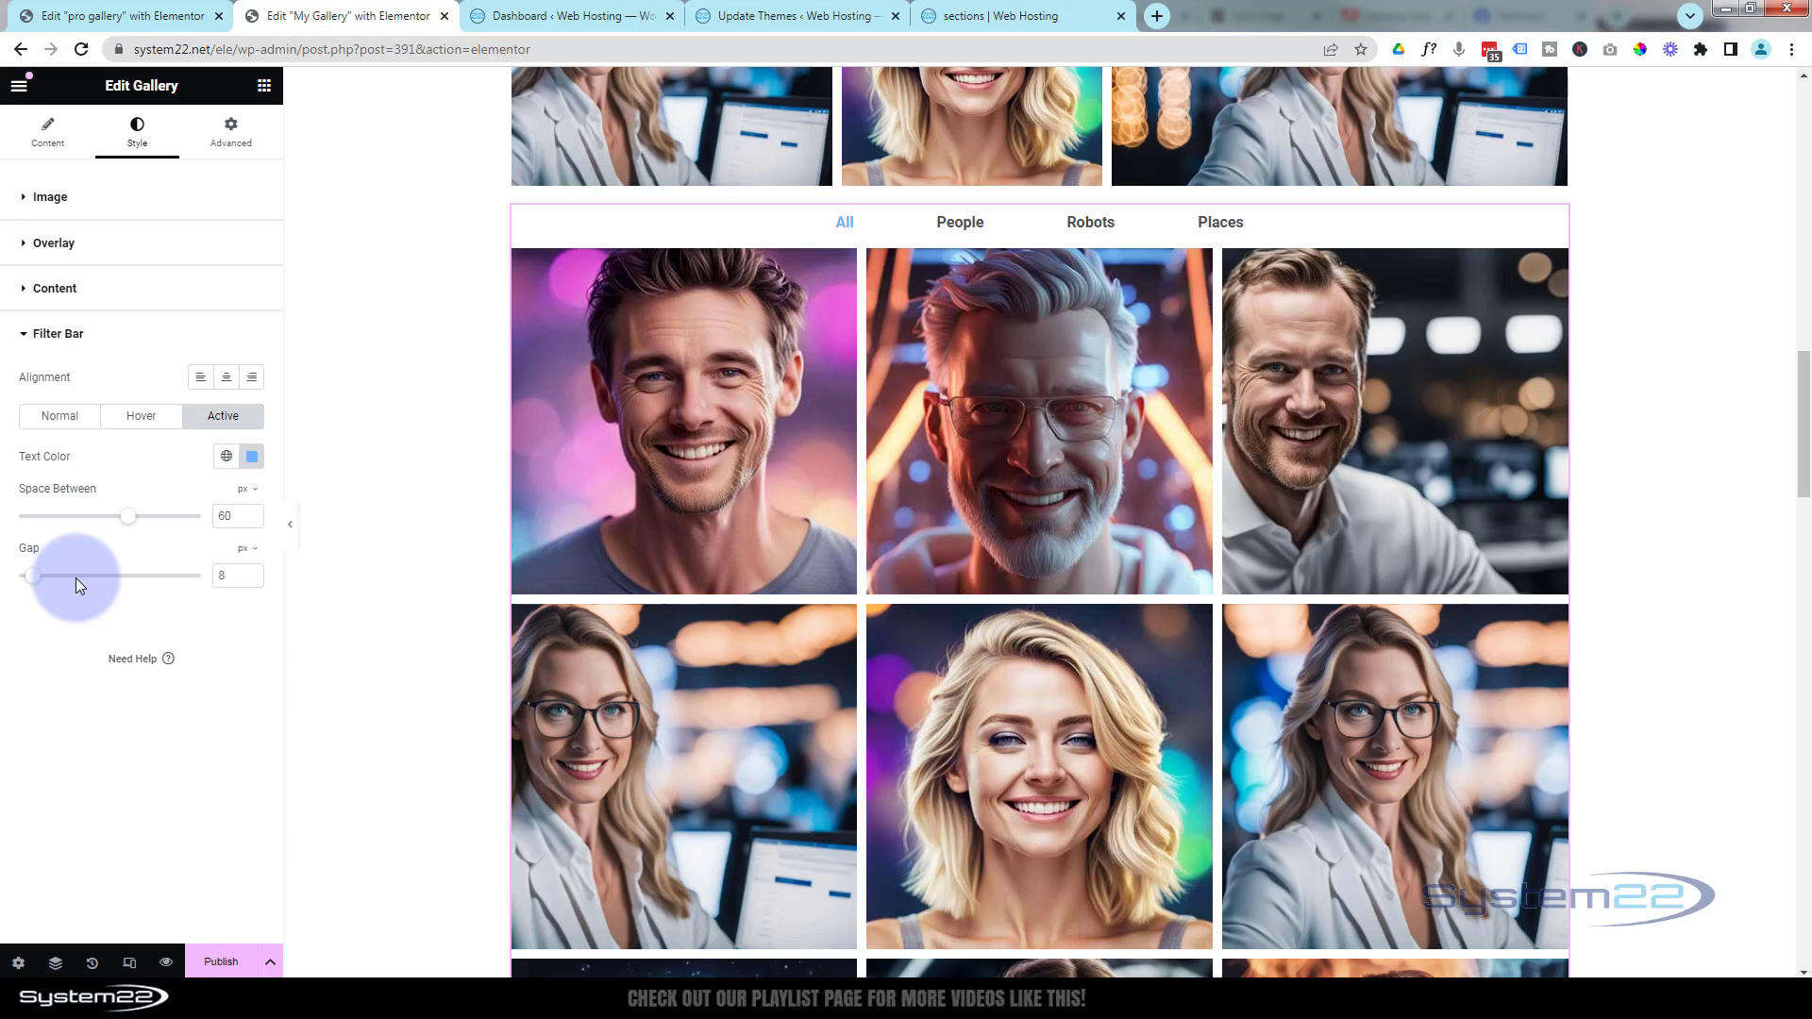
click(271, 965)
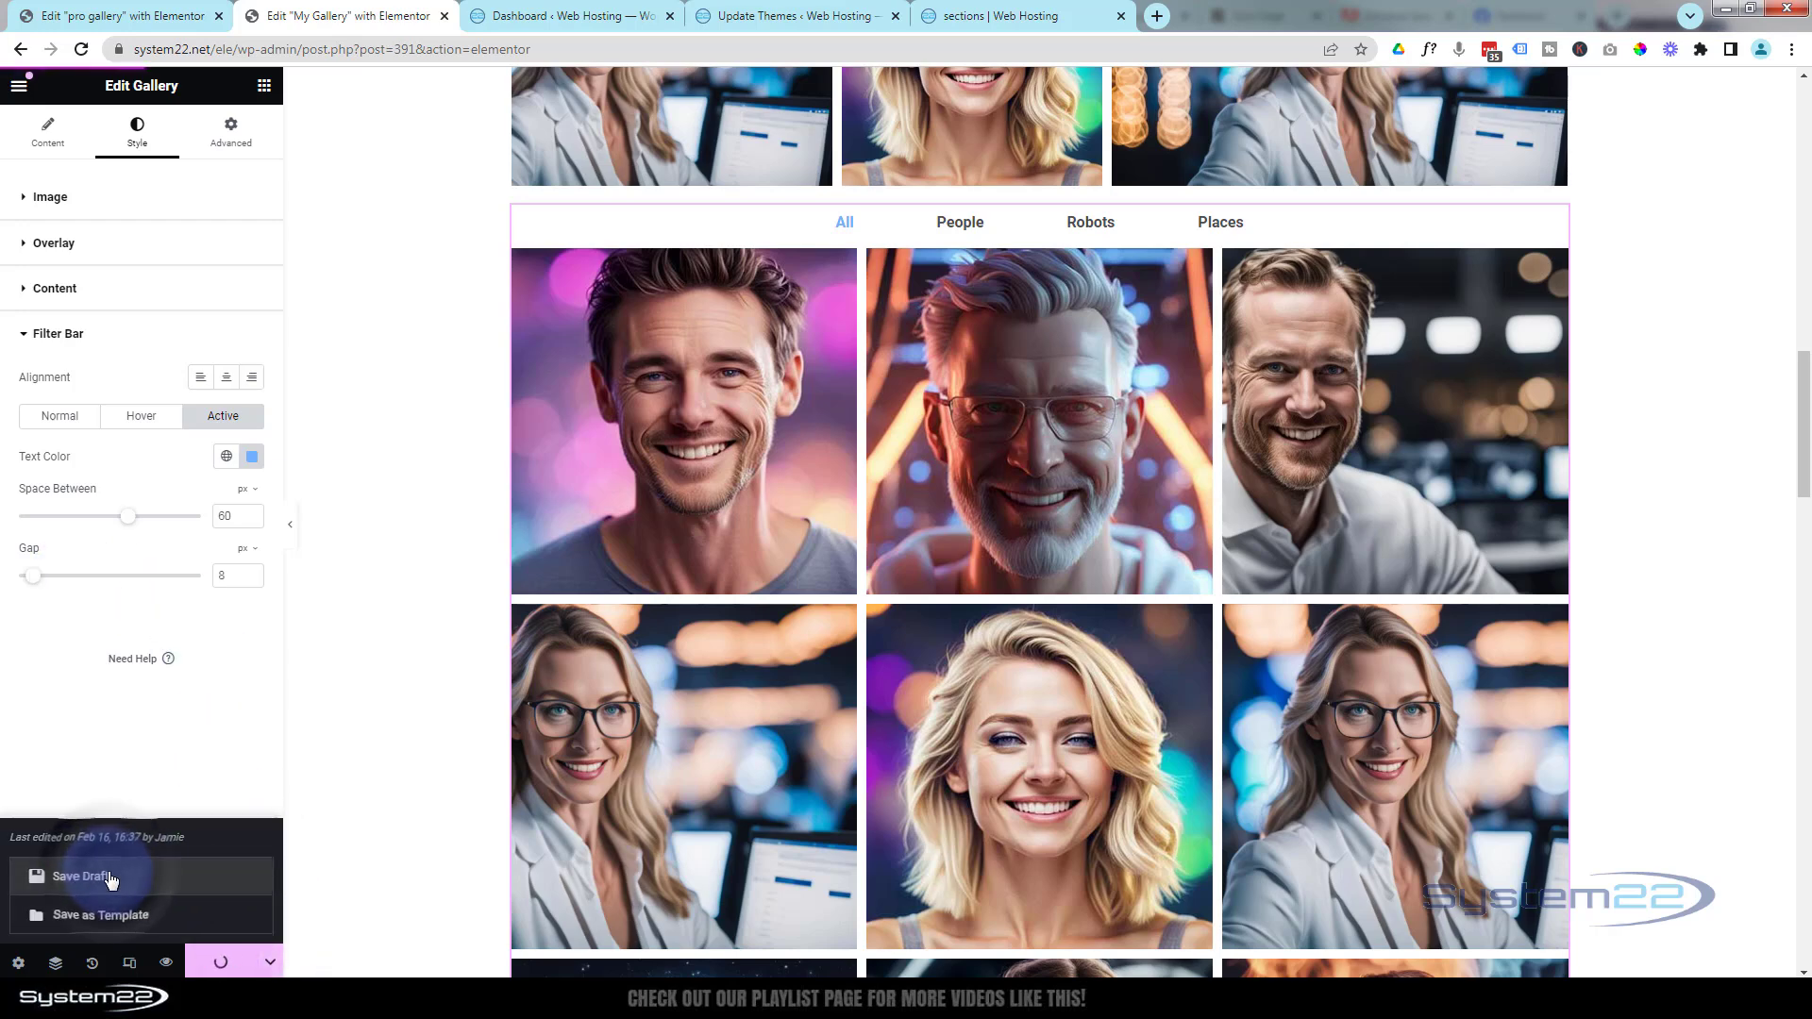
click(167, 965)
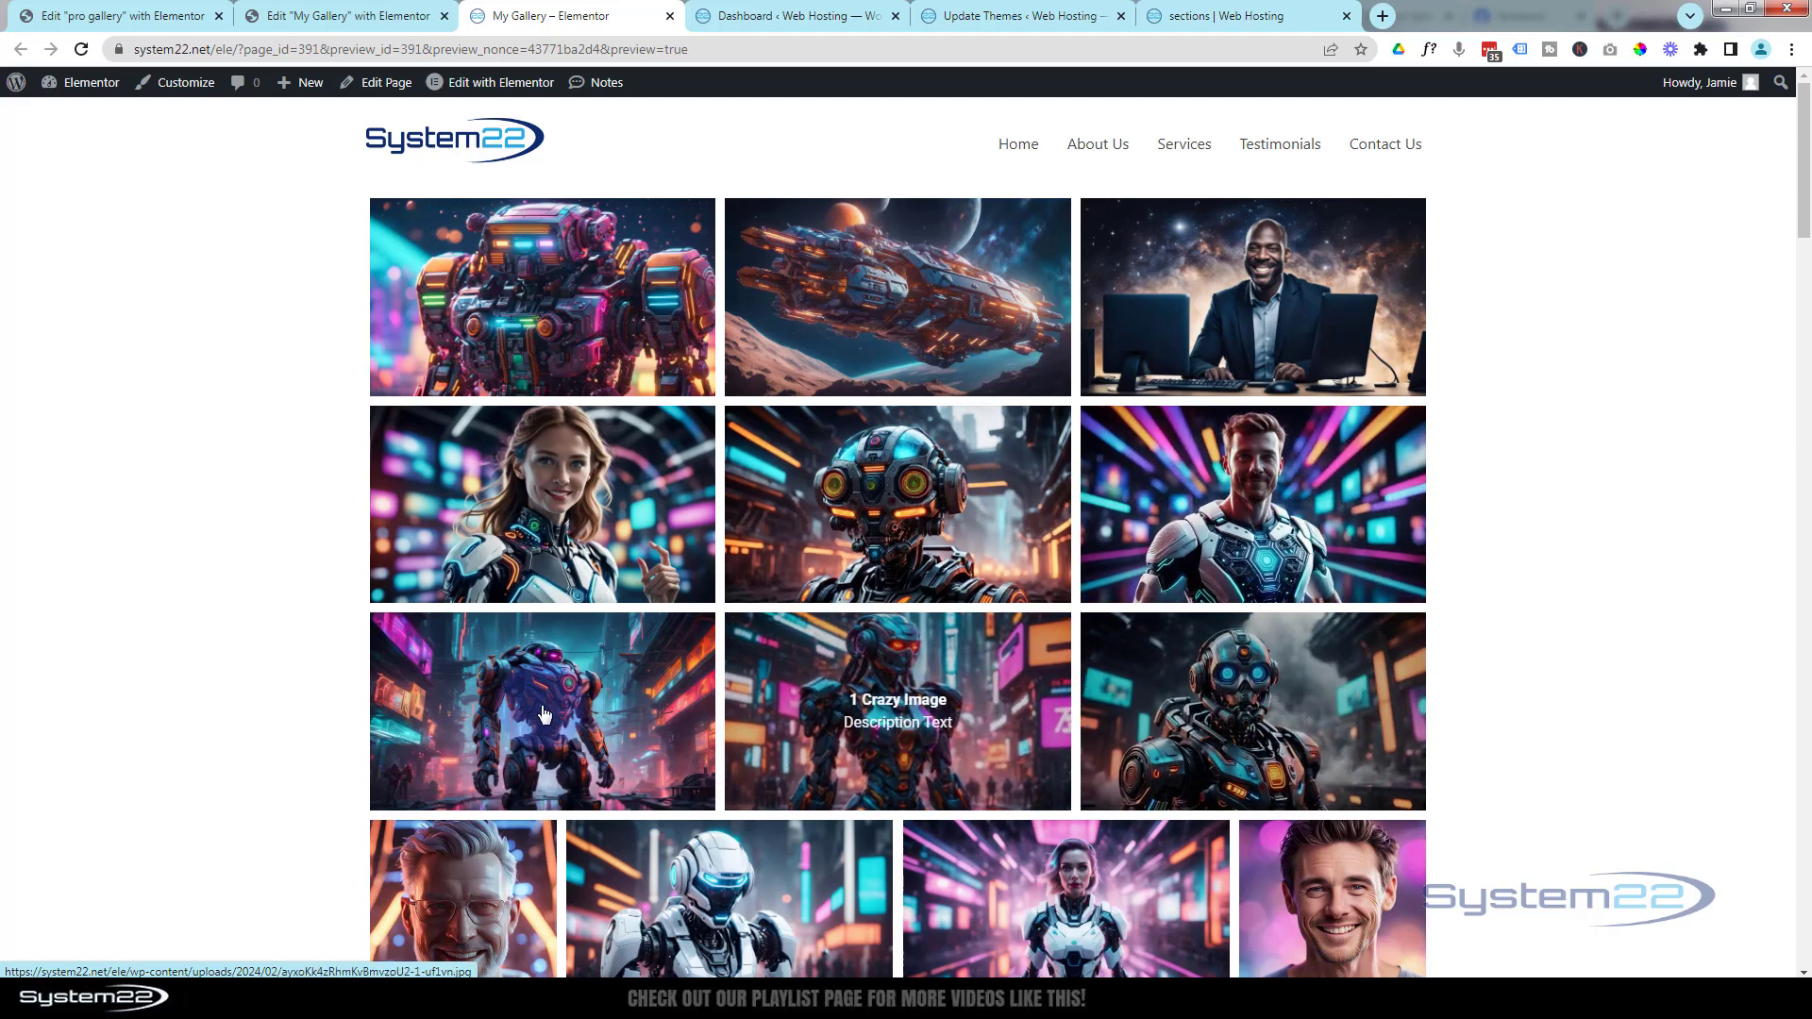
scroll(174, 549, down, 4)
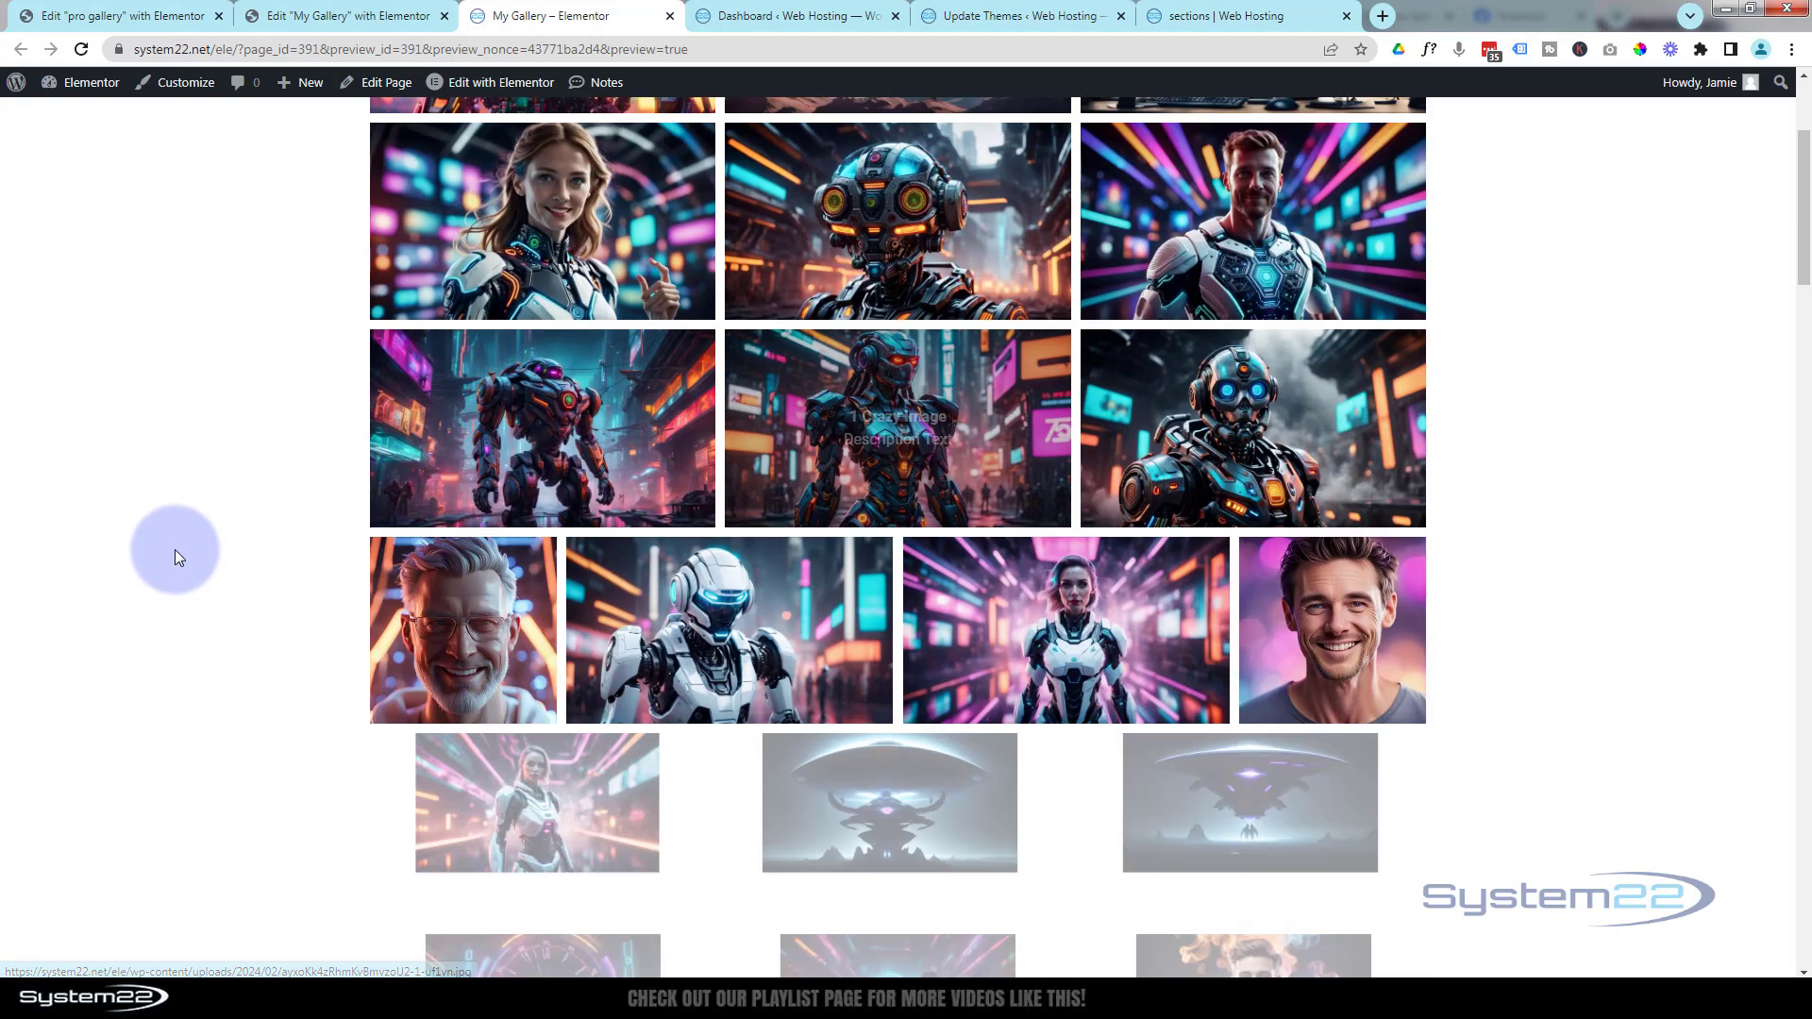
scroll(174, 549, down, 8)
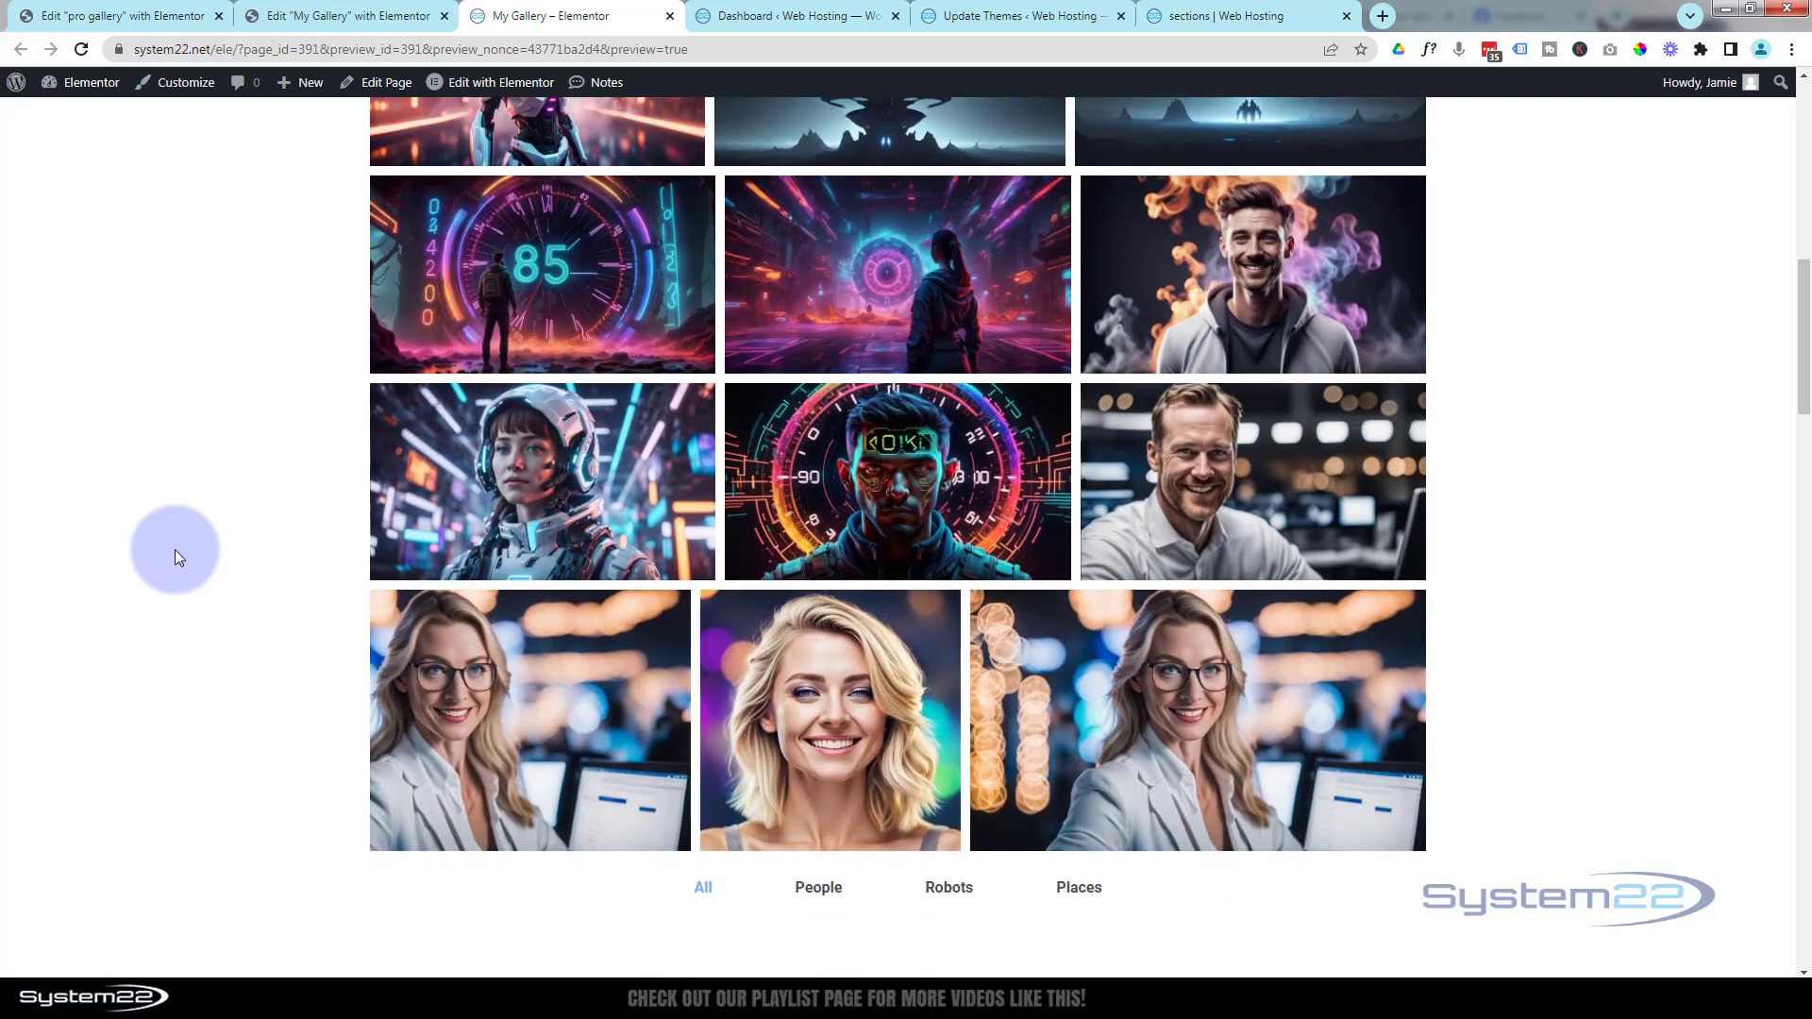
scroll(174, 550, down, 5)
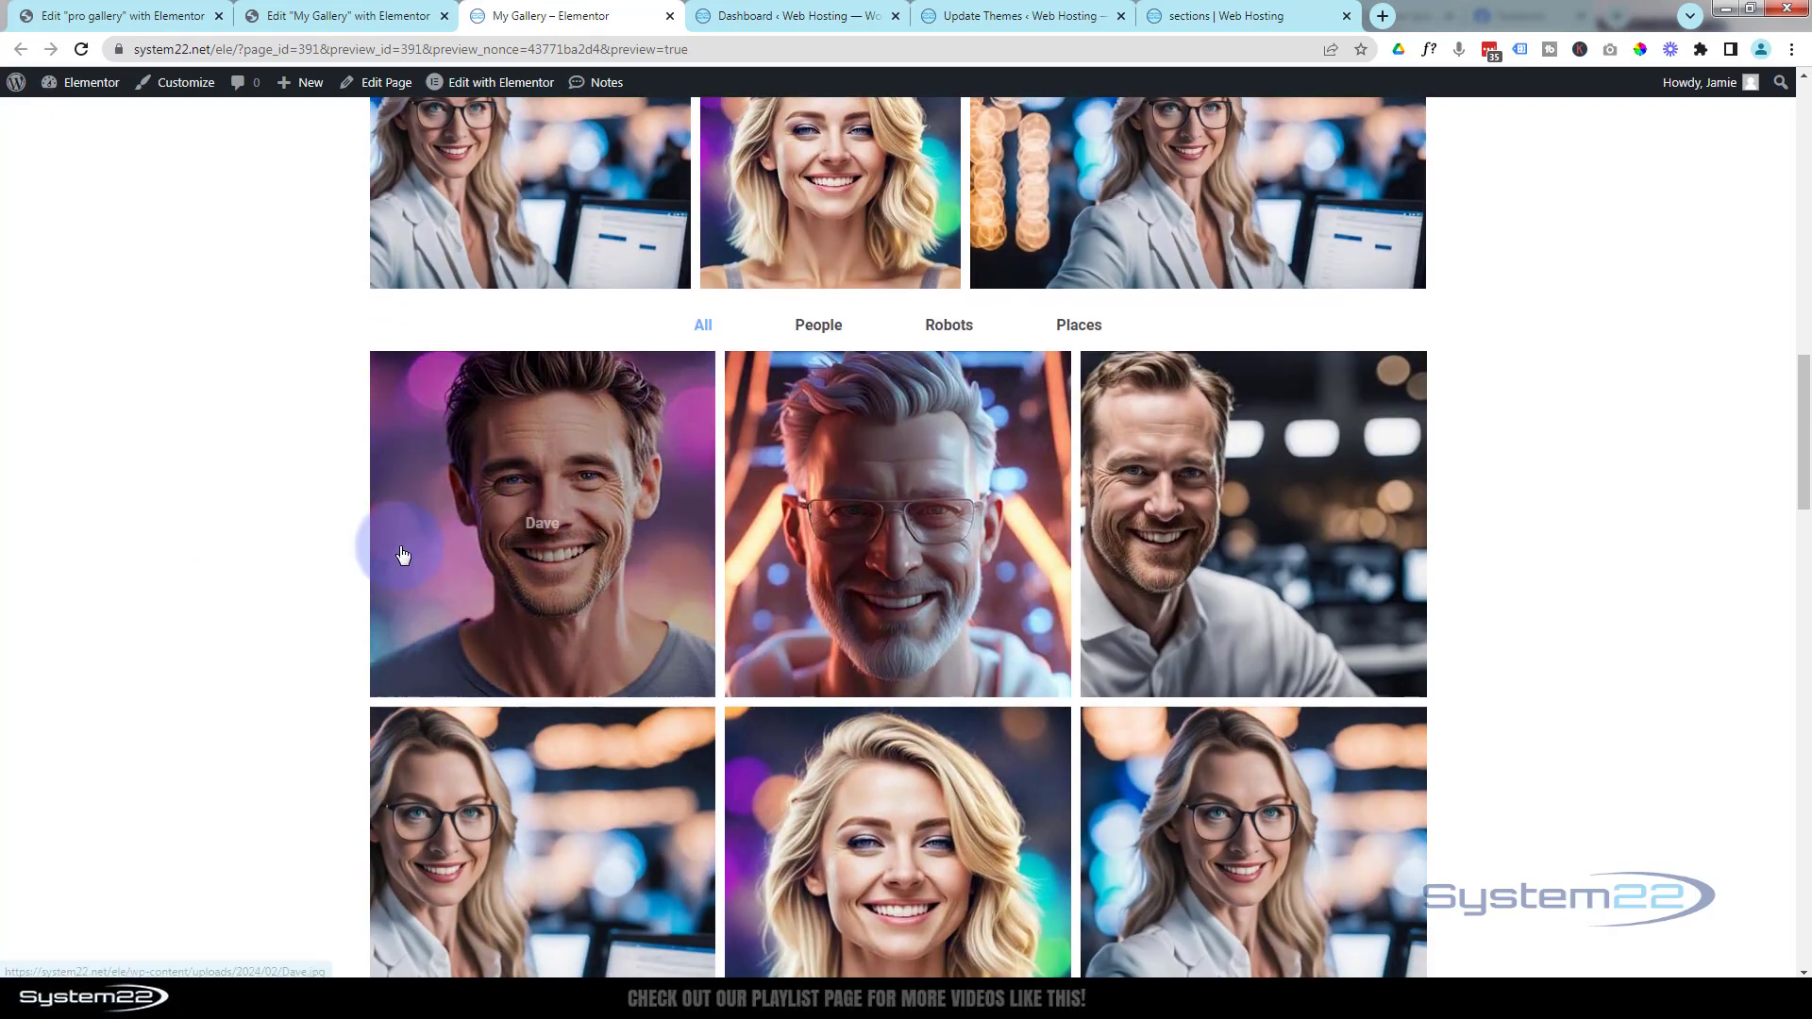
scroll(223, 575, down, 10)
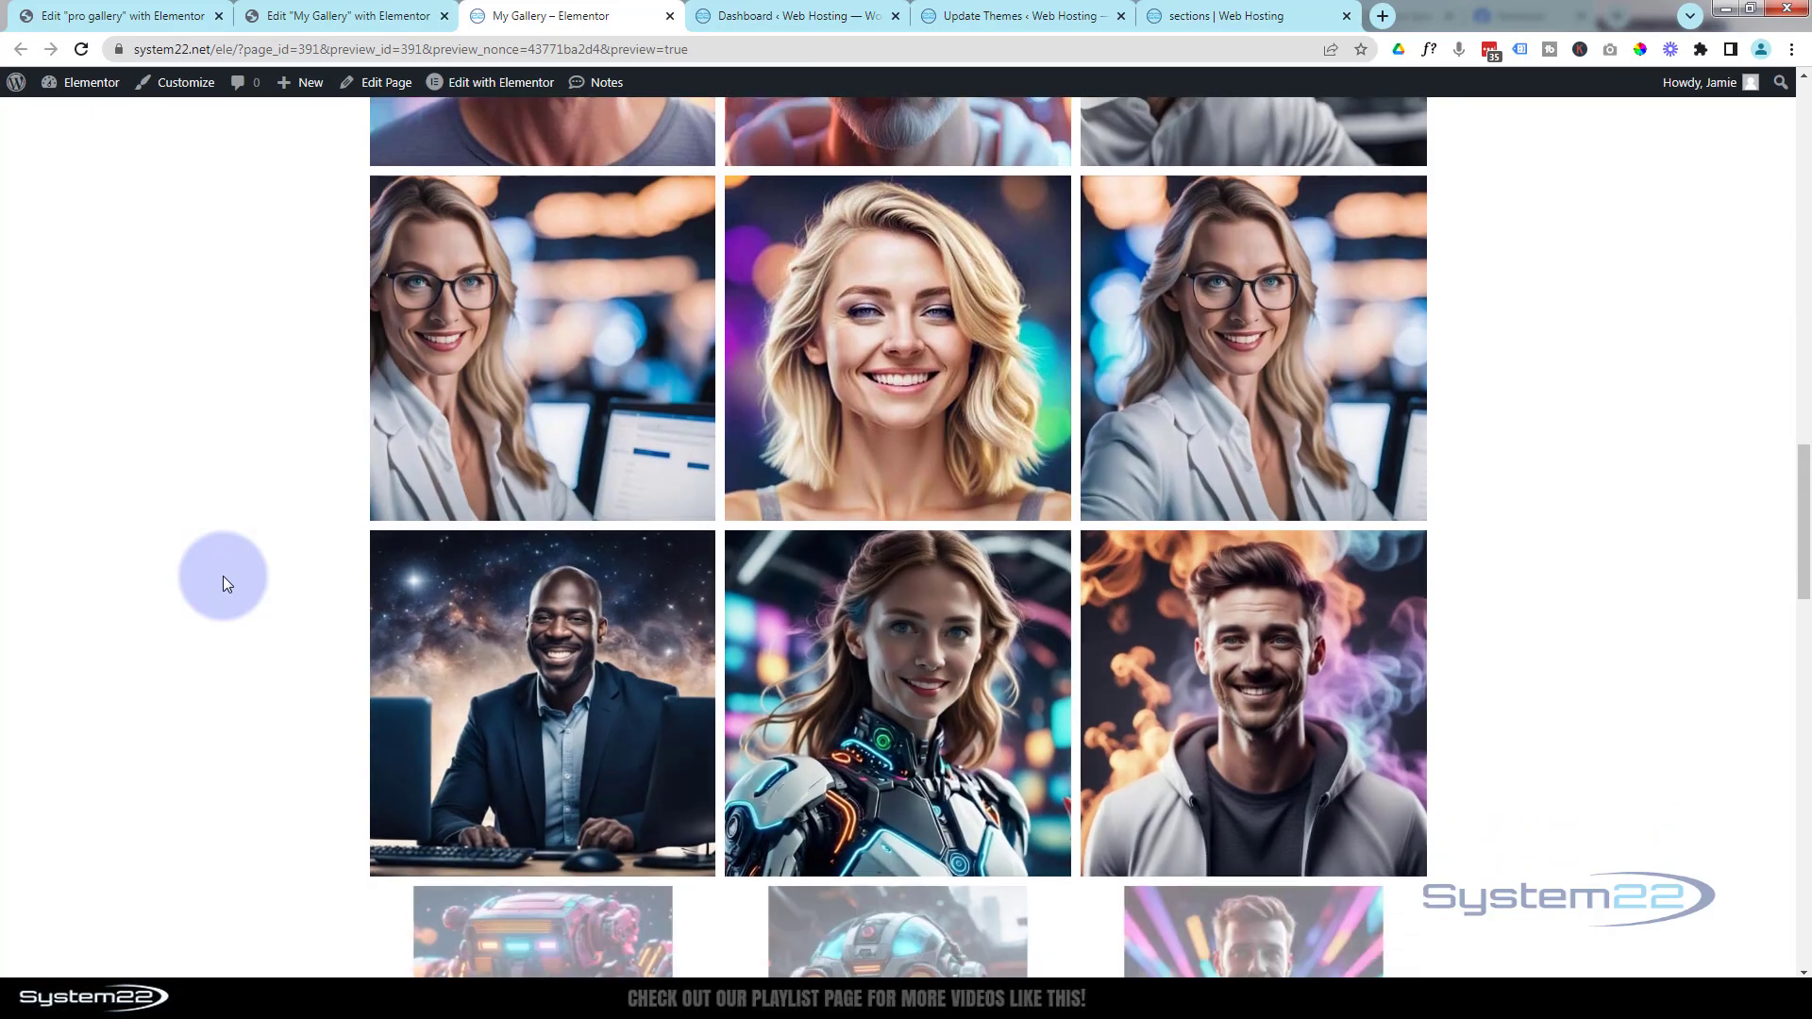
scroll(223, 576, up, 8)
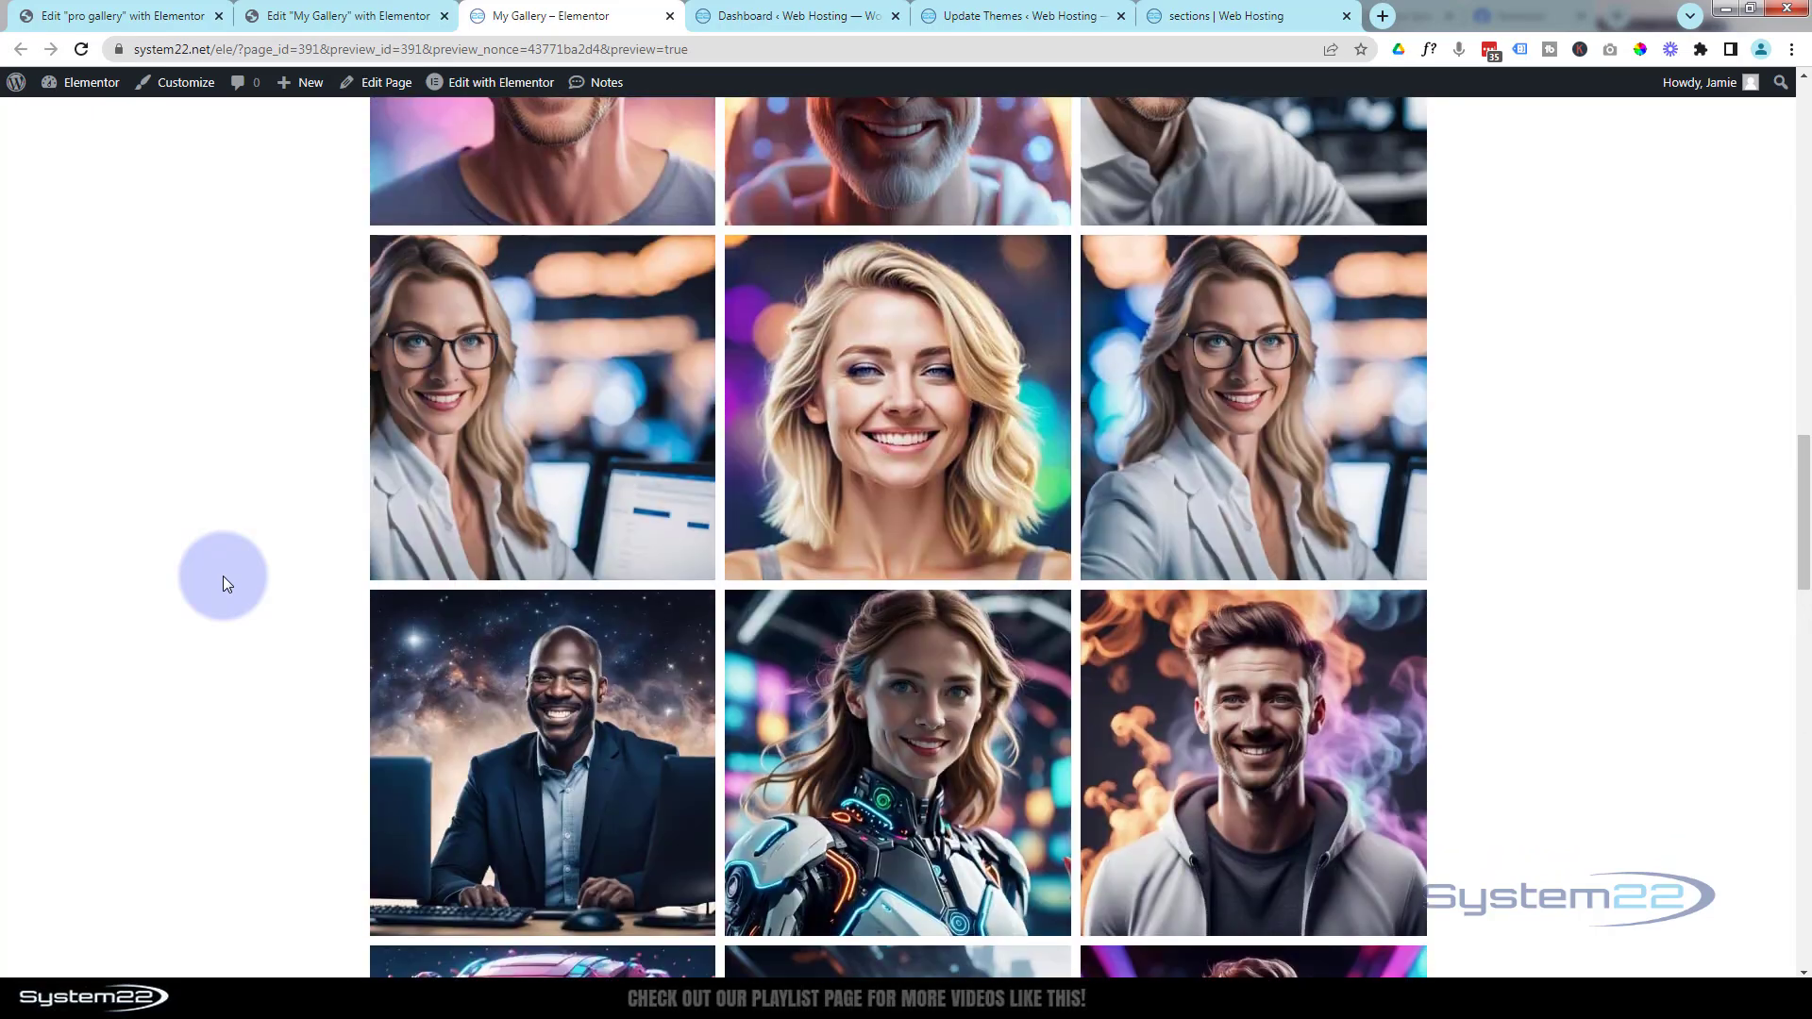
scroll(223, 576, up, 2)
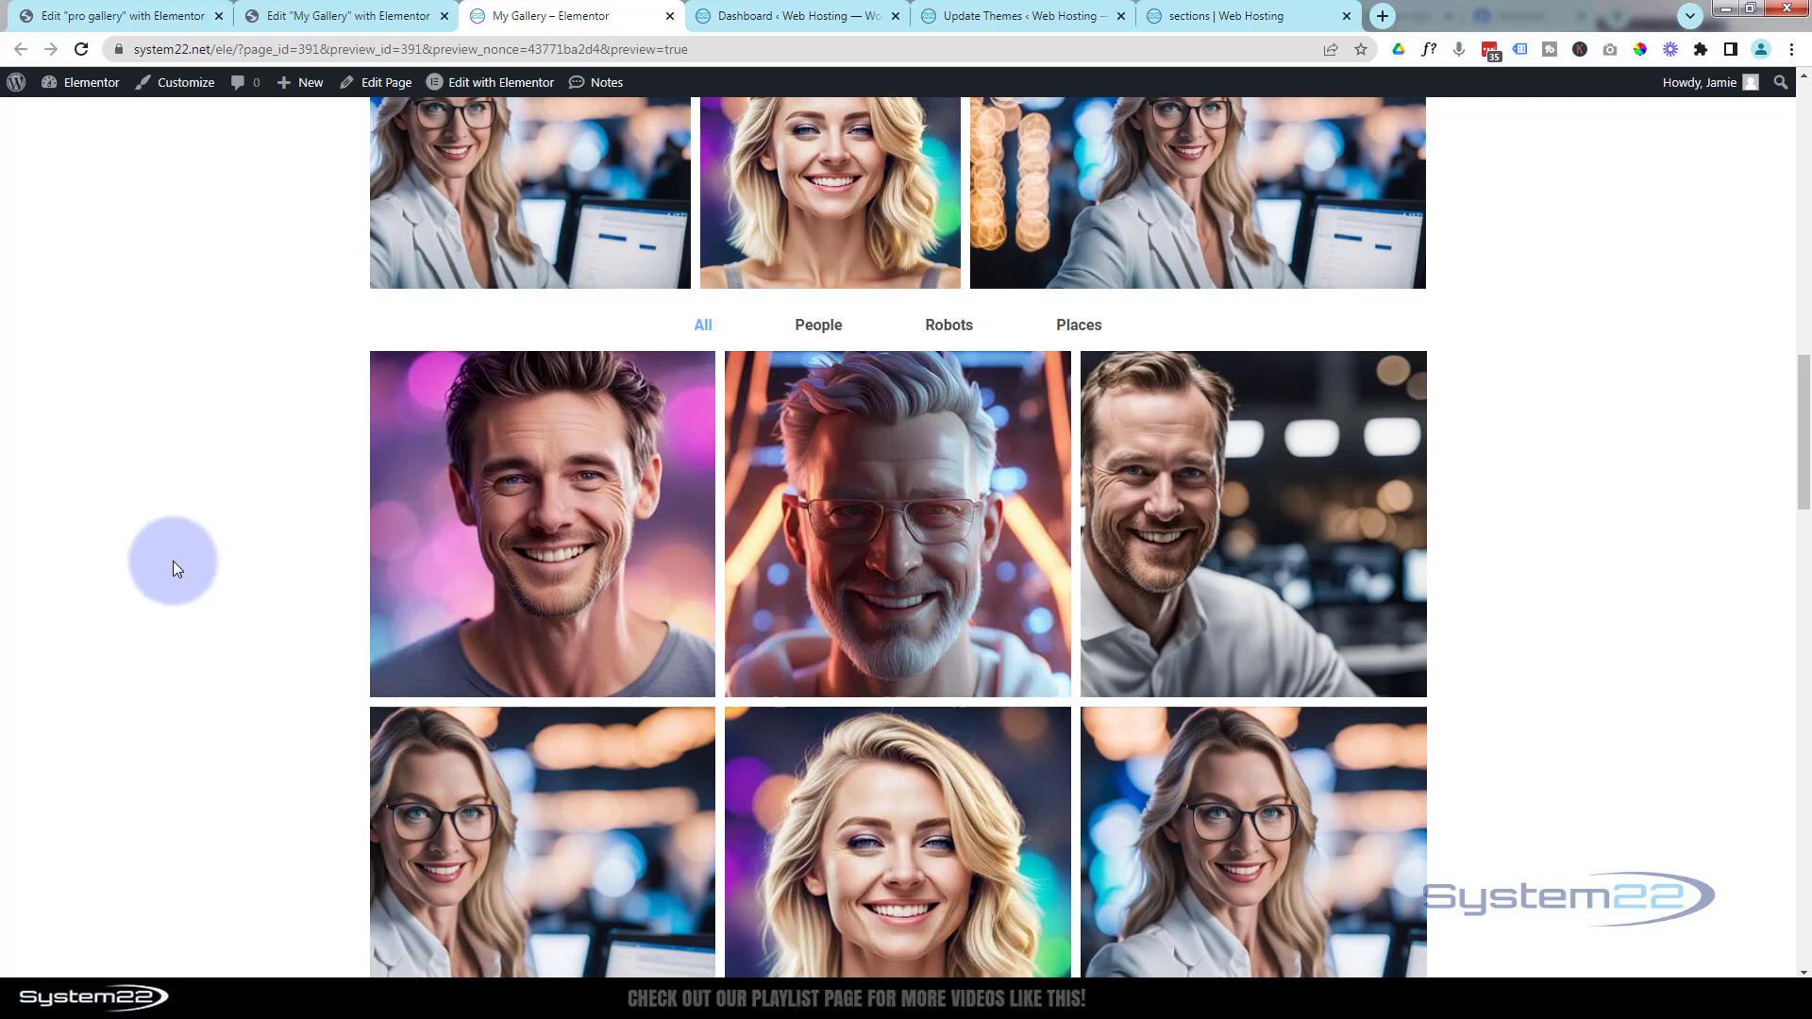
scroll(183, 538, down, 1)
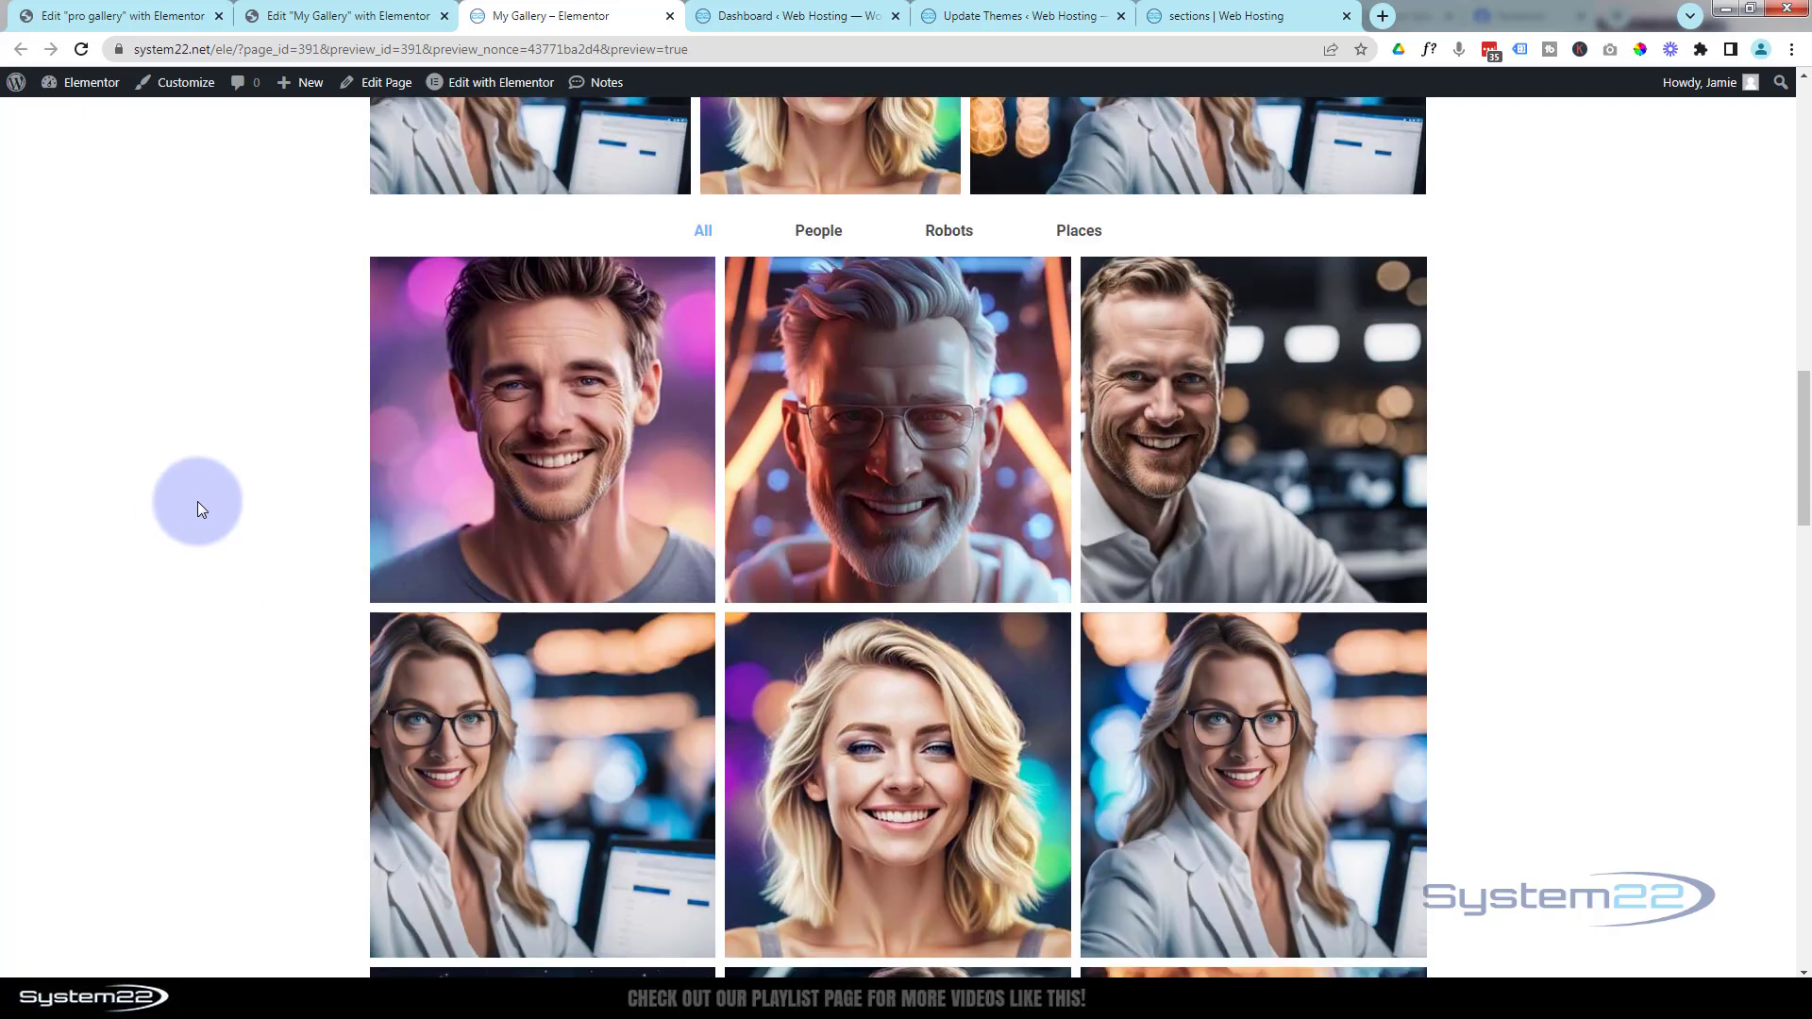
scroll(229, 488, down, 1)
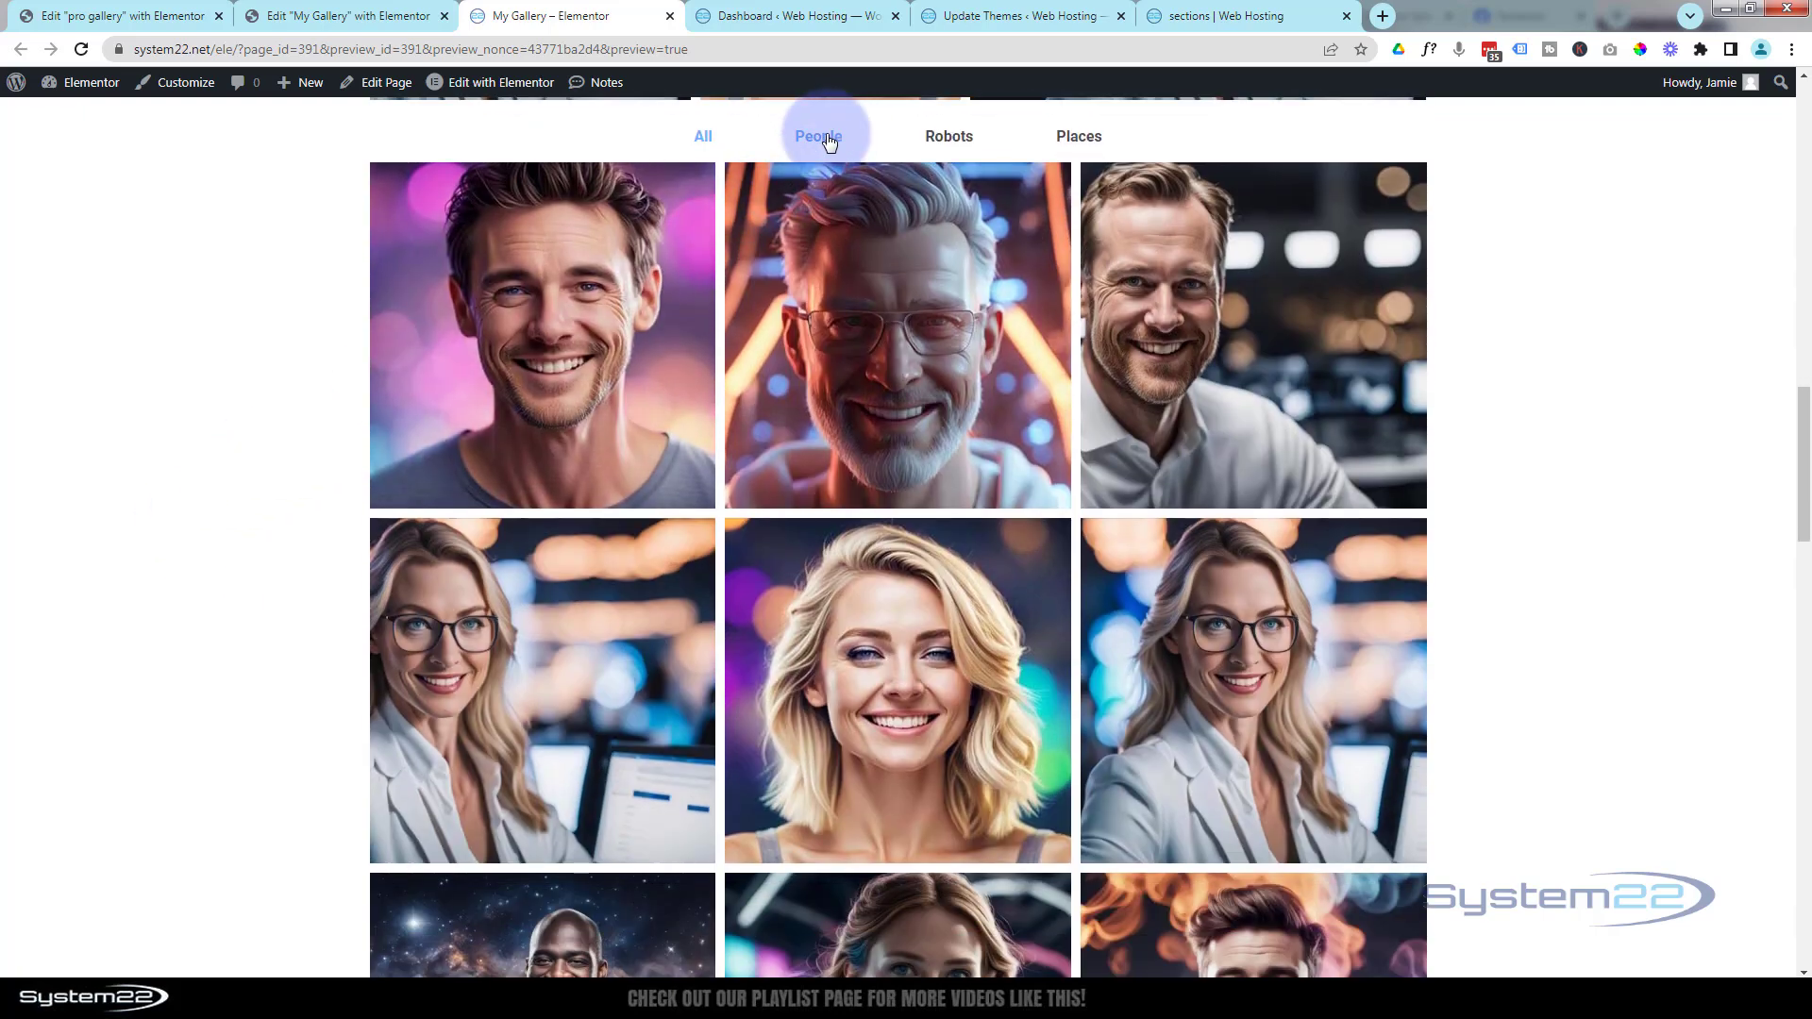
- Cycle the preview filters People, Robots, Places, People and All, ending on Robots, then return to the top
click(827, 138)
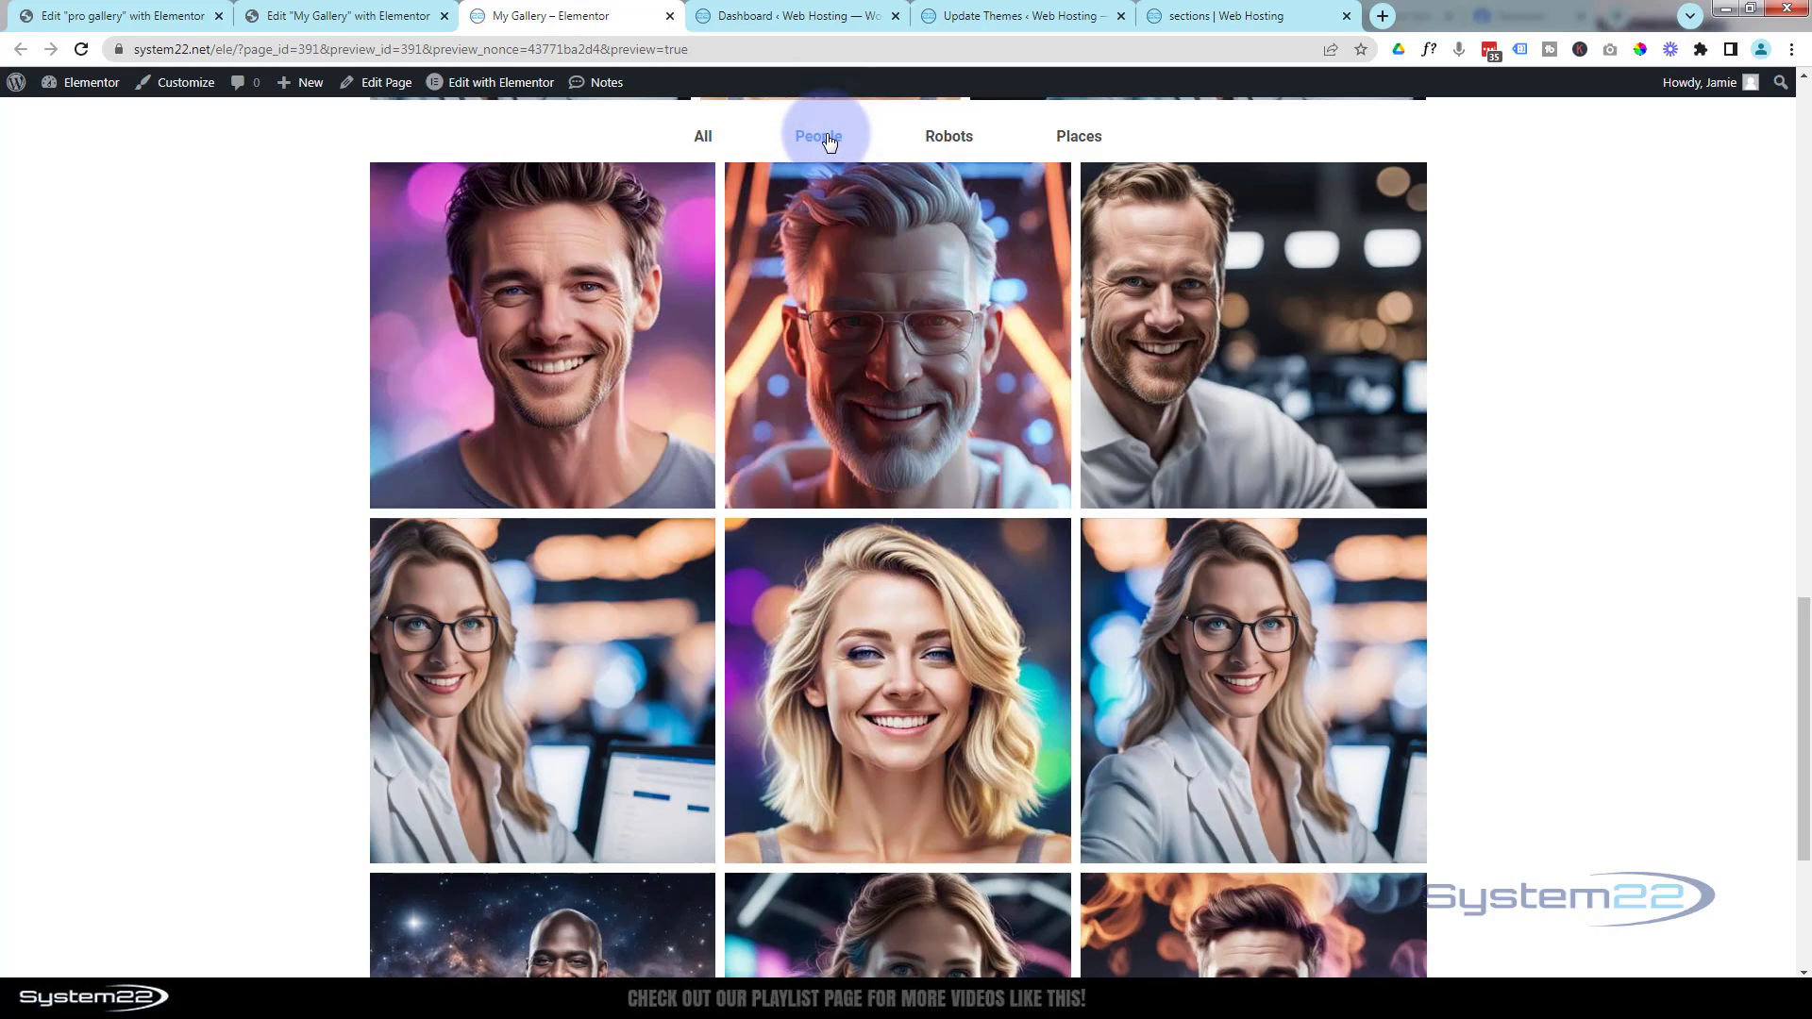
click(949, 140)
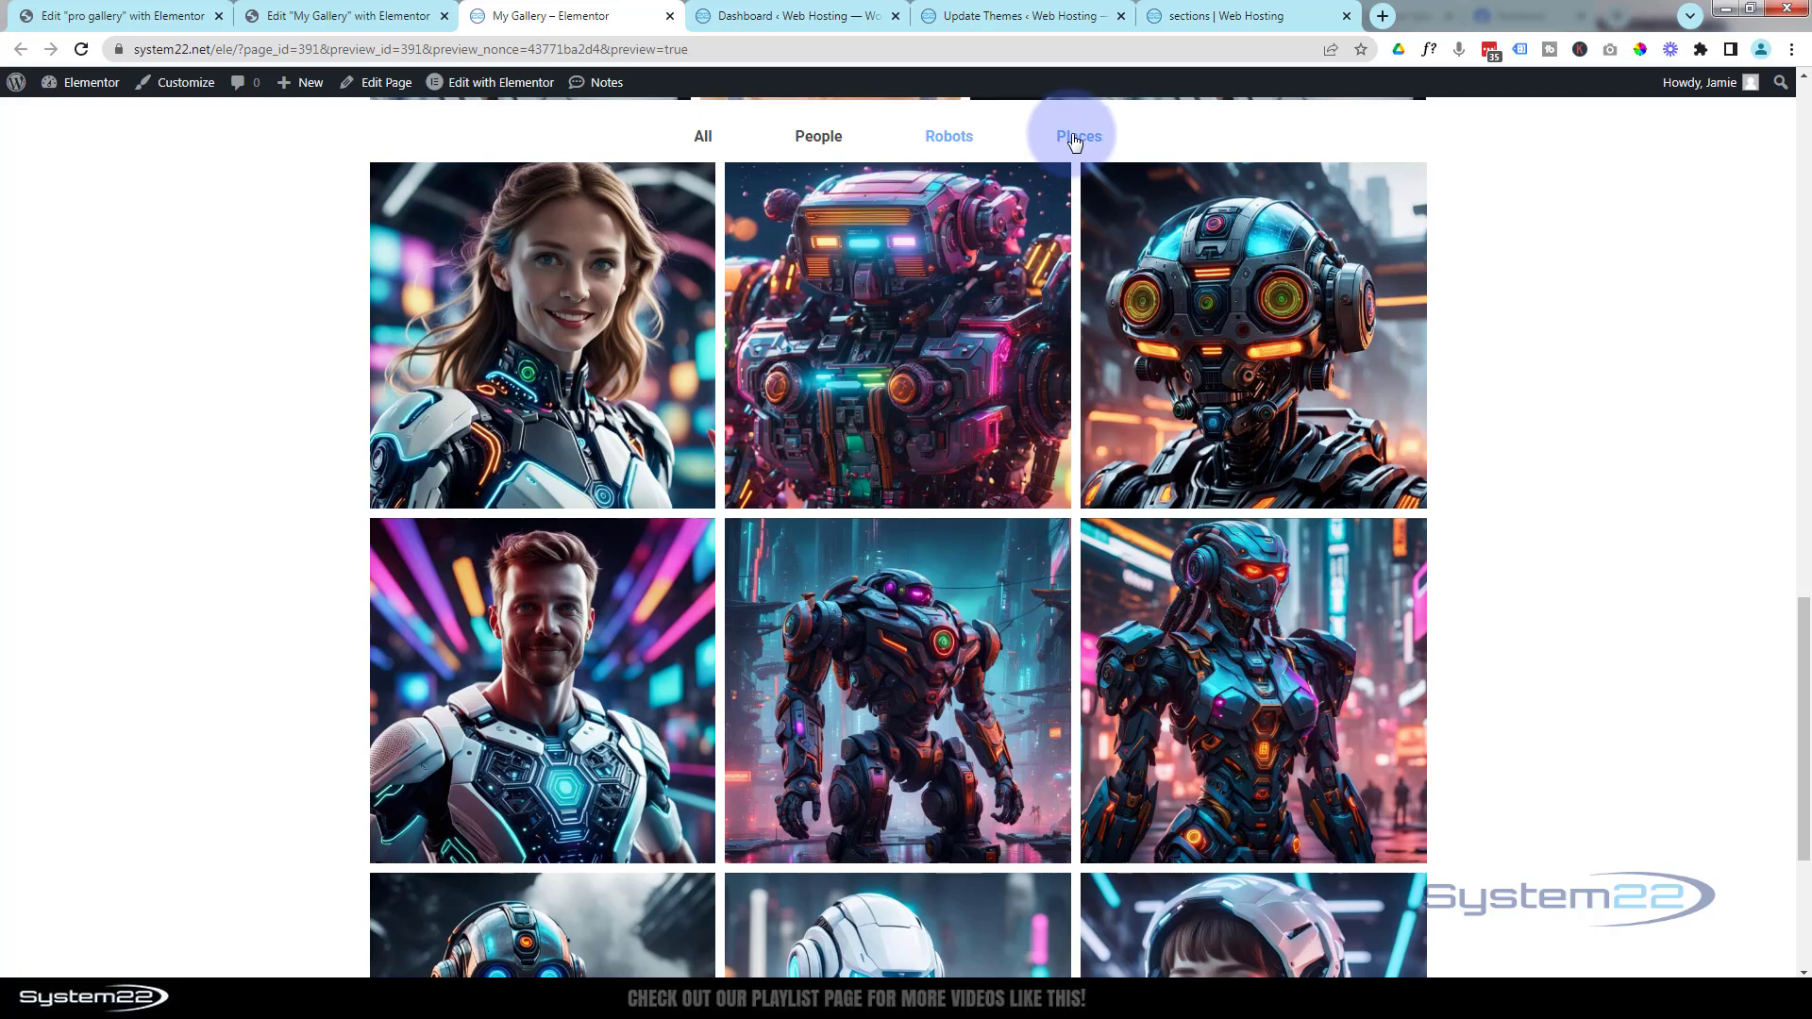
click(1074, 140)
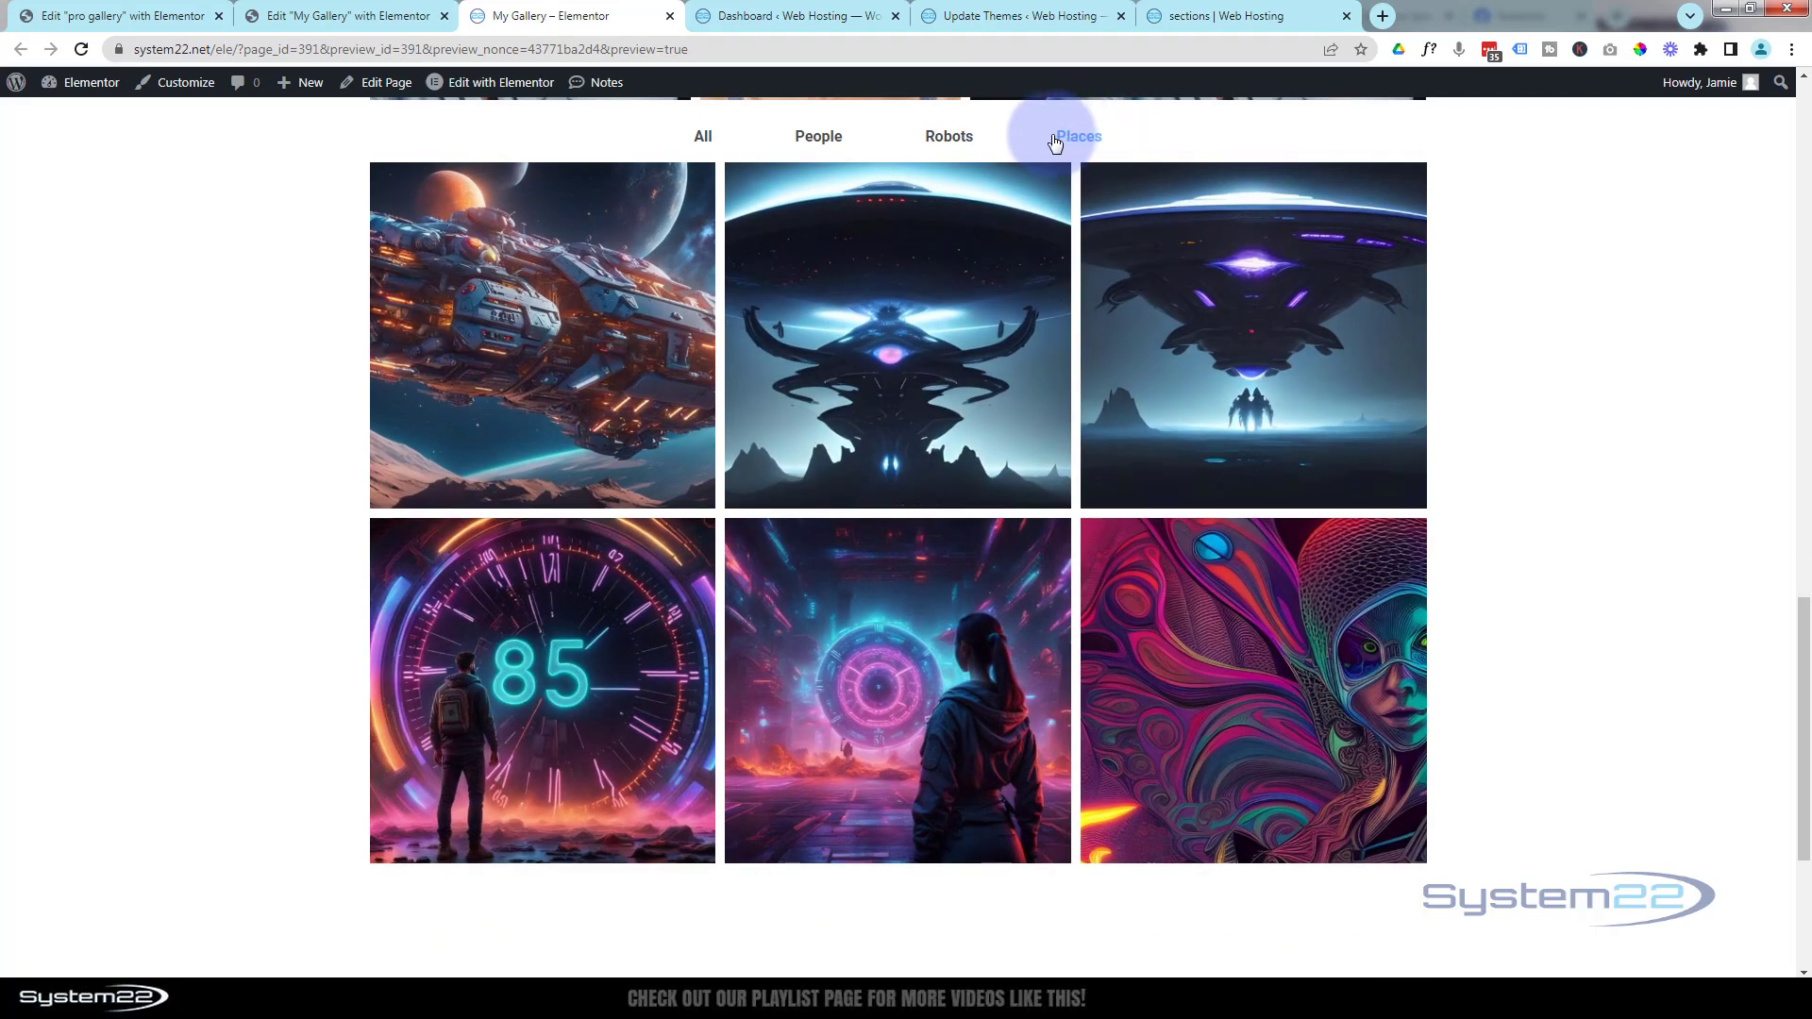
click(963, 144)
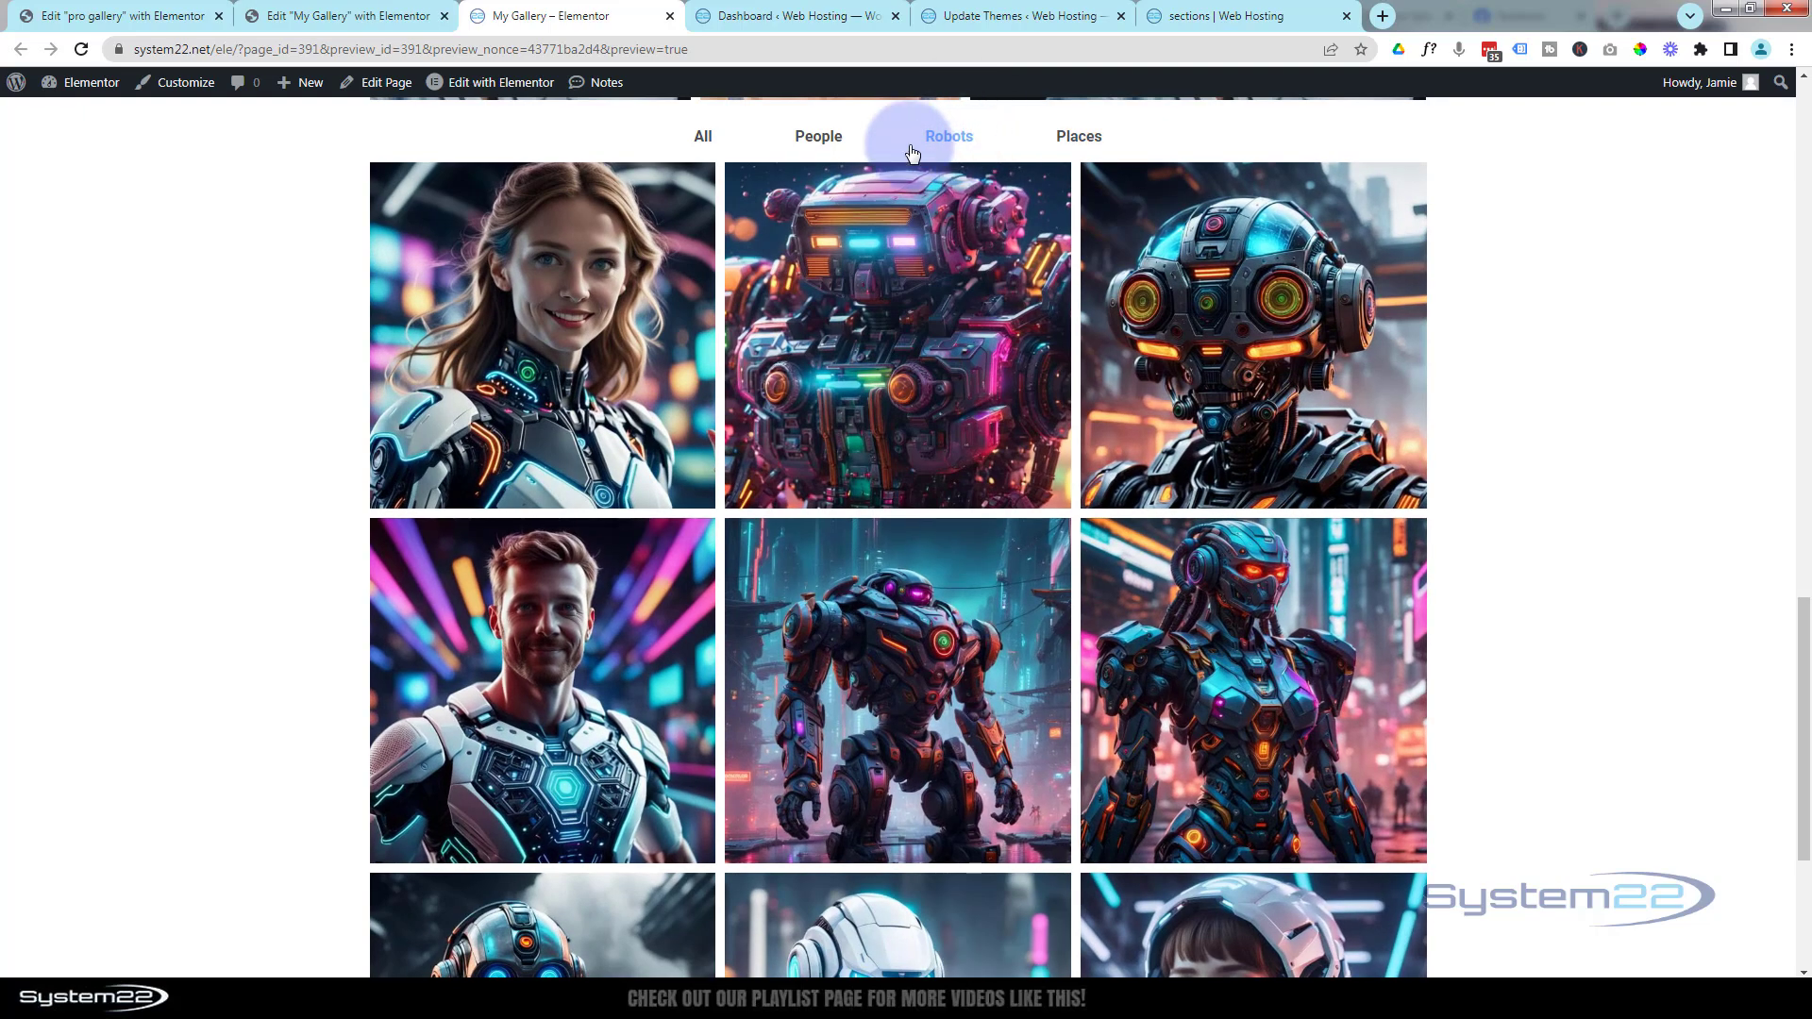
click(817, 147)
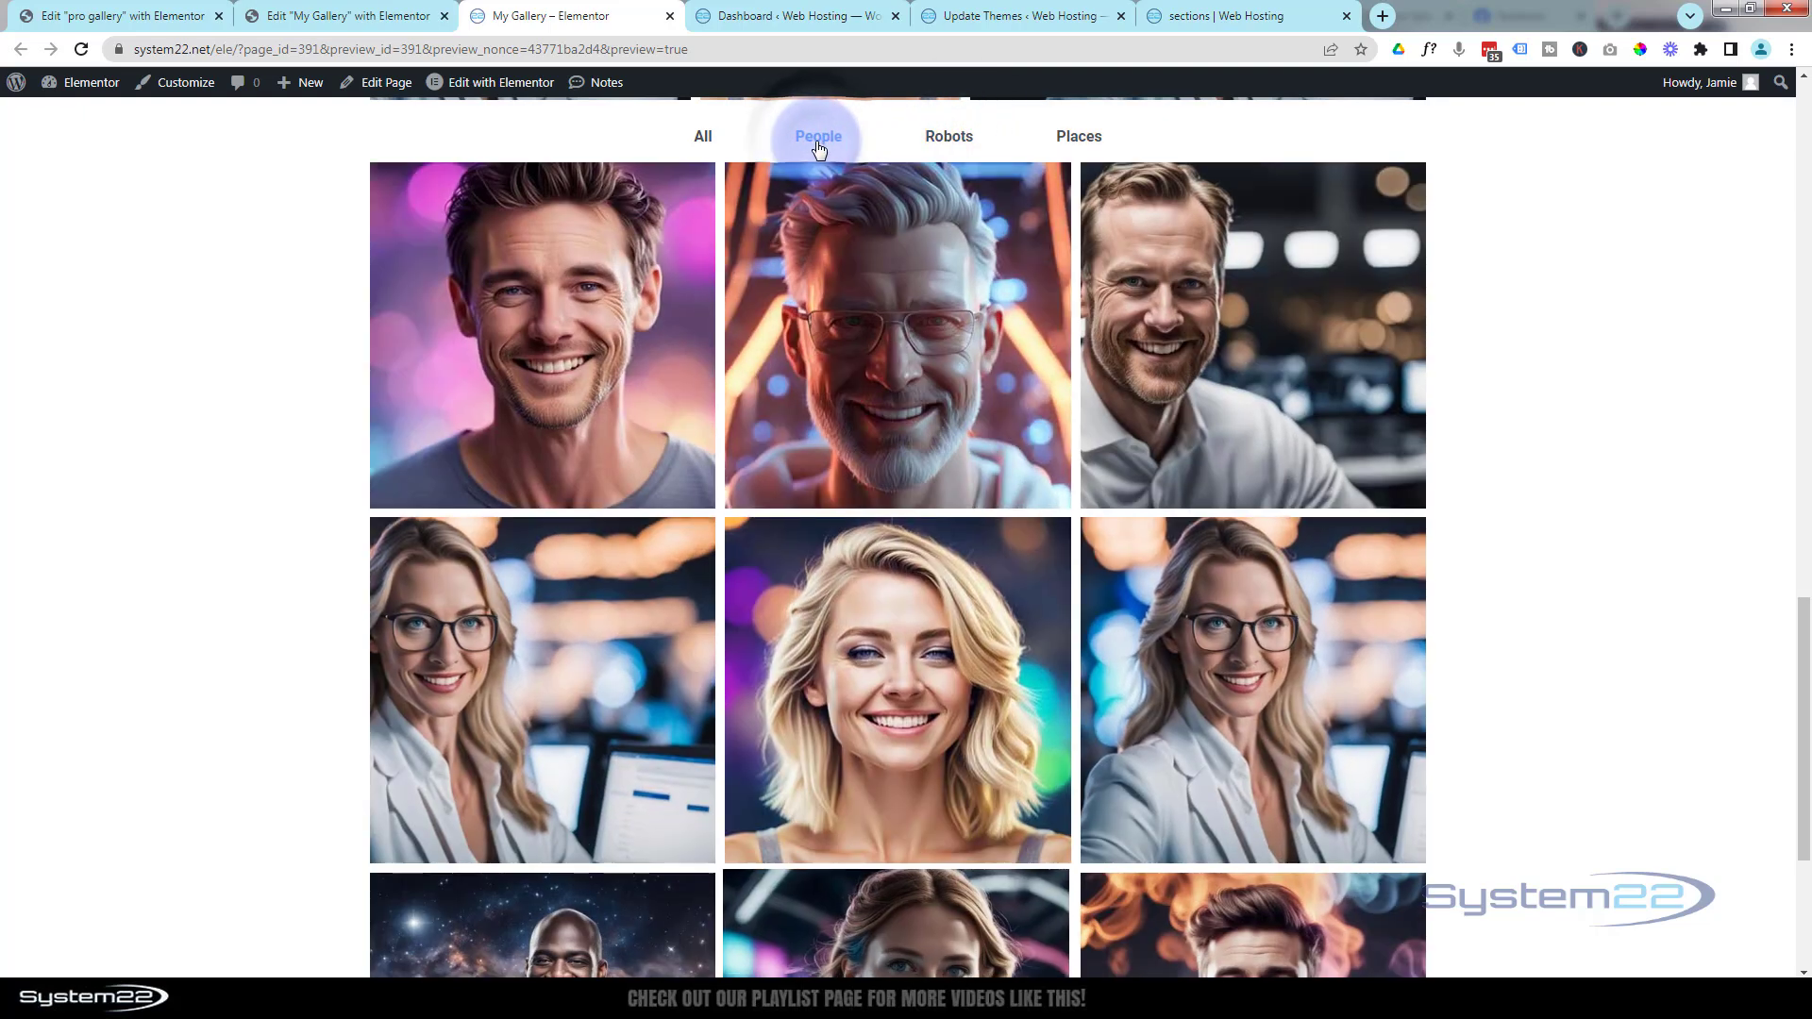
click(705, 158)
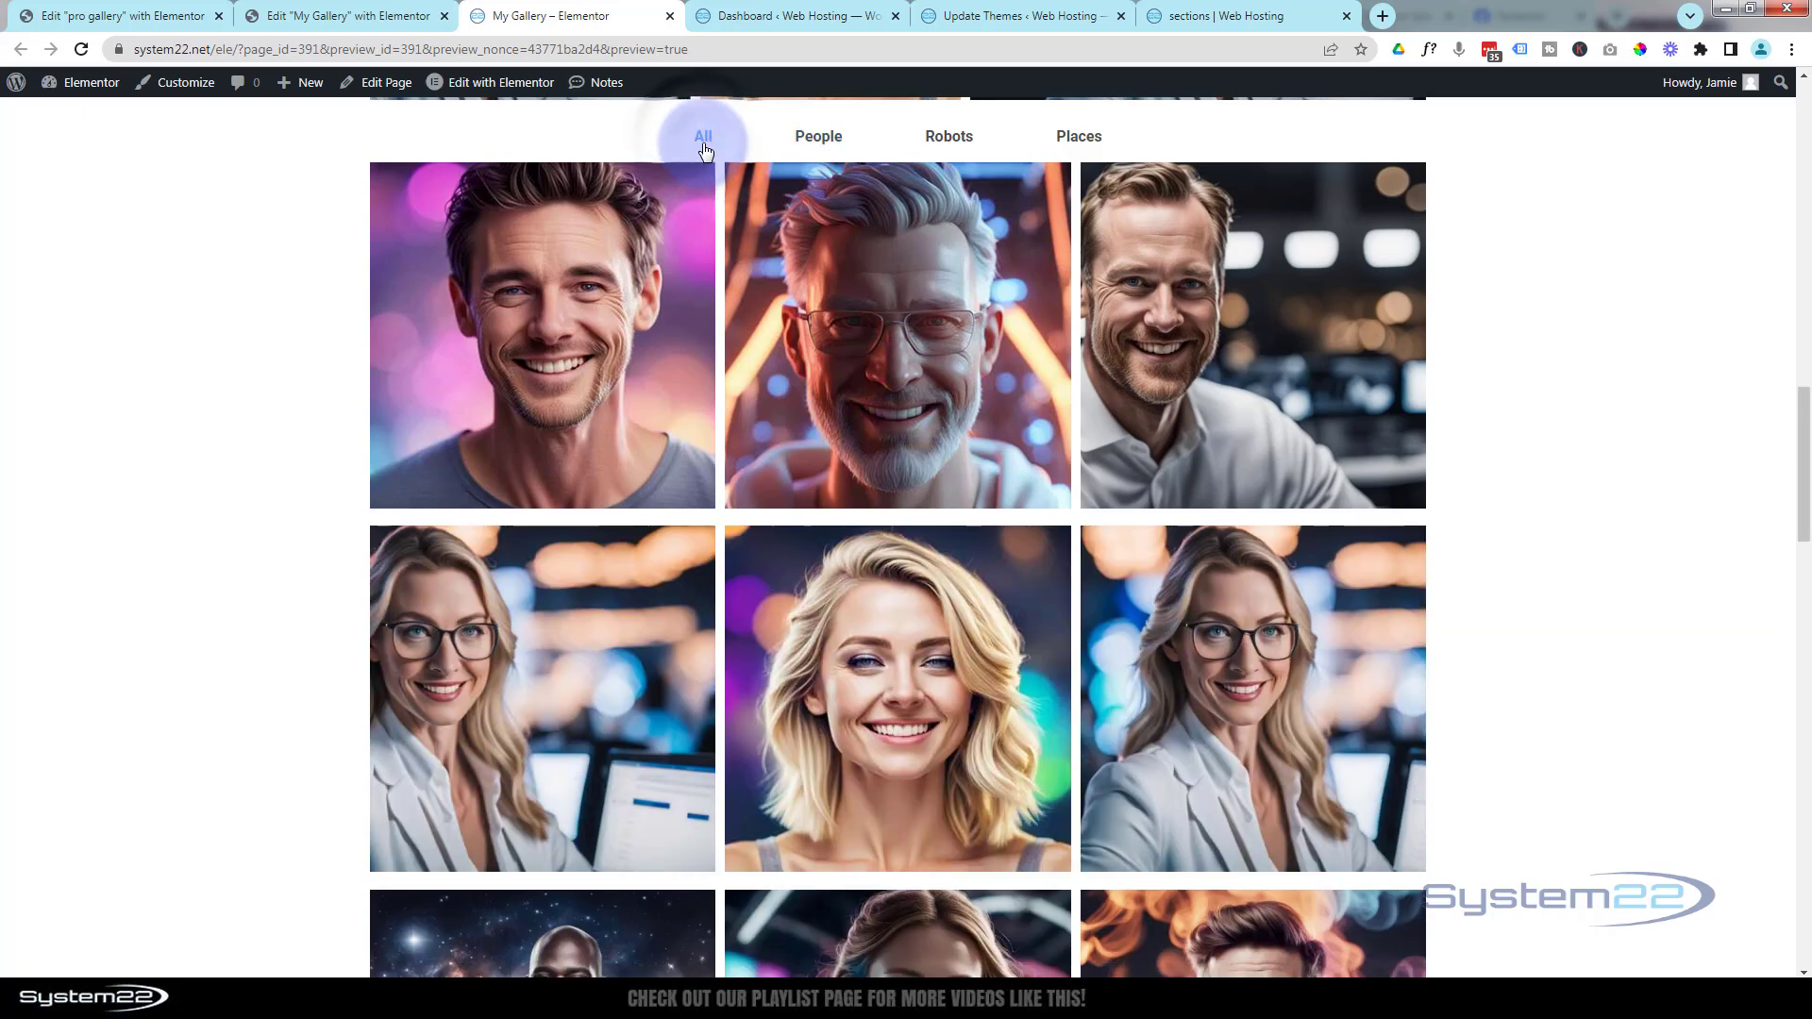
click(783, 146)
click(962, 156)
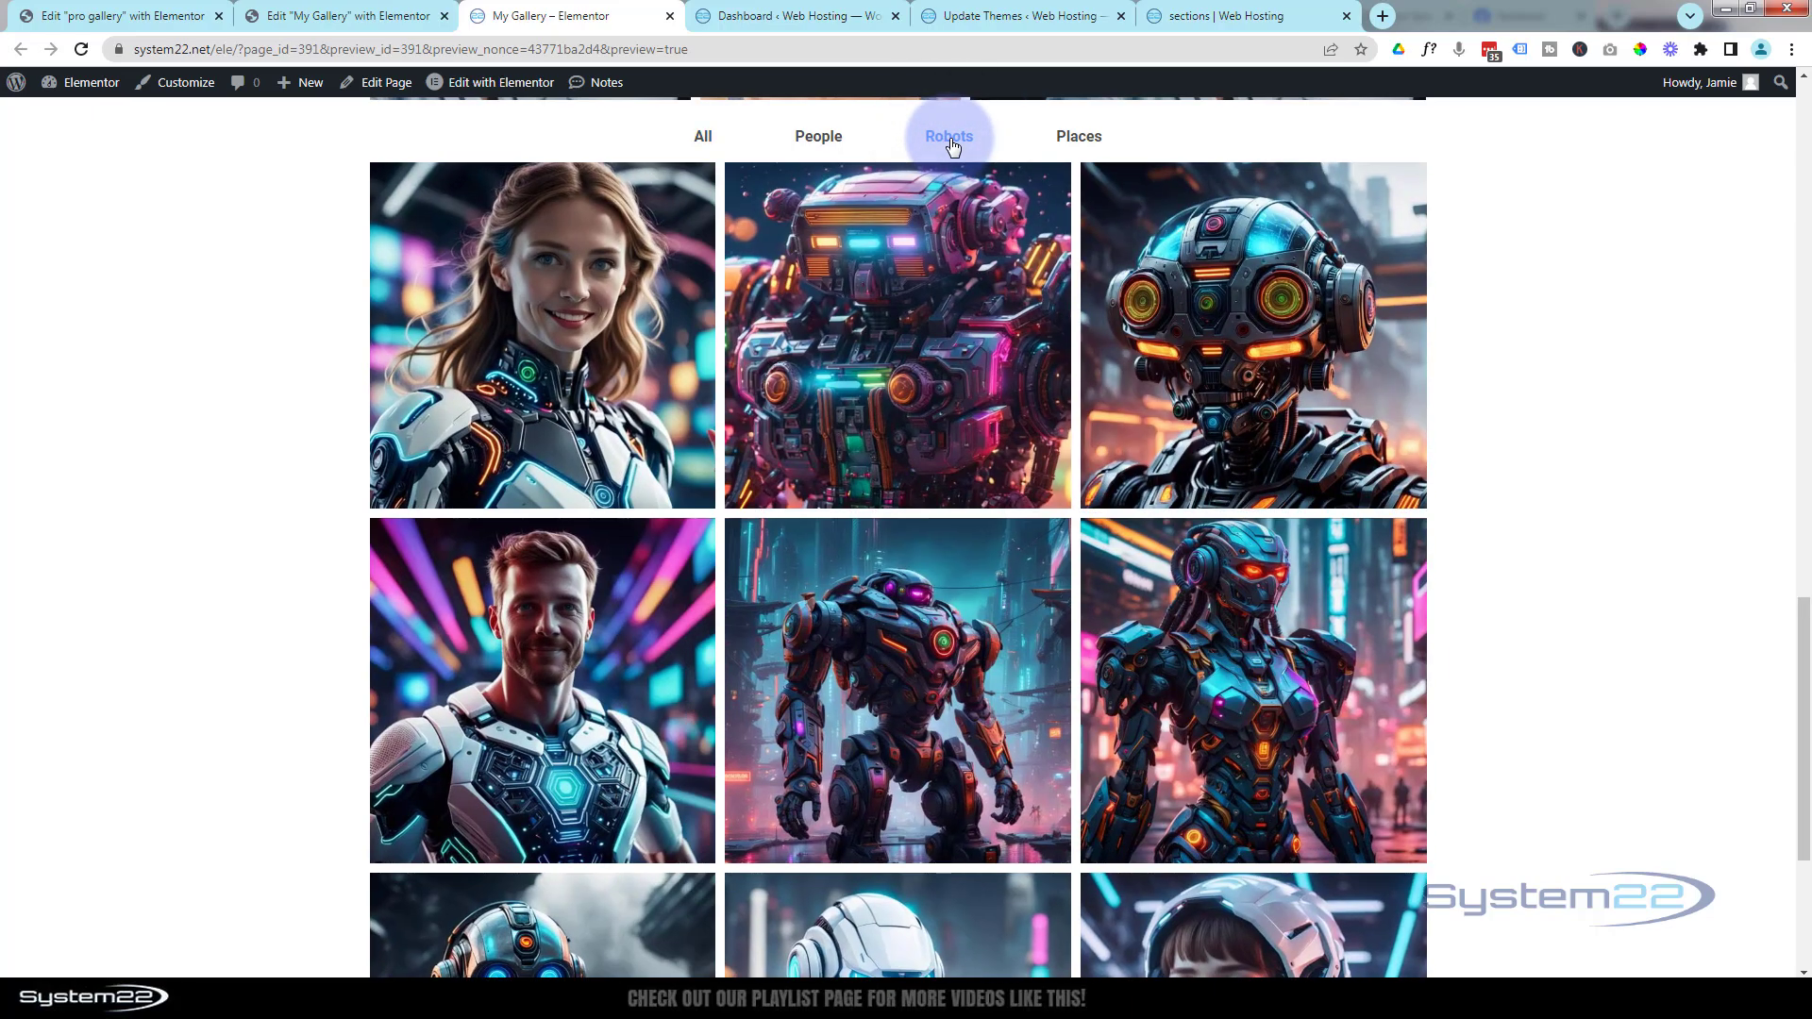
scroll(548, 488, up, 3)
scroll(541, 488, up, 12)
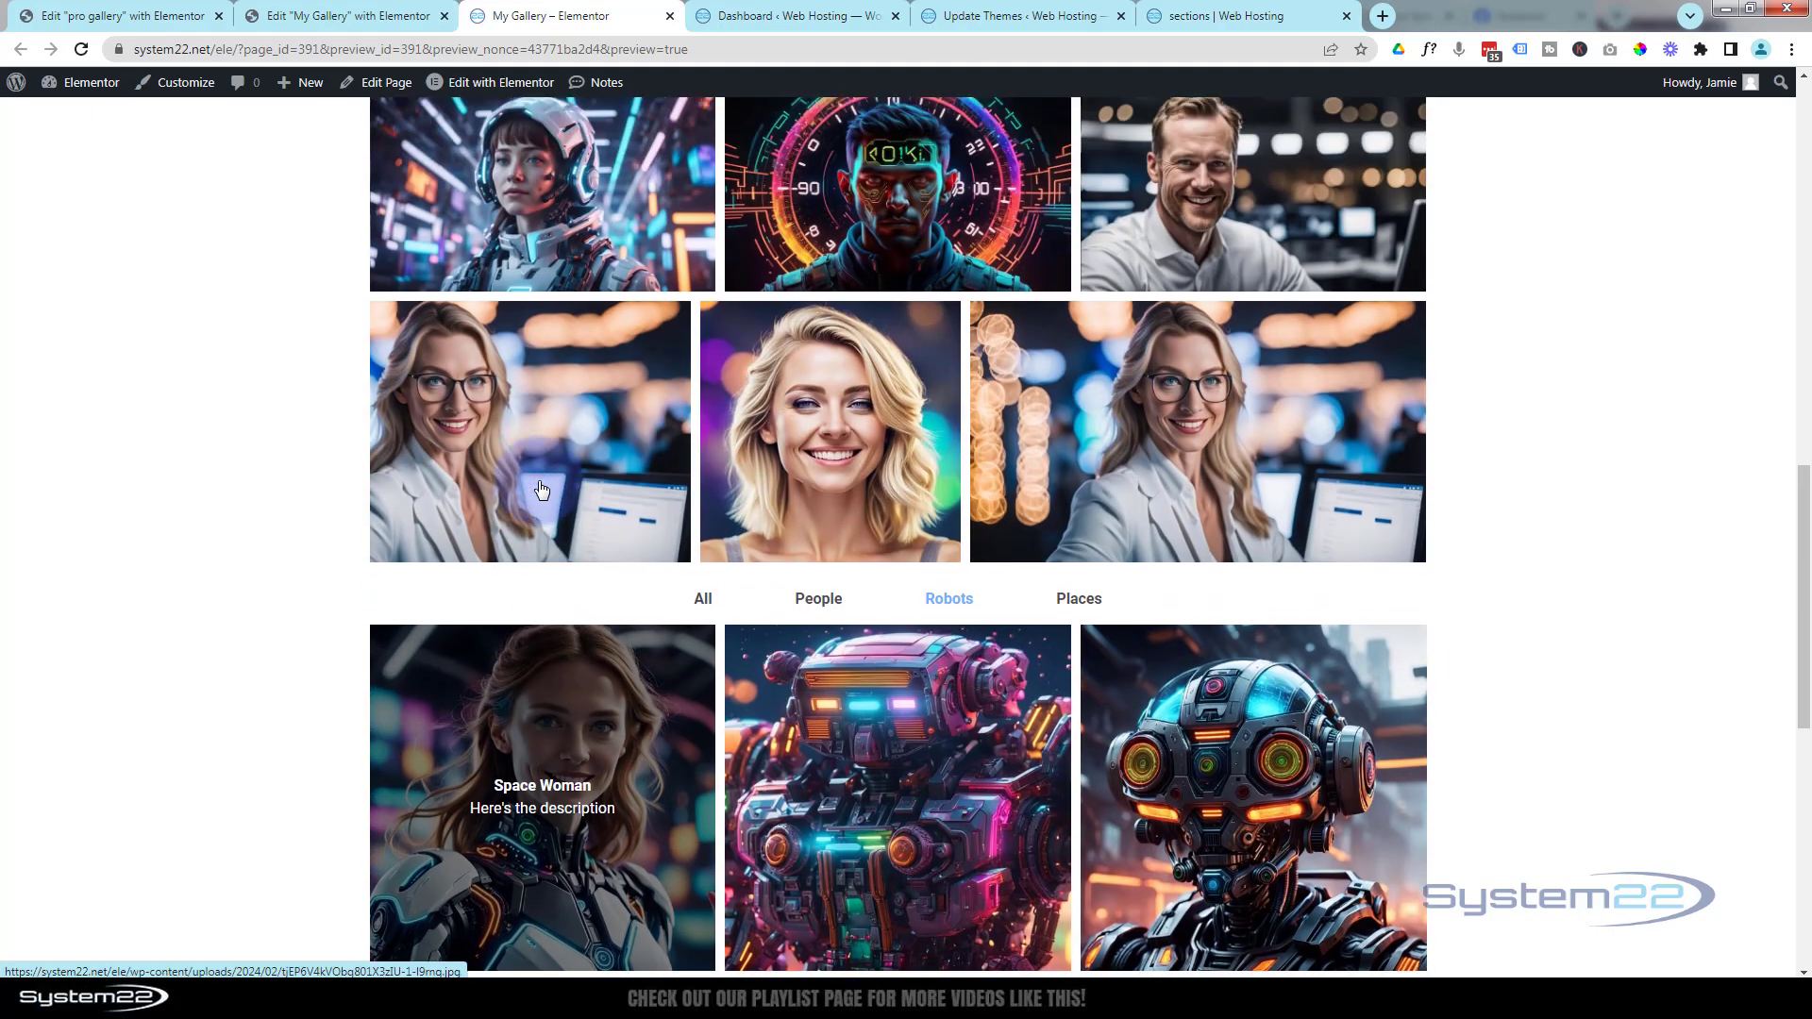
scroll(541, 488, up, 6)
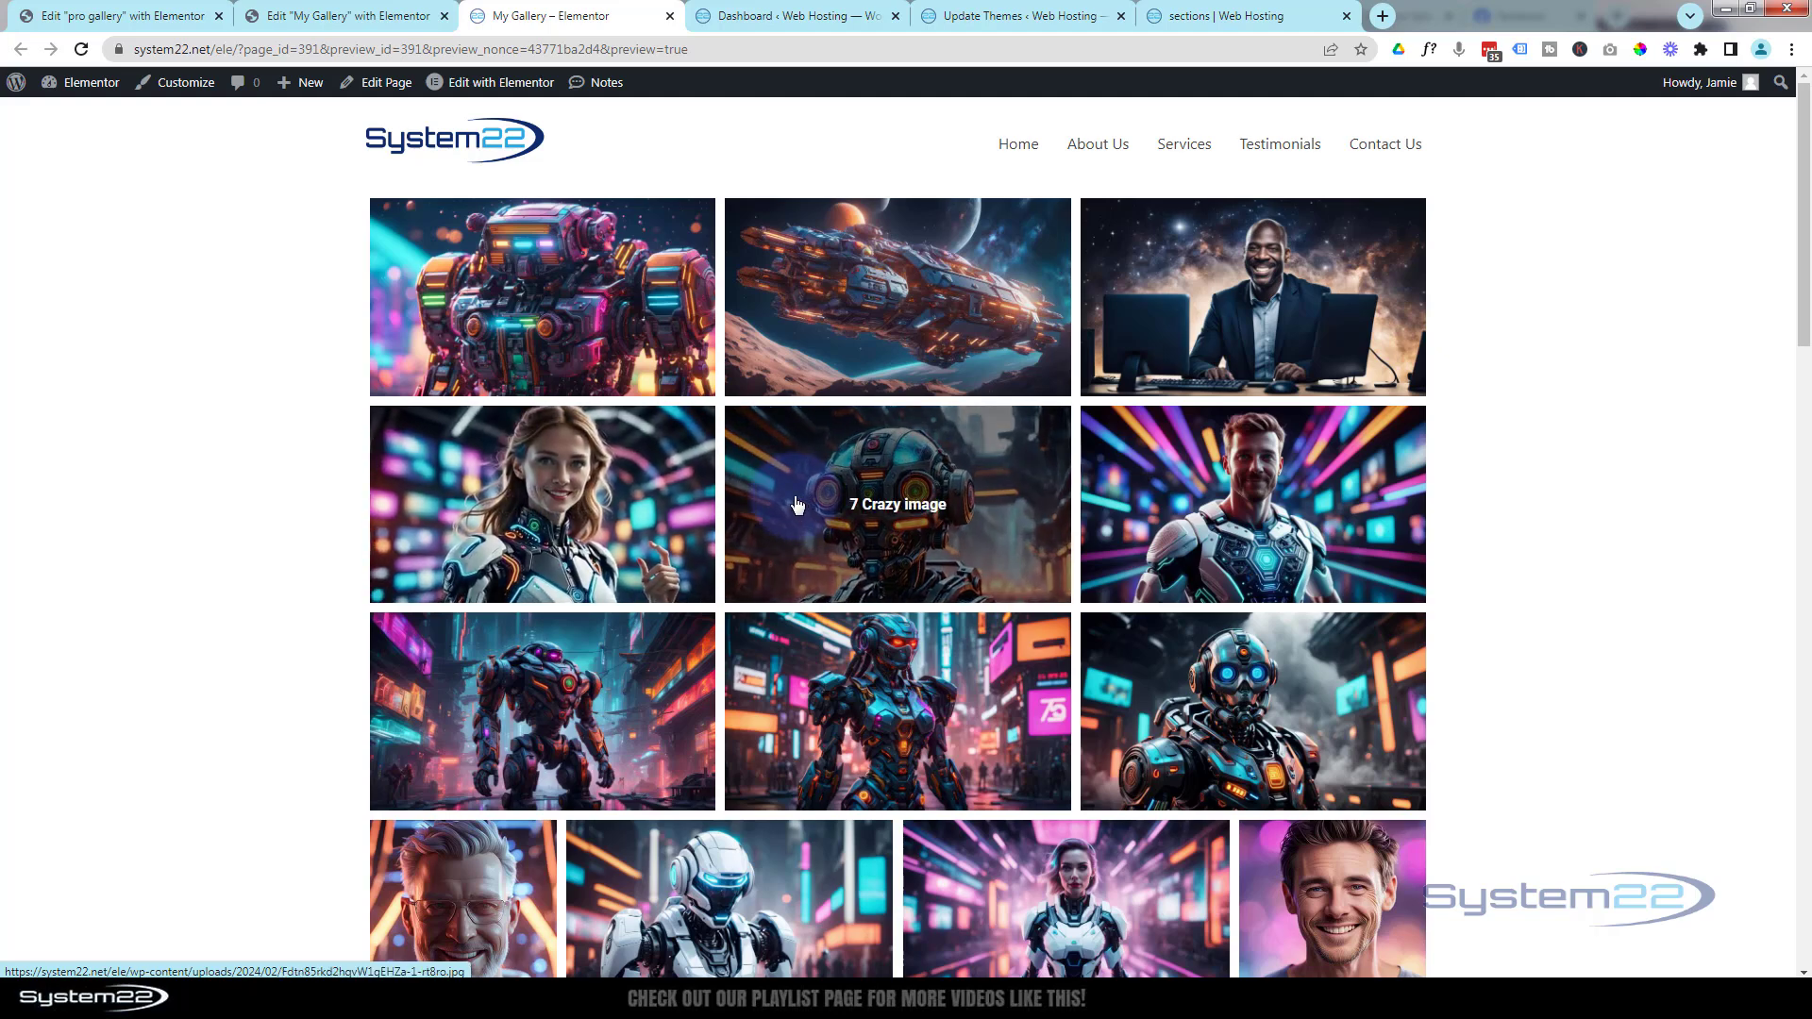
click(619, 355)
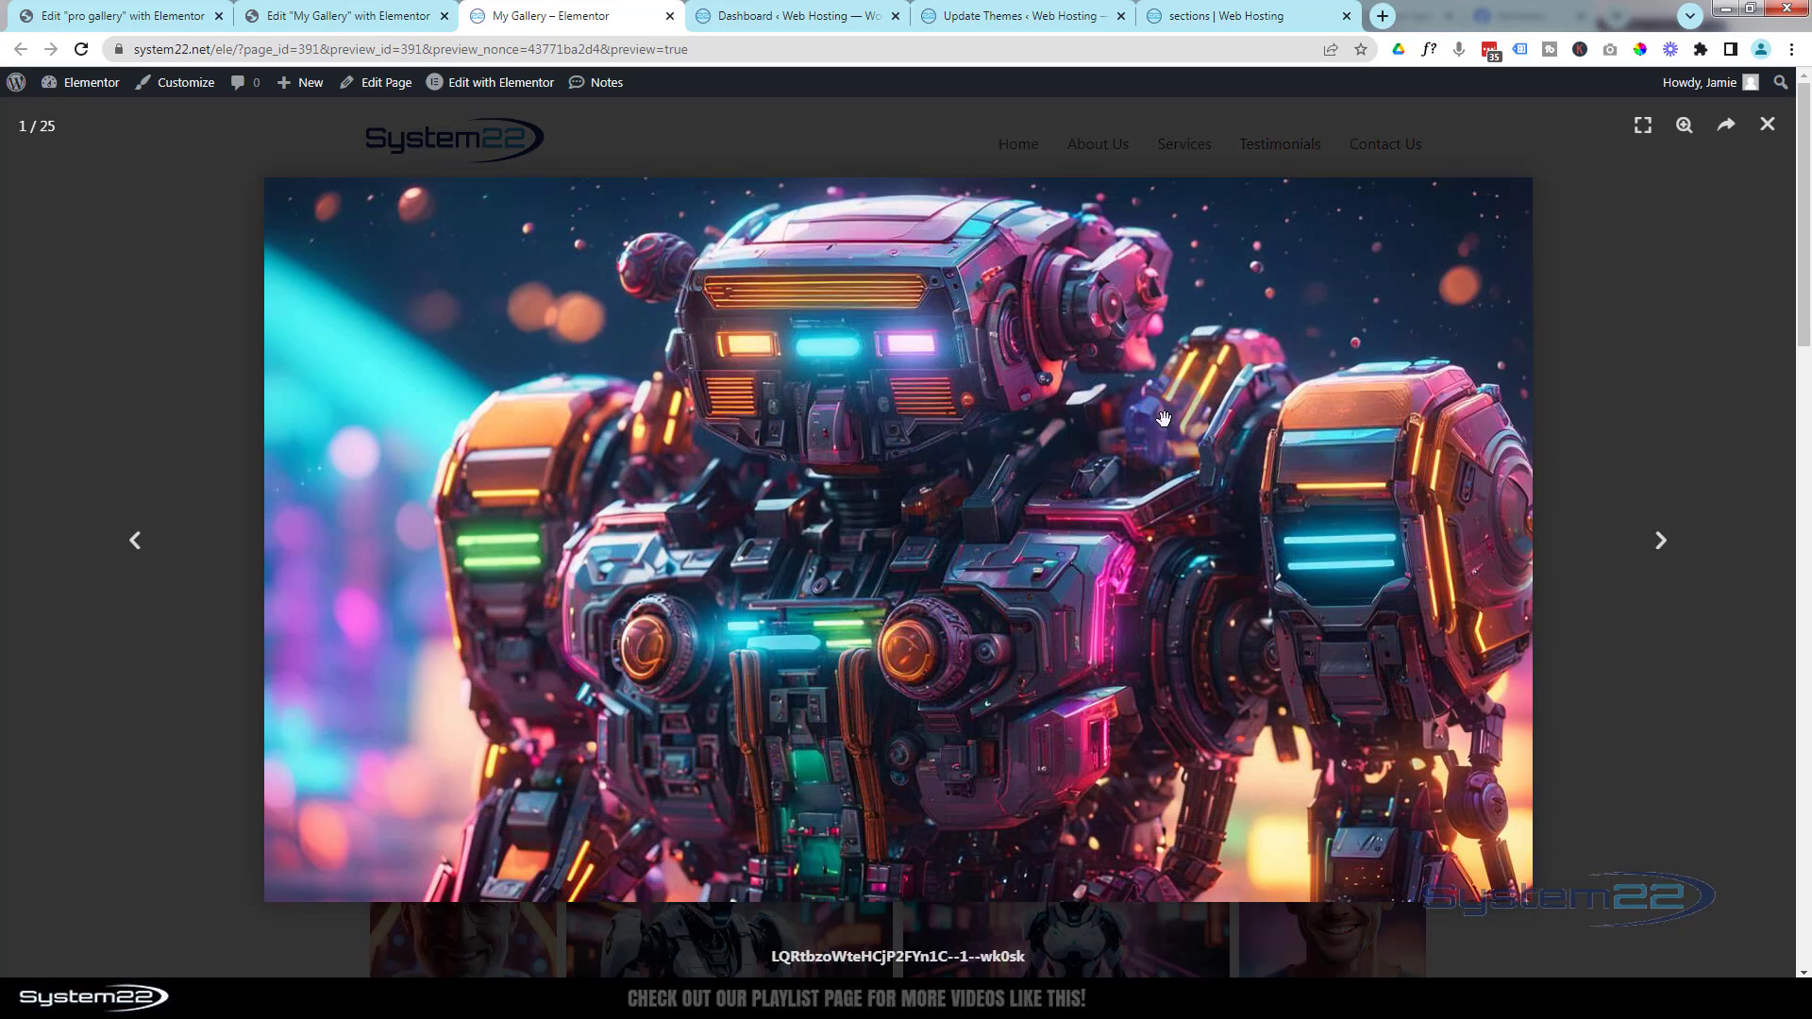
click(1666, 546)
click(1666, 545)
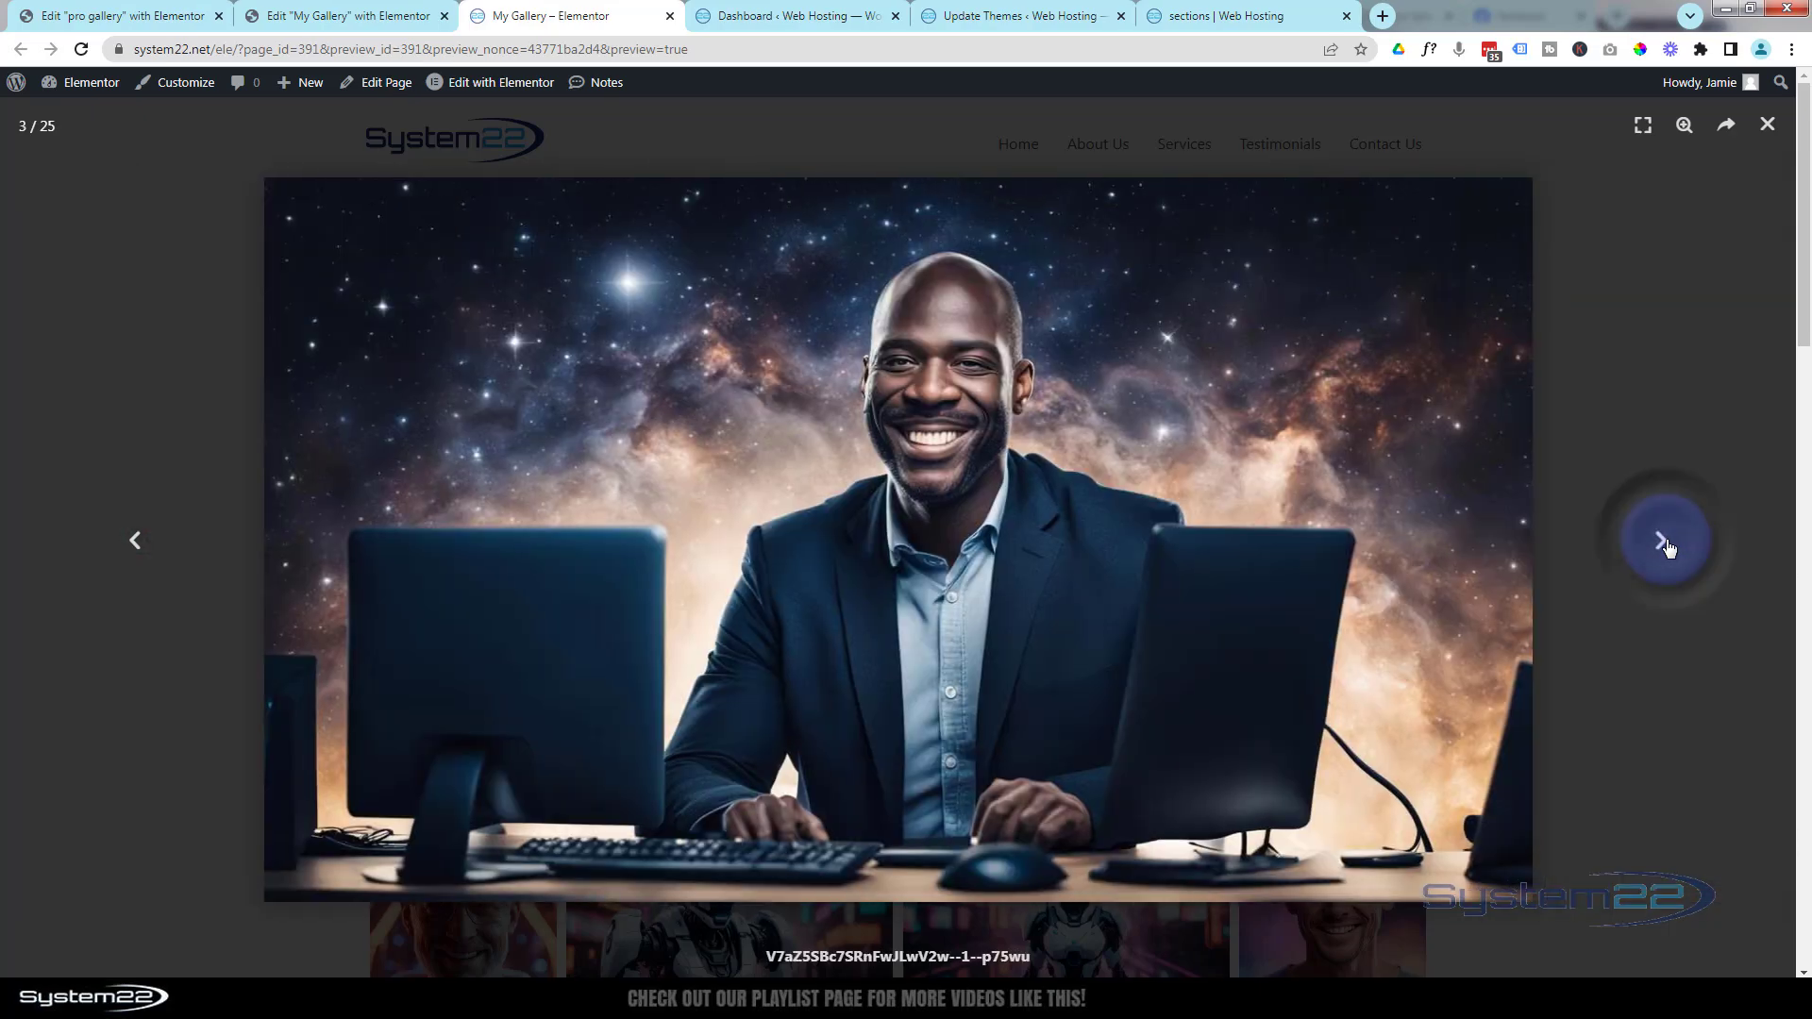
click(1666, 545)
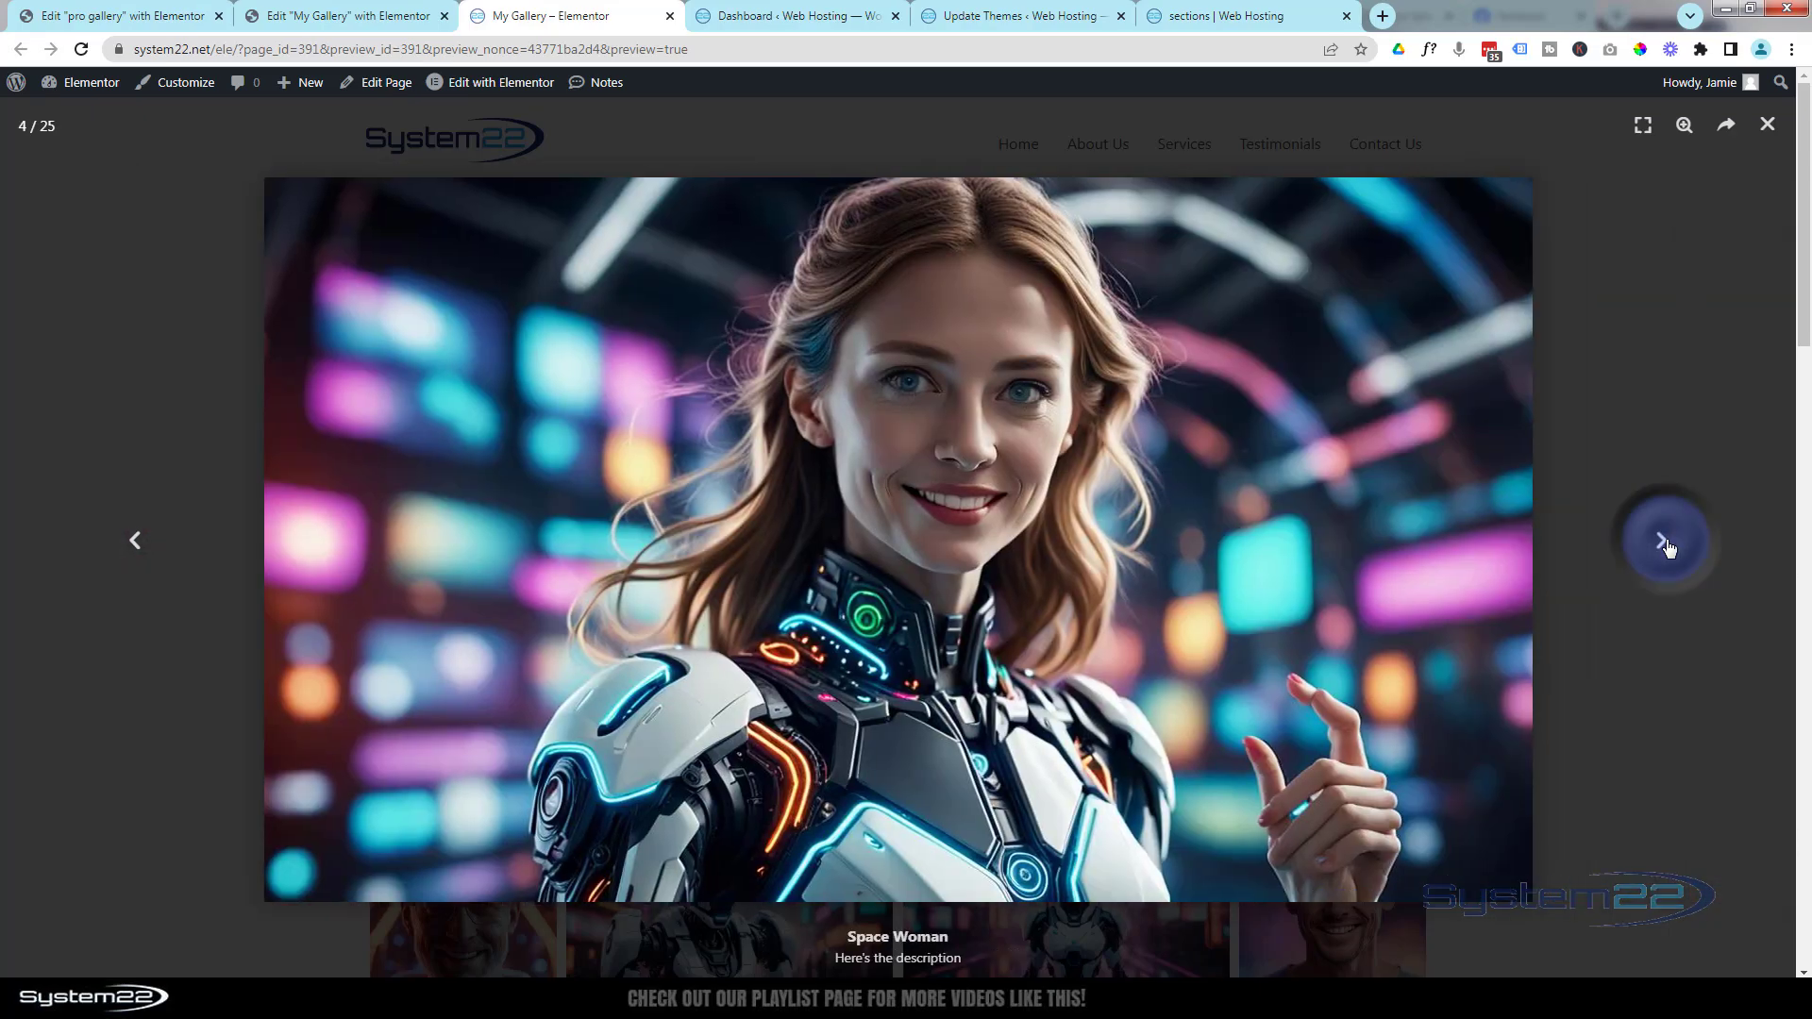
click(1665, 546)
click(1666, 546)
click(1666, 546)
click(1666, 546)
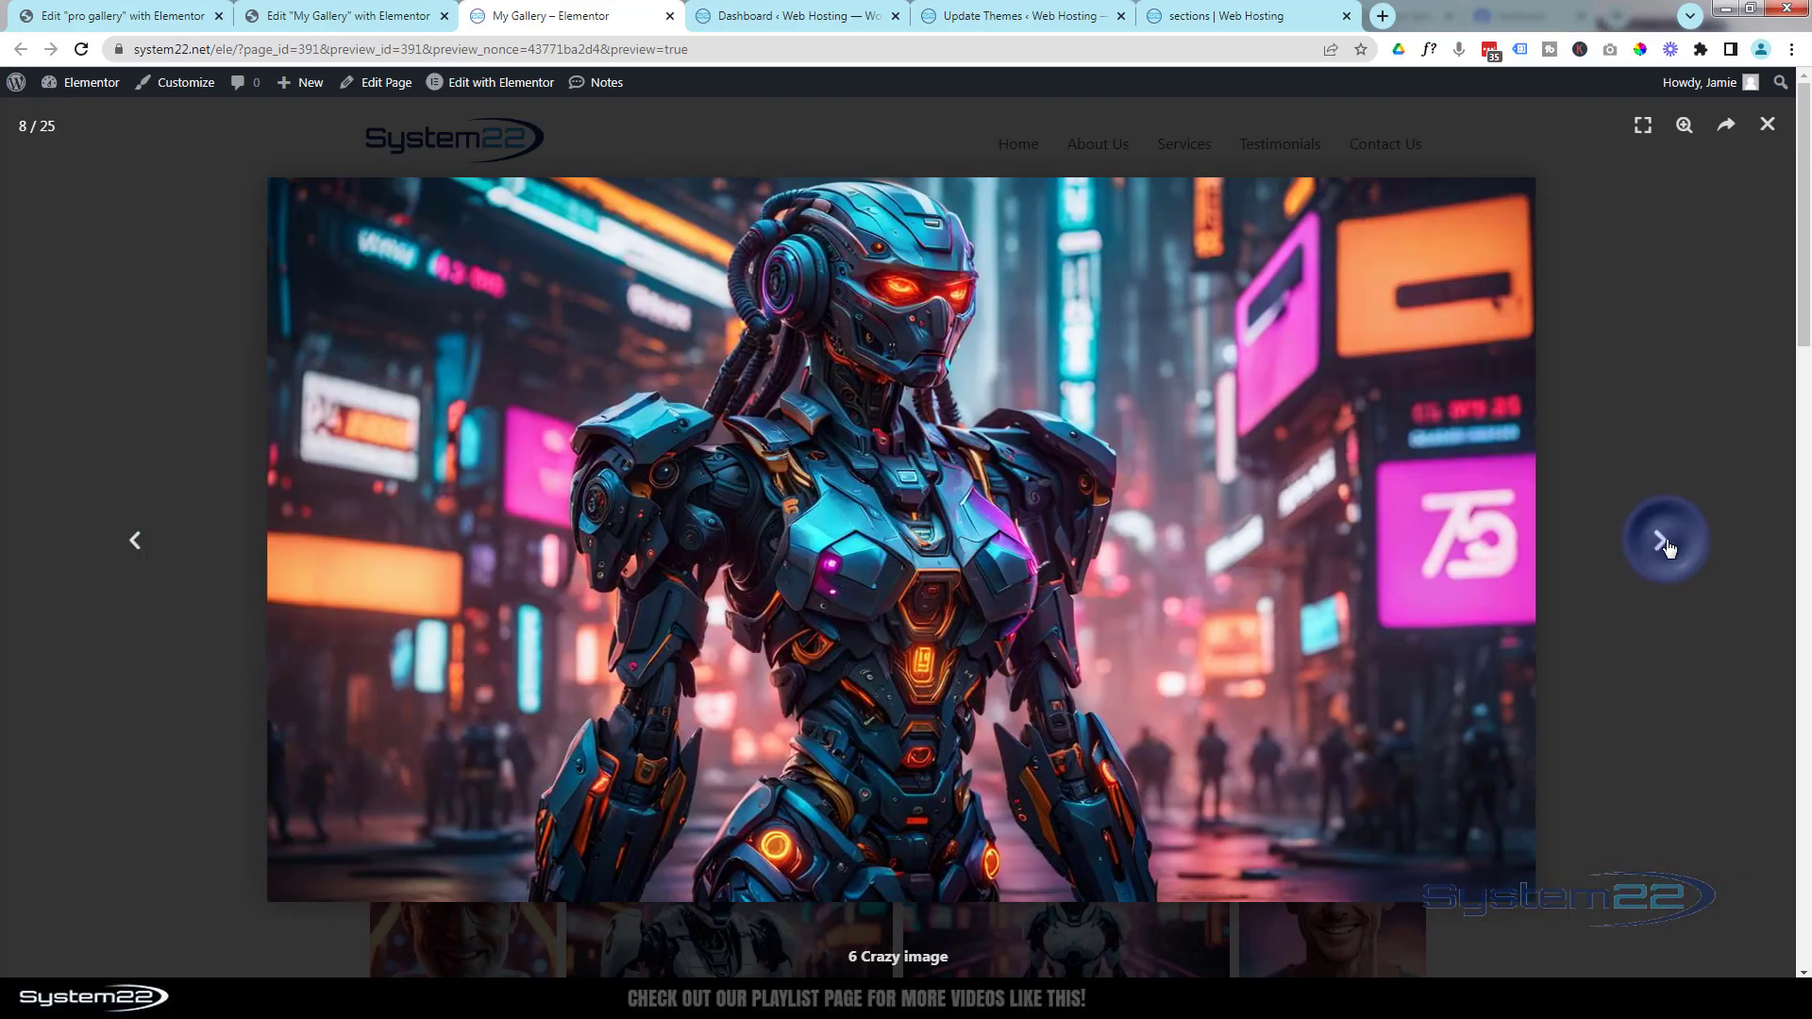
click(1666, 545)
click(1663, 544)
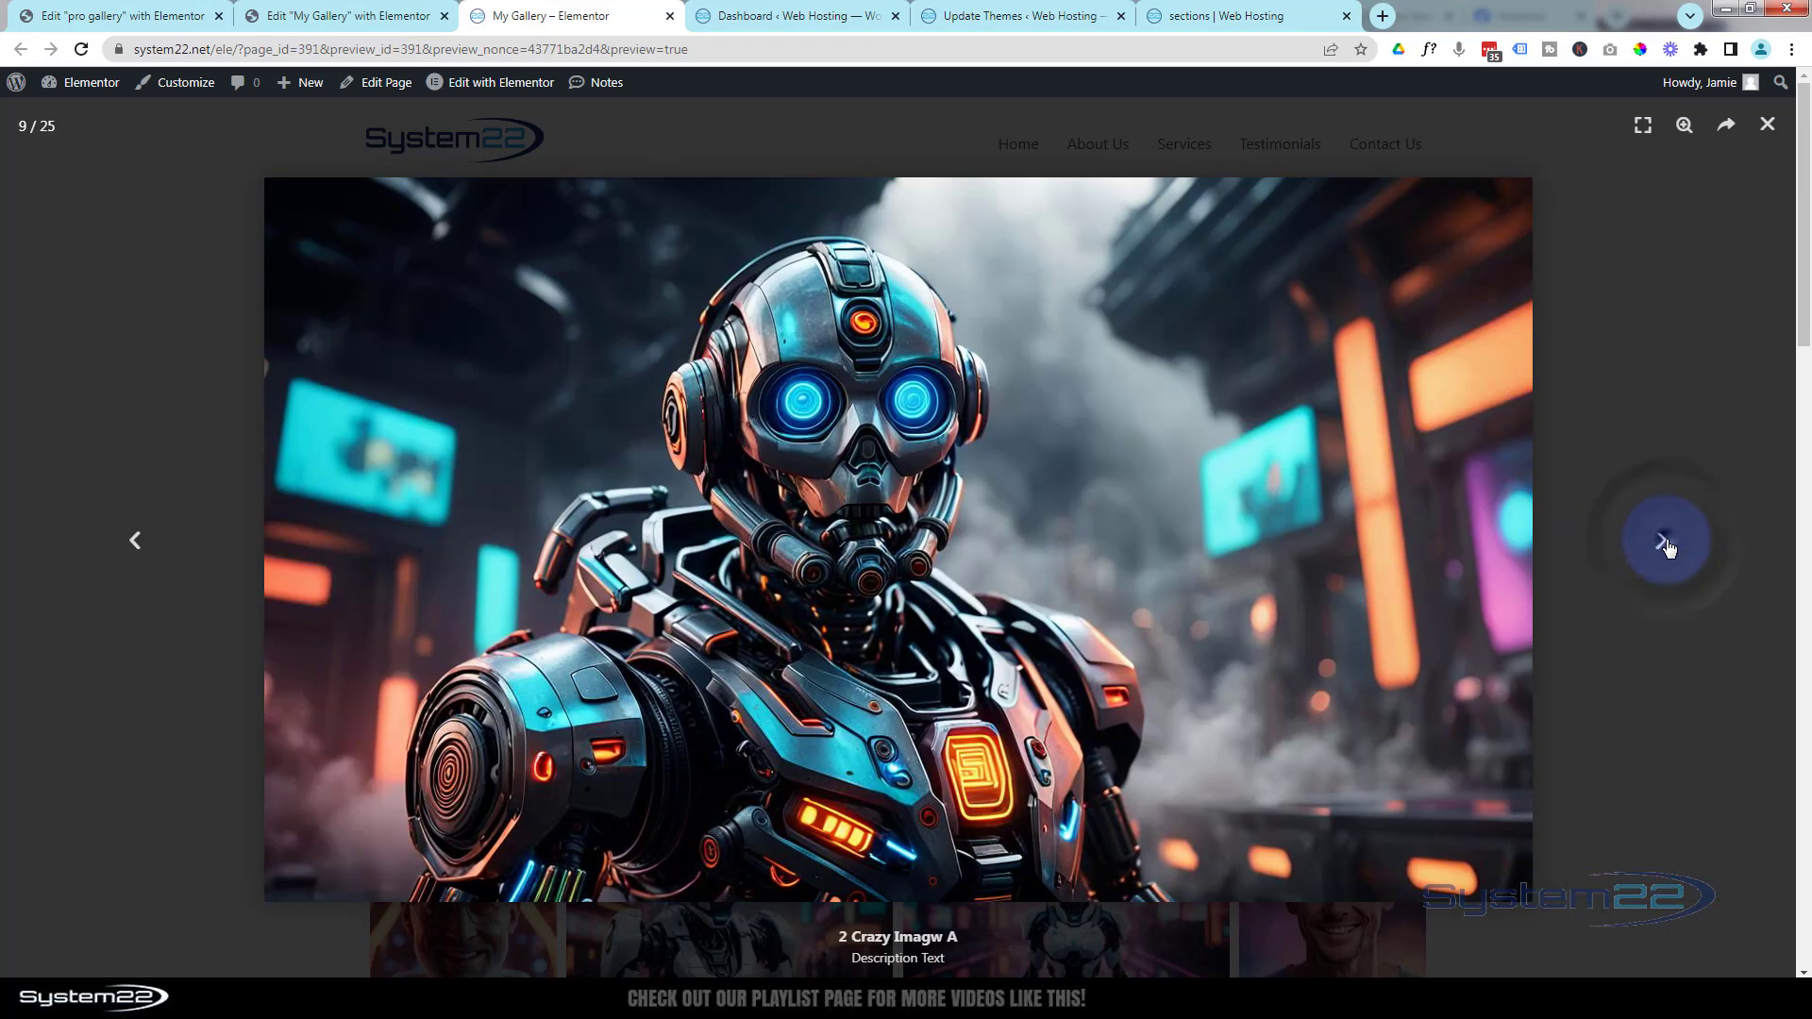
click(1768, 124)
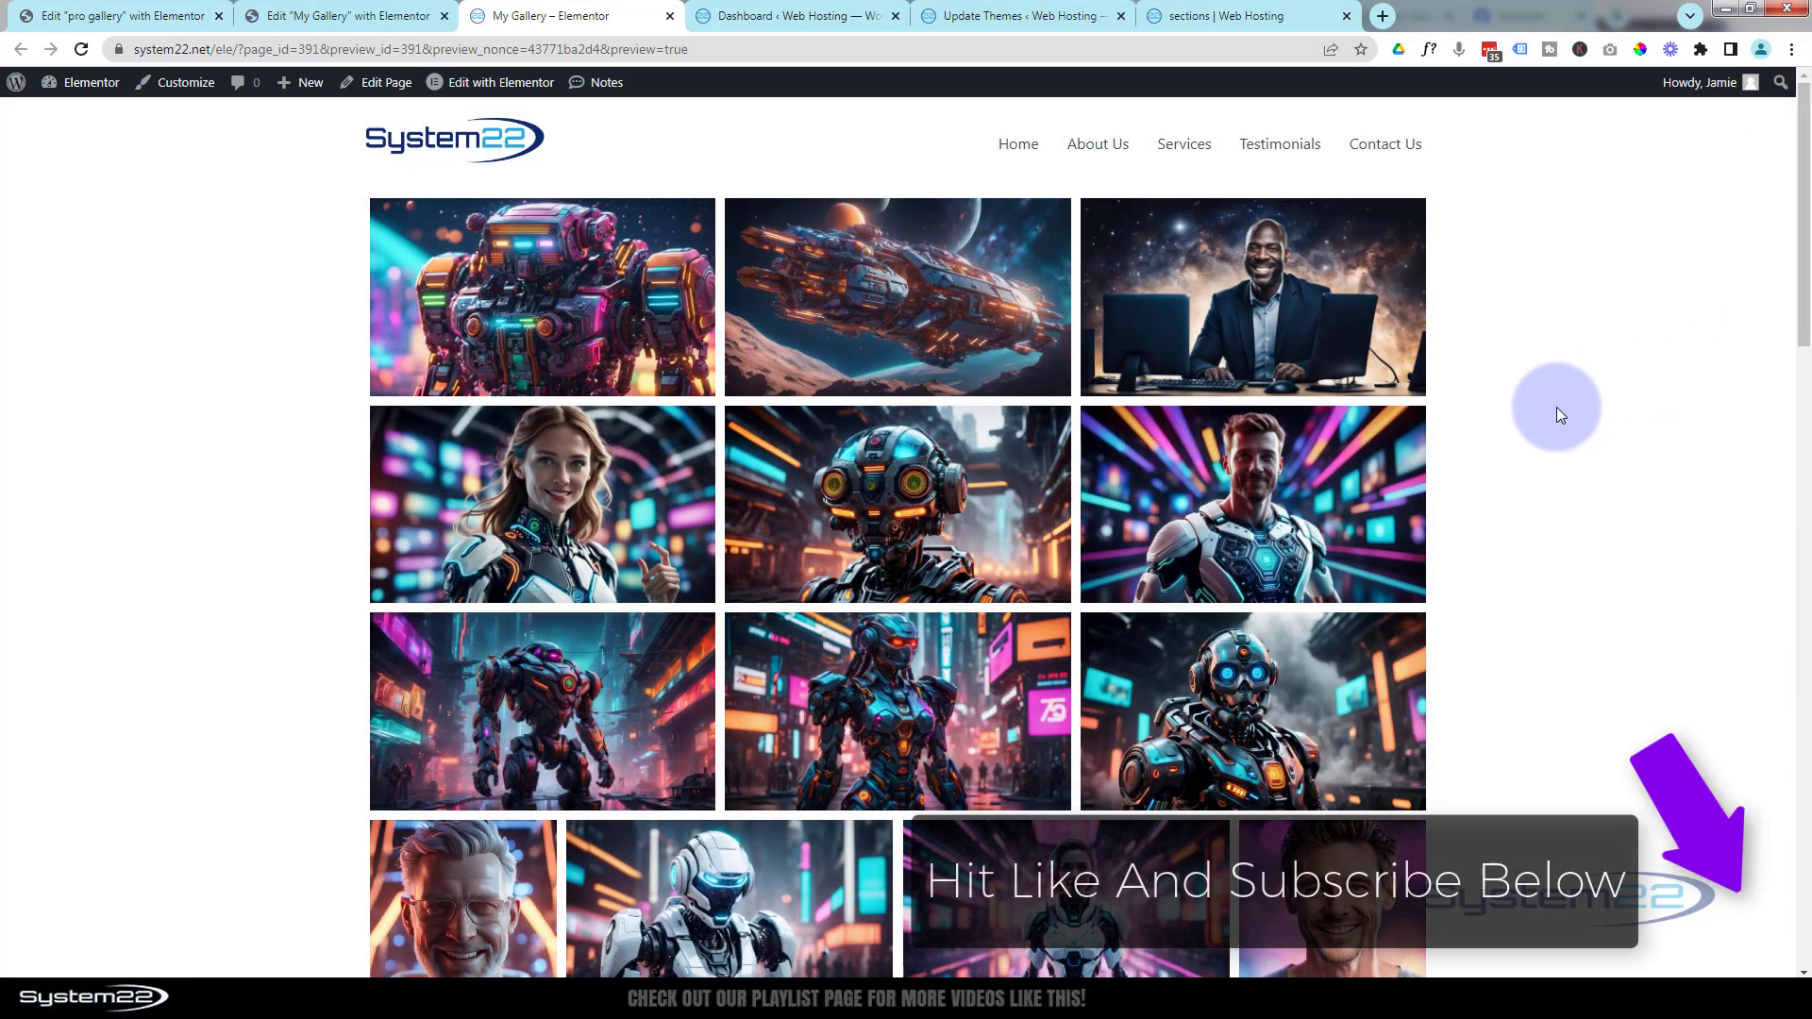
scroll(1038, 651, down, 6)
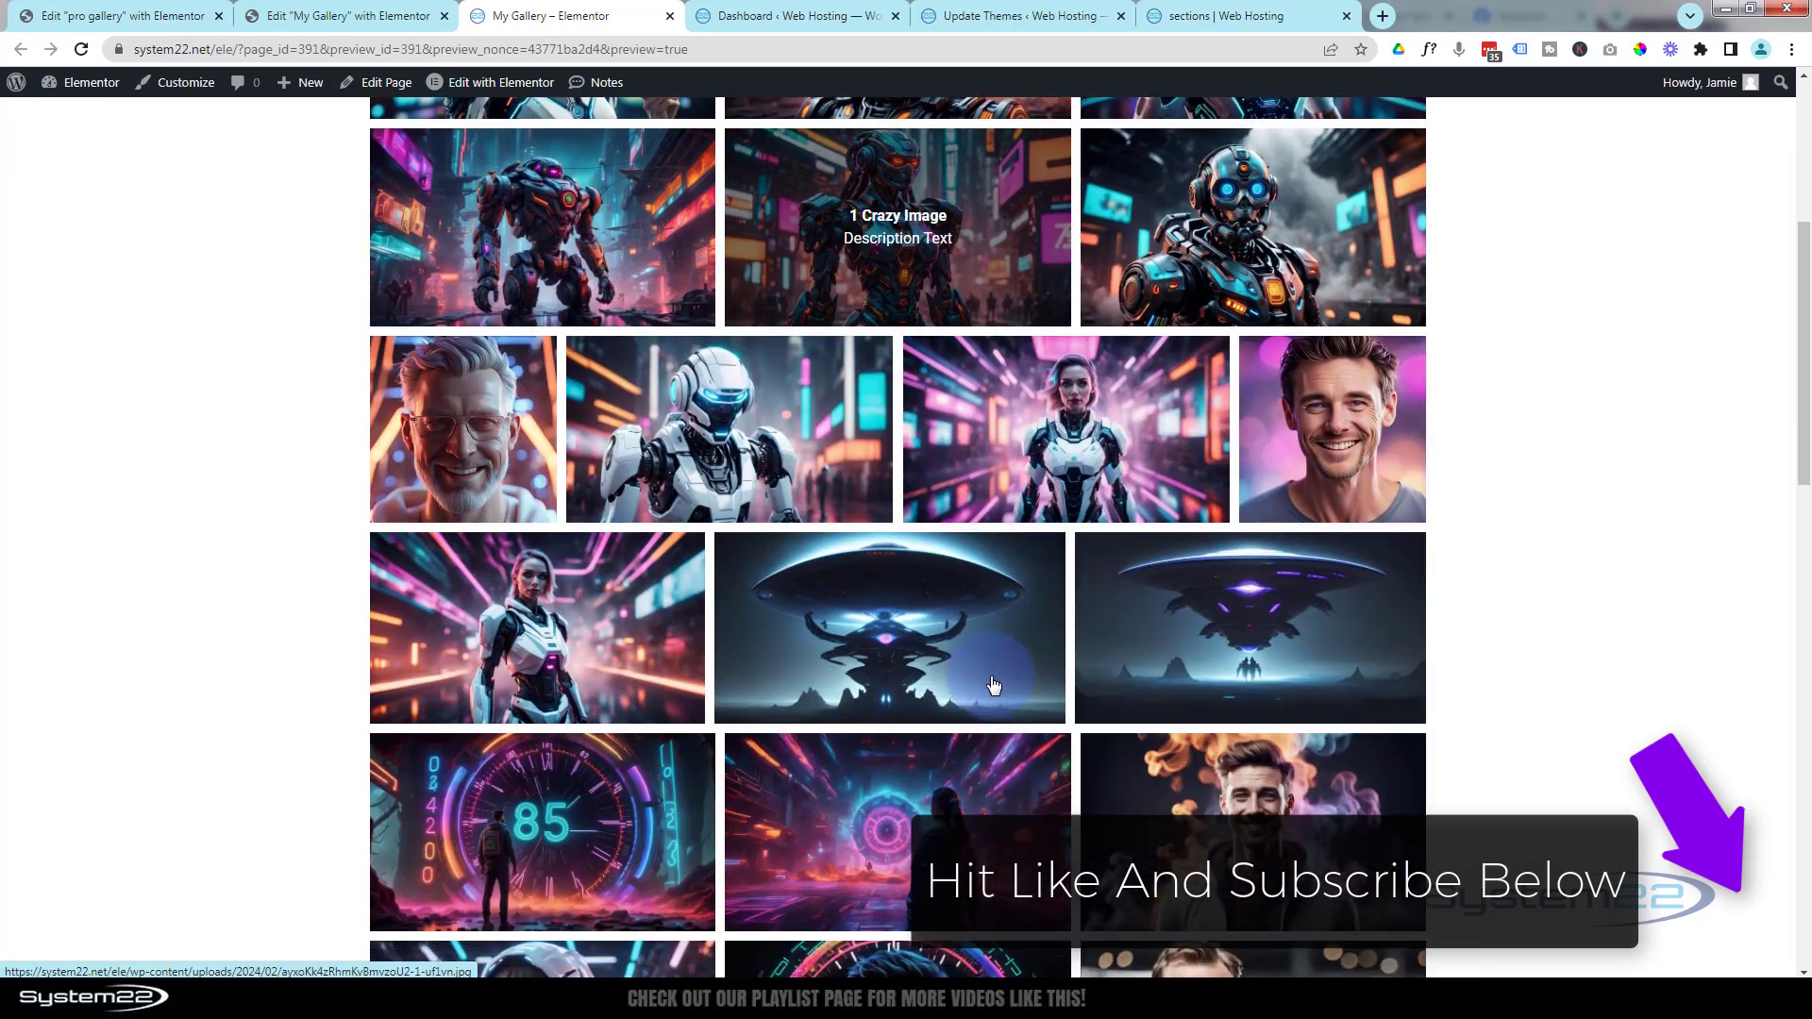
scroll(993, 685, down, 7)
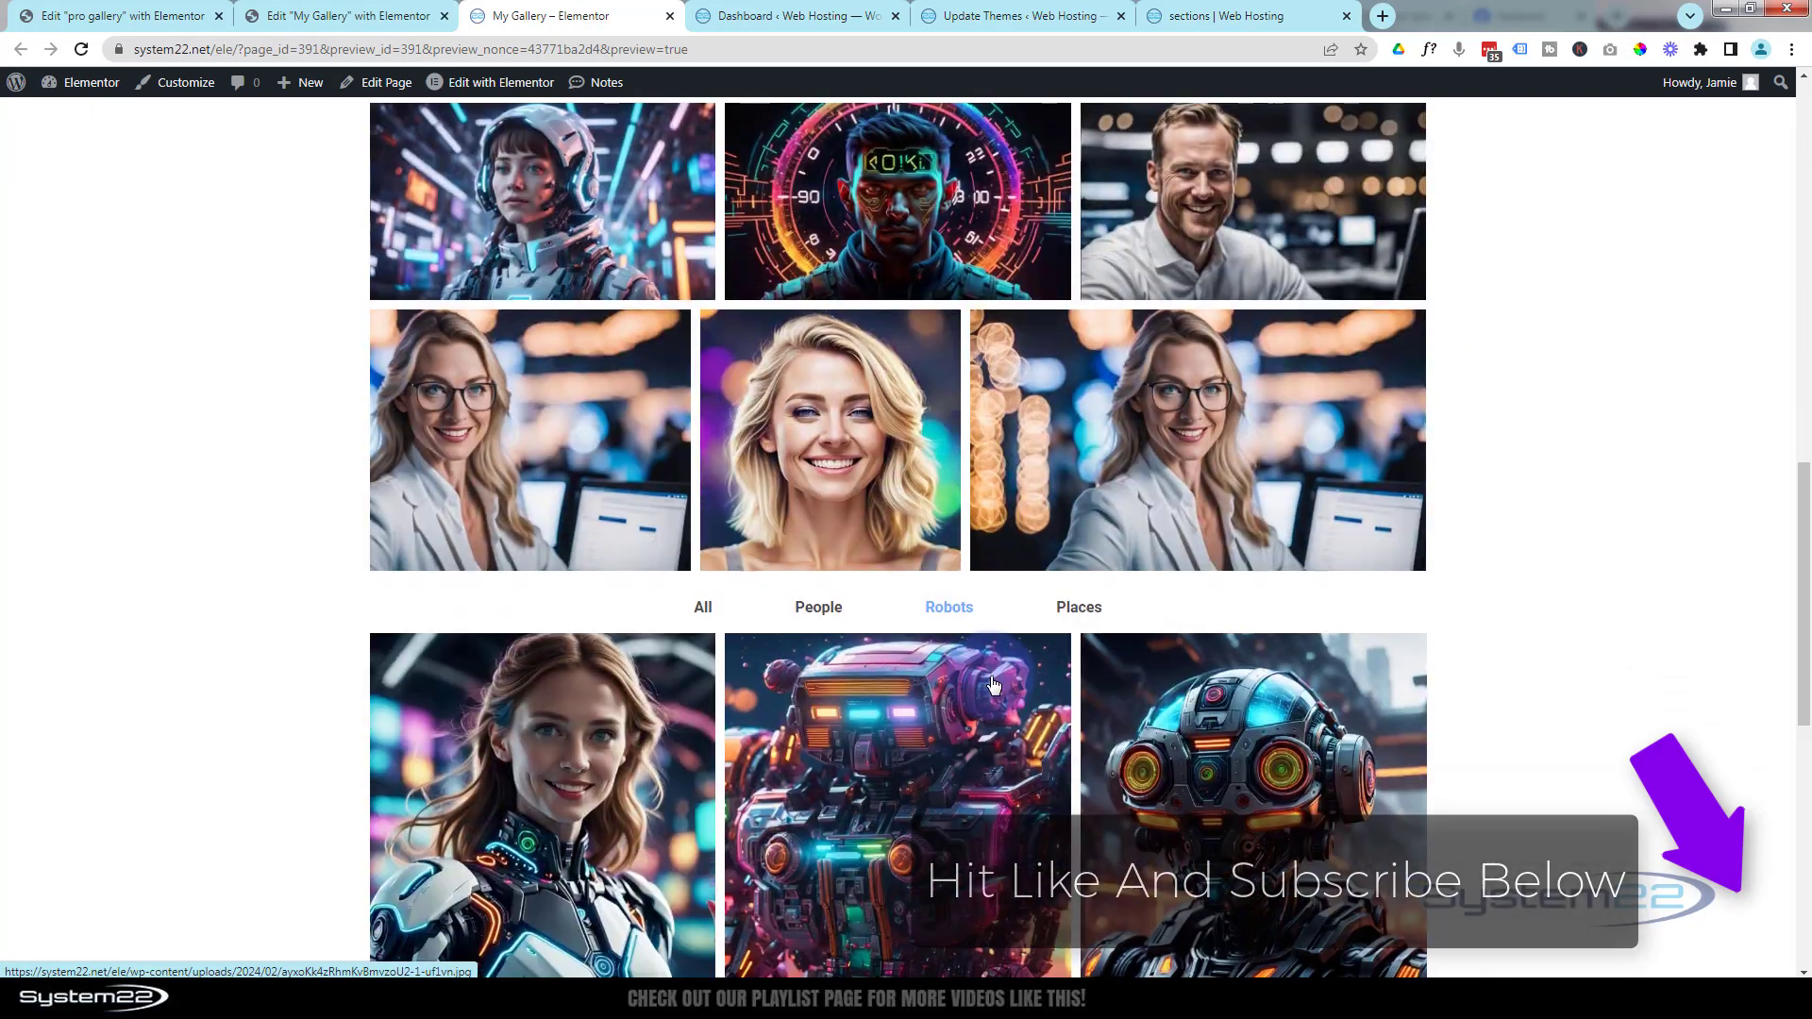